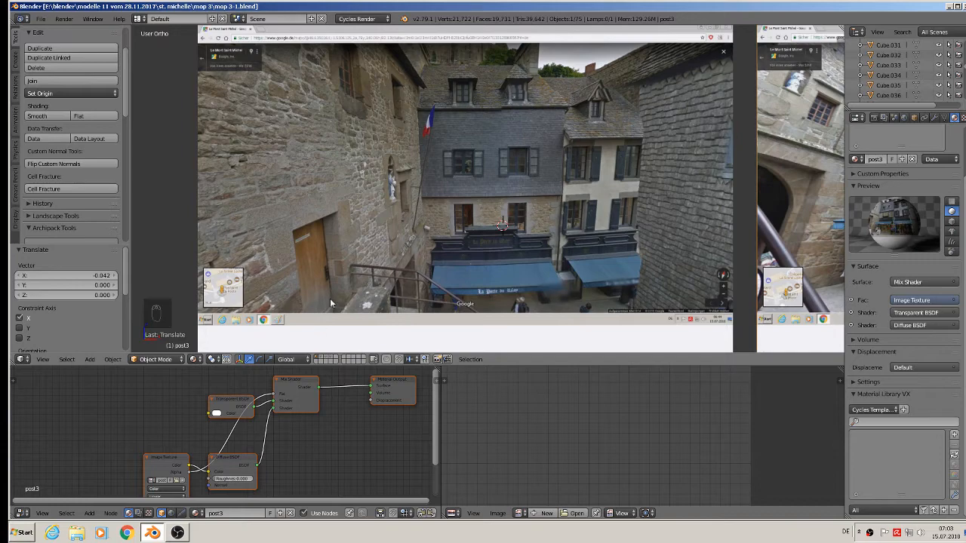
# Zoom and pan across the reference photo planes to close in on the 'La Porte du Roy' sign band.
pyautogui.scroll(-4, 387, 284)
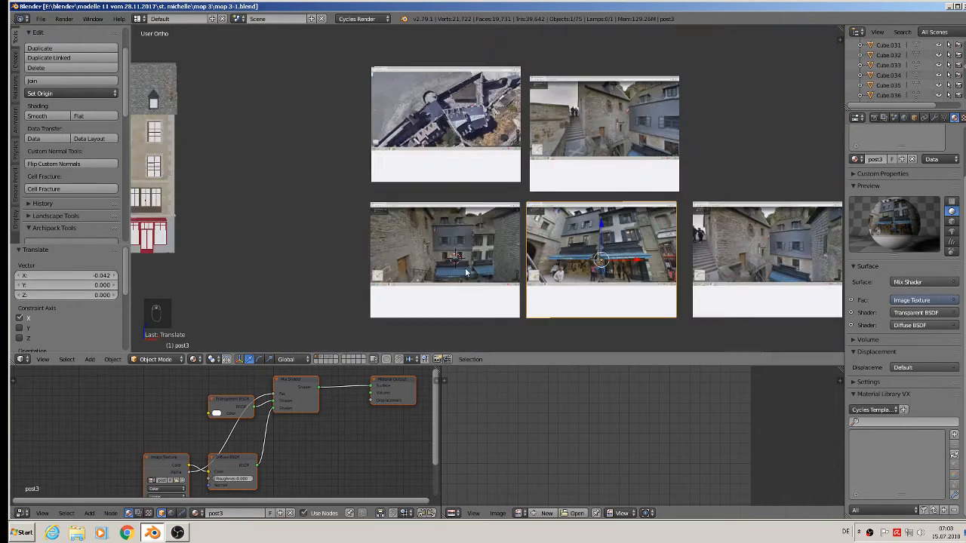
pyautogui.scroll(5, 435, 144)
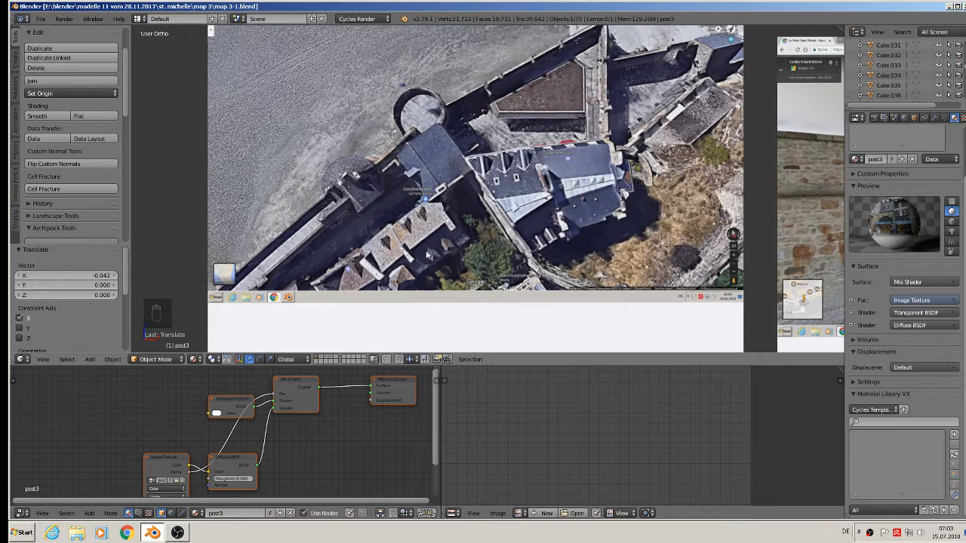
pyautogui.scroll(-3, 468, 264)
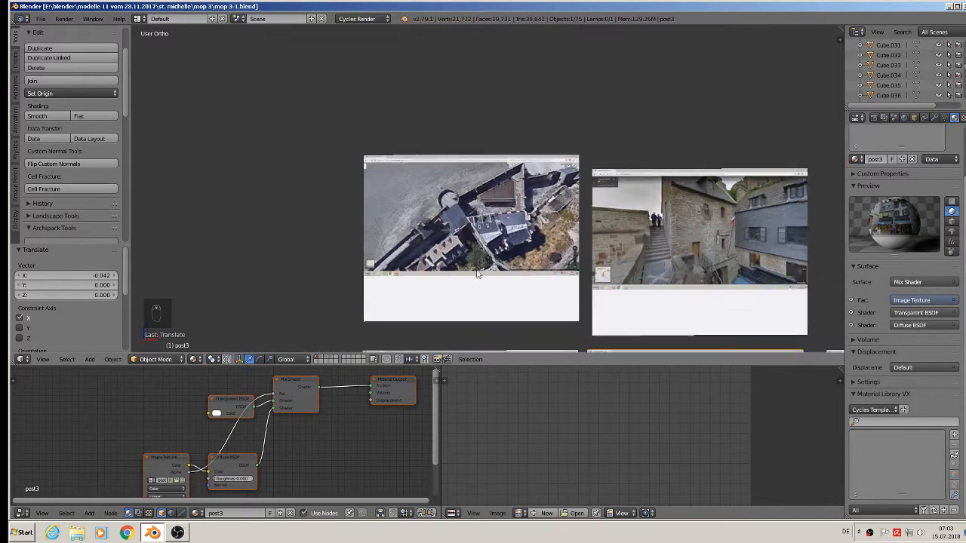
pyautogui.scroll(-1, 477, 272)
pyautogui.keyDown('shift'); pyautogui.moveTo(486, 266); pyautogui.dragTo(393, 98, button='middle'); pyautogui.keyUp('shift')
pyautogui.keyDown('shift'); pyautogui.moveTo(395, 194); pyautogui.dragTo(489, 154, button='middle'); pyautogui.keyUp('shift')
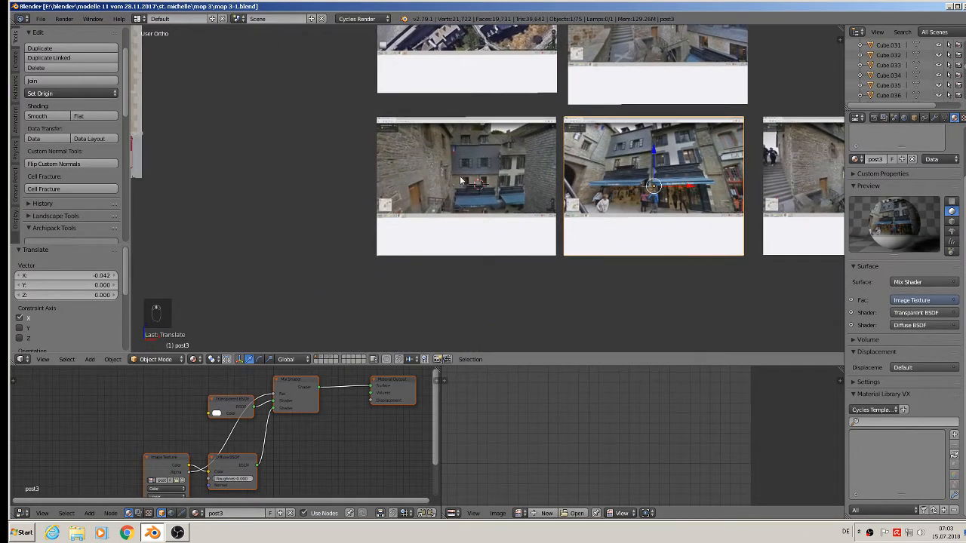
pyautogui.scroll(6, 462, 180)
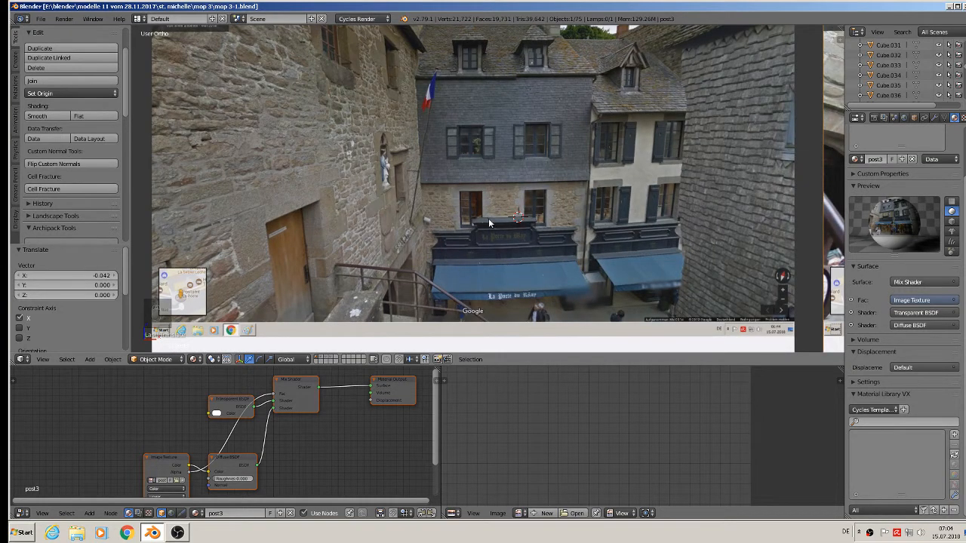
pyautogui.scroll(-2, 532, 280)
pyautogui.scroll(6, 528, 268)
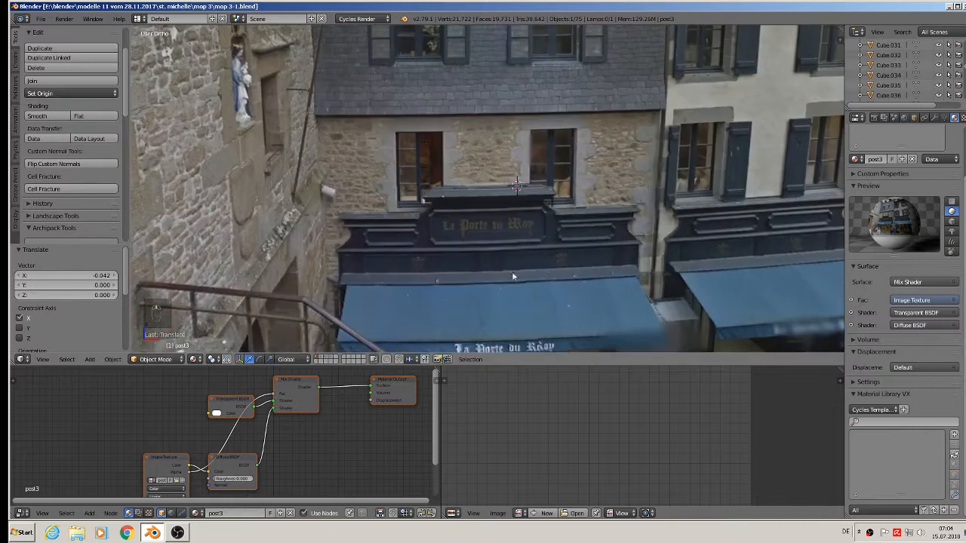
pyautogui.scroll(4, 453, 201)
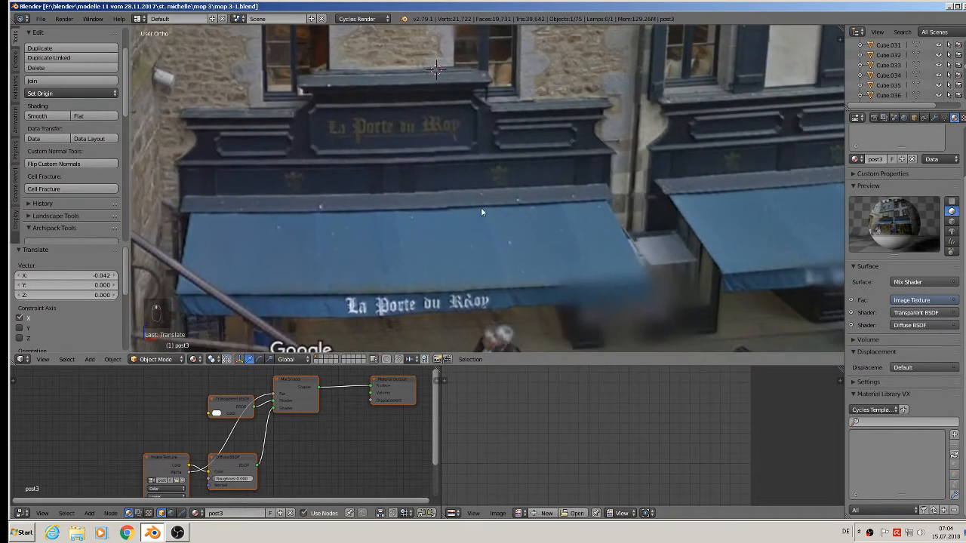
pyautogui.scroll(1, 544, 151)
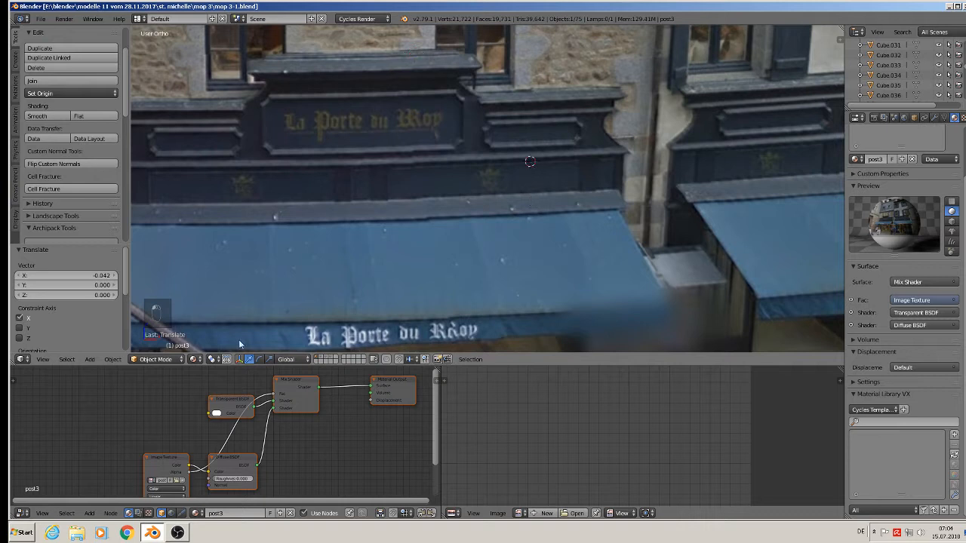
pyautogui.click(89, 359)
# Add a mesh cube and shrink it twice into a small block.
pyautogui.moveTo(96, 348)
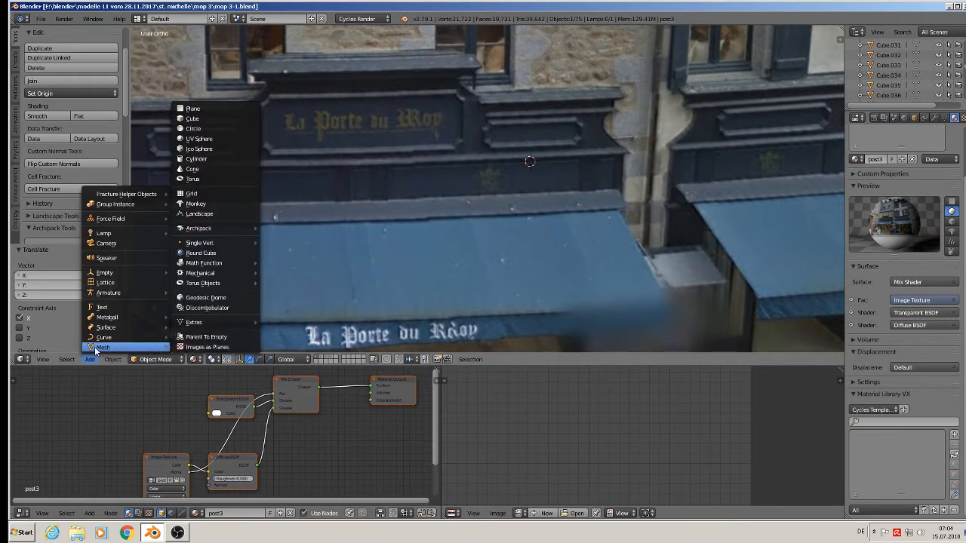
pyautogui.click(213, 120)
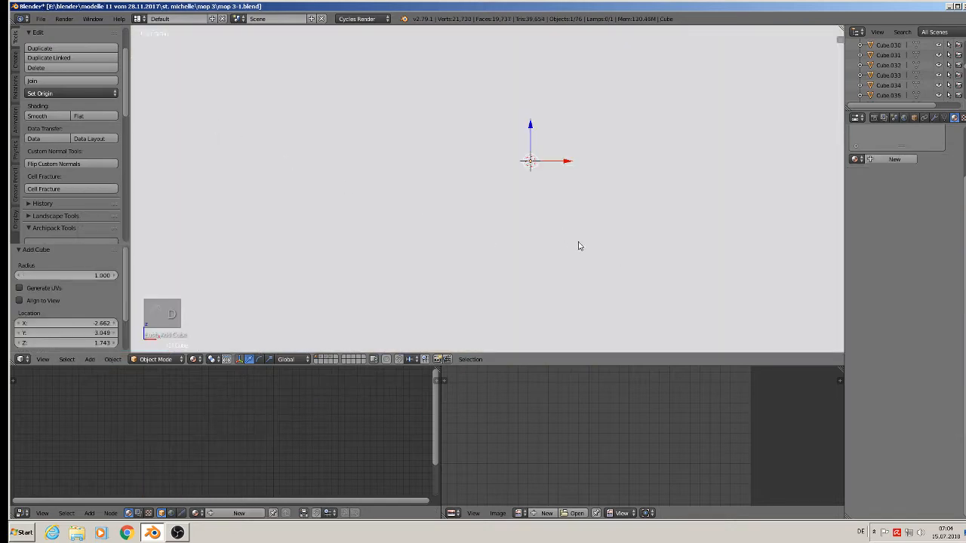
pyautogui.press('s')
pyautogui.click(527, 184)
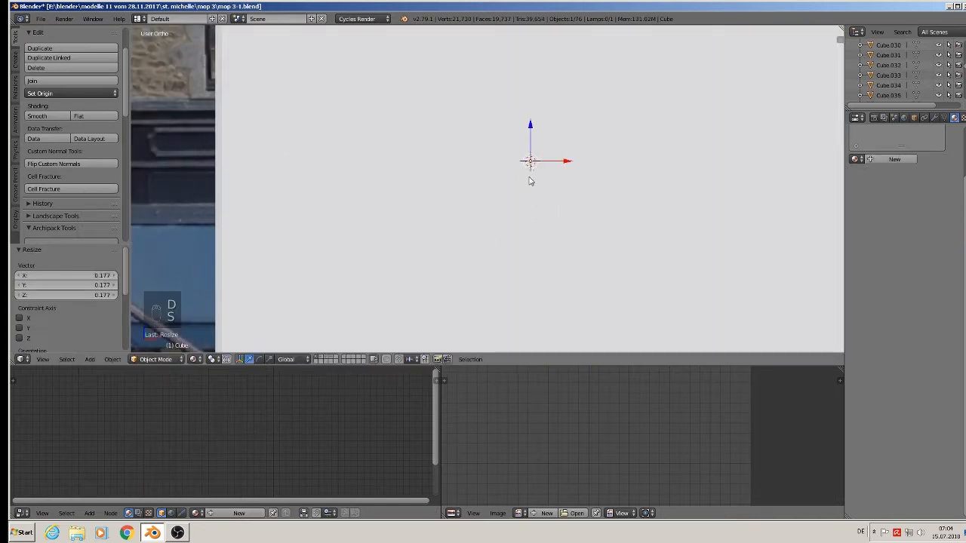
pyautogui.press('s')
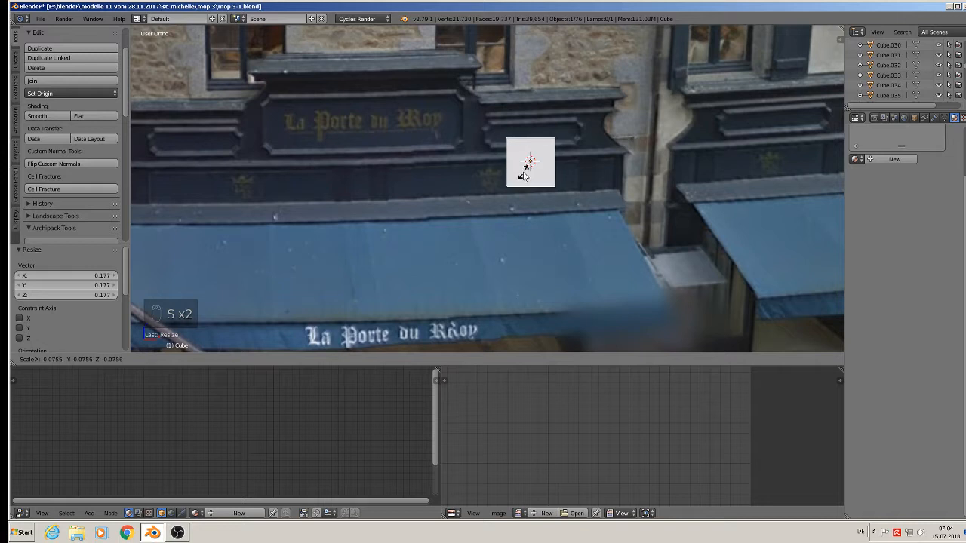
pyautogui.click(526, 157)
# Switch to Front Ortho view and scale the cube down further to 0.122.
pyautogui.press('KP_1')
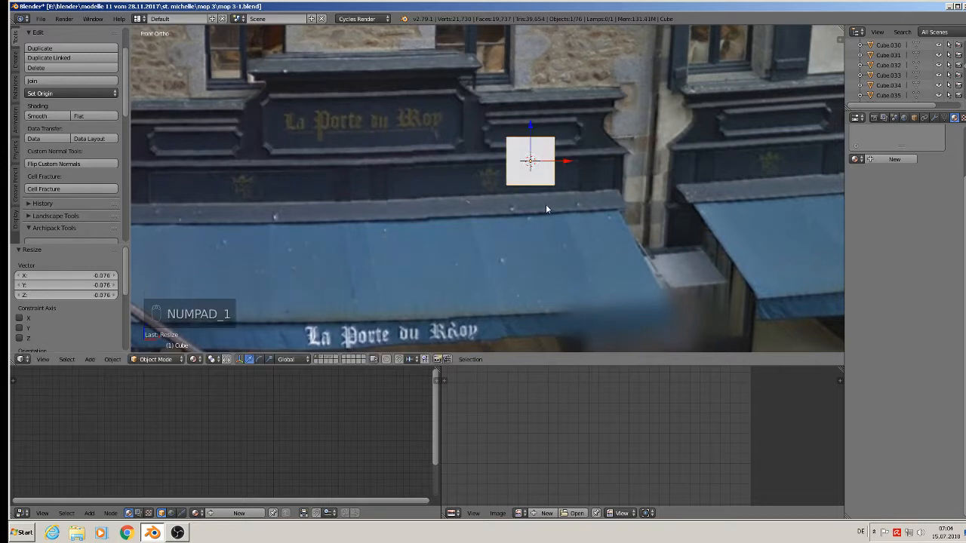
pyautogui.press('s')
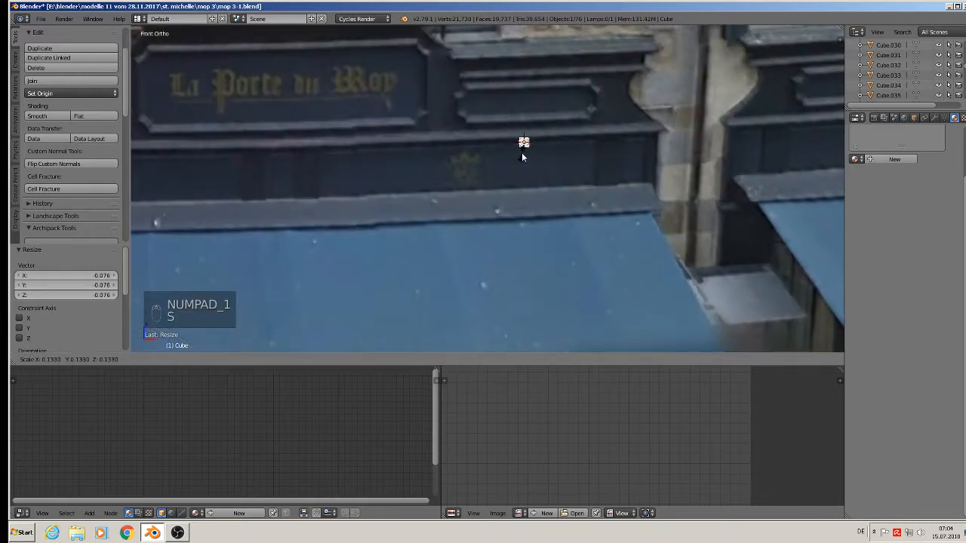
pyautogui.click(521, 152)
pyautogui.scroll(2, 521, 208)
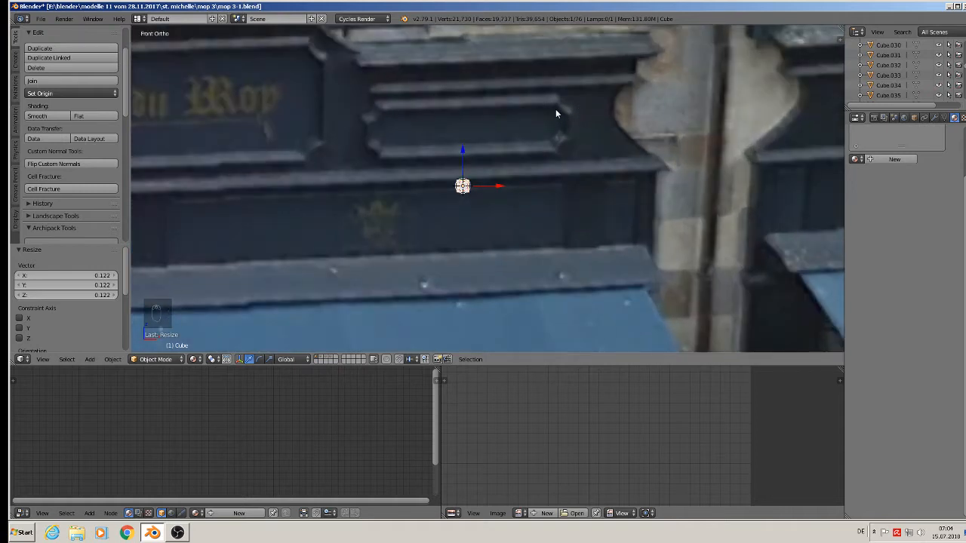
# Drag the cube's right-side vertices along X into a long thin bar across the sign band.
pyautogui.press('w')
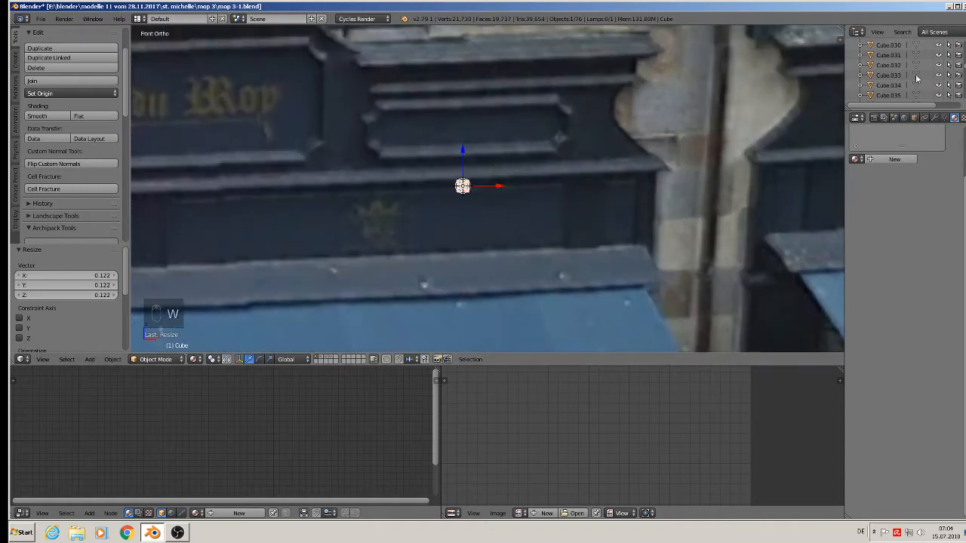
pyautogui.press('Tab')
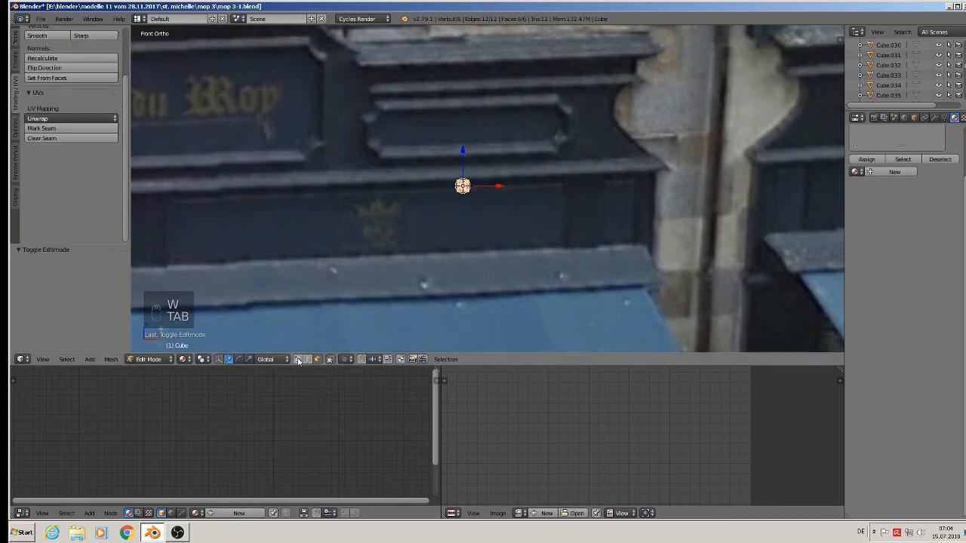
pyautogui.press('a')
pyautogui.press('a')
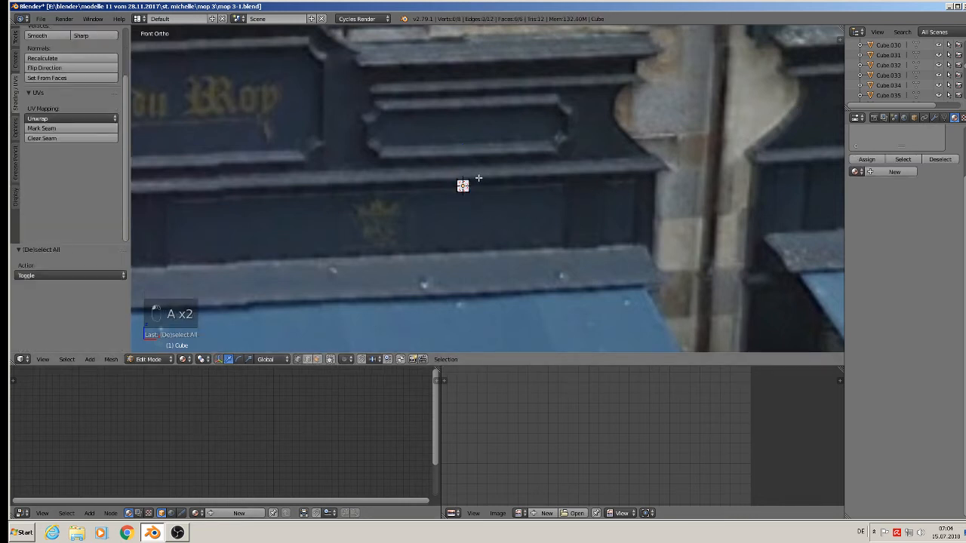
pyautogui.press('c')
pyautogui.rightClick(479, 181)
pyautogui.press('a')
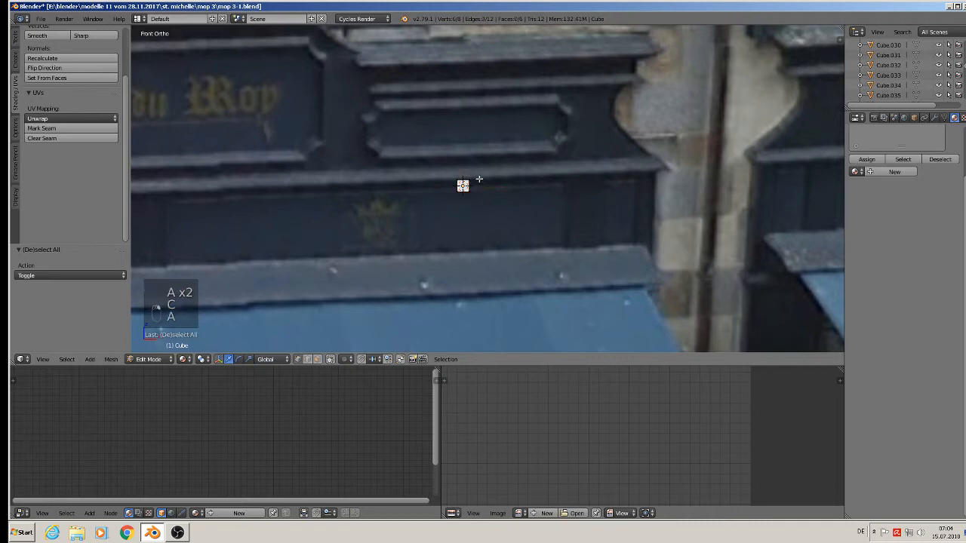
pyautogui.press('c')
pyautogui.click(477, 185)
pyautogui.rightClick(479, 194)
pyautogui.moveTo(499, 188); pyautogui.dragTo(581, 195)
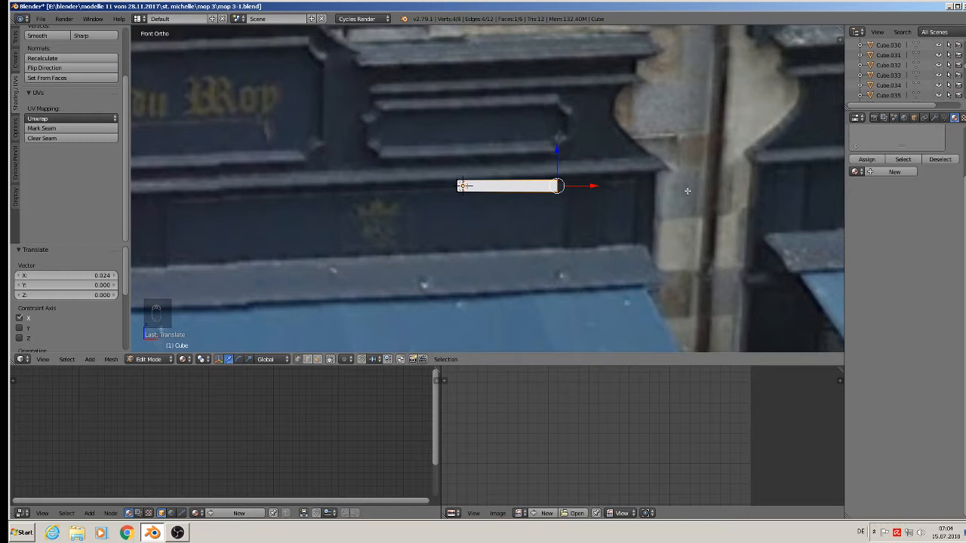
pyautogui.press('Tab')
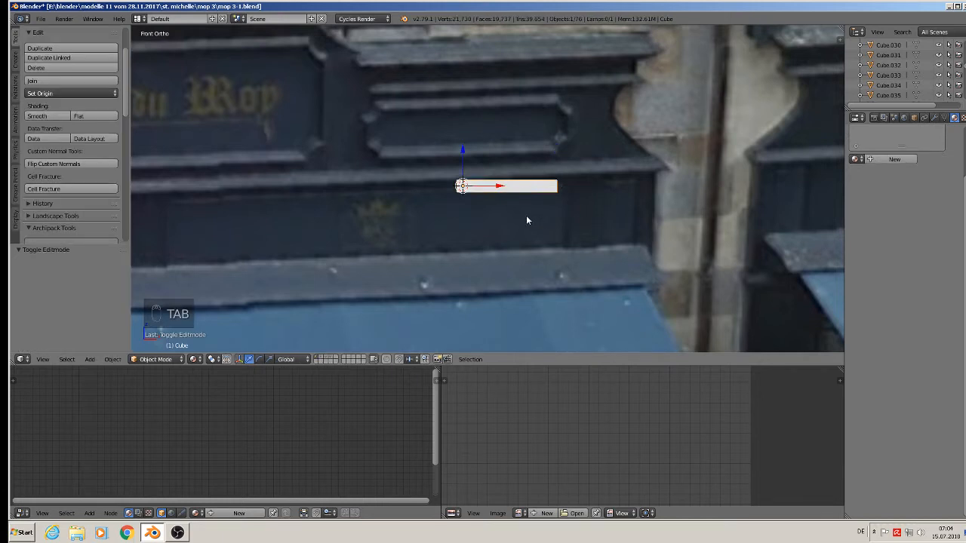
# Duplicate the bar and rotate the copy 90° around Y to make it vertical.
pyautogui.press('Tab')
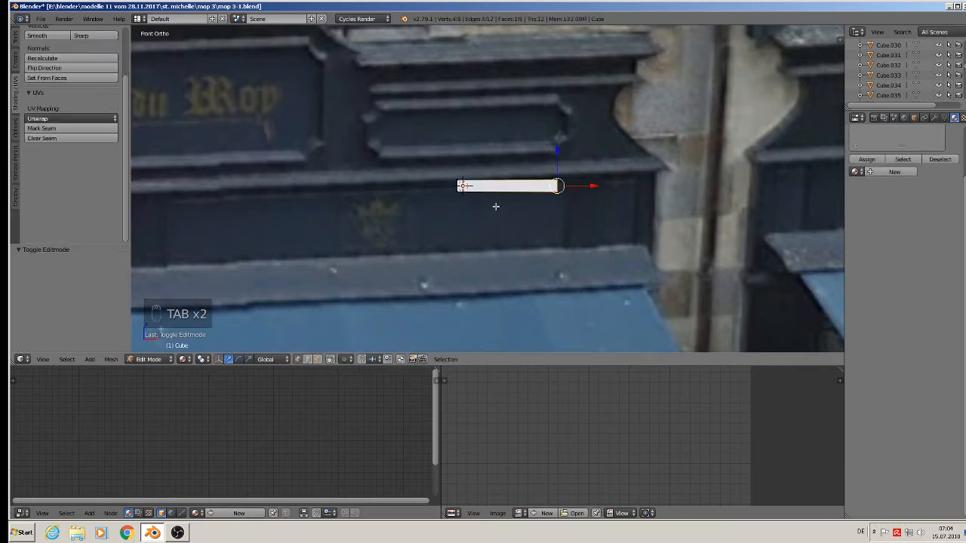
pyautogui.press('a')
pyautogui.press('a')
pyautogui.press('a')
pyautogui.press('a')
pyautogui.press('a')
pyautogui.hotkey('shift', 'd')
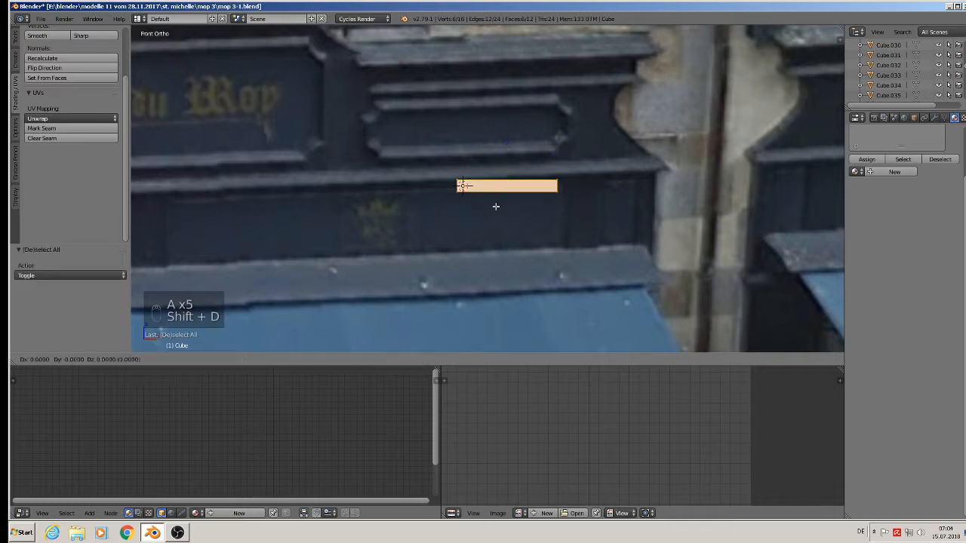
pyautogui.press('r')
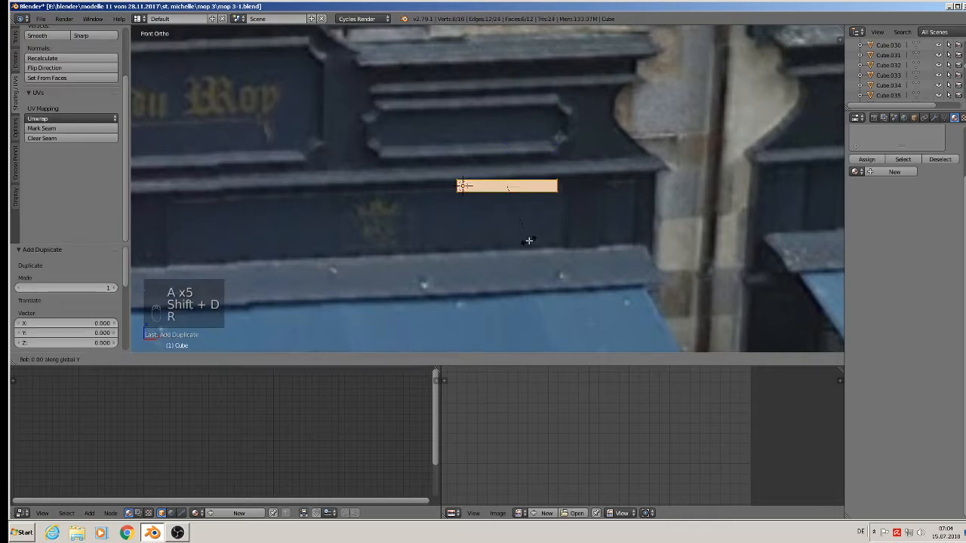
pyautogui.press('y')
pyautogui.press('9')
pyautogui.press('0')
pyautogui.press('Return')
# Place the vertical copy below the bar's right end and raise its bottom edge to shorten it.
pyautogui.press('g')
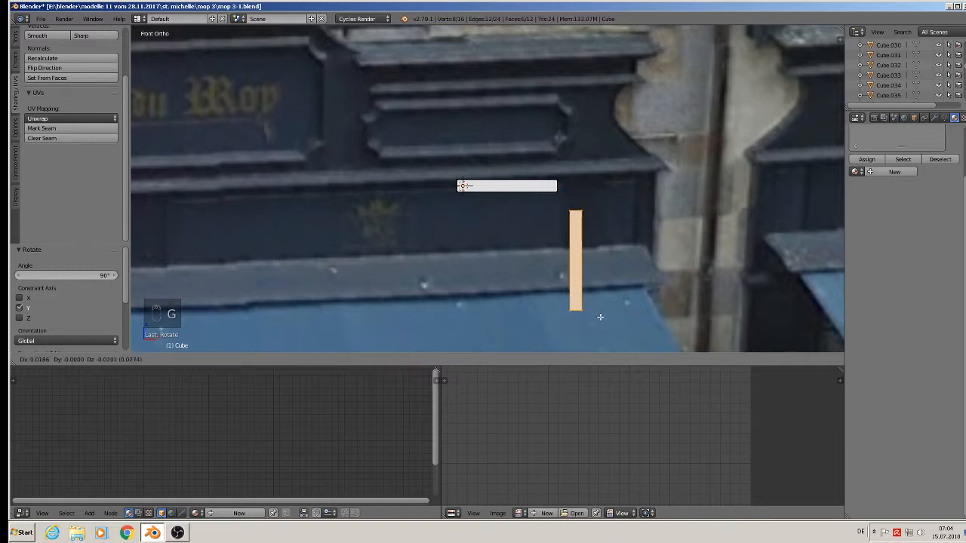
pyautogui.click(601, 317)
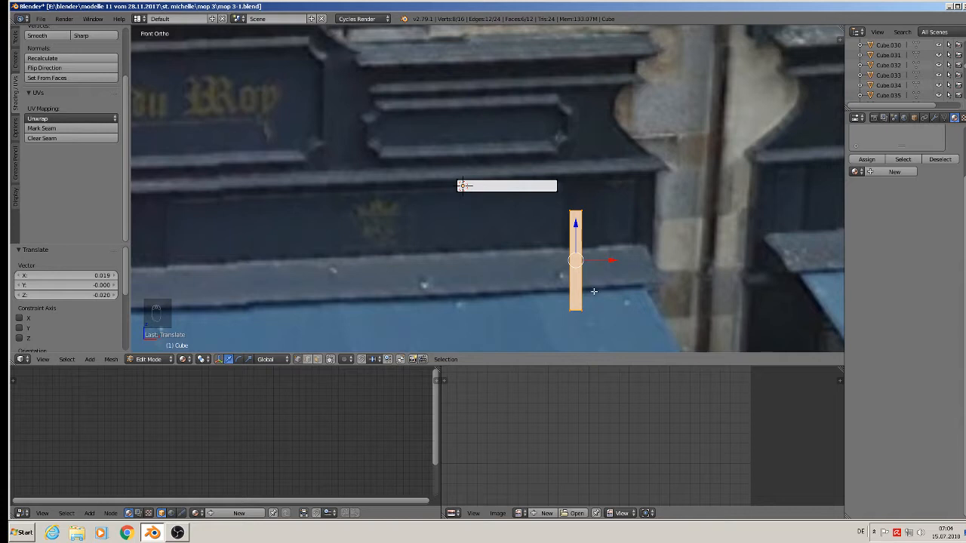
pyautogui.press('a')
pyautogui.press('c')
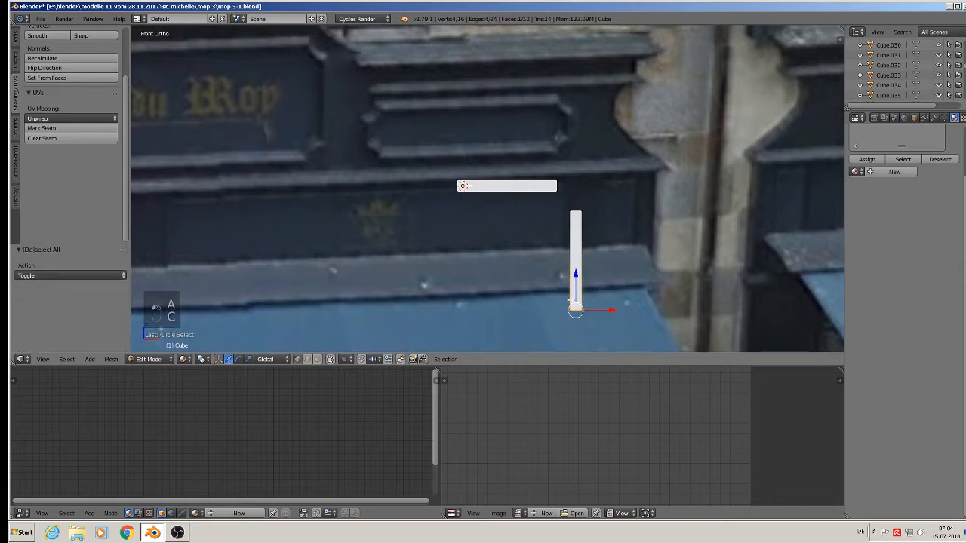
pyautogui.moveTo(579, 278); pyautogui.dragTo(581, 206)
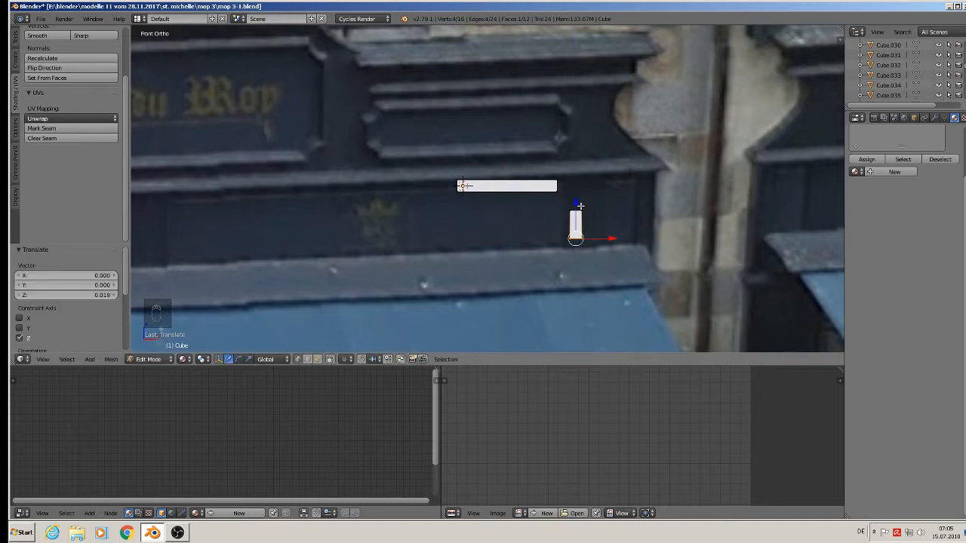
# Fill the first face bridging the long bar's right end to the small upright box.
pyautogui.rightClick(557, 191)
pyautogui.moveTo(557, 191); pyautogui.dragTo(529, 233, button='middle')
pyautogui.scroll(-2, 543, 243)
pyautogui.press('Tab')
pyautogui.moveTo(521, 176); pyautogui.dragTo(470, 202)
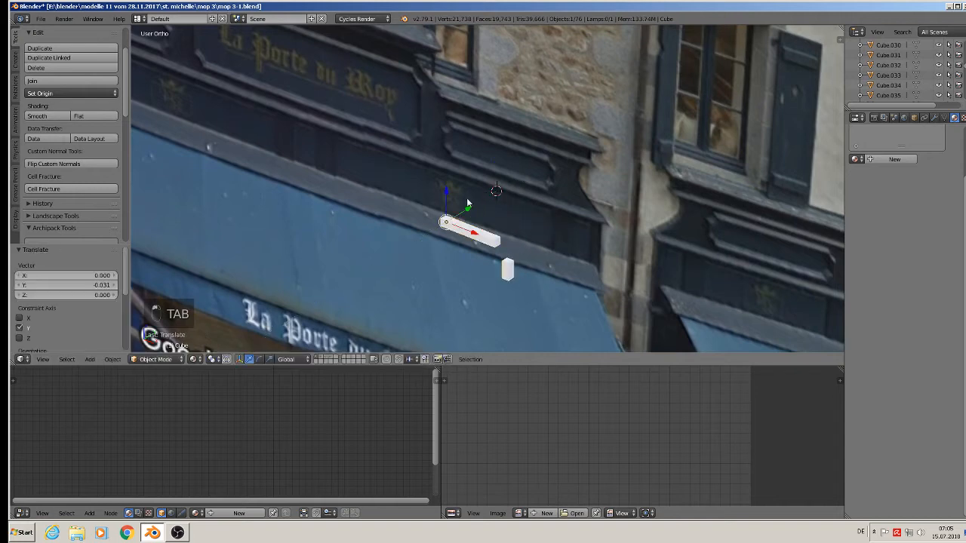
pyautogui.scroll(4, 528, 244)
pyautogui.keyDown('shift'); pyautogui.moveTo(522, 253); pyautogui.dragTo(562, 197, button='middle'); pyautogui.keyUp('shift')
pyautogui.scroll(4, 563, 197)
pyautogui.press('Tab')
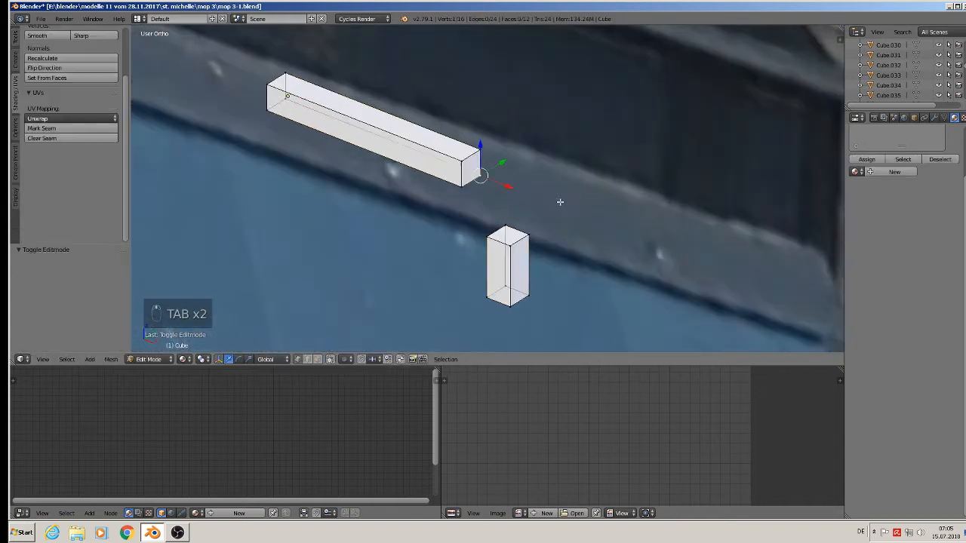
pyautogui.rightClick(466, 160)
pyautogui.moveTo(511, 256); pyautogui.dragTo(523, 229, button='middle')
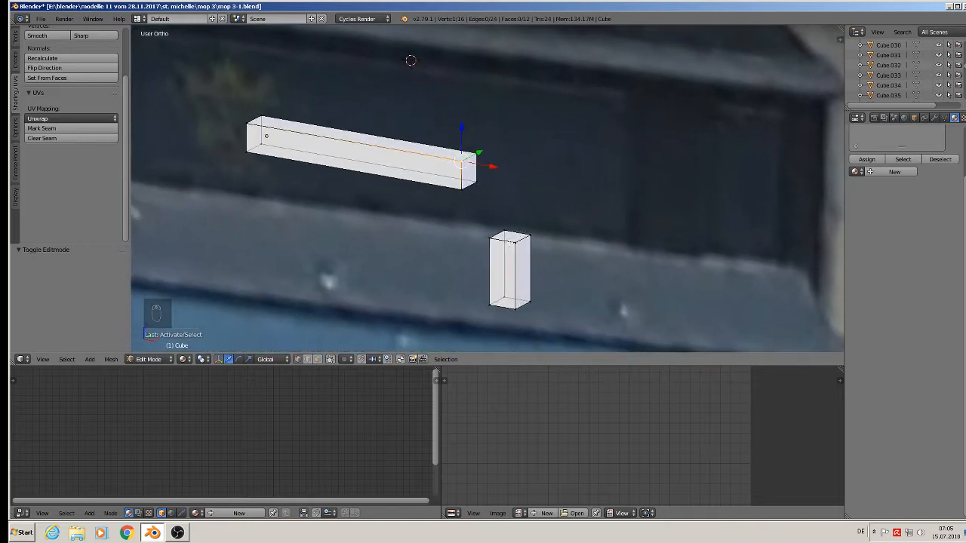
pyautogui.keyDown('shift'); pyautogui.rightClick(496, 239); pyautogui.keyUp('shift')
pyautogui.keyDown('shift'); pyautogui.rightClick(466, 194); pyautogui.keyUp('shift')
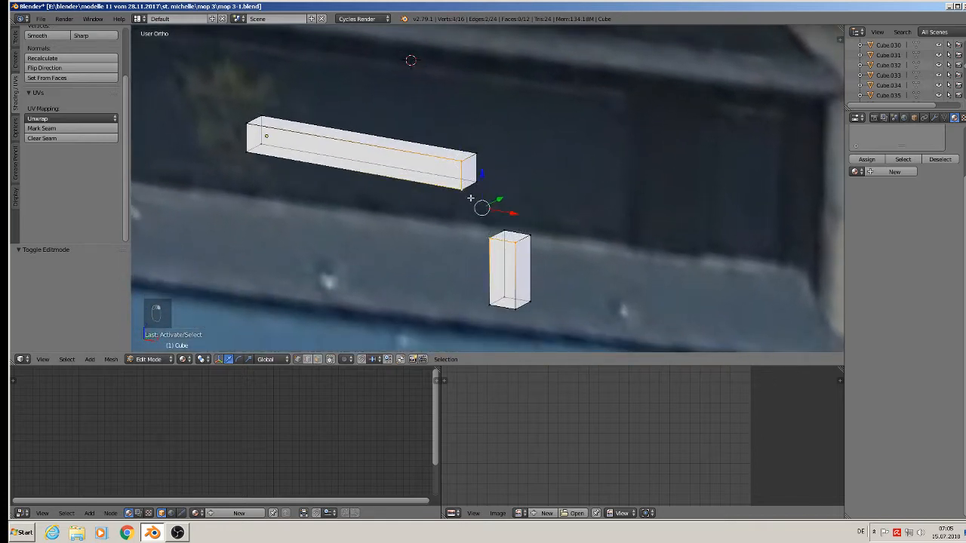
pyautogui.press('f')
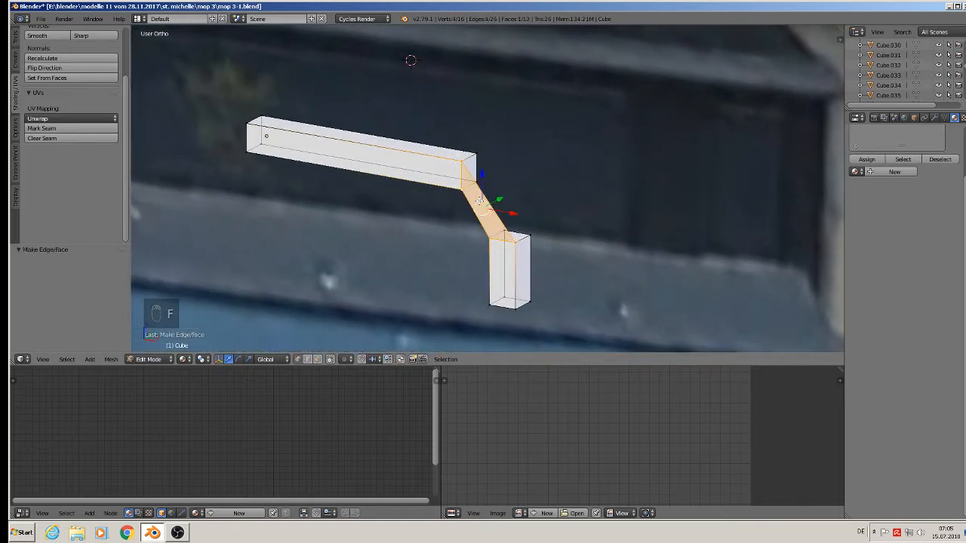
# Fill a second bridging face between four corner vertices of the bar and box.
pyautogui.moveTo(480, 204)
pyautogui.mouseDown(button='middle')
pyautogui.moveTo(528, 214)
pyautogui.moveTo(472, 214)
pyautogui.mouseUp(button='middle')
pyautogui.keyDown('shift'); pyautogui.rightClick(490, 238); pyautogui.keyUp('shift')
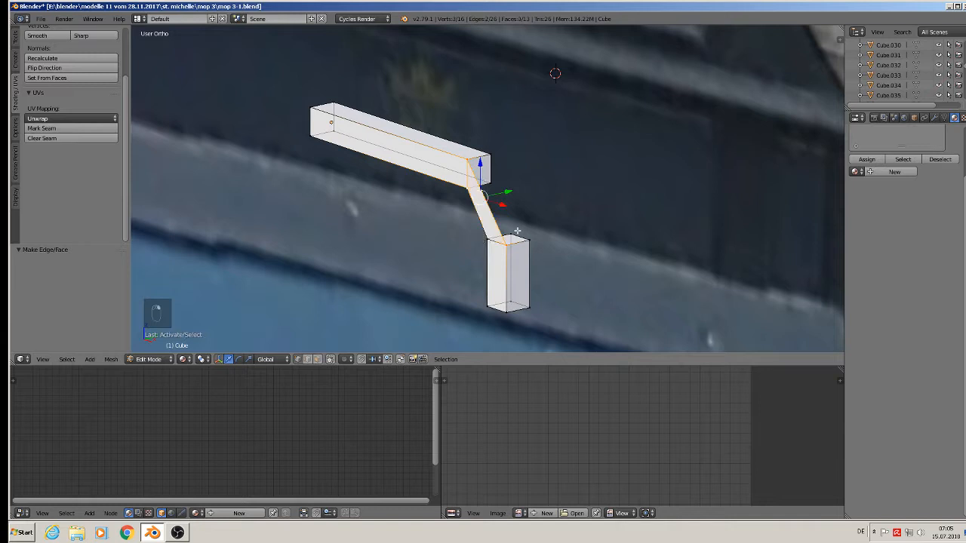
pyautogui.rightClick(516, 231)
pyautogui.keyDown('shift'); pyautogui.rightClick(488, 242); pyautogui.keyUp('shift')
pyautogui.keyDown('shift'); pyautogui.rightClick(464, 196); pyautogui.keyUp('shift')
pyautogui.keyDown('shift'); pyautogui.rightClick(498, 184); pyautogui.keyUp('shift')
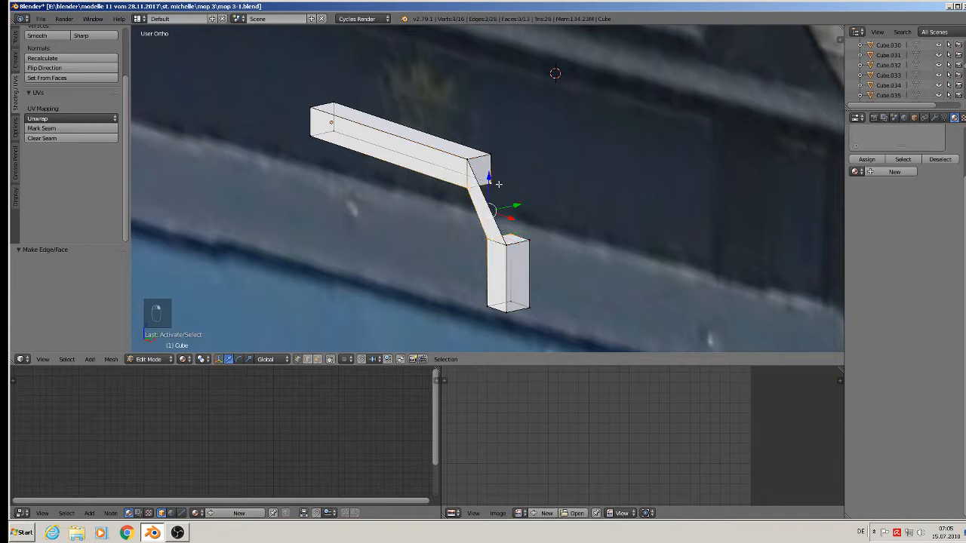
pyautogui.press('f')
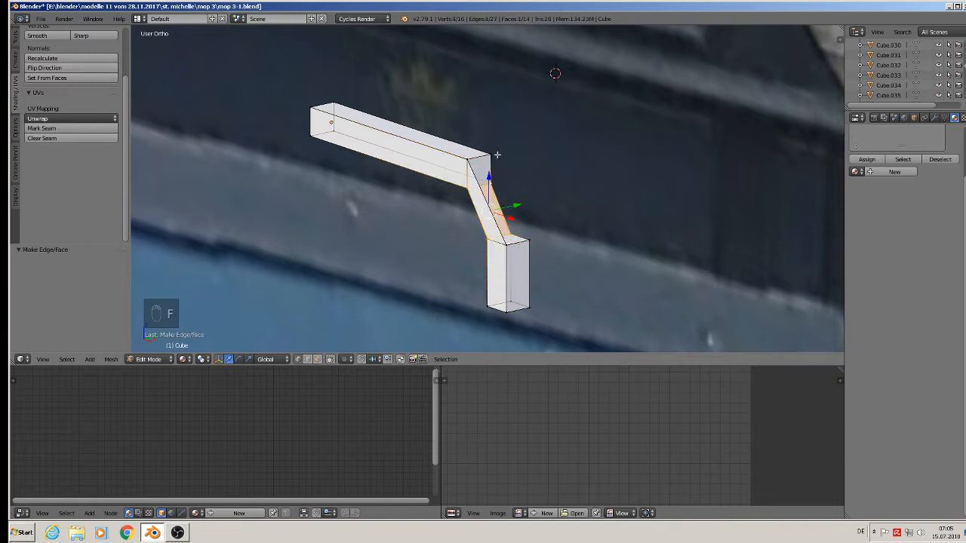
# Fill the right-side and final closing faces to complete the bridge.
pyautogui.rightClick(497, 155)
pyautogui.keyDown('shift'); pyautogui.rightClick(499, 179); pyautogui.keyUp('shift')
pyautogui.keyDown('shift'); pyautogui.rightClick(515, 222); pyautogui.keyUp('shift')
pyautogui.keyDown('shift'); pyautogui.rightClick(534, 243); pyautogui.keyUp('shift')
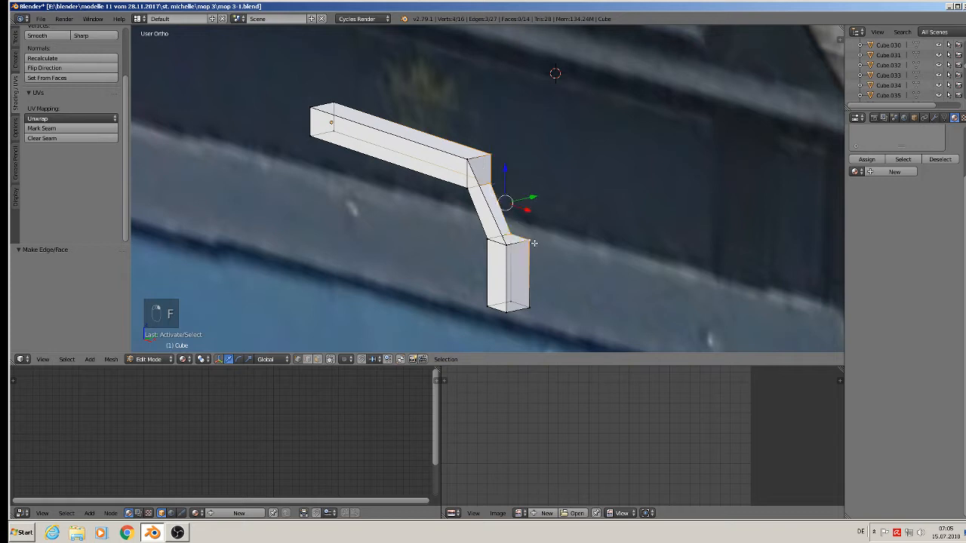
pyautogui.press('f')
pyautogui.rightClick(492, 152)
pyautogui.keyDown('shift'); pyautogui.rightClick(469, 156); pyautogui.keyUp('shift')
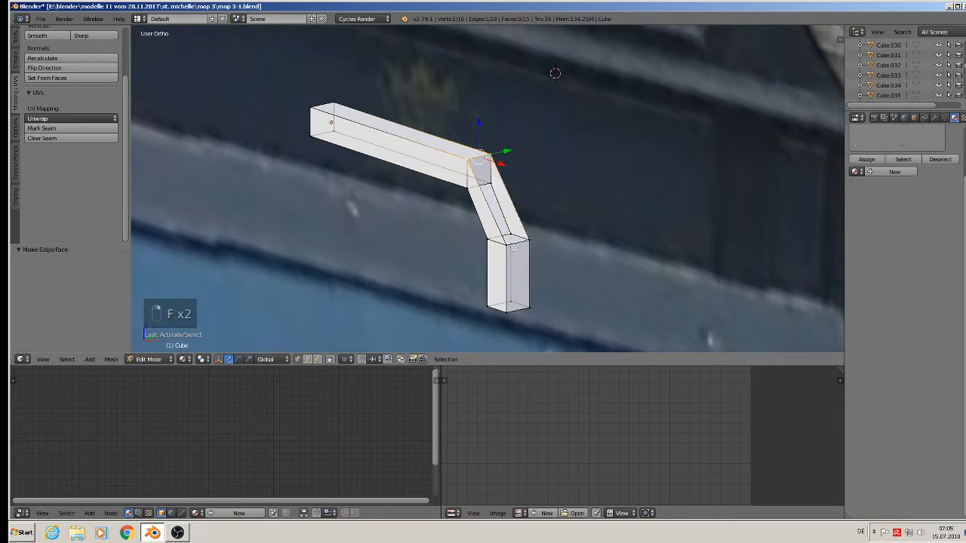
pyautogui.keyDown('shift'); pyautogui.rightClick(506, 245); pyautogui.keyUp('shift')
pyautogui.keyDown('shift'); pyautogui.rightClick(526, 239); pyautogui.keyUp('shift')
pyautogui.press('f')
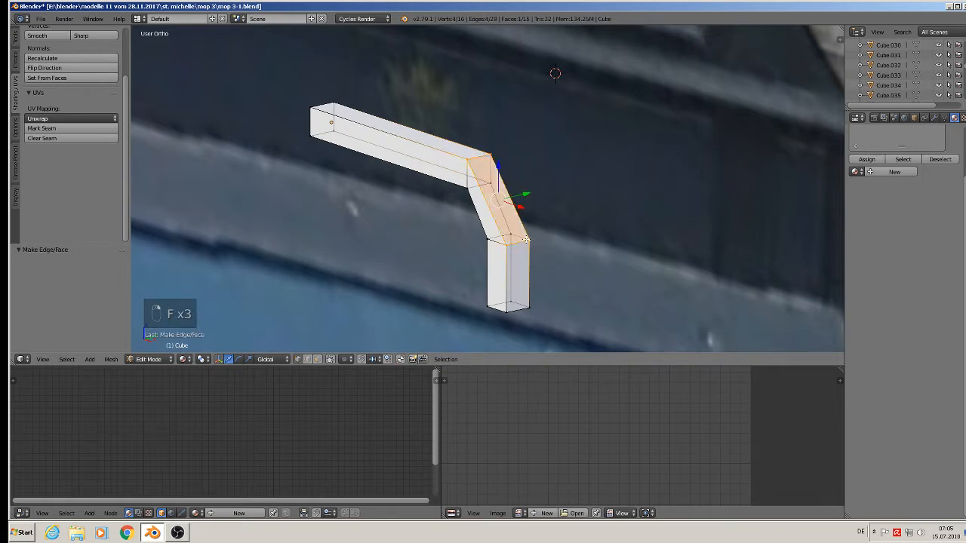
pyautogui.moveTo(525, 240); pyautogui.dragTo(596, 220, button='middle')
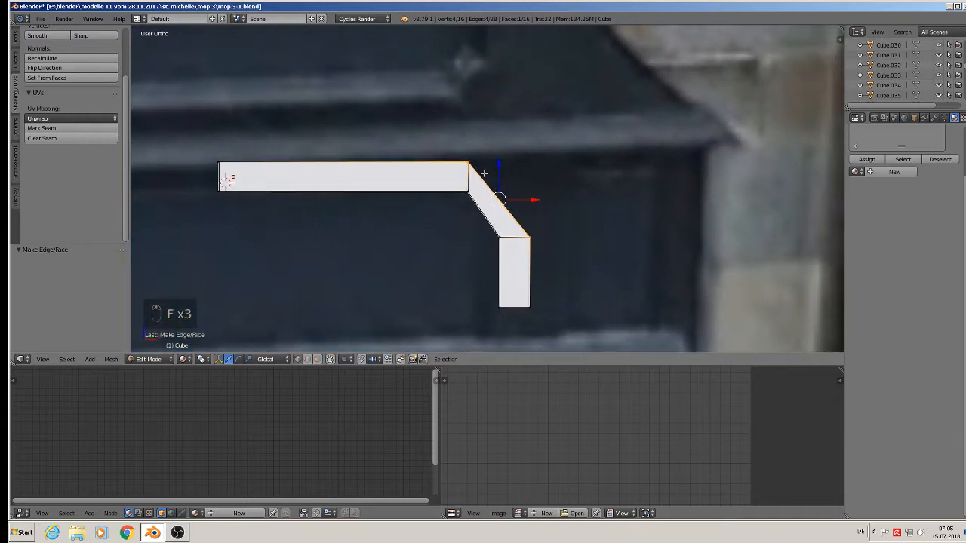
# Shift the top corner vertices at the bend slightly along X.
pyautogui.press('a')
pyautogui.press('c')
pyautogui.click(470, 158)
pyautogui.rightClick(470, 156)
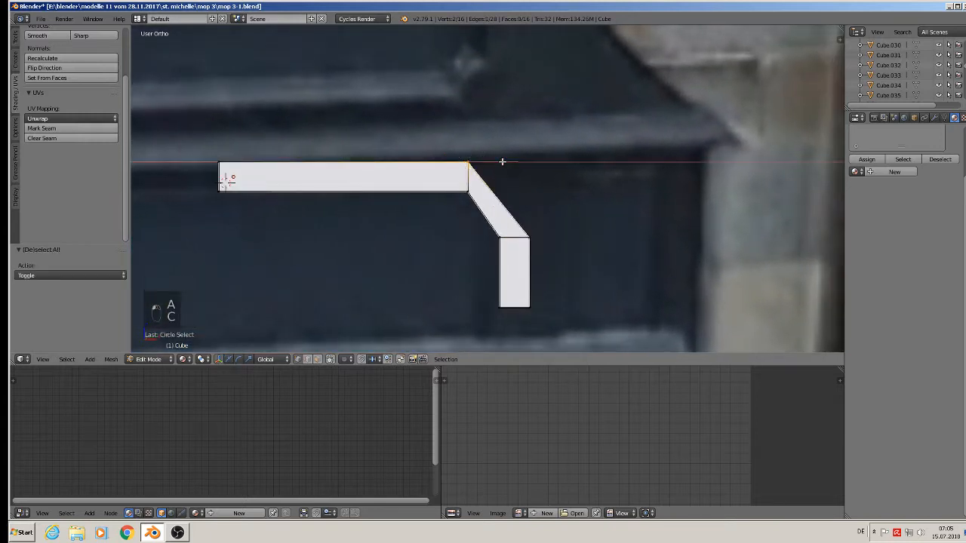
pyautogui.press('g')
pyautogui.press('x')
pyautogui.click(513, 162)
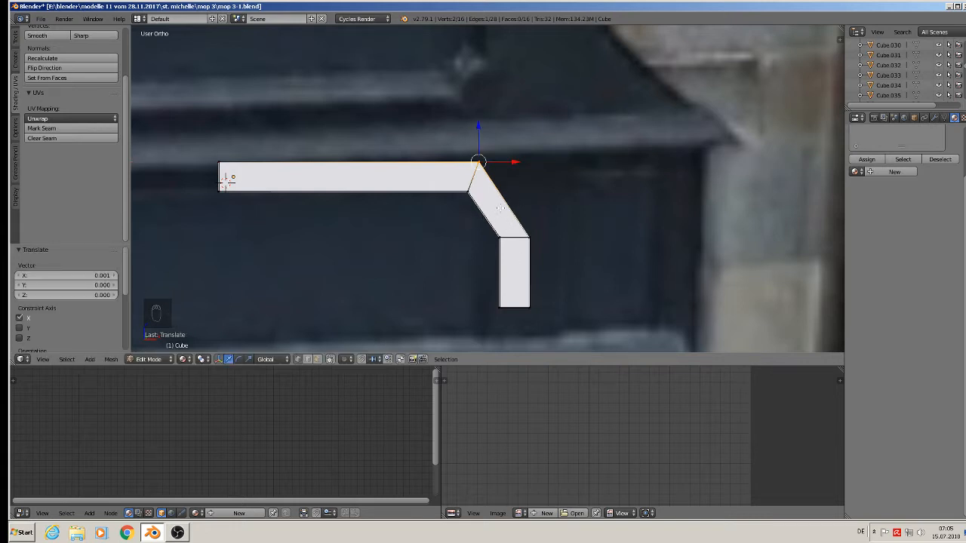
# Add a centred loop cut across the slanted section and move it along the slope.
pyautogui.hotkey('ctrl', 'r')
pyautogui.click(505, 202)
pyautogui.rightClick(508, 202)
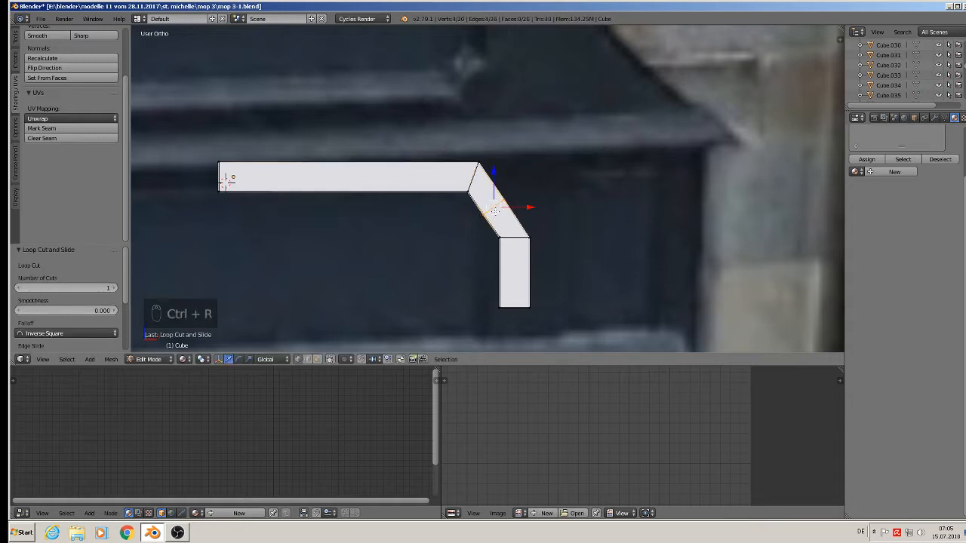
pyautogui.press('g')
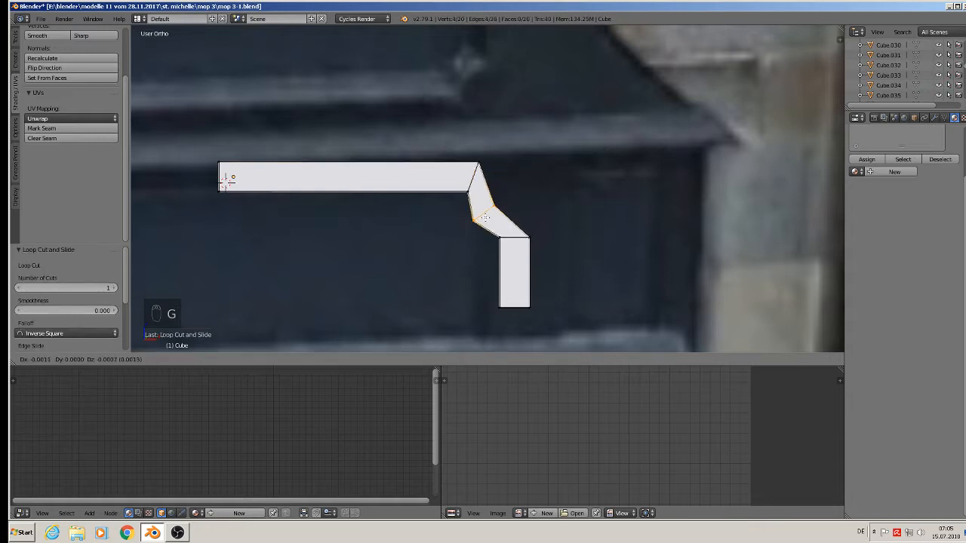
pyautogui.click(486, 217)
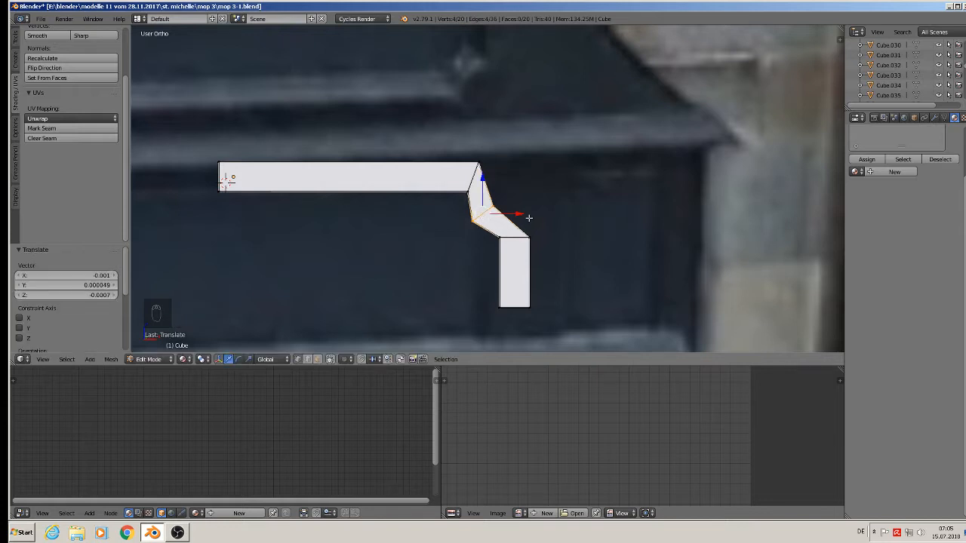
pyautogui.hotkey('ctrl', 'b')
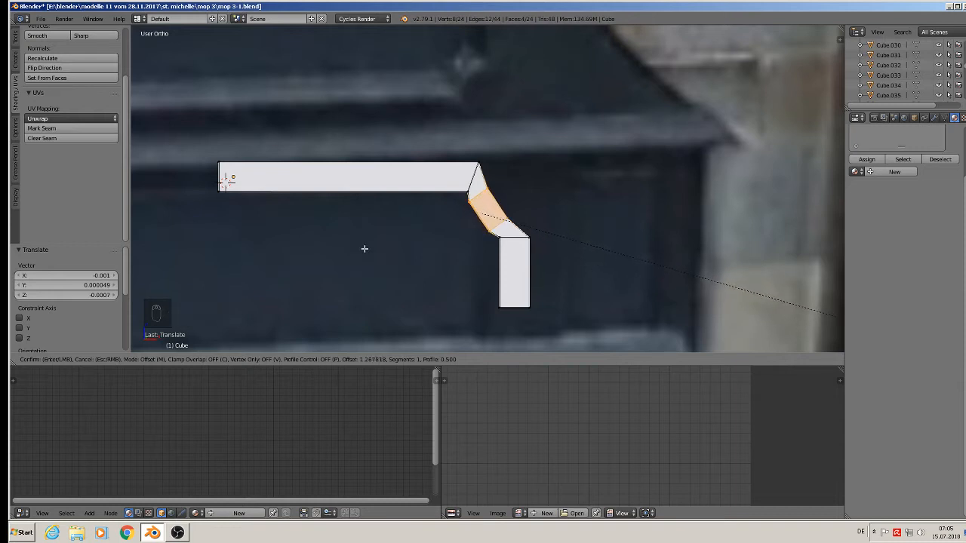
# Apply a two-segment bevel to the bend's edge loop.
pyautogui.scroll(2, 381, 256)
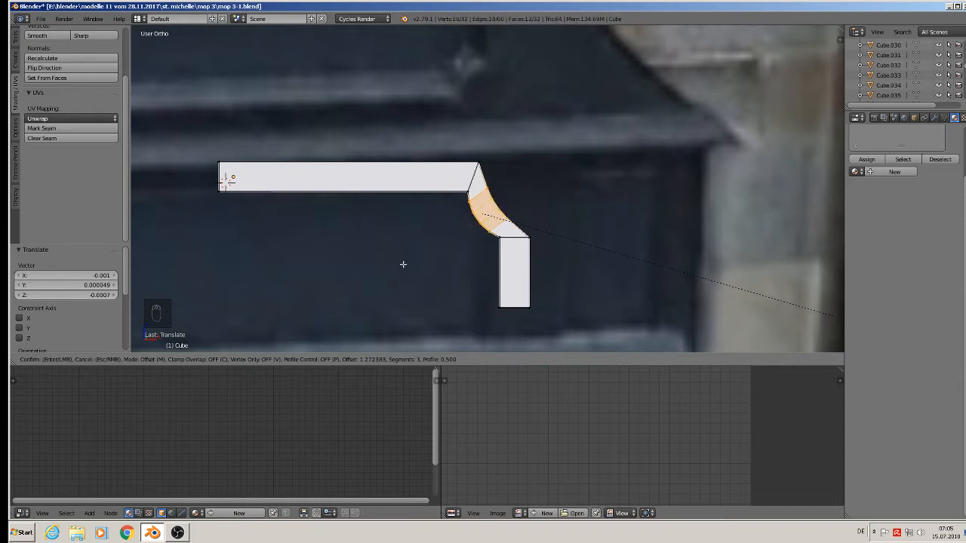
pyautogui.scroll(-1, 403, 264)
pyautogui.click(403, 264)
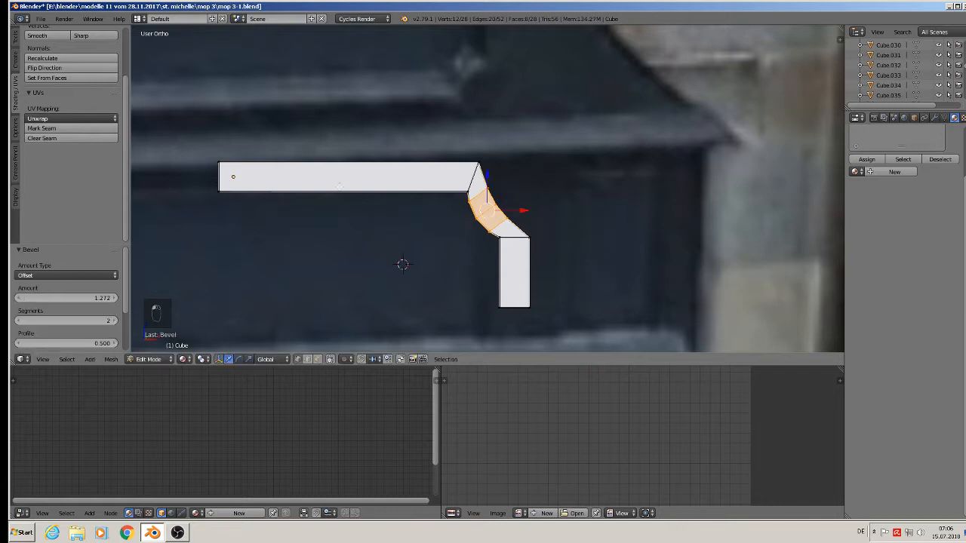
# Check the curved moulding against the sign band in Object Mode, then return to Edit Mode.
pyautogui.press('Tab')
pyautogui.scroll(-4, 593, 214)
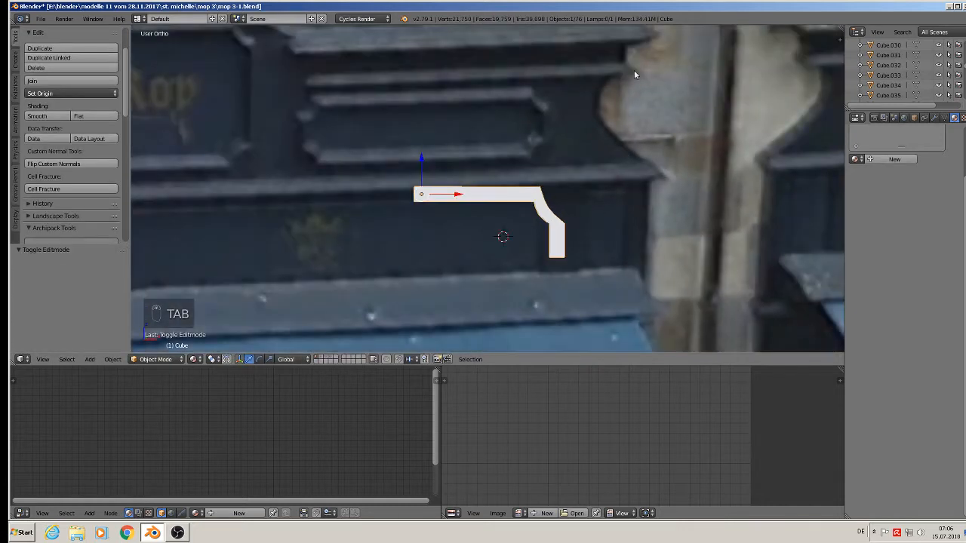
pyautogui.scroll(-2, 633, 74)
pyautogui.keyDown('shift'); pyautogui.moveTo(618, 114); pyautogui.dragTo(606, 183, button='middle'); pyautogui.keyUp('shift')
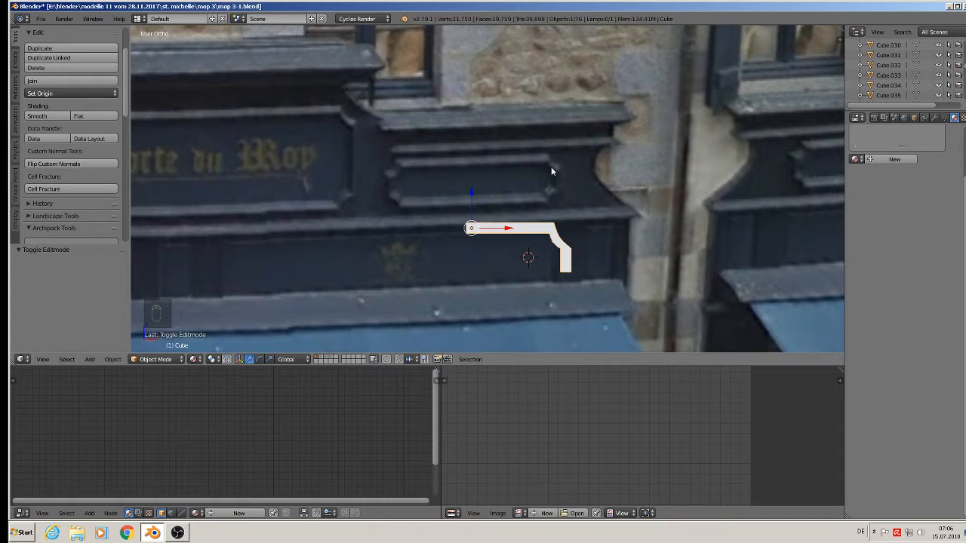
pyautogui.scroll(3, 571, 245)
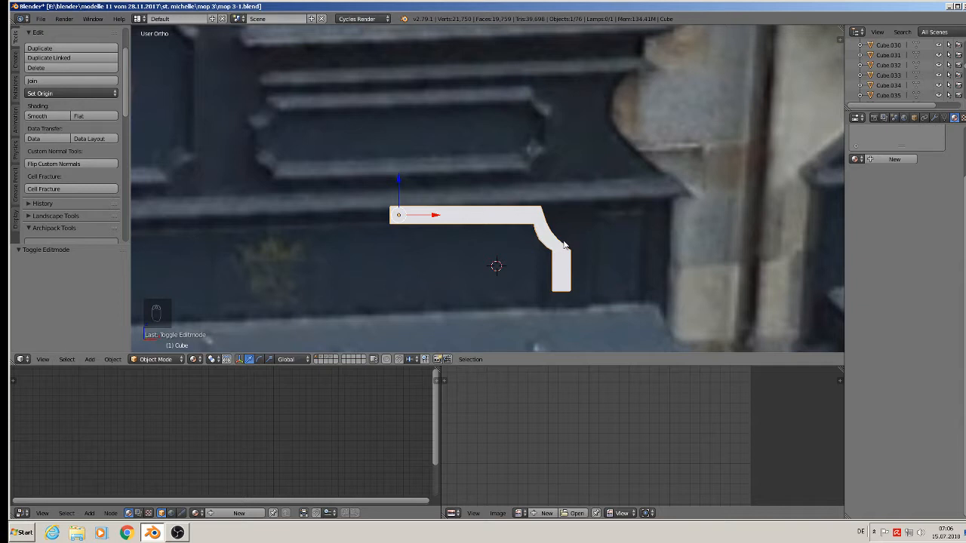
pyautogui.press('Tab')
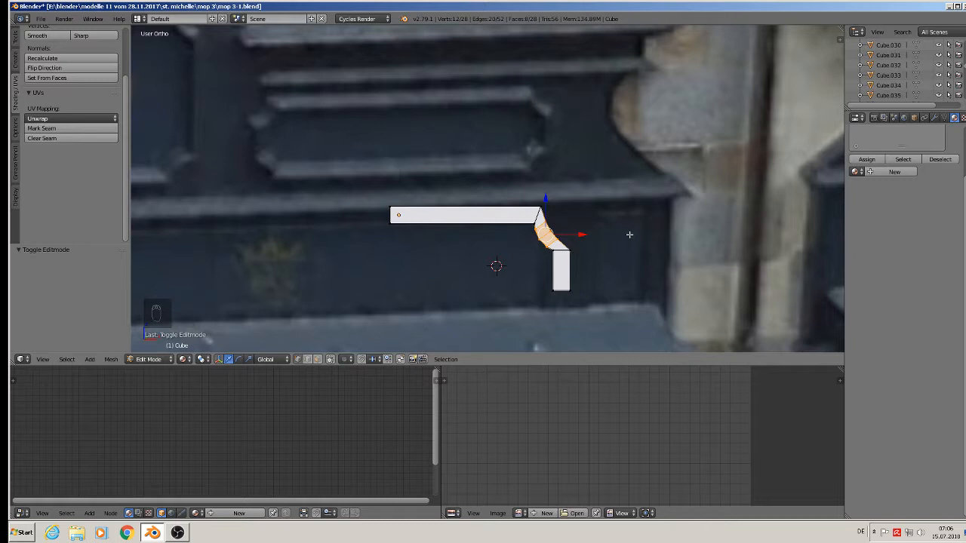
# Undo the bevel and move the upright end section to the right along X.
pyautogui.hotkey('ctrl', 'z')
pyautogui.hotkey('ctrl', 'z')
pyautogui.hotkey('ctrl', 'z')
pyautogui.hotkey('ctrl', 'z')
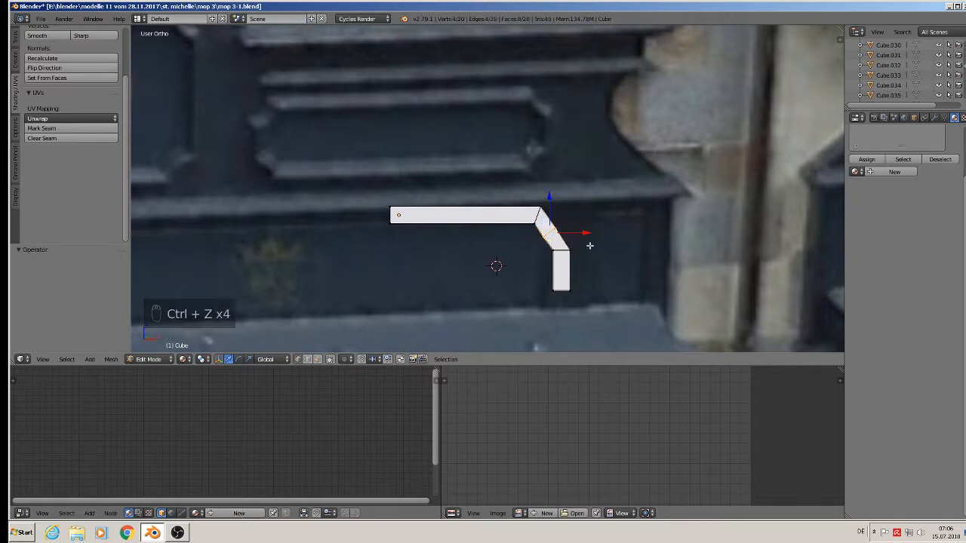
pyautogui.press('a')
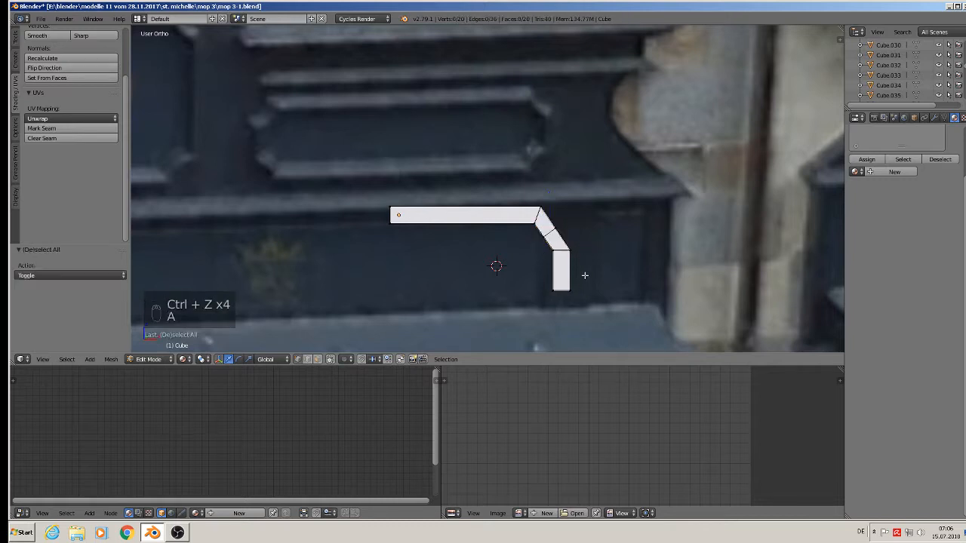
pyautogui.press('b')
pyautogui.moveTo(592, 305); pyautogui.dragTo(532, 243)
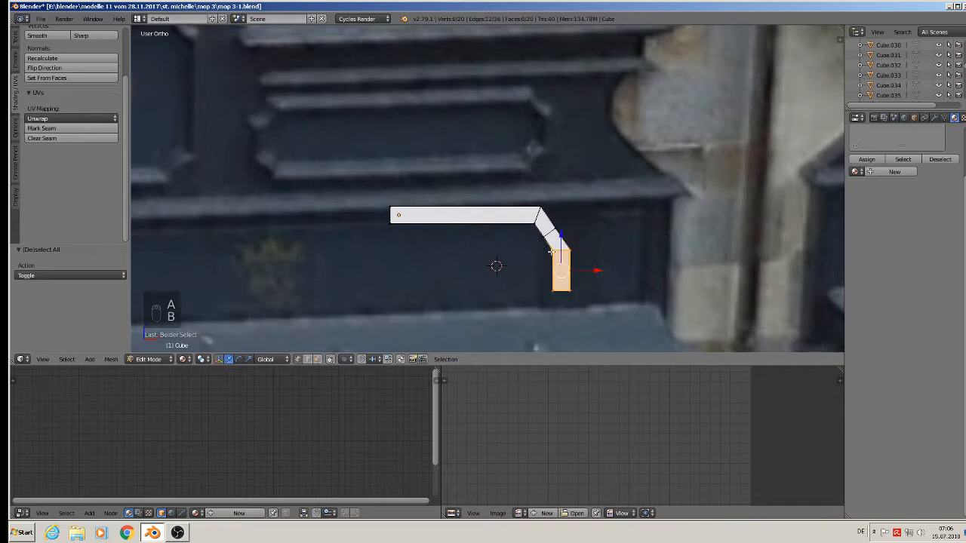
pyautogui.press('g')
pyautogui.press('x')
pyautogui.click(596, 270)
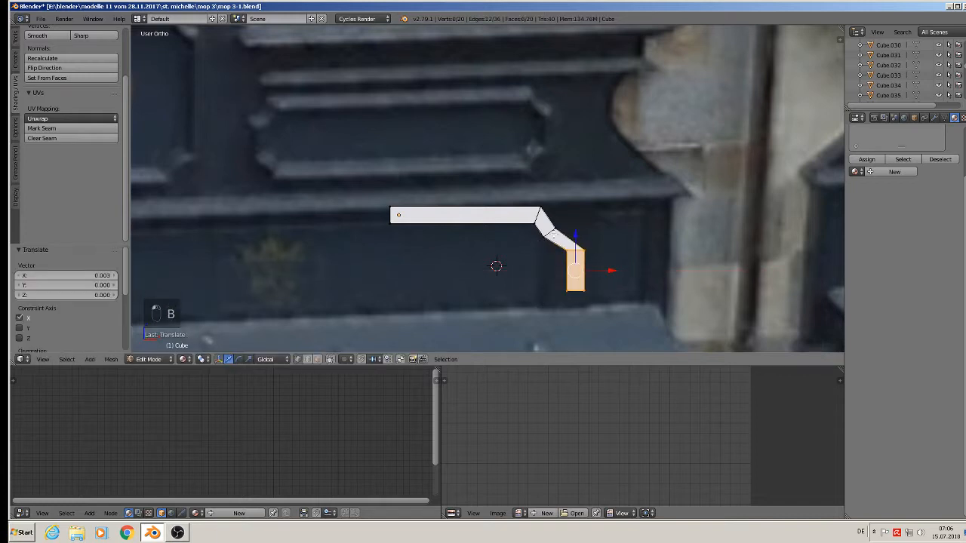
# Edge-slide the bend's loop, tilt it about 14 degrees, and reposition it.
pyautogui.keyDown('alt'); pyautogui.rightClick(561, 234); pyautogui.keyUp('alt')
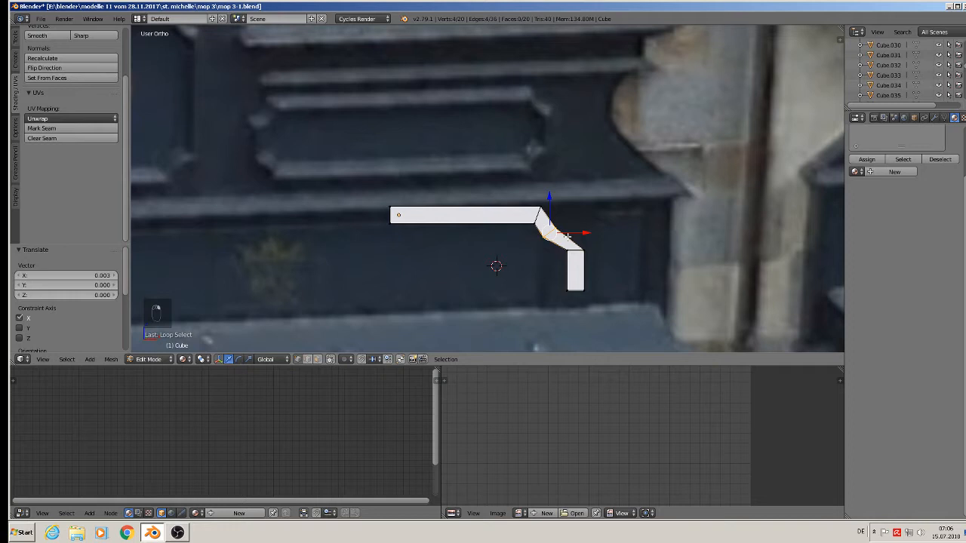
pyautogui.press('space')
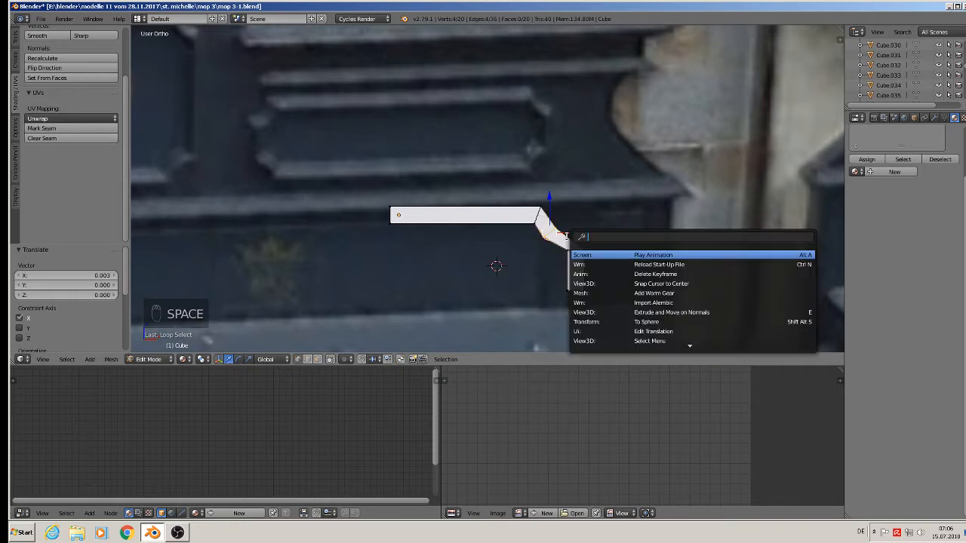
pyautogui.write('edge')
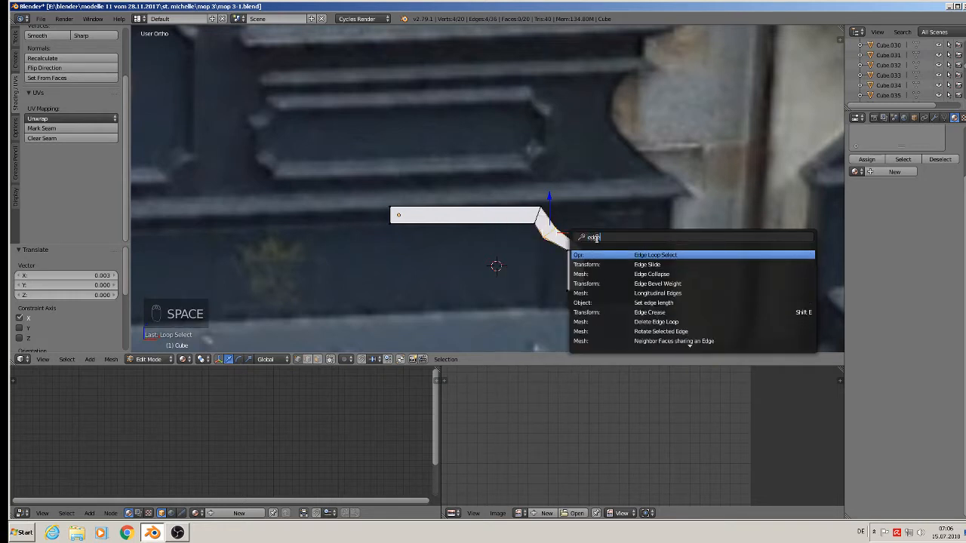
pyautogui.click(657, 264)
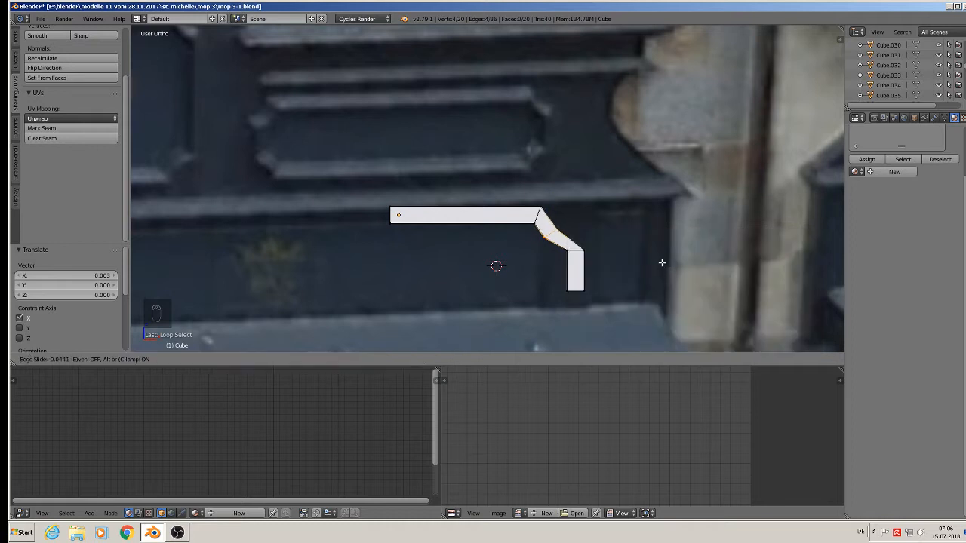
pyautogui.click(664, 264)
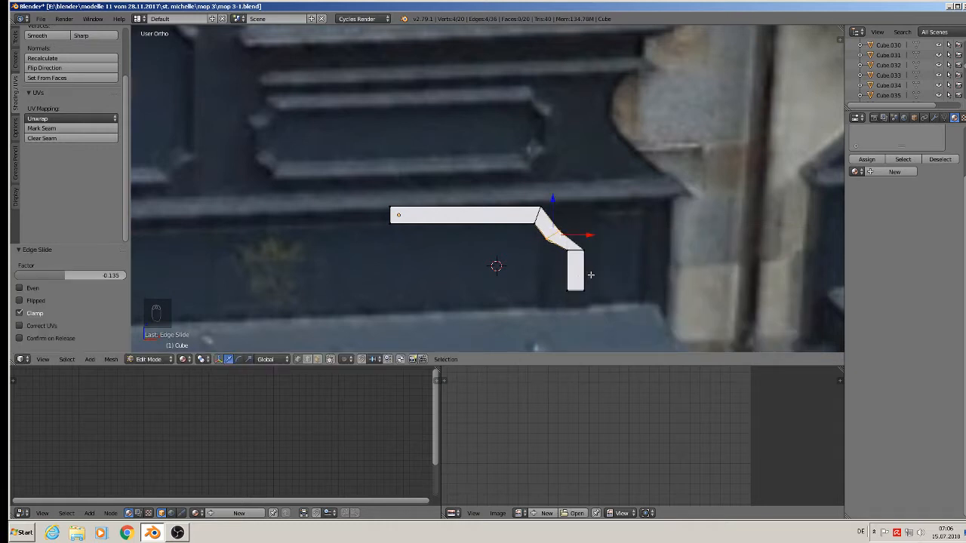
pyautogui.press('r')
pyautogui.click(601, 271)
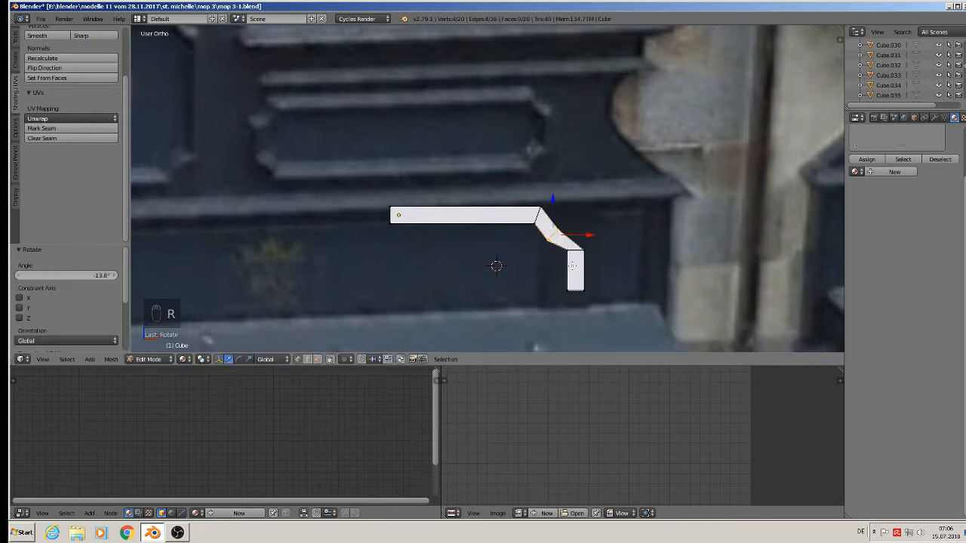
pyautogui.press('g')
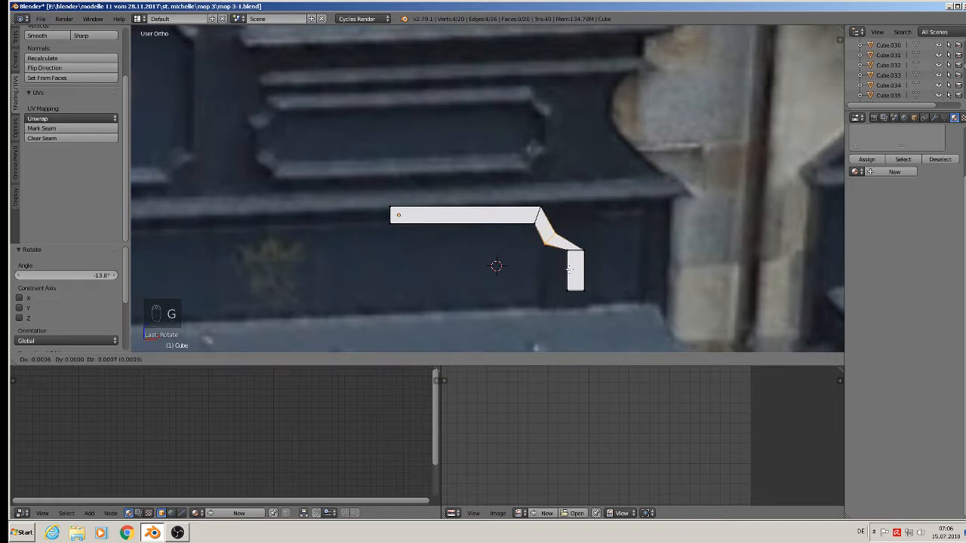
pyautogui.click(569, 270)
# Round the bend corner with a three-segment bevel and return to Object Mode.
pyautogui.hotkey('ctrl', 'b')
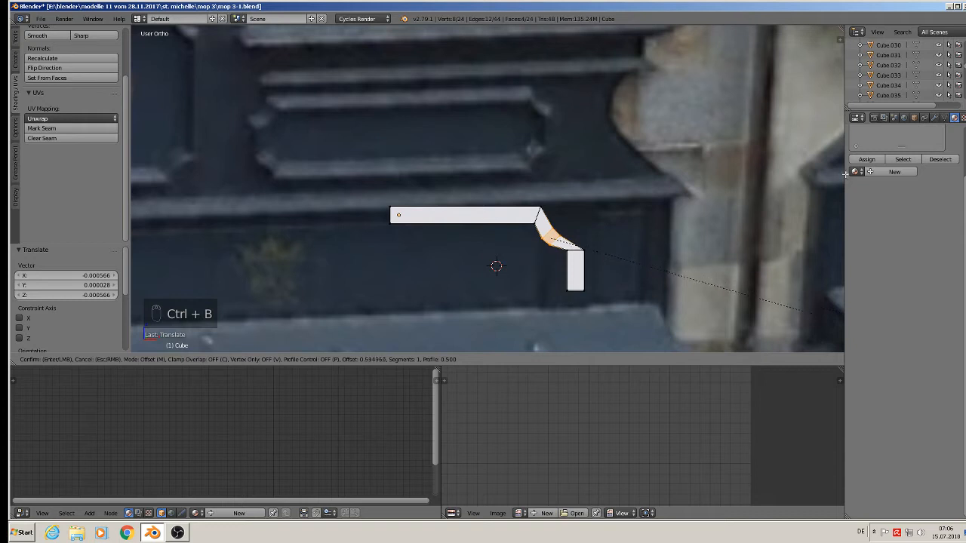
pyautogui.scroll(2, 521, 146)
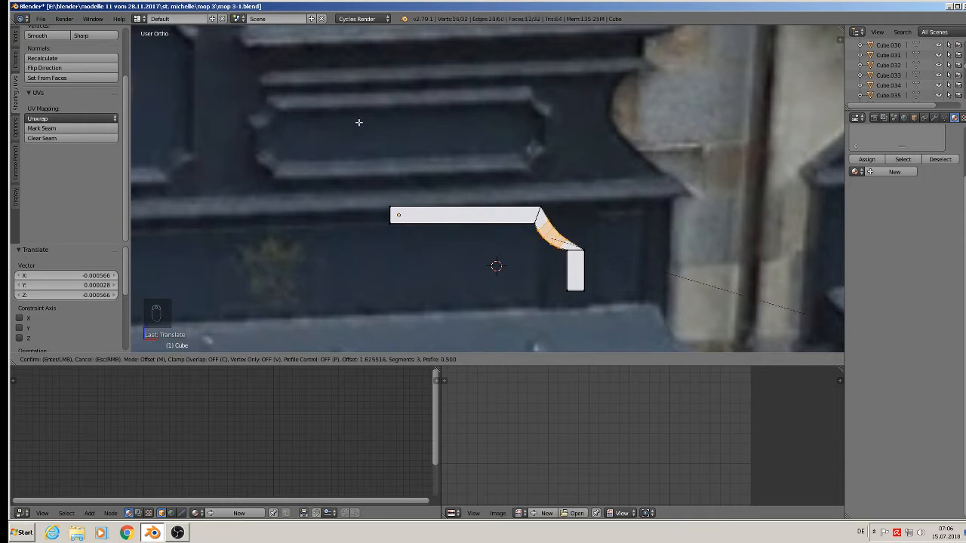
pyautogui.click(358, 126)
pyautogui.press('Tab')
pyautogui.scroll(-3, 633, 269)
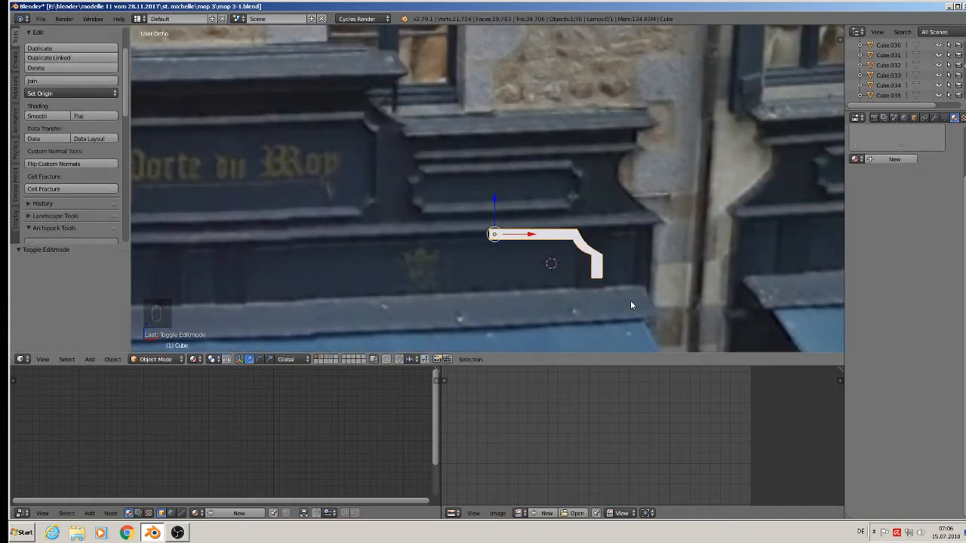
# Duplicate the profile, rotate it 180° around Z, and butt it against the original along X.
pyautogui.scroll(-3, 607, 287)
pyautogui.scroll(3, 613, 267)
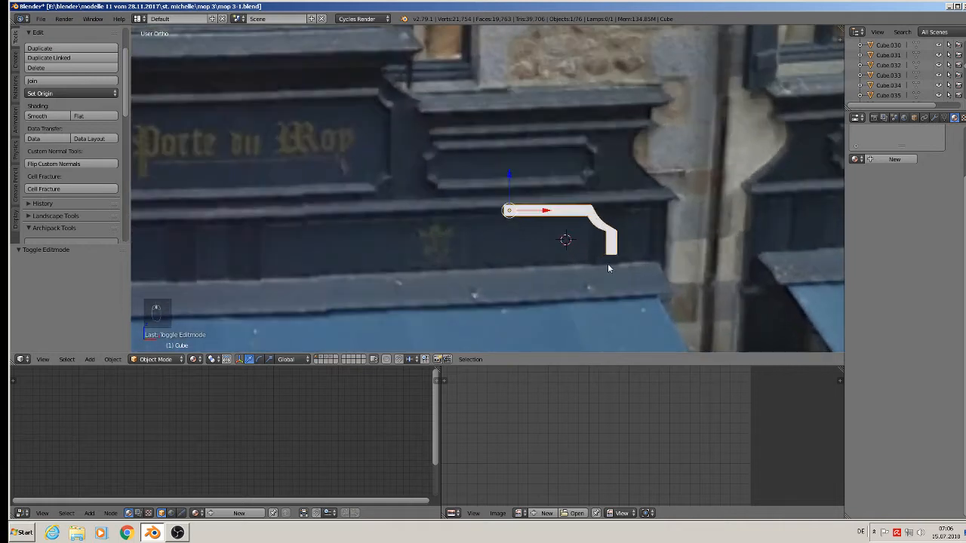
pyautogui.press('Tab')
pyautogui.press('a')
pyautogui.press('a')
pyautogui.press('a')
pyautogui.press('a')
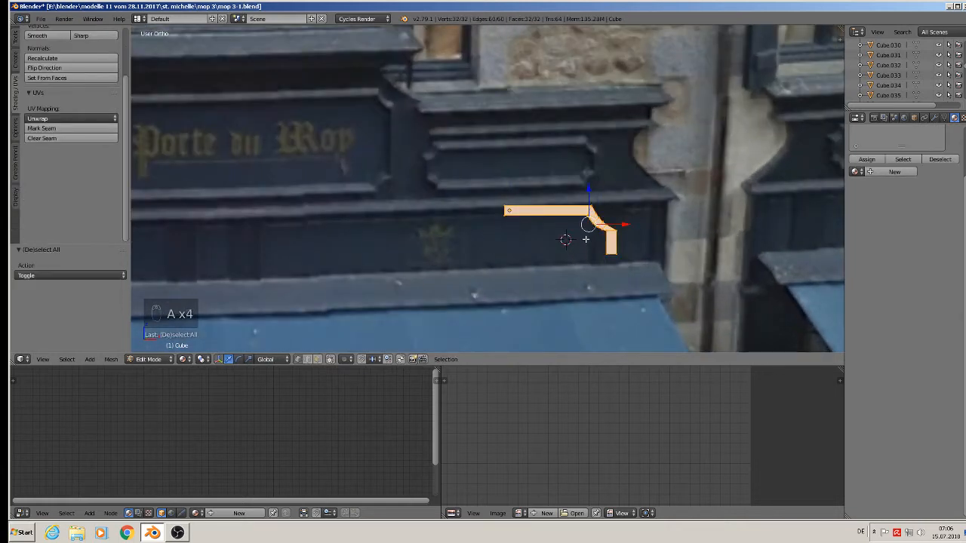
pyautogui.hotkey('shift', 'd')
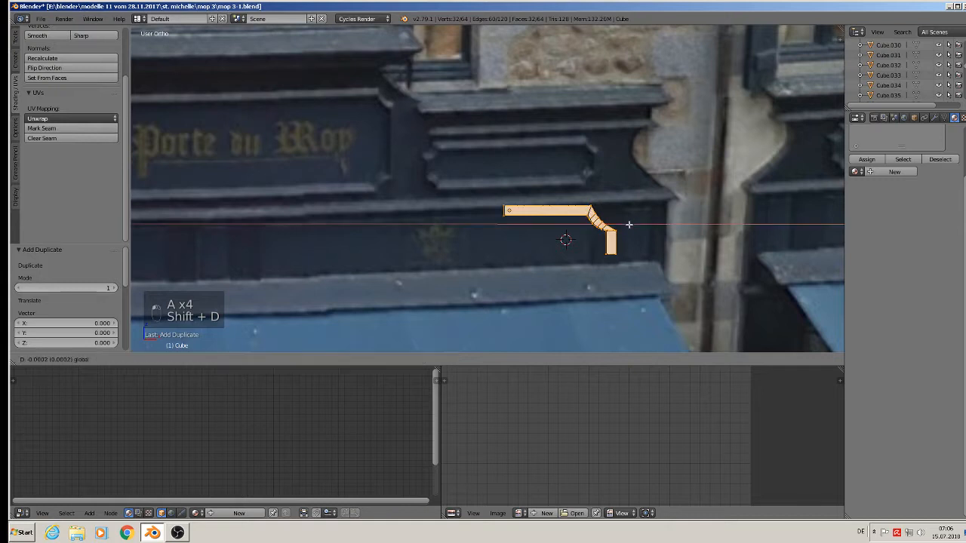
pyautogui.click(501, 272)
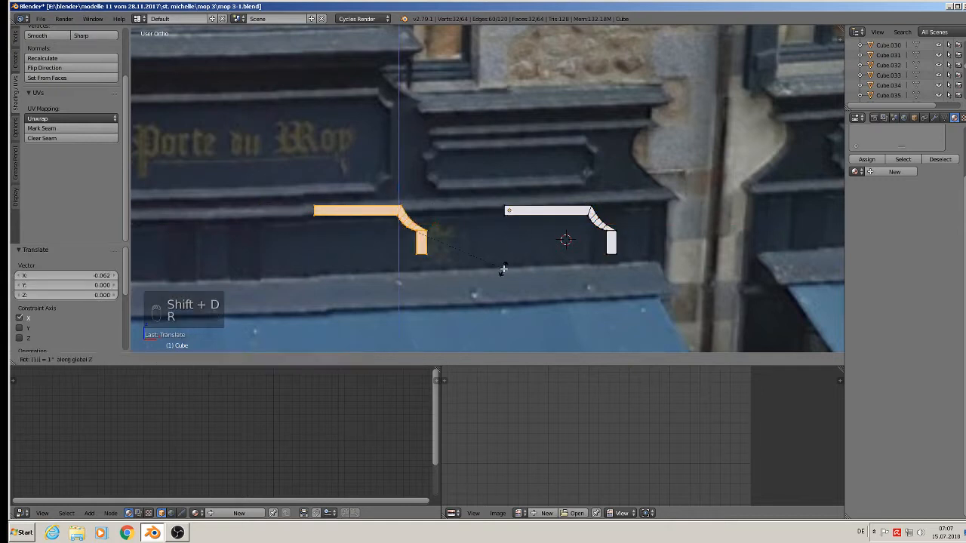
pyautogui.write('rz180')
pyautogui.click(504, 269)
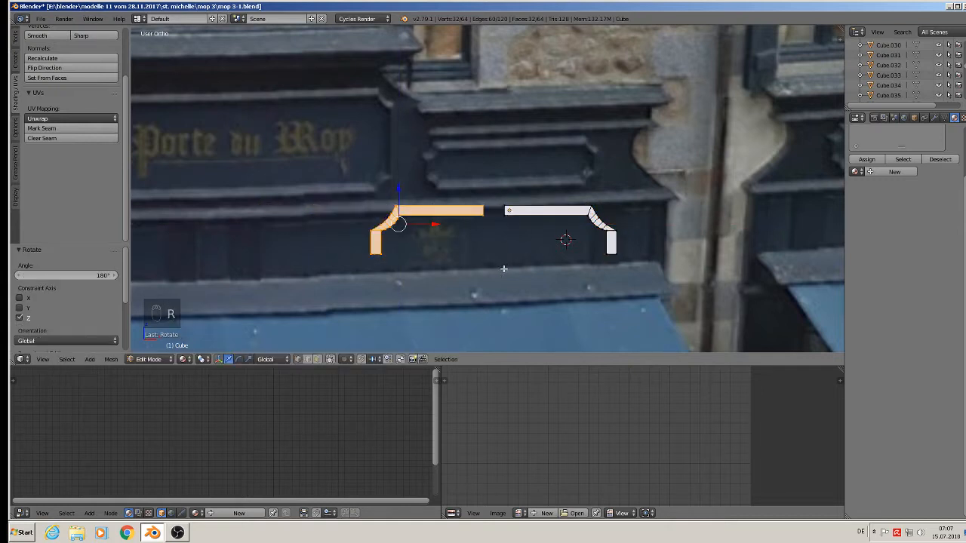
pyautogui.press('g')
pyautogui.press('x')
pyautogui.click(450, 229)
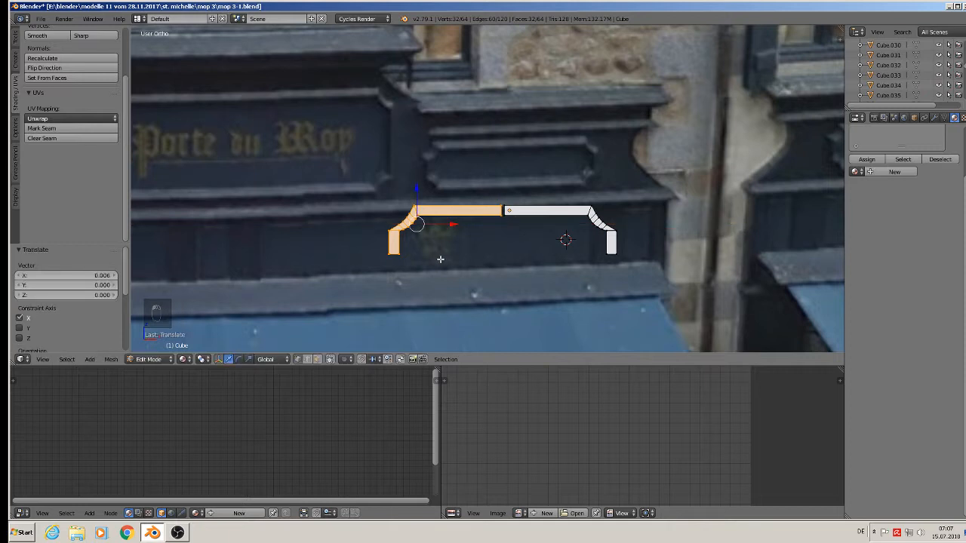
pyautogui.scroll(-1, 441, 261)
# Duplicate the joined top profile, drop it below, and flip it 180° around X.
pyautogui.press('a')
pyautogui.press('a')
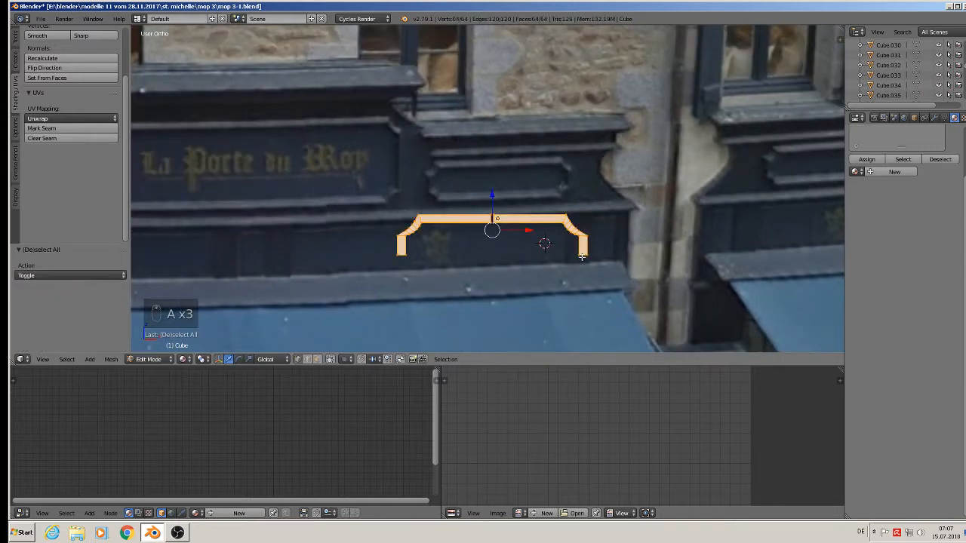
pyautogui.hotkey('shift', 'd')
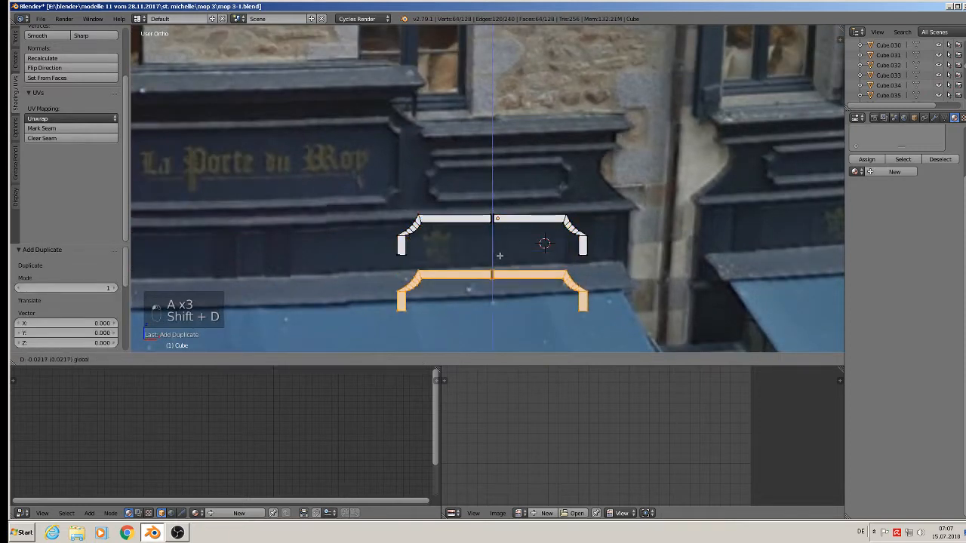
pyautogui.click(645, 298)
pyautogui.write('rx')
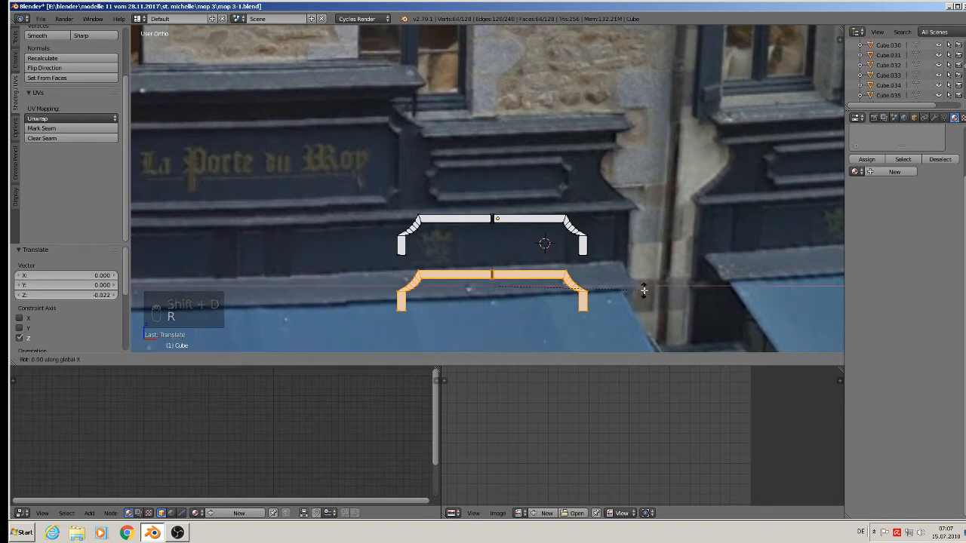
pyautogui.write('180')
pyautogui.click(643, 291)
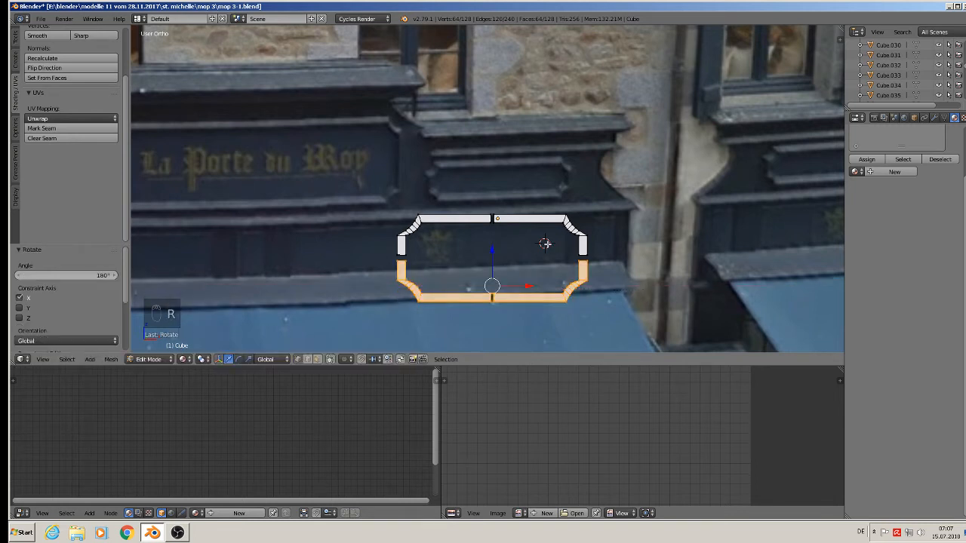
pyautogui.moveTo(491, 253); pyautogui.dragTo(491, 252)
pyautogui.scroll(6, 449, 260)
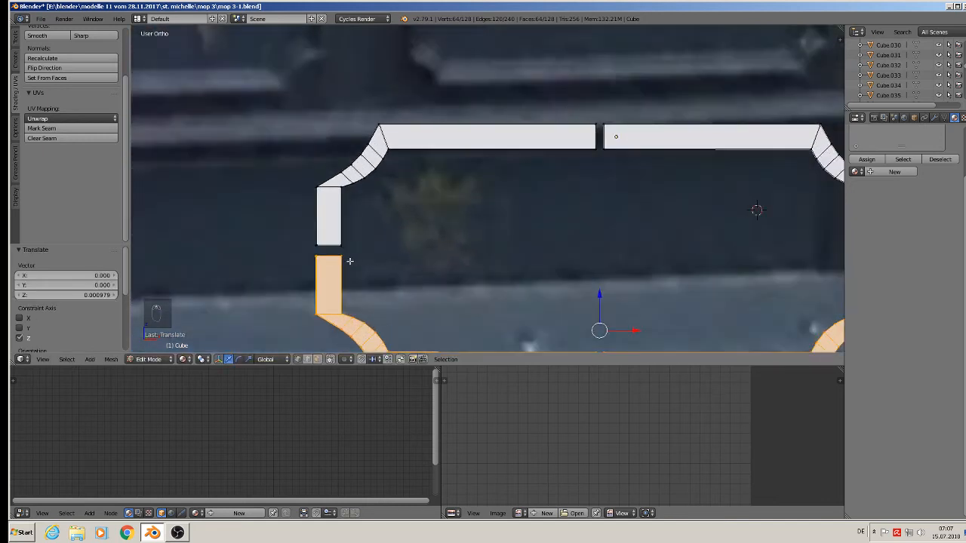
# Bridge the edge loops on both sides of the frame's left gap.
pyautogui.keyDown('alt'); pyautogui.rightClick(330, 256); pyautogui.keyUp('alt')
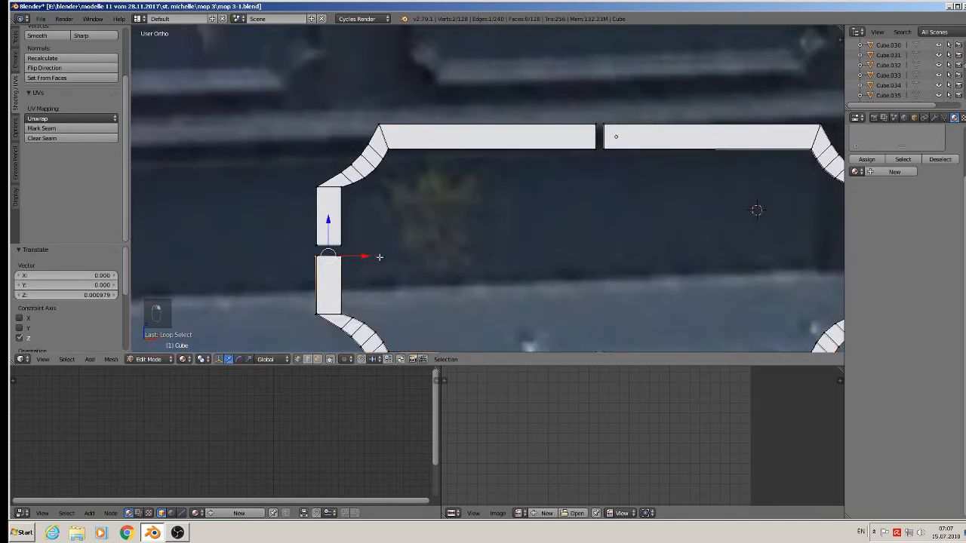
pyautogui.press('a')
pyautogui.press('c')
pyautogui.moveTo(355, 248); pyautogui.dragTo(296, 249)
pyautogui.rightClick(296, 249)
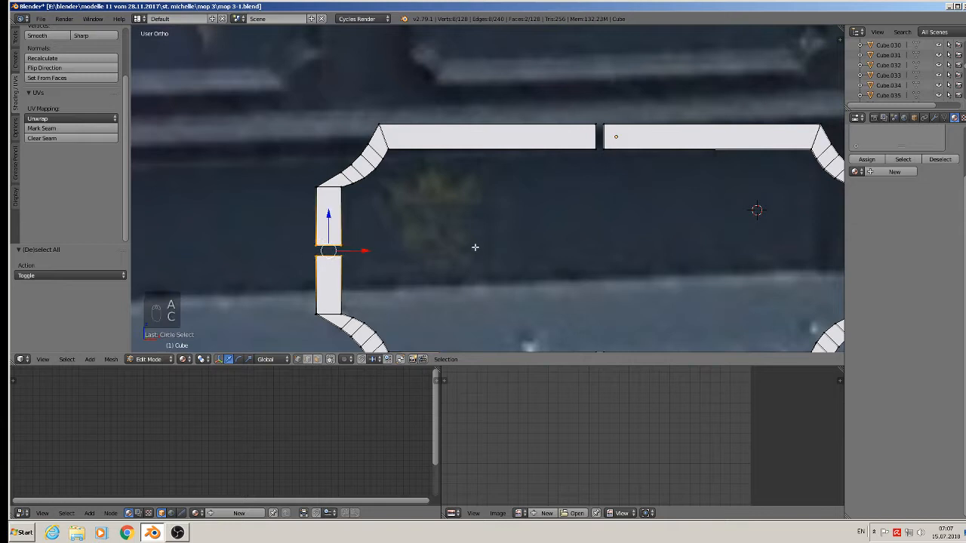
pyautogui.press('space')
pyautogui.click(476, 247)
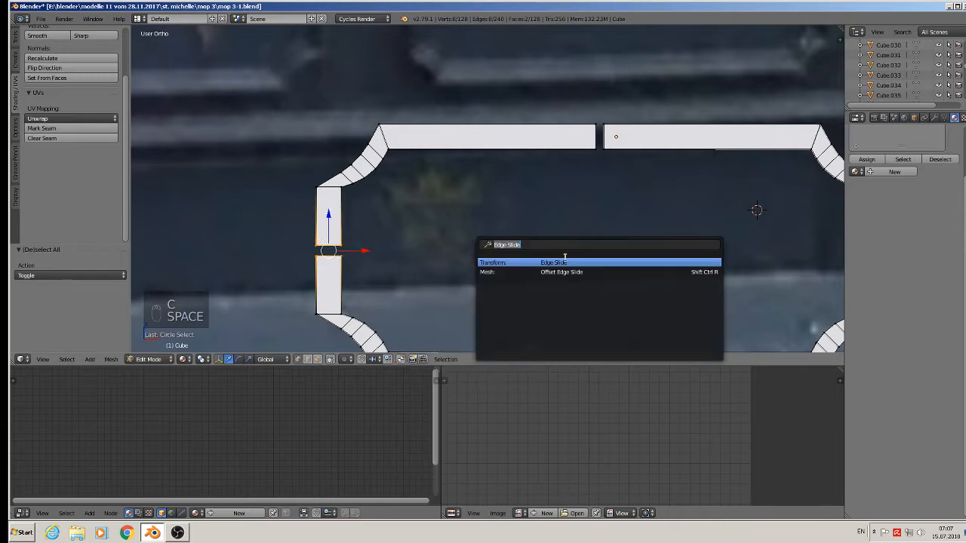
pyautogui.write('bridg')
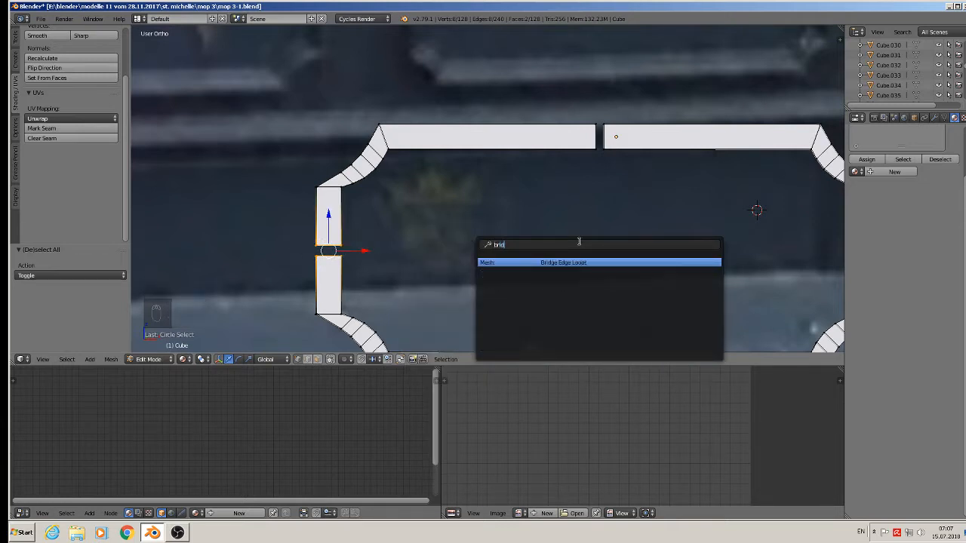
pyautogui.click(539, 263)
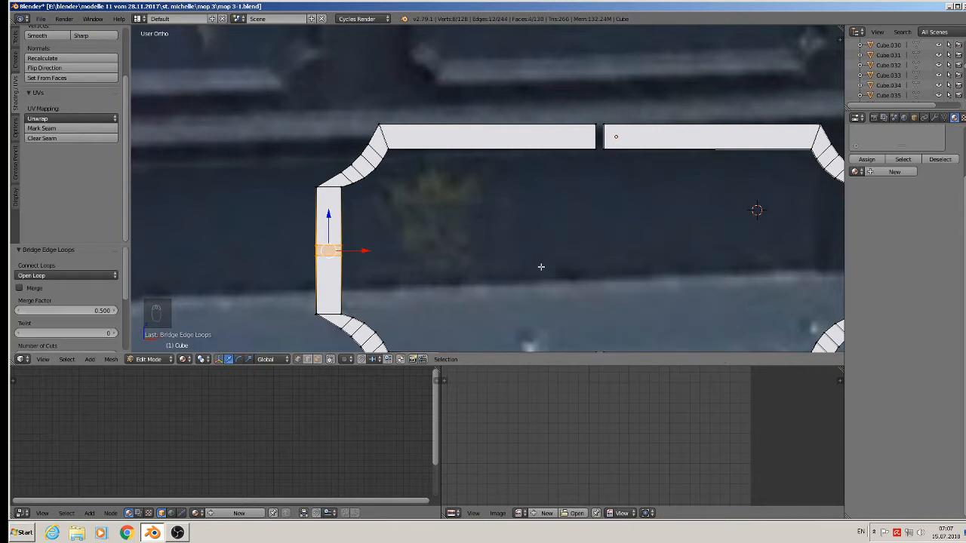
# Bridge the edge loops across the top middle gap.
pyautogui.press('Tab')
pyautogui.press('Tab')
pyautogui.press('a')
pyautogui.press('a')
pyautogui.press('a')
pyautogui.press('c')
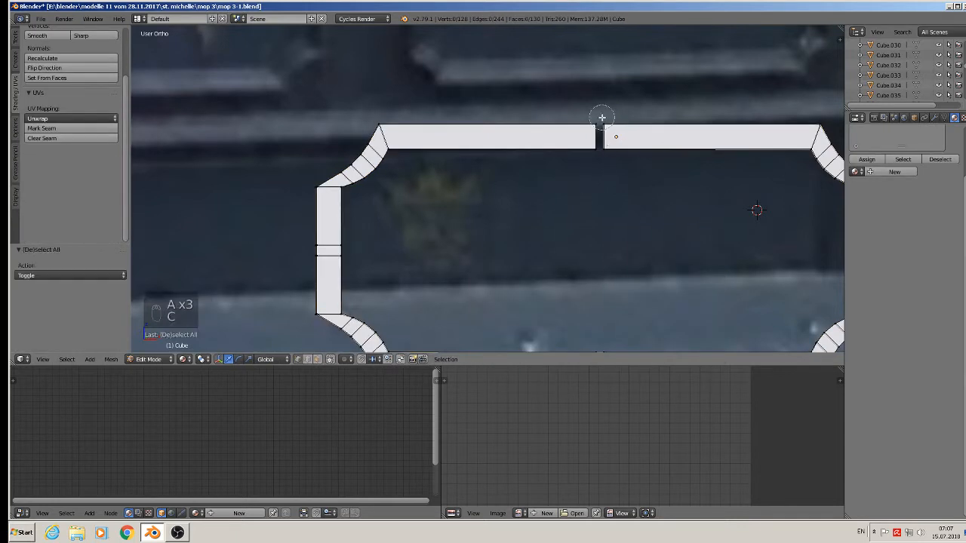
pyautogui.click(600, 132)
pyautogui.rightClick(606, 157)
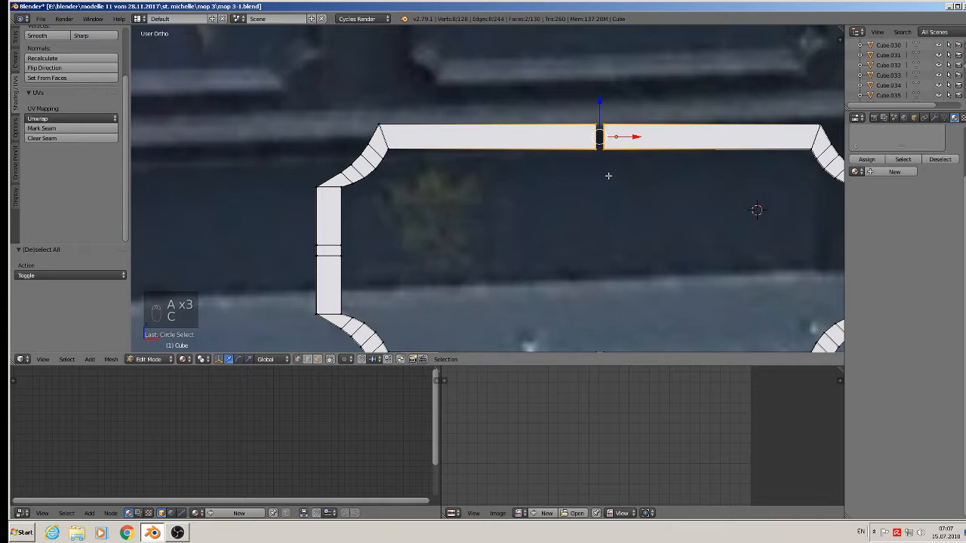
pyautogui.press('space')
pyautogui.click(608, 173)
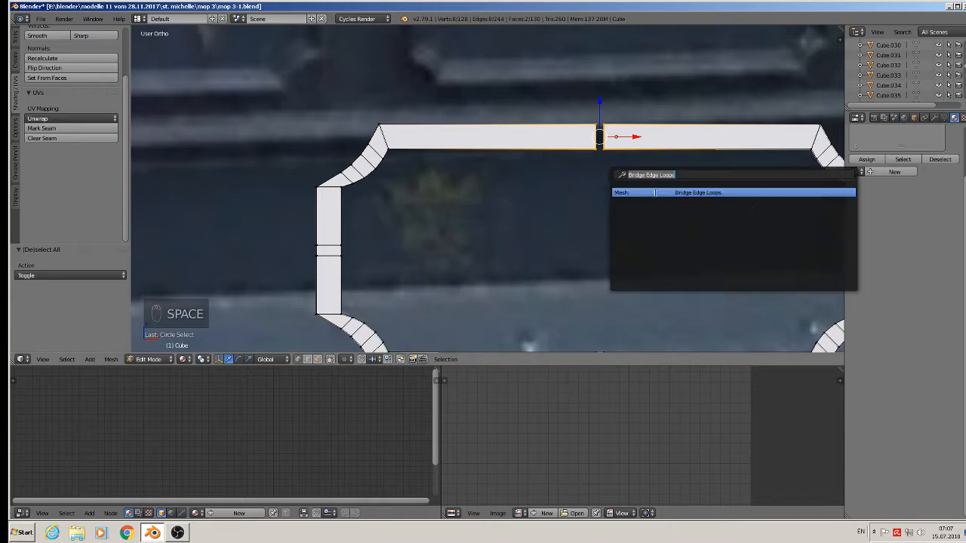
pyautogui.click(654, 192)
# Bridge the edge loops at the right-side gap of the frame.
pyautogui.keyDown('shift'); pyautogui.moveTo(695, 270); pyautogui.dragTo(397, 172, button='middle'); pyautogui.keyUp('shift')
pyautogui.press('a')
pyautogui.press('a')
pyautogui.press('c')
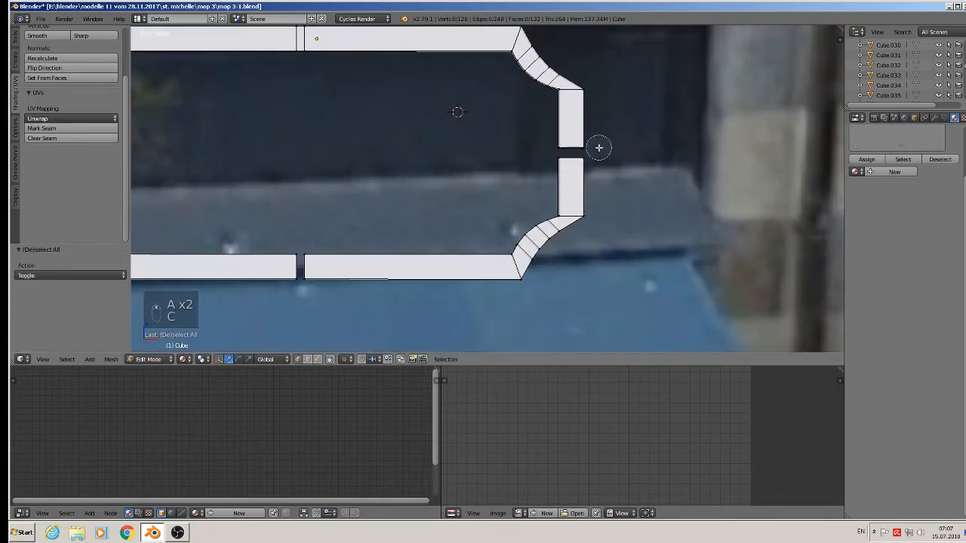
pyautogui.moveTo(599, 147); pyautogui.dragTo(526, 148)
pyautogui.rightClick(508, 148)
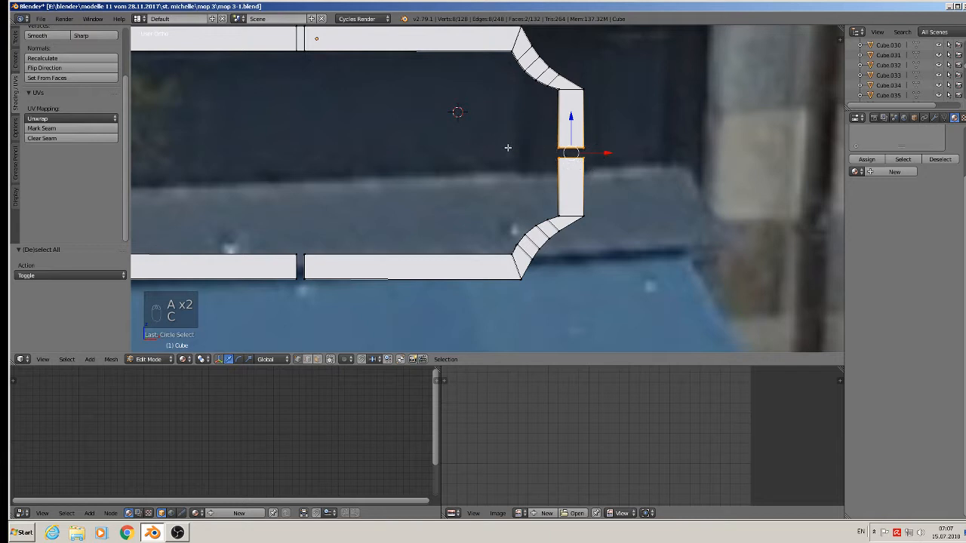
pyautogui.press('x')
pyautogui.press('space')
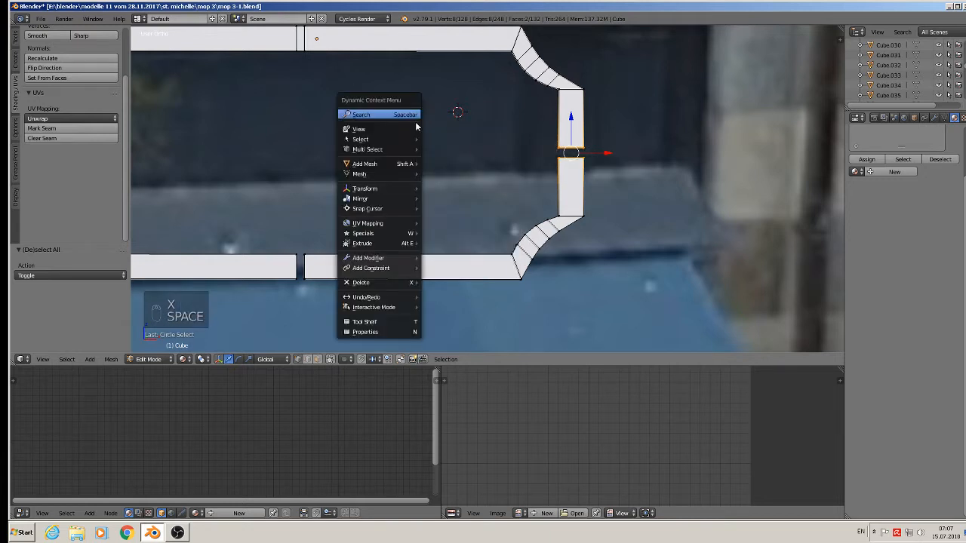
pyautogui.click(403, 115)
pyautogui.click(518, 130)
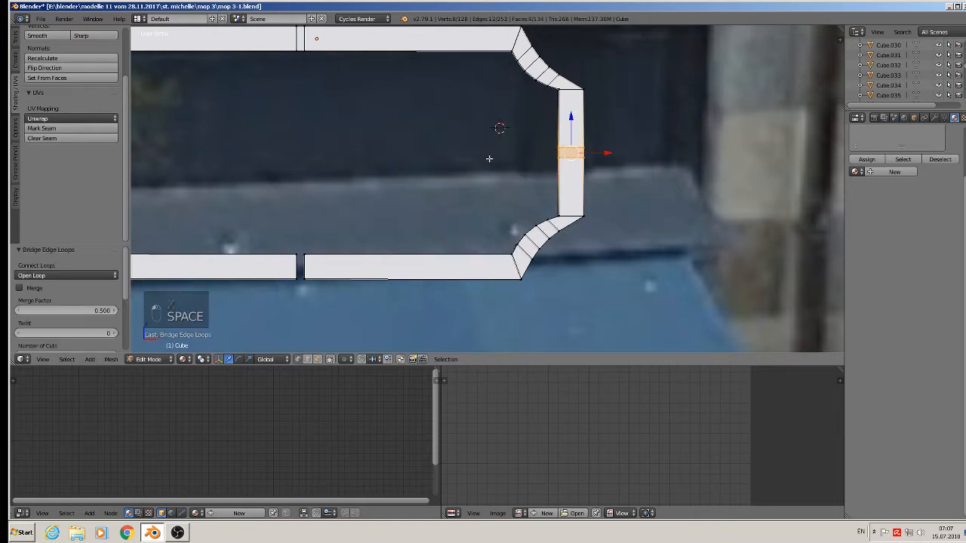
# Bridge the bottom gap to close the frame, then return to Object Mode.
pyautogui.scroll(-3, 418, 212)
pyautogui.keyDown('shift'); pyautogui.moveTo(419, 212); pyautogui.dragTo(434, 203, button='middle'); pyautogui.keyUp('shift')
pyautogui.press('a')
pyautogui.press('a')
pyautogui.press('c')
pyautogui.moveTo(386, 224); pyautogui.dragTo(387, 243)
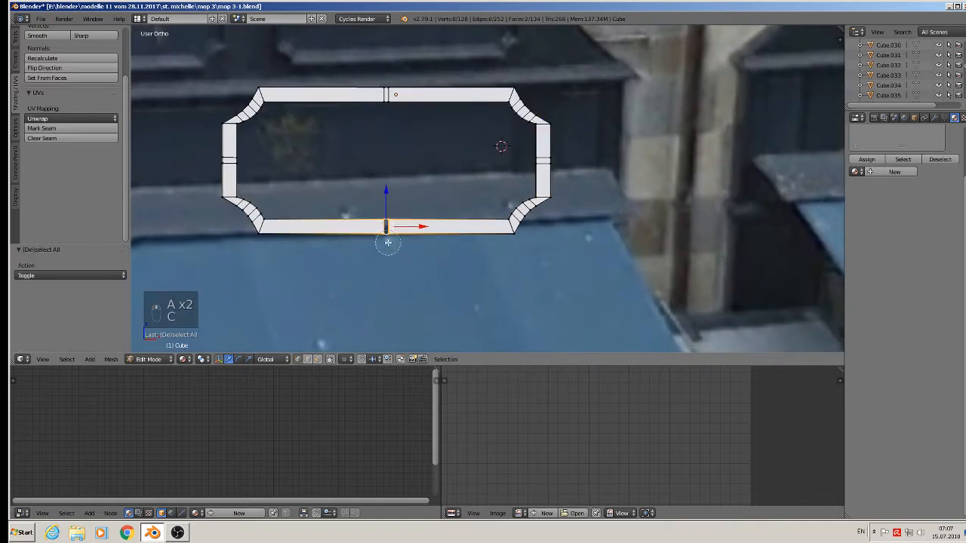
pyautogui.rightClick(390, 242)
pyautogui.press('space')
pyautogui.click(426, 240)
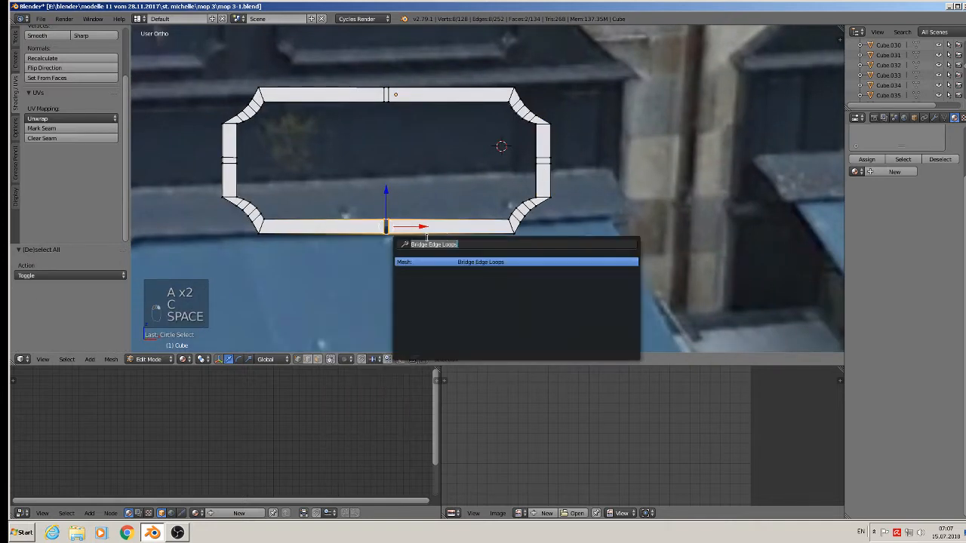
pyautogui.click(461, 262)
pyautogui.press('Tab')
pyautogui.scroll(-3, 519, 202)
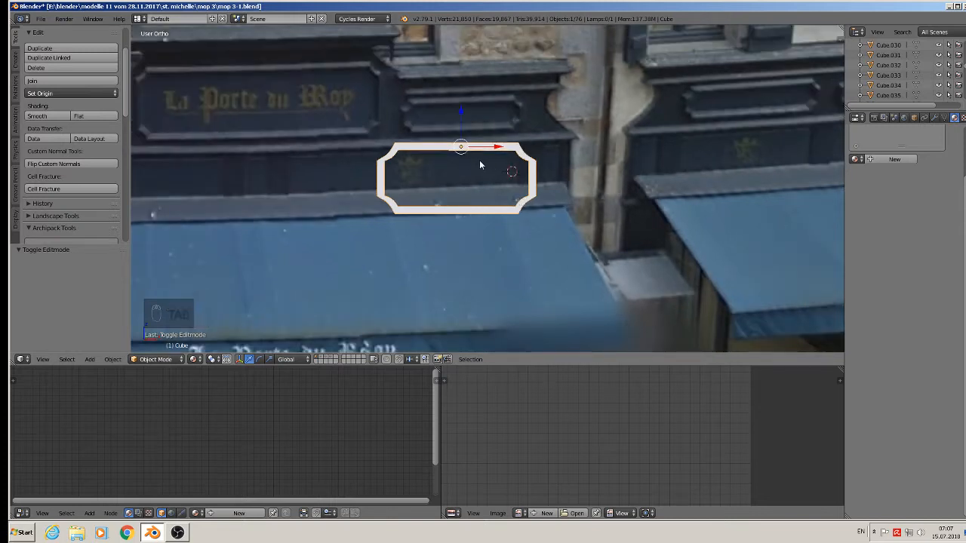
# Dissolve the extra vertical and horizontal edge loops in the frame's left side.
pyautogui.press('Tab')
pyautogui.press('a')
pyautogui.press('a')
pyautogui.scroll(6, 442, 217)
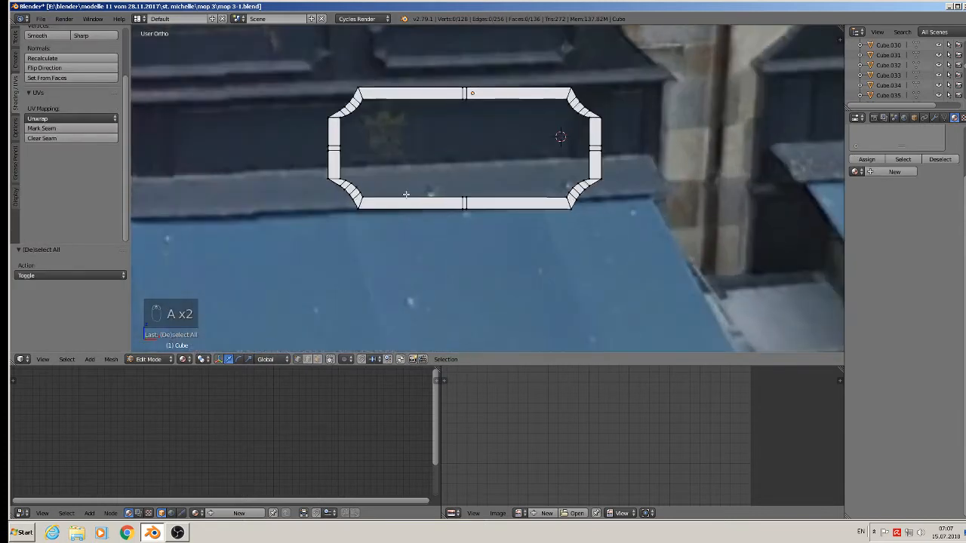
pyautogui.keyDown('alt'); pyautogui.rightClick(285, 122); pyautogui.keyUp('alt')
pyautogui.scroll(2, 284, 120)
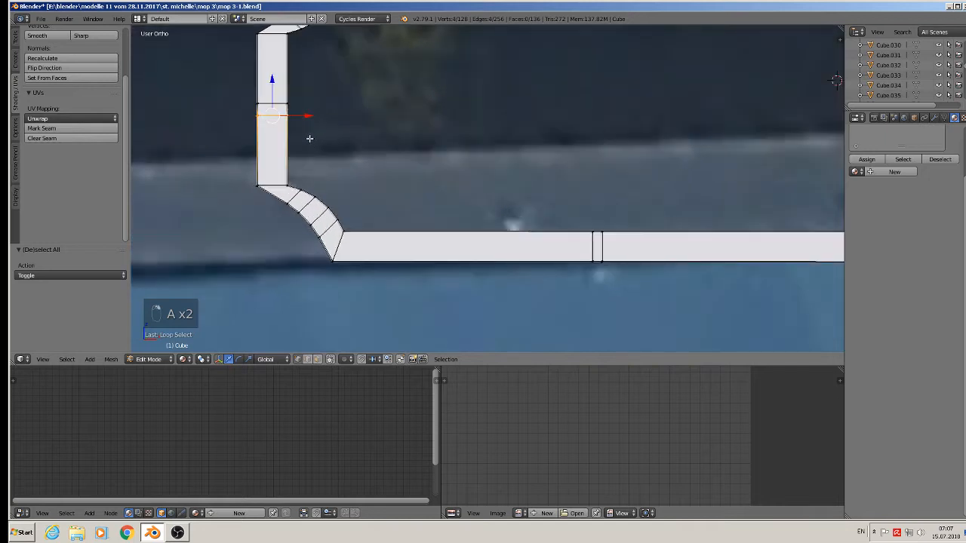
pyautogui.press('x')
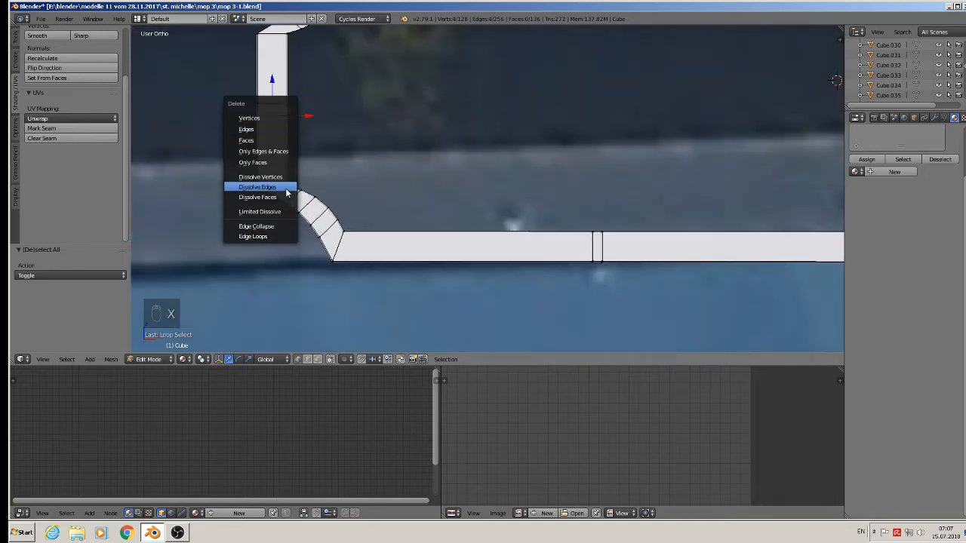
pyautogui.click(287, 193)
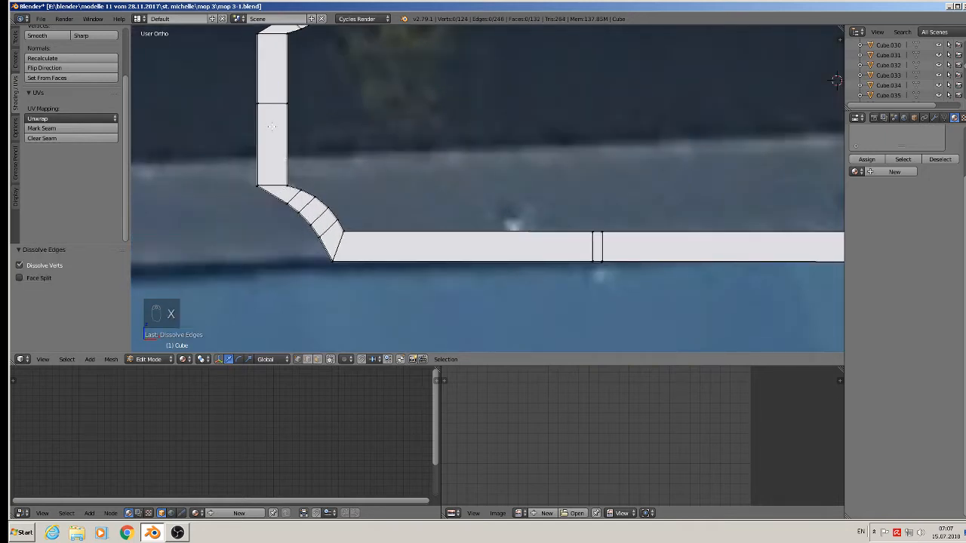
pyautogui.keyDown('alt'); pyautogui.rightClick(271, 105); pyautogui.keyUp('alt')
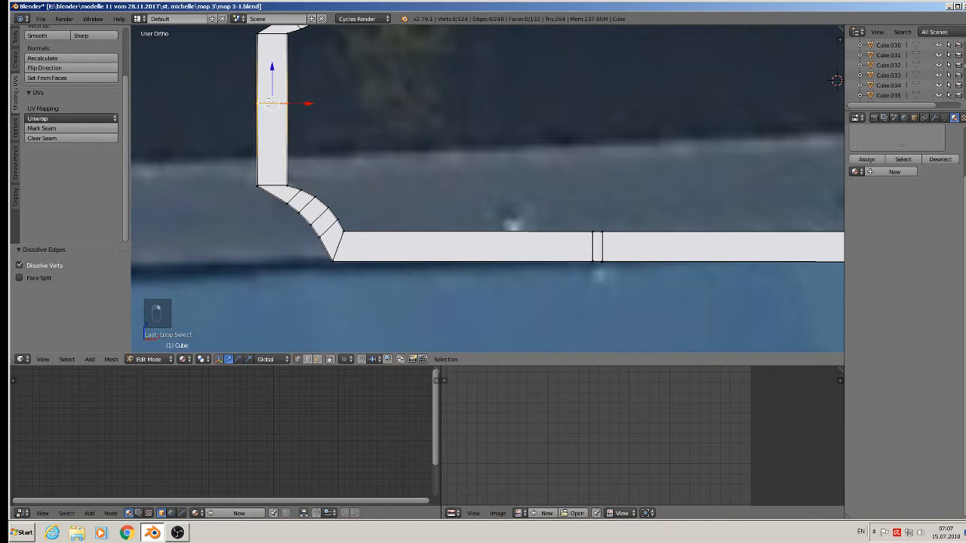
pyautogui.press('x')
pyautogui.click(270, 110)
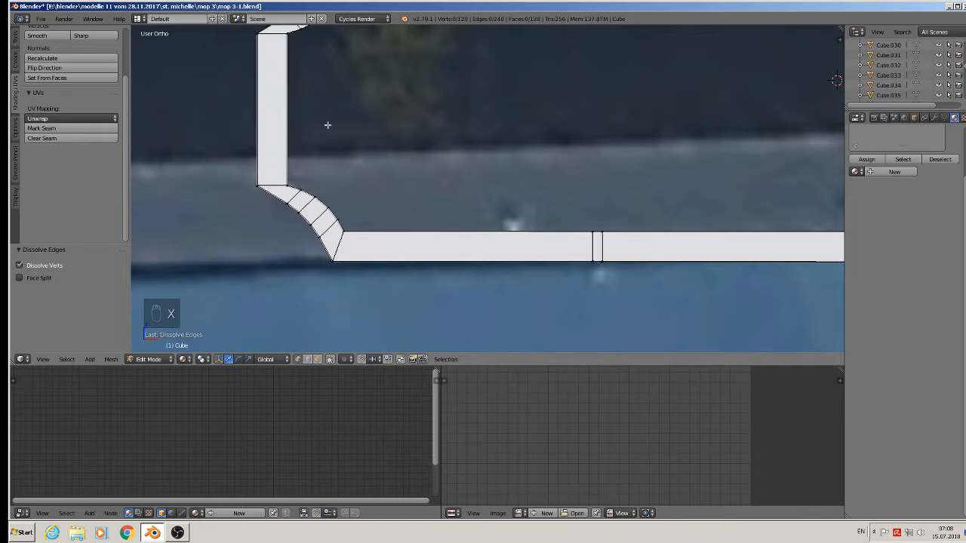
# Dissolve the extra vertical and horizontal edge loops in the right bar.
pyautogui.scroll(-3, 483, 196)
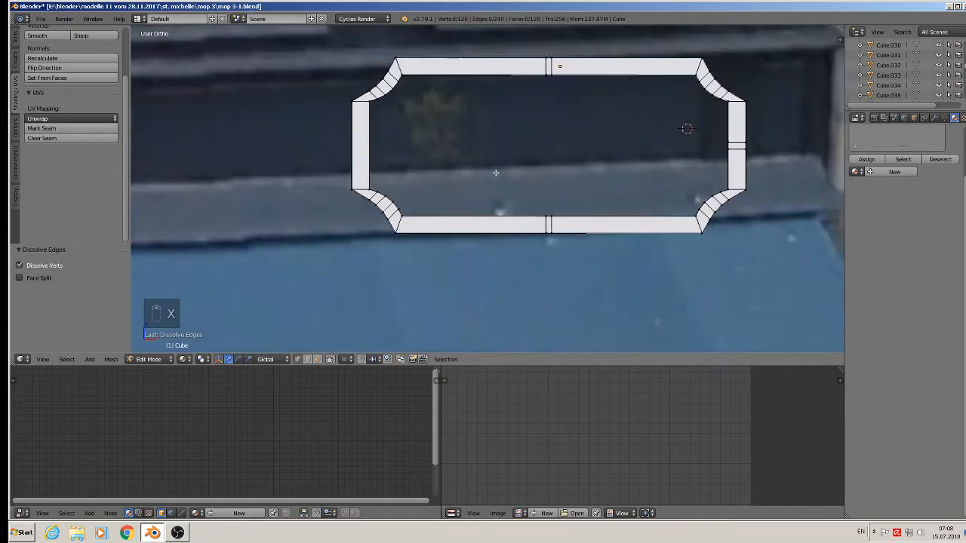
pyautogui.keyDown('shift'); pyautogui.moveTo(496, 172); pyautogui.dragTo(431, 199, button='middle'); pyautogui.keyUp('shift')
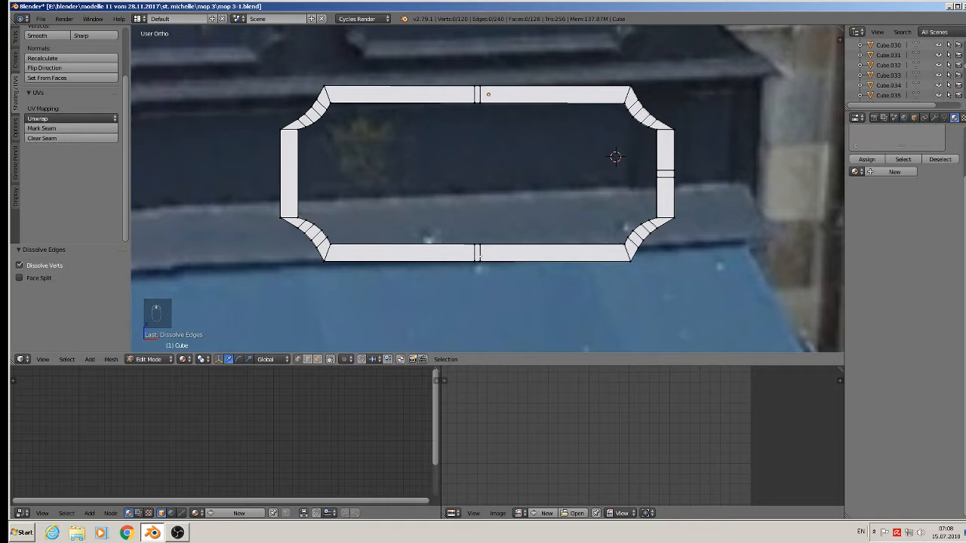
pyautogui.keyDown('alt'); pyautogui.rightClick(475, 256); pyautogui.keyUp('alt')
pyautogui.press('x')
pyautogui.click(476, 258)
pyautogui.keyDown('alt'); pyautogui.rightClick(480, 252); pyautogui.keyUp('alt')
pyautogui.press('x')
pyautogui.click(479, 252)
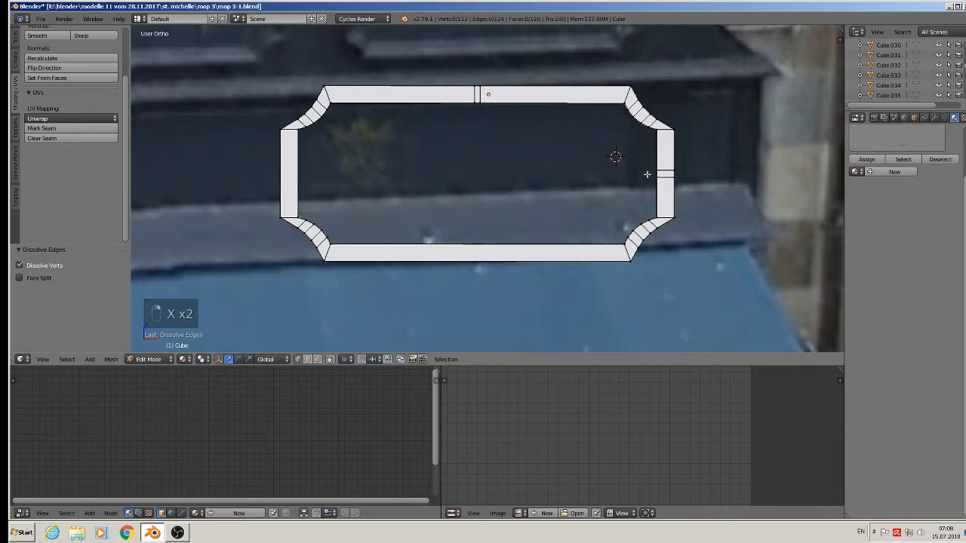
pyautogui.keyDown('alt'); pyautogui.rightClick(661, 165); pyautogui.keyUp('alt')
pyautogui.press('x')
pyautogui.click(662, 169)
pyautogui.keyDown('alt'); pyautogui.rightClick(664, 177); pyautogui.keyUp('alt')
pyautogui.press('x')
pyautogui.click(664, 178)
# Dissolve the two extra loops in the top bar.
pyautogui.keyDown('alt'); pyautogui.rightClick(476, 94); pyautogui.keyUp('alt')
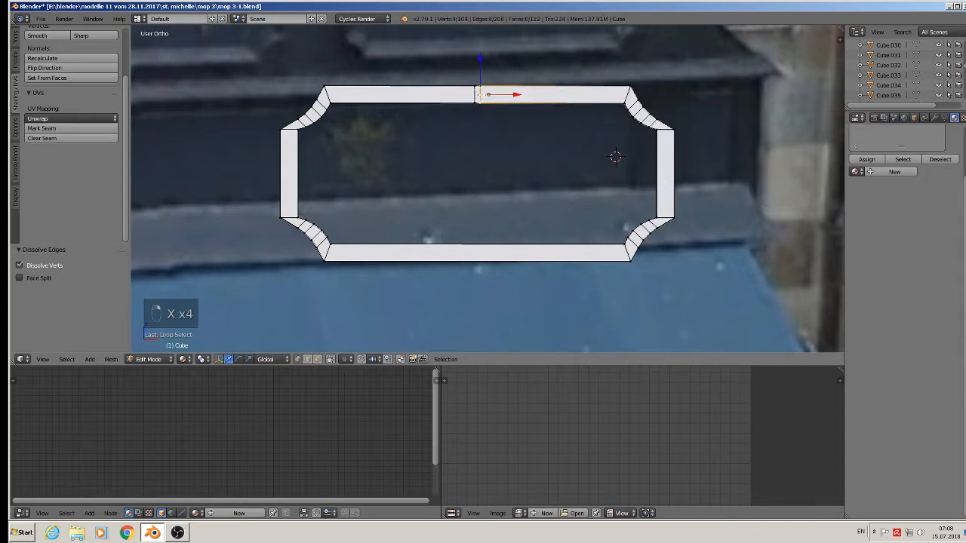
pyautogui.press('x')
pyautogui.click(479, 96)
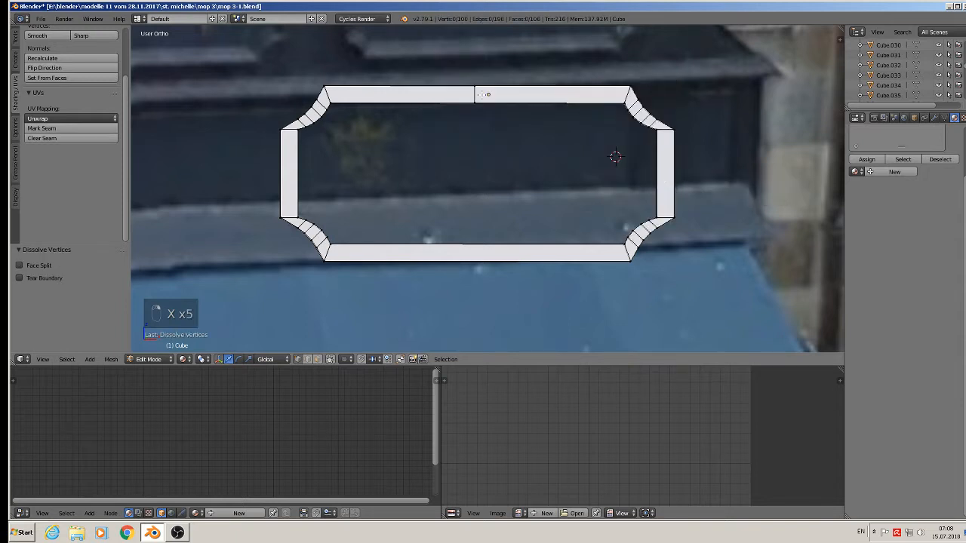
pyautogui.keyDown('alt'); pyautogui.rightClick(479, 94); pyautogui.keyUp('alt')
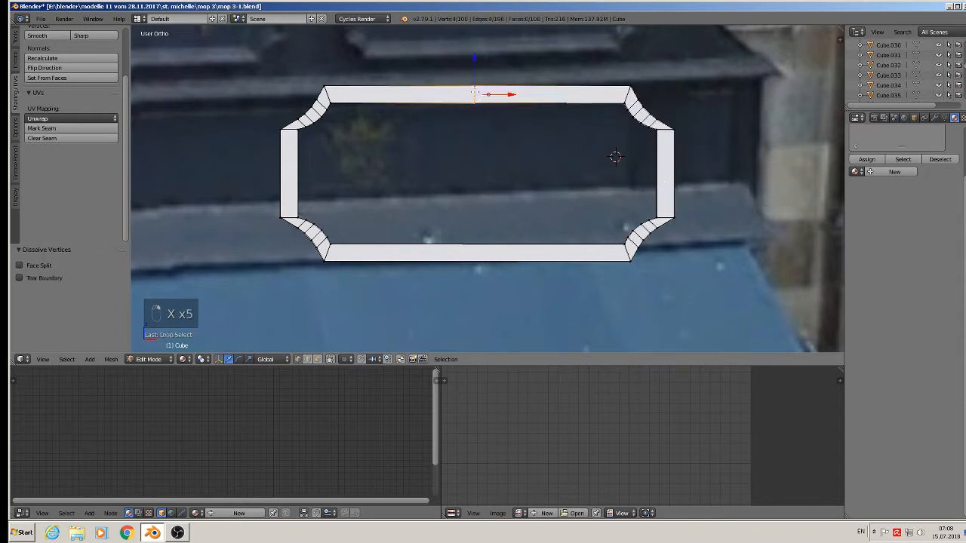
pyautogui.press('x')
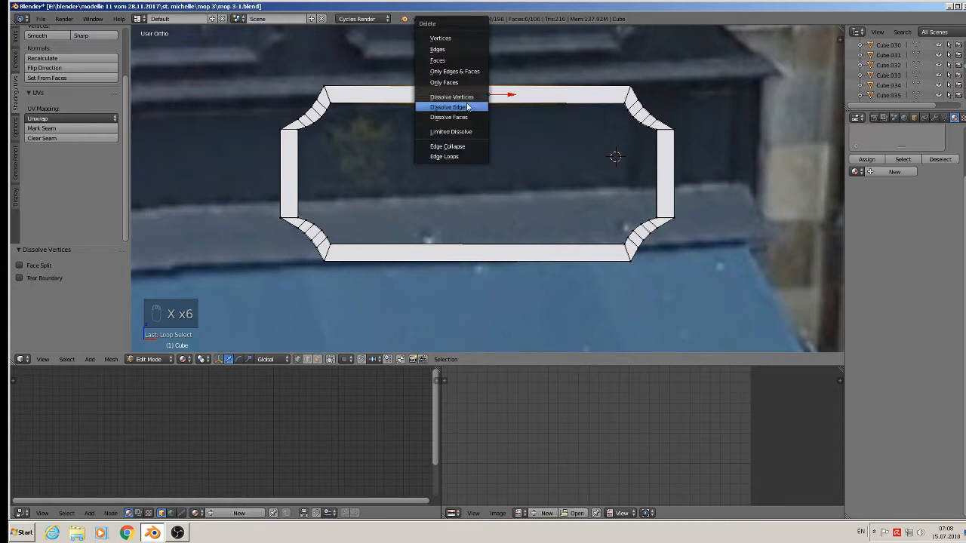
pyautogui.click(474, 107)
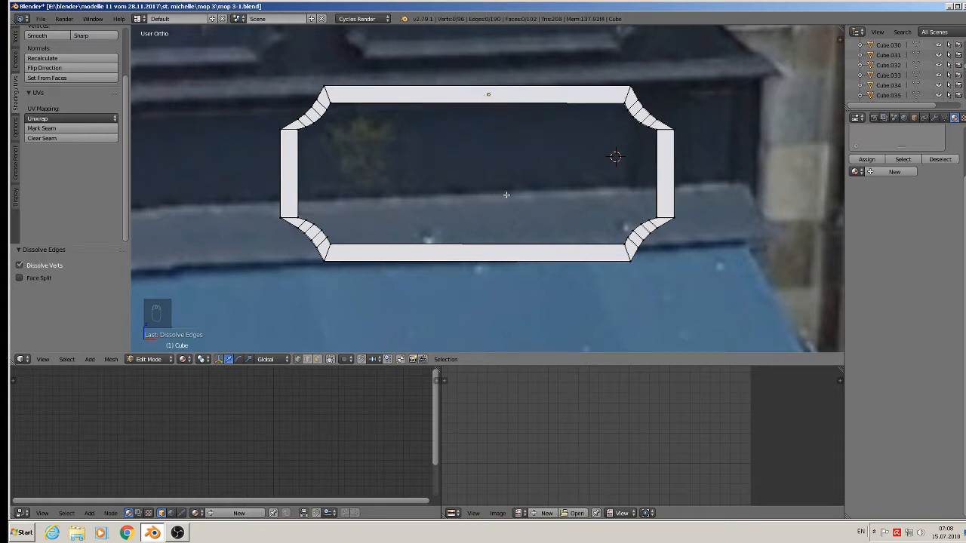
pyautogui.scroll(-5, 491, 194)
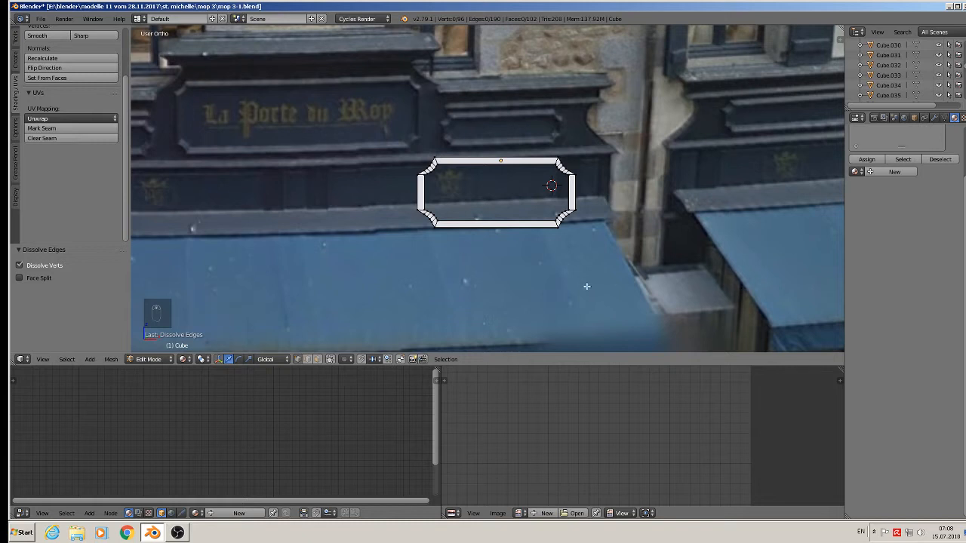
# Raise the frame's bottom edges straight up along Z.
pyautogui.press('b')
pyautogui.moveTo(610, 259); pyautogui.dragTo(407, 195)
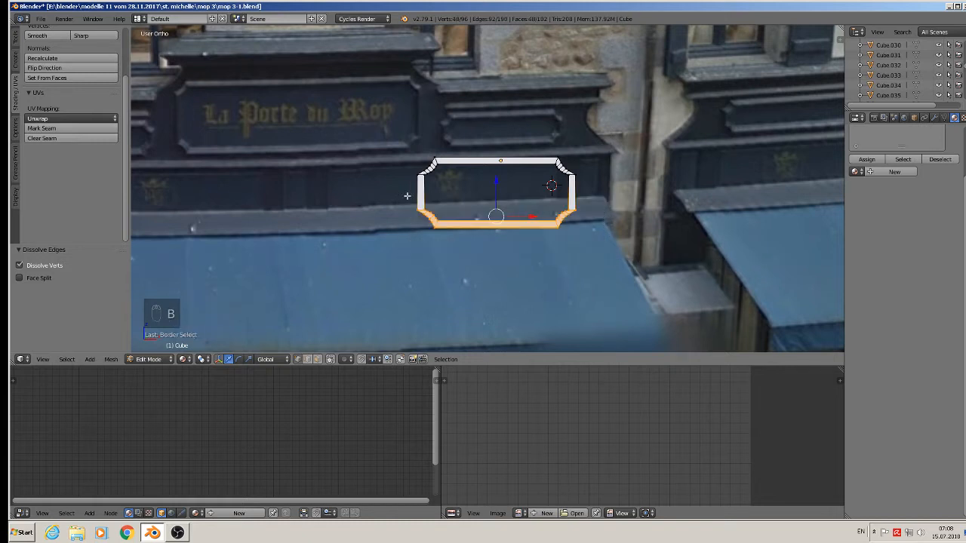
pyautogui.press('g')
pyautogui.press('z')
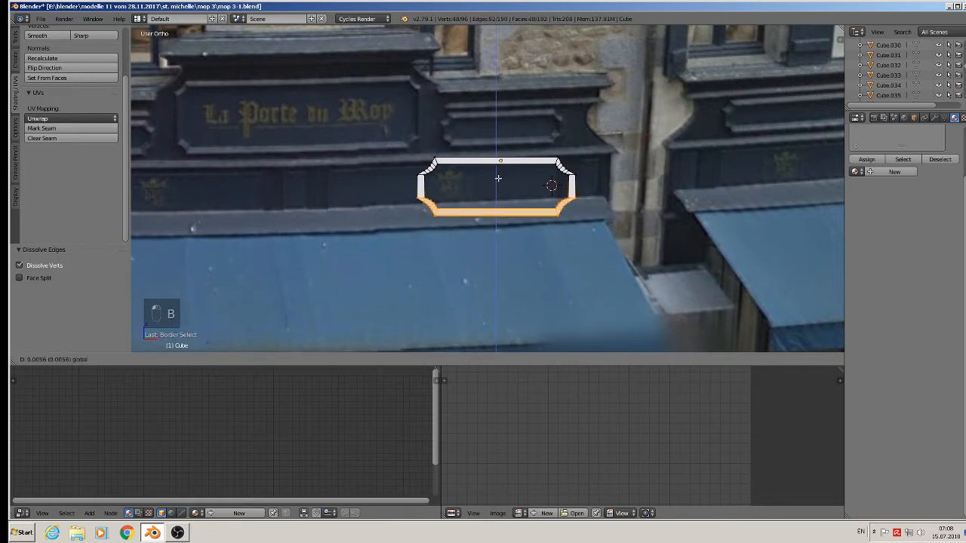
pyautogui.click(498, 178)
# Stretch the frame's right end outward along X.
pyautogui.press('a')
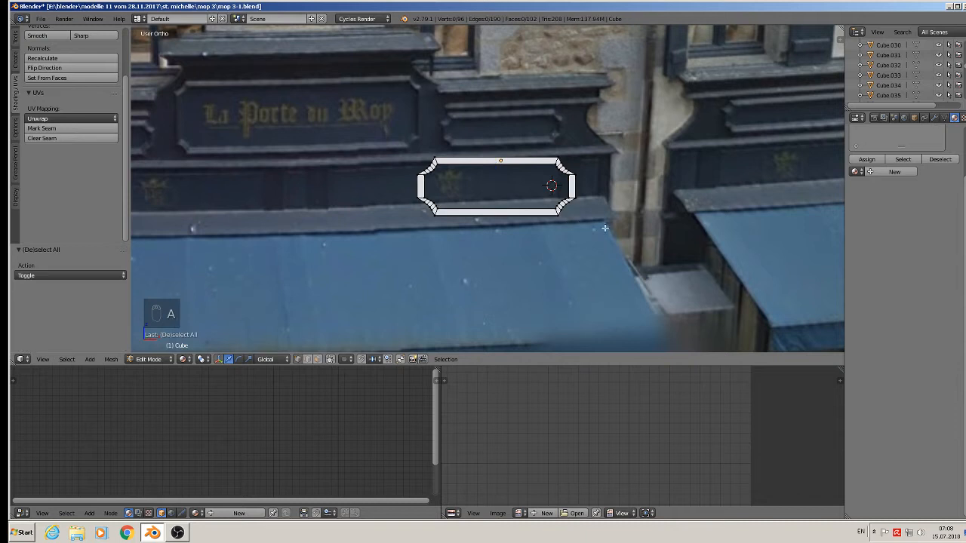
pyautogui.press('b')
pyautogui.moveTo(607, 225); pyautogui.dragTo(495, 119)
pyautogui.press('g')
pyautogui.press('x')
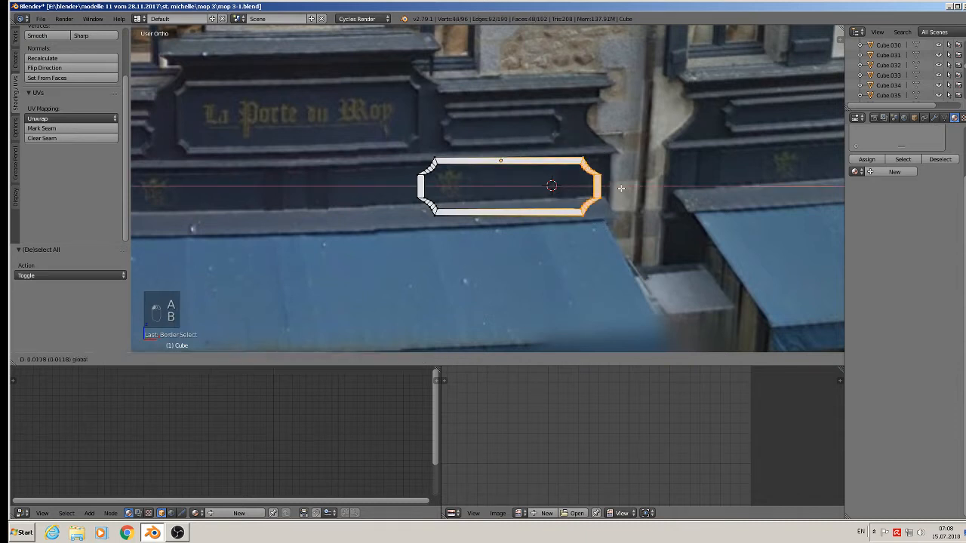
pyautogui.click(622, 189)
pyautogui.press('s')
pyautogui.rightClick(624, 228)
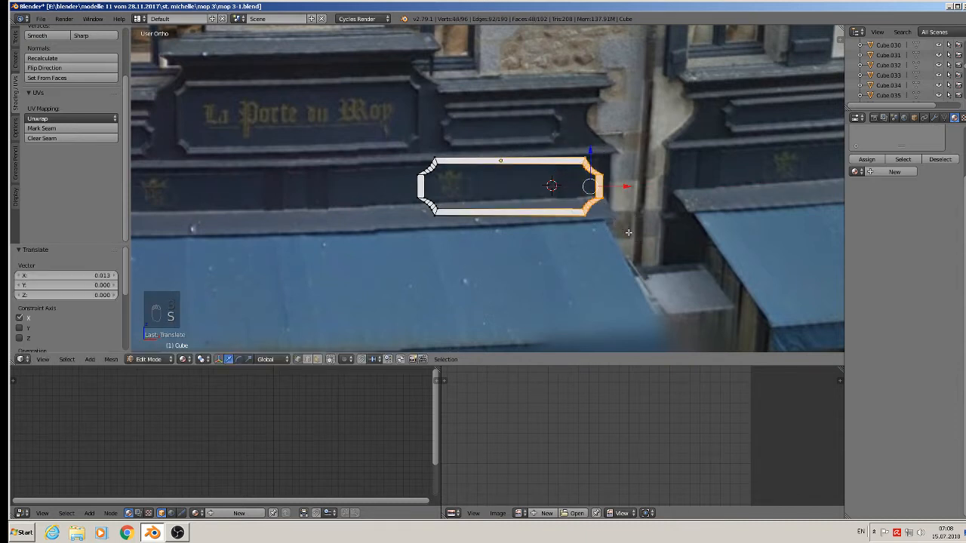
# Scale the whole frame down to 0.622, then to 0.904 to fit the sign band.
pyautogui.press('Tab')
pyautogui.press('s')
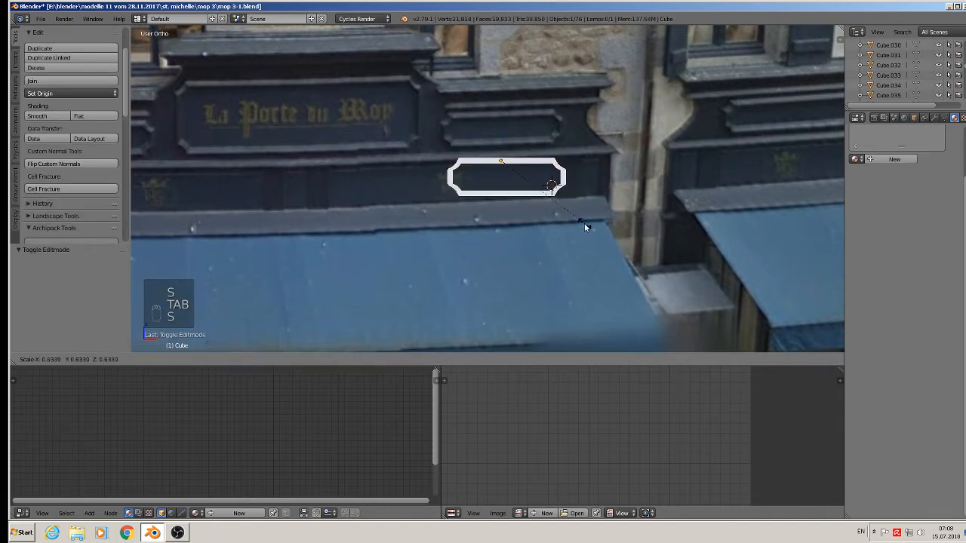
pyautogui.click(581, 222)
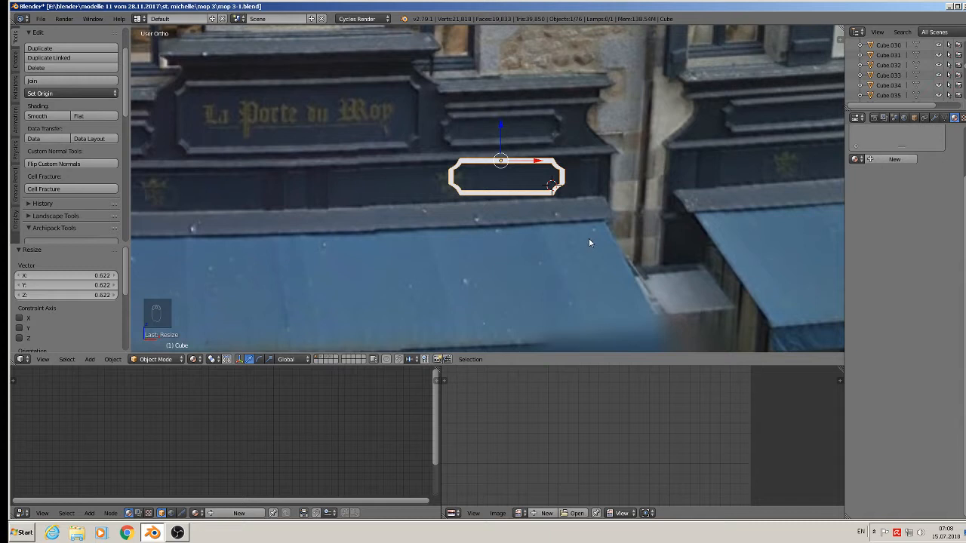
pyautogui.press('Tab')
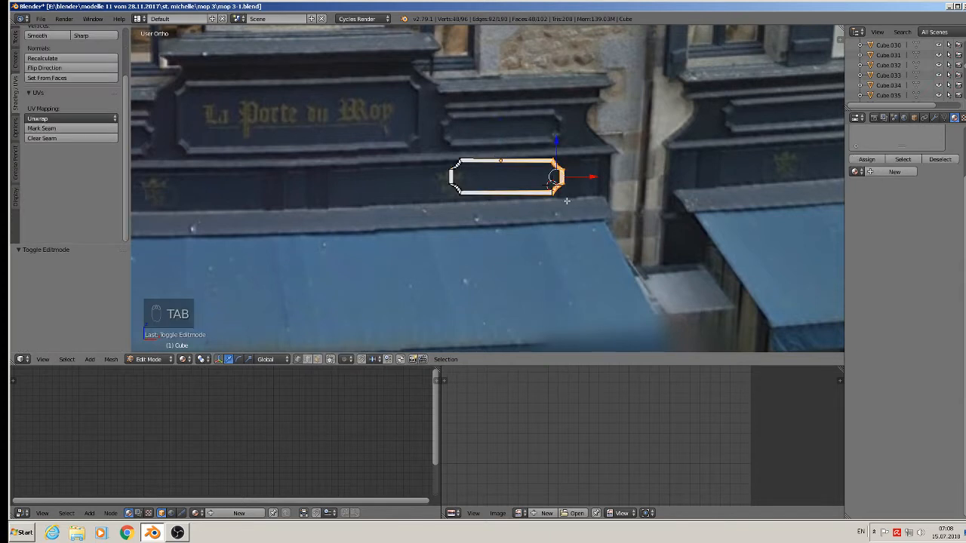
pyautogui.press('Tab')
pyautogui.press('s')
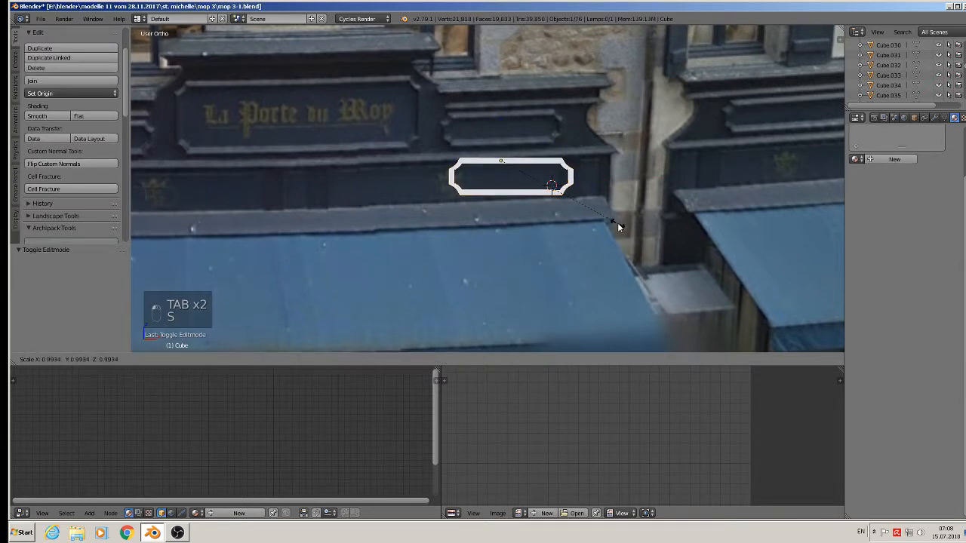
pyautogui.click(606, 217)
# Zoom in to a frontal view of the frame in Edit Mode to begin a loop cut.
pyautogui.scroll(-2, 596, 217)
pyautogui.keyDown('shift'); pyautogui.moveTo(538, 222); pyautogui.dragTo(577, 226, button='middle'); pyautogui.keyUp('shift')
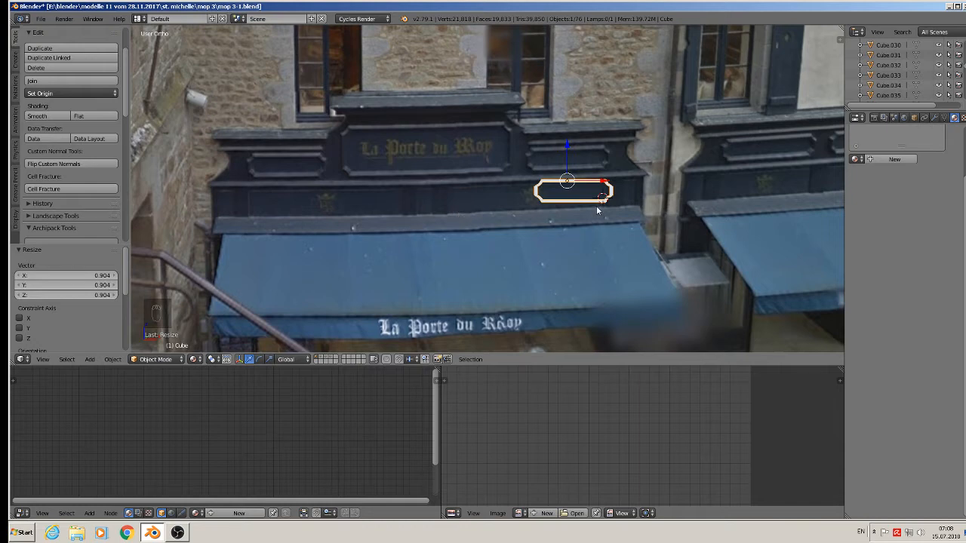
pyautogui.scroll(5, 596, 206)
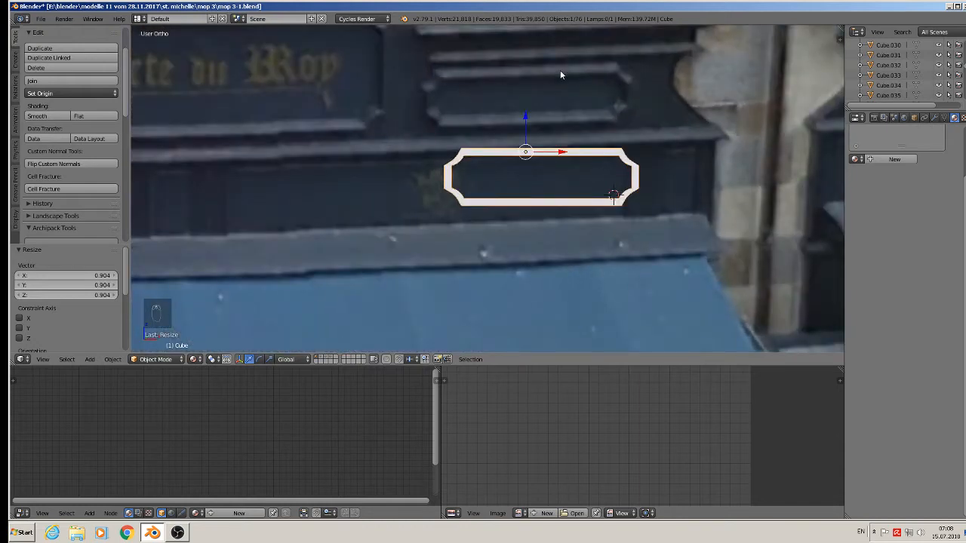
pyautogui.moveTo(601, 138); pyautogui.dragTo(559, 176, button='middle')
pyautogui.scroll(4, 560, 176)
pyautogui.press('Tab')
pyautogui.moveTo(620, 160); pyautogui.dragTo(629, 144, button='middle')
pyautogui.scroll(1, 626, 143)
pyautogui.hotkey('ctrl', 'r')
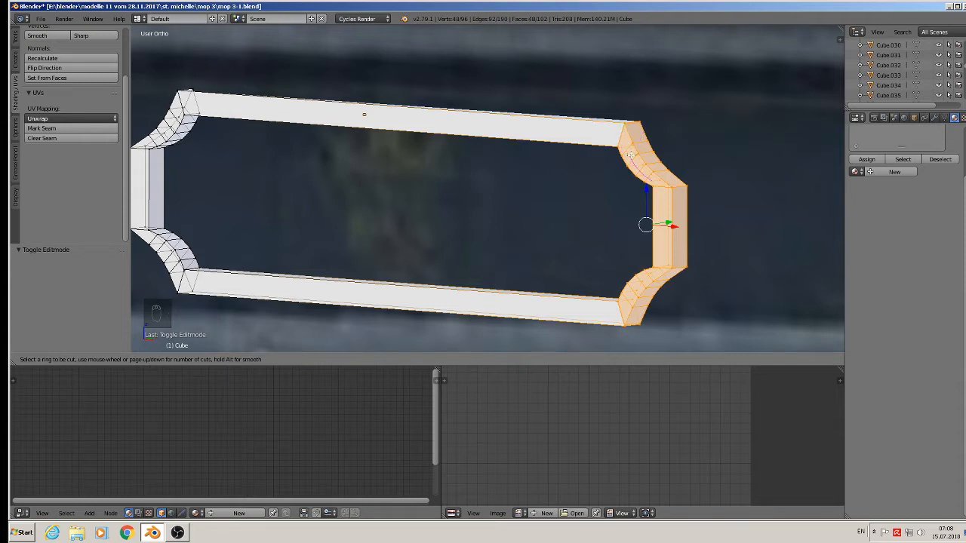
# Cancel the loop cut and orbit around the frame to inspect its top corners.
pyautogui.press('Escape')
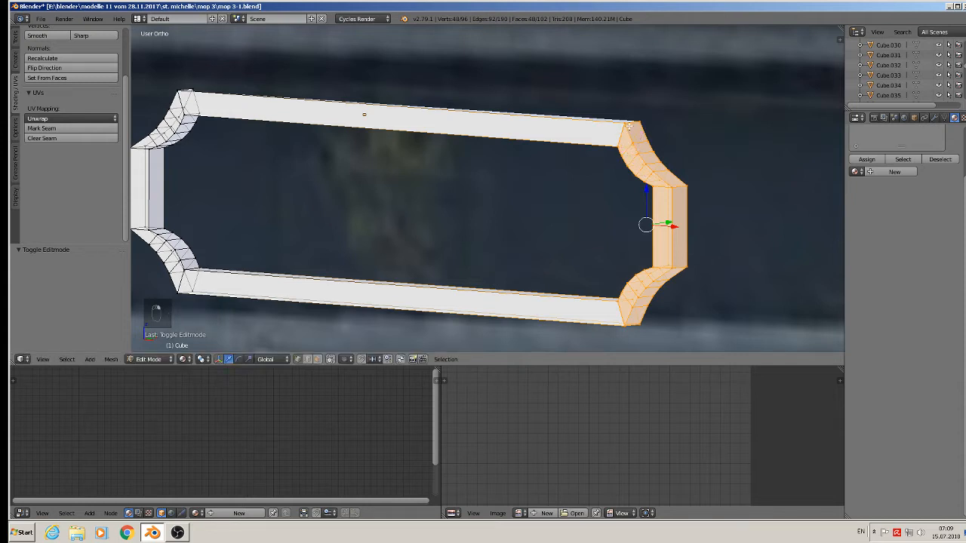
pyautogui.rightClick(629, 125)
pyautogui.press('g')
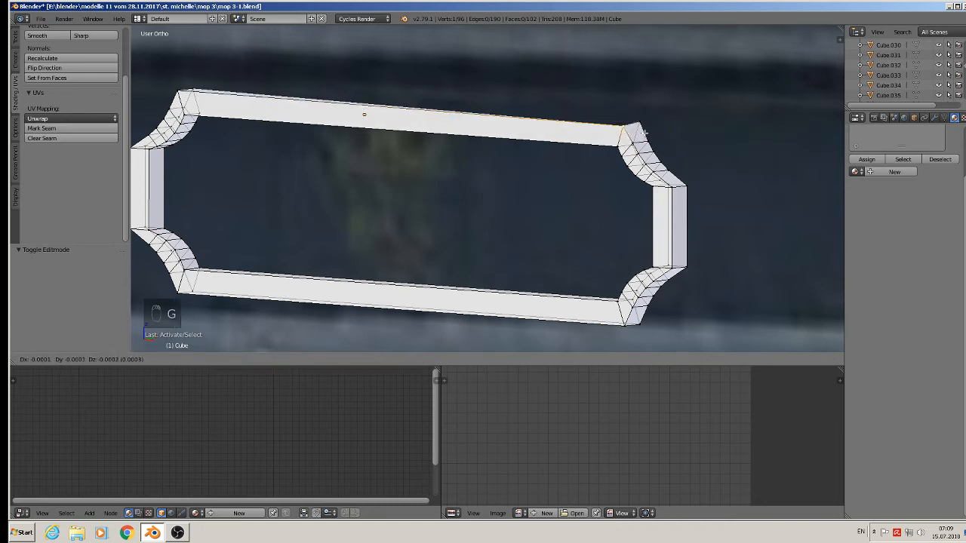
pyautogui.rightClick(643, 133)
pyautogui.moveTo(335, 203); pyautogui.dragTo(367, 289, button='middle')
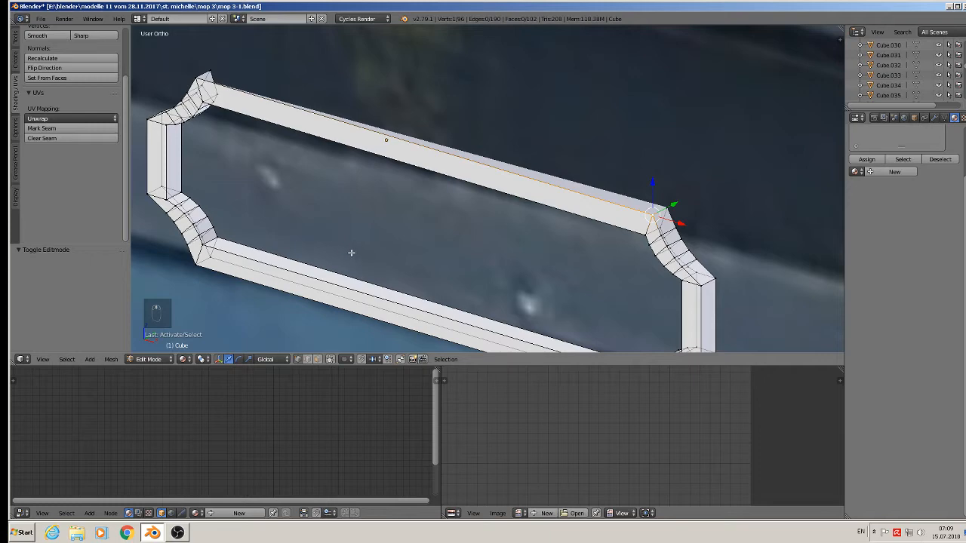
pyautogui.hotkey('ctrl', 'y')
pyautogui.hotkey('ctrl', 'y')
pyautogui.moveTo(211, 80); pyautogui.dragTo(309, 139, button='middle')
# Fill a new face between the top-left and right corner vertices of the top bar.
pyautogui.keyDown('shift'); pyautogui.rightClick(212, 108); pyautogui.keyUp('shift')
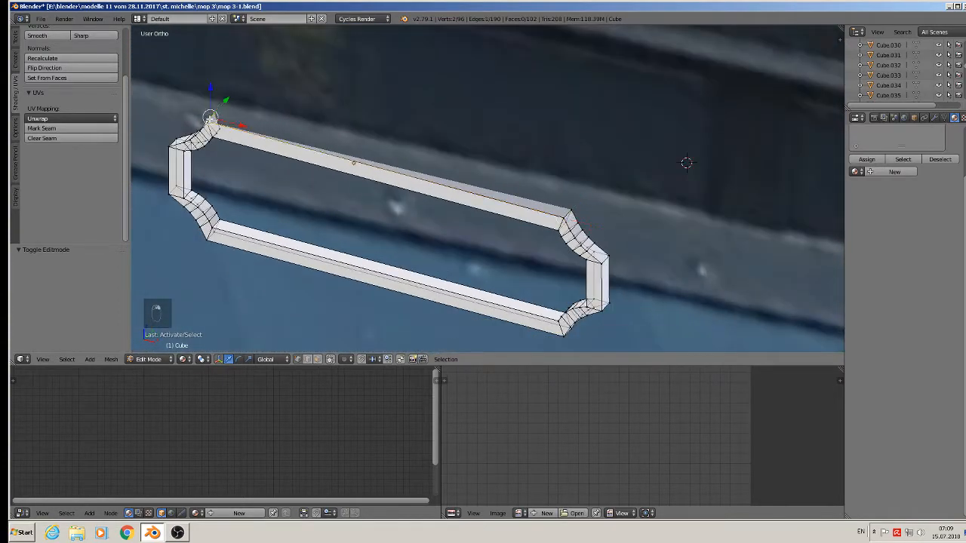
pyautogui.keyDown('ctrl'); pyautogui.rightClick(572, 209); pyautogui.keyUp('ctrl')
pyautogui.press('f')
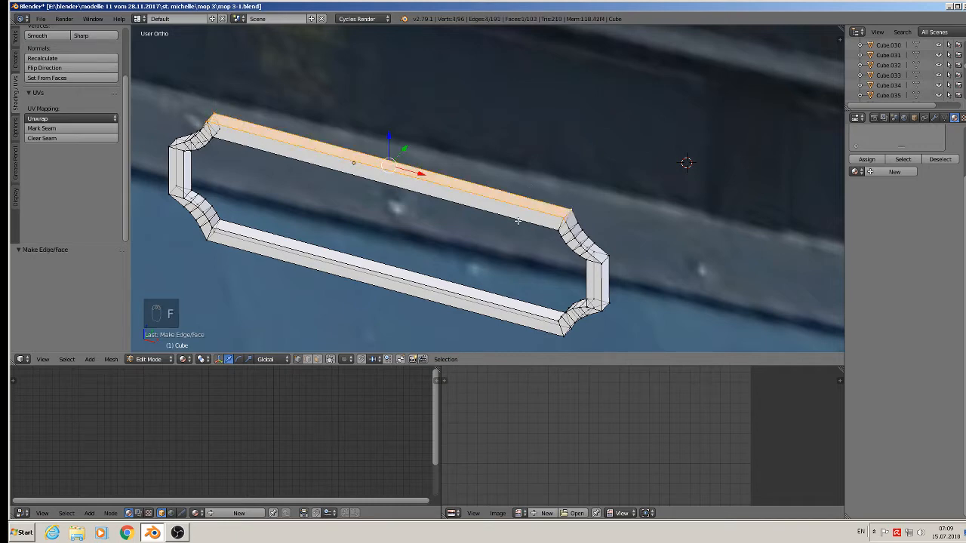
pyautogui.moveTo(518, 220); pyautogui.dragTo(550, 183, button='middle')
pyautogui.press('a')
# Zoom out to show the facade with the frame, back in Object Mode.
pyautogui.scroll(-2, 546, 216)
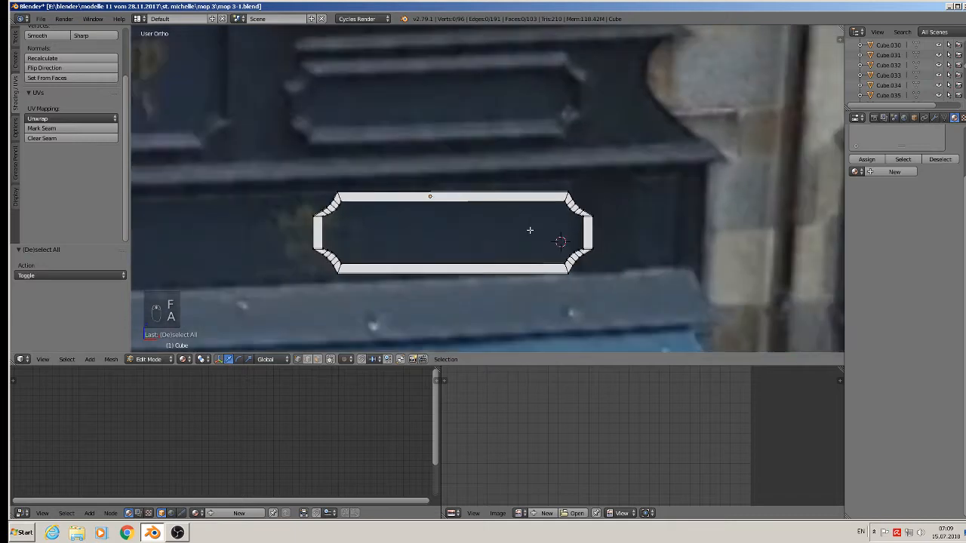
pyautogui.scroll(2, 530, 230)
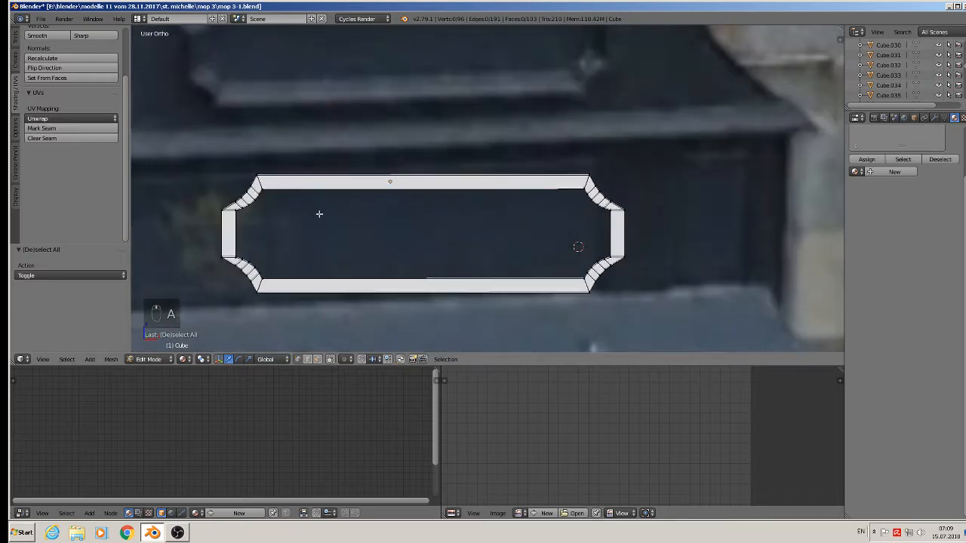
pyautogui.scroll(-4, 319, 214)
pyautogui.keyDown('shift'); pyautogui.moveTo(323, 224); pyautogui.dragTo(664, 203, button='middle'); pyautogui.keyUp('shift')
pyautogui.press('Tab')
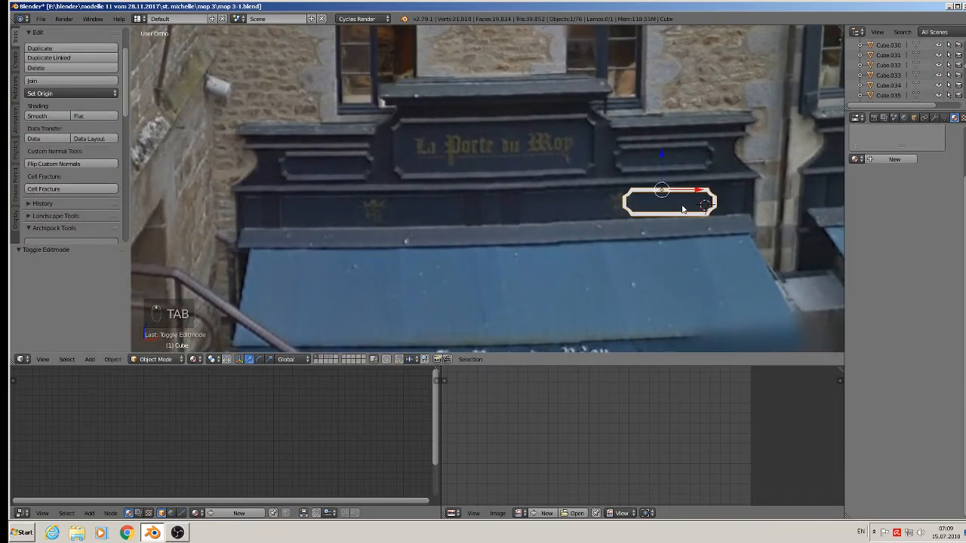
# Duplicate the frame onto the La Porte du Roy sign and lower its bottom edge to the sign's base.
pyautogui.hotkey('shift', 'd')
pyautogui.moveTo(693, 191); pyautogui.dragTo(432, 99)
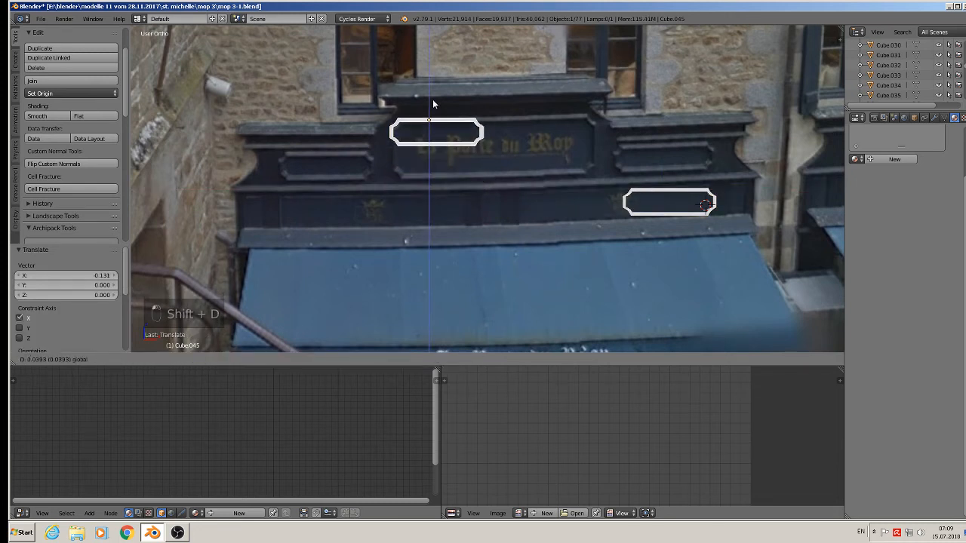
pyautogui.press('Tab')
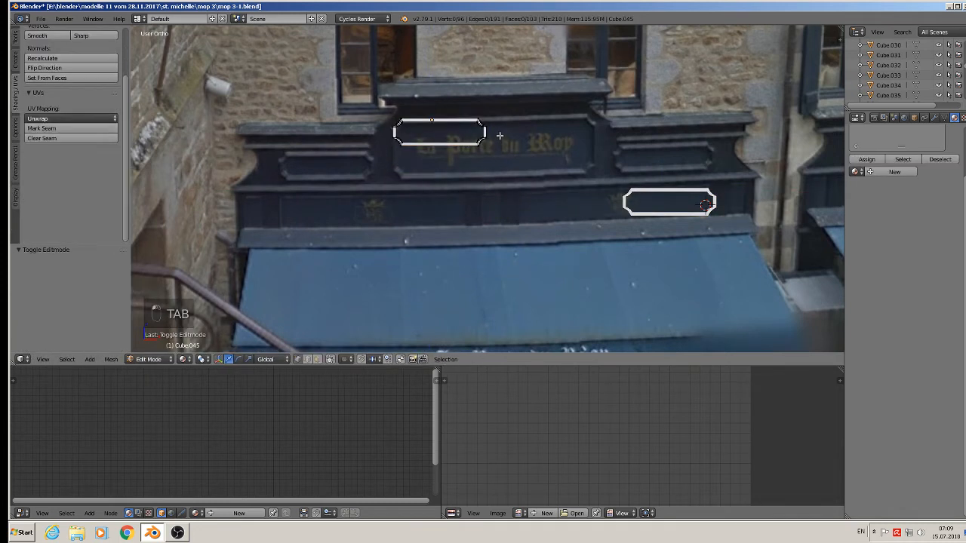
pyautogui.press('a')
pyautogui.press('a')
pyautogui.press('a')
pyautogui.press('b')
pyautogui.moveTo(513, 172); pyautogui.dragTo(359, 129)
pyautogui.moveTo(442, 109); pyautogui.dragTo(446, 142)
# Stretch the copy's right edge to the sign's right side.
pyautogui.press('a')
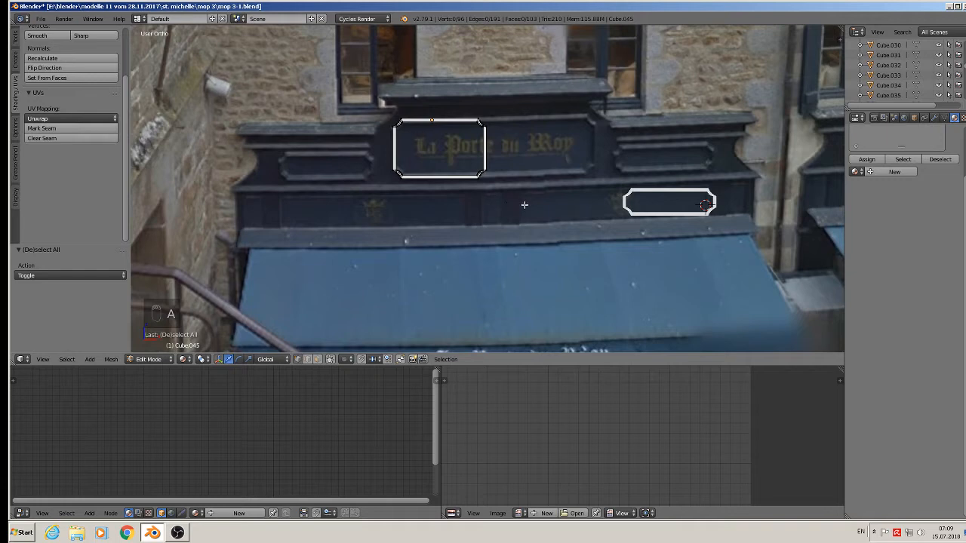
pyautogui.press('b')
pyautogui.moveTo(525, 205); pyautogui.dragTo(450, 107)
pyautogui.moveTo(510, 150); pyautogui.dragTo(627, 154)
pyautogui.scroll(-2, 627, 154)
pyautogui.press('Tab')
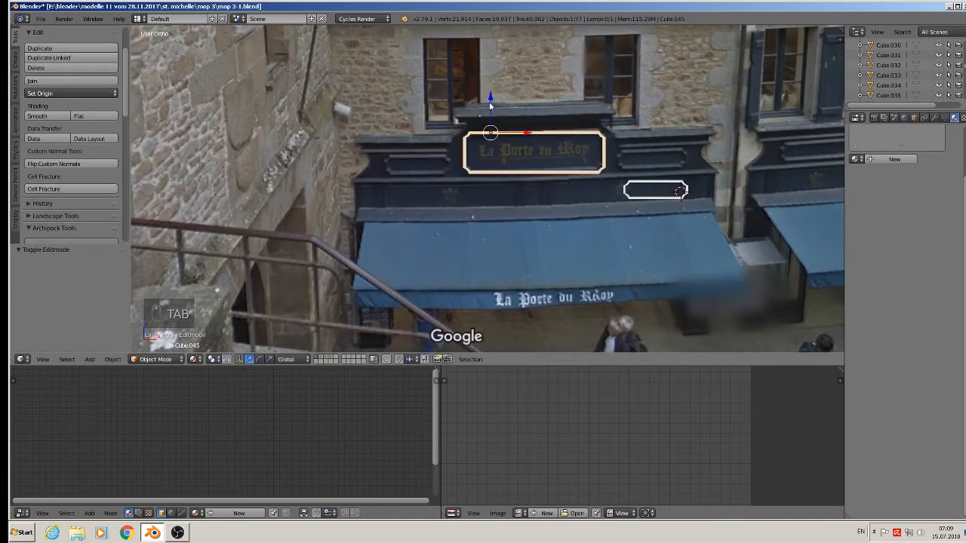
# Move the original small frame vertically onto the right upper panel.
pyautogui.rightClick(655, 189)
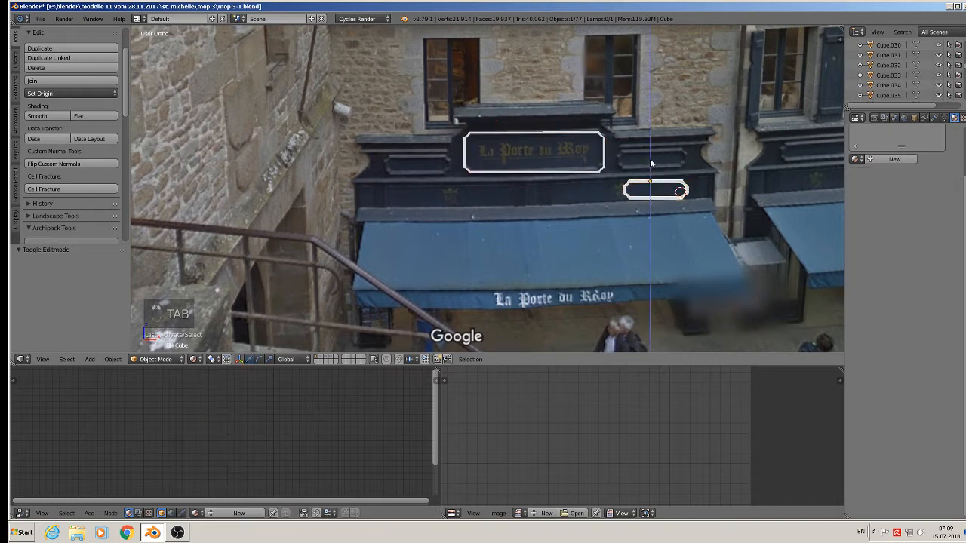
pyautogui.press('g')
pyautogui.press('z')
pyautogui.click(649, 130)
# Duplicate the small frame across to the left panel and match its height.
pyautogui.hotkey('shift', 'd')
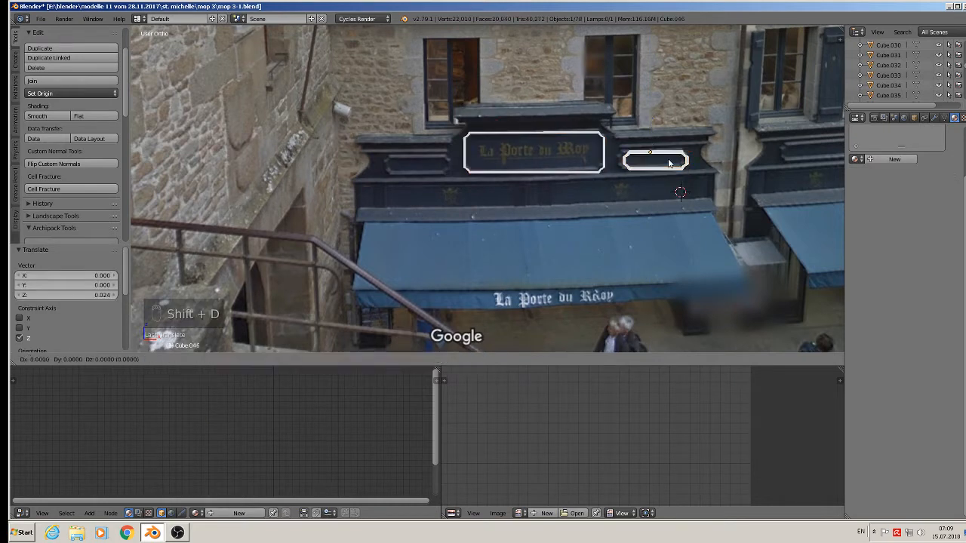
pyautogui.press('x')
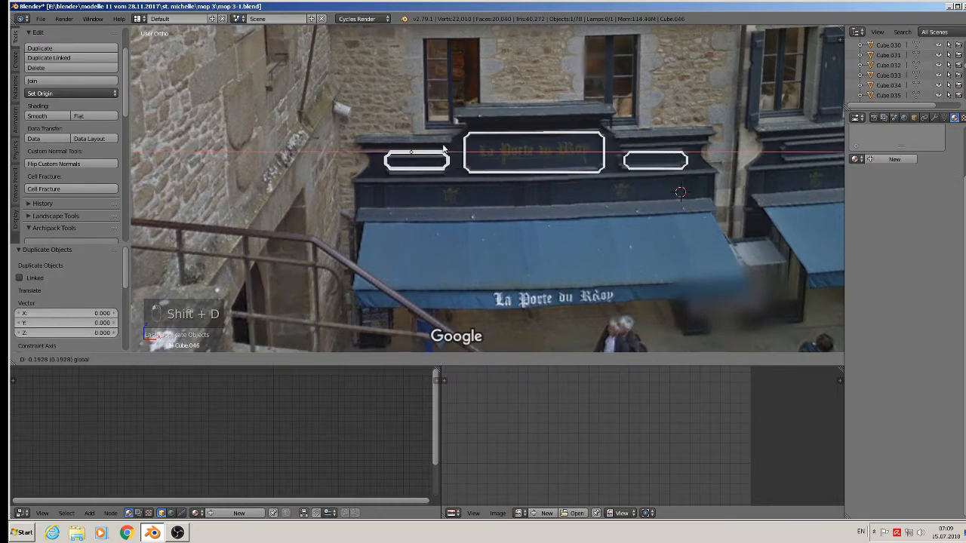
pyautogui.click(414, 123)
pyautogui.press('g')
pyautogui.press('z')
pyautogui.click(415, 121)
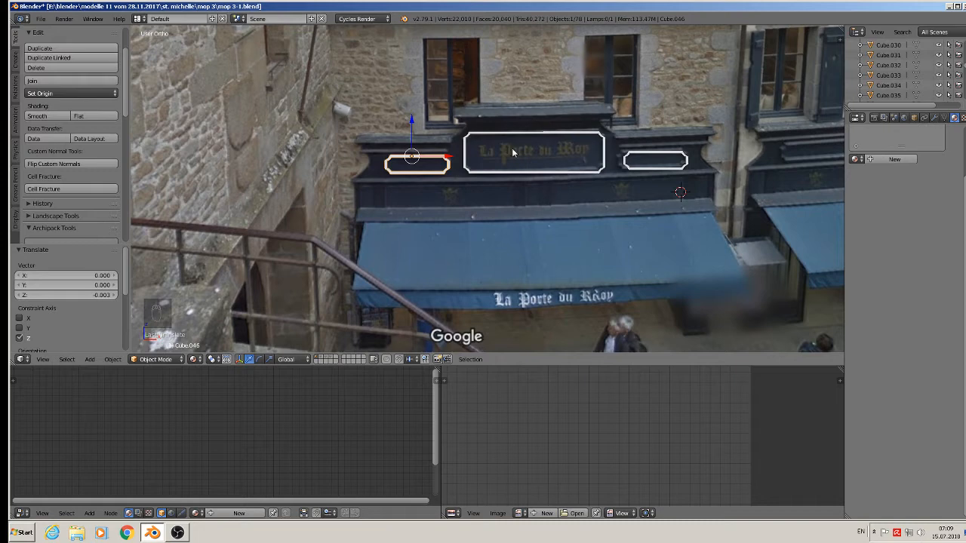
pyautogui.scroll(2, 512, 148)
pyautogui.scroll(-1, 497, 128)
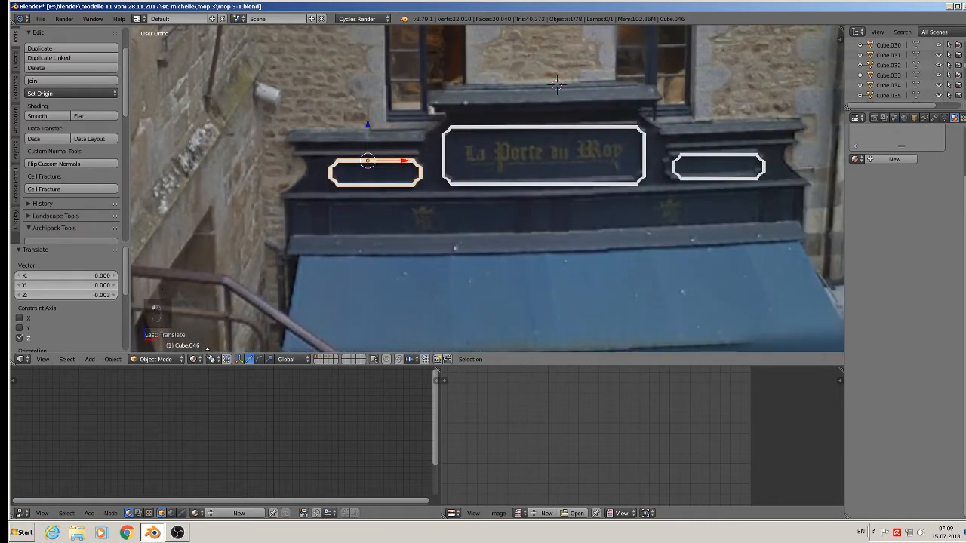
pyautogui.click(91, 359)
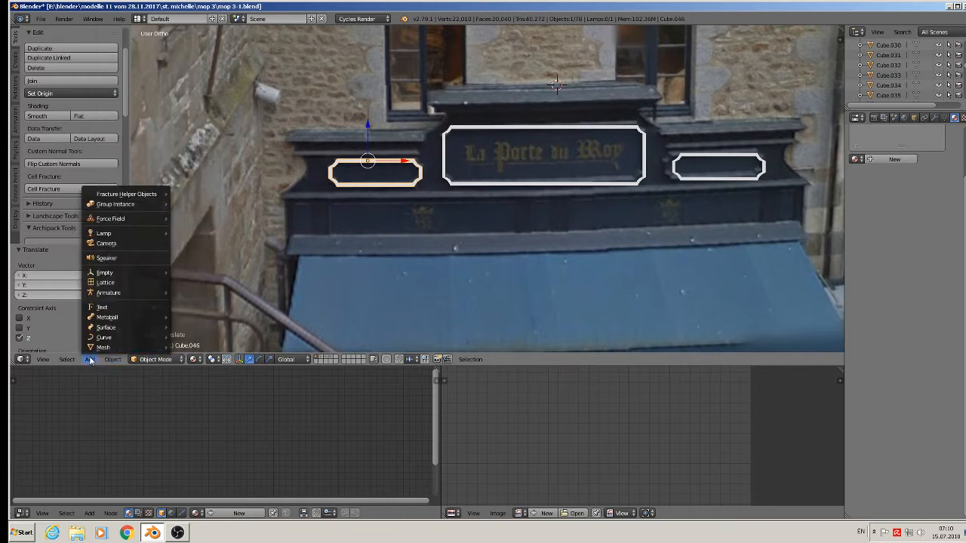
# Add a cube above the sign and shrink it down in two scaling passes.
pyautogui.moveTo(103, 347)
pyautogui.click(240, 113)
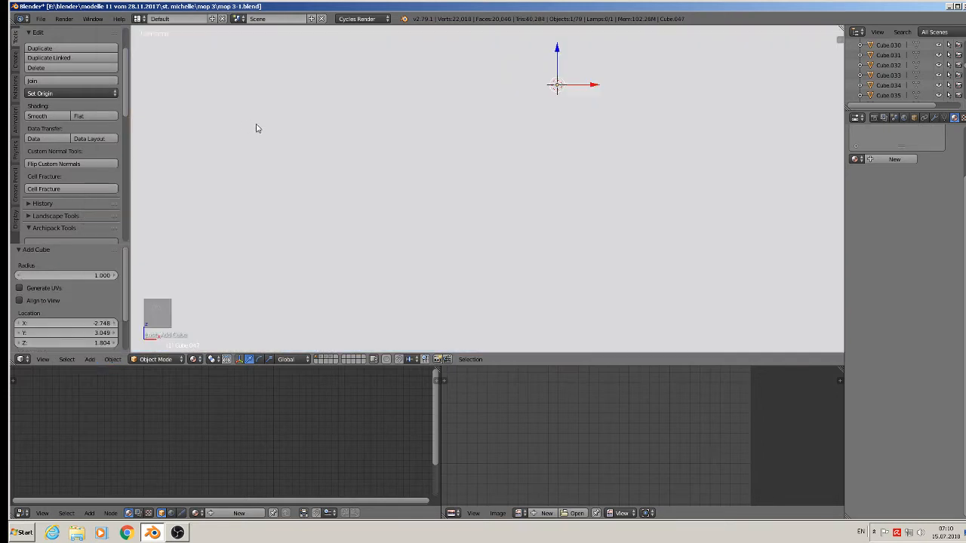
pyautogui.press('s')
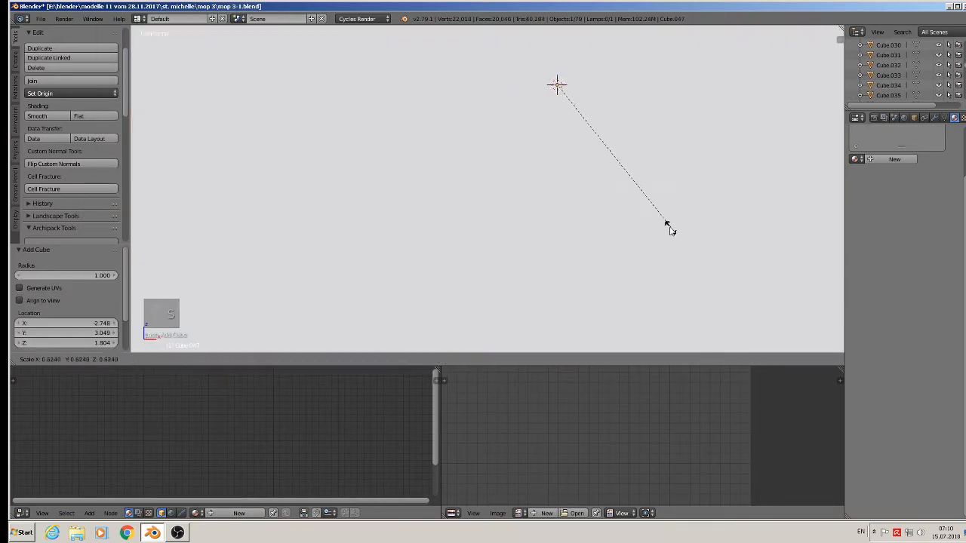
pyautogui.click(551, 107)
pyautogui.press('s')
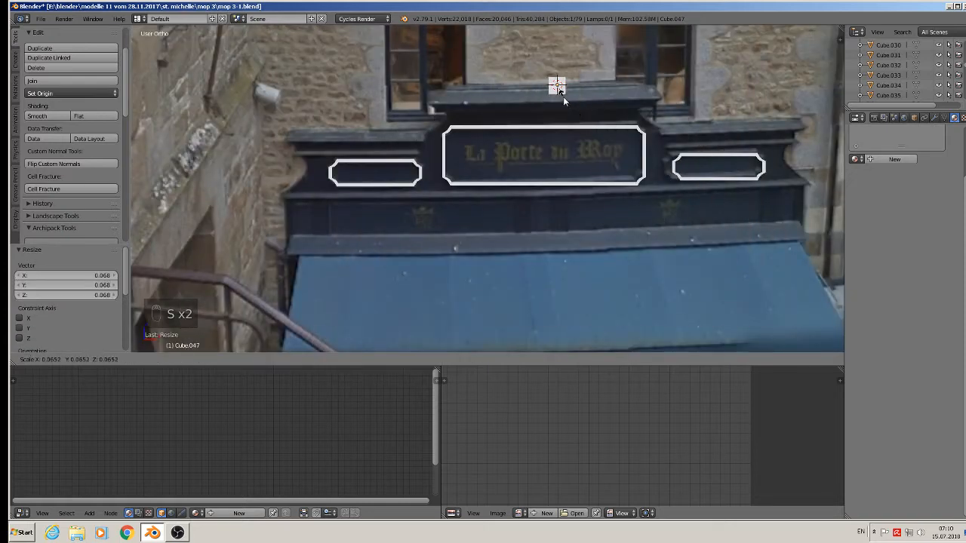
pyautogui.click(558, 89)
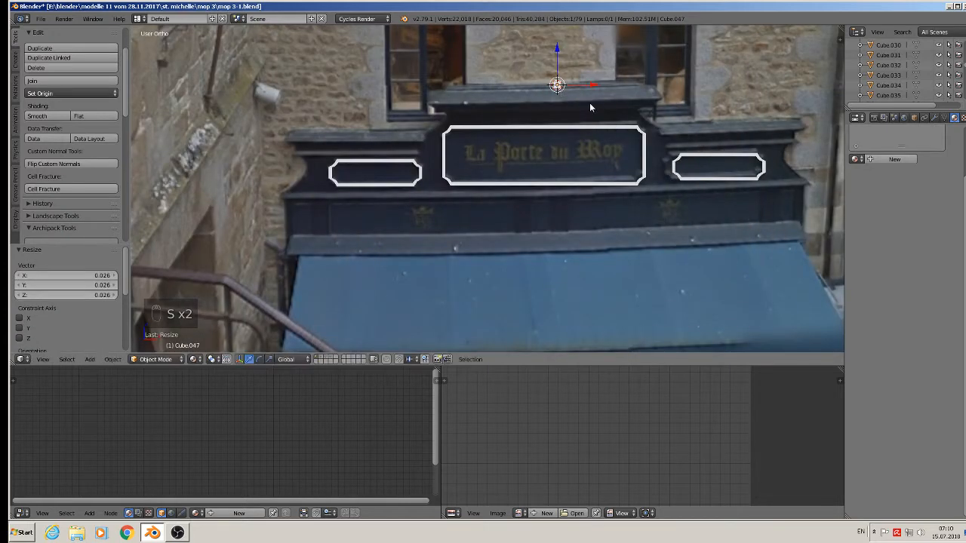
# Stretch the cube along X into a long bar and push it back toward the facade.
pyautogui.press('s')
pyautogui.press('x')
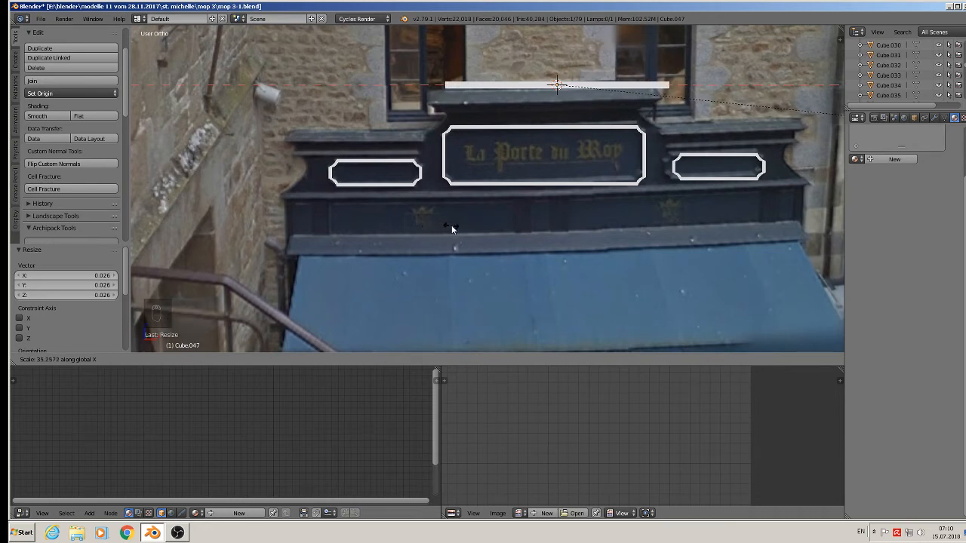
pyautogui.click(453, 229)
pyautogui.scroll(-2, 581, 118)
pyautogui.press('Tab')
pyautogui.press('Tab')
pyautogui.moveTo(581, 117); pyautogui.dragTo(419, 99, button='middle')
pyautogui.moveTo(420, 99); pyautogui.dragTo(477, 145)
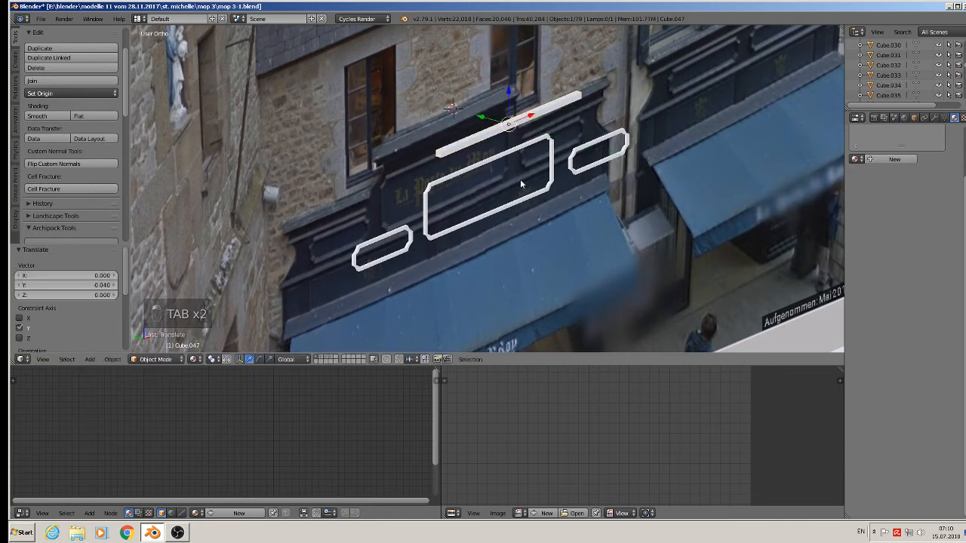
# Switch the keyboard layout to German and deepen the bar along Y by 1.538.
pyautogui.press('s')
pyautogui.press('z')
pyautogui.rightClick(578, 210)
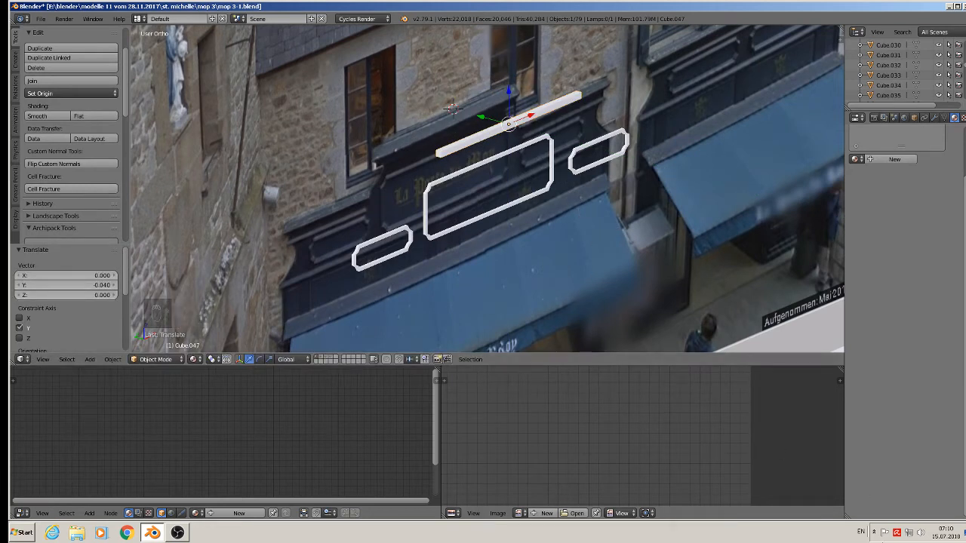
pyautogui.click(860, 532)
pyautogui.click(877, 497)
pyautogui.press('s')
pyautogui.press('y')
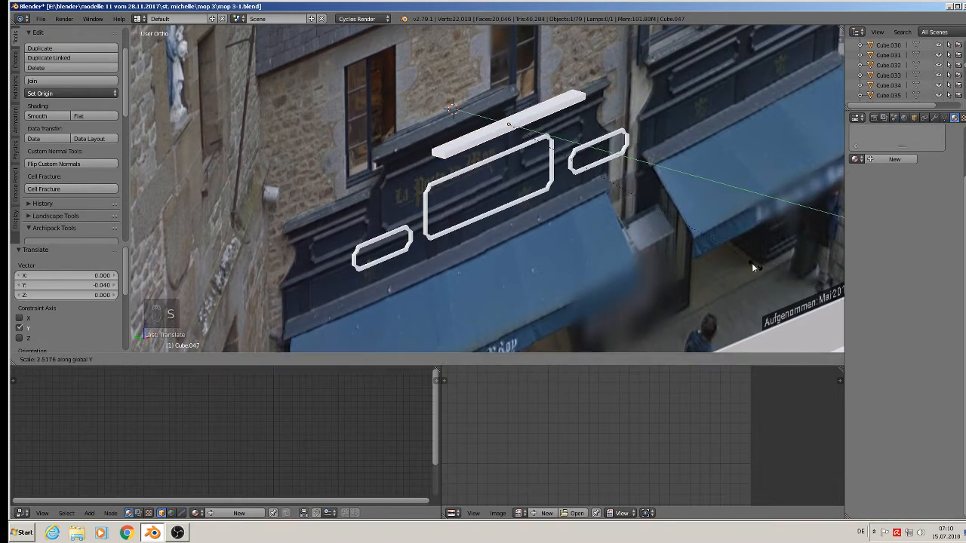
pyautogui.click(652, 231)
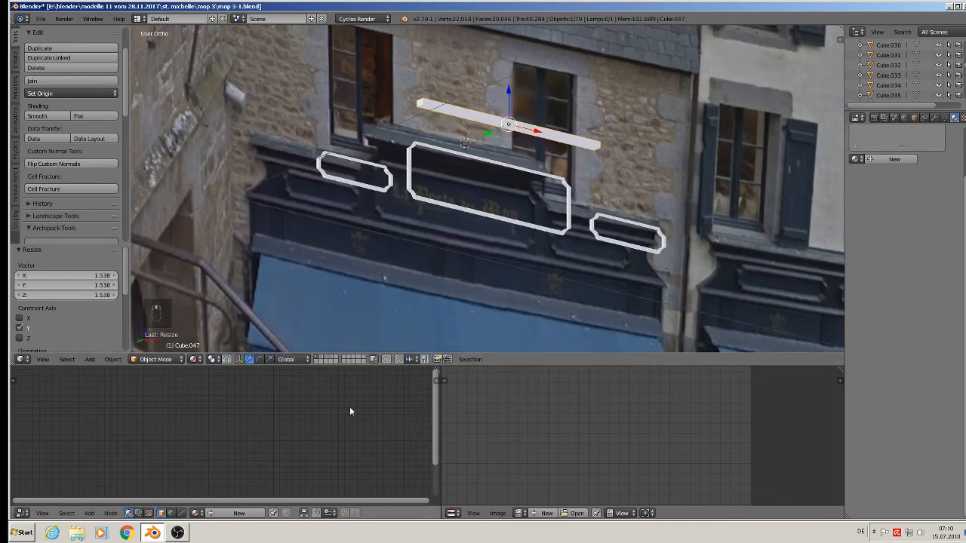
# Extrude the bar's bottom face downward and widen the new base to 1.121.
pyautogui.press('Tab')
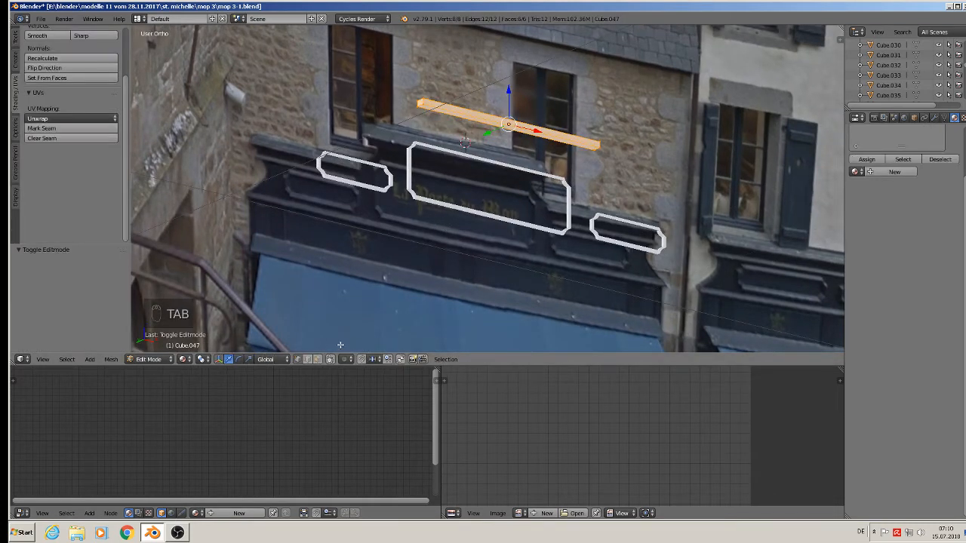
pyautogui.rightClick(508, 124)
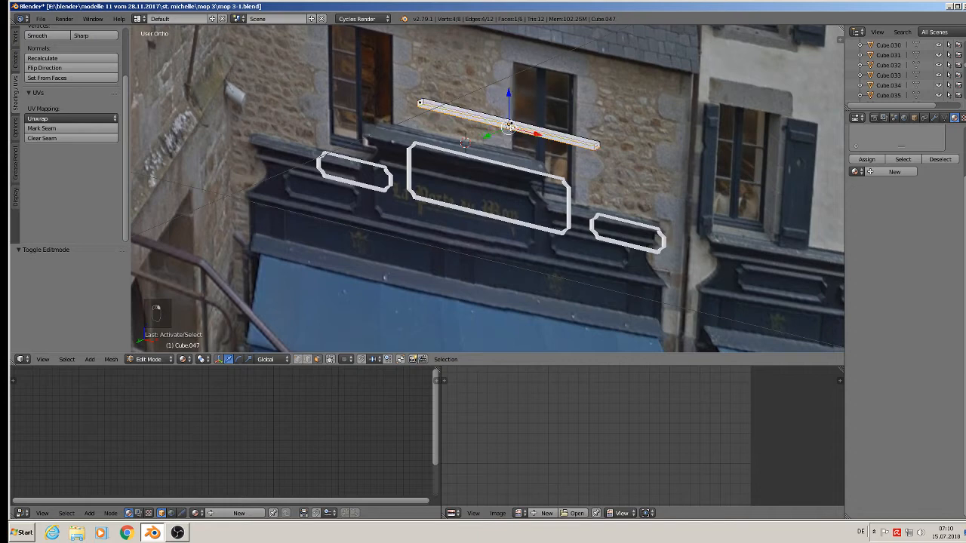
pyautogui.moveTo(511, 177); pyautogui.dragTo(458, 200, button='middle')
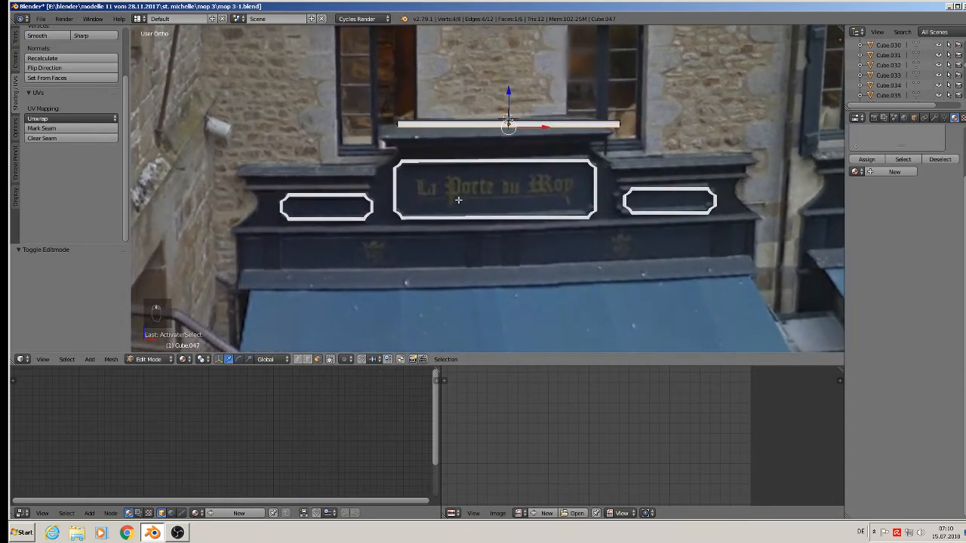
pyautogui.press('e')
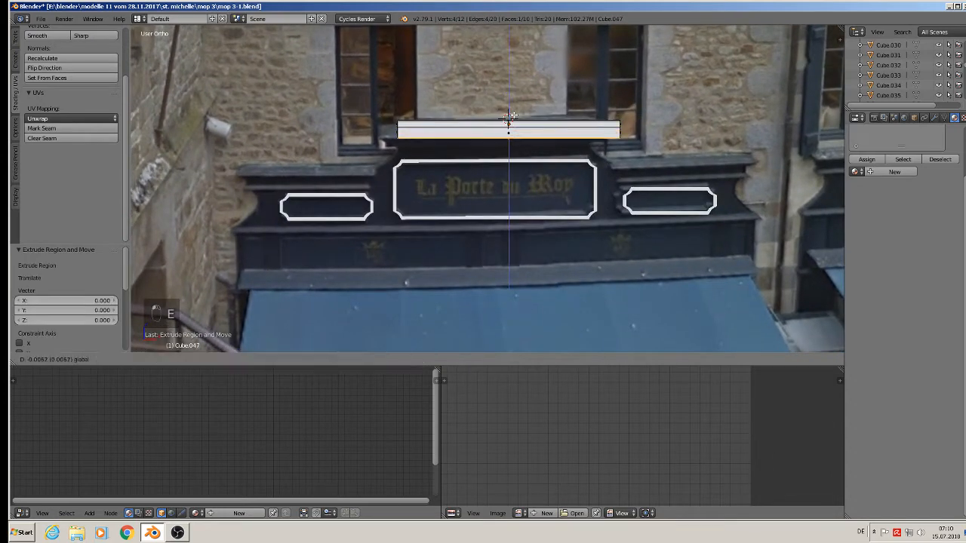
pyautogui.click(643, 172)
pyautogui.press('s')
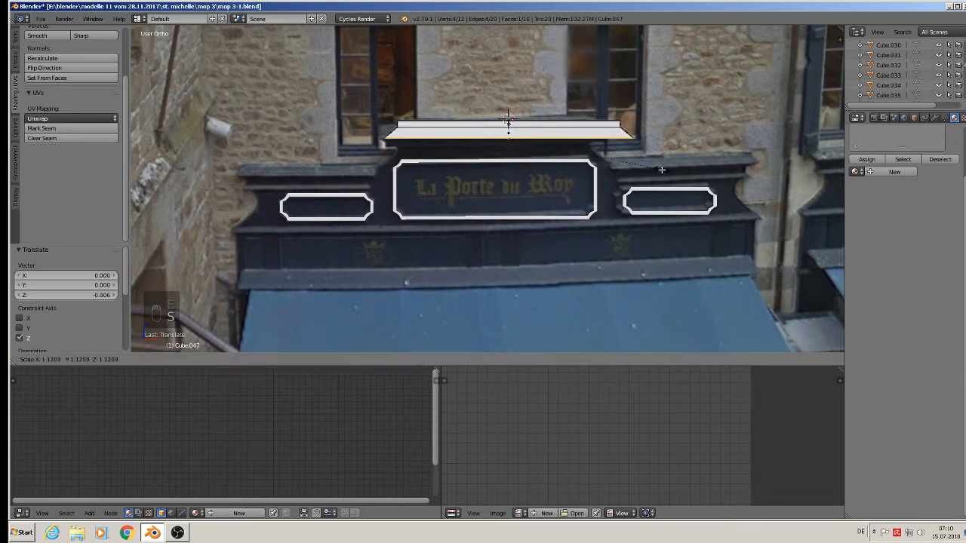
pyautogui.click(645, 174)
pyautogui.moveTo(644, 174); pyautogui.dragTo(574, 179, button='middle')
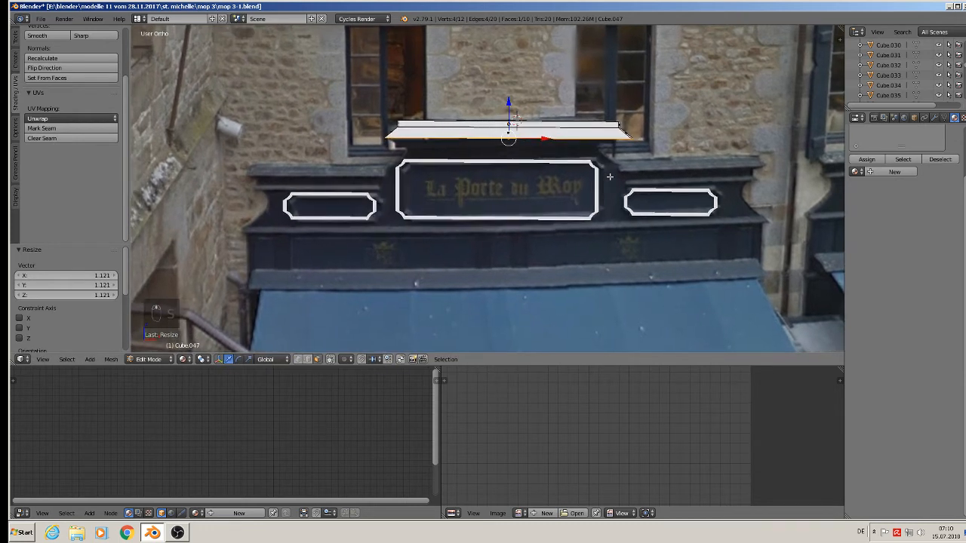
# Extrude the bottom face again, lower it slightly and shrink it to 0.929.
pyautogui.press('e')
pyautogui.rightClick(538, 136)
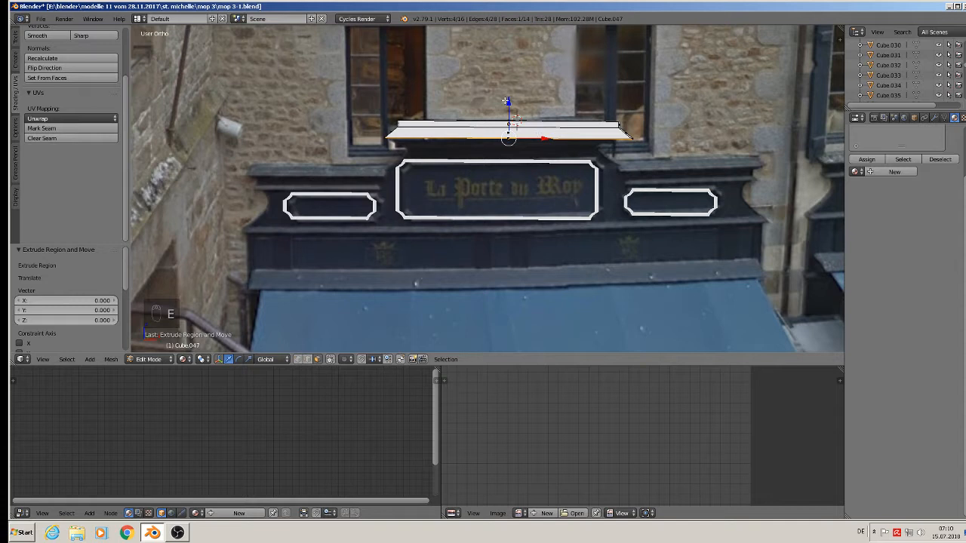
pyautogui.moveTo(505, 101); pyautogui.dragTo(508, 104)
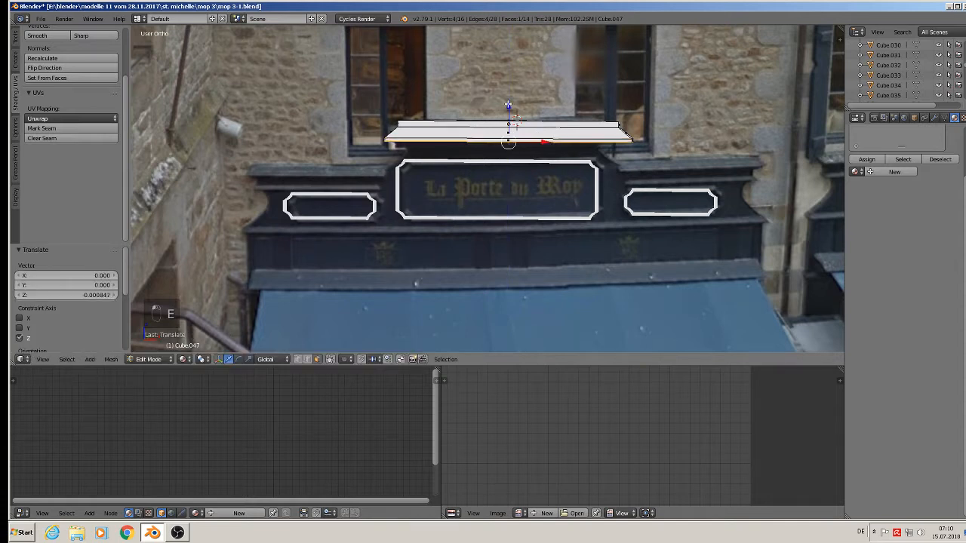
pyautogui.press('s')
pyautogui.click(520, 139)
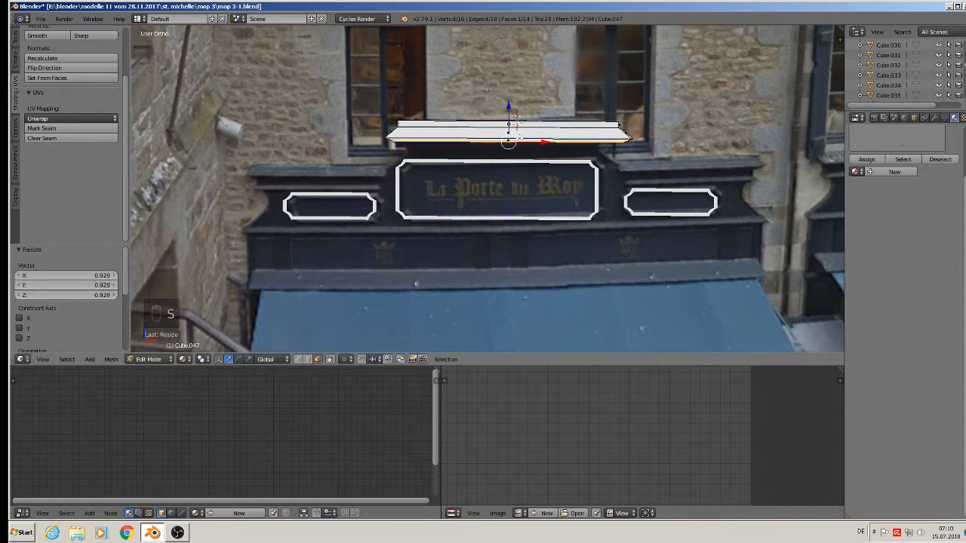
# Extrude two more small steps, shrinking the bottom face to about 0.9.
pyautogui.press('e')
pyautogui.rightClick(518, 114)
pyautogui.moveTo(512, 106); pyautogui.dragTo(510, 114)
pyautogui.press('e')
pyautogui.rightClick(614, 172)
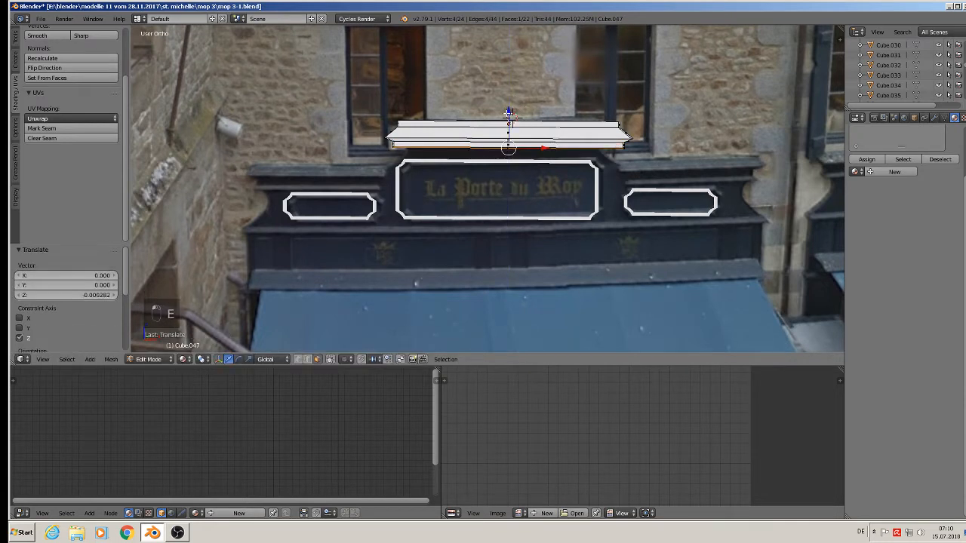
pyautogui.press('s')
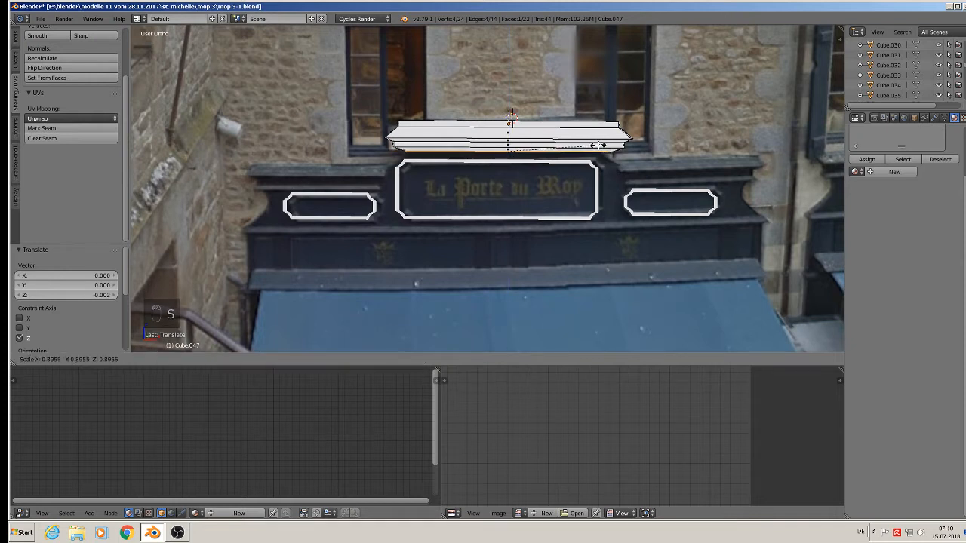
pyautogui.click(598, 145)
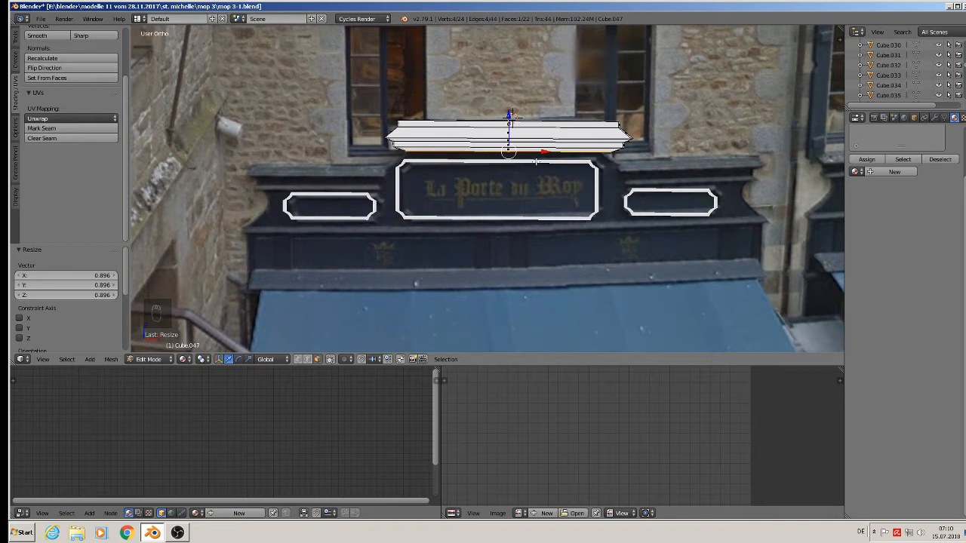
# Extrude a final tier slightly downward and widen it to 1.114.
pyautogui.press('e')
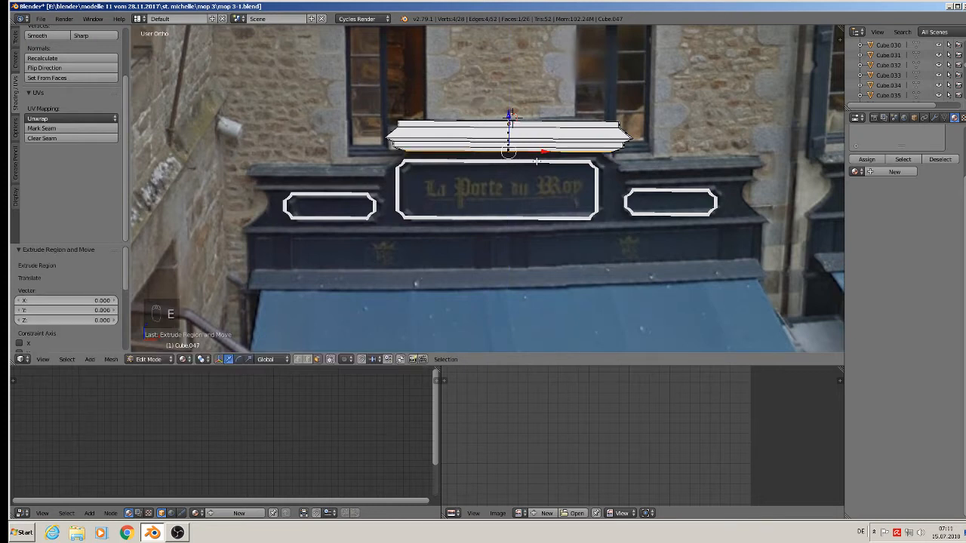
pyautogui.moveTo(513, 117); pyautogui.dragTo(512, 135)
pyautogui.press('s')
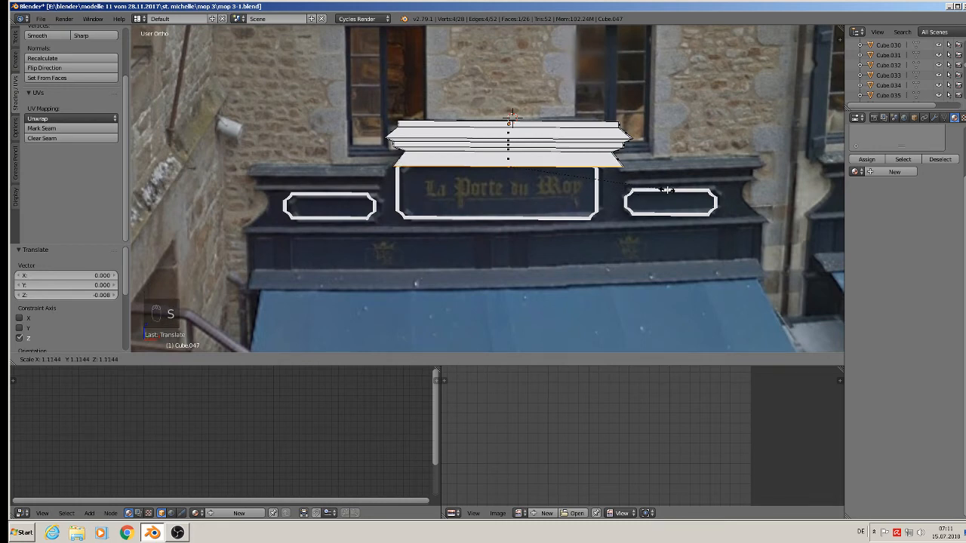
pyautogui.click(667, 190)
pyautogui.scroll(5, 646, 176)
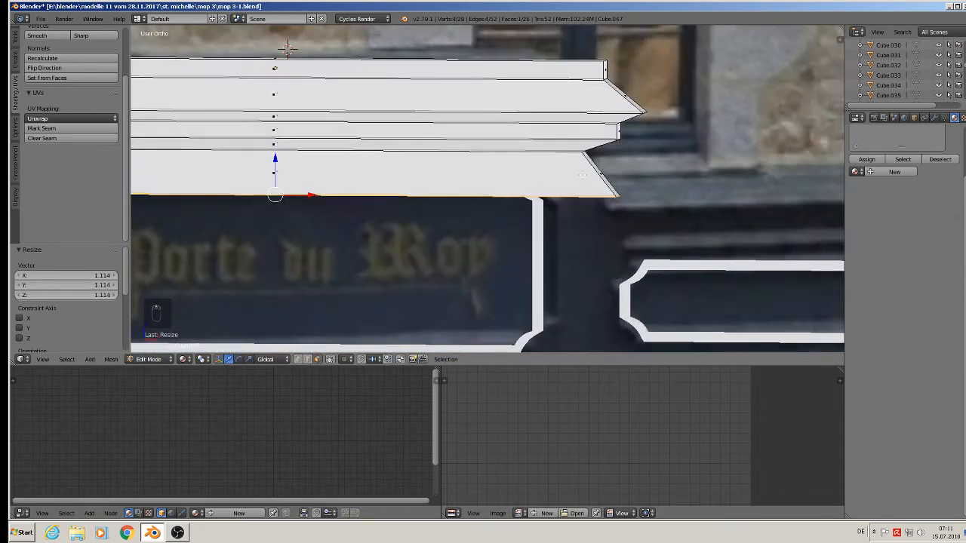
# Add a centred loop cut on the bottom strip and pinch it along X to 0.954.
pyautogui.hotkey('ctrl', 'r')
pyautogui.click(588, 175)
pyautogui.click(589, 175)
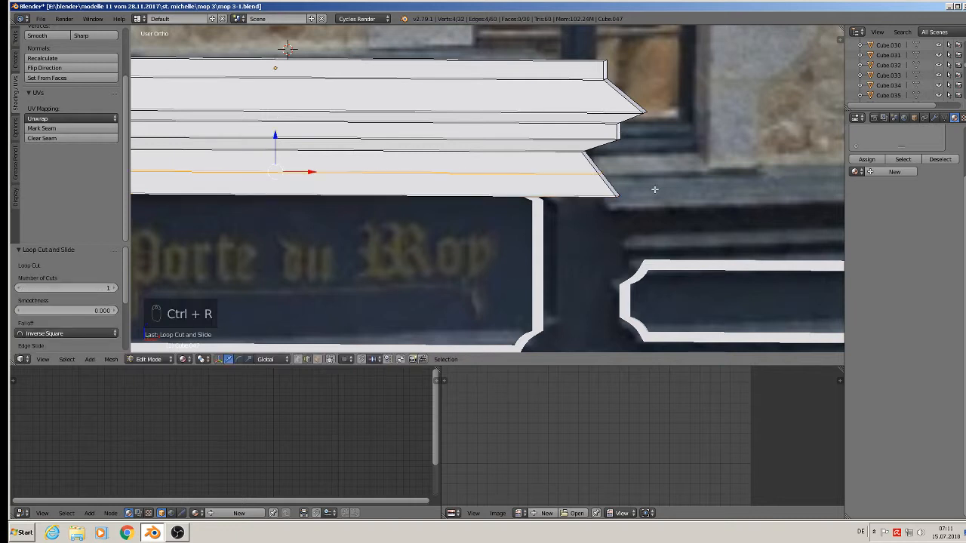
pyautogui.press('s')
pyautogui.press('x')
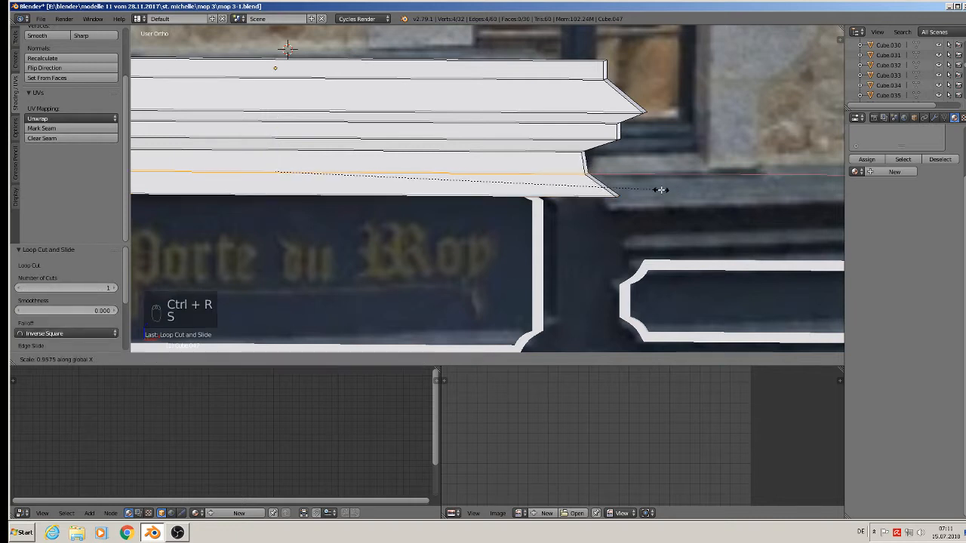
pyautogui.click(660, 189)
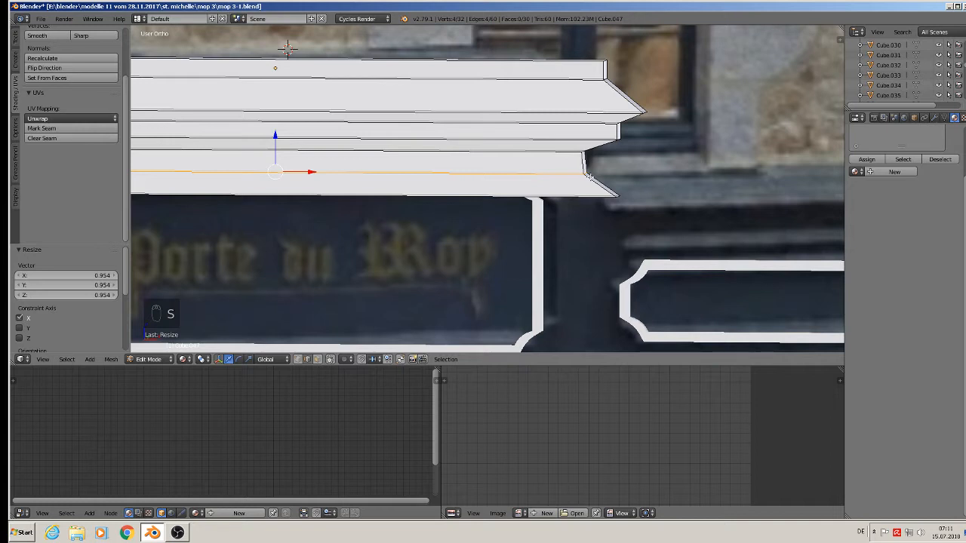
# Select the corner edge at the moulding's right end using edge select mode.
pyautogui.hotkey('ctrl', 'b')
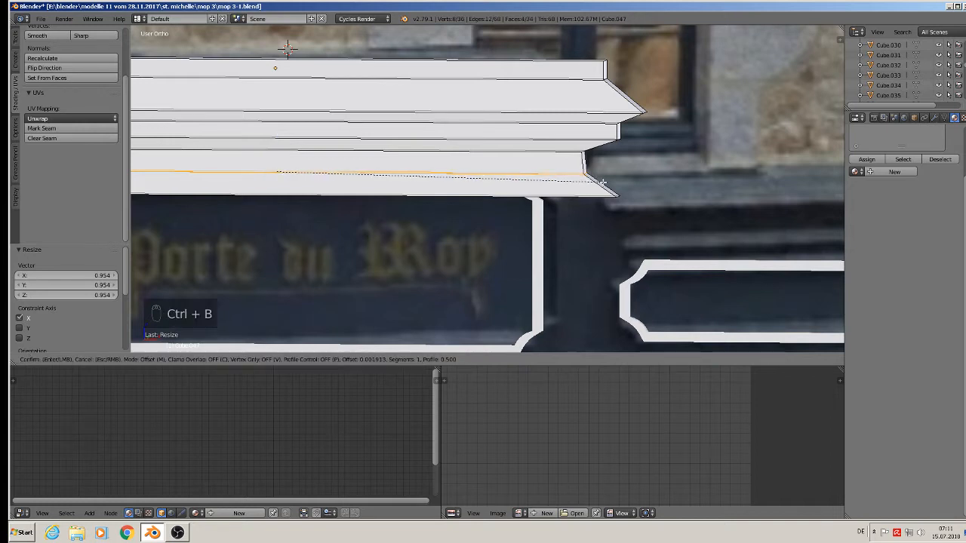
pyautogui.rightClick(596, 181)
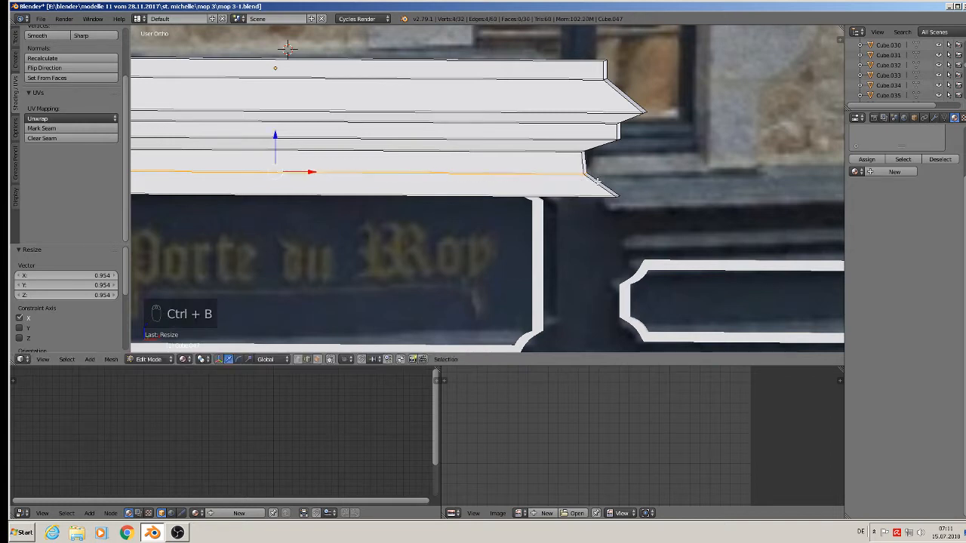
pyautogui.click(317, 360)
pyautogui.moveTo(586, 176); pyautogui.dragTo(569, 200, button='middle')
pyautogui.scroll(3, 570, 200)
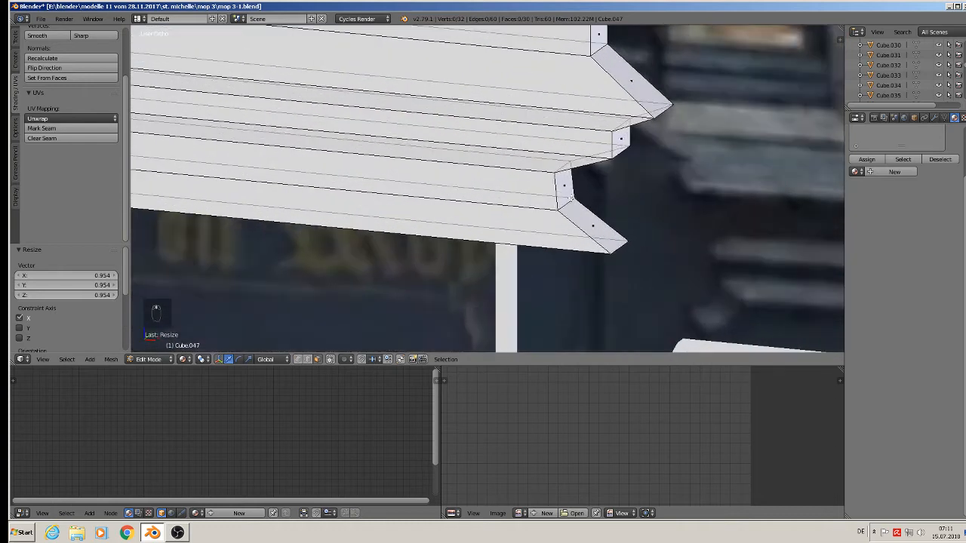
pyautogui.rightClick(570, 203)
pyautogui.click(307, 359)
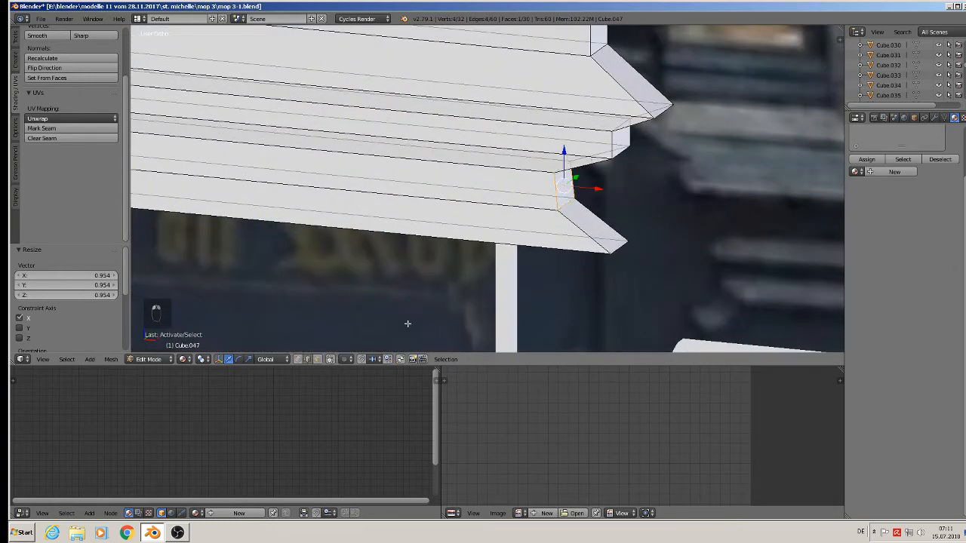
pyautogui.rightClick(566, 206)
pyautogui.scroll(-5, 487, 234)
# Round the moulding's end edges with a three-segment bevel and return to Object Mode.
pyautogui.keyDown('shift'); pyautogui.moveTo(383, 222); pyautogui.dragTo(839, 218, button='middle'); pyautogui.keyUp('shift')
pyautogui.scroll(3, 76, 194)
pyautogui.scroll(3, 412, 193)
pyautogui.moveTo(440, 204); pyautogui.dragTo(160, 196, button='middle')
pyautogui.scroll(3, 480, 238)
pyautogui.scroll(-4, 515, 255)
pyautogui.scroll(-3, 233, 205)
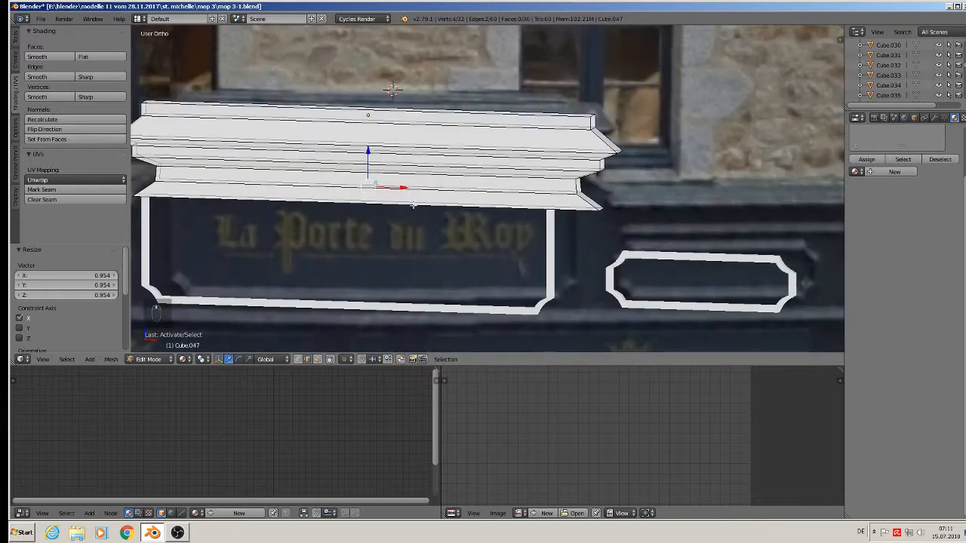
pyautogui.hotkey('ctrl', 'b')
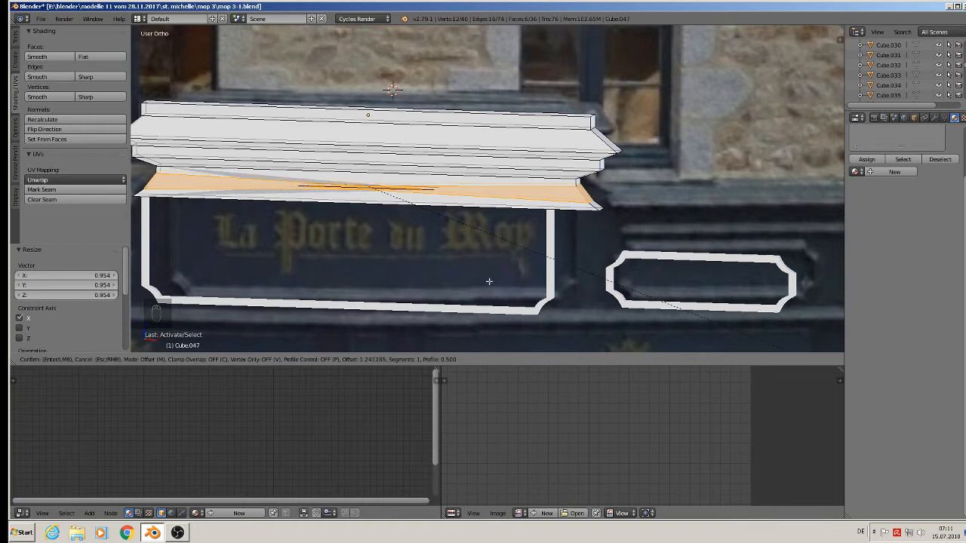
pyautogui.scroll(1, 489, 281)
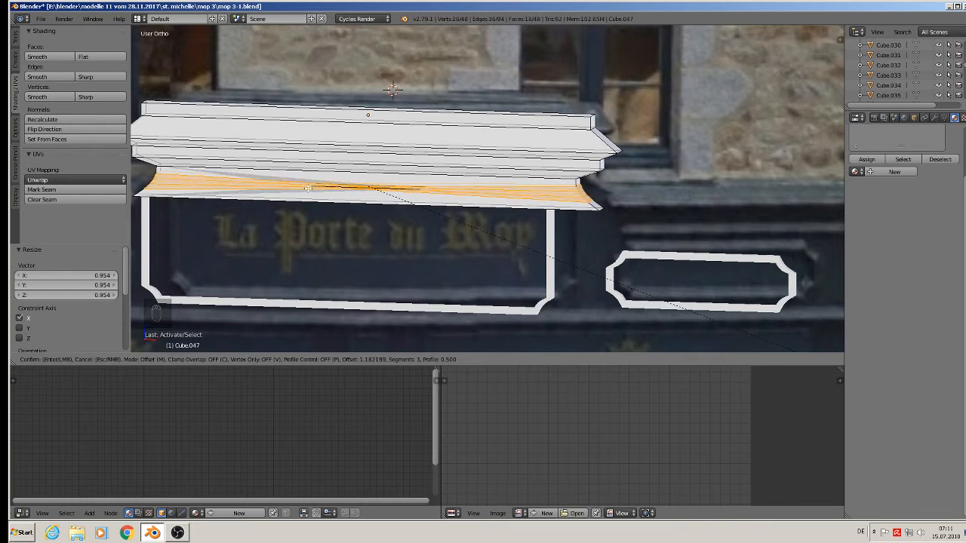
pyautogui.scroll(1, 679, 321)
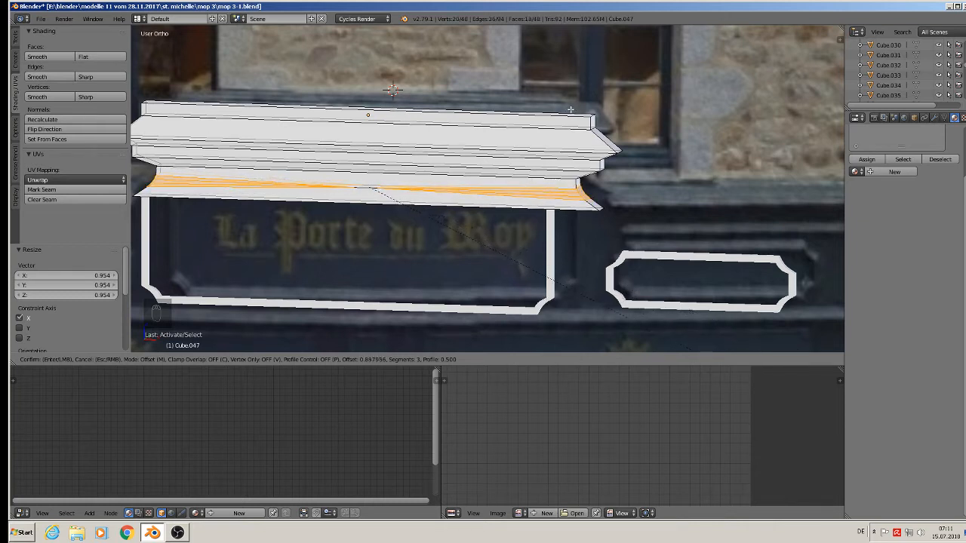
pyautogui.click(428, 134)
pyautogui.press('Tab')
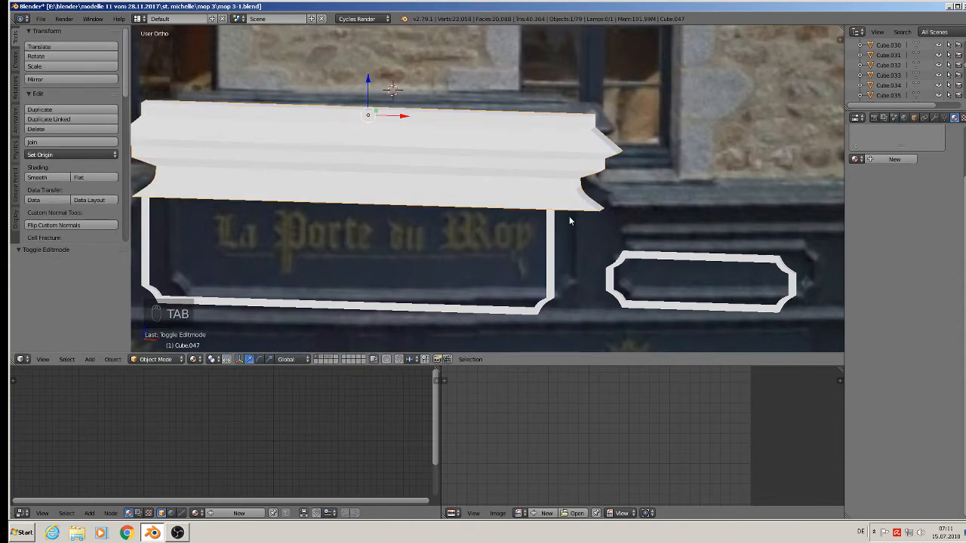
# Snap to front view, re-enter Edit Mode and select the cornice's bottom face.
pyautogui.scroll(-2, 568, 218)
pyautogui.moveTo(595, 215)
pyautogui.mouseDown(button='middle')
pyautogui.moveTo(618, 208)
pyautogui.moveTo(587, 204)
pyautogui.mouseUp(button='middle')
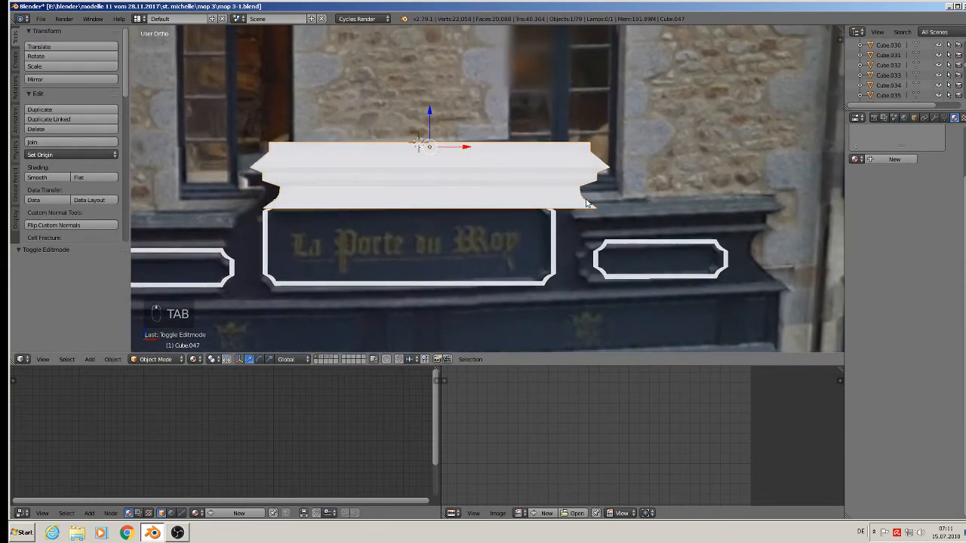
pyautogui.press('KP_1')
pyautogui.scroll(-2, 614, 214)
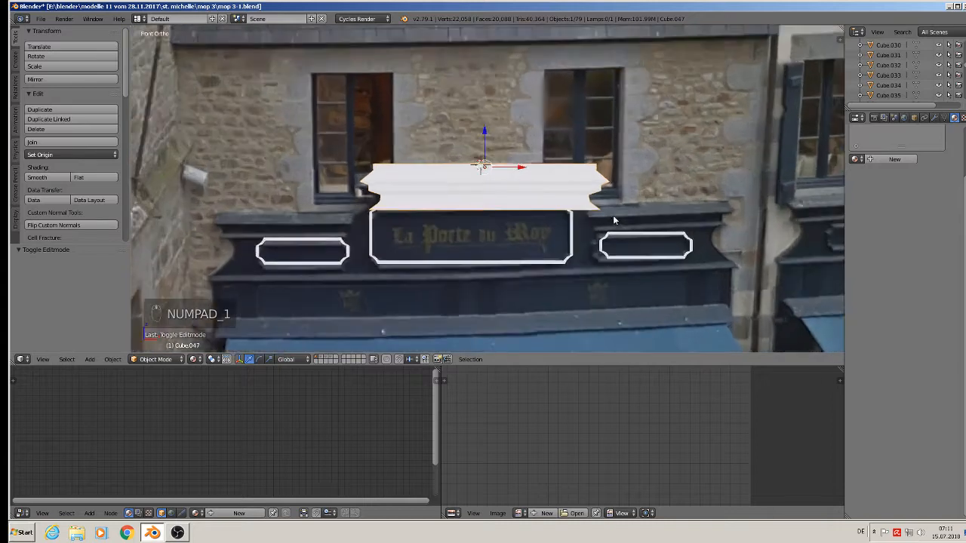
pyautogui.scroll(1, 742, 189)
pyautogui.press('Tab')
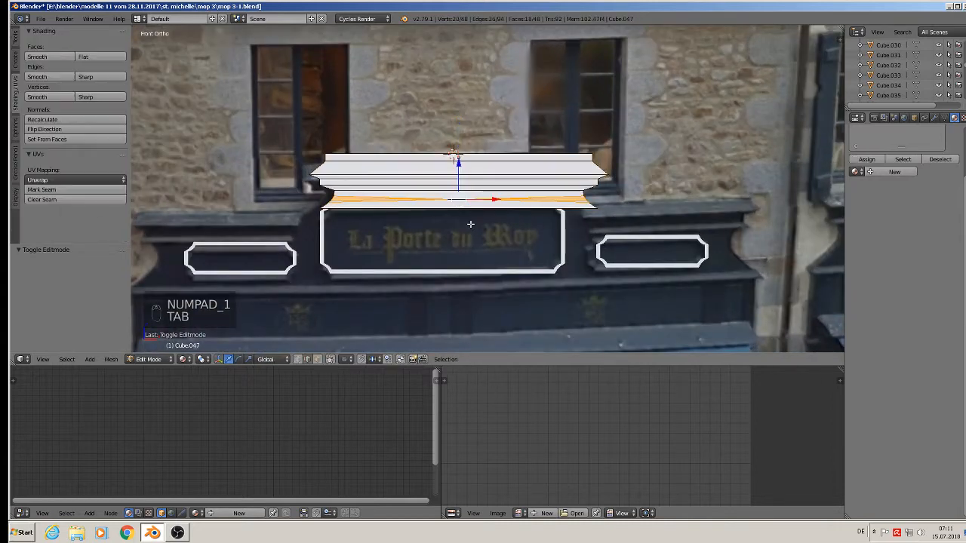
pyautogui.moveTo(470, 222); pyautogui.dragTo(487, 255, button='middle')
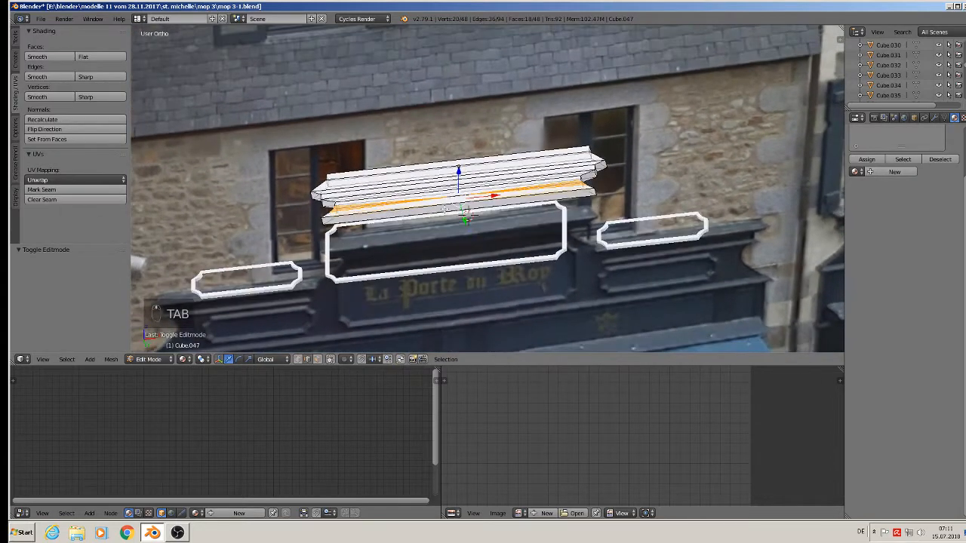
pyautogui.click(317, 360)
pyautogui.rightClick(463, 211)
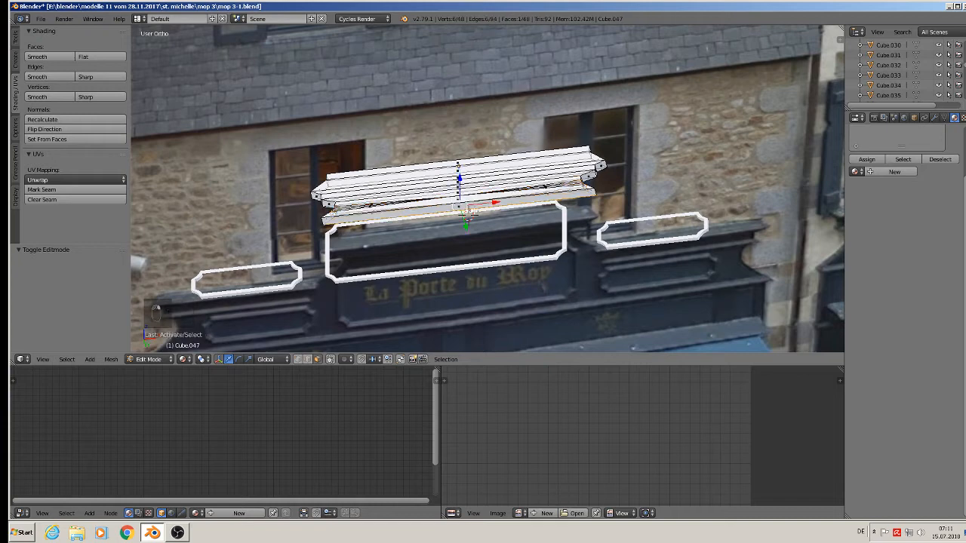
pyautogui.rightClick(466, 211)
# Extrude the bottom face slightly downward for another tier, keeping its original width.
pyautogui.press('KP_7')
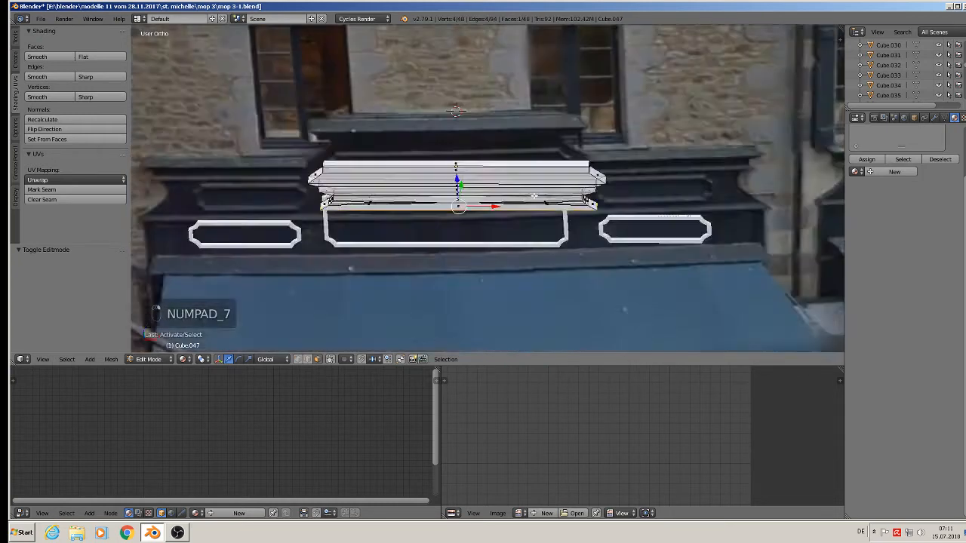
pyautogui.press('KP_1')
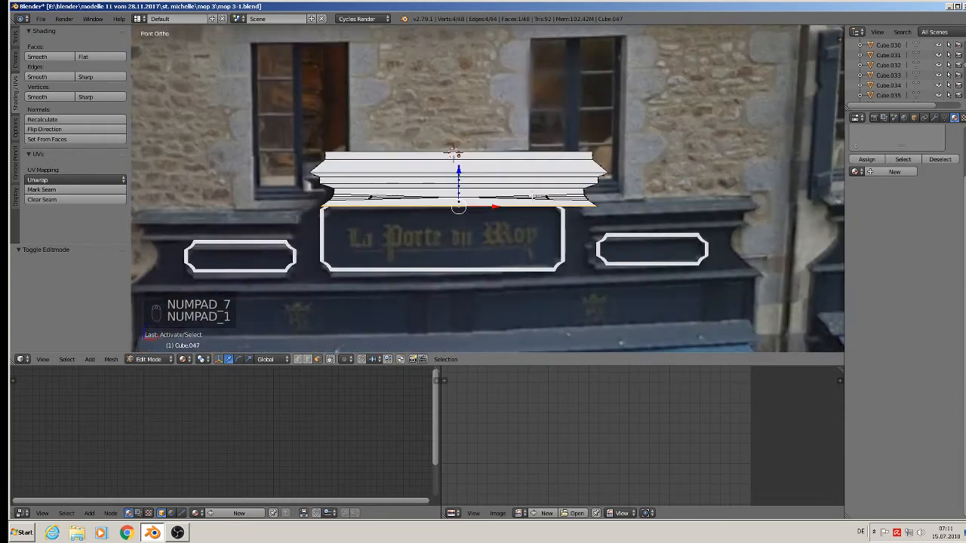
pyautogui.scroll(-2, 452, 153)
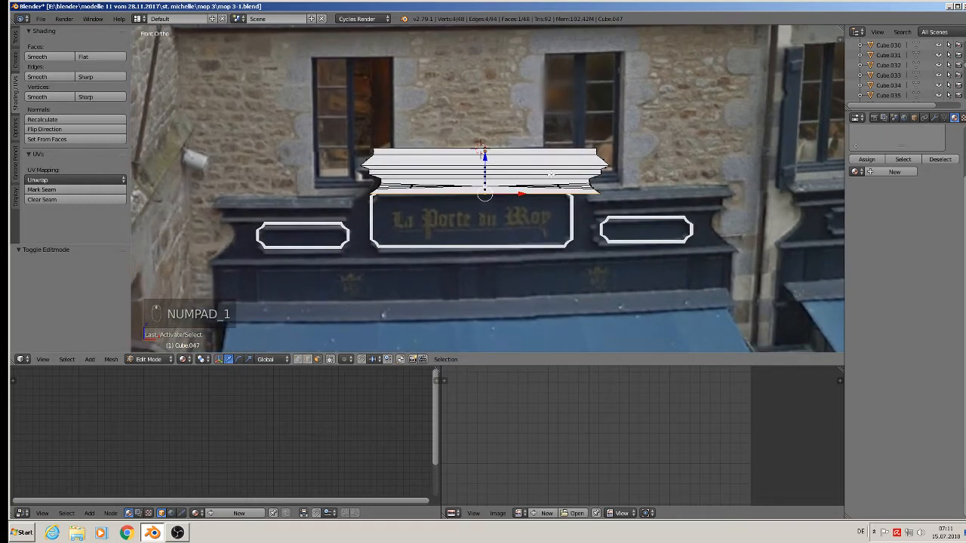
pyautogui.press('e')
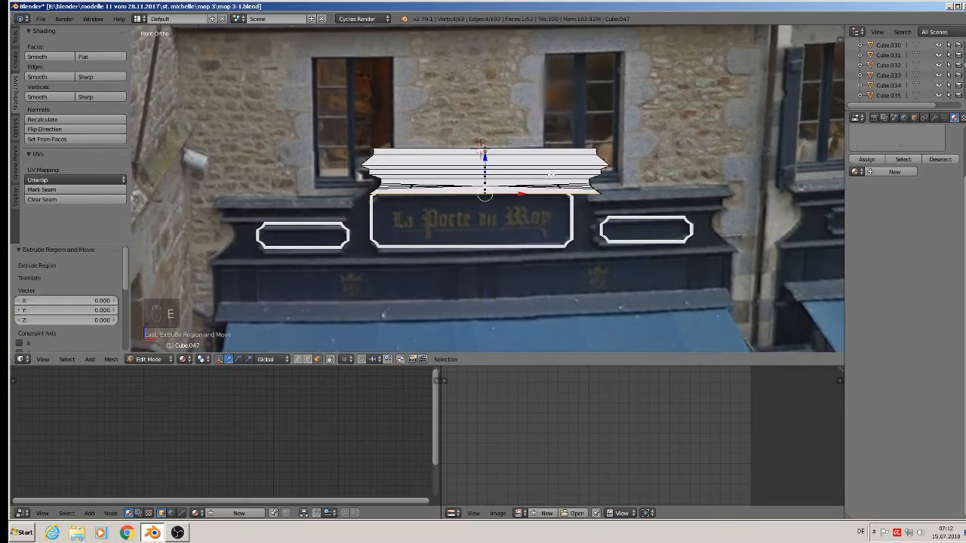
pyautogui.moveTo(486, 157); pyautogui.dragTo(485, 163)
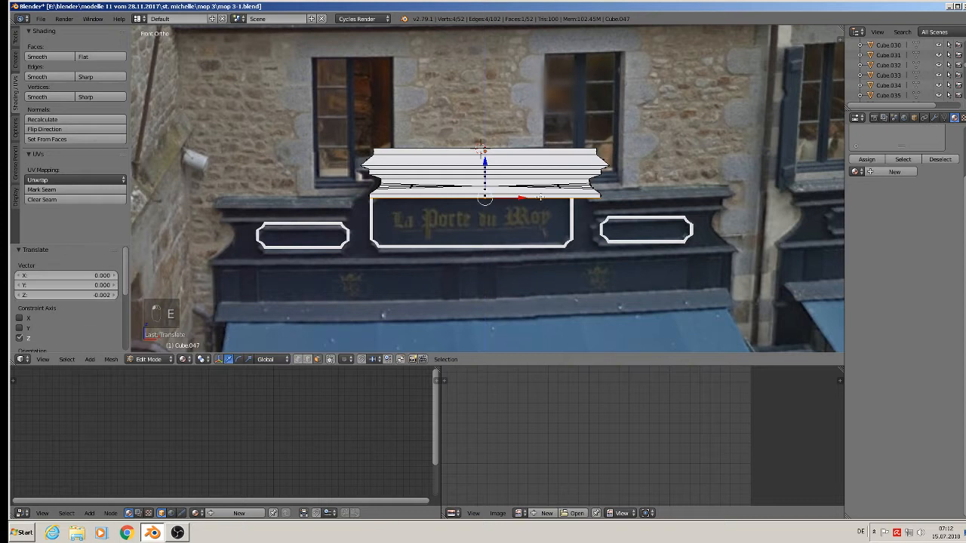
pyautogui.press('s')
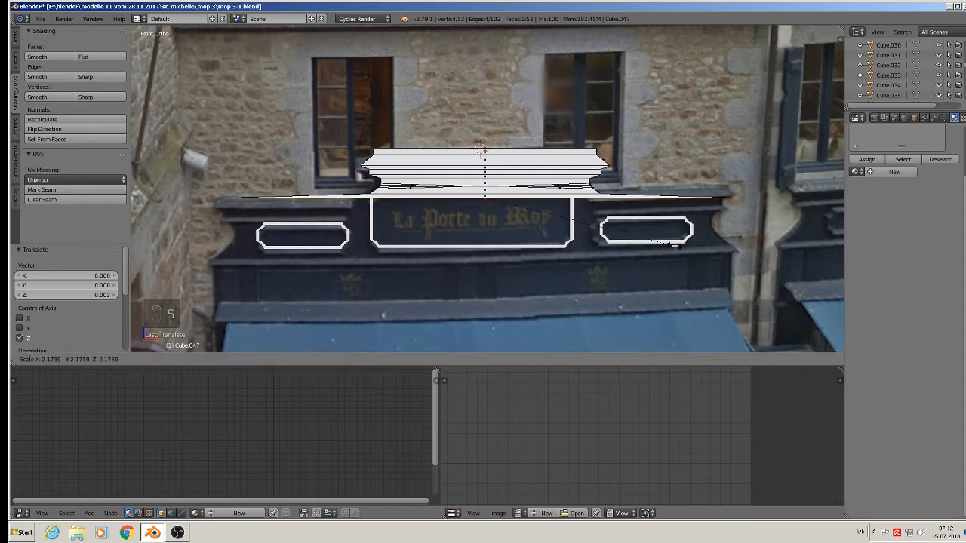
pyautogui.press('Escape')
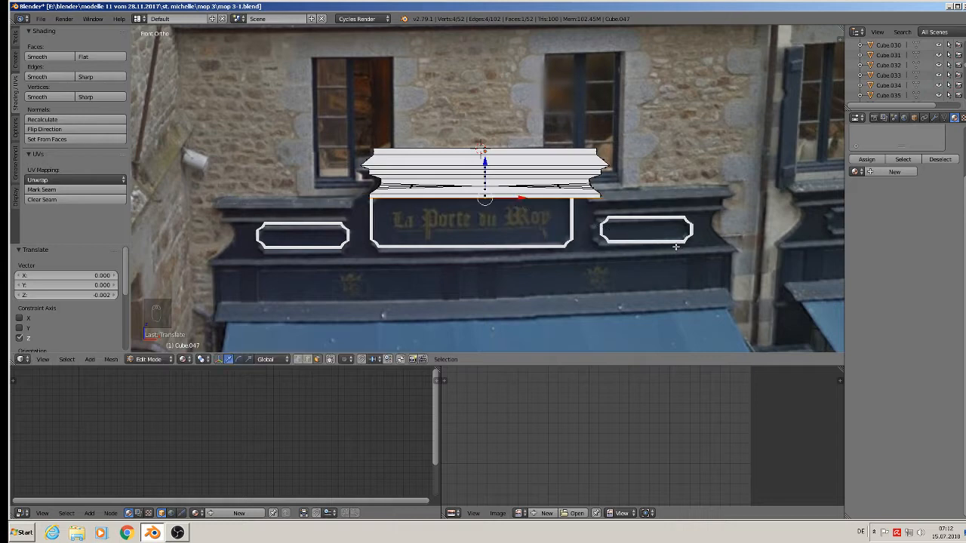
# Select both end bottom faces and set the pivot point to Individual Origins.
pyautogui.moveTo(627, 224); pyautogui.dragTo(606, 212, button='middle')
pyautogui.scroll(4, 581, 198)
pyautogui.rightClick(578, 189)
pyautogui.scroll(-2, 366, 219)
pyautogui.moveTo(355, 218); pyautogui.dragTo(420, 228, button='middle')
pyautogui.keyDown('shift'); pyautogui.rightClick(281, 257); pyautogui.keyUp('shift')
pyautogui.moveTo(300, 261); pyautogui.dragTo(388, 263, button='middle')
pyautogui.click(202, 359)
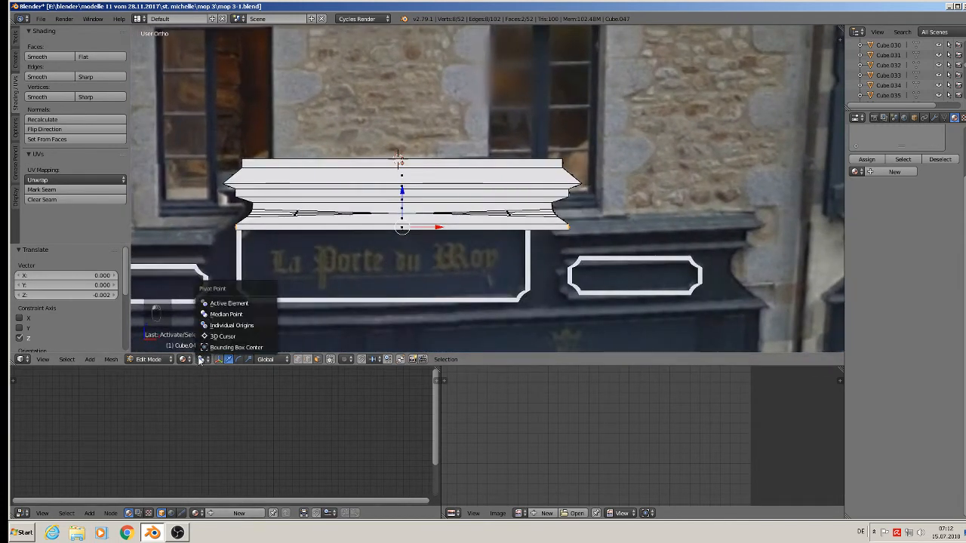
pyautogui.click(235, 325)
# Try scaling and moving along X, cancel both, and set the pivot to Median Point.
pyautogui.scroll(-2, 546, 268)
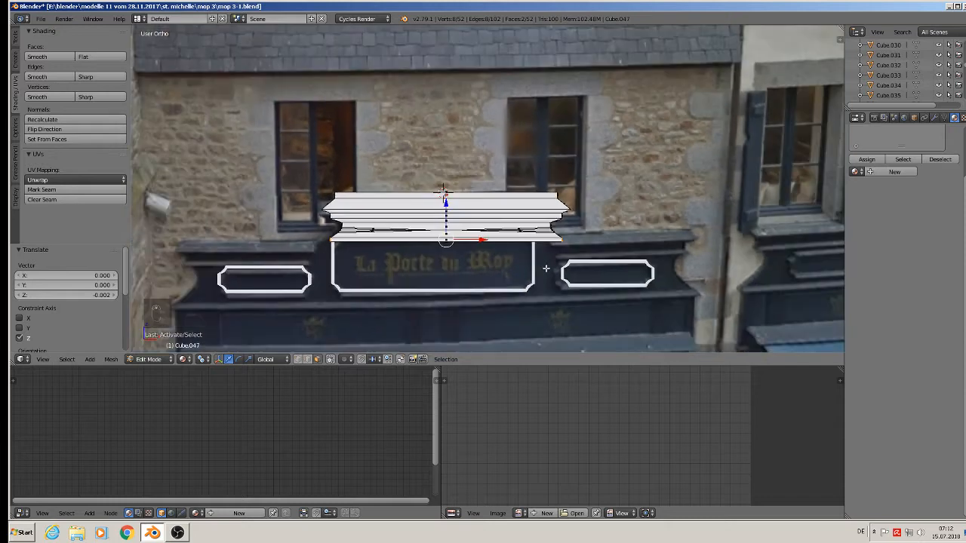
pyautogui.press('s')
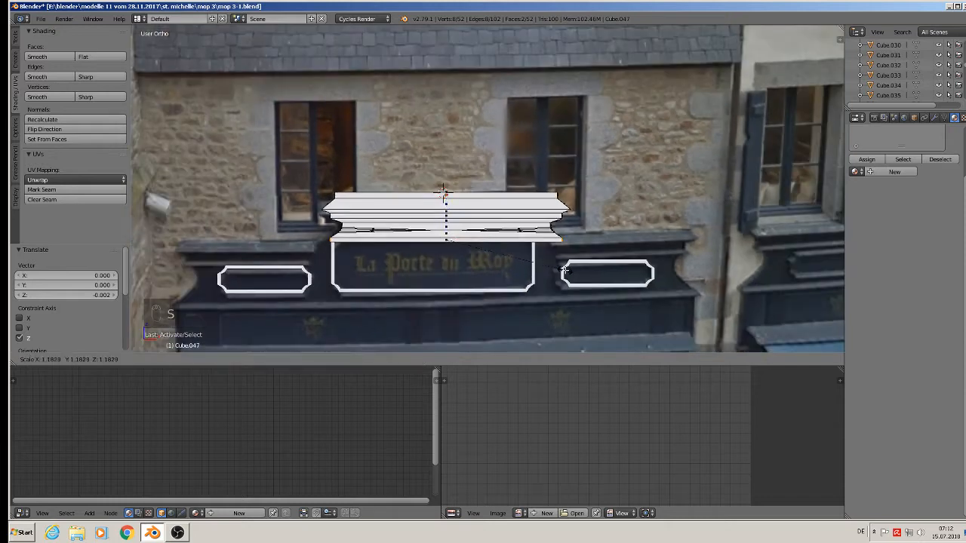
pyautogui.press('x')
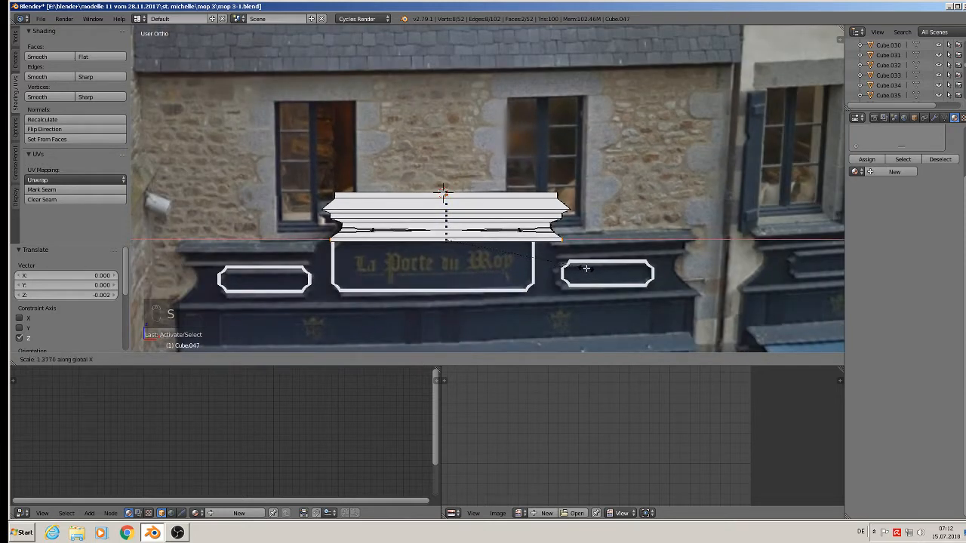
pyautogui.rightClick(706, 295)
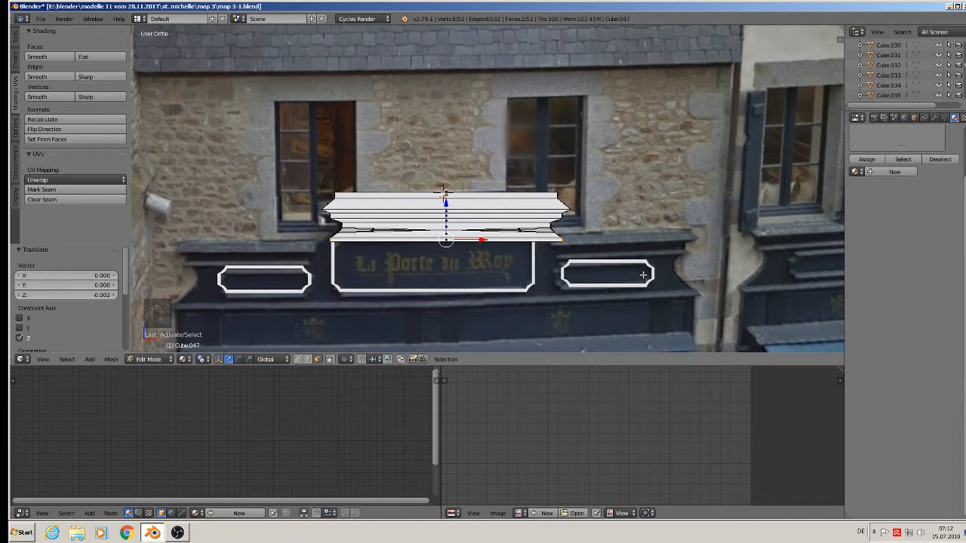
pyautogui.press('g')
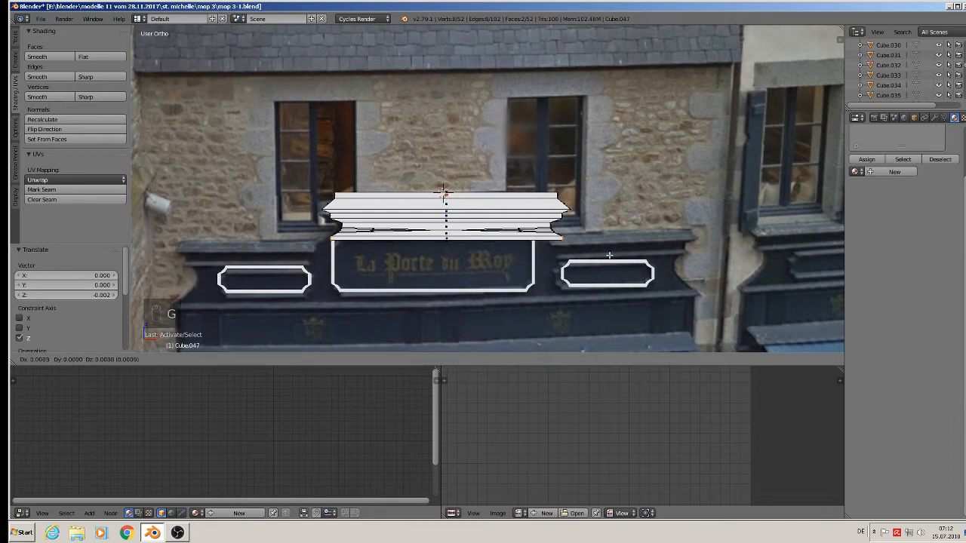
pyautogui.press('x')
pyautogui.rightClick(632, 261)
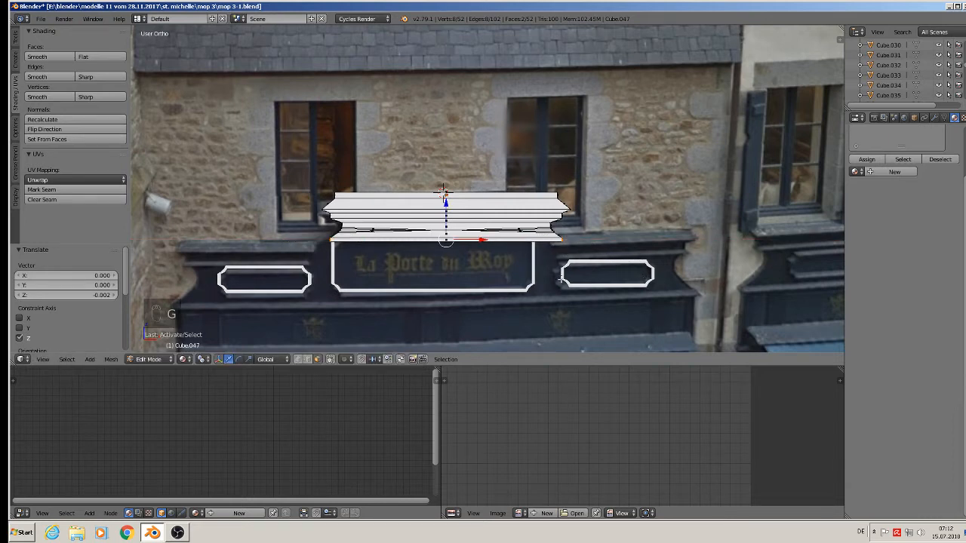
pyautogui.click(203, 360)
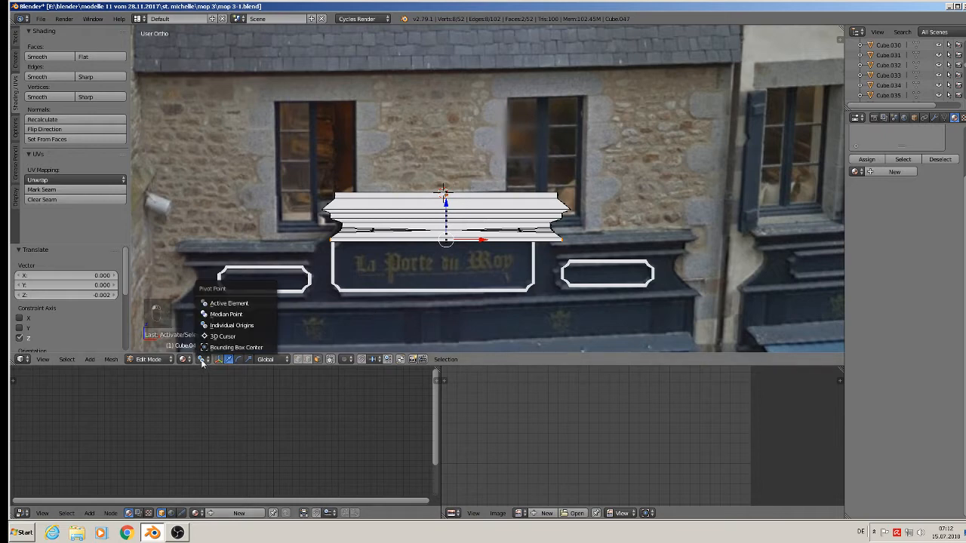
pyautogui.click(222, 318)
pyautogui.scroll(5, 544, 232)
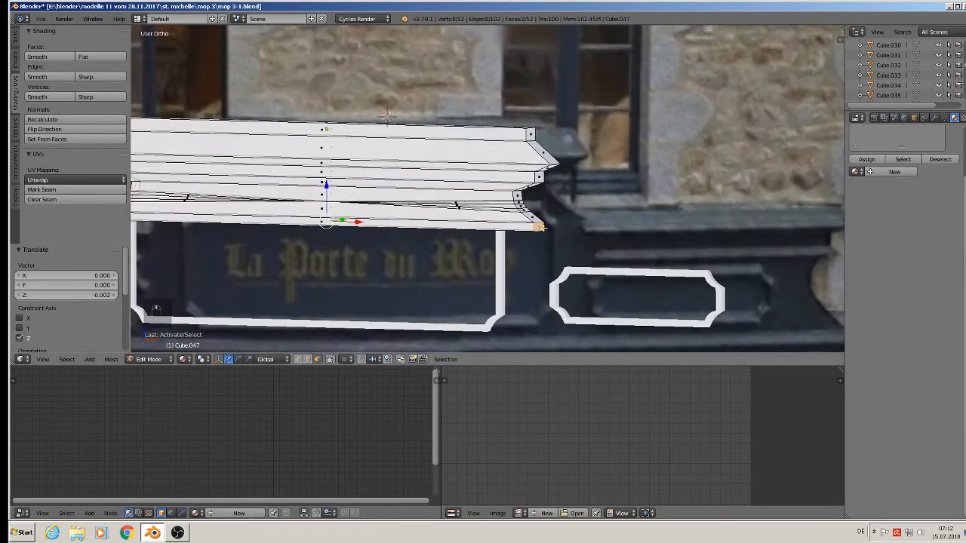
# Extrude the lower strip's right end outward along the top of the sign band.
pyautogui.rightClick(544, 229)
pyautogui.scroll(-2, 545, 233)
pyautogui.press('g')
pyautogui.press('x')
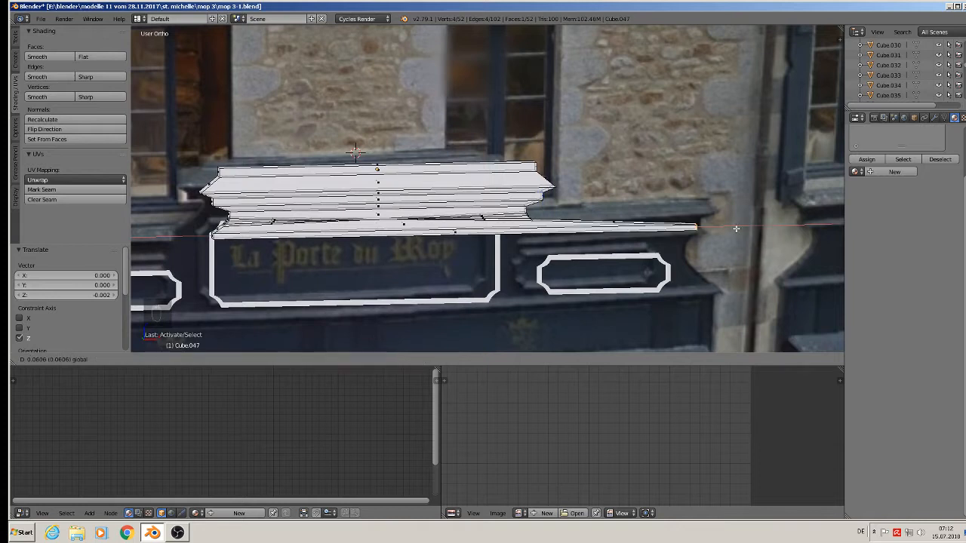
pyautogui.press('Escape')
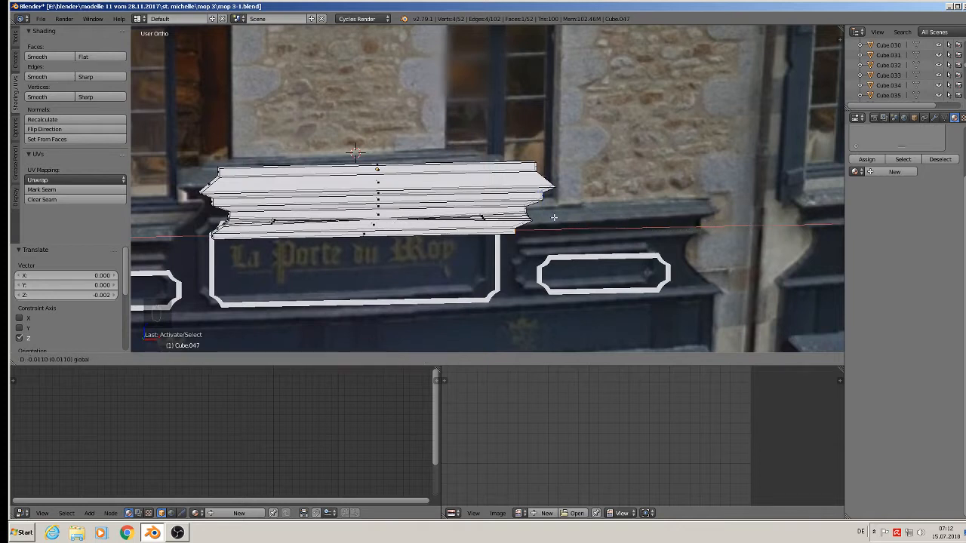
pyautogui.hotkey('ctrl', 'z')
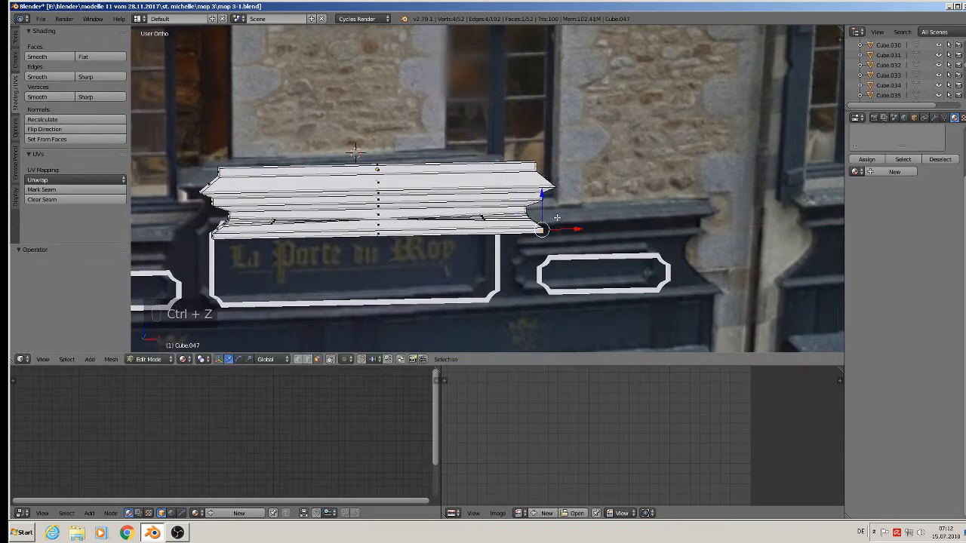
pyautogui.press('e')
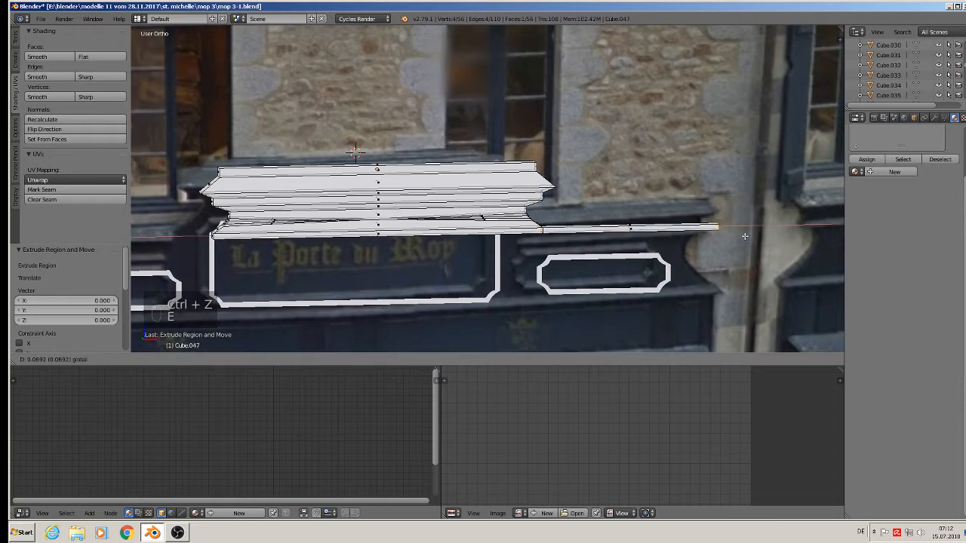
pyautogui.click(745, 236)
# Extrude the lower strip's left end leftward along X across the sign band.
pyautogui.keyDown('shift'); pyautogui.moveTo(641, 261); pyautogui.dragTo(831, 274, button='middle'); pyautogui.keyUp('shift')
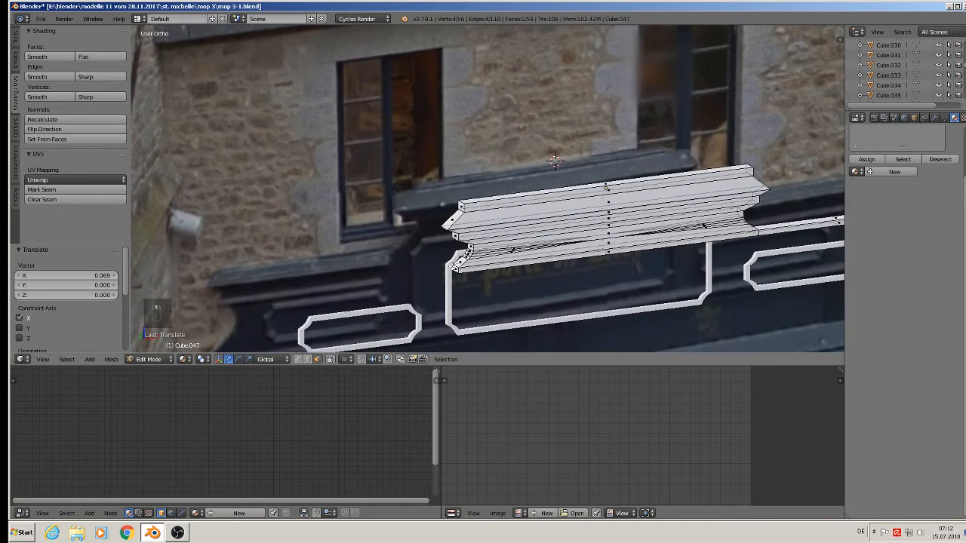
pyautogui.rightClick(455, 266)
pyautogui.moveTo(454, 265); pyautogui.dragTo(422, 268, button='middle')
pyautogui.scroll(-2, 425, 267)
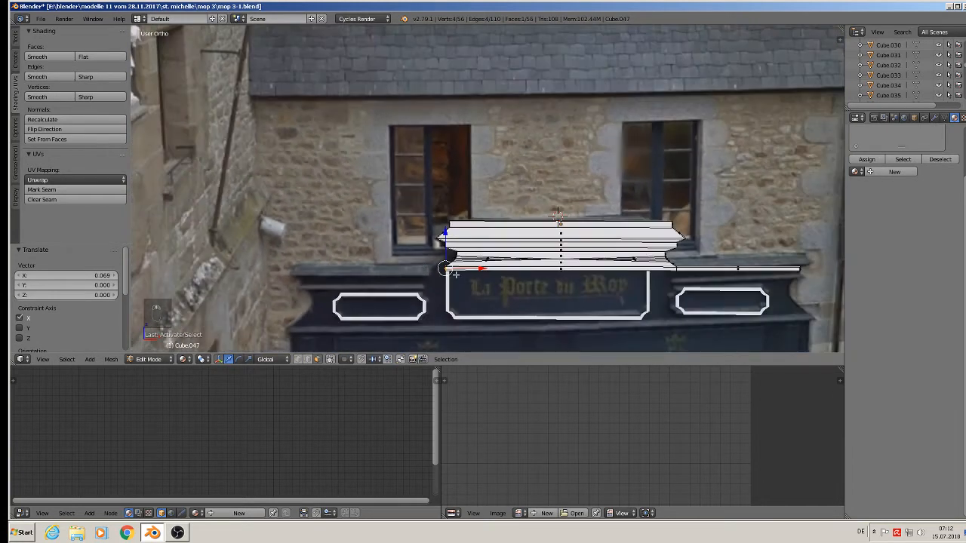
pyautogui.press('e')
pyautogui.press('x')
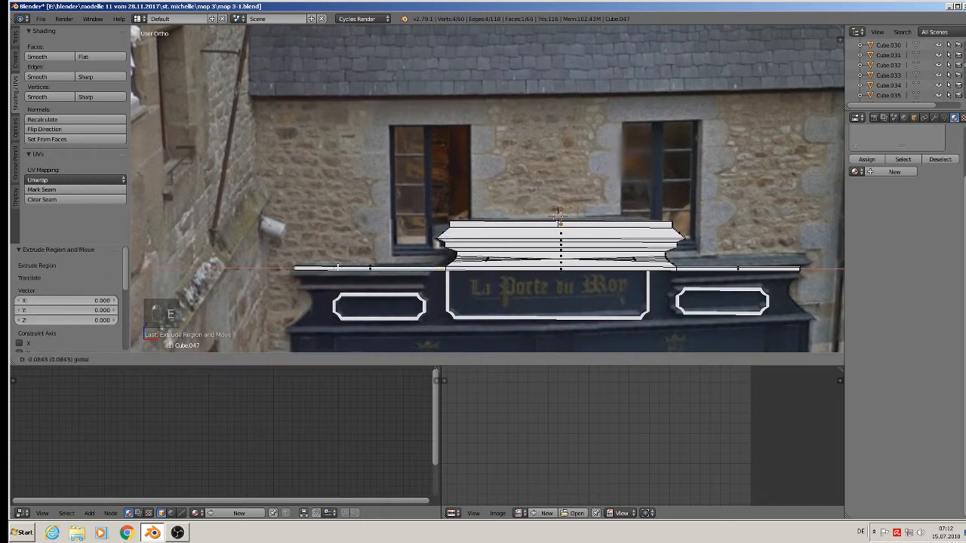
pyautogui.click(333, 267)
# Select the edges of the left bar, central block and right bar segment.
pyautogui.moveTo(537, 294); pyautogui.dragTo(433, 230, button='middle')
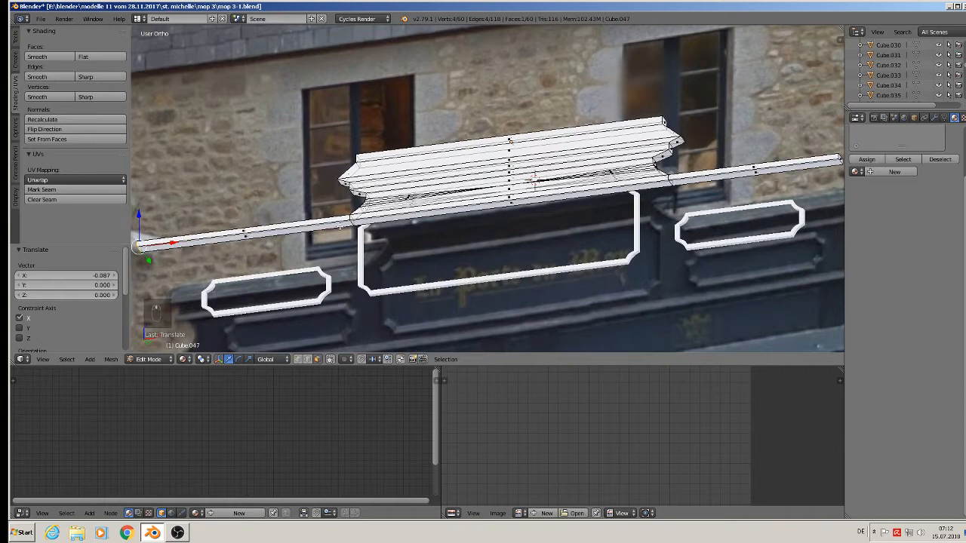
pyautogui.rightClick(242, 236)
pyautogui.rightClick(513, 202)
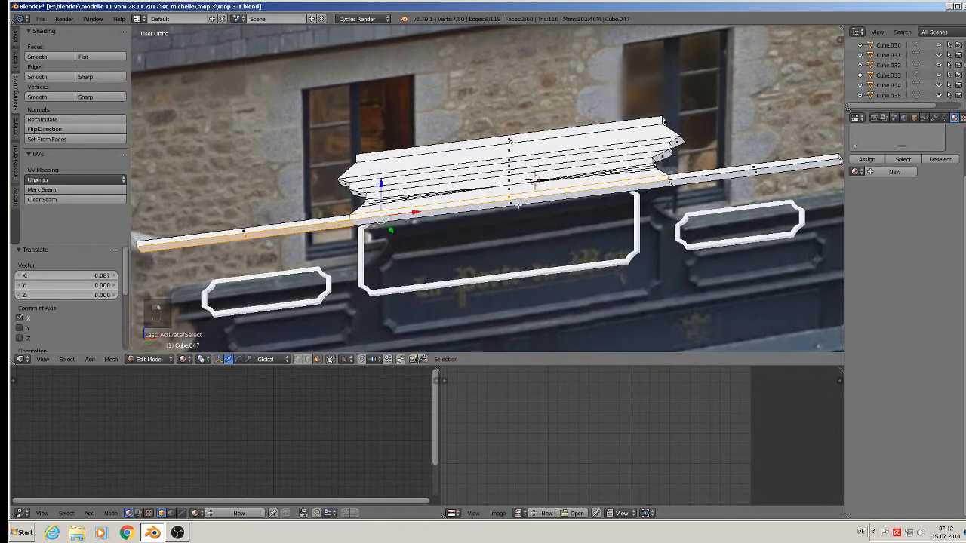
pyautogui.keyDown('shift'); pyautogui.rightClick(377, 230); pyautogui.keyUp('shift')
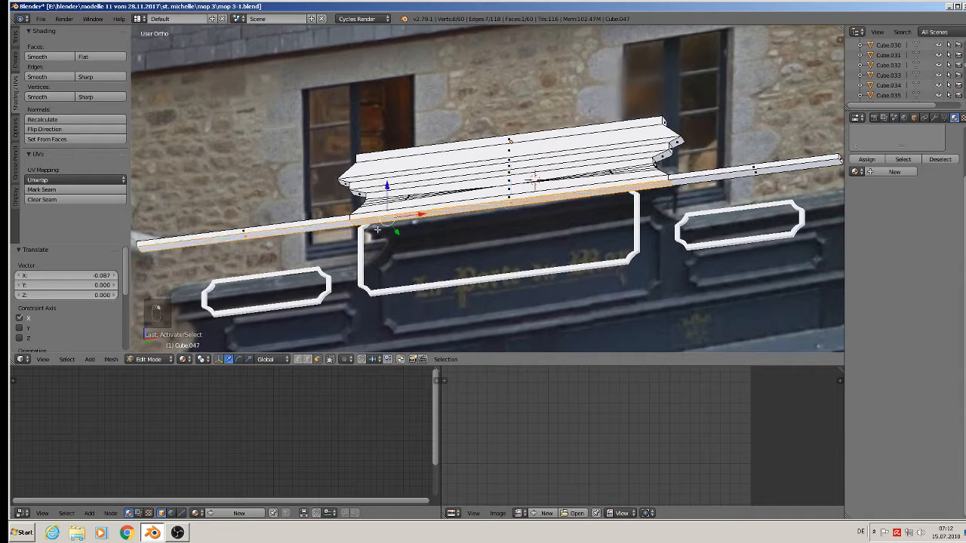
pyautogui.keyDown('shift'); pyautogui.rightClick(753, 180); pyautogui.keyUp('shift')
pyautogui.scroll(-4, 755, 196)
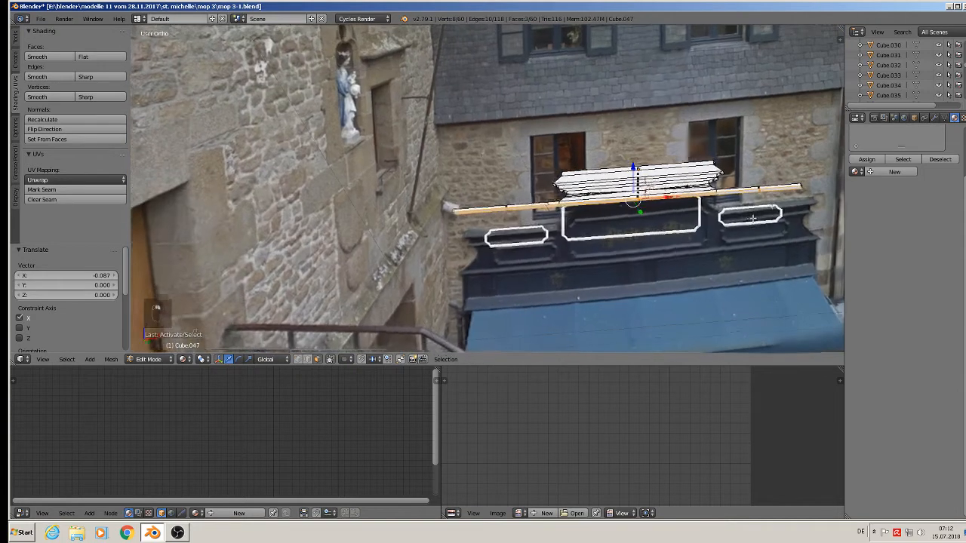
# In front view, extrude the bar faces and lower the new strip slightly.
pyautogui.press('KP_1')
pyautogui.scroll(-3, 679, 197)
pyautogui.scroll(4, 633, 182)
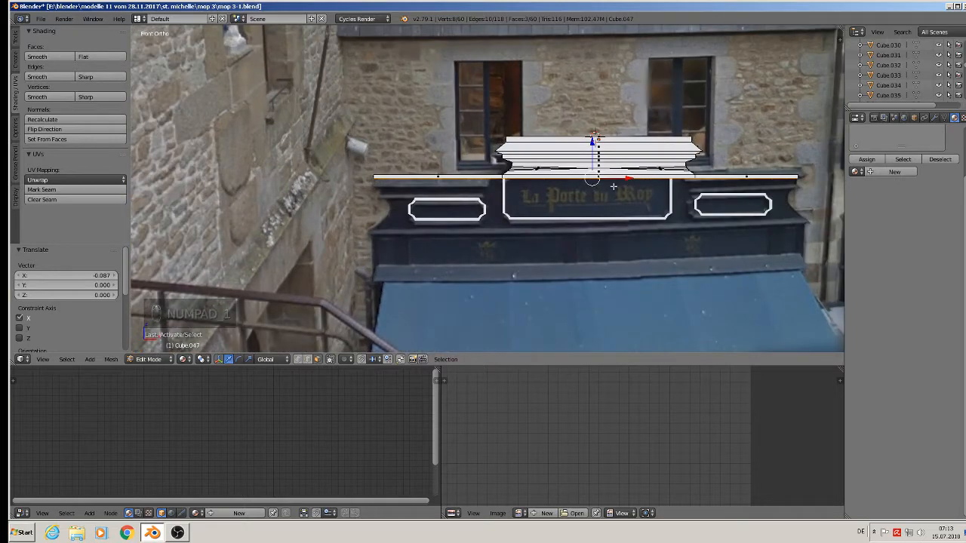
pyautogui.press('e')
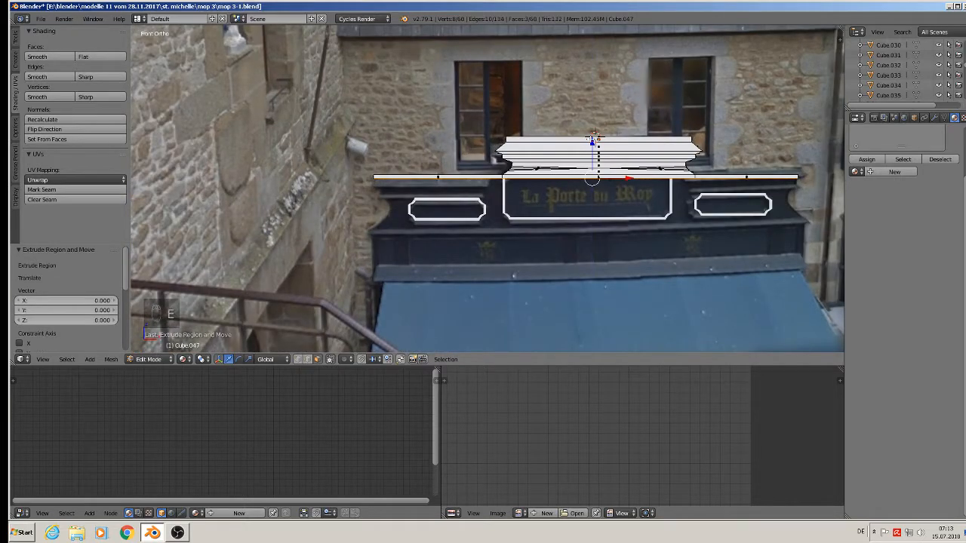
pyautogui.moveTo(593, 140); pyautogui.dragTo(594, 137)
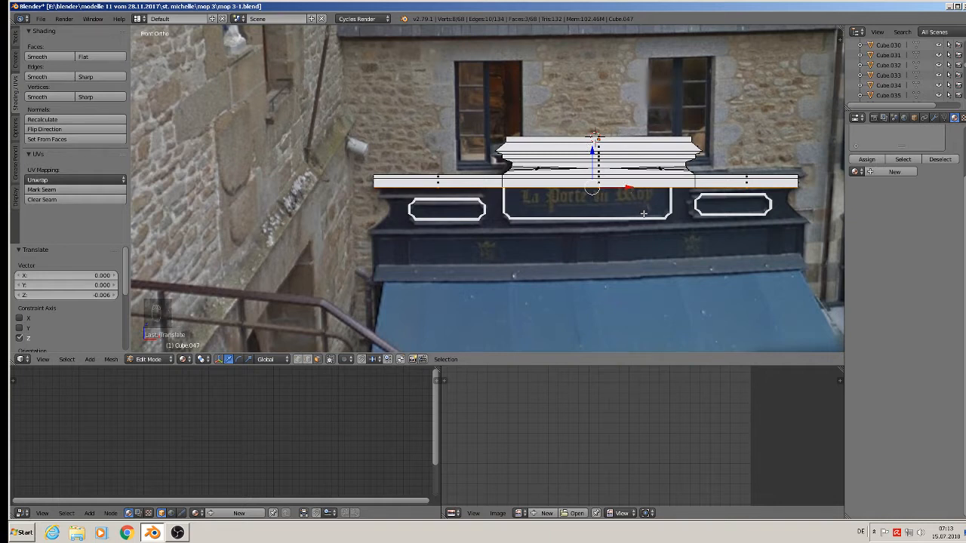
# Extrude the strip again, subdivide it, and narrow it to 0.95 along X.
pyautogui.press('e')
pyautogui.press('w')
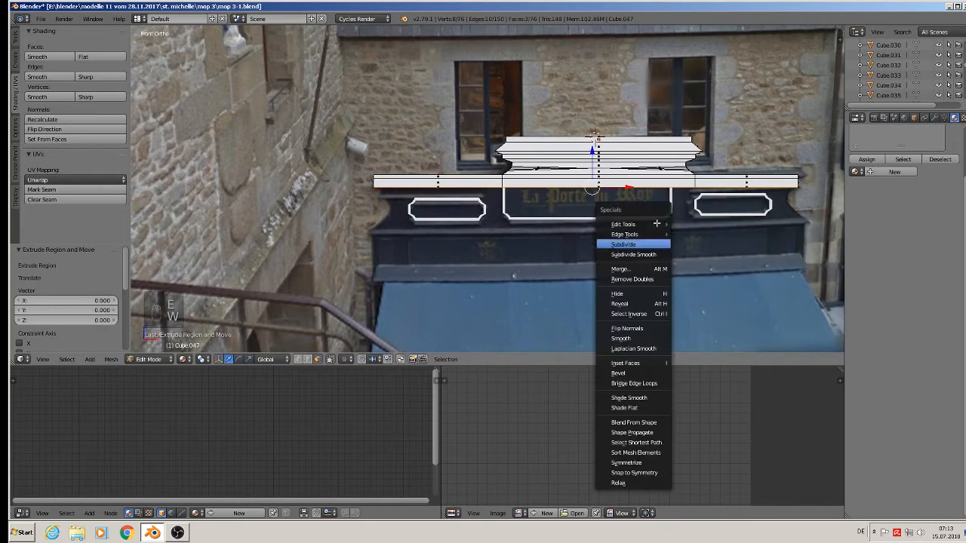
pyautogui.click(655, 223)
pyautogui.press('s')
pyautogui.write('x')
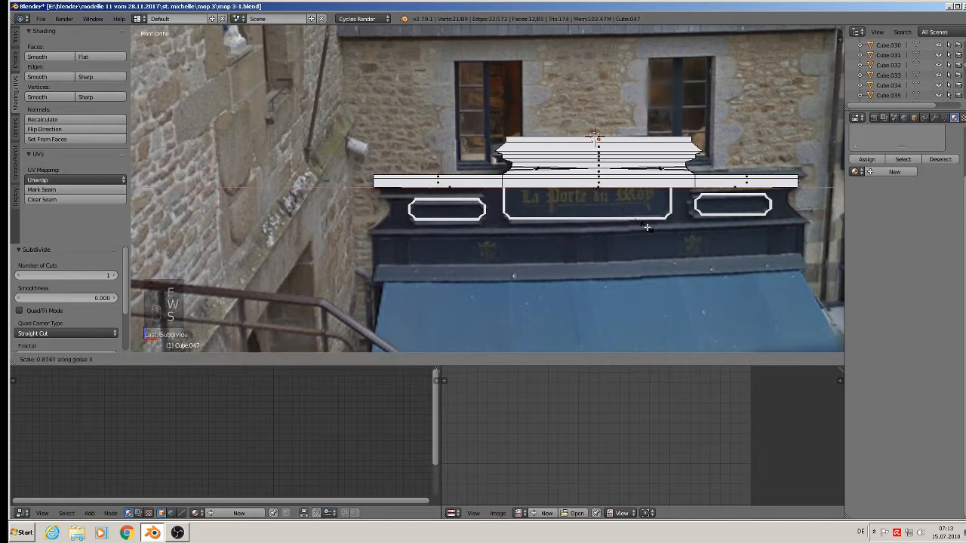
pyautogui.write('0.95')
pyautogui.press('Return')
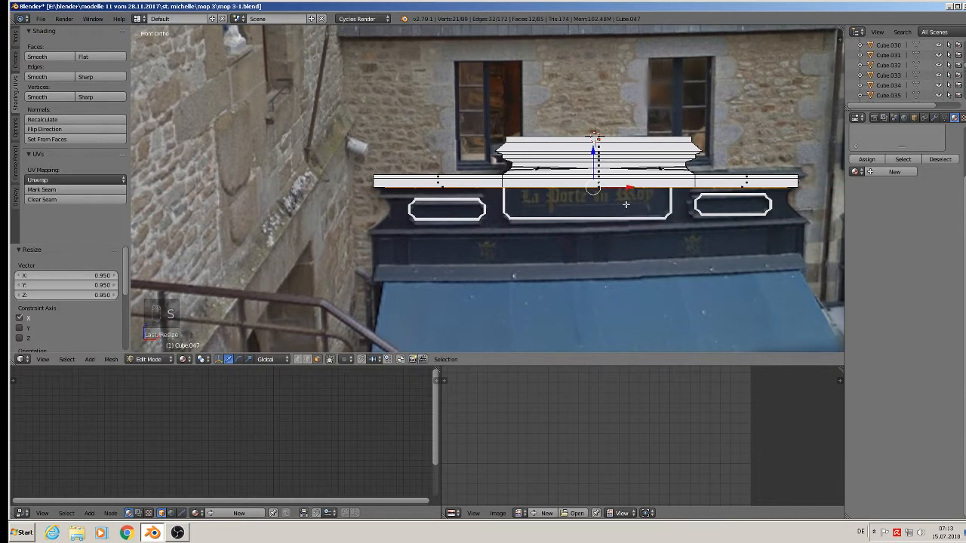
# Extrude further steps below the strip and lower the latest one slightly along Z.
pyautogui.press('e')
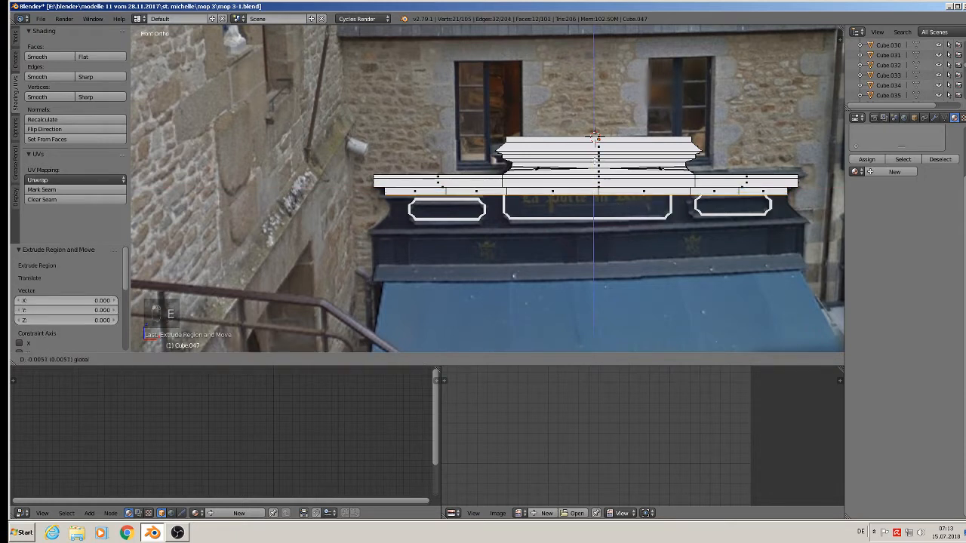
pyautogui.click(632, 231)
pyautogui.press('e')
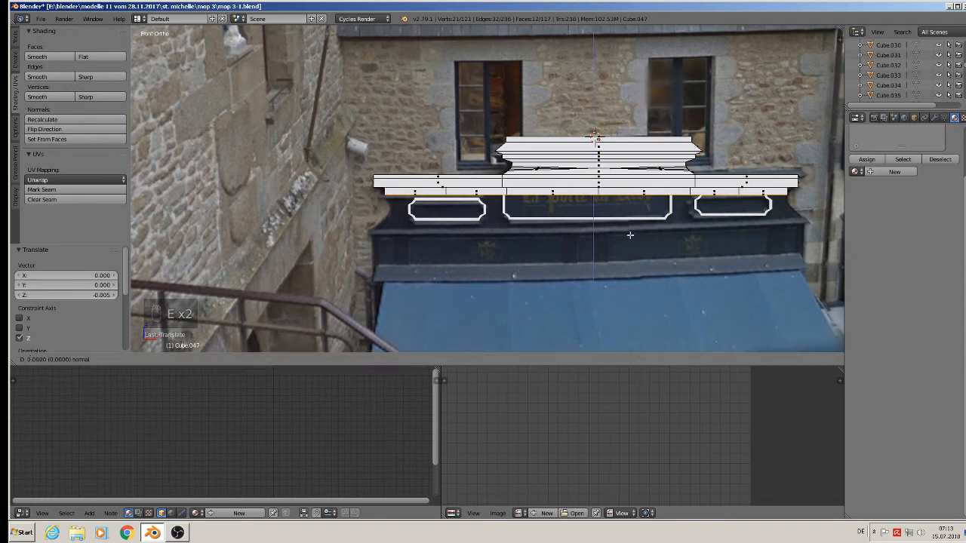
pyautogui.rightClick(629, 233)
pyautogui.press('s')
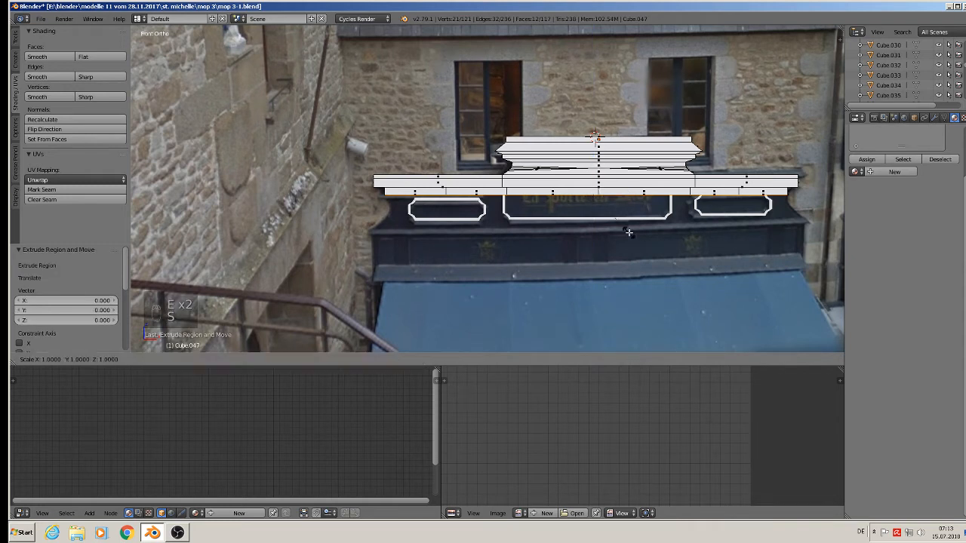
pyautogui.press('x')
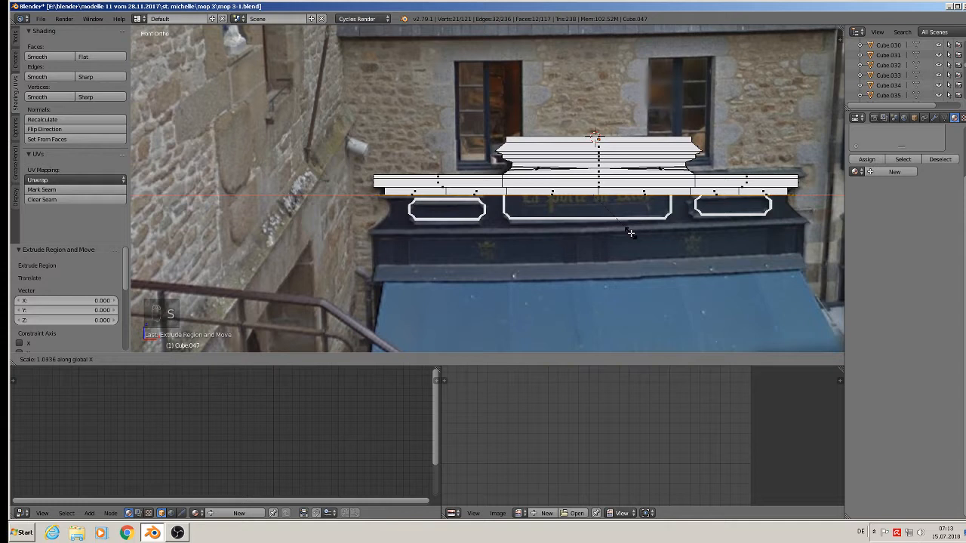
pyautogui.rightClick(631, 233)
pyautogui.press('e')
pyautogui.rightClick(631, 233)
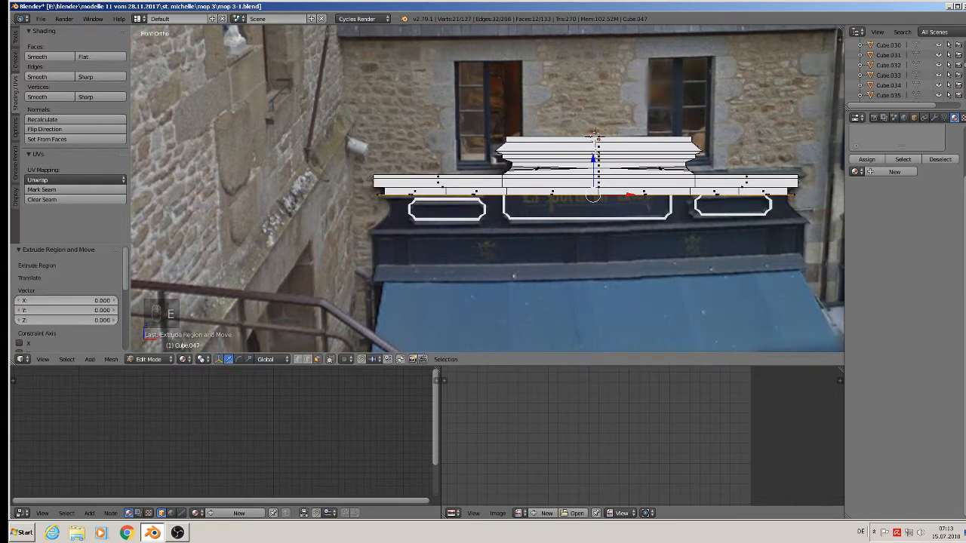
pyautogui.press('g')
pyautogui.press('z')
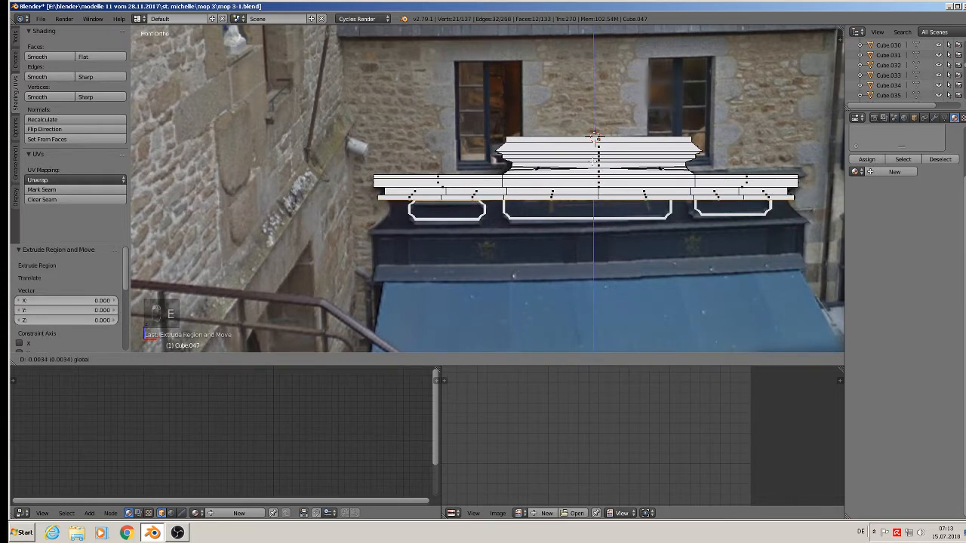
pyautogui.click(595, 137)
# Extrude two more steps straight down, pulling the last faces into a lower band.
pyautogui.press('e')
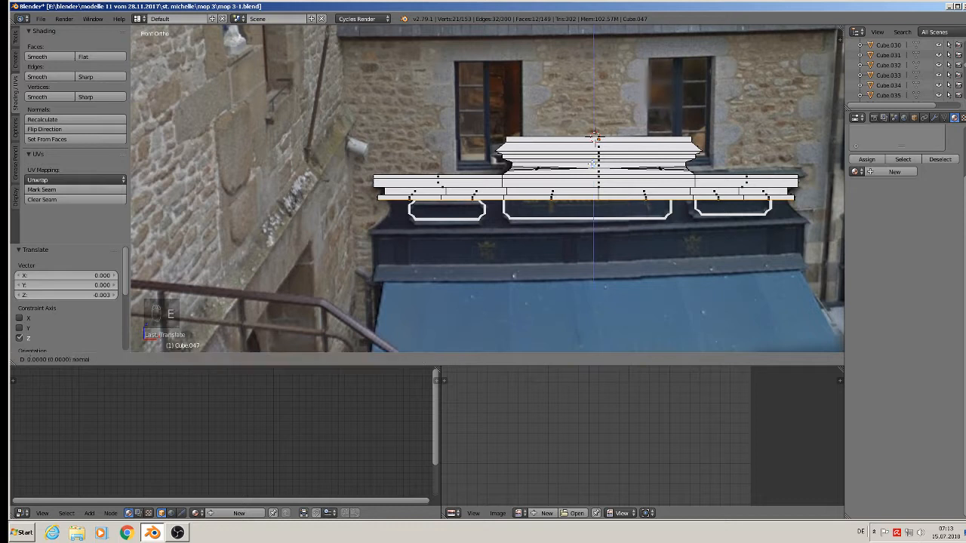
pyautogui.rightClick(593, 163)
pyautogui.press('g')
pyautogui.press('z')
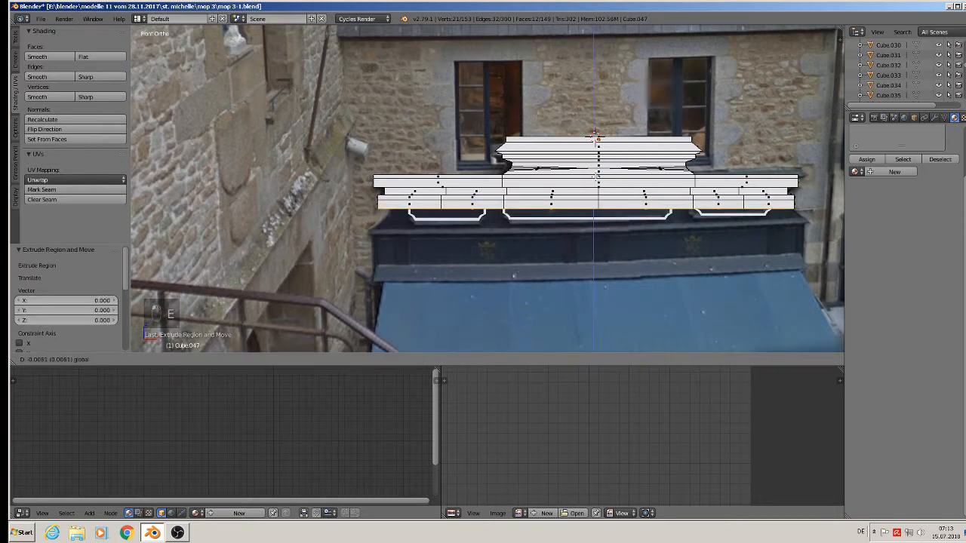
pyautogui.click(630, 231)
pyautogui.press('s')
pyautogui.press('x')
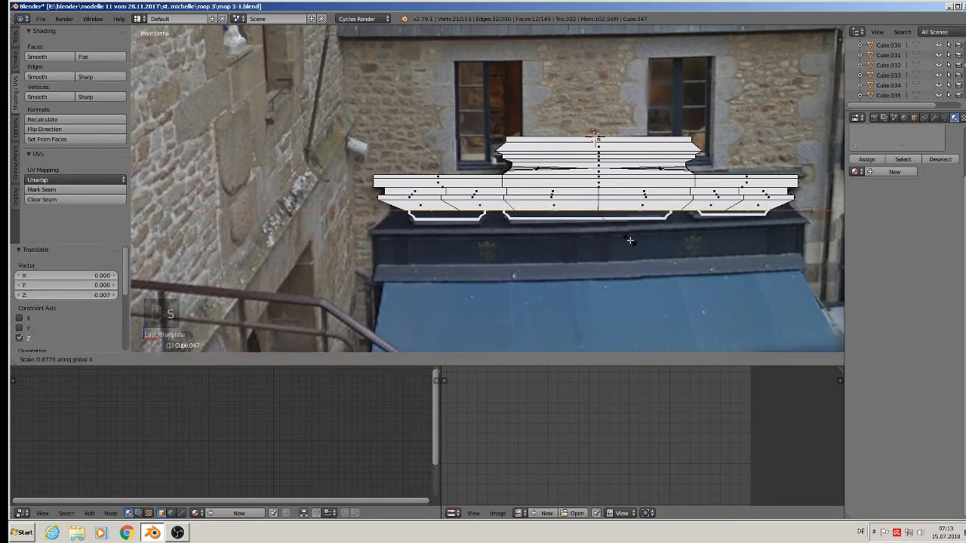
pyautogui.rightClick(633, 239)
pyautogui.press('e')
pyautogui.rightClick(631, 237)
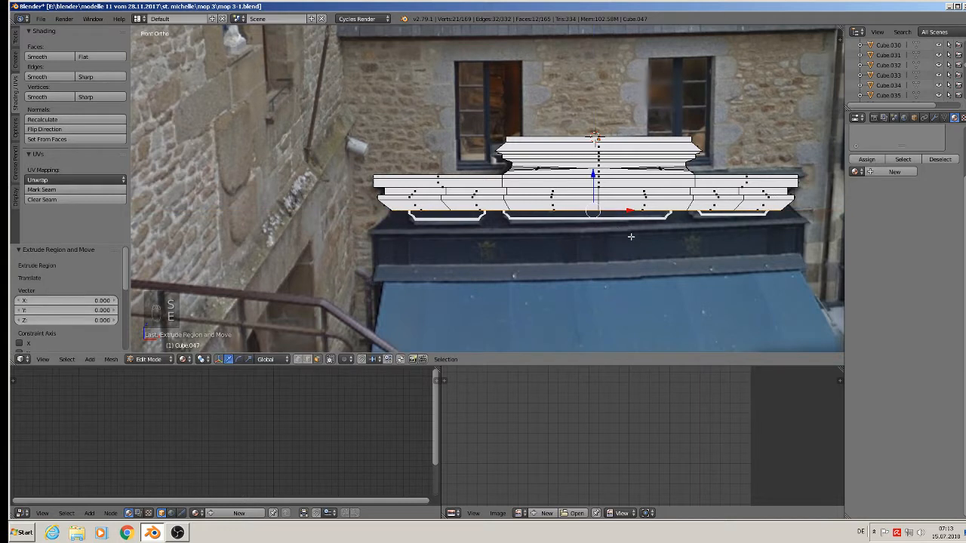
pyautogui.moveTo(595, 178); pyautogui.dragTo(596, 196)
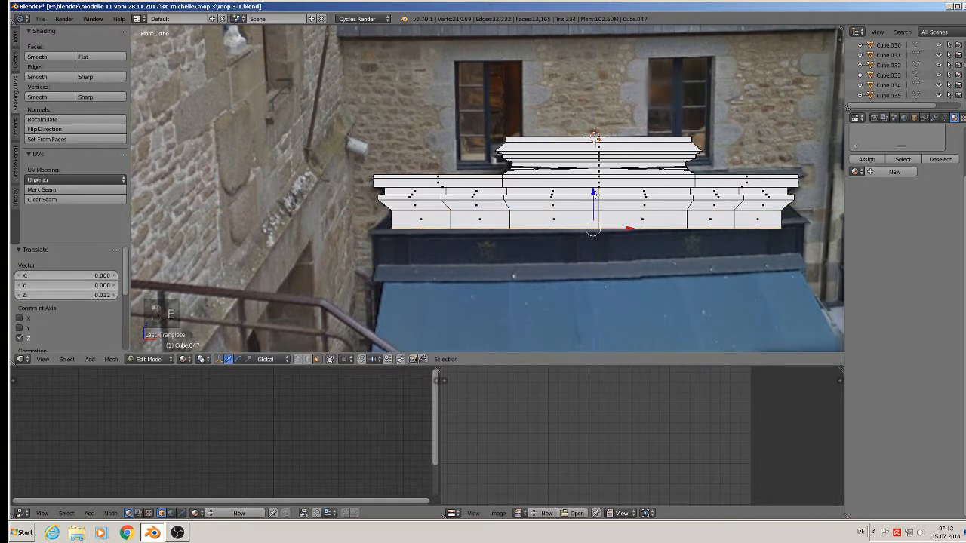
# Widen the bottom faces along X so the lowest band flares out.
pyautogui.press('s')
pyautogui.press('x')
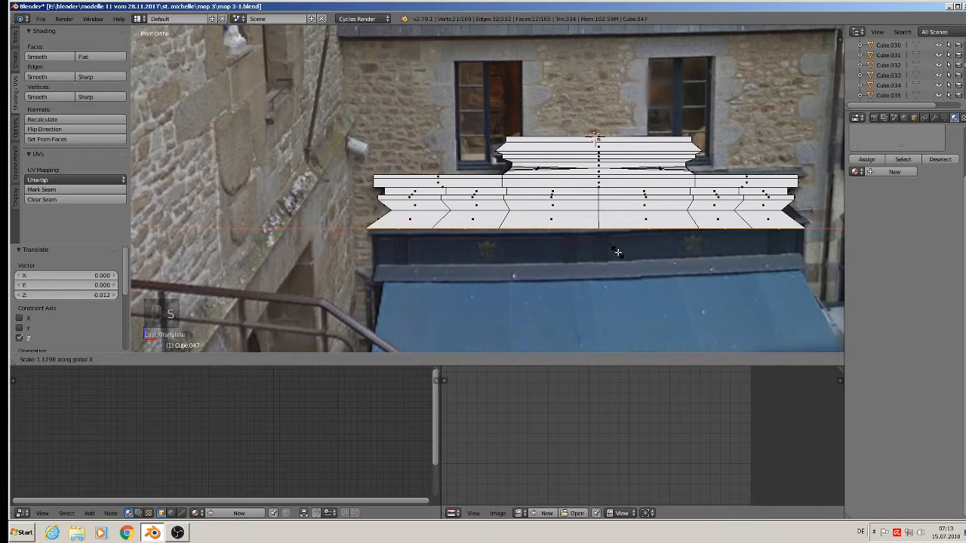
pyautogui.click(616, 251)
pyautogui.scroll(2, 411, 218)
pyautogui.moveTo(412, 217); pyautogui.dragTo(439, 229, button='middle')
pyautogui.scroll(6, 438, 223)
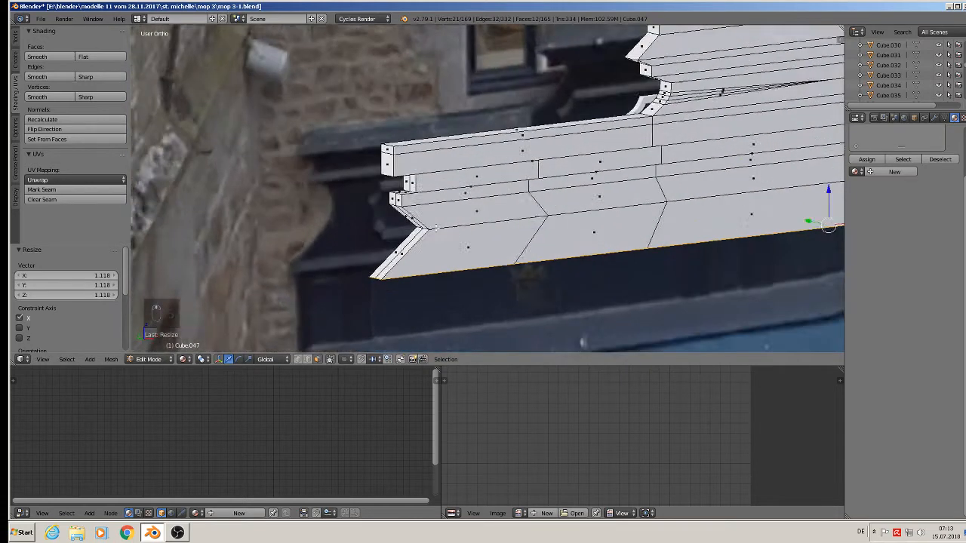
# In edge select, add a loop cut near the left end and straighten it with S X 0.
pyautogui.rightClick(417, 233)
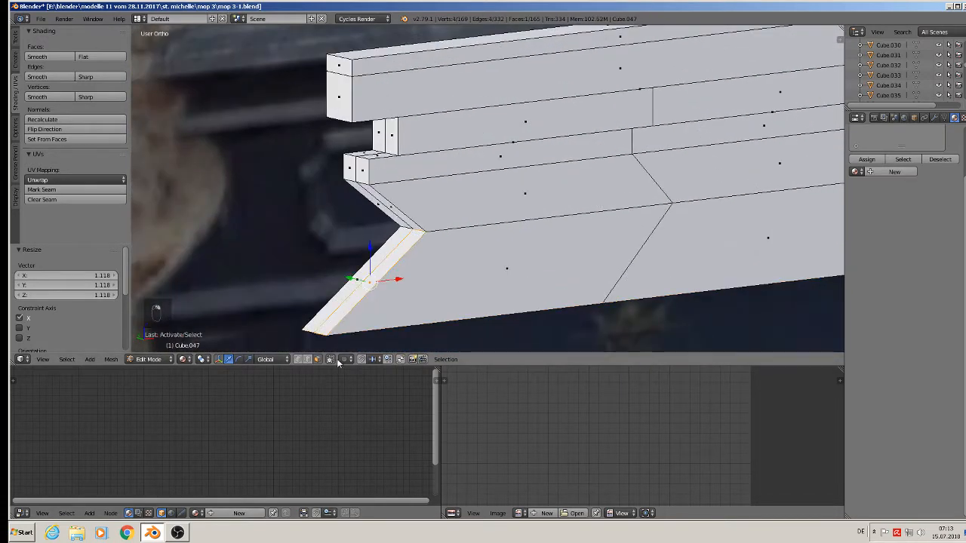
pyautogui.click(307, 360)
pyautogui.moveTo(532, 201); pyautogui.dragTo(535, 185, button='middle')
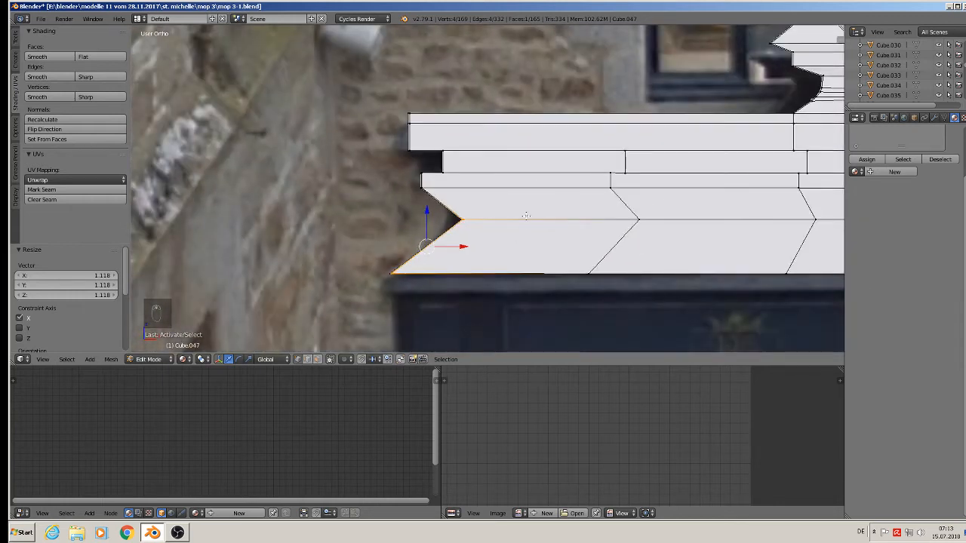
pyautogui.hotkey('ctrl', 'r')
pyautogui.click(541, 236)
pyautogui.rightClick(541, 236)
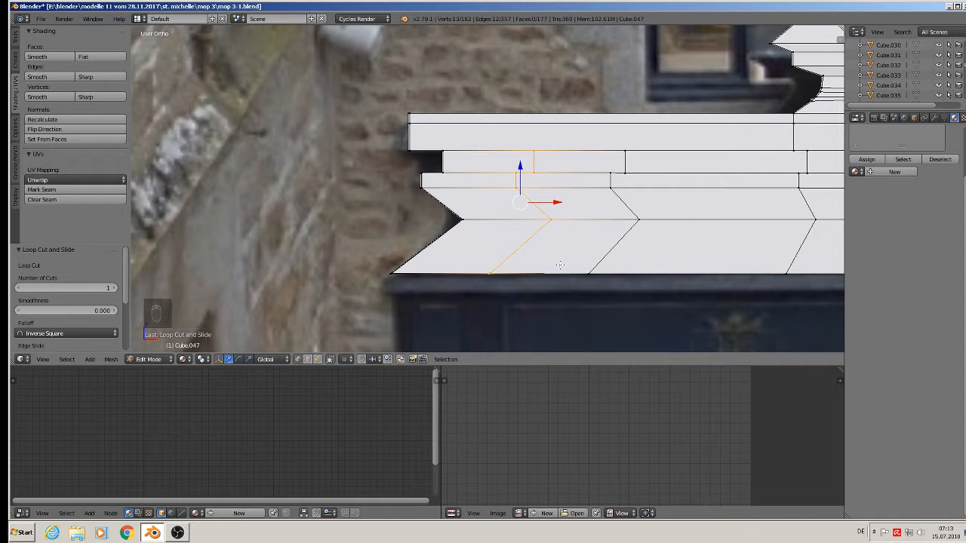
pyautogui.press('s')
pyautogui.press('x')
pyautogui.press('0')
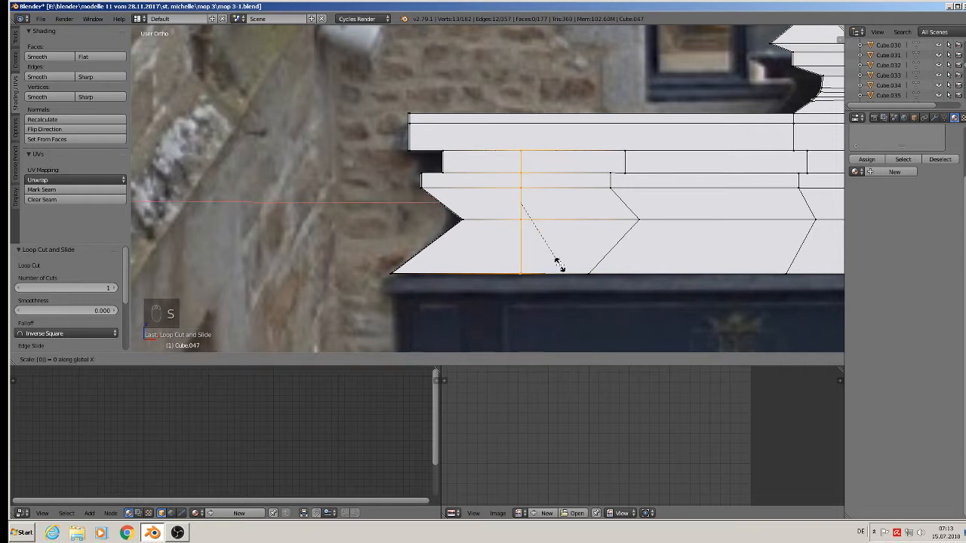
pyautogui.click(557, 262)
# Slide the straightened loop toward the left end and frame the whole cornice.
pyautogui.press('g')
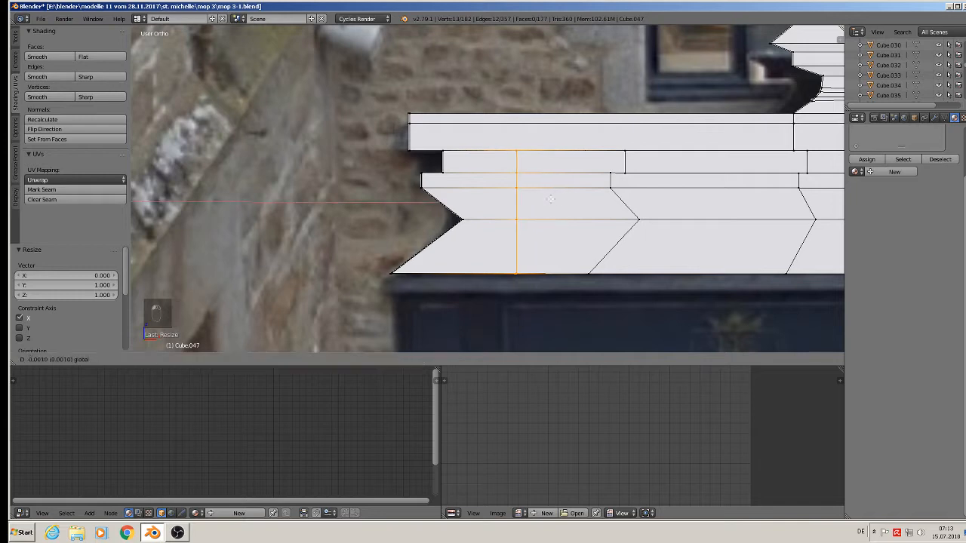
pyautogui.click(510, 196)
pyautogui.scroll(-3, 510, 197)
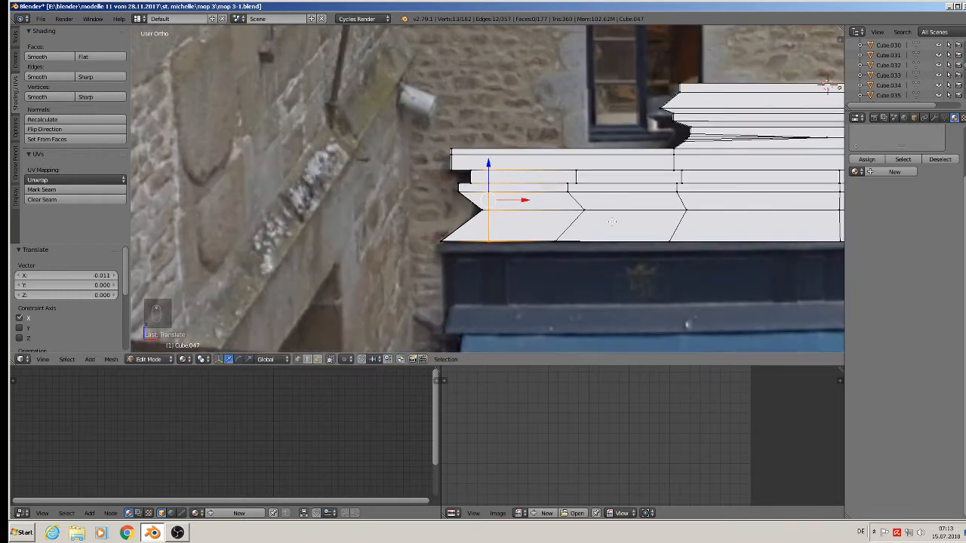
pyautogui.keyDown('shift'); pyautogui.moveTo(641, 237); pyautogui.dragTo(337, 219, button='middle'); pyautogui.keyUp('shift')
pyautogui.scroll(-3, 470, 222)
pyautogui.scroll(1, 656, 201)
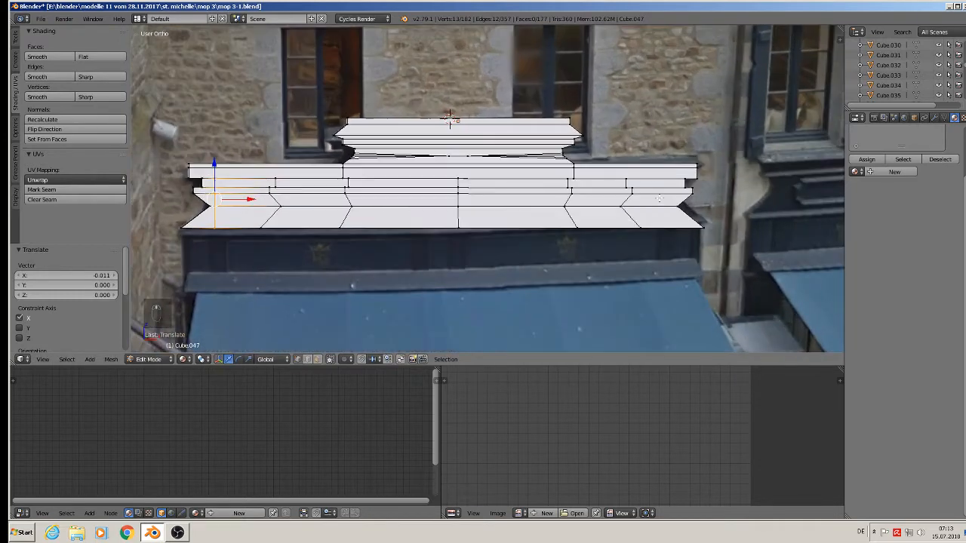
pyautogui.hotkey('ctrl', 'r')
# Place a loop cut near the right end, straighten it with S X 0, and slide it along X.
pyautogui.click(658, 199)
pyautogui.rightClick(659, 199)
pyautogui.press('s')
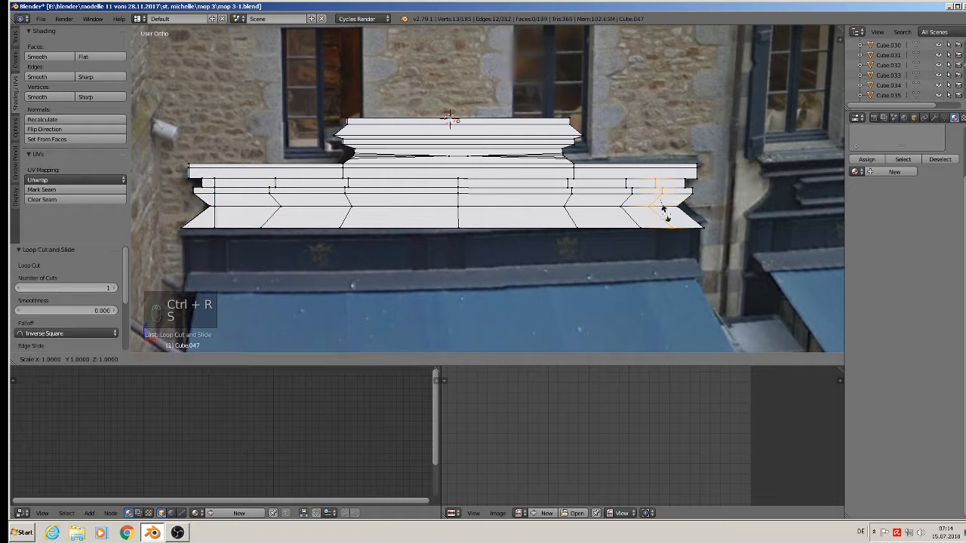
pyautogui.press('x')
pyautogui.press('0')
pyautogui.press('Return')
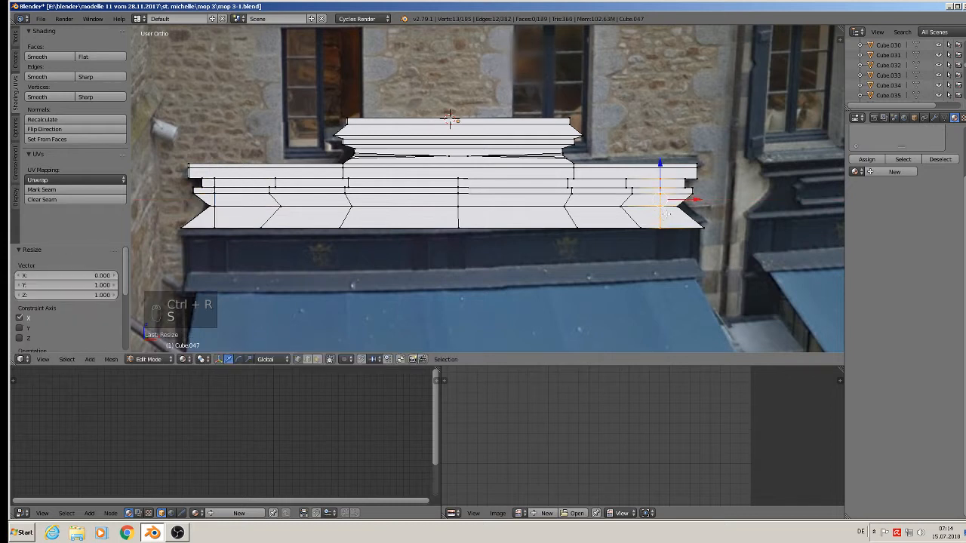
pyautogui.press('g')
pyautogui.press('x')
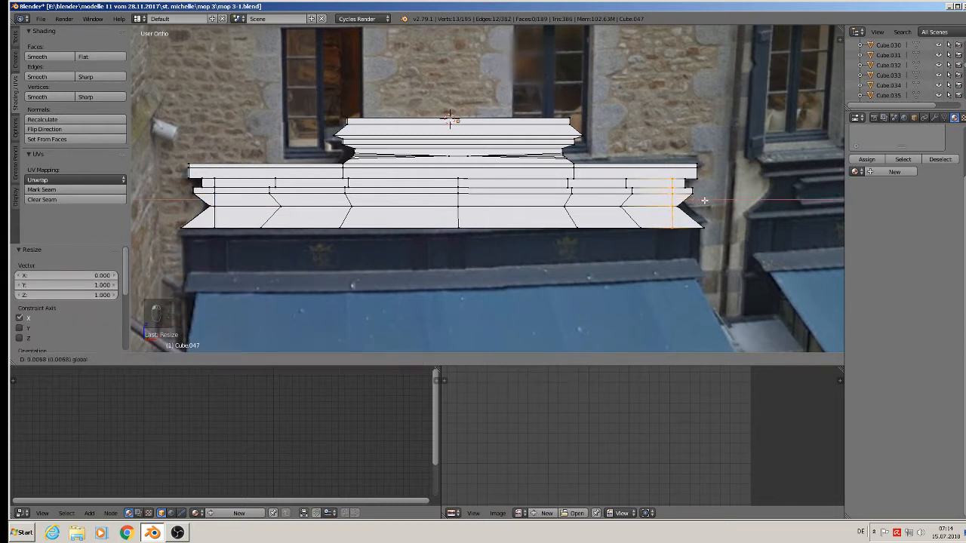
pyautogui.click(704, 201)
# Select the four edges of the right-end notch.
pyautogui.moveTo(704, 201); pyautogui.dragTo(336, 171, button='middle')
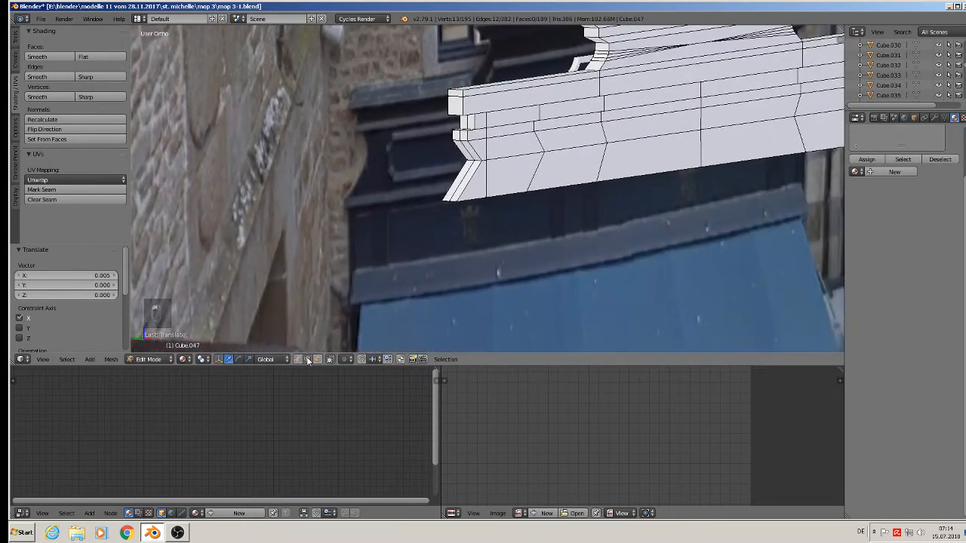
pyautogui.scroll(3, 483, 189)
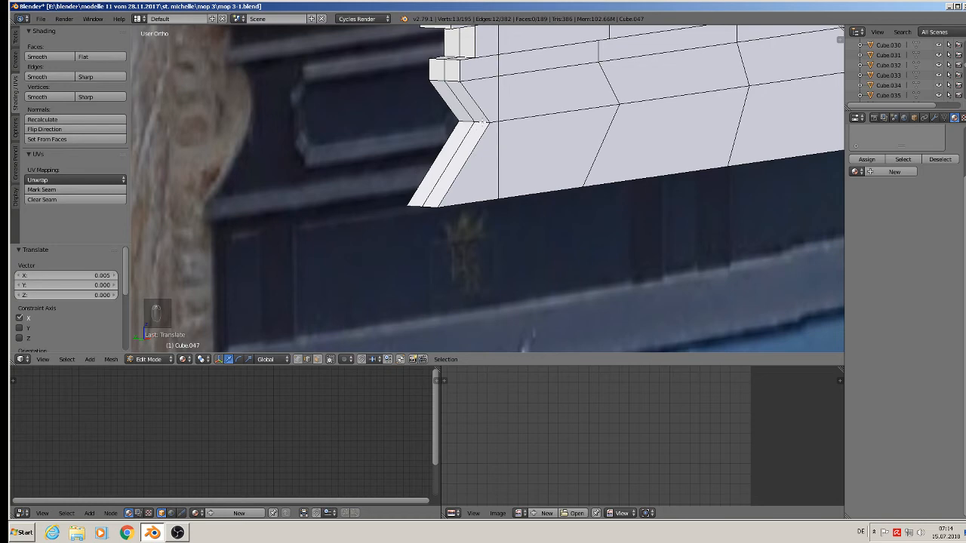
pyautogui.rightClick(480, 123)
pyautogui.keyDown('shift'); pyautogui.rightClick(475, 132); pyautogui.keyUp('shift')
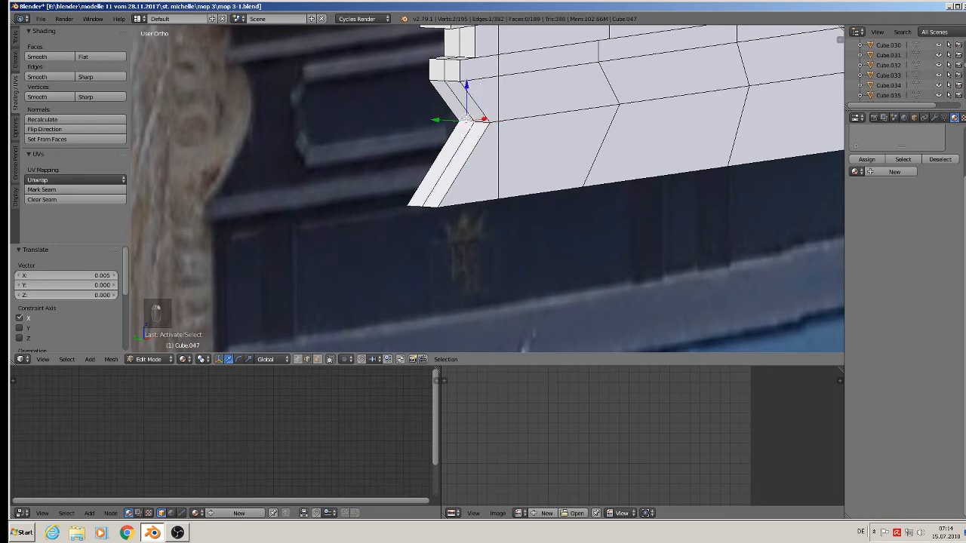
pyautogui.moveTo(500, 148); pyautogui.dragTo(710, 192, button='middle')
pyautogui.scroll(2, 710, 191)
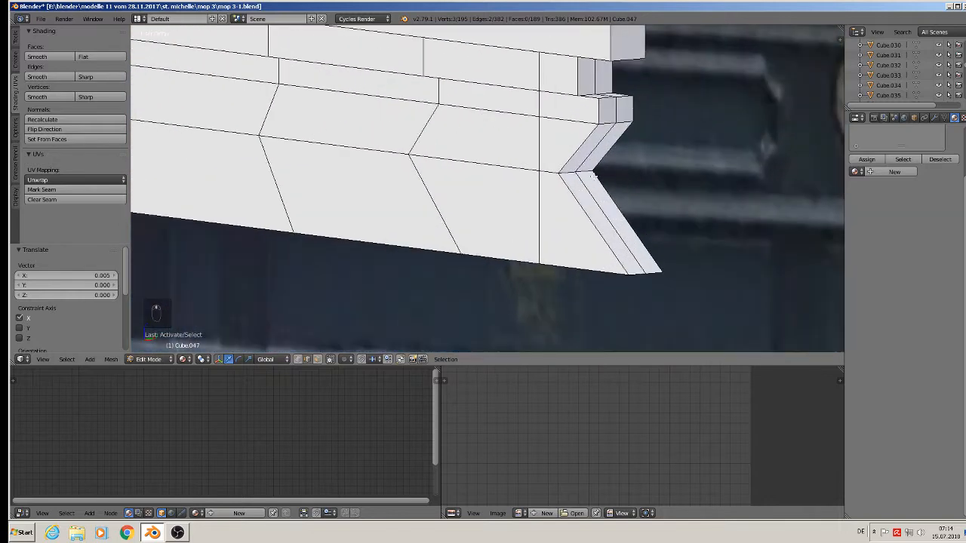
pyautogui.keyDown('shift'); pyautogui.rightClick(583, 168); pyautogui.keyUp('shift')
pyautogui.keyDown('shift'); pyautogui.rightClick(574, 173); pyautogui.keyUp('shift')
pyautogui.scroll(-3, 519, 212)
pyautogui.moveTo(519, 212); pyautogui.dragTo(553, 206, button='middle')
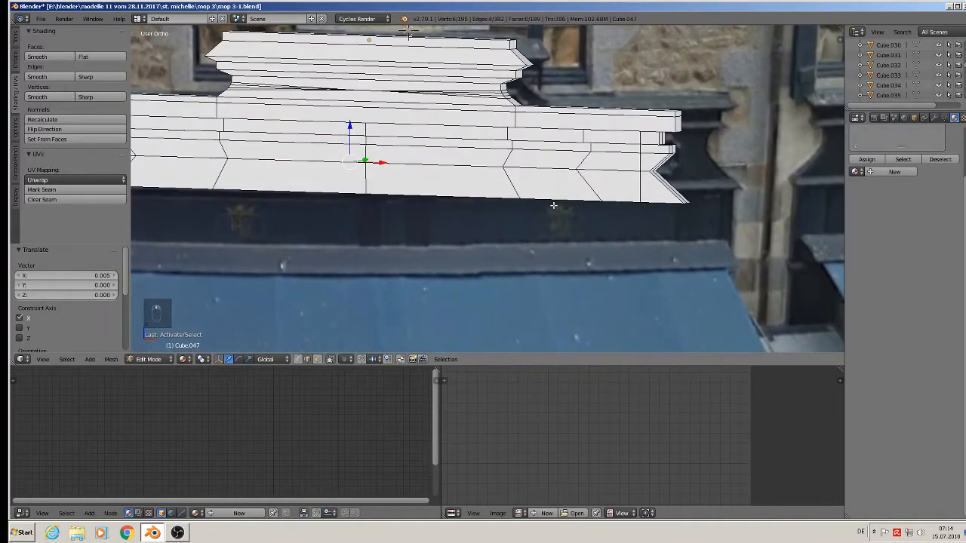
# Bevel the notch edges with 5 segments into a smooth curve.
pyautogui.hotkey('ctrl', 'b')
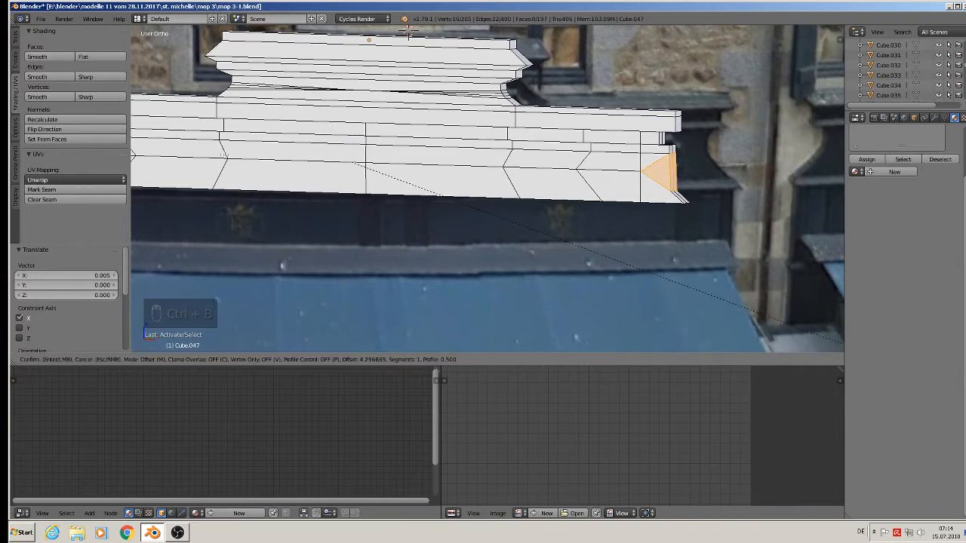
pyautogui.scroll(2, 807, 315)
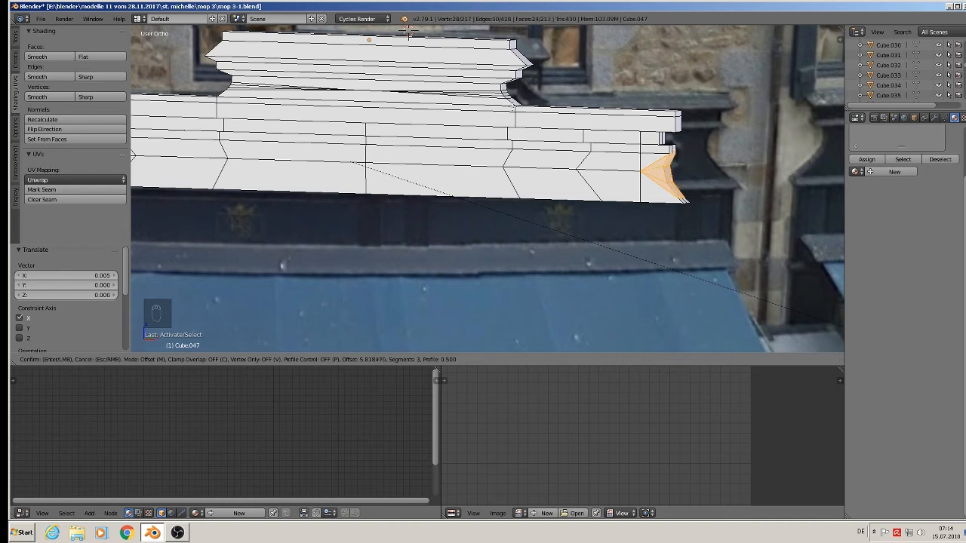
pyautogui.scroll(2, 653, 264)
pyautogui.click(451, 194)
# Inspect the building from above in Object Mode, then return to Edit Mode.
pyautogui.press('Tab')
pyautogui.scroll(-3, 605, 220)
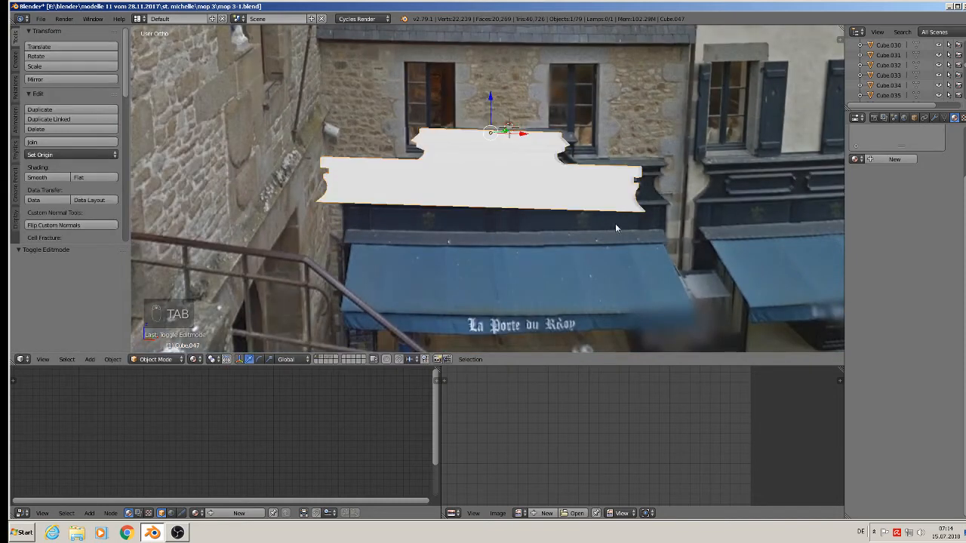
pyautogui.moveTo(673, 225); pyautogui.dragTo(660, 224, button='middle')
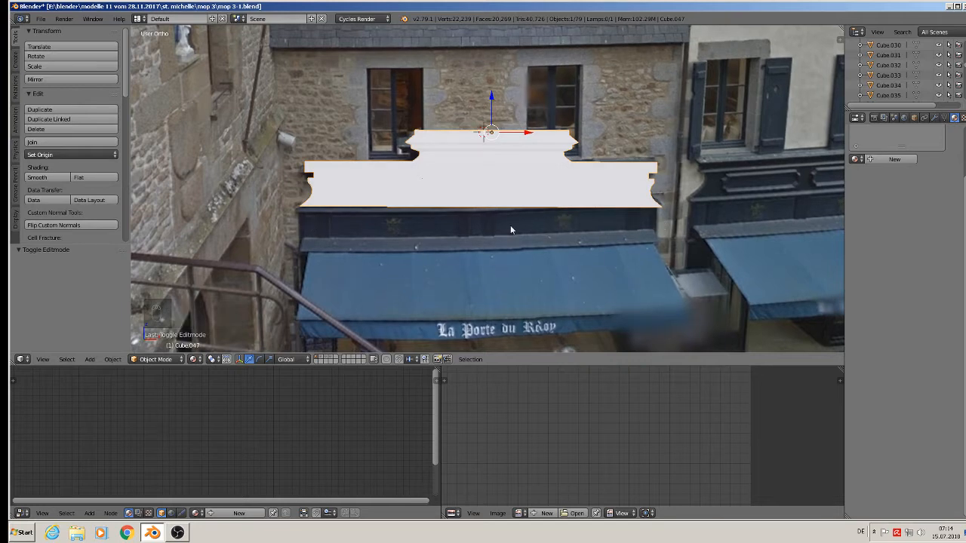
pyautogui.moveTo(510, 229); pyautogui.dragTo(649, 202, button='middle')
pyautogui.press('Tab')
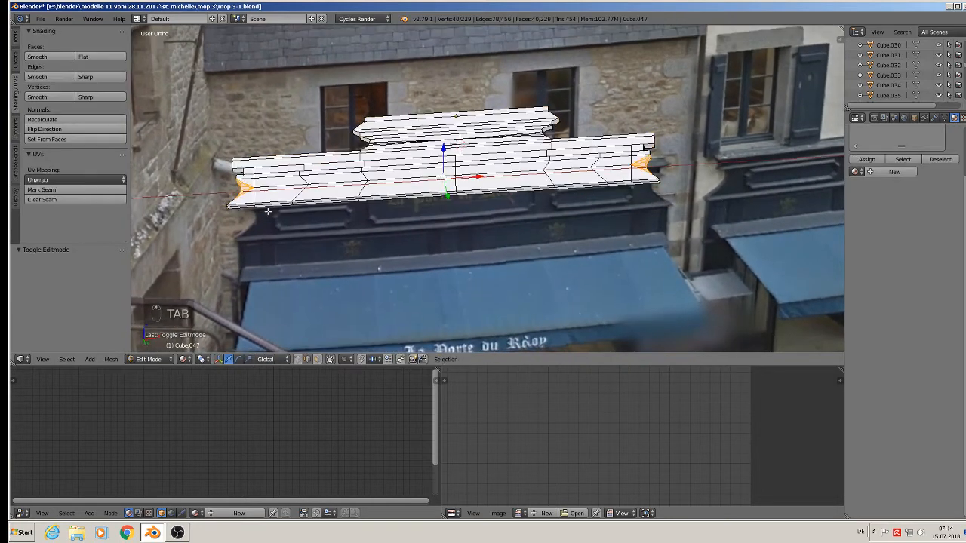
pyautogui.scroll(4, 267, 211)
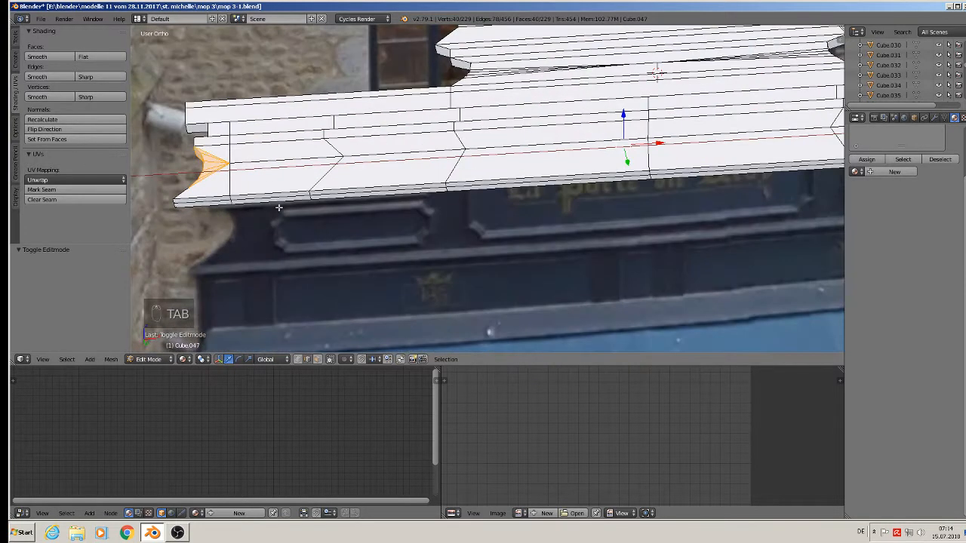
# Select the strip of bottom-edge faces along the full length of the cornice.
pyautogui.click(209, 204)
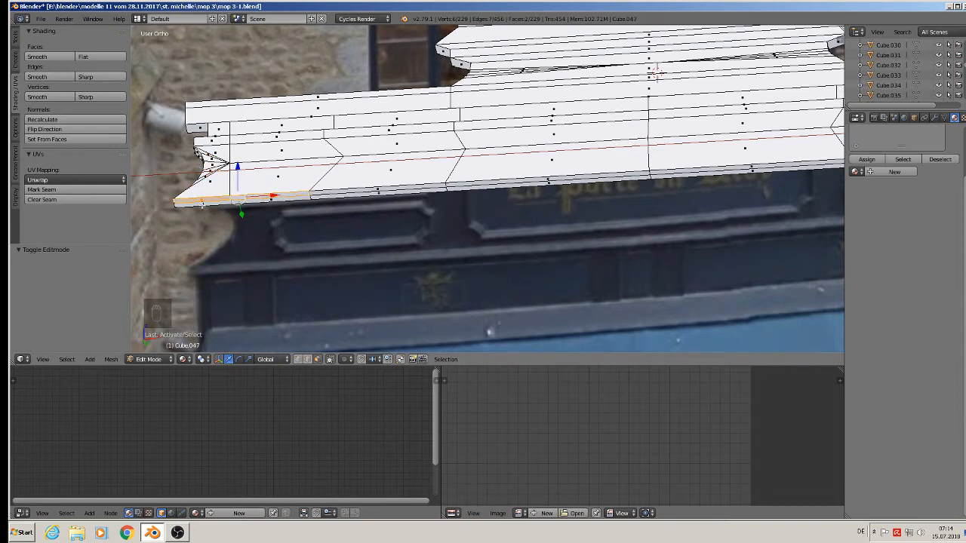
pyautogui.keyDown('shift'); pyautogui.rightClick(202, 205); pyautogui.keyUp('shift')
pyautogui.keyDown('shift'); pyautogui.rightClick(272, 202); pyautogui.keyUp('shift')
pyautogui.keyDown('shift'); pyautogui.rightClick(358, 194); pyautogui.keyUp('shift')
pyautogui.keyDown('shift'); pyautogui.rightClick(364, 189); pyautogui.keyUp('shift')
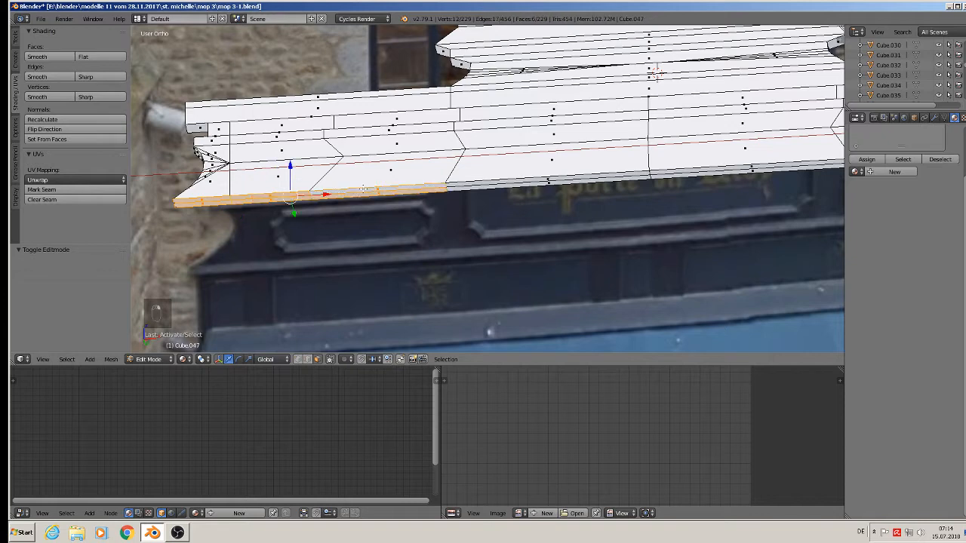
pyautogui.keyDown('shift'); pyautogui.rightClick(541, 180); pyautogui.keyUp('shift')
pyautogui.keyDown('shift'); pyautogui.rightClick(547, 184); pyautogui.keyUp('shift')
pyautogui.keyDown('shift'); pyautogui.rightClick(737, 174); pyautogui.keyUp('shift')
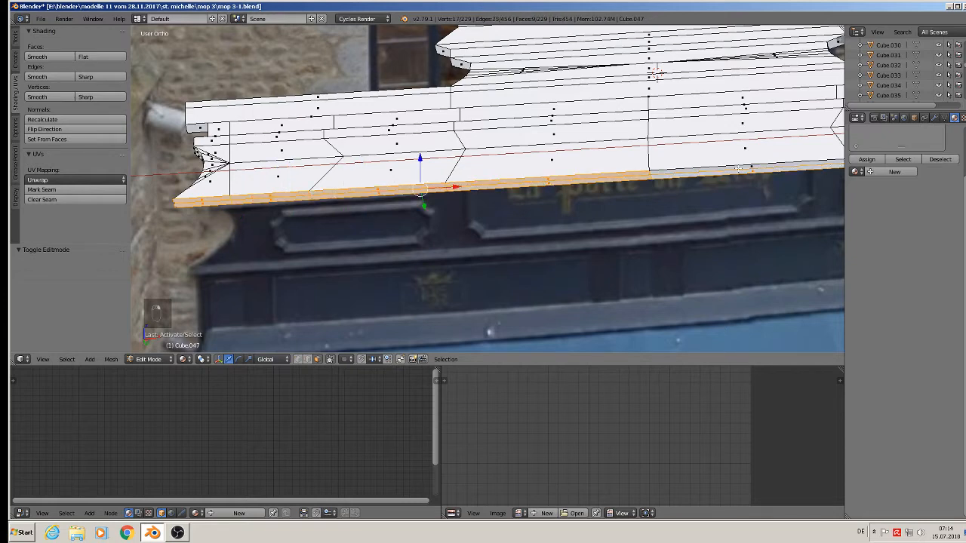
pyautogui.keyDown('shift'); pyautogui.rightClick(738, 168); pyautogui.keyUp('shift')
pyautogui.keyDown('shift'); pyautogui.moveTo(790, 185); pyautogui.dragTo(434, 201, button='middle'); pyautogui.keyUp('shift')
pyautogui.keyDown('shift'); pyautogui.rightClick(560, 177); pyautogui.keyUp('shift')
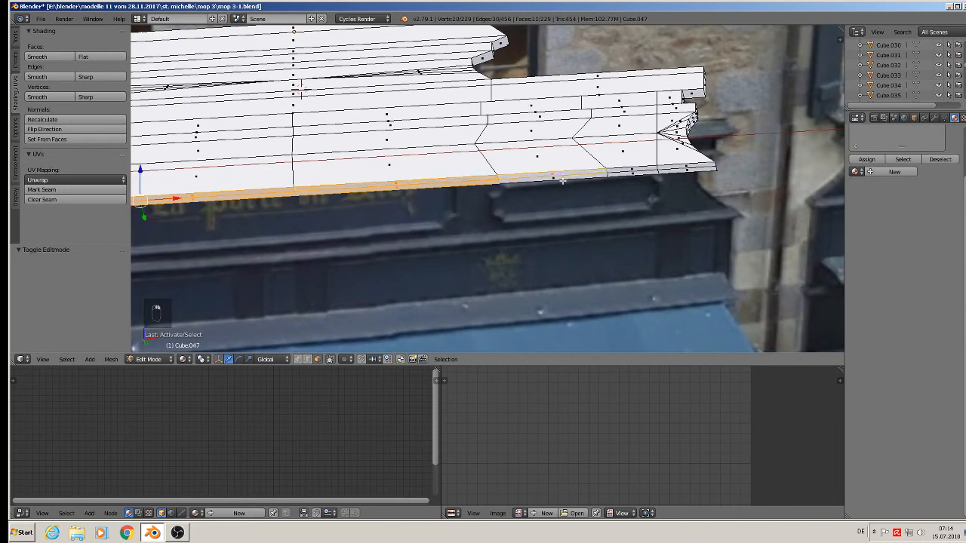
pyautogui.keyDown('shift'); pyautogui.rightClick(583, 179); pyautogui.keyUp('shift')
pyautogui.keyDown('shift'); pyautogui.rightClick(632, 172); pyautogui.keyUp('shift')
pyautogui.keyDown('shift'); pyautogui.rightClick(655, 172); pyautogui.keyUp('shift')
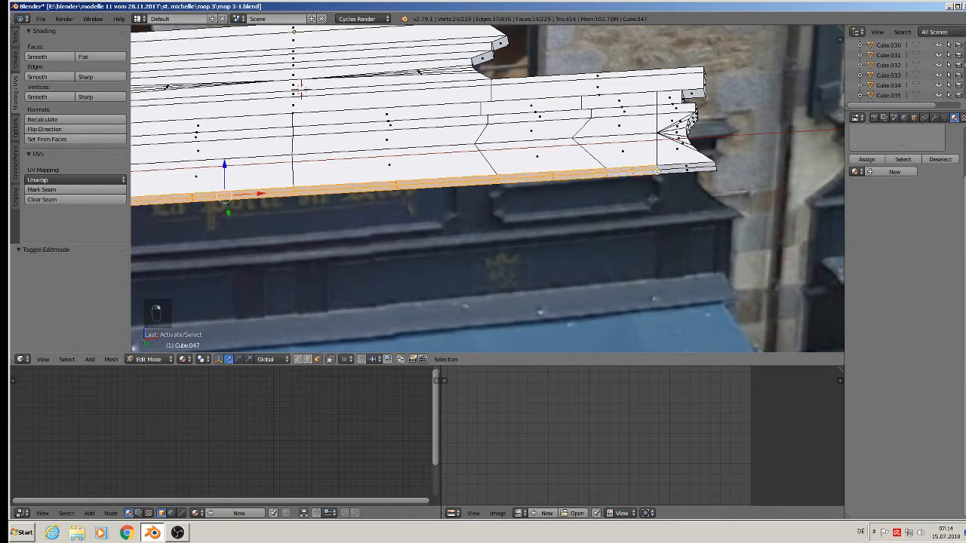
pyautogui.keyDown('shift'); pyautogui.rightClick(684, 169); pyautogui.keyUp('shift')
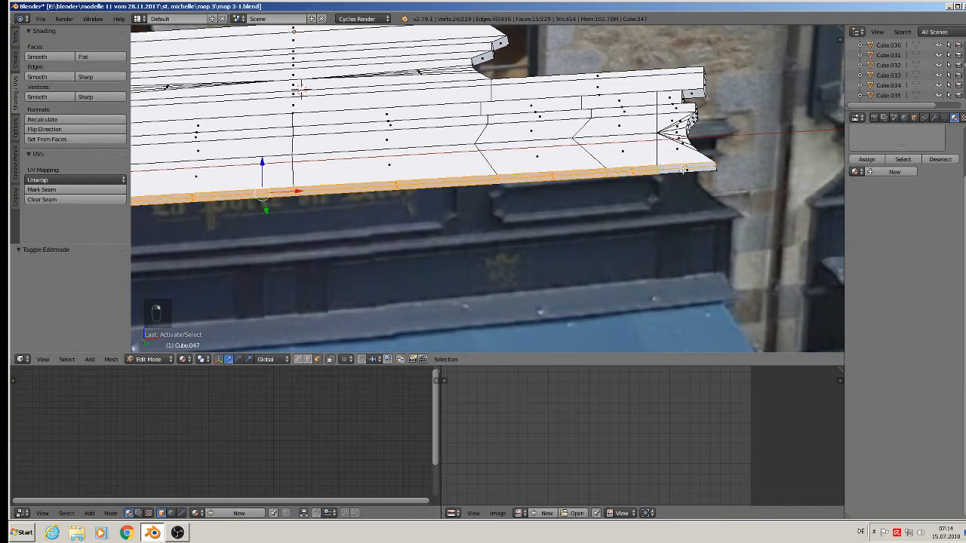
pyautogui.keyDown('shift'); pyautogui.rightClick(680, 173); pyautogui.keyUp('shift')
# Extrude the selected bottom faces downward into a deeper flat band.
pyautogui.press('KP_7')
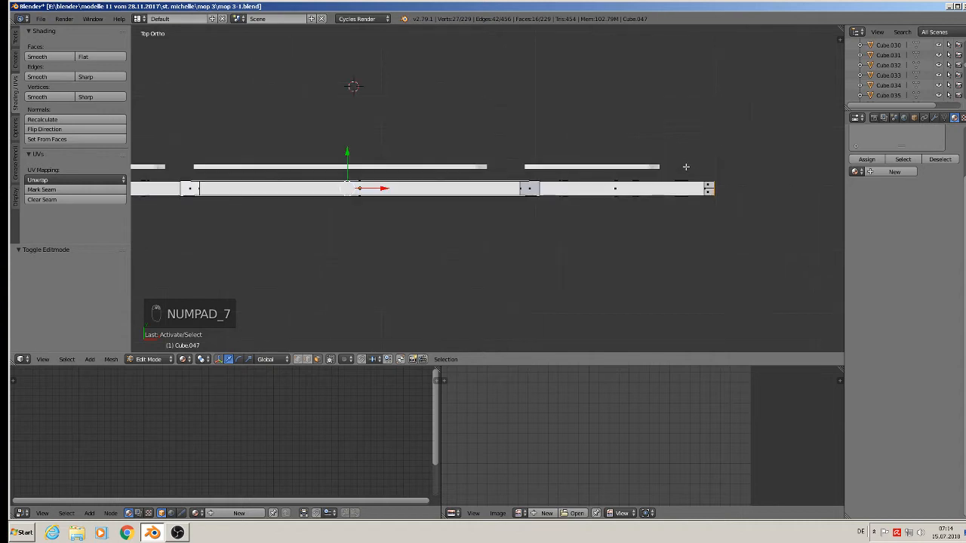
pyautogui.press('KP_1')
pyautogui.scroll(-3, 700, 165)
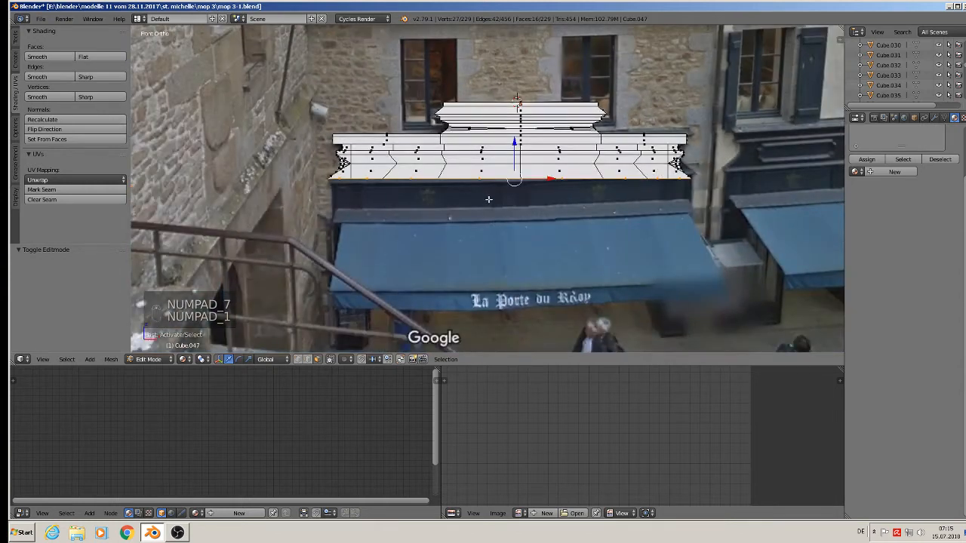
pyautogui.press('e')
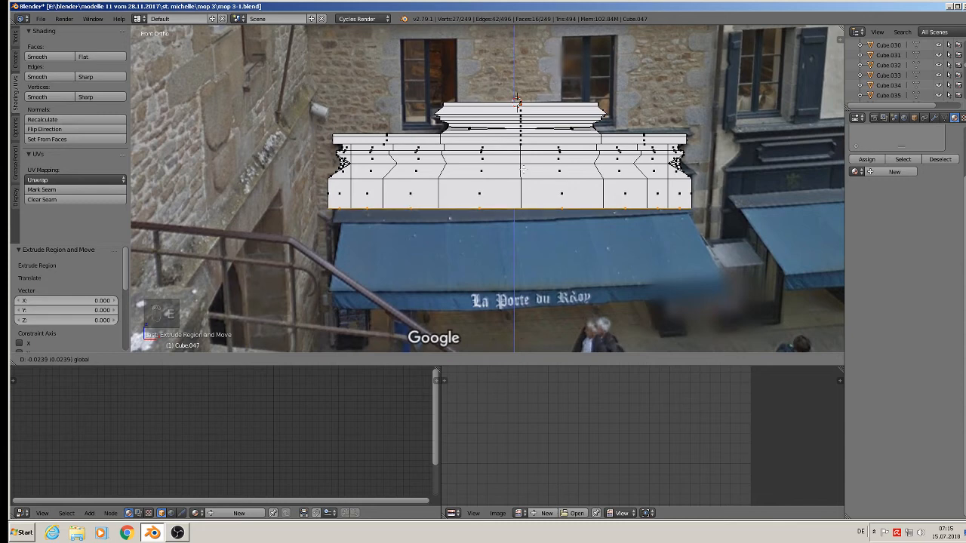
pyautogui.click(523, 167)
# Raise the whole cornice 0.043 on Z in Object Mode and re-enter Edit Mode.
pyautogui.press('Tab')
pyautogui.scroll(-1, 541, 136)
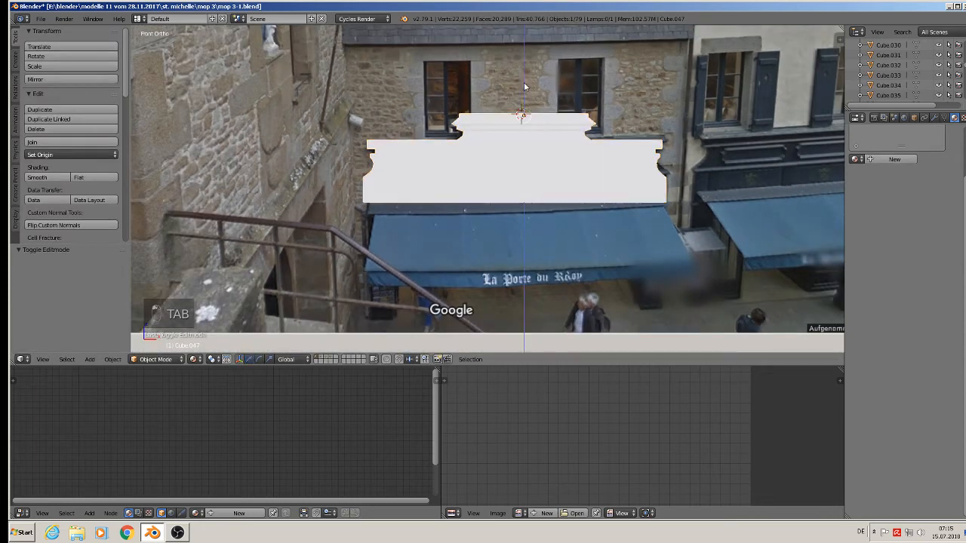
pyautogui.moveTo(523, 82); pyautogui.dragTo(533, 38)
pyautogui.scroll(3, 533, 45)
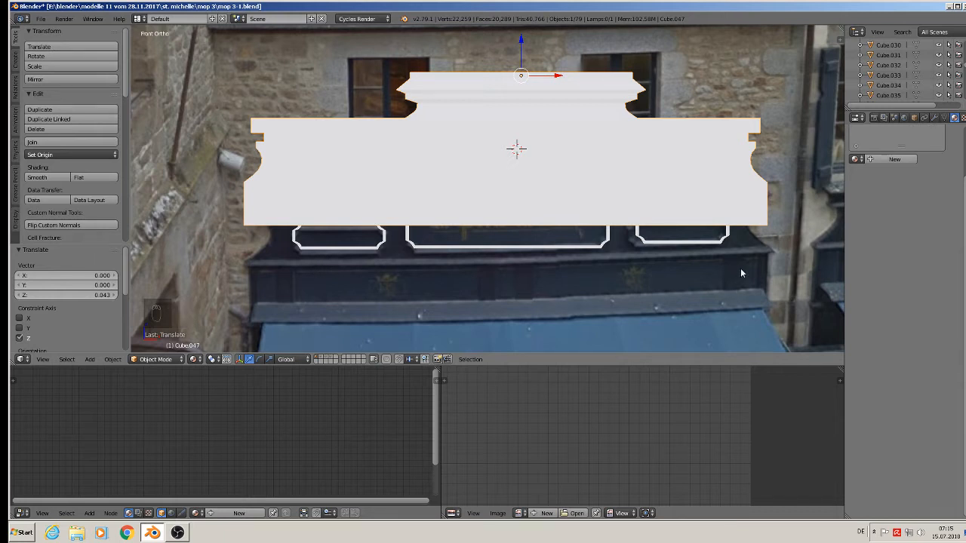
pyautogui.press('Tab')
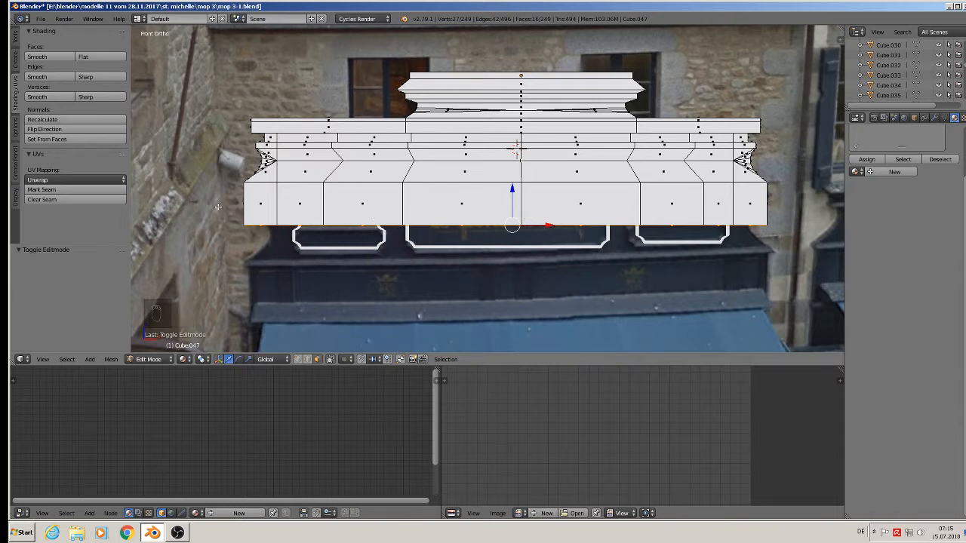
# Add vertical loop cuts near the lower band's left and right ends.
pyautogui.hotkey('ctrl', 'r')
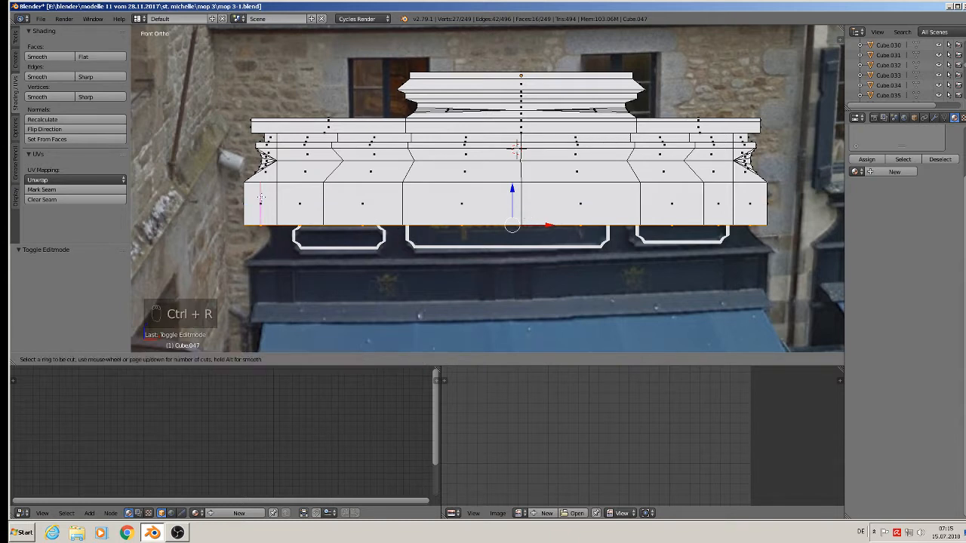
pyautogui.click(260, 196)
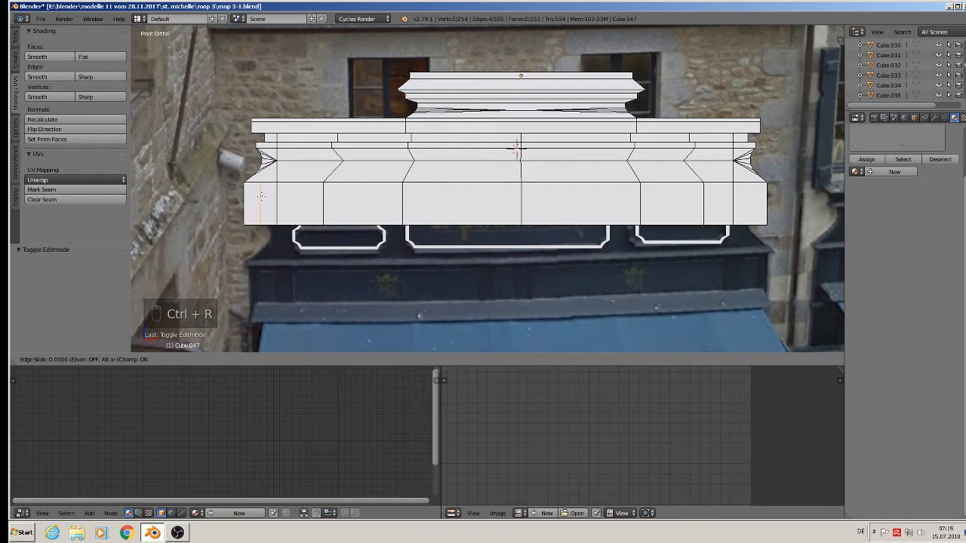
pyautogui.click(250, 198)
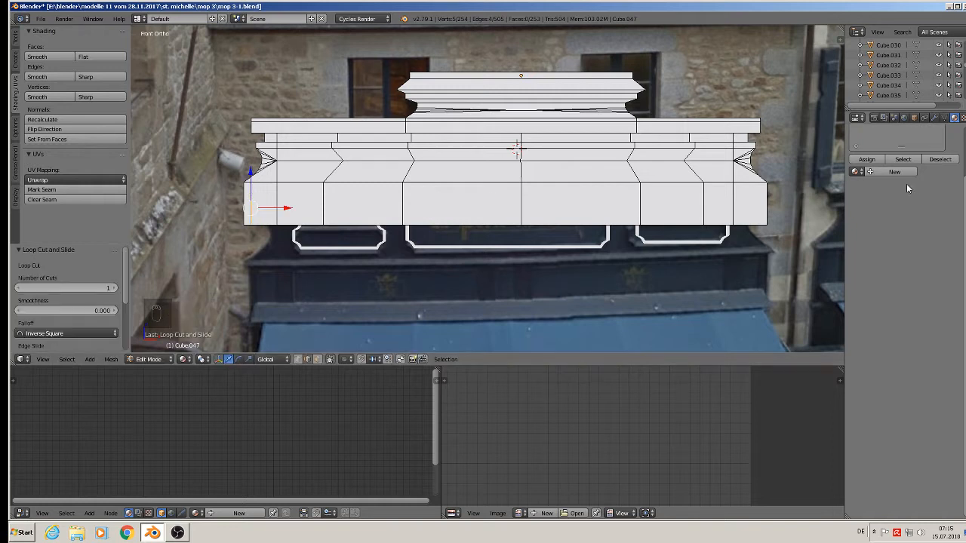
pyautogui.hotkey('ctrl', 'r')
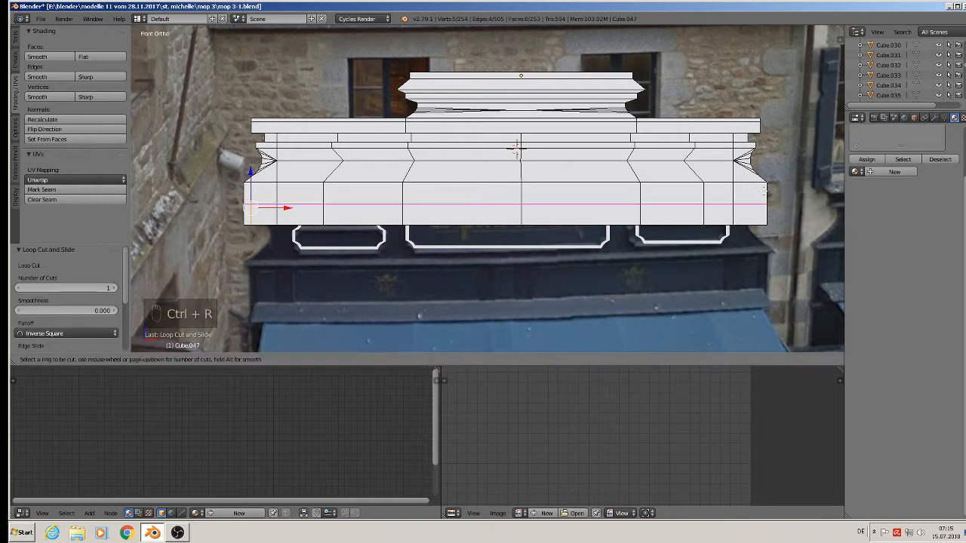
pyautogui.click(755, 189)
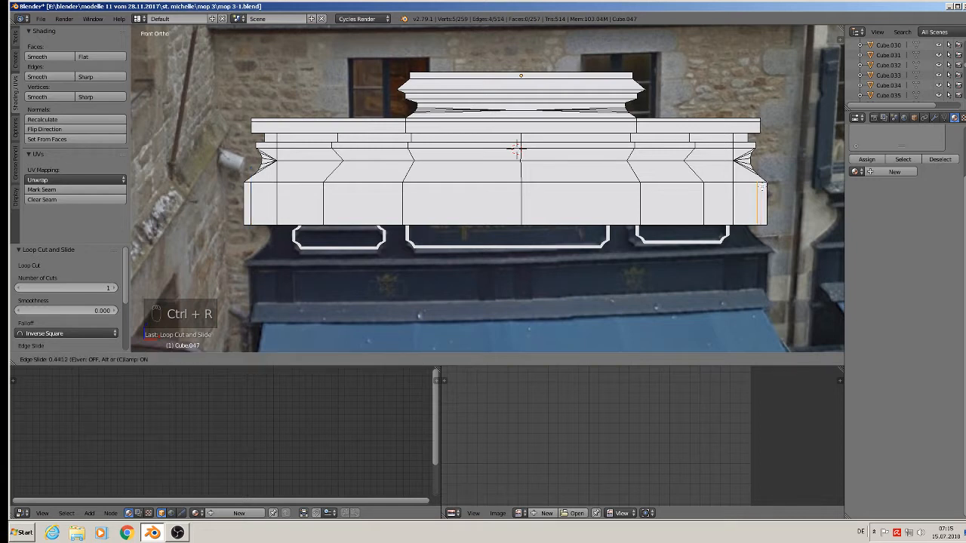
pyautogui.click(760, 187)
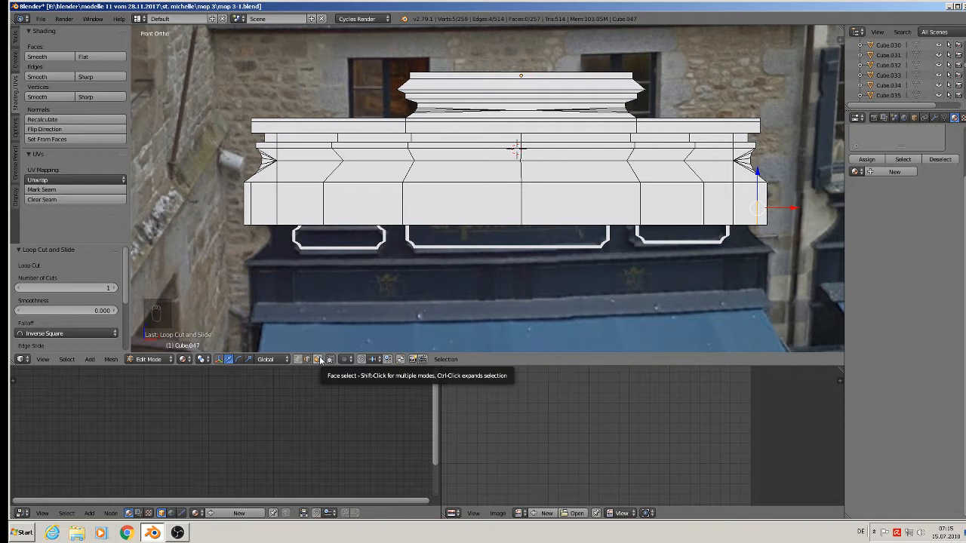
# Select the band's two end faces and add a horizontal loop cut at mid-height.
pyautogui.click(317, 359)
pyautogui.rightClick(271, 203)
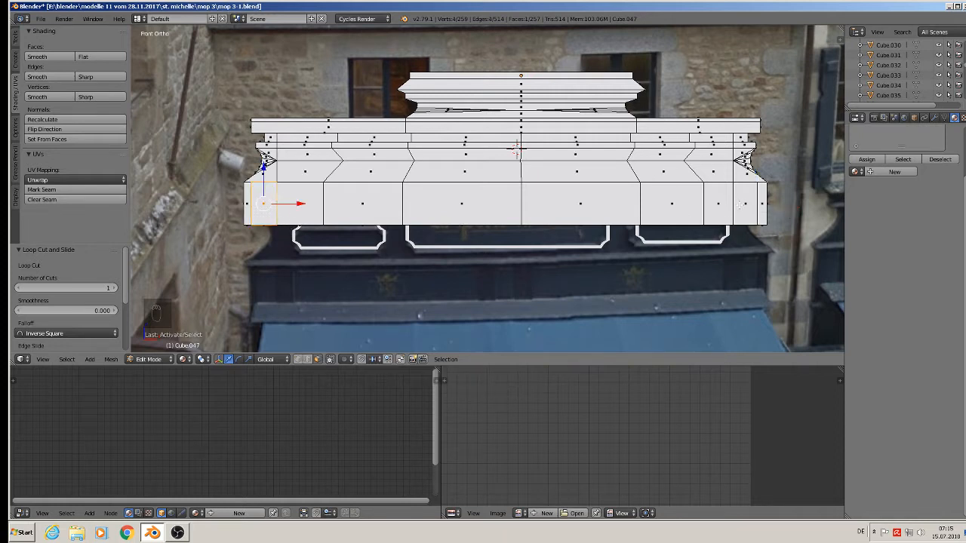
pyautogui.keyDown('shift'); pyautogui.rightClick(751, 203); pyautogui.keyUp('shift')
pyautogui.moveTo(751, 203); pyautogui.dragTo(293, 236, button='middle')
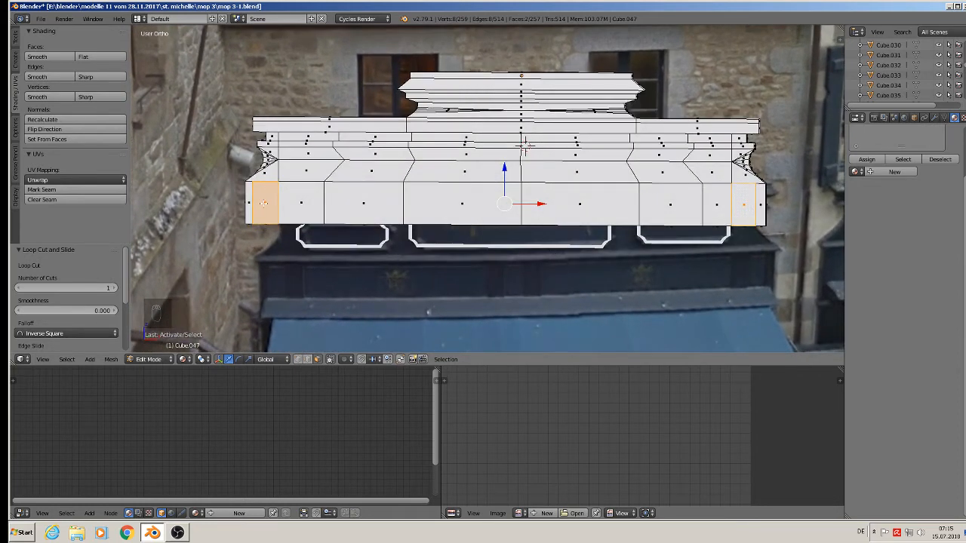
pyautogui.hotkey('ctrl', 'r')
pyautogui.click(276, 181)
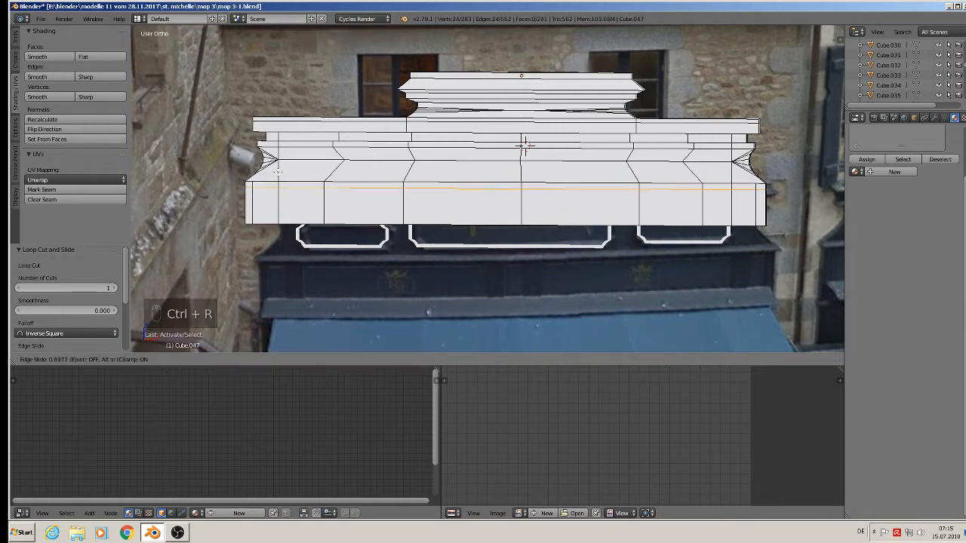
pyautogui.rightClick(300, 228)
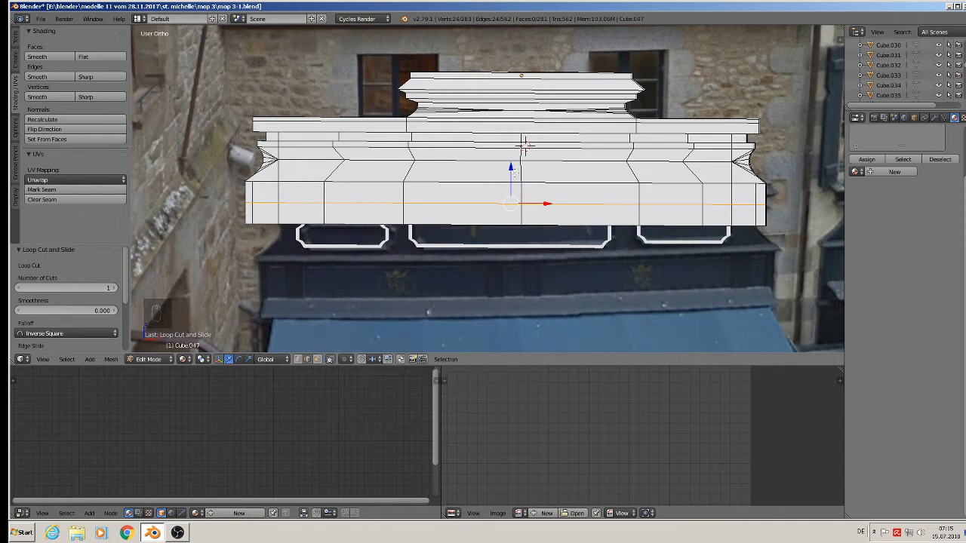
# Raise the horizontal loop with G Z, then nudge it slightly lower.
pyautogui.press('g')
pyautogui.press('z')
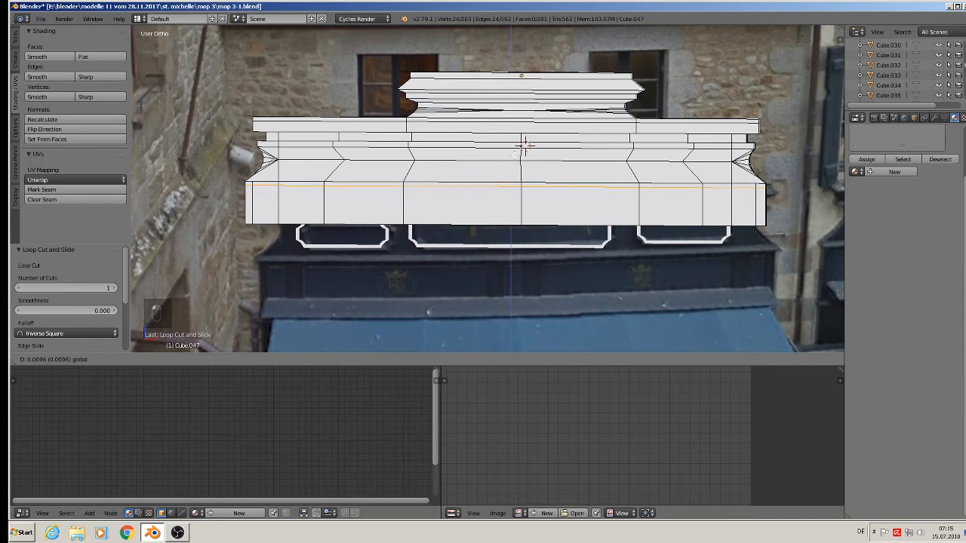
pyautogui.click(524, 146)
pyautogui.moveTo(514, 155); pyautogui.dragTo(514, 159)
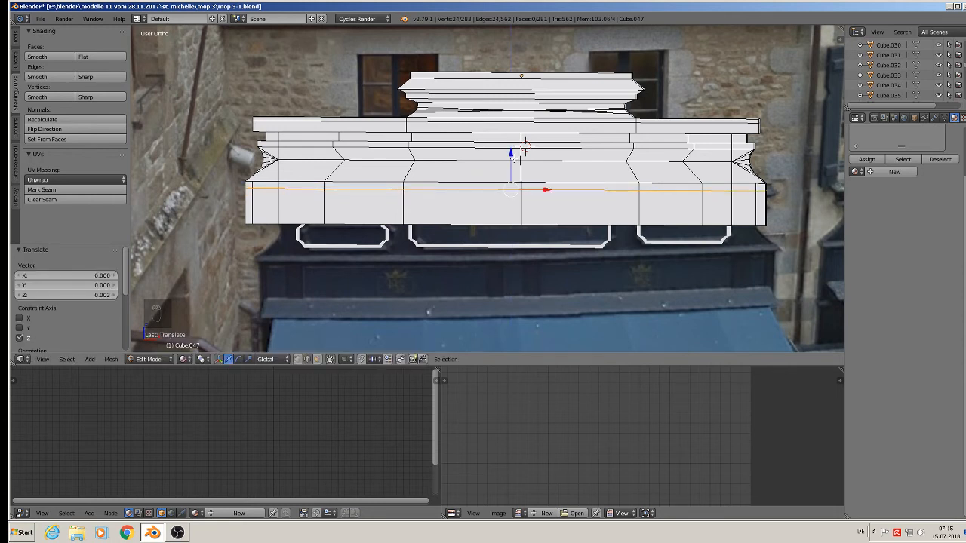
# Add a second horizontal loop and lower it near the band's bottom edge.
pyautogui.hotkey('ctrl', 'r')
pyautogui.click(526, 145)
pyautogui.rightClick(526, 146)
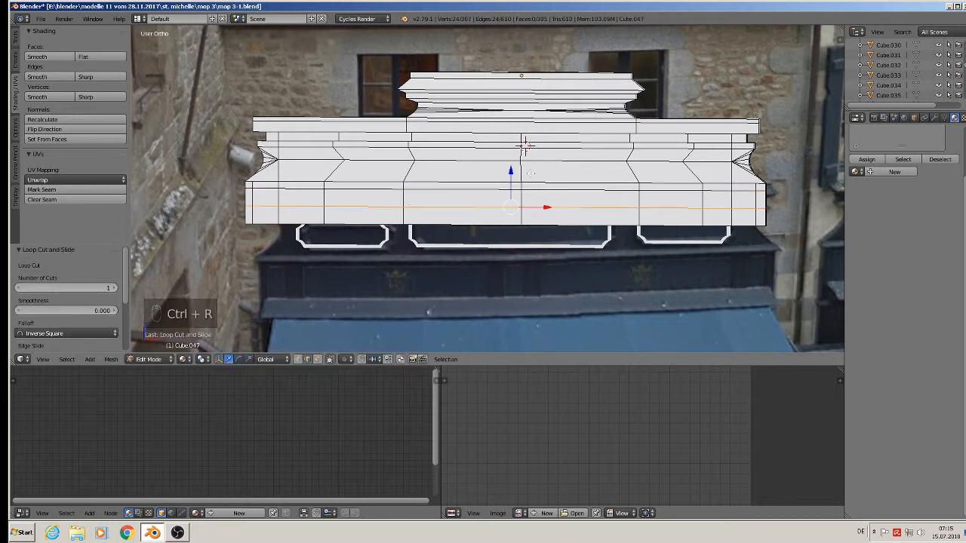
pyautogui.moveTo(510, 174); pyautogui.dragTo(511, 187)
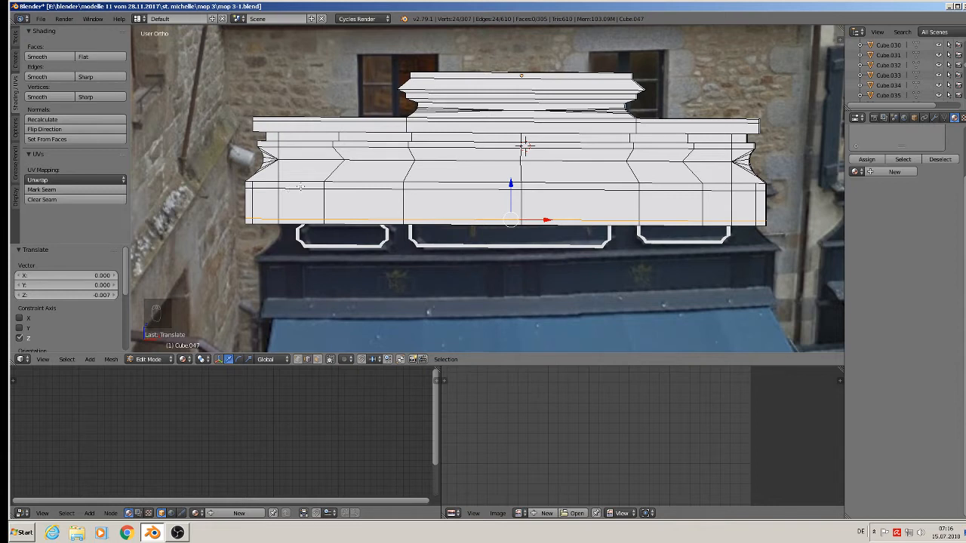
# Cut two more vertical loops just inside the left and right ends.
pyautogui.hotkey('ctrl', 'r')
pyautogui.click(300, 186)
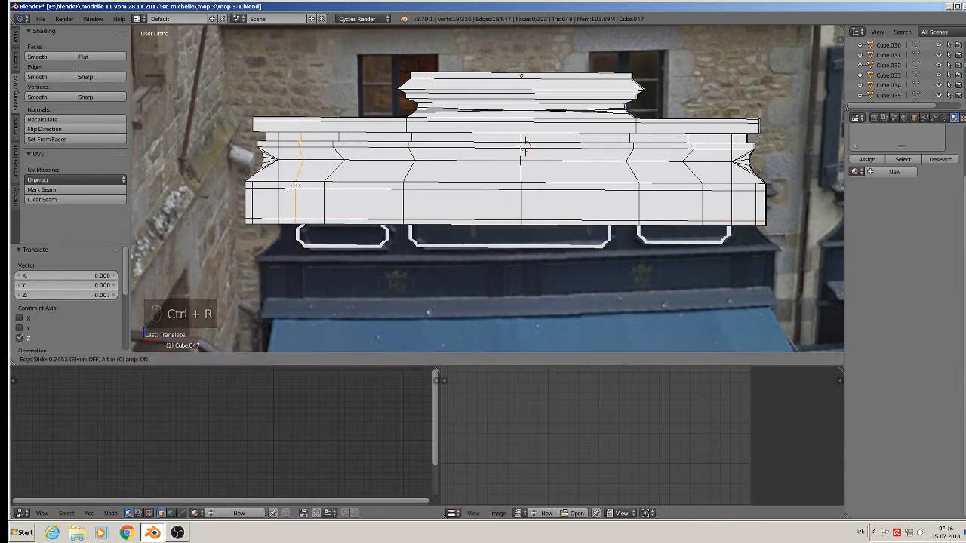
pyautogui.click(294, 185)
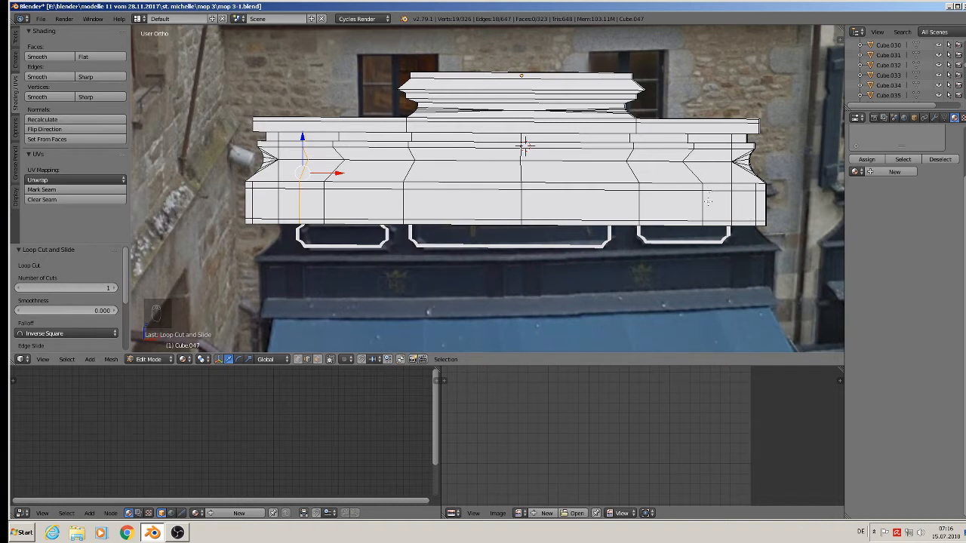
pyautogui.hotkey('ctrl', 'r')
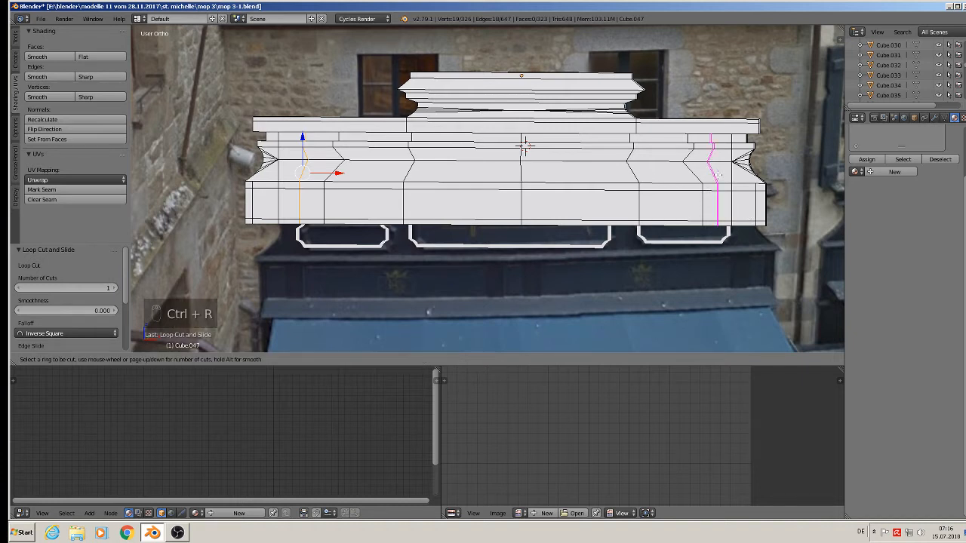
pyautogui.click(717, 175)
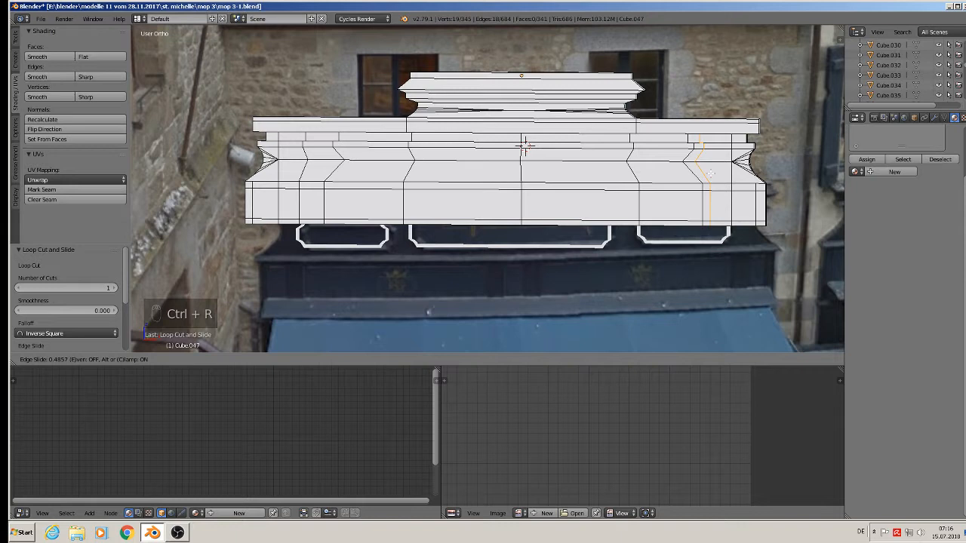
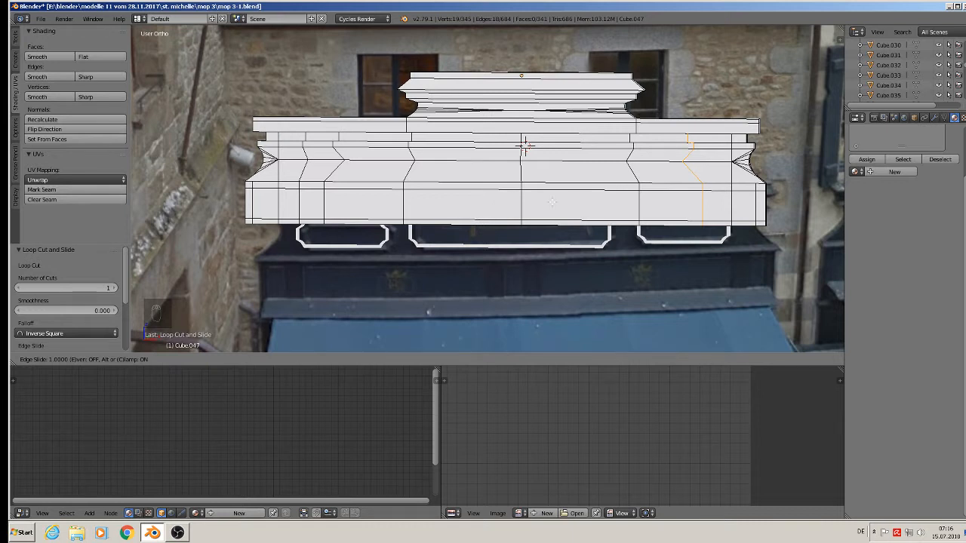
# Settle the previous edge loop slightly further left along X.
pyautogui.click(628, 210)
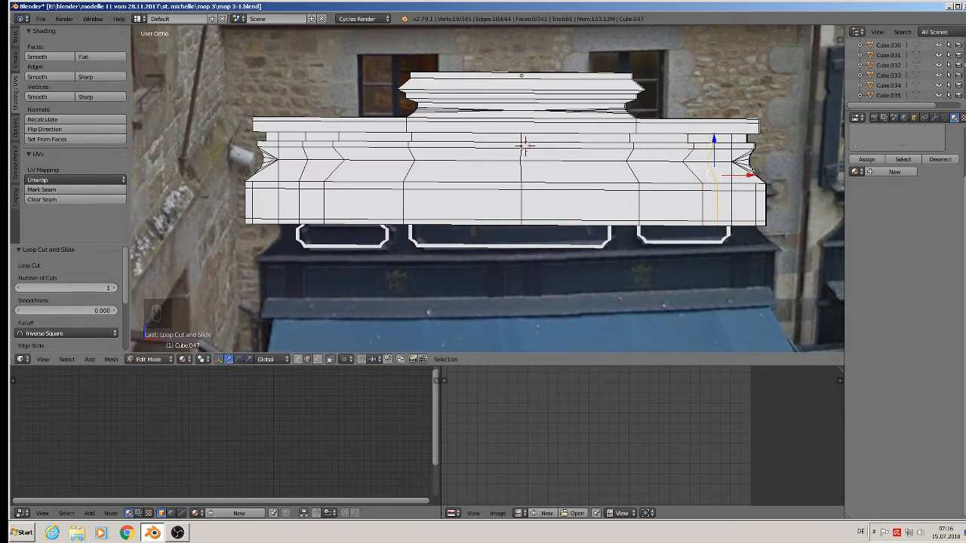
pyautogui.moveTo(747, 174); pyautogui.dragTo(739, 176)
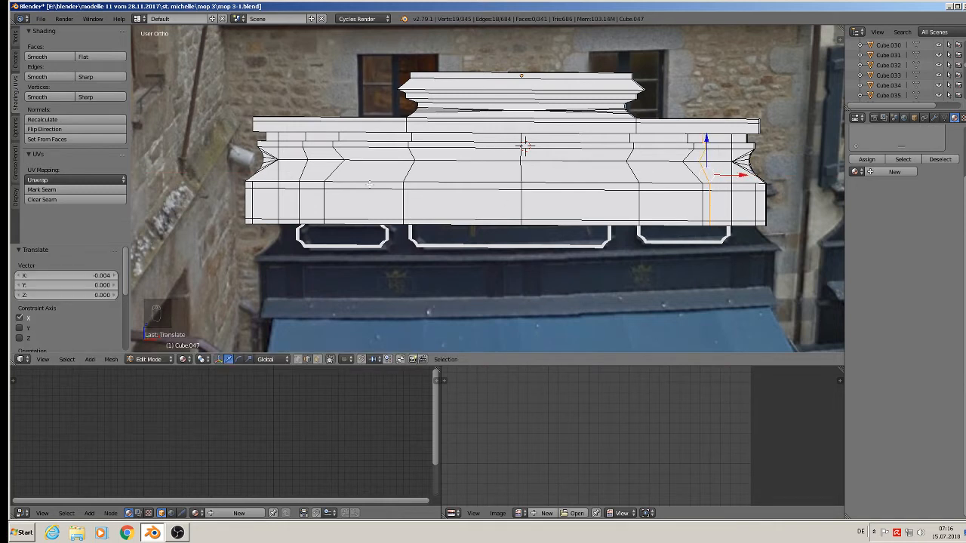
pyautogui.hotkey('ctrl', 'r')
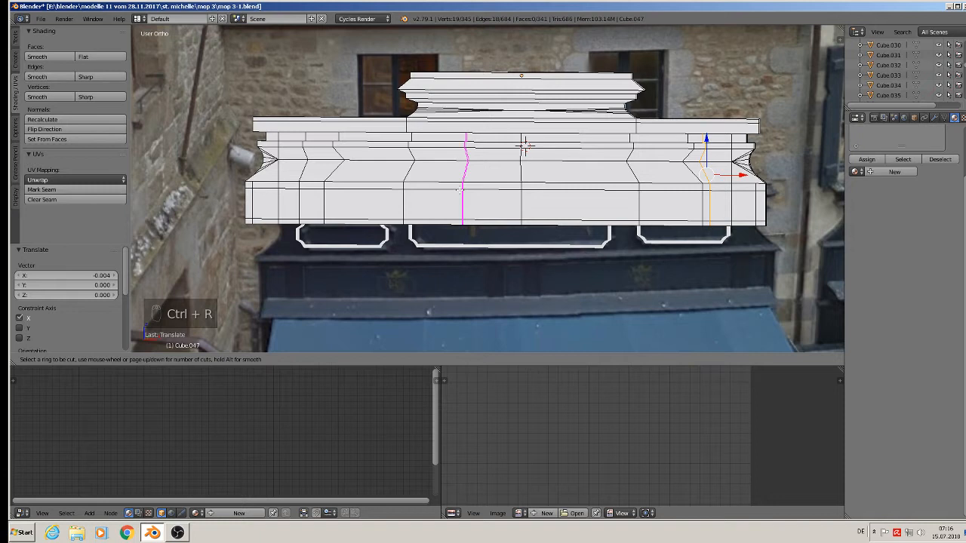
pyautogui.press('Escape')
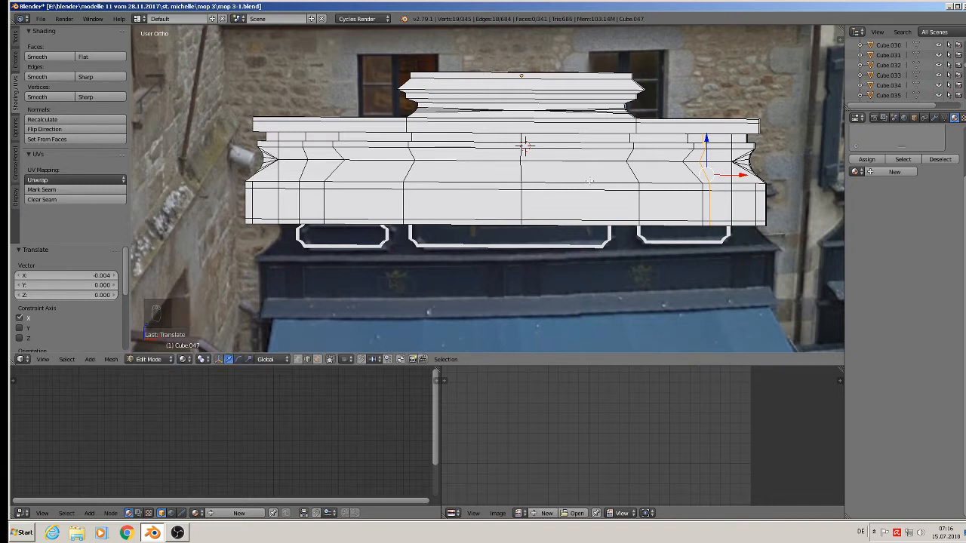
# Cut a vertical loop near the panel centre and slide it left along X.
pyautogui.rightClick(585, 184)
pyautogui.hotkey('ctrl', 'r')
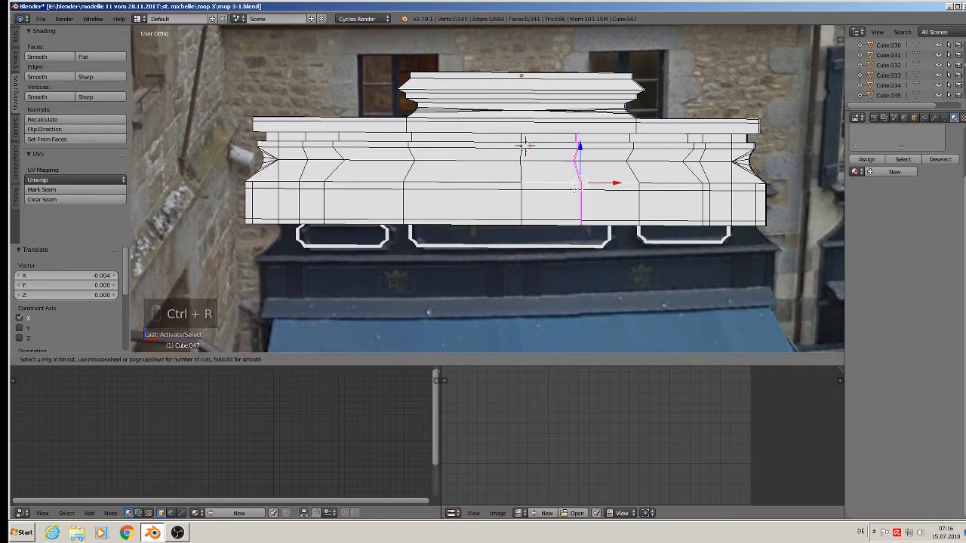
pyautogui.click(575, 188)
pyautogui.rightClick(575, 189)
pyautogui.press('g')
pyautogui.press('x')
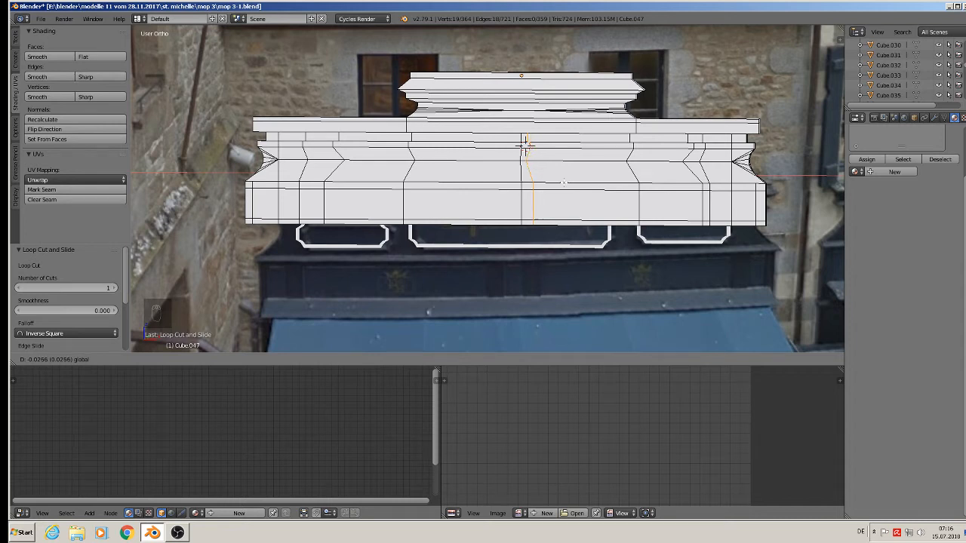
pyautogui.click(526, 147)
# Cut two more central vertical loops, sliding each sideways along X.
pyautogui.hotkey('ctrl', 'r')
pyautogui.click(575, 181)
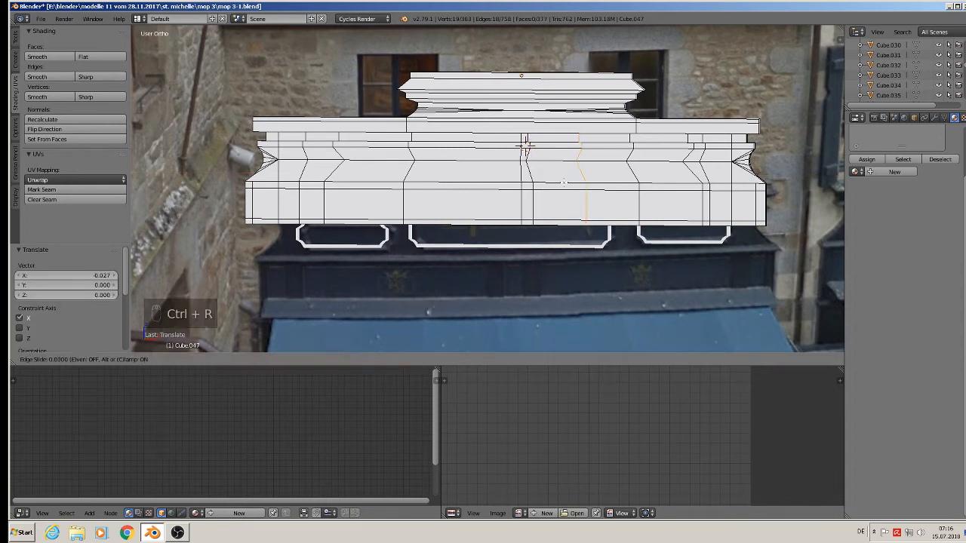
pyautogui.click(579, 181)
pyautogui.press('g')
pyautogui.press('x')
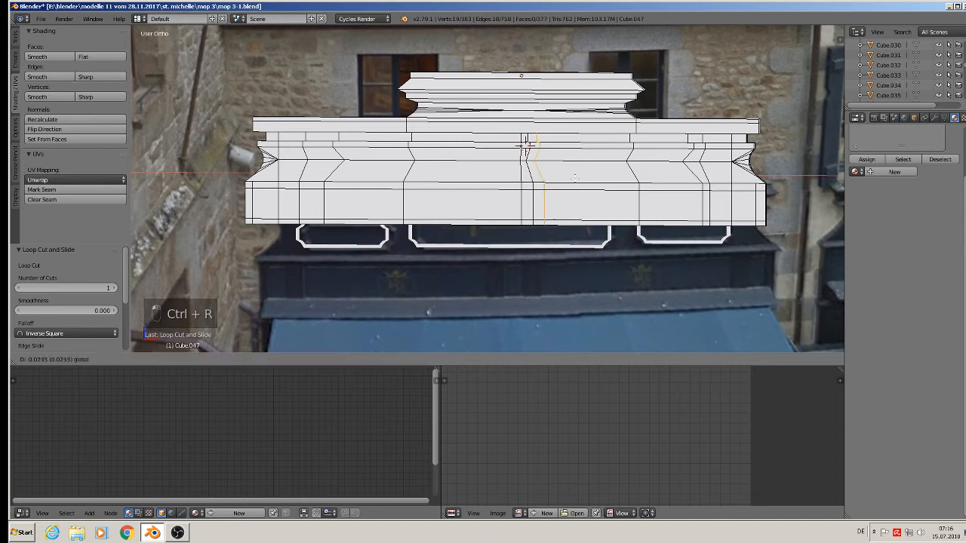
pyautogui.click(578, 177)
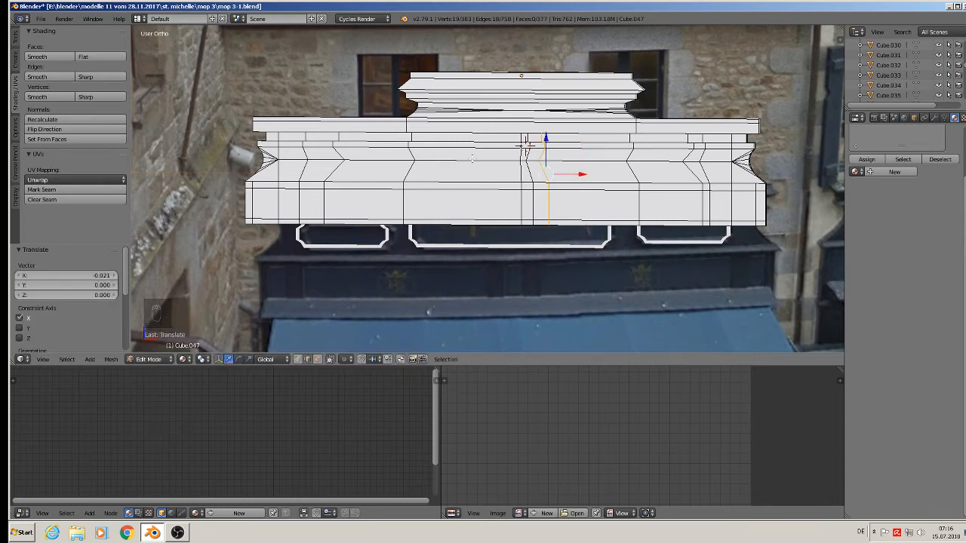
pyautogui.hotkey('ctrl', 'r')
pyautogui.click(472, 158)
pyautogui.click(473, 159)
pyautogui.press('g')
pyautogui.press('x')
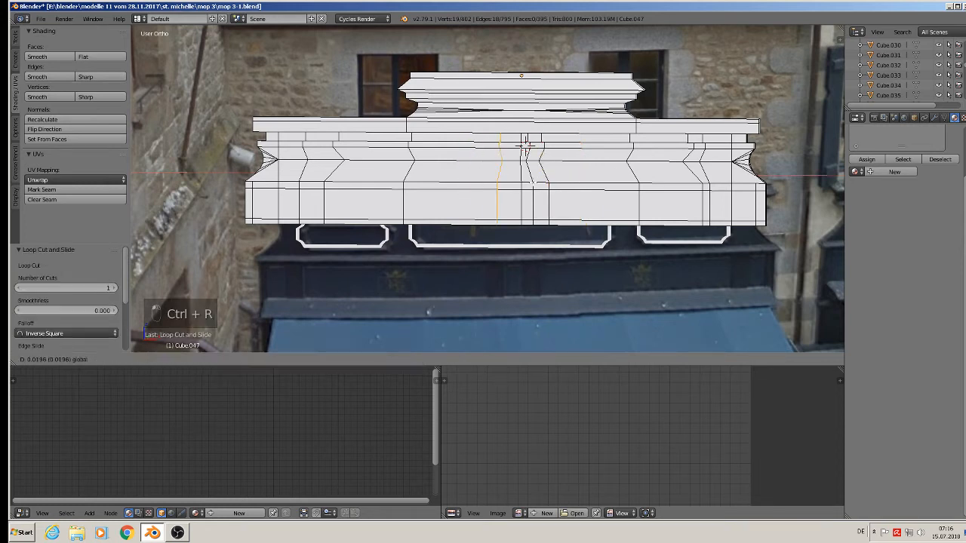
pyautogui.click(545, 186)
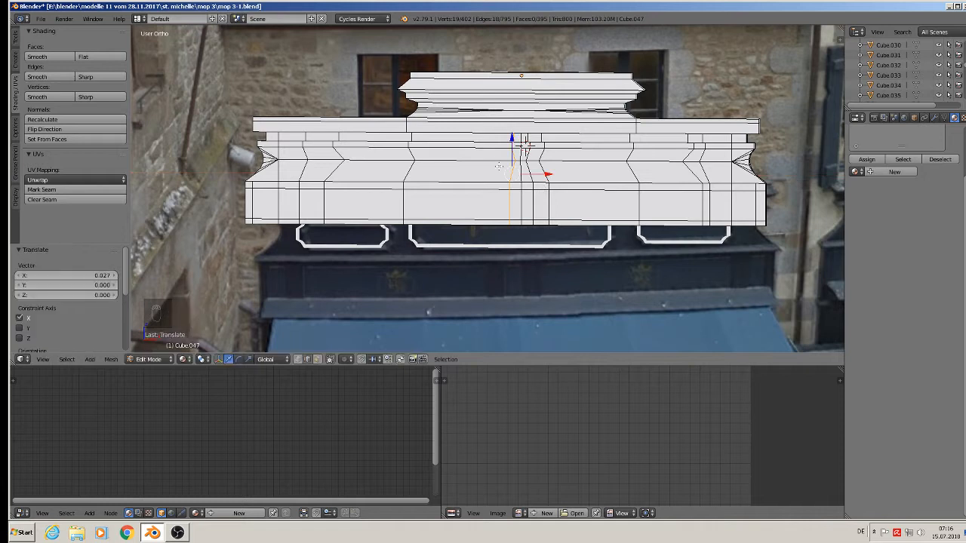
# Cut a fourth central vertical loop and shift it along X.
pyautogui.hotkey('ctrl', 'r')
pyautogui.click(495, 163)
pyautogui.click(495, 163)
pyautogui.press('g')
pyautogui.press('x')
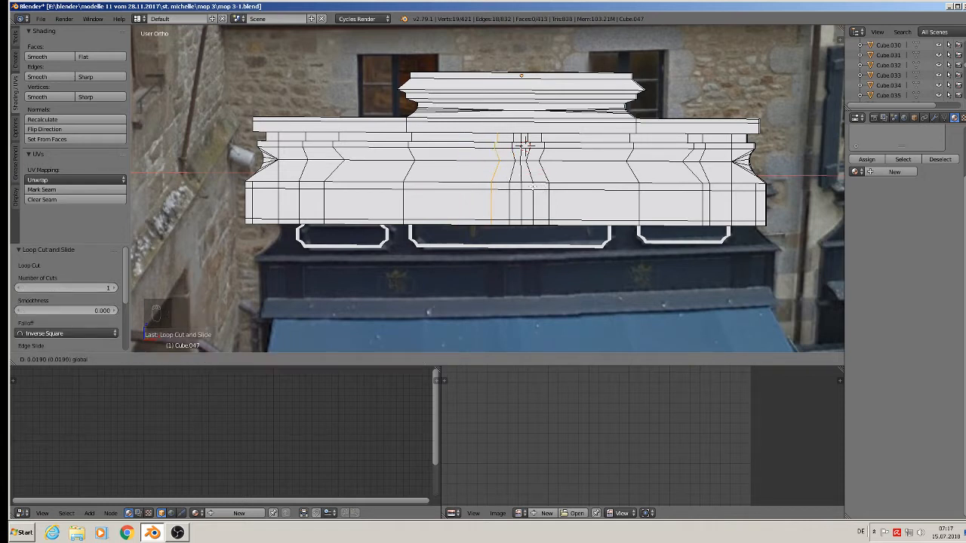
pyautogui.click(504, 196)
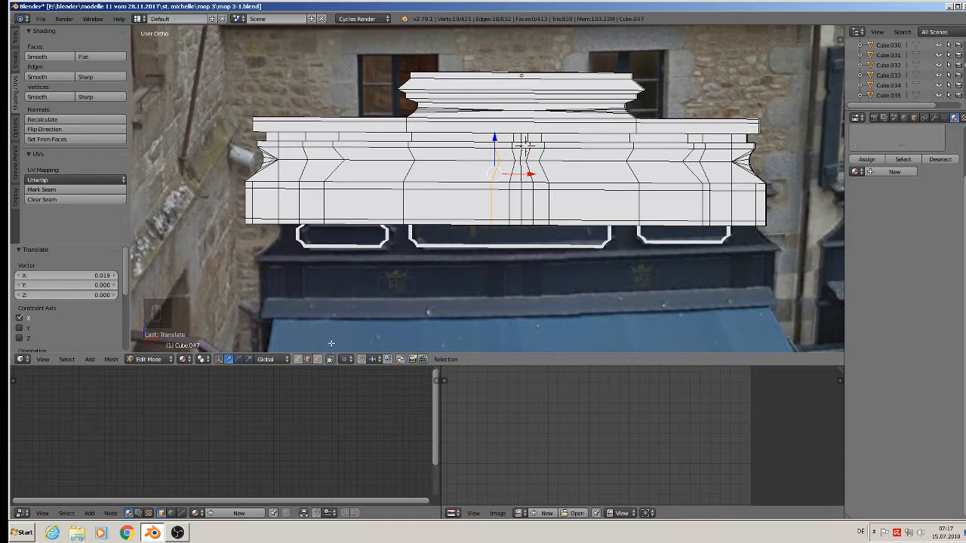
pyautogui.click(317, 359)
# Select the eight lower-band faces across the sign panel, extrude them outward, and return to Object Mode.
pyautogui.rightClick(261, 203)
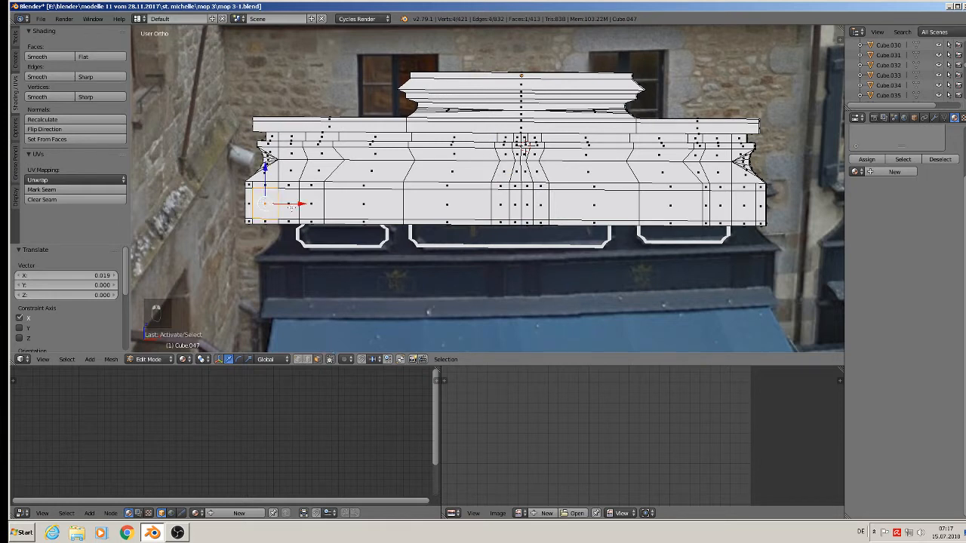
pyautogui.keyDown('shift'); pyautogui.click(378, 202); pyautogui.keyUp('shift')
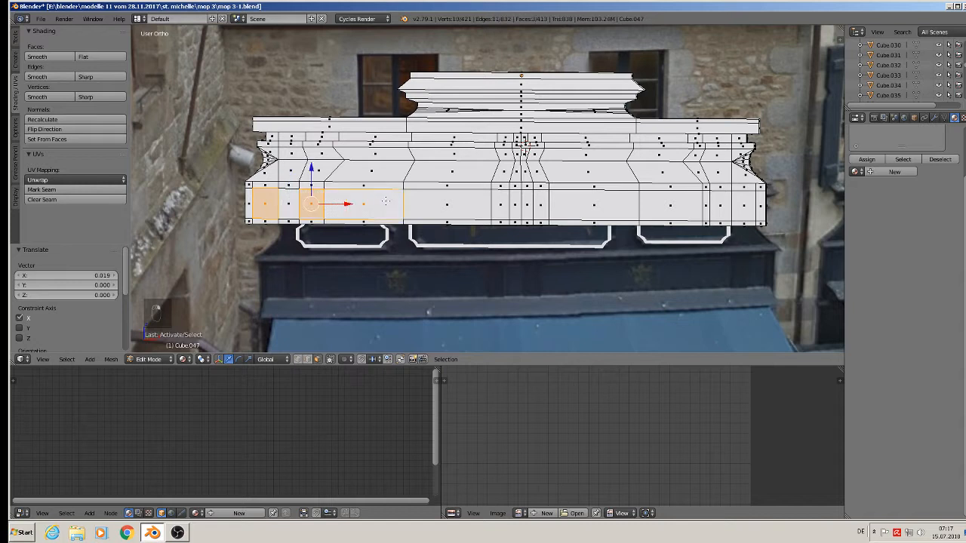
pyautogui.keyDown('shift'); pyautogui.click(438, 205); pyautogui.keyUp('shift')
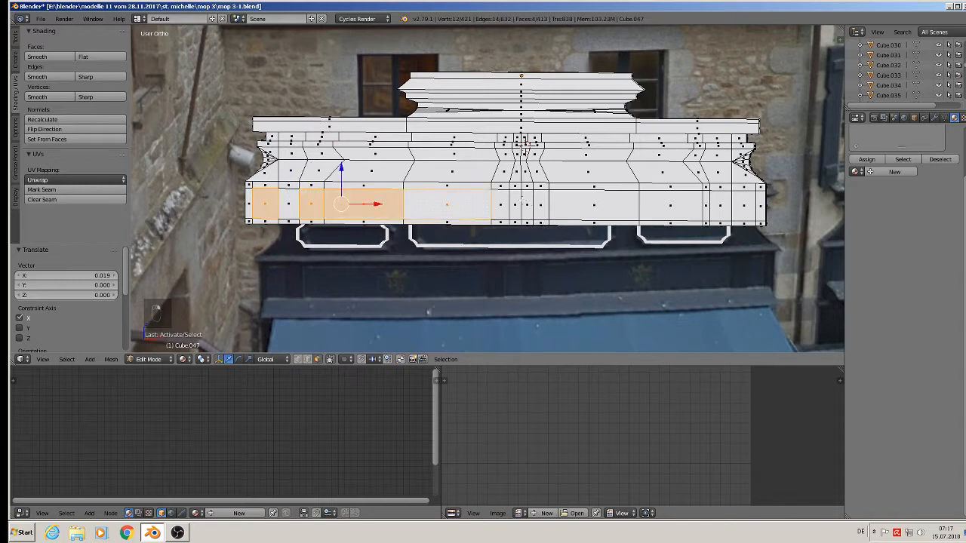
pyautogui.keyDown('shift'); pyautogui.click(522, 202); pyautogui.keyUp('shift')
pyautogui.keyDown('shift'); pyautogui.click(598, 208); pyautogui.keyUp('shift')
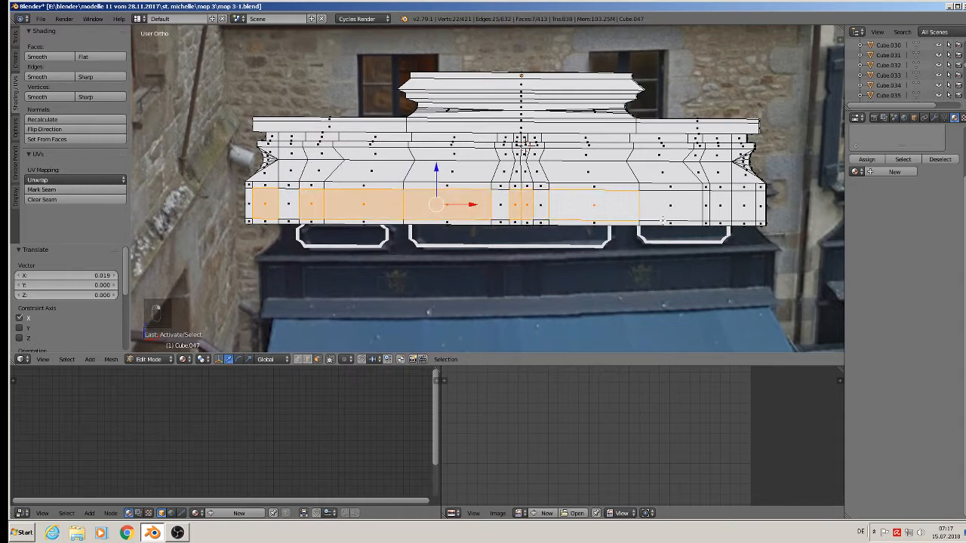
pyautogui.keyDown('shift'); pyautogui.click(672, 201); pyautogui.keyUp('shift')
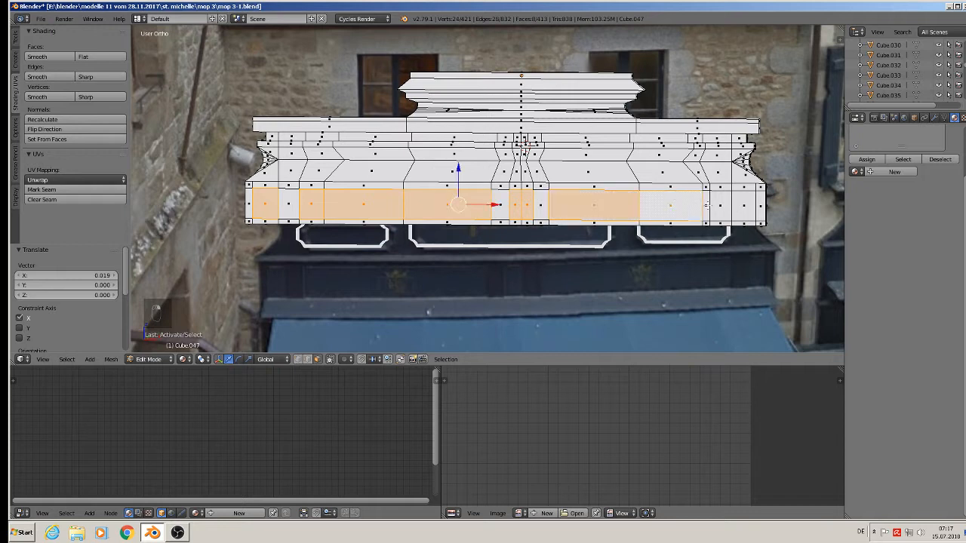
pyautogui.keyDown('shift'); pyautogui.click(705, 206); pyautogui.keyUp('shift')
pyautogui.keyDown('shift'); pyautogui.click(745, 206); pyautogui.keyUp('shift')
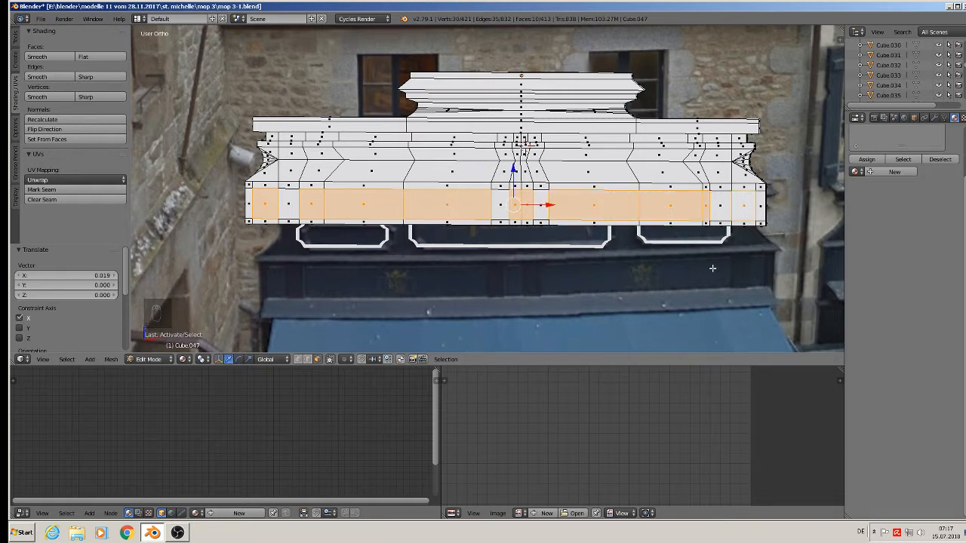
pyautogui.moveTo(525, 259); pyautogui.dragTo(492, 273, button='middle')
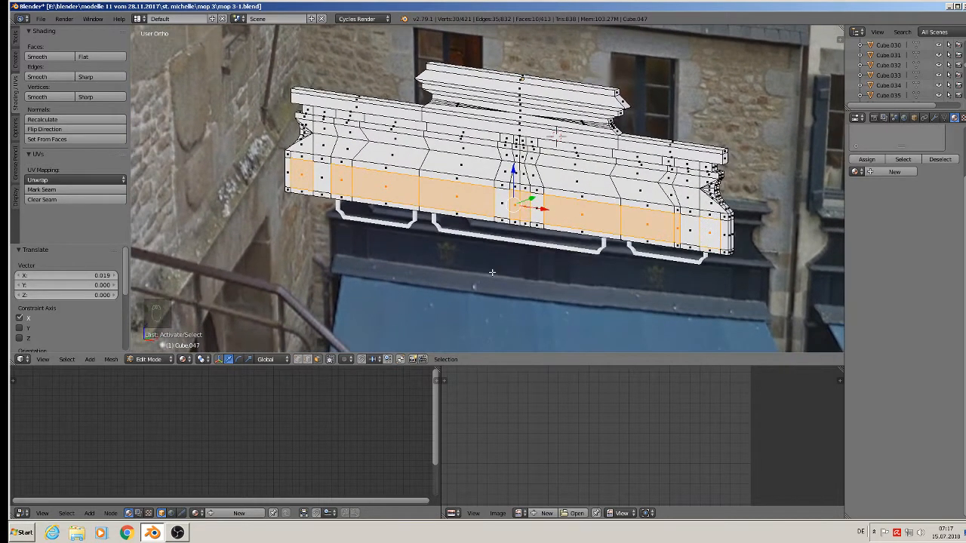
pyautogui.press('e')
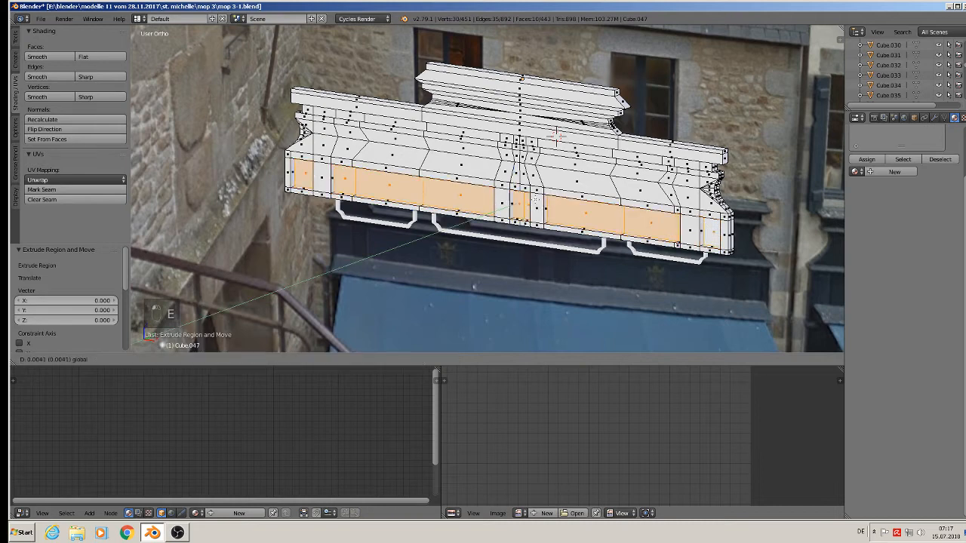
pyautogui.press('Tab')
pyautogui.moveTo(519, 245); pyautogui.dragTo(560, 218, button='middle')
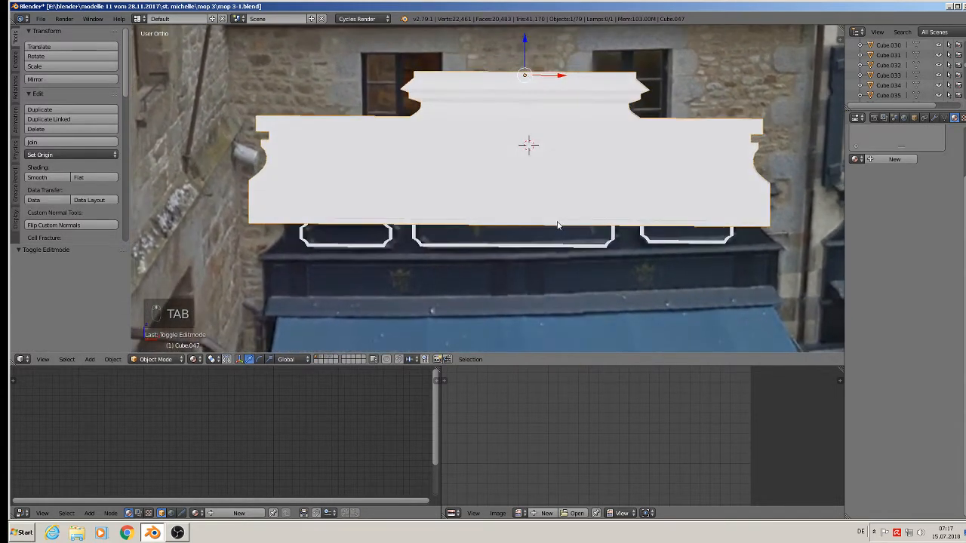
# Save the storefront .blend file and view it in front orthographic.
pyautogui.scroll(-5, 554, 242)
pyautogui.scroll(1, 503, 227)
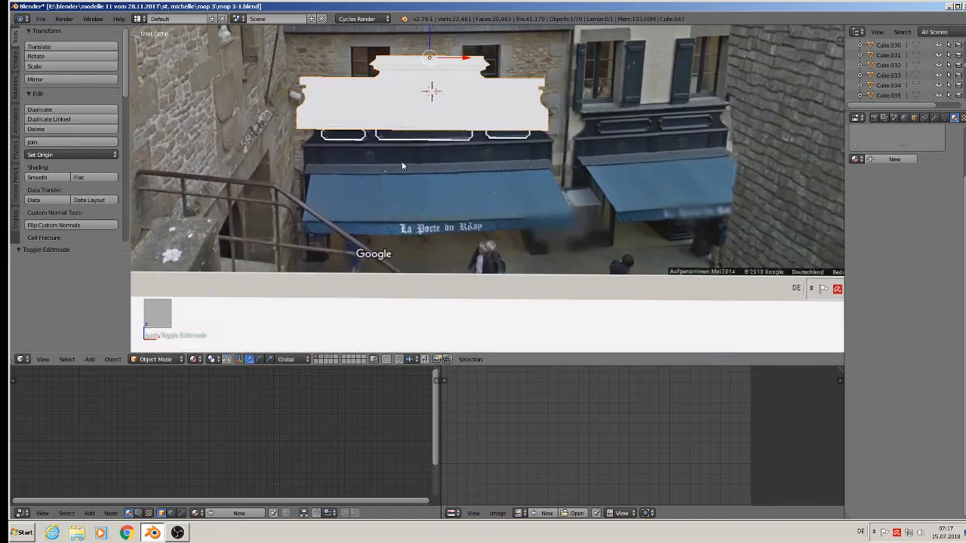
pyautogui.scroll(1, 463, 158)
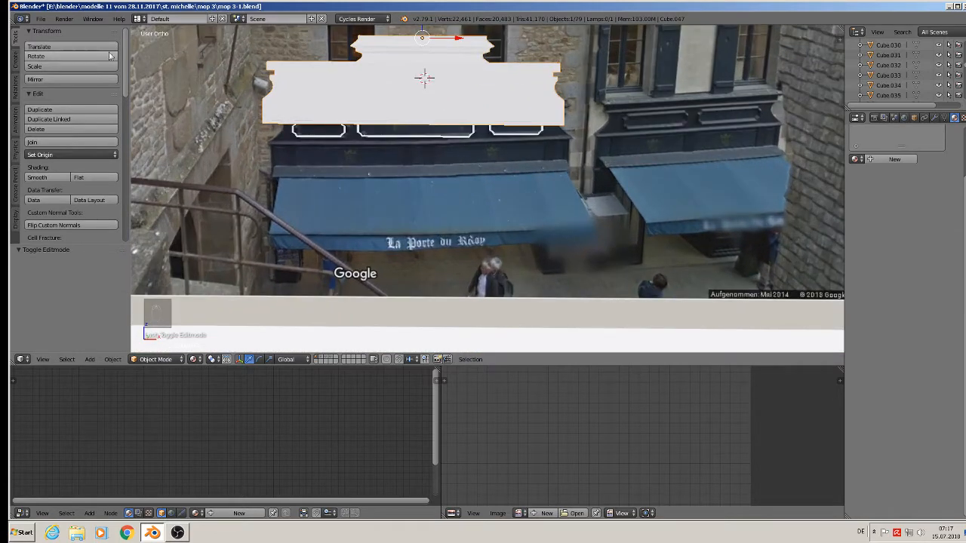
pyautogui.click(41, 18)
pyautogui.click(58, 95)
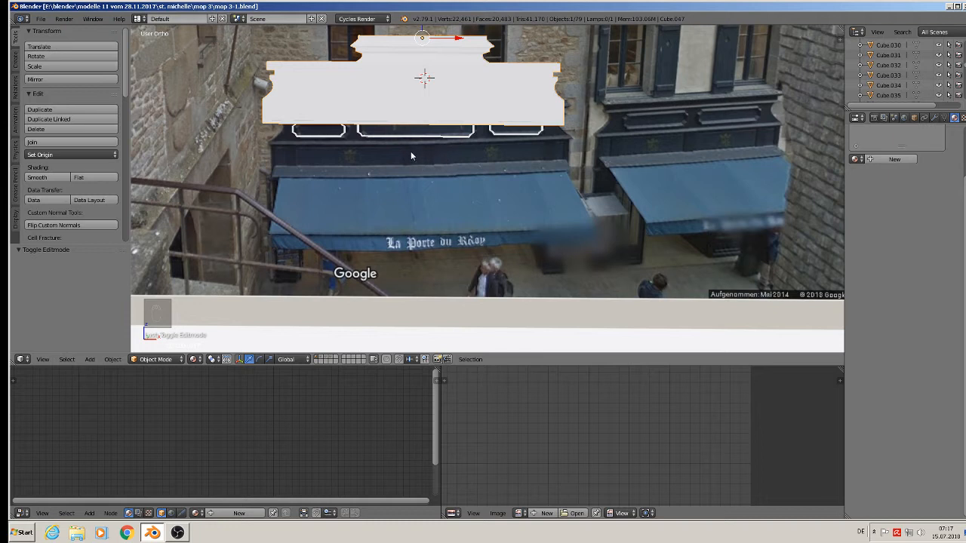
pyautogui.press('KP_1')
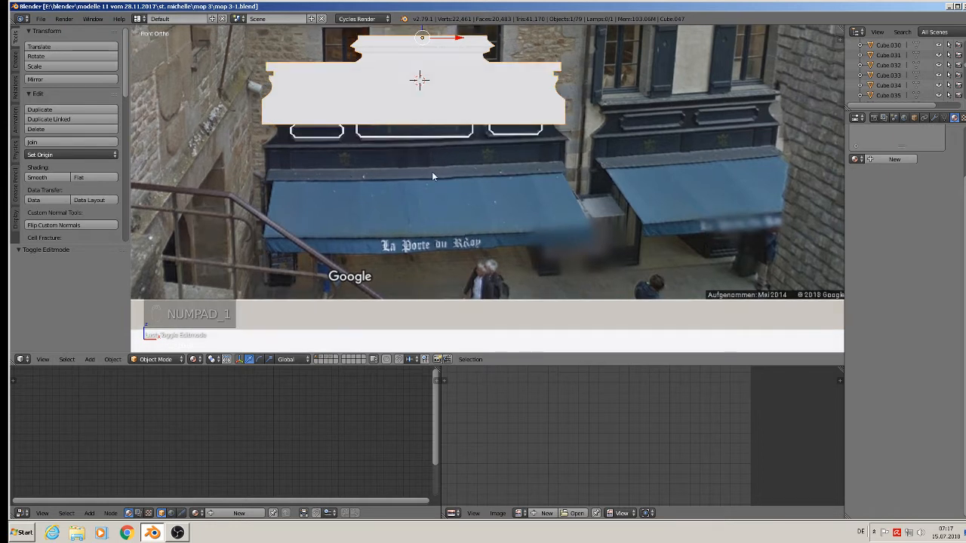
# Add a new cube, shrink it, and stretch it along X into a wide bar above the awning.
pyautogui.click(89, 359)
pyautogui.moveTo(106, 347)
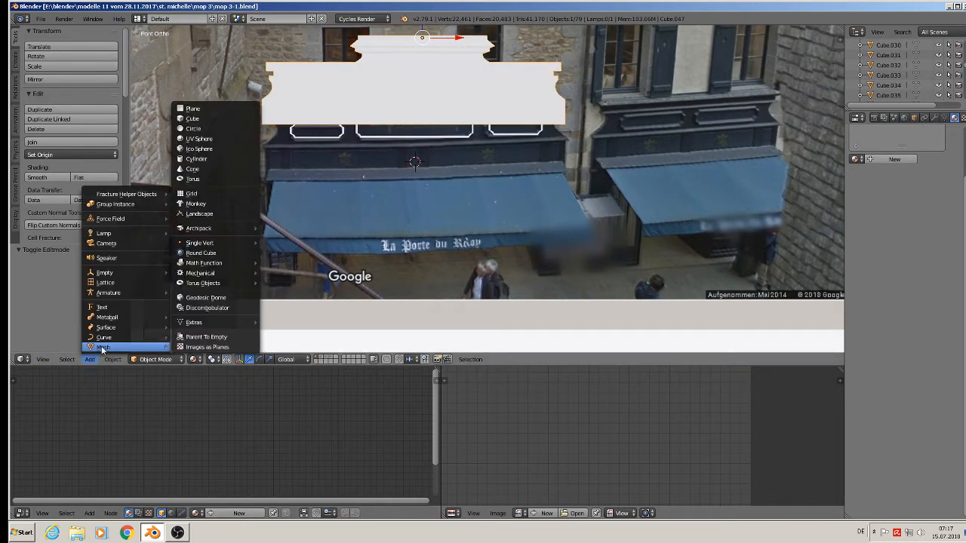
pyautogui.click(233, 121)
pyautogui.press('s')
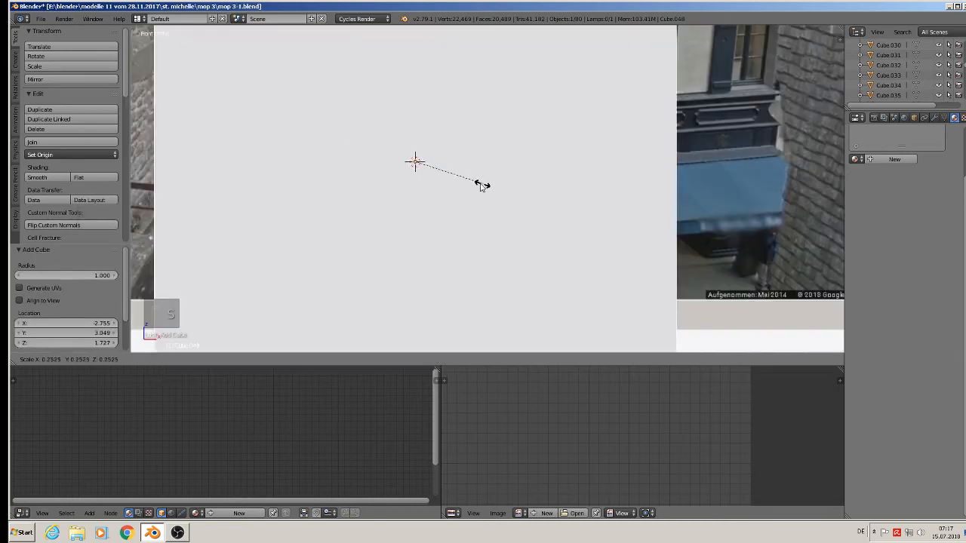
pyautogui.click(415, 173)
pyautogui.press('s')
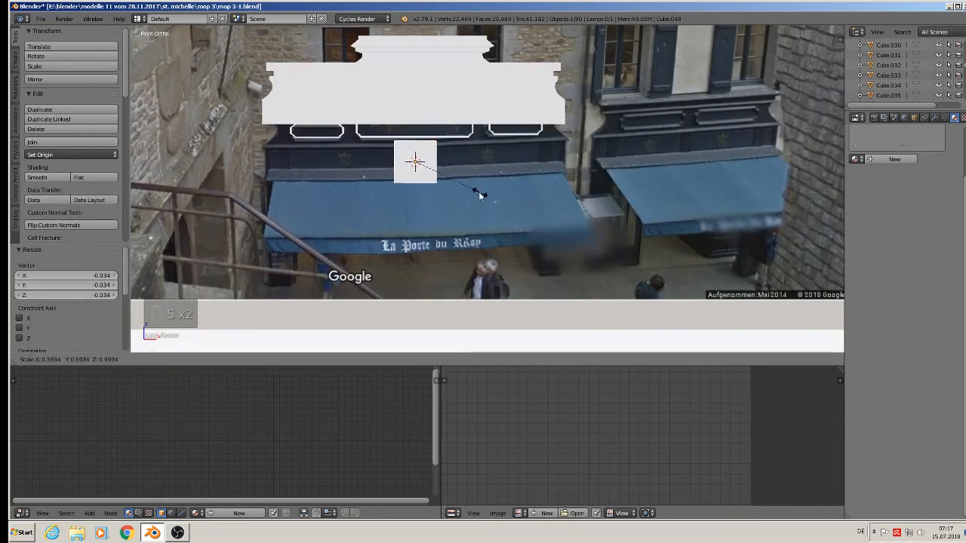
pyautogui.click(441, 181)
pyautogui.moveTo(420, 138); pyautogui.dragTo(420, 147)
pyautogui.press('s')
pyautogui.click(457, 201)
pyautogui.press('s')
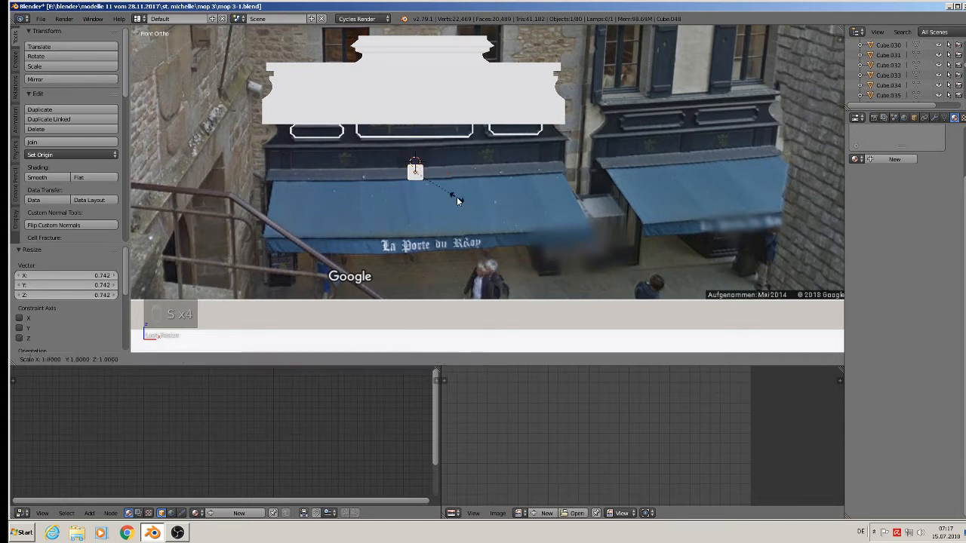
pyautogui.press('x')
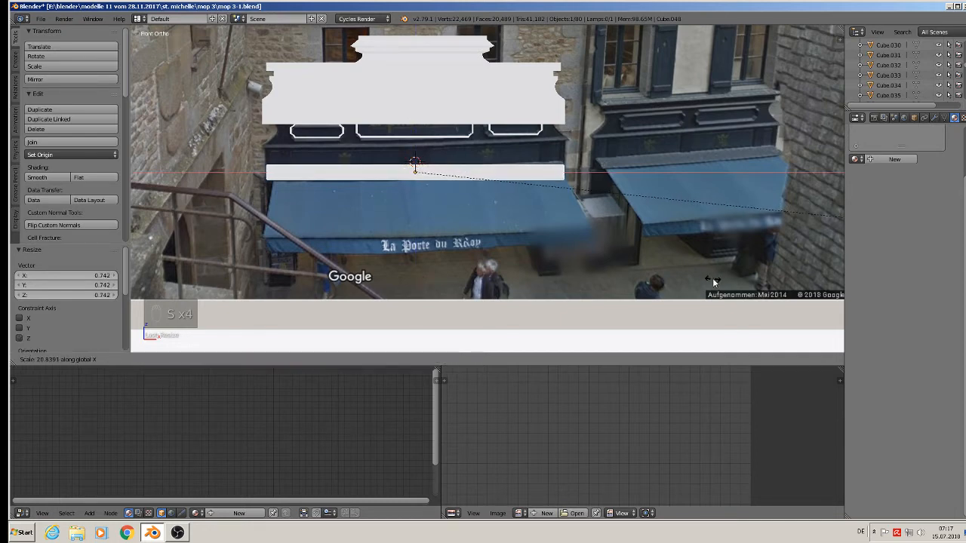
pyautogui.click(712, 278)
# Scale the bar to 0.141 along Y and check it in front view.
pyautogui.moveTo(456, 253); pyautogui.dragTo(381, 278, button='middle')
pyautogui.moveTo(440, 164); pyautogui.dragTo(371, 196)
pyautogui.scroll(2, 372, 196)
pyautogui.moveTo(371, 197); pyautogui.dragTo(365, 190, button='middle')
pyautogui.press('s')
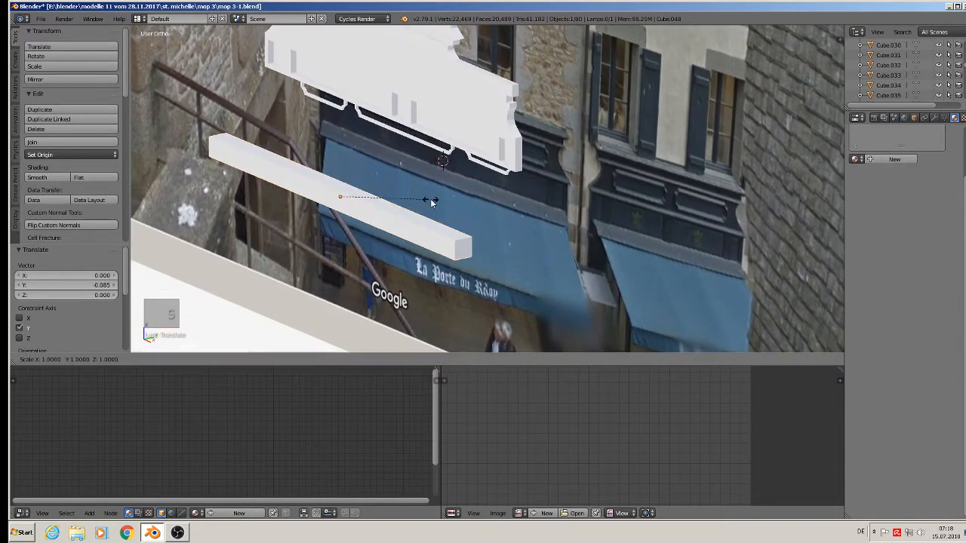
pyautogui.press('y')
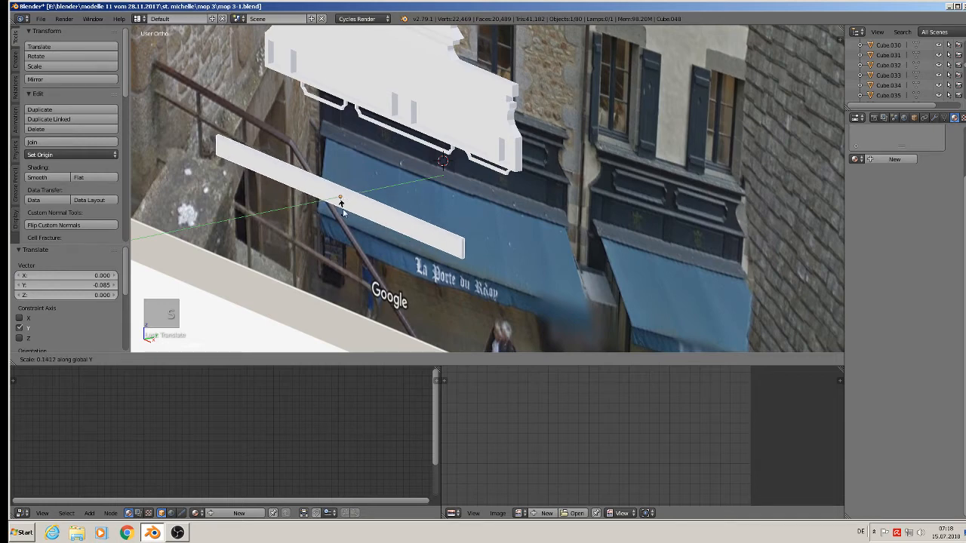
pyautogui.click(344, 209)
pyautogui.moveTo(350, 217); pyautogui.dragTo(414, 201, button='middle')
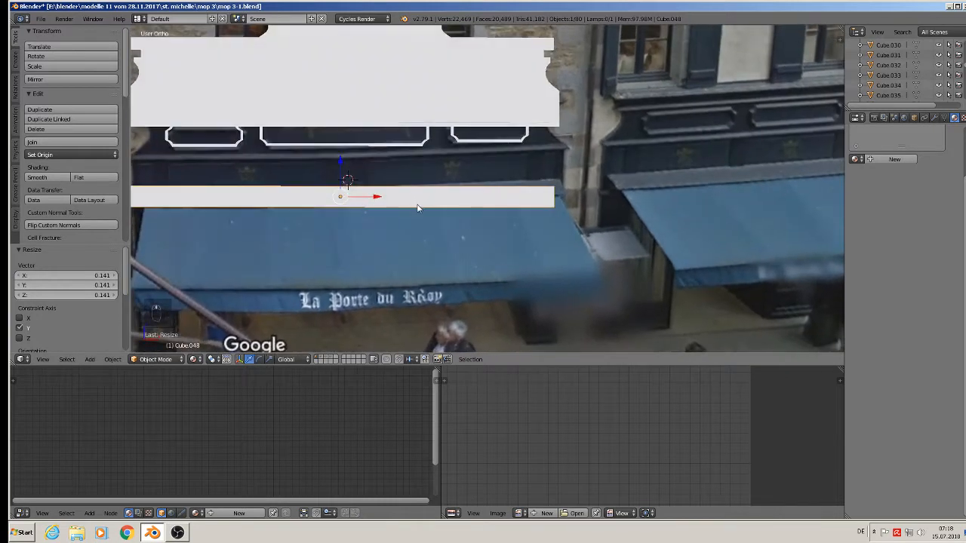
pyautogui.press('KP_1')
pyautogui.moveTo(408, 234); pyautogui.dragTo(388, 193, button='middle')
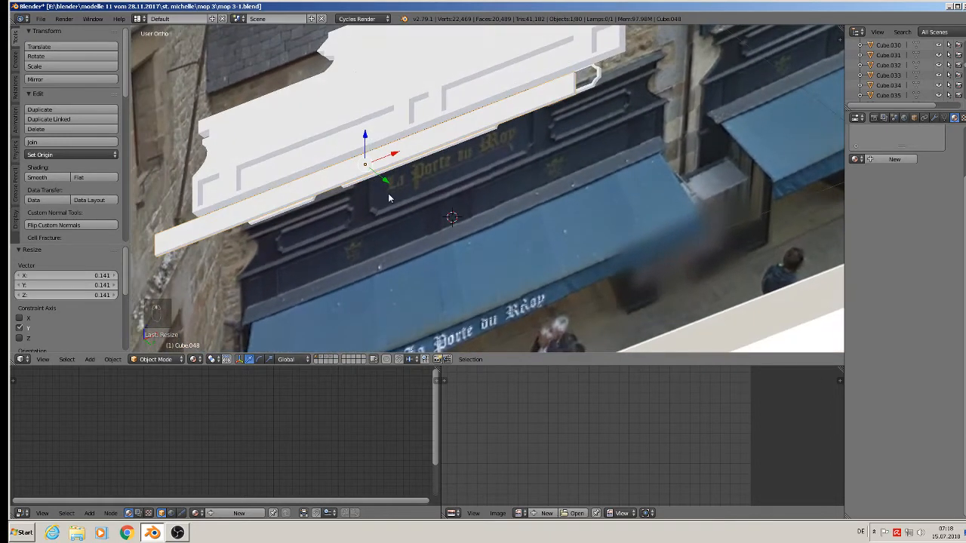
# Extrude one long edge of the strip downward into a flat panel.
pyautogui.press('Tab')
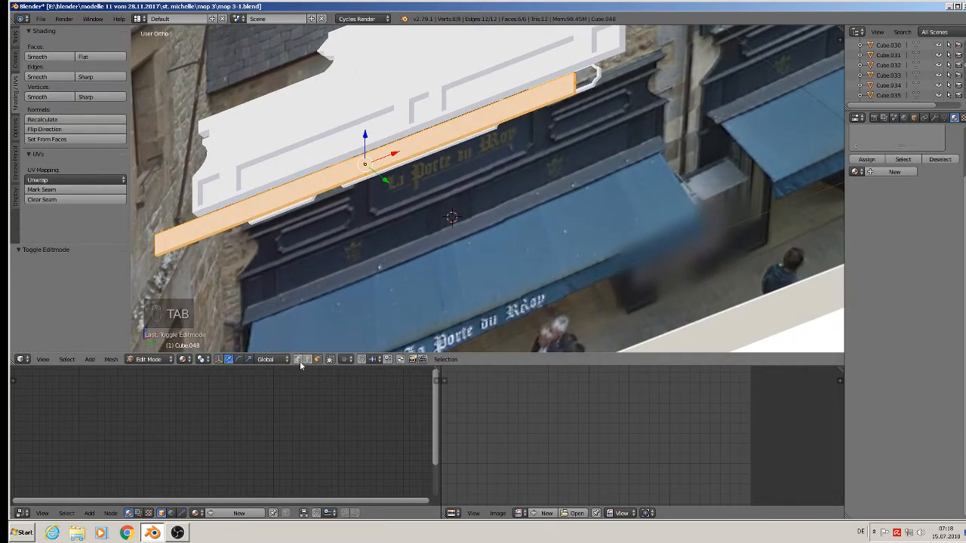
pyautogui.rightClick(360, 179)
pyautogui.moveTo(375, 214); pyautogui.dragTo(398, 261, button='middle')
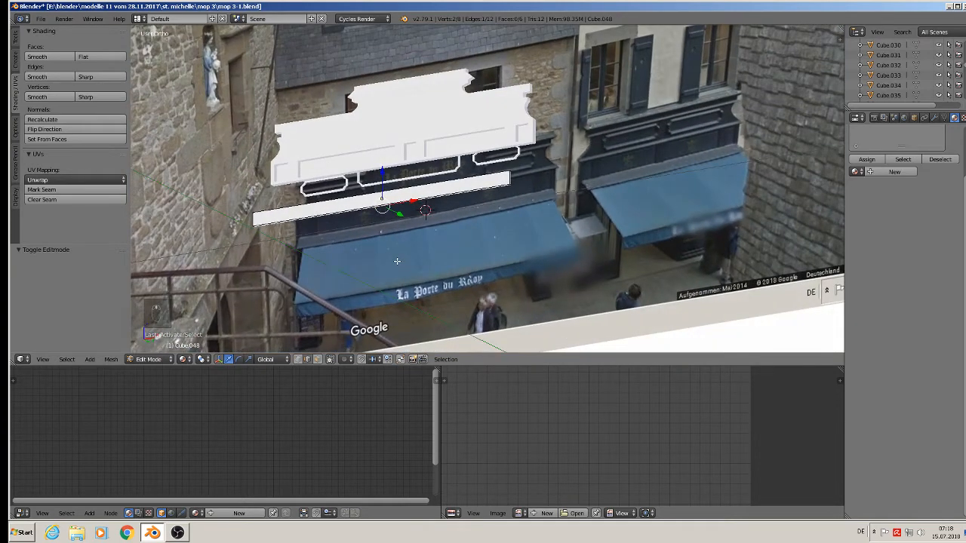
pyautogui.press('e')
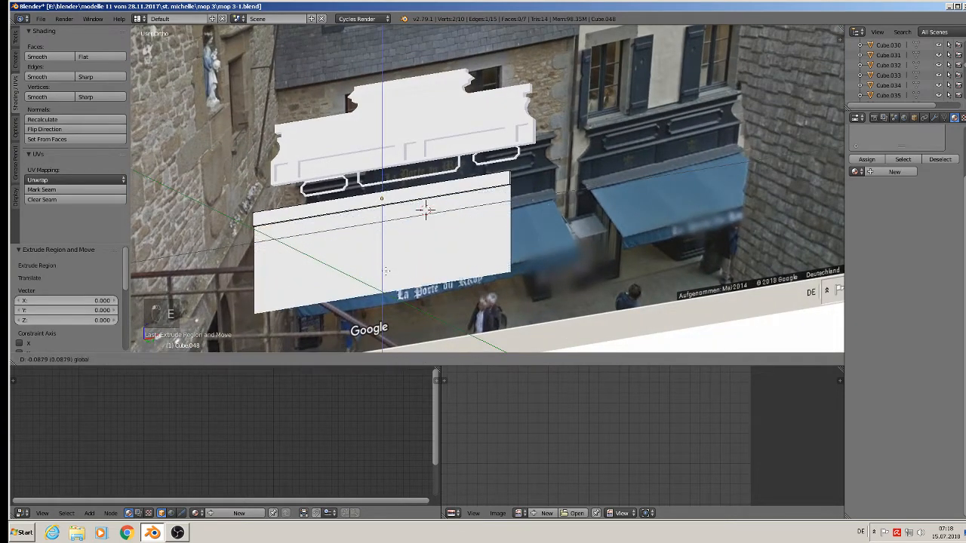
pyautogui.click(384, 278)
pyautogui.moveTo(384, 279); pyautogui.dragTo(386, 308, button='middle')
# Extrude the bottom edge again into a short lip offset 0.003 outward along Y.
pyautogui.press('e')
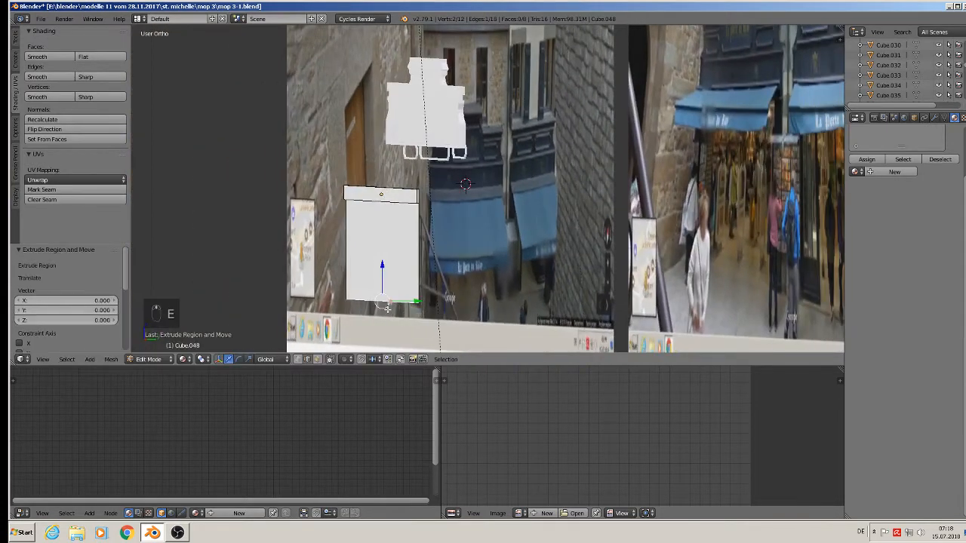
pyautogui.moveTo(420, 302); pyautogui.dragTo(432, 301)
pyautogui.moveTo(432, 301); pyautogui.dragTo(405, 329, button='middle')
pyautogui.moveTo(424, 300); pyautogui.dragTo(427, 300)
pyautogui.moveTo(417, 282); pyautogui.dragTo(390, 265, button='middle')
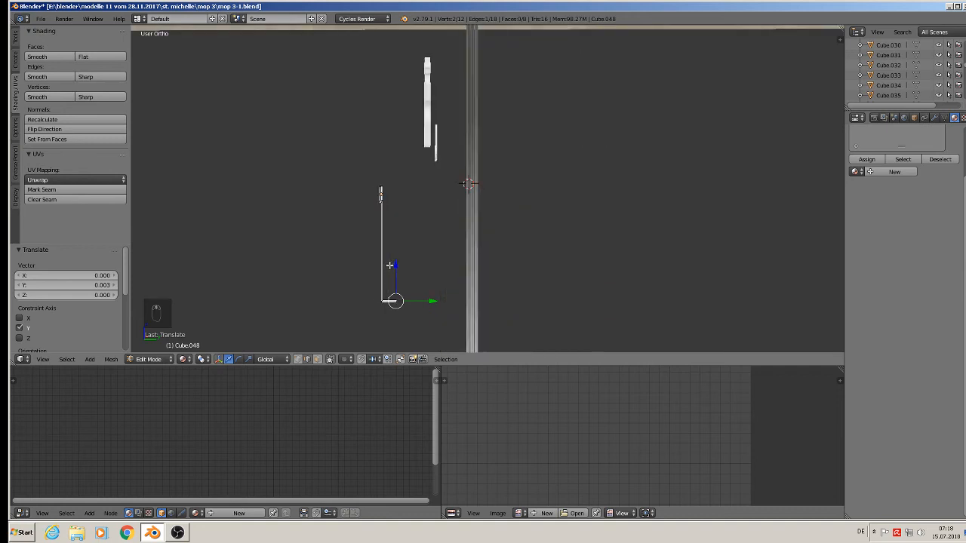
pyautogui.press('Tab')
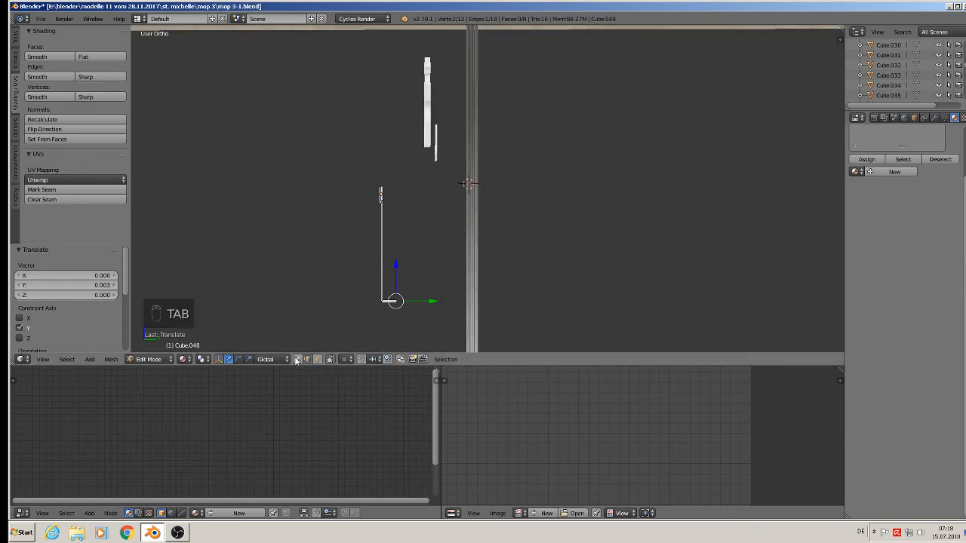
# Circle-select the panel's lower face and slide it outward along Y.
pyautogui.press('a')
pyautogui.press('c')
pyautogui.click(390, 304)
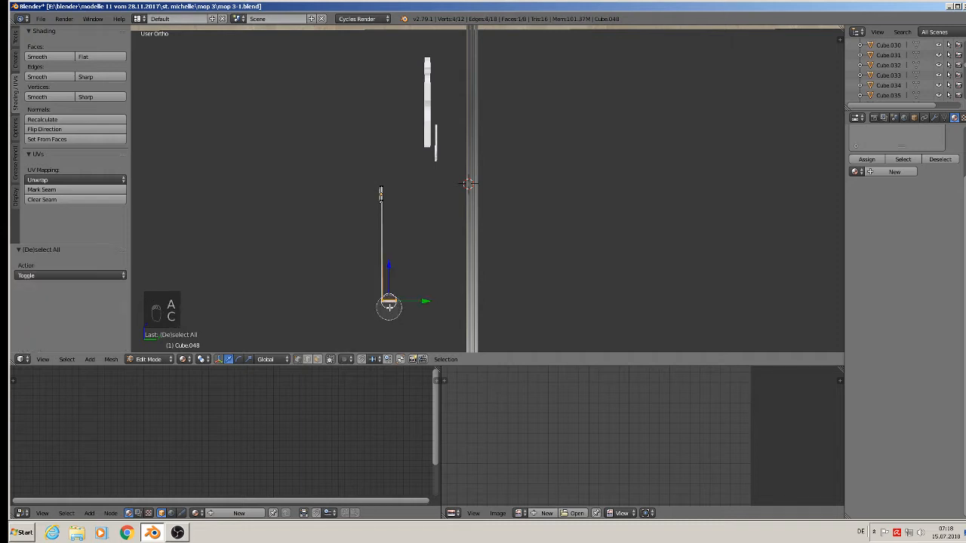
pyautogui.rightClick(392, 305)
pyautogui.moveTo(414, 301); pyautogui.dragTo(425, 301)
pyautogui.scroll(-1, 426, 302)
pyautogui.moveTo(426, 302)
pyautogui.mouseDown(button='middle')
pyautogui.moveTo(475, 308)
pyautogui.moveTo(431, 287)
pyautogui.moveTo(440, 291)
pyautogui.mouseUp(button='middle')
# Rotate the panel 90° about X, raise it 0.05 on Z and push it 0.037 along Y.
pyautogui.press('Tab')
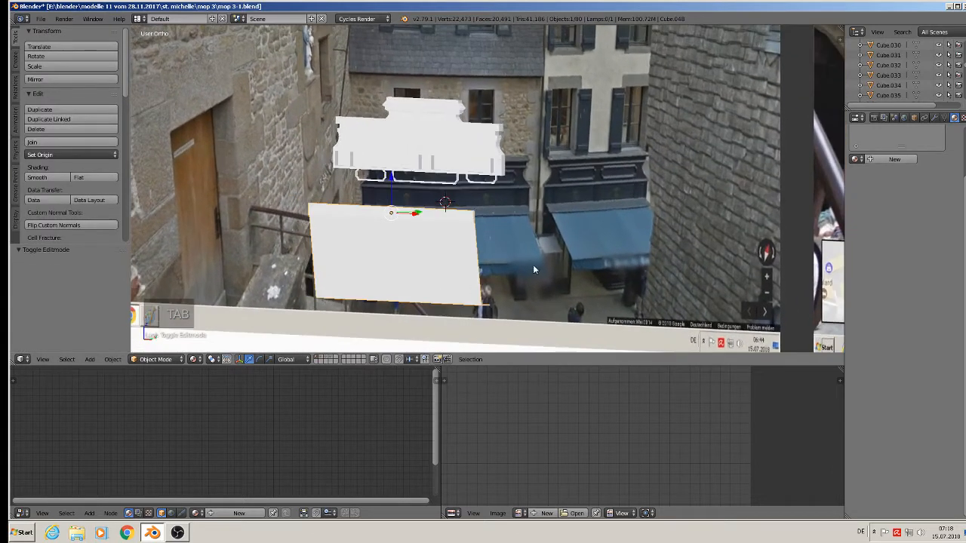
pyautogui.write('rx')
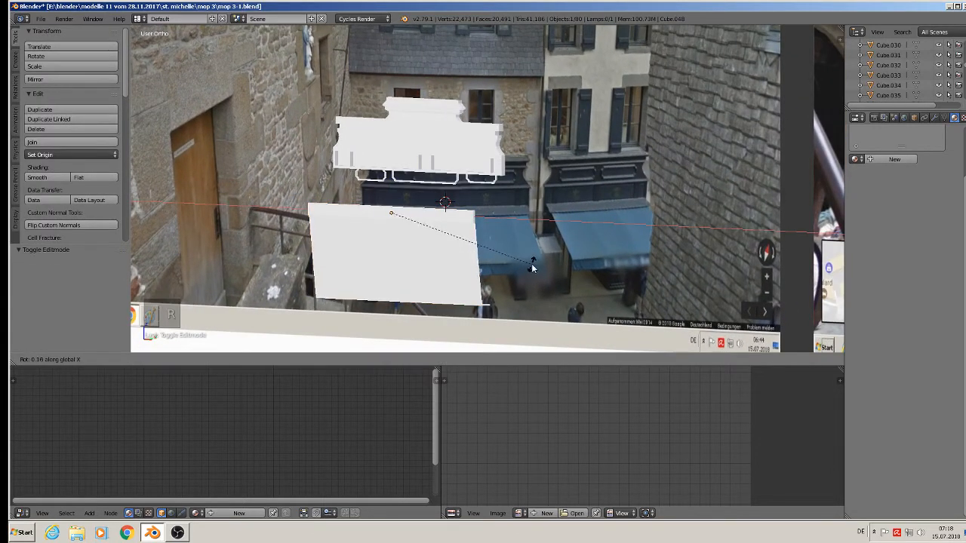
pyautogui.write('90')
pyautogui.press('Return')
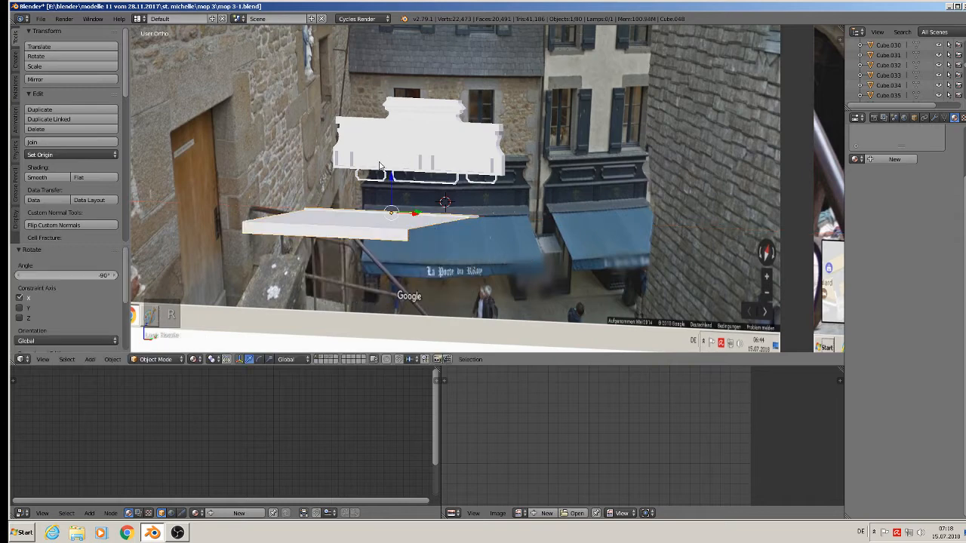
pyautogui.moveTo(390, 202); pyautogui.dragTo(406, 159)
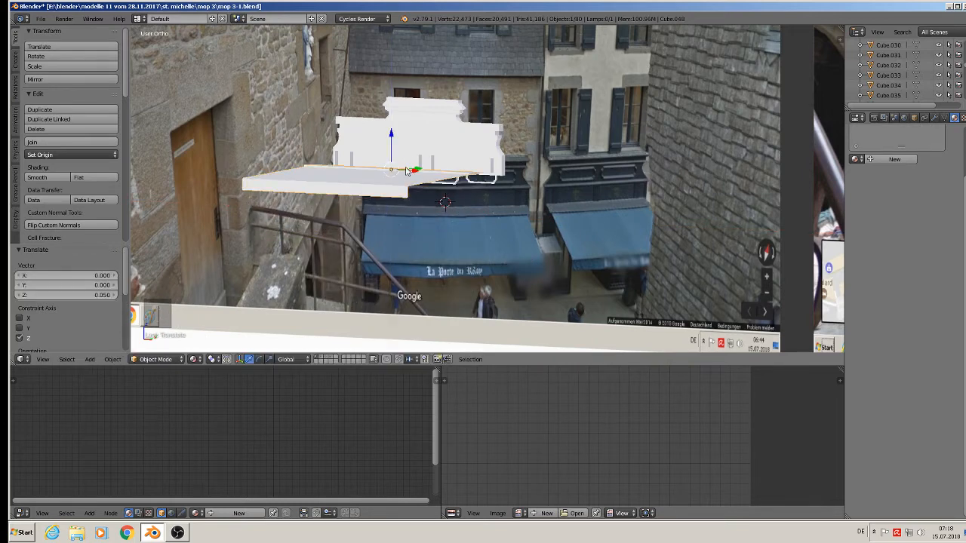
pyautogui.moveTo(405, 171); pyautogui.dragTo(378, 195, button='middle')
pyautogui.moveTo(432, 164); pyautogui.dragTo(459, 164)
pyautogui.moveTo(453, 171); pyautogui.dragTo(496, 142, button='middle')
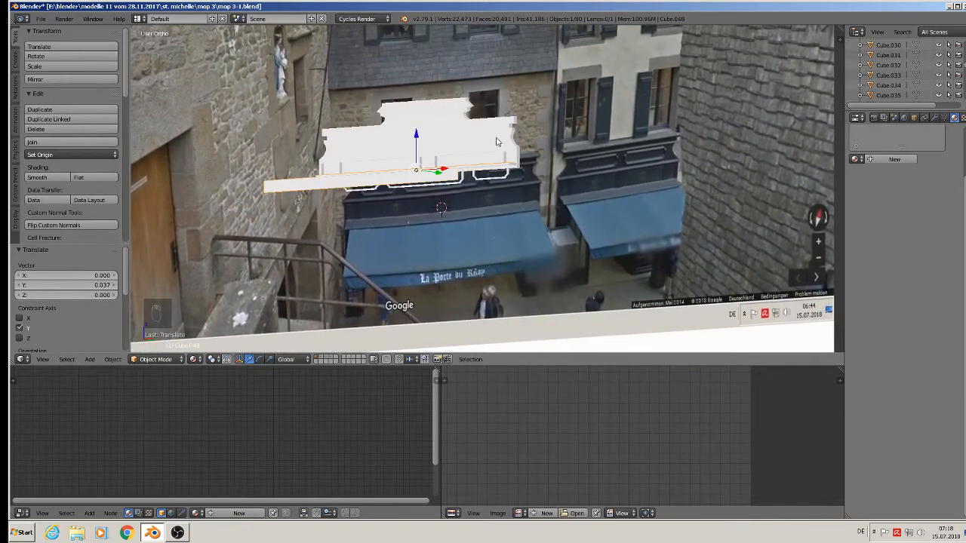
# Select the left, middle and right sign-panel frames together.
pyautogui.rightClick(456, 183)
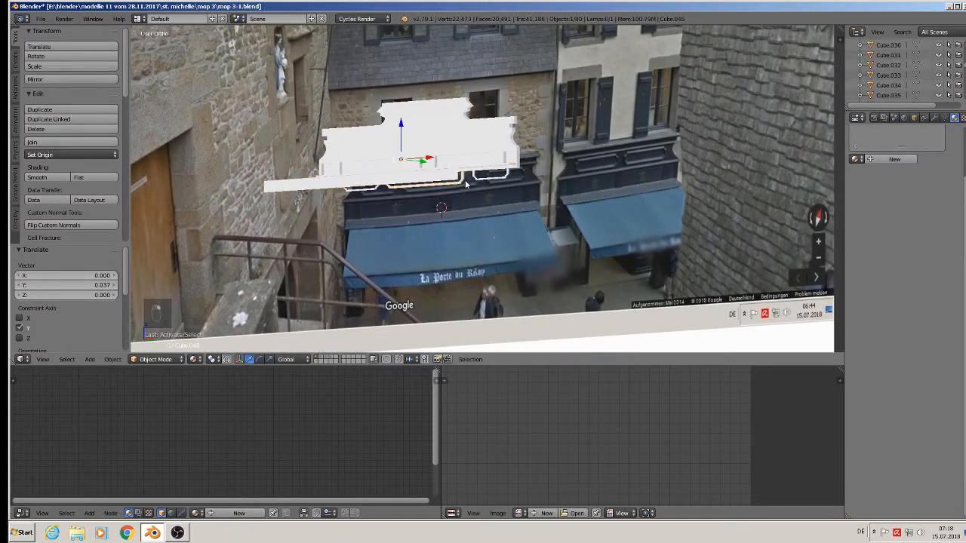
pyautogui.keyDown('shift'); pyautogui.rightClick(479, 179); pyautogui.keyUp('shift')
pyautogui.keyDown('shift'); pyautogui.rightClick(363, 191); pyautogui.keyUp('shift')
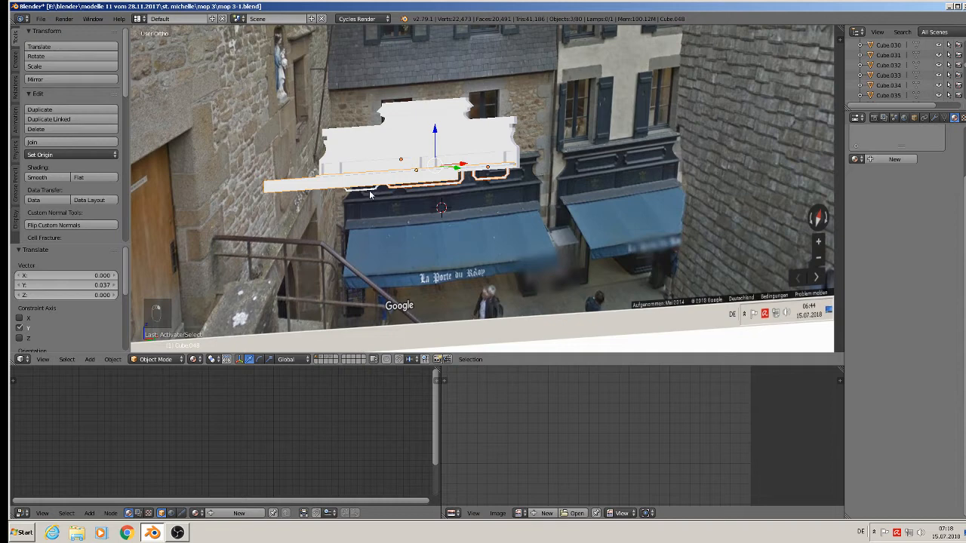
pyautogui.rightClick(368, 190)
pyautogui.keyDown('shift'); pyautogui.rightClick(397, 187); pyautogui.keyUp('shift')
pyautogui.keyDown('shift'); pyautogui.rightClick(492, 184); pyautogui.keyUp('shift')
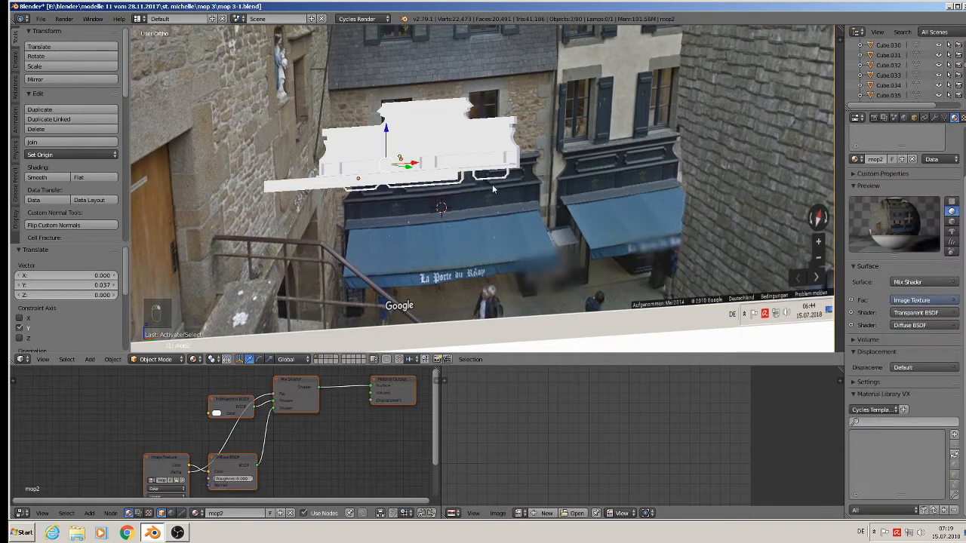
pyautogui.rightClick(491, 178)
pyautogui.keyDown('shift'); pyautogui.rightClick(429, 185); pyautogui.keyUp('shift')
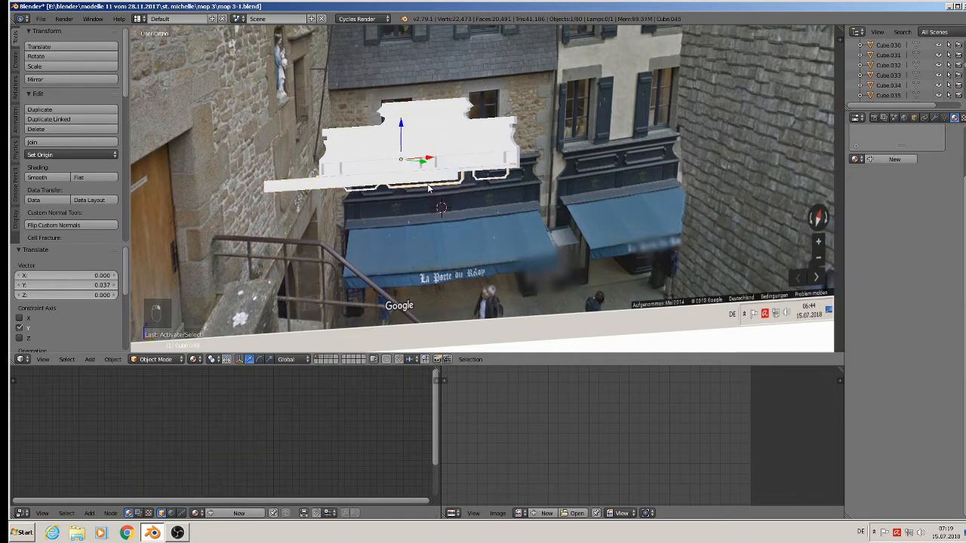
pyautogui.rightClick(430, 188)
pyautogui.keyDown('shift'); pyautogui.rightClick(365, 194); pyautogui.keyUp('shift')
pyautogui.keyDown('shift'); pyautogui.rightClick(491, 178); pyautogui.keyUp('shift')
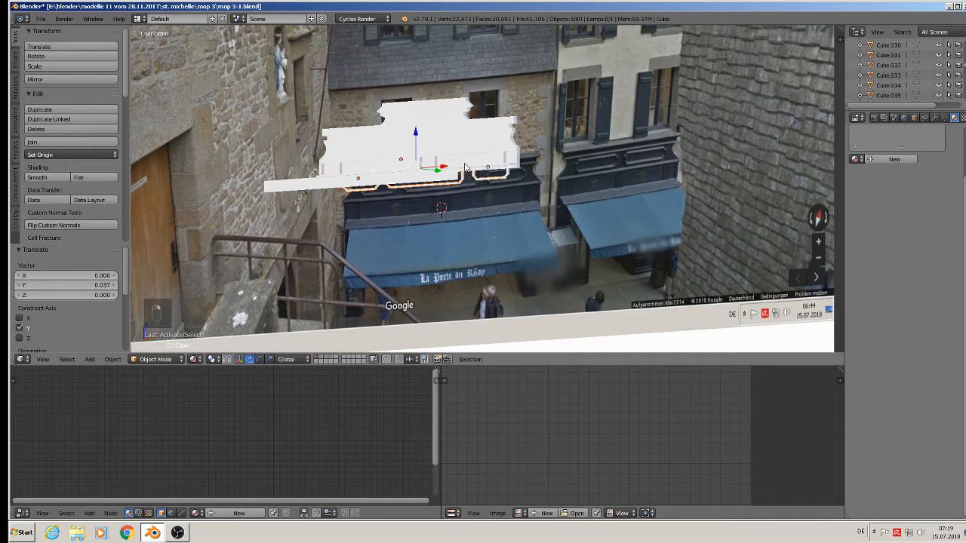
pyautogui.click(406, 139)
# Raise the frames 0.035 on Z, move them −0.011 along Y, then nudge them up slightly.
pyautogui.moveTo(413, 137); pyautogui.dragTo(419, 103)
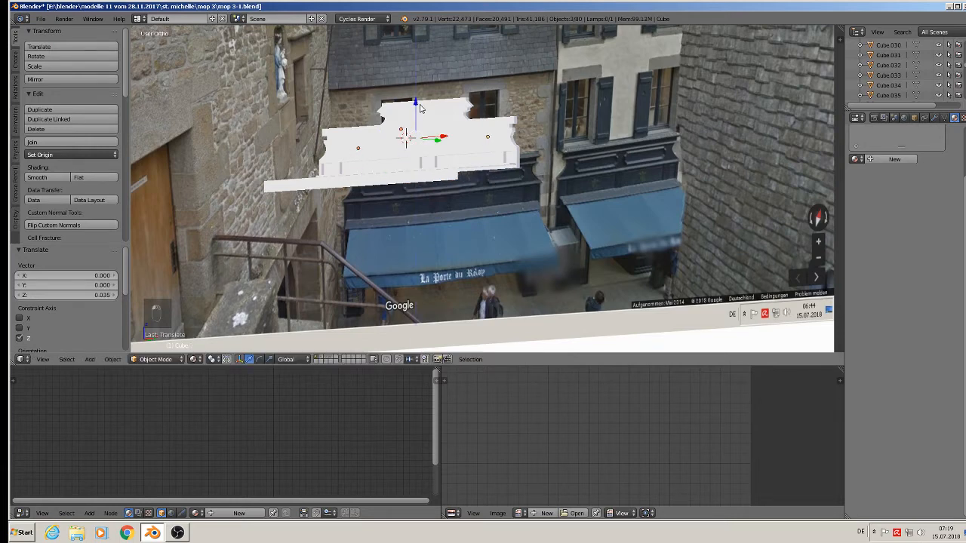
pyautogui.moveTo(426, 122); pyautogui.dragTo(401, 160, button='middle')
pyautogui.moveTo(438, 128); pyautogui.dragTo(432, 135)
pyautogui.moveTo(432, 136); pyautogui.dragTo(482, 121, button='middle')
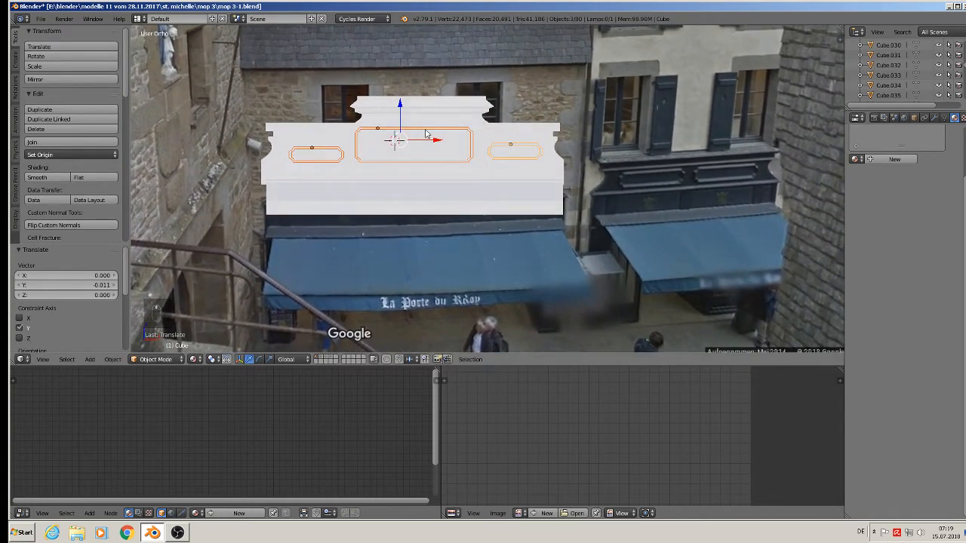
pyautogui.moveTo(401, 105); pyautogui.dragTo(401, 104)
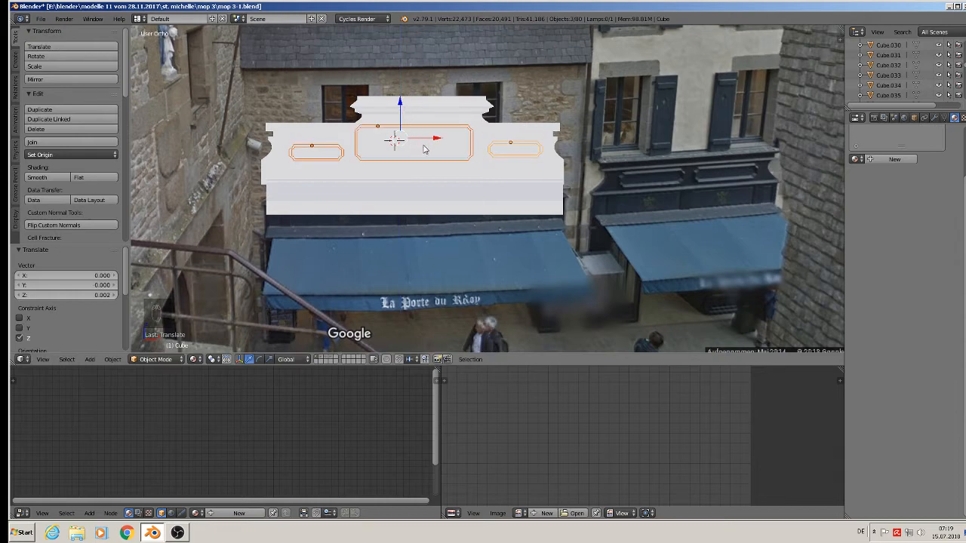
pyautogui.press('a')
pyautogui.moveTo(483, 184); pyautogui.dragTo(445, 194, button='middle')
# Save the facade .blend file again.
pyautogui.scroll(-3, 444, 192)
pyautogui.click(44, 19)
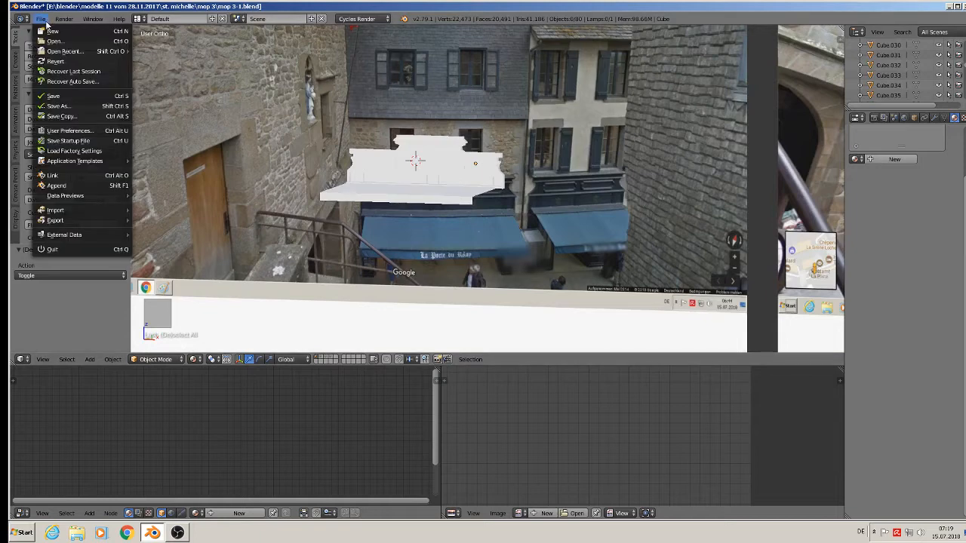
pyautogui.click(52, 97)
pyautogui.scroll(-3, 640, 243)
pyautogui.keyDown('shift'); pyautogui.moveTo(640, 243); pyautogui.dragTo(379, 151, button='middle'); pyautogui.keyUp('shift')
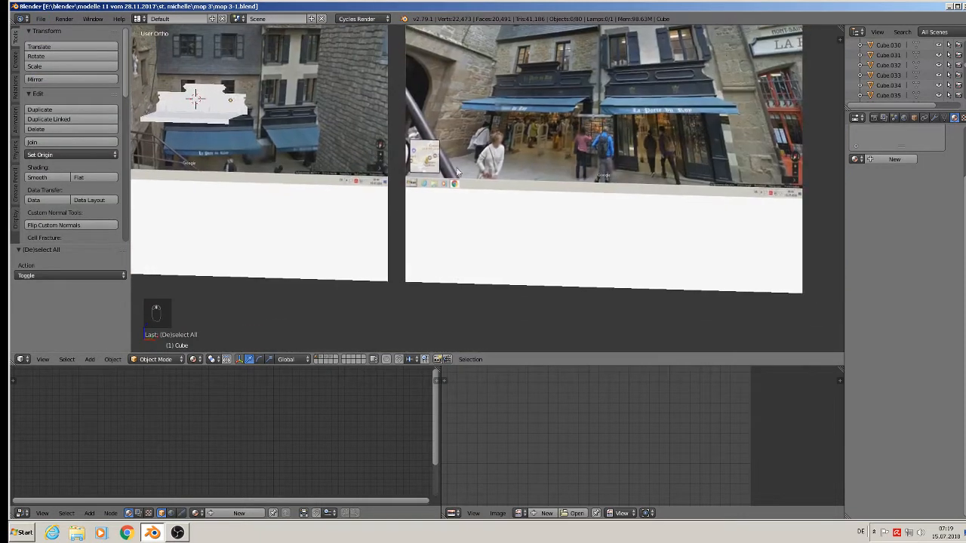
pyautogui.scroll(2, 554, 150)
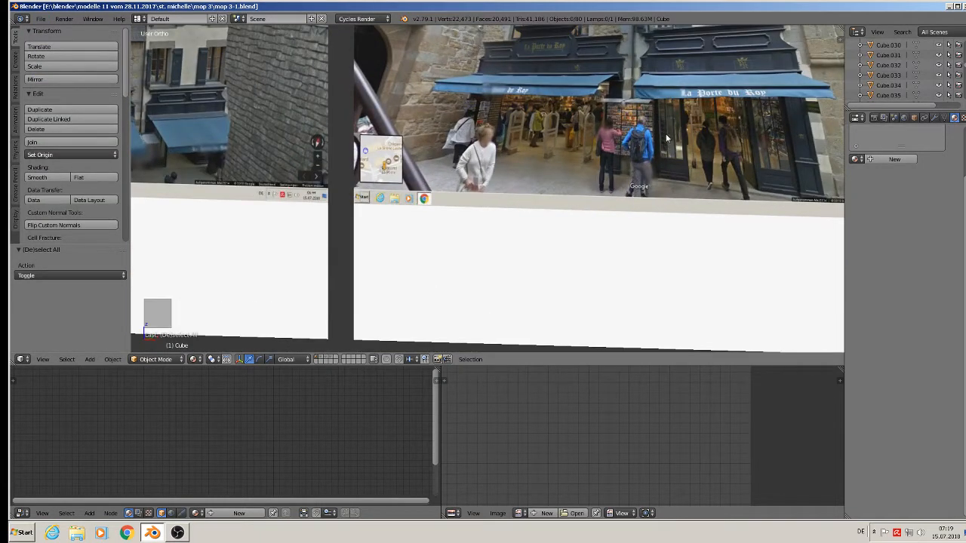
# Frame the La Porte du Roy shopfront photo in front orthographic view.
pyautogui.press('KP_1')
pyautogui.scroll(-3, 662, 138)
pyautogui.scroll(-2, 680, 146)
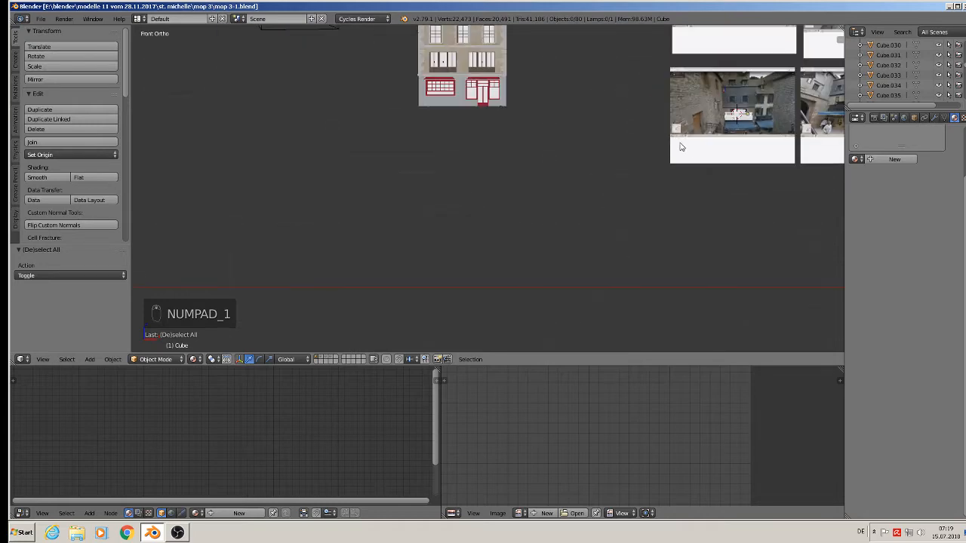
pyautogui.keyDown('shift'); pyautogui.moveTo(702, 126); pyautogui.dragTo(325, 233, button='middle'); pyautogui.keyUp('shift')
pyautogui.scroll(6, 539, 262)
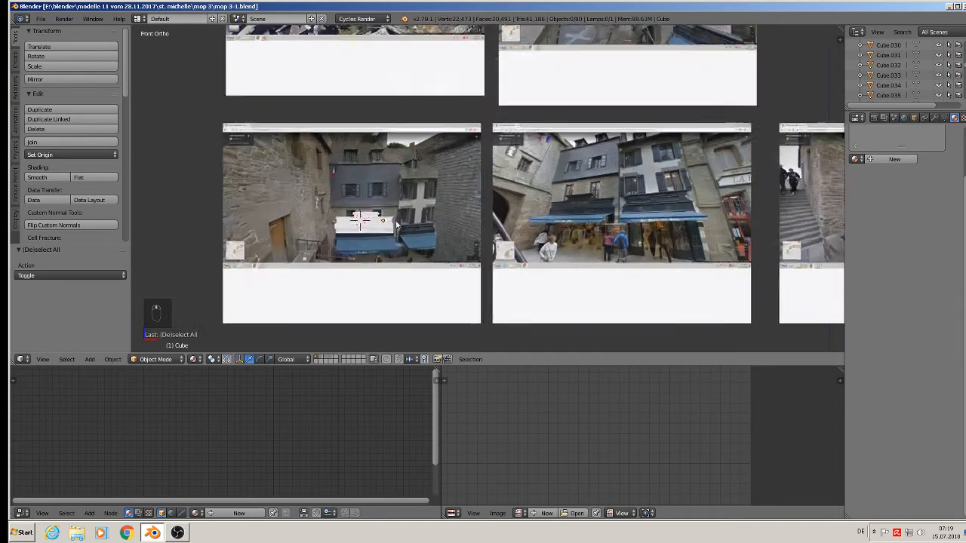
pyautogui.keyDown('shift'); pyautogui.moveTo(539, 262); pyautogui.dragTo(202, 182, button='middle'); pyautogui.keyUp('shift')
pyautogui.scroll(3, 362, 179)
pyautogui.scroll(-2, 438, 178)
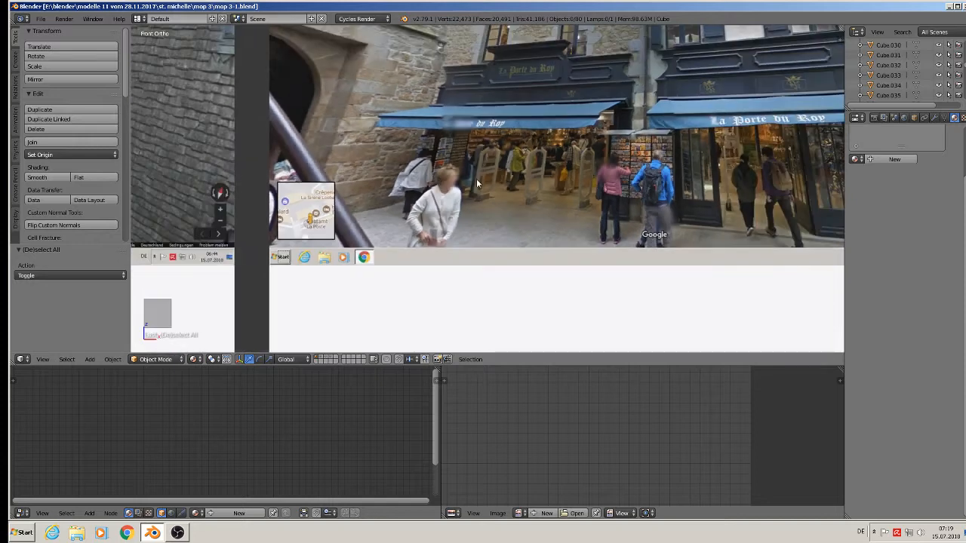
pyautogui.keyDown('shift'); pyautogui.moveTo(625, 208); pyautogui.dragTo(395, 230, button='middle'); pyautogui.keyUp('shift')
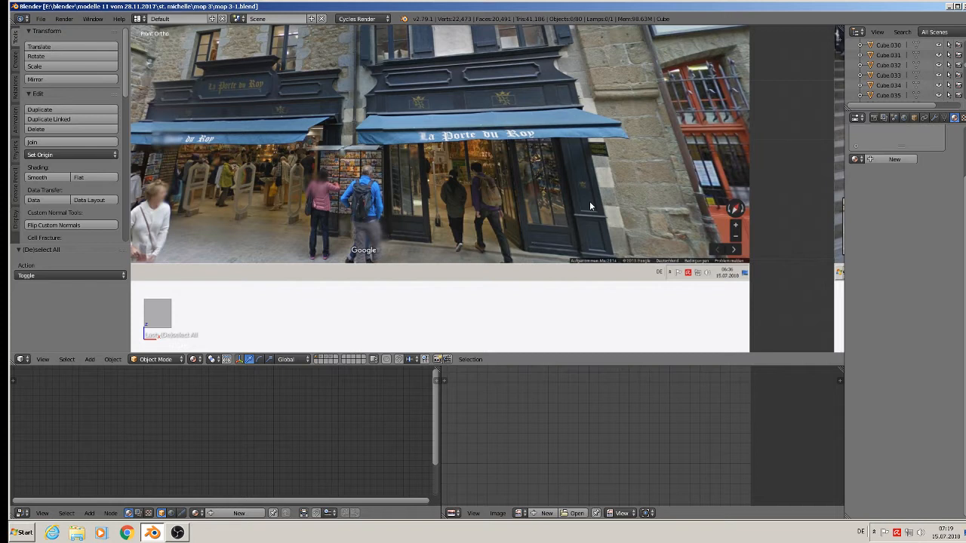
# Add a new cube at the 3D cursor on the photo's right side.
pyautogui.click(577, 162)
pyautogui.click(90, 359)
pyautogui.moveTo(120, 339)
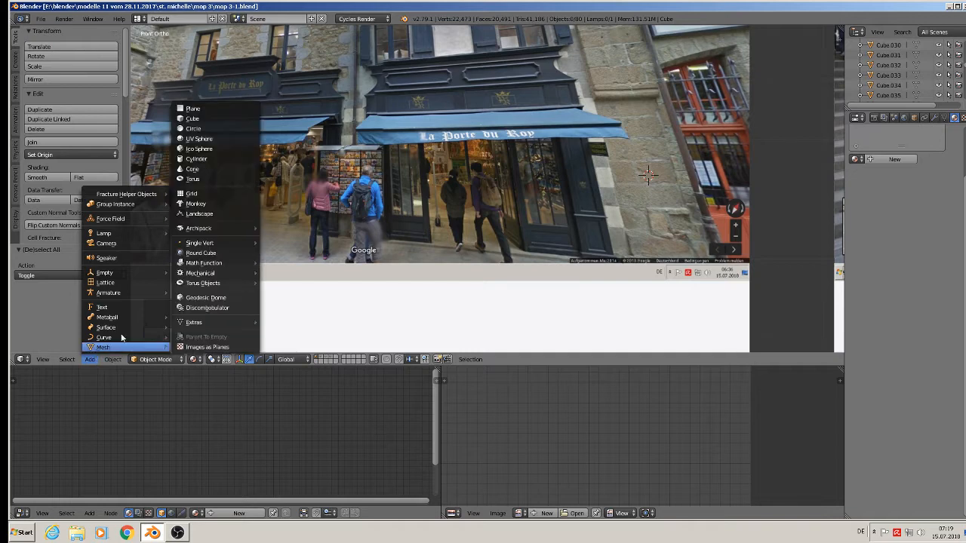
pyautogui.click(215, 117)
# Shrink the cube and stretch it vertically into a tall, narrow block.
pyautogui.press('s')
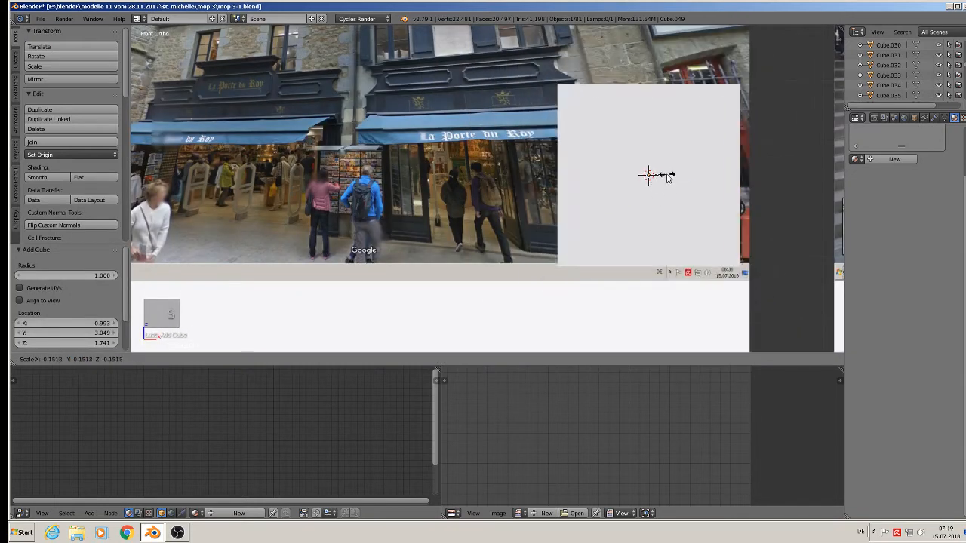
pyautogui.click(665, 178)
pyautogui.press('s')
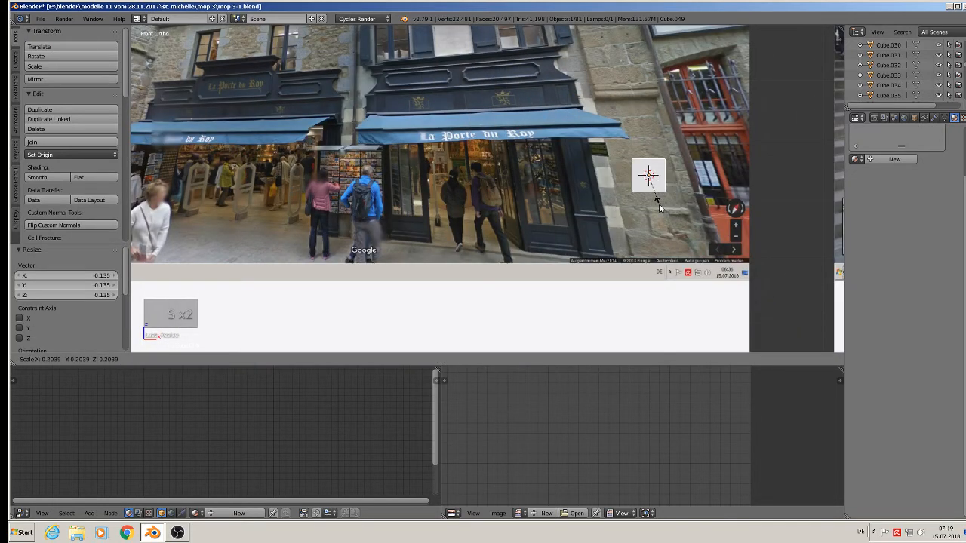
pyautogui.click(656, 206)
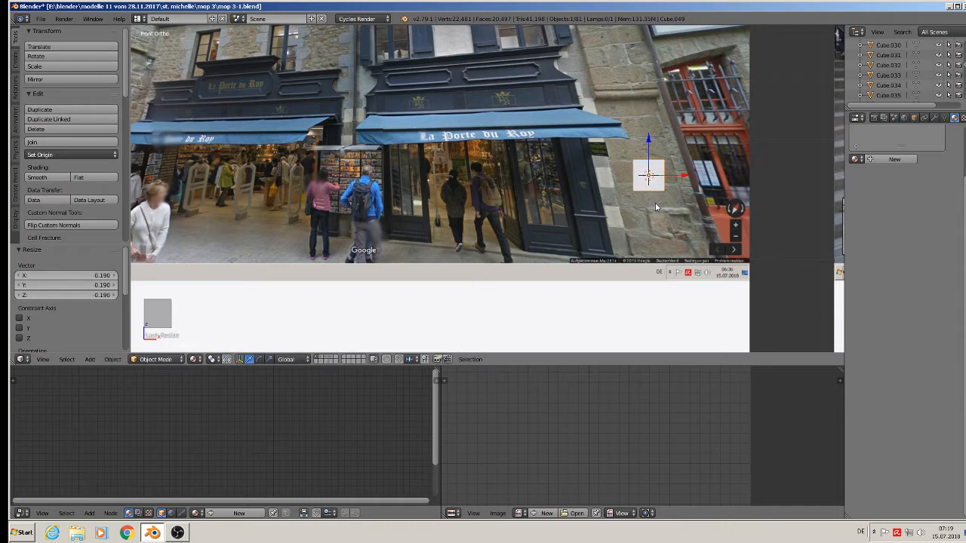
pyautogui.press('s')
pyautogui.press('z')
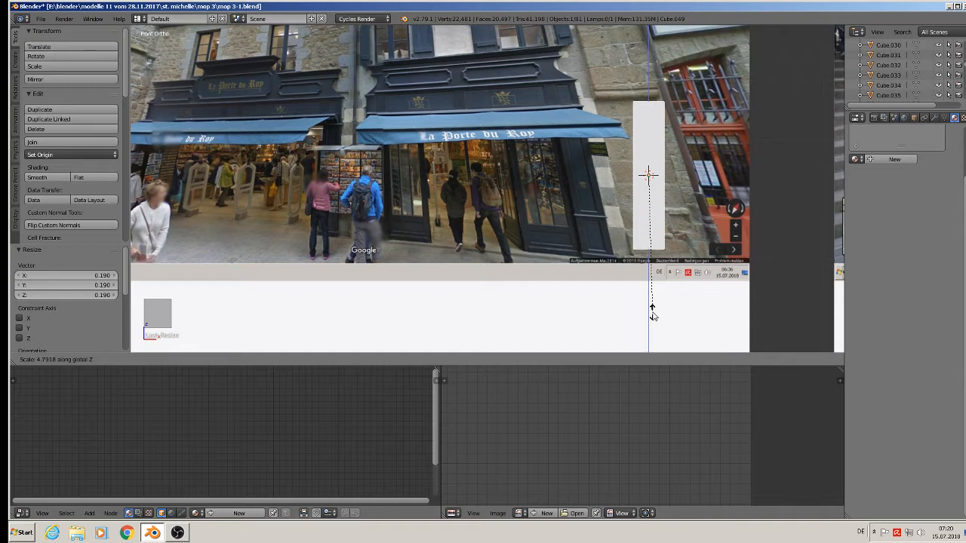
pyautogui.click(655, 314)
# Nudge the block −0.031 along Y, shrink it slightly, and view it from the front.
pyautogui.moveTo(648, 138); pyautogui.dragTo(647, 149)
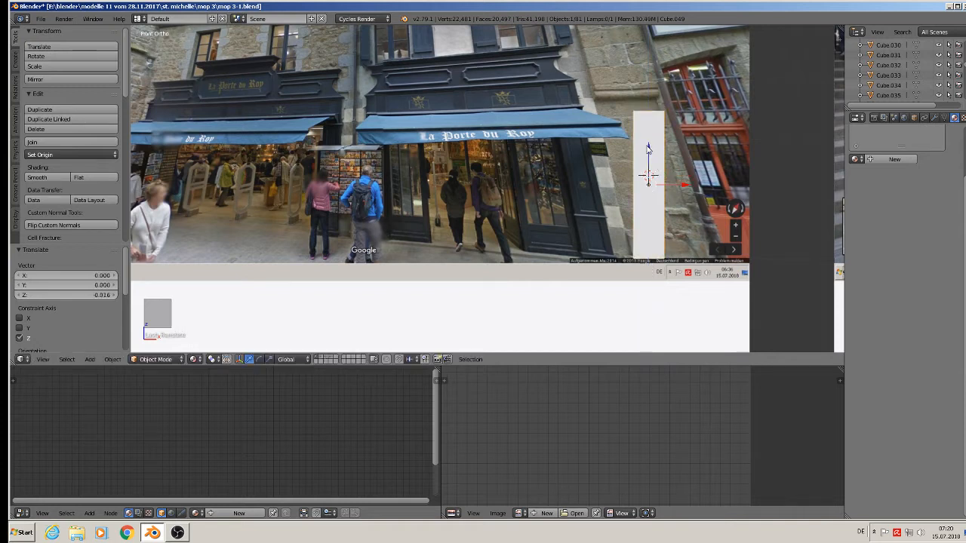
pyautogui.keyDown('shift'); pyautogui.moveTo(713, 229); pyautogui.dragTo(599, 150, button='middle'); pyautogui.keyUp('shift')
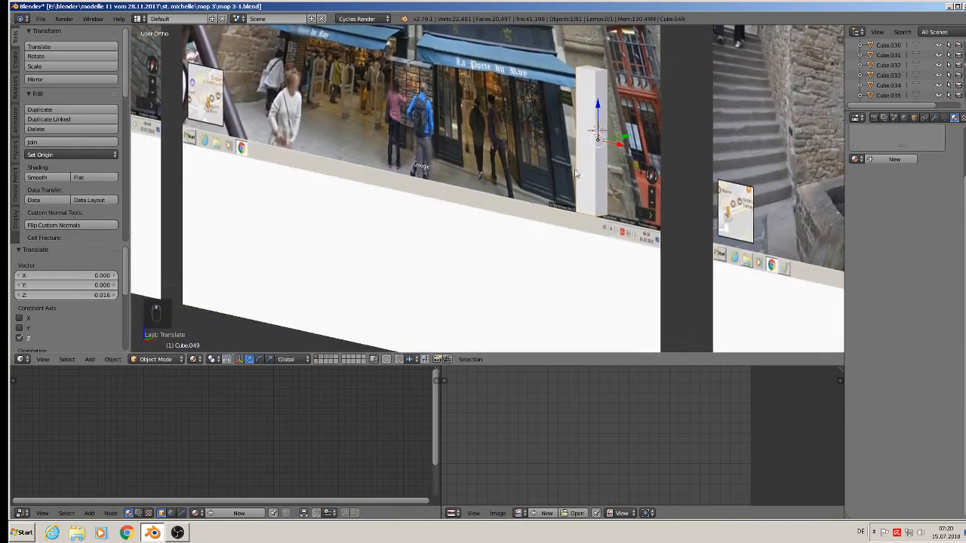
pyautogui.press('g')
pyautogui.moveTo(600, 149); pyautogui.dragTo(616, 146)
pyautogui.moveTo(654, 172)
pyautogui.mouseDown(button='middle')
pyautogui.moveTo(702, 179)
pyautogui.moveTo(654, 186)
pyautogui.mouseUp(button='middle')
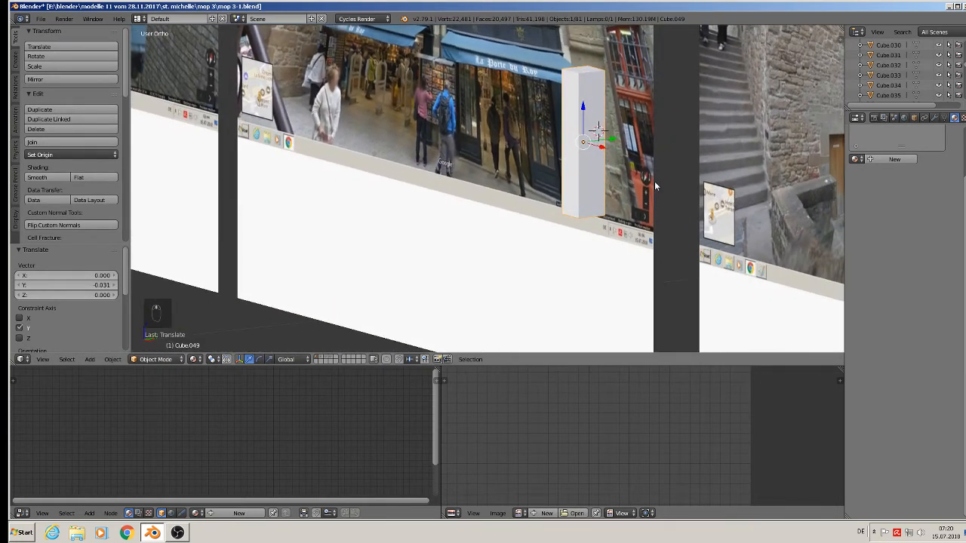
pyautogui.press('s')
pyautogui.click(633, 170)
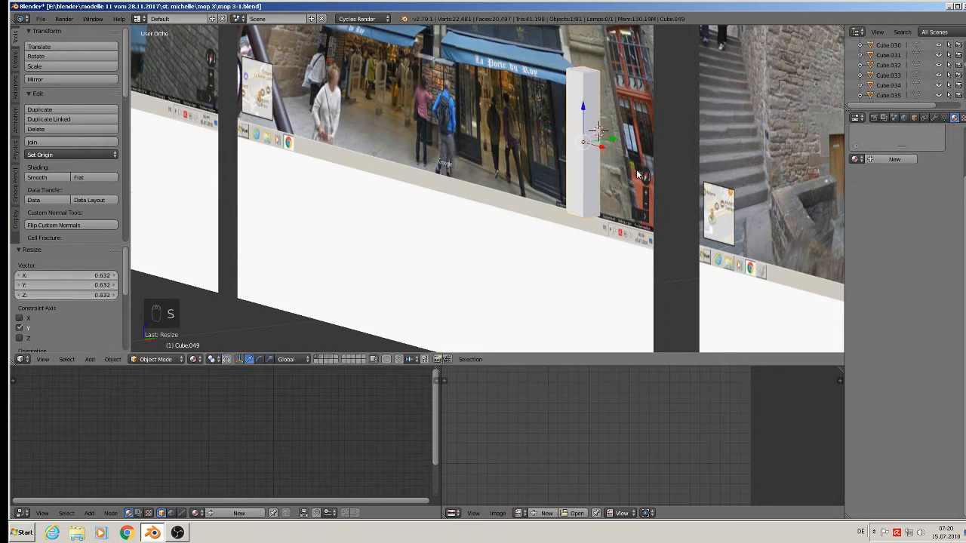
pyautogui.press('KP_1')
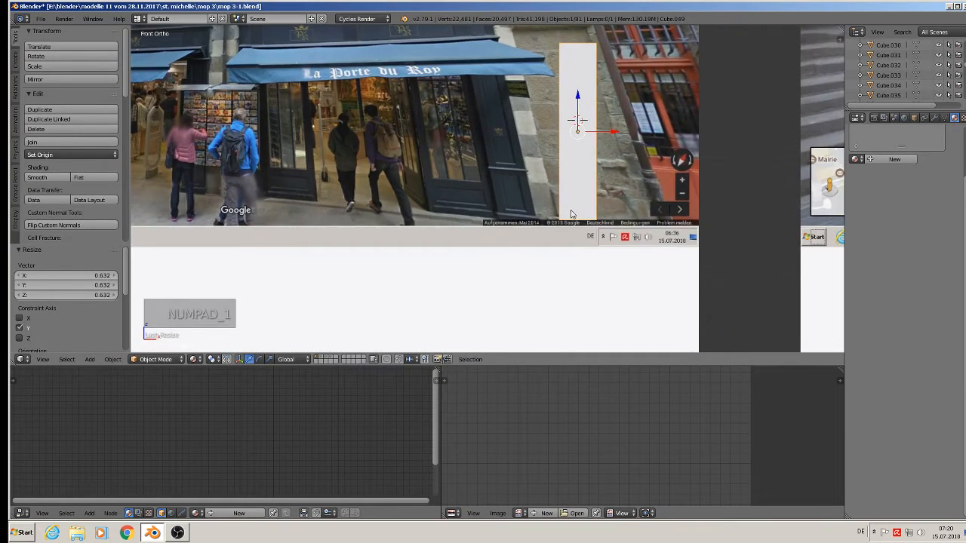
# Add three horizontal loop cuts across the pillar's lower section in Edit Mode.
pyautogui.press('Tab')
pyautogui.hotkey('ctrl', 'r')
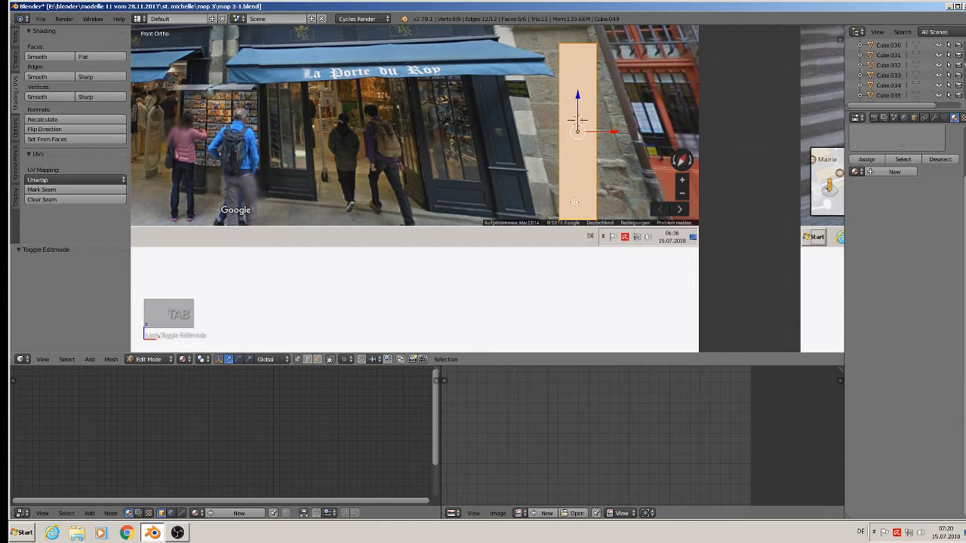
pyautogui.click(575, 203)
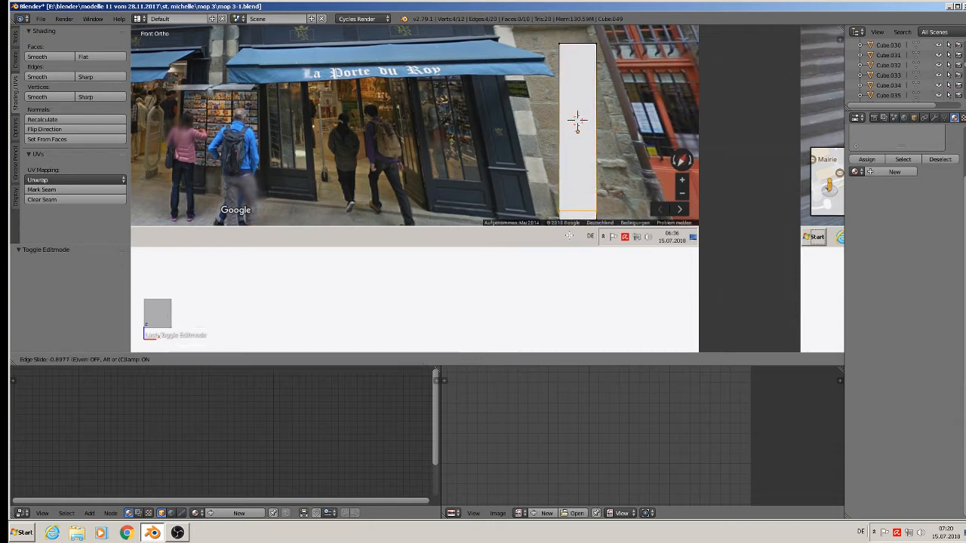
pyautogui.click(577, 121)
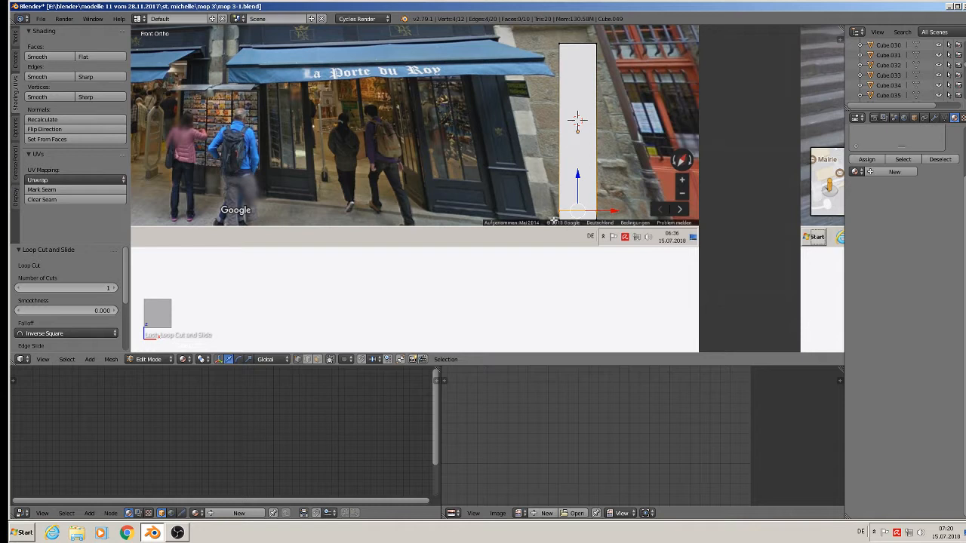
pyautogui.hotkey('ctrl', 'r')
pyautogui.click(572, 172)
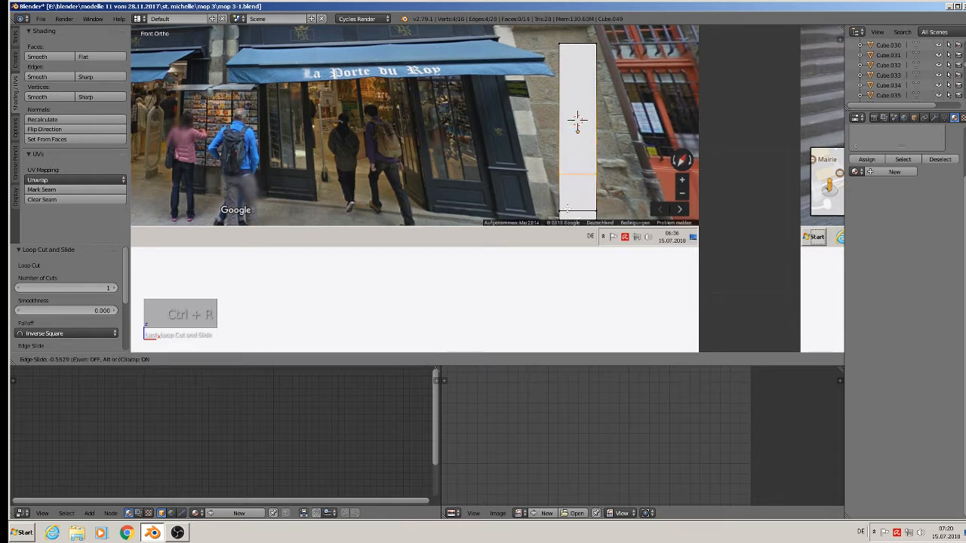
pyautogui.click(577, 121)
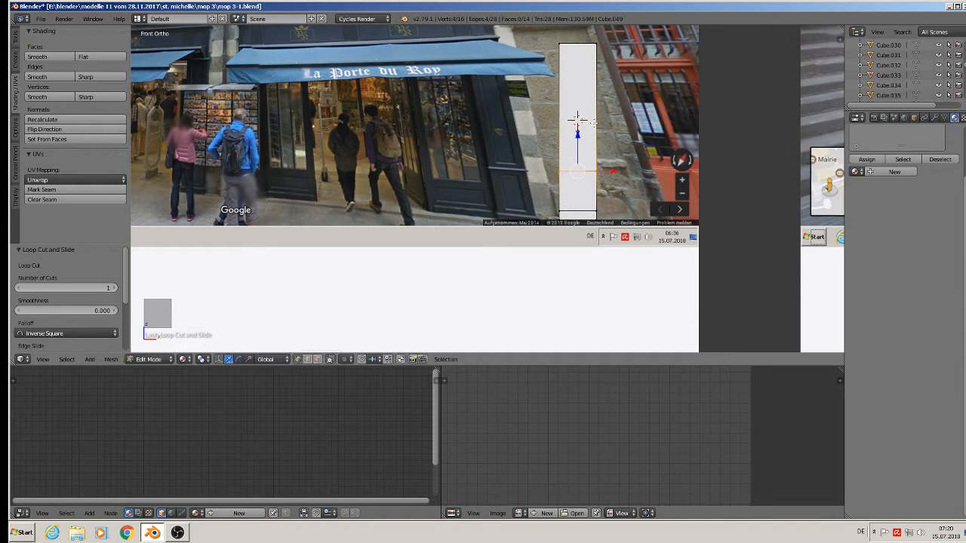
pyautogui.hotkey('ctrl', 'r')
pyautogui.click(577, 121)
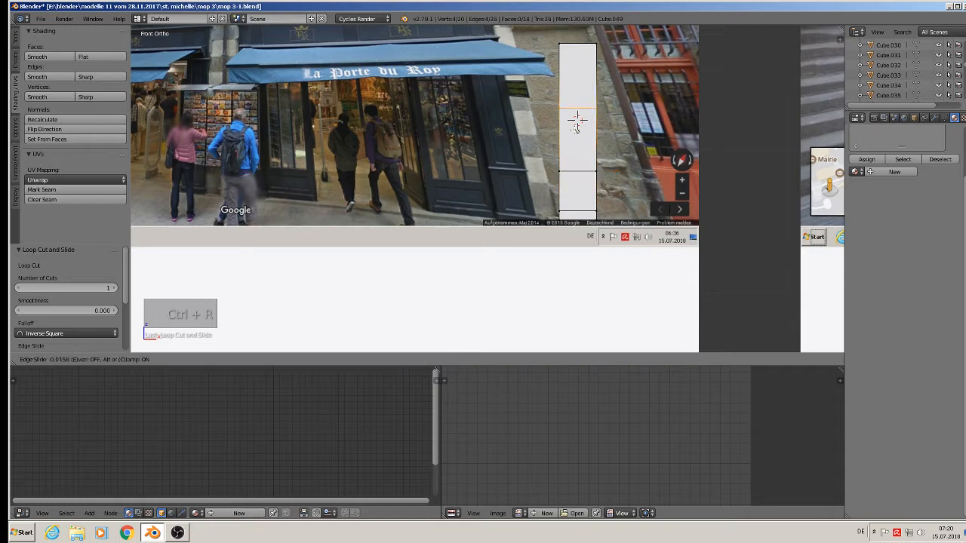
pyautogui.click(573, 189)
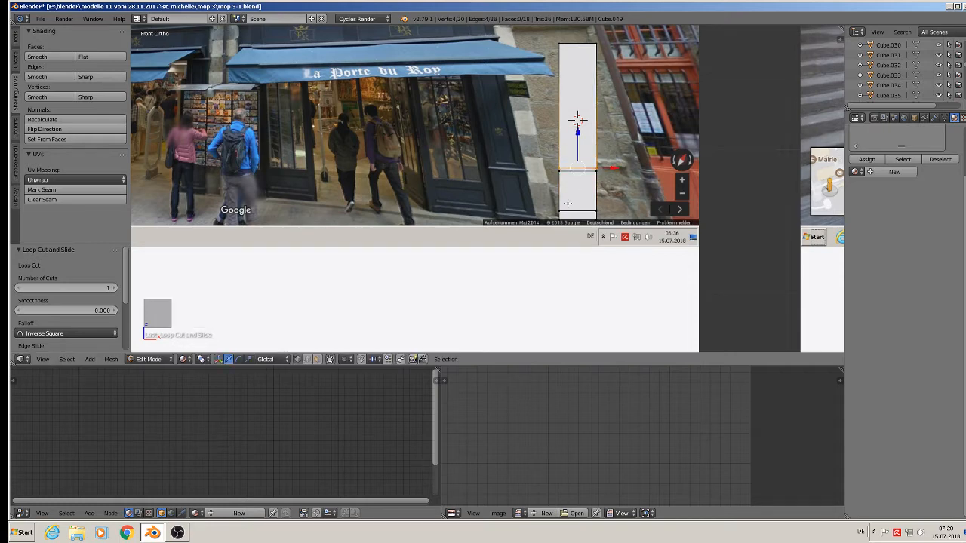
# Extrude the bottom face ring outward into a wider, flatter base.
pyautogui.scroll(2, 568, 203)
pyautogui.click(317, 360)
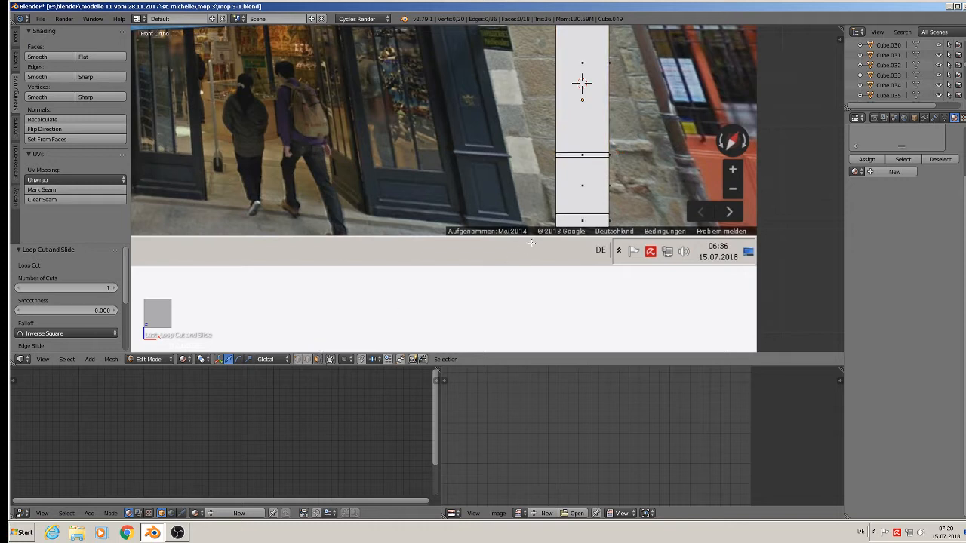
pyautogui.keyDown('alt'); pyautogui.rightClick(556, 223); pyautogui.keyUp('alt')
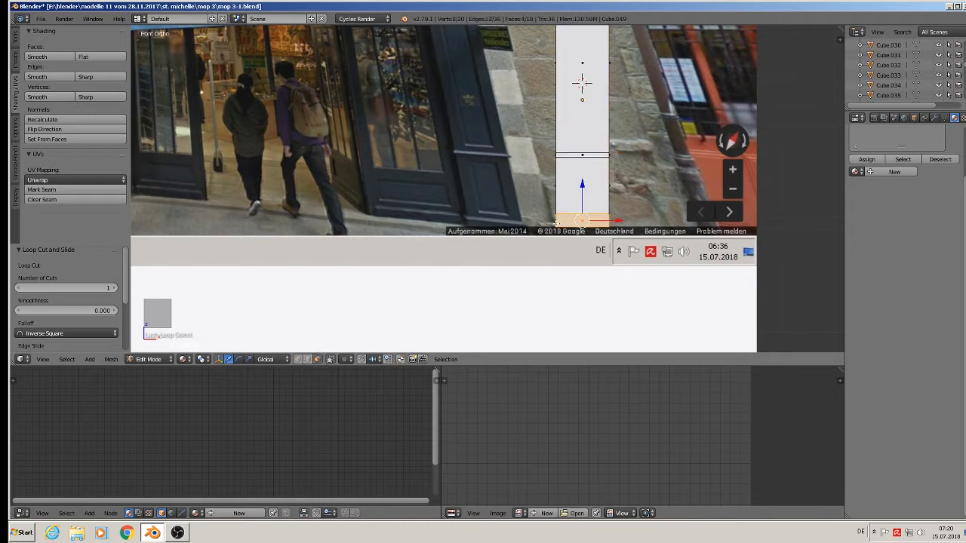
pyautogui.press('e')
pyautogui.press('s')
pyautogui.click(602, 237)
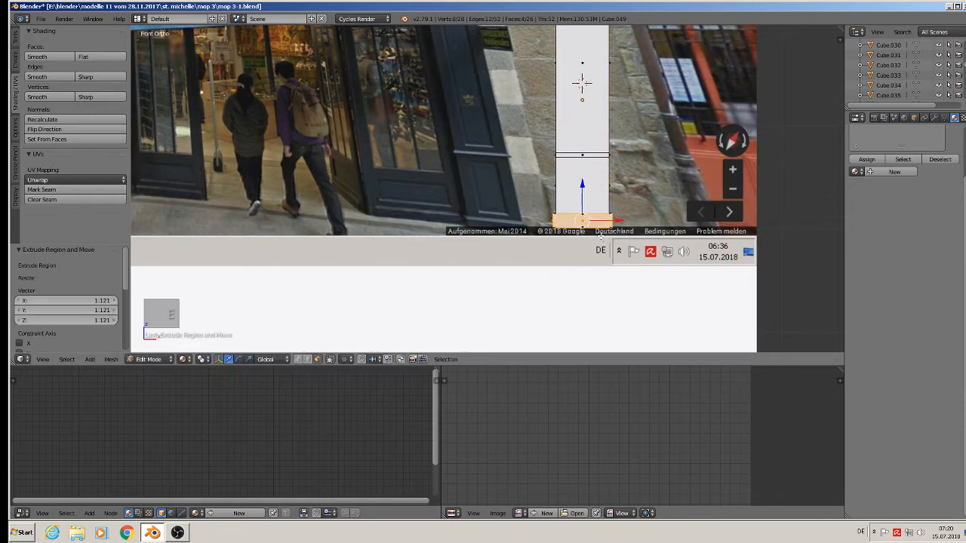
pyautogui.press('s')
pyautogui.press('z')
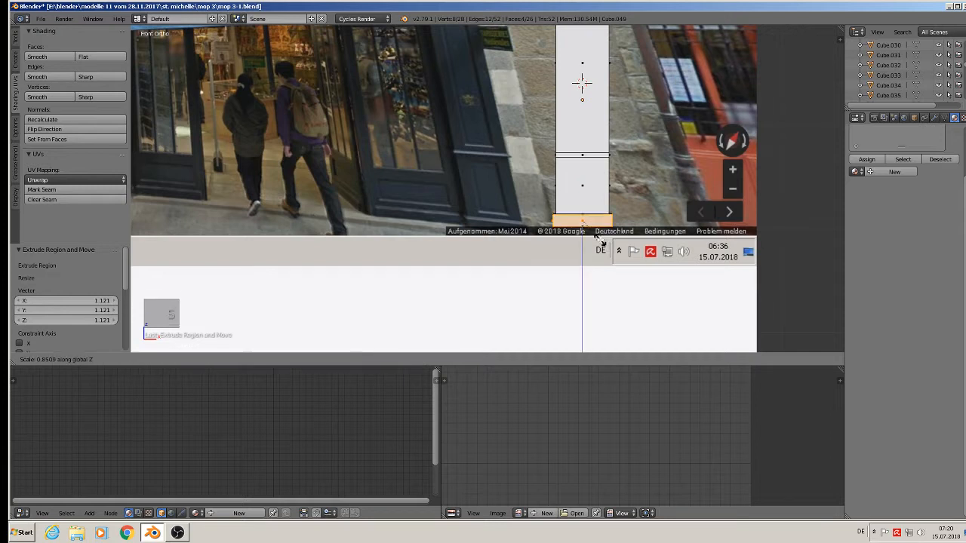
pyautogui.click(600, 238)
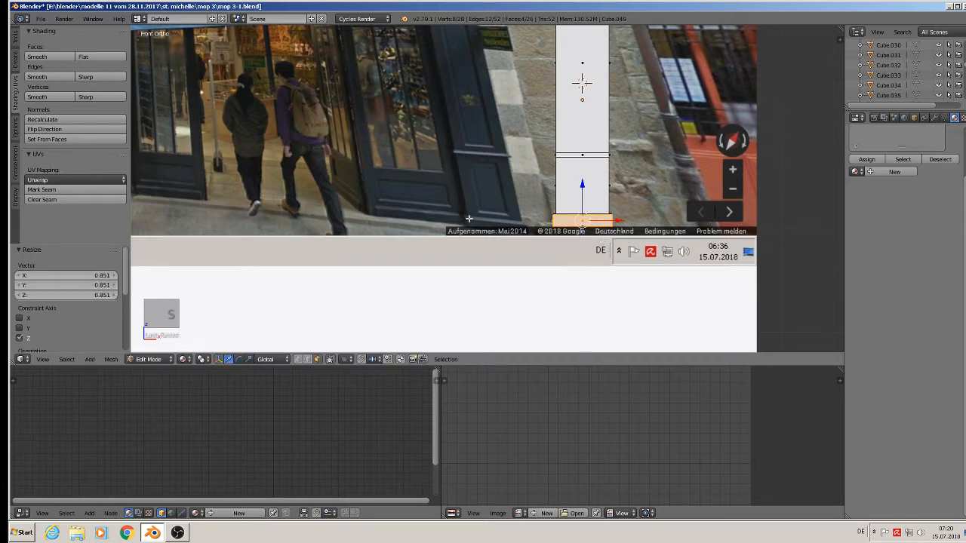
# Extrude the ring above the lower section into a thin protruding ledge.
pyautogui.keyDown('alt'); pyautogui.click(556, 155); pyautogui.keyUp('alt')
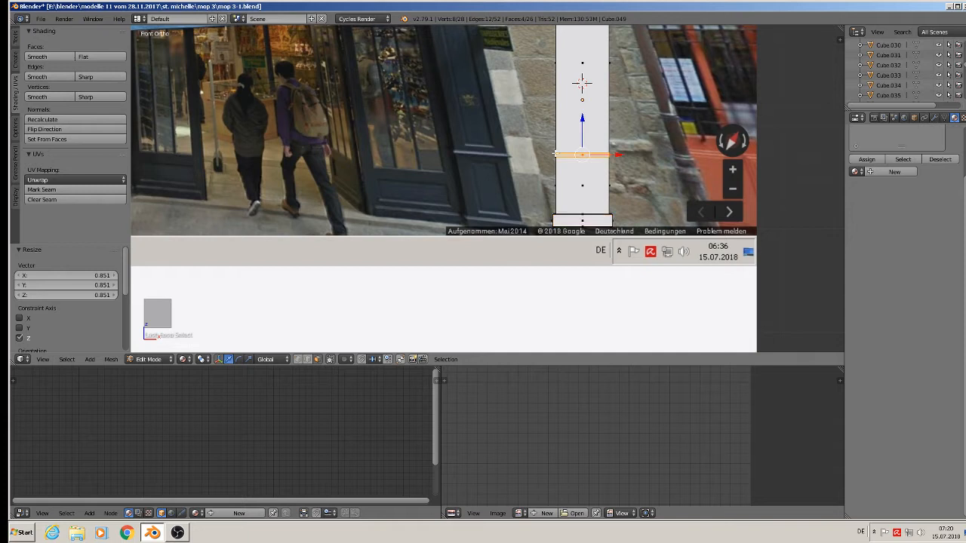
pyautogui.press('e')
pyautogui.press('s')
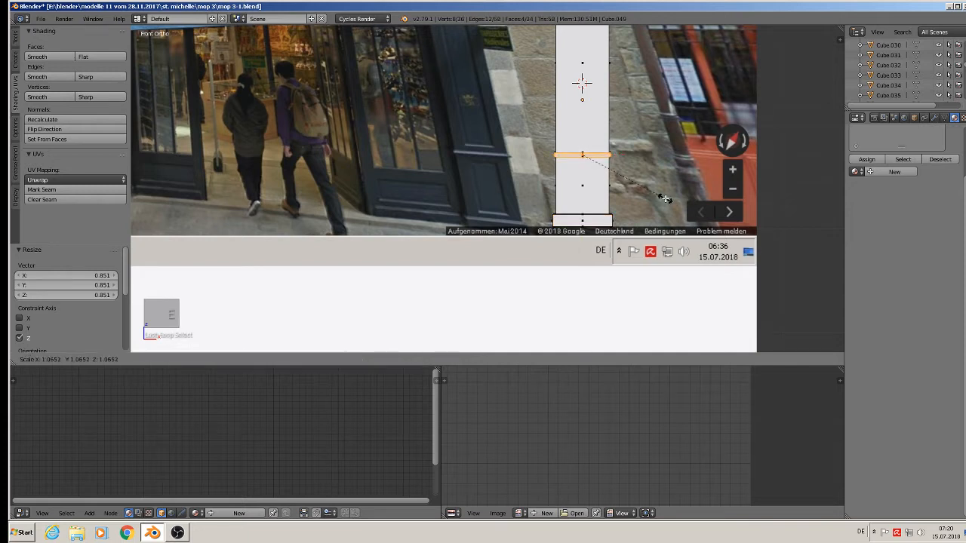
pyautogui.click(666, 199)
pyautogui.press('s')
pyautogui.press('z')
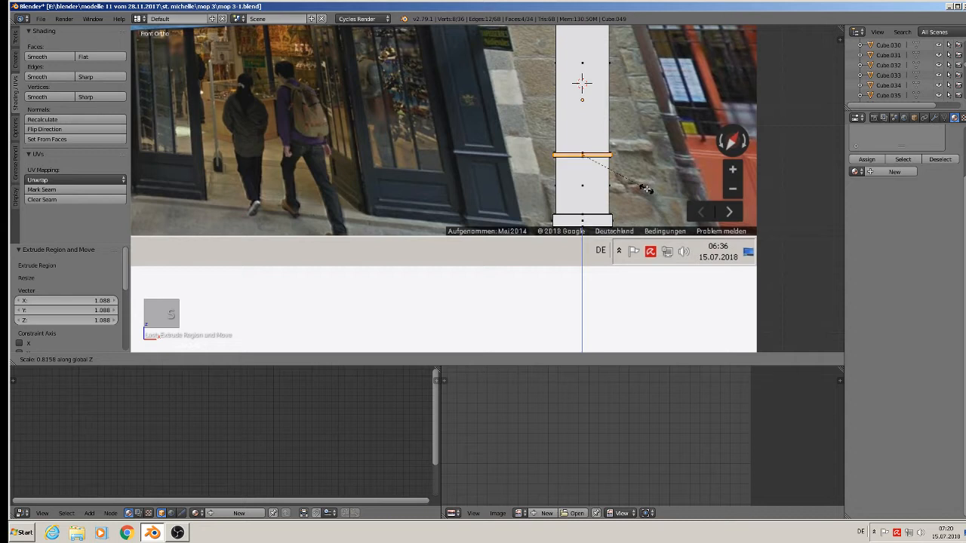
pyautogui.click(645, 189)
# Inset the lower front face into a square panel and recess it.
pyautogui.rightClick(583, 185)
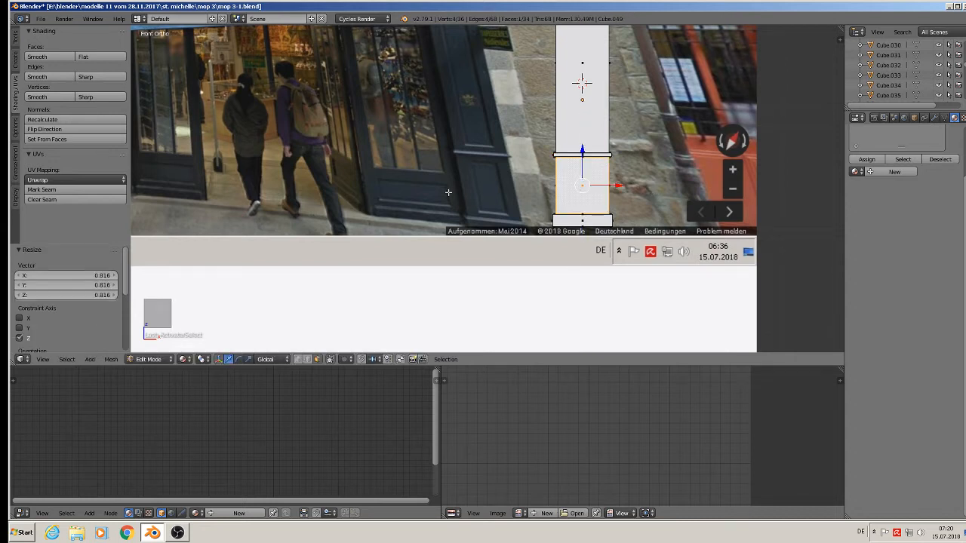
pyautogui.press('e')
pyautogui.press('s')
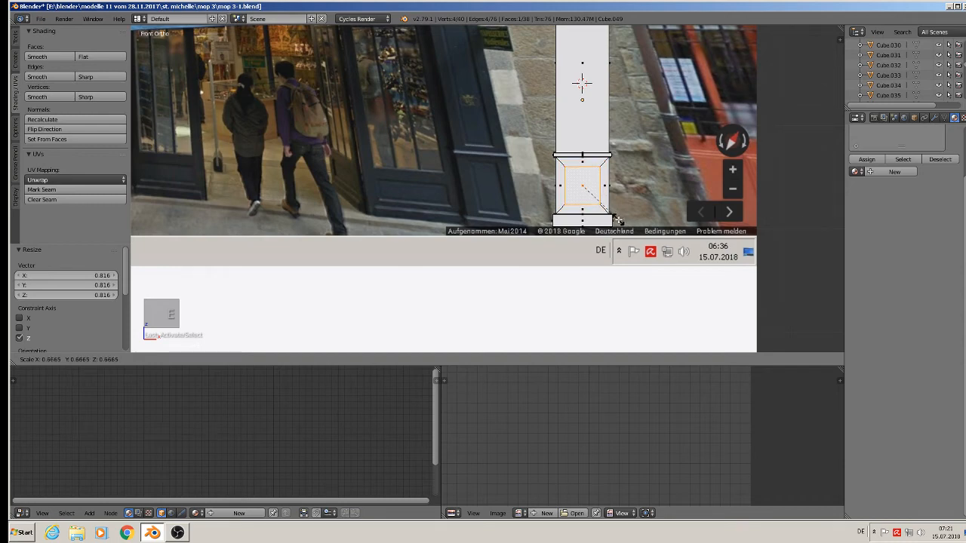
pyautogui.click(615, 220)
pyautogui.moveTo(616, 221); pyautogui.dragTo(535, 246, button='middle')
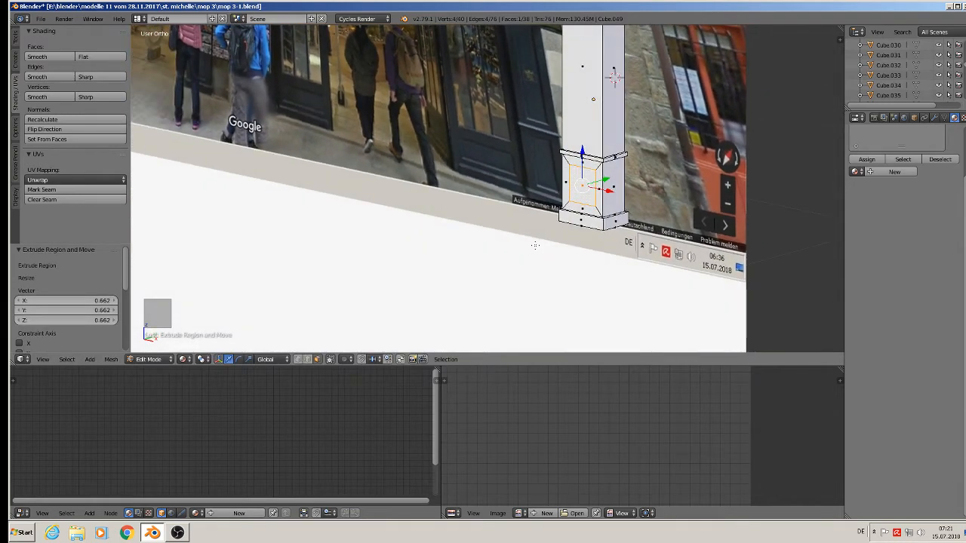
pyautogui.press('e')
pyautogui.press('Escape')
pyautogui.moveTo(606, 180); pyautogui.dragTo(611, 179)
pyautogui.keyDown('shift'); pyautogui.moveTo(612, 179); pyautogui.dragTo(597, 213, button='middle'); pyautogui.keyUp('shift')
# Inset the upper front face and narrow it to 0.782 along X.
pyautogui.rightClick(574, 210)
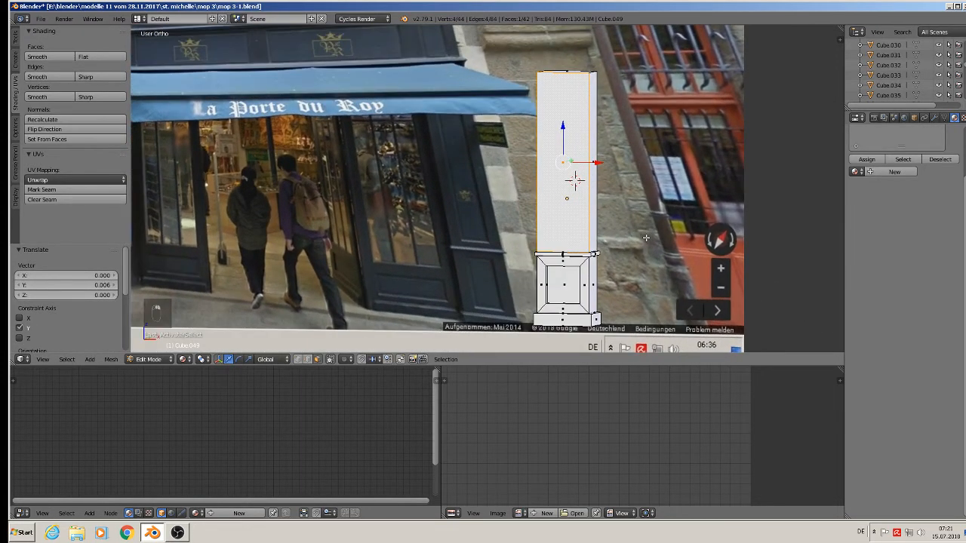
pyautogui.press('w')
pyautogui.press('e')
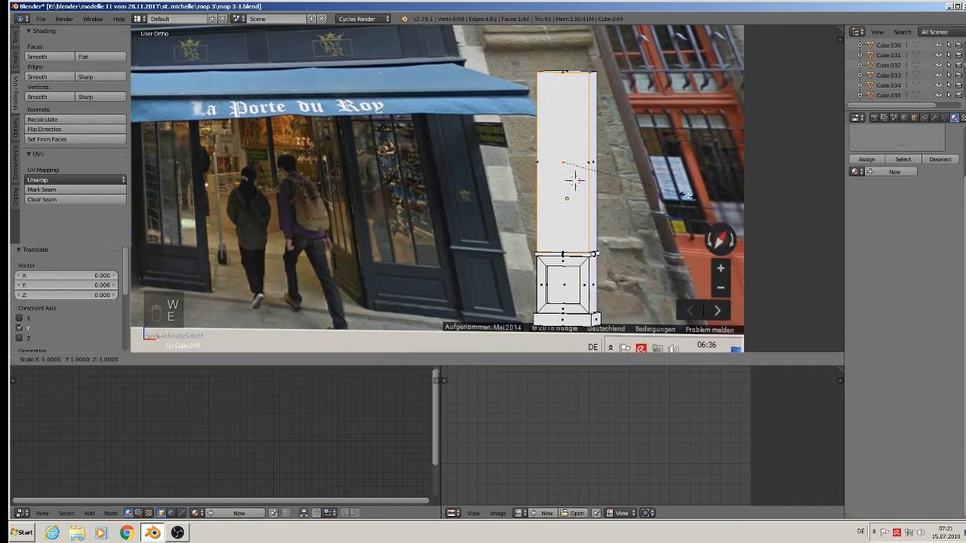
pyautogui.press('s')
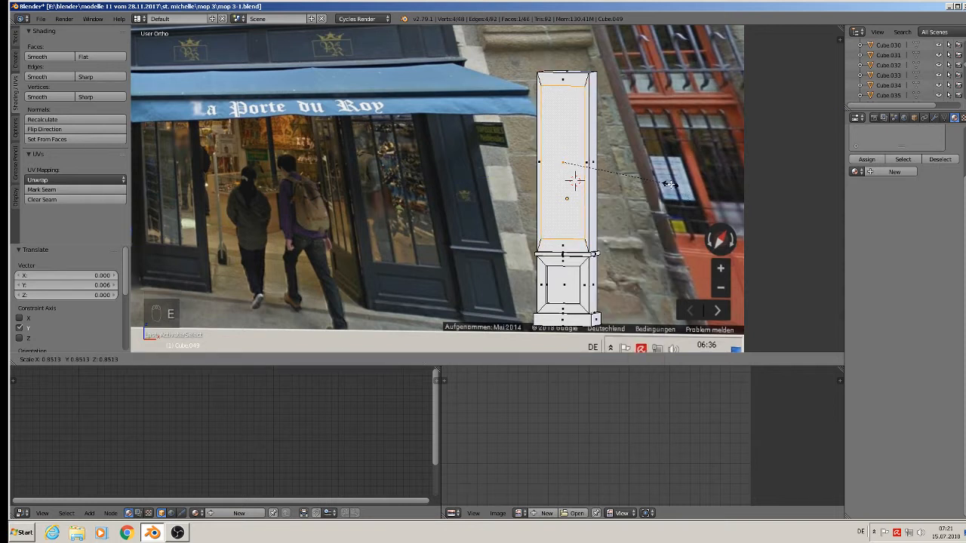
pyautogui.click(673, 185)
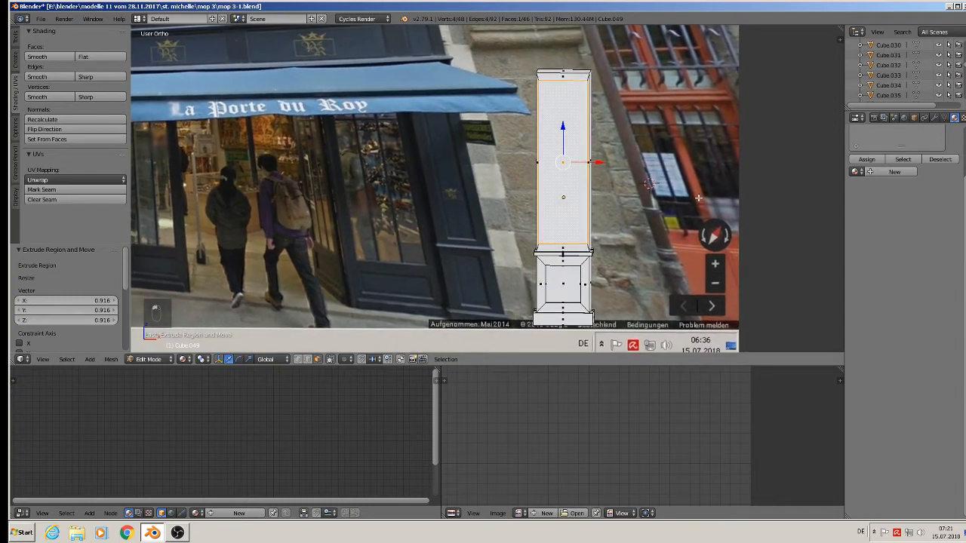
pyautogui.press('s')
pyautogui.press('x')
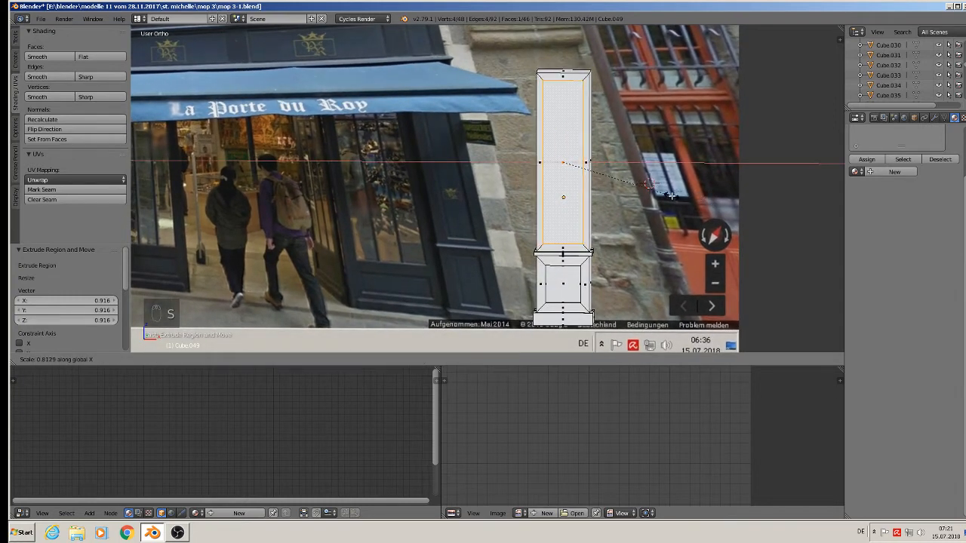
pyautogui.click(666, 196)
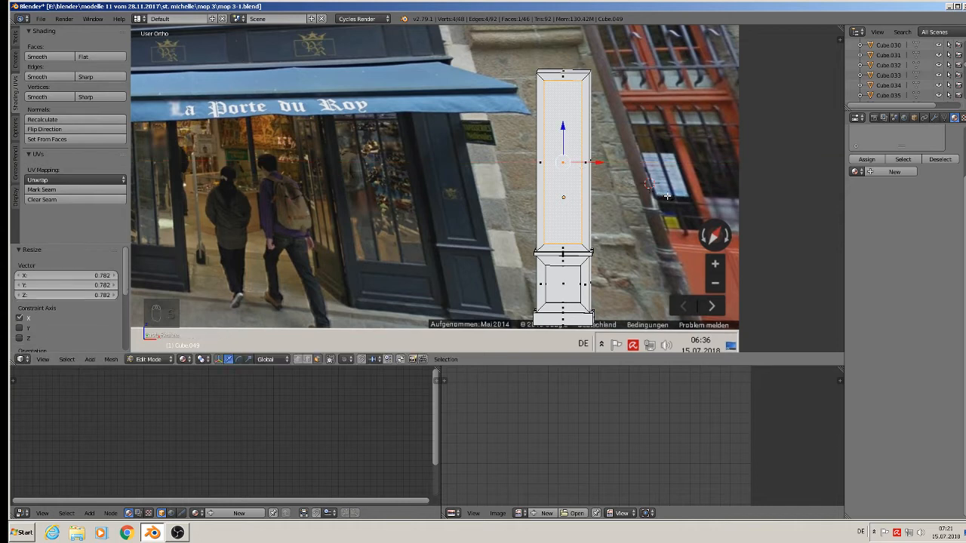
# Extrude the upper panel slightly outward along Y, then deselect all.
pyautogui.moveTo(665, 196); pyautogui.dragTo(592, 229, button='middle')
pyautogui.press('e')
pyautogui.rightClick(591, 229)
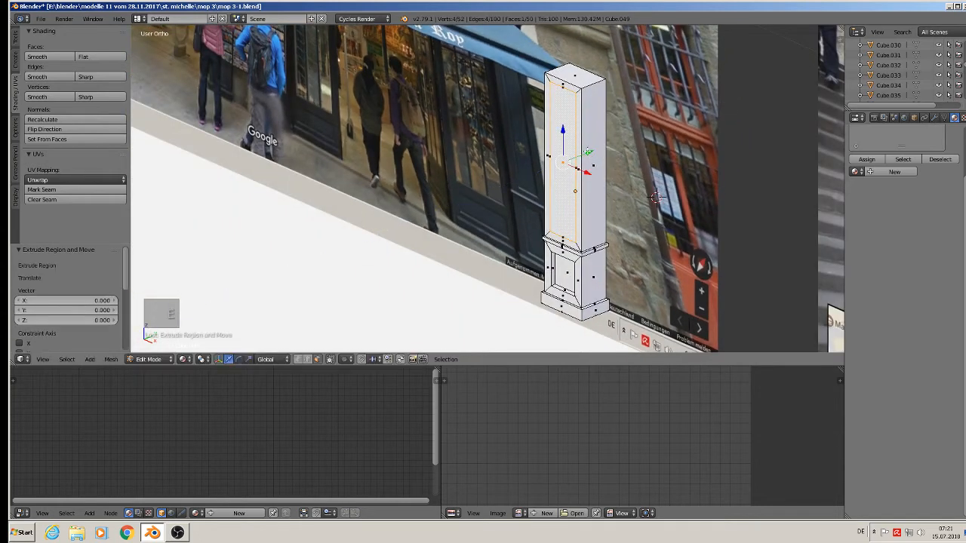
pyautogui.moveTo(588, 151); pyautogui.dragTo(592, 149)
pyautogui.press('a')
pyautogui.moveTo(555, 240); pyautogui.dragTo(607, 204, button='middle')
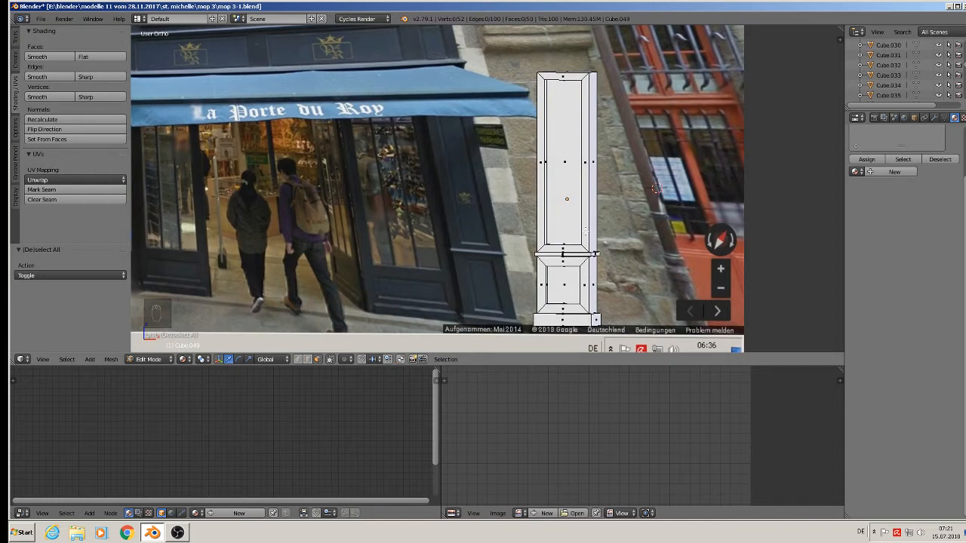
# Return to Object Mode and zoom out to see the neighbouring building photos.
pyautogui.moveTo(594, 234); pyautogui.dragTo(591, 239, button='middle')
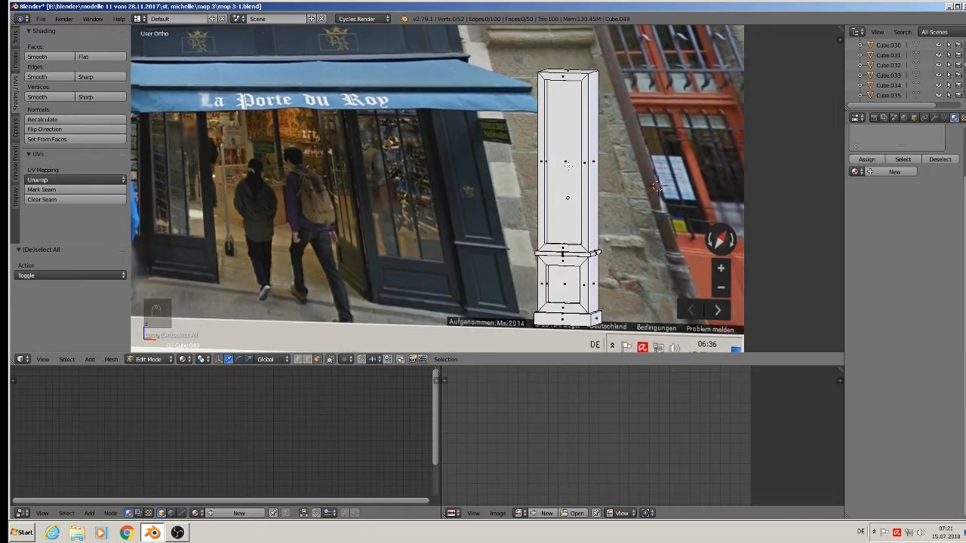
pyautogui.scroll(-2, 562, 217)
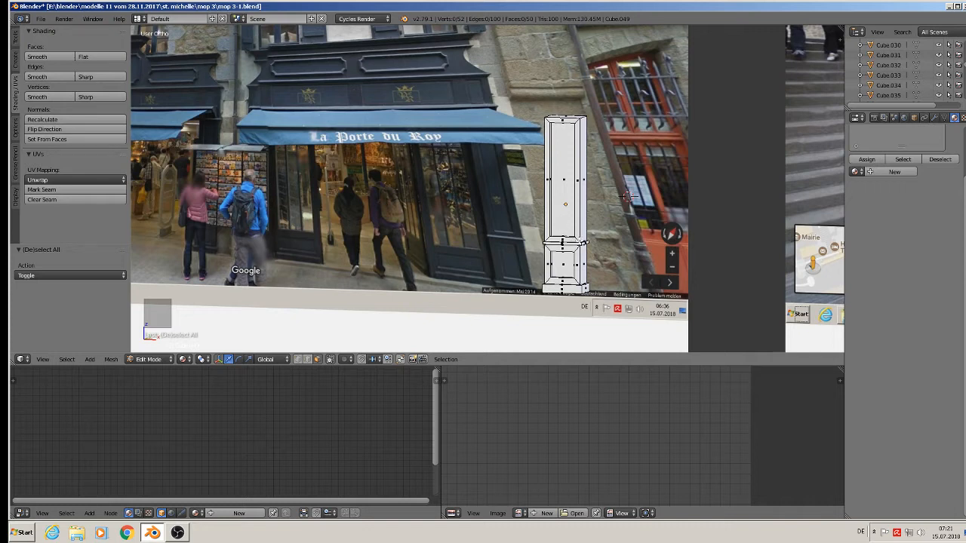
pyautogui.press('Tab')
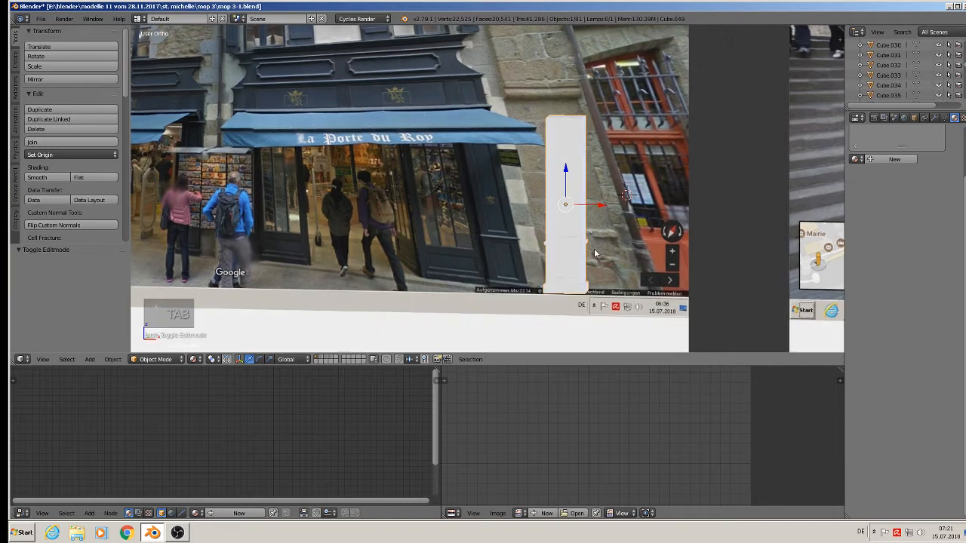
pyautogui.scroll(-3, 594, 248)
pyautogui.scroll(-5, 594, 248)
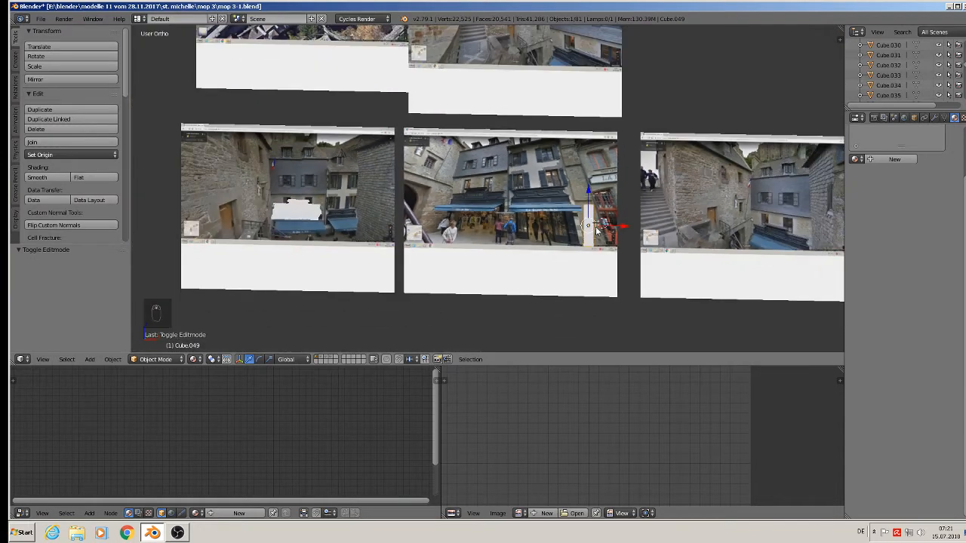
# Move the pilaster left onto the neighbouring photo, lowered 0.107 on Z, viewed from the front.
pyautogui.moveTo(607, 225); pyautogui.dragTo(318, 205)
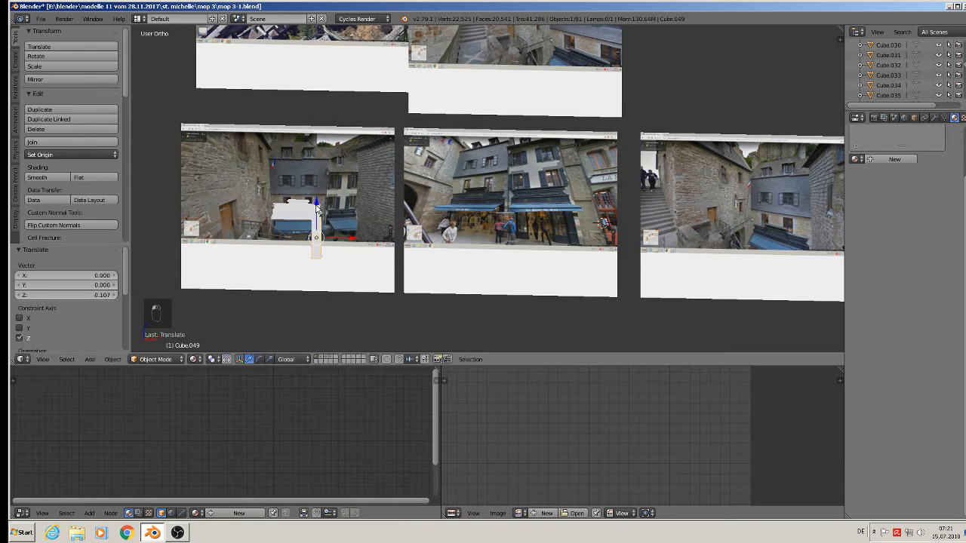
pyautogui.scroll(3, 363, 224)
pyautogui.keyDown('shift'); pyautogui.moveTo(634, 243); pyautogui.dragTo(594, 257, button='middle'); pyautogui.keyUp('shift')
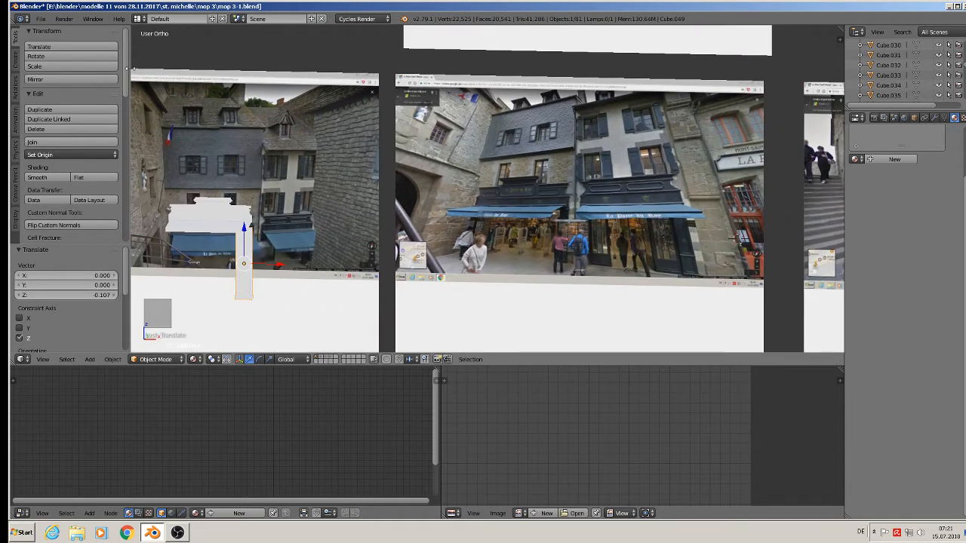
pyautogui.click(20, 18)
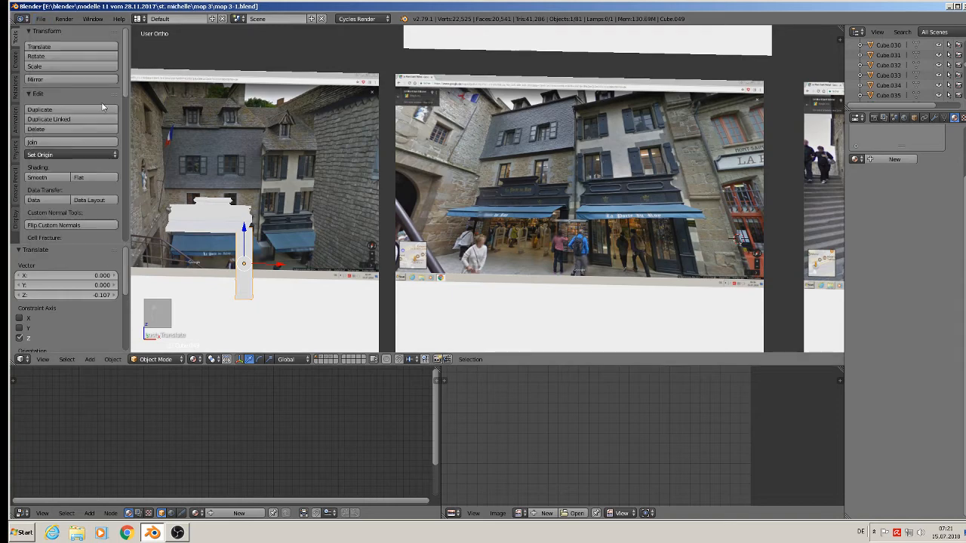
pyautogui.scroll(3, 603, 225)
pyautogui.press('KP_1')
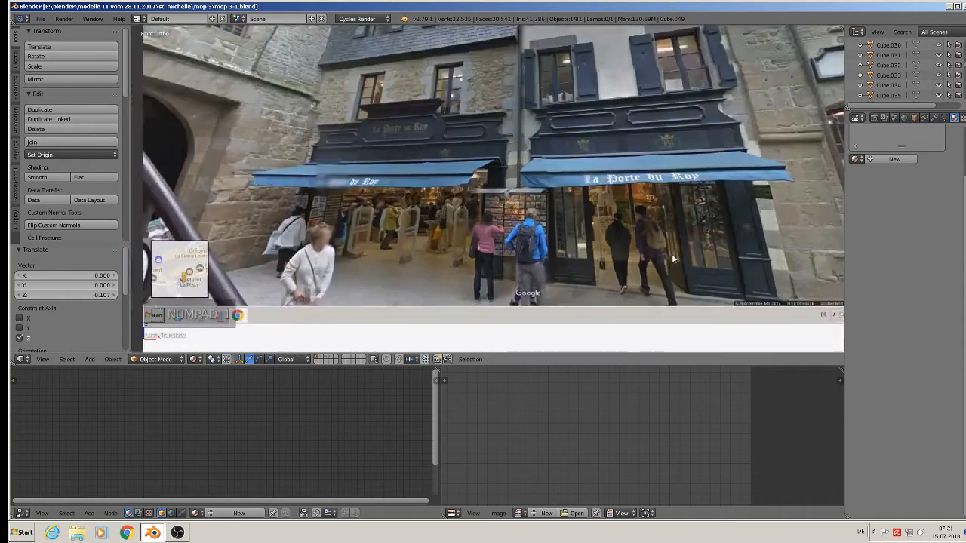
pyautogui.keyDown('shift'); pyautogui.moveTo(594, 250); pyautogui.dragTo(505, 296, button='middle'); pyautogui.keyUp('shift')
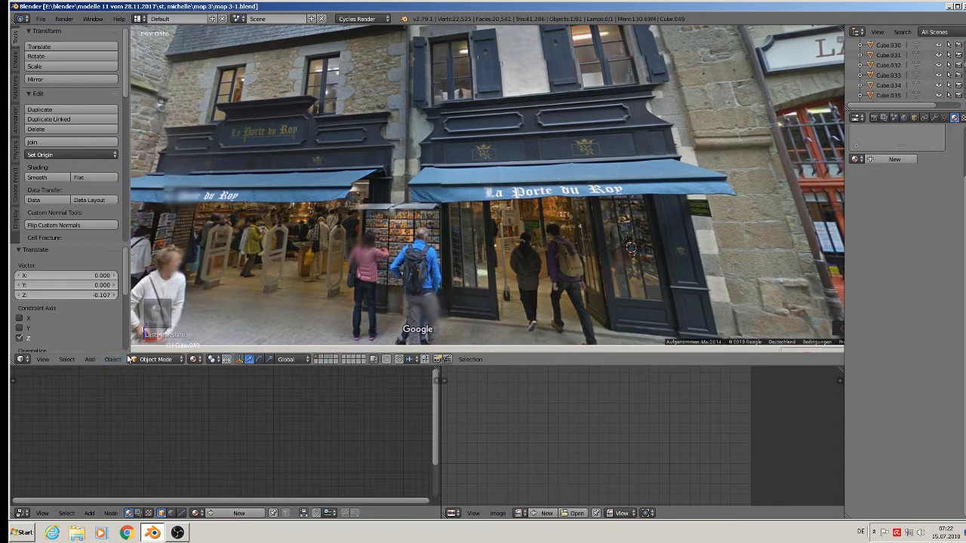
# Add a new cube, shrink it and stretch it vertically into a tall slab.
pyautogui.click(89, 359)
pyautogui.moveTo(102, 347)
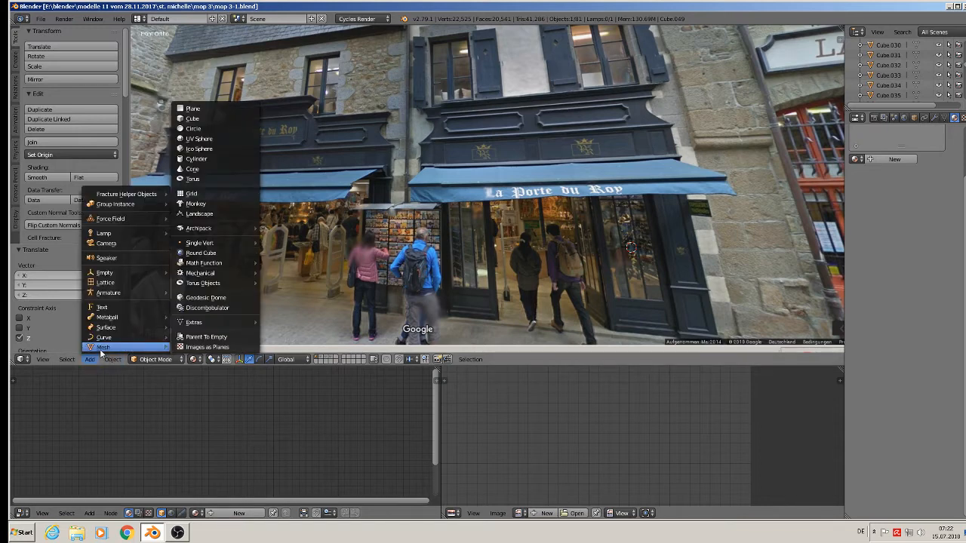
pyautogui.click(191, 123)
pyautogui.press('s')
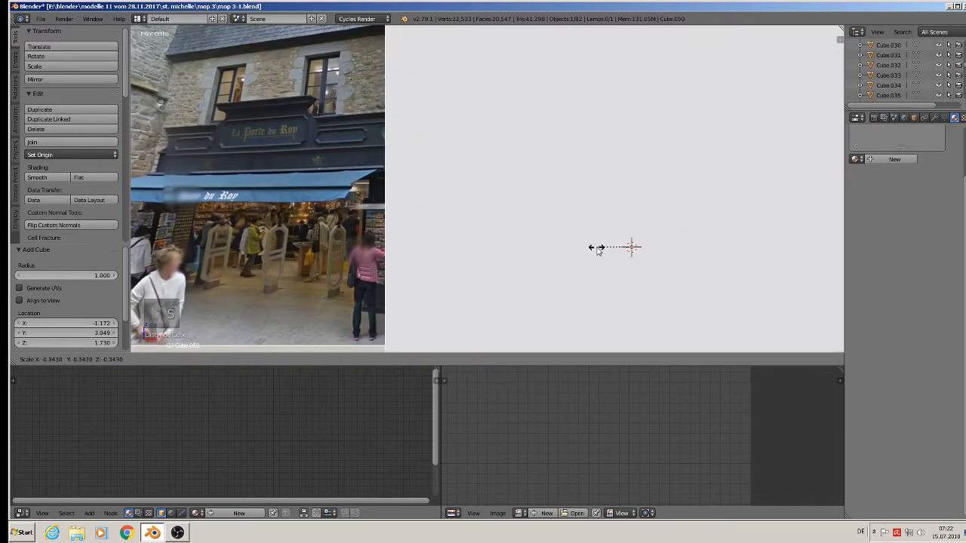
pyautogui.click(630, 252)
pyautogui.press('s')
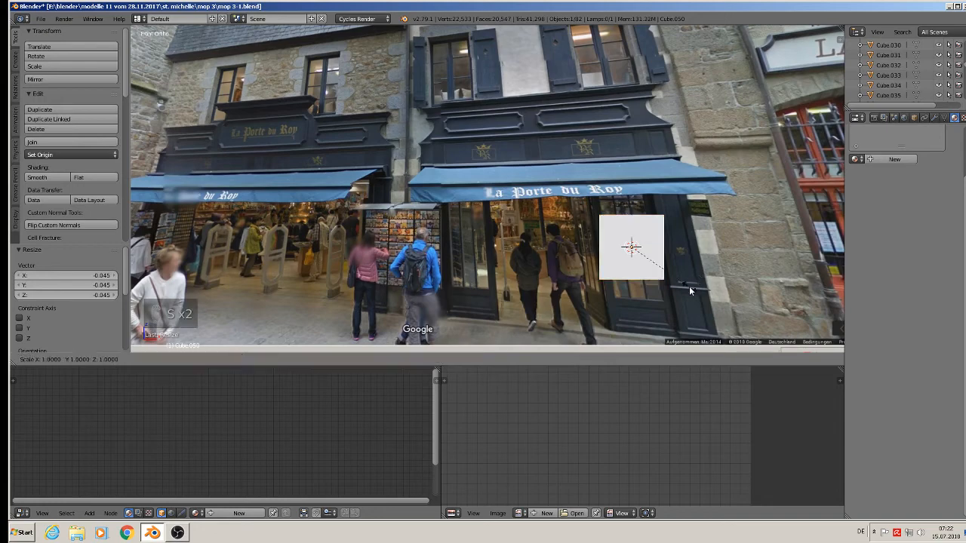
pyautogui.press('z')
pyautogui.click(683, 95)
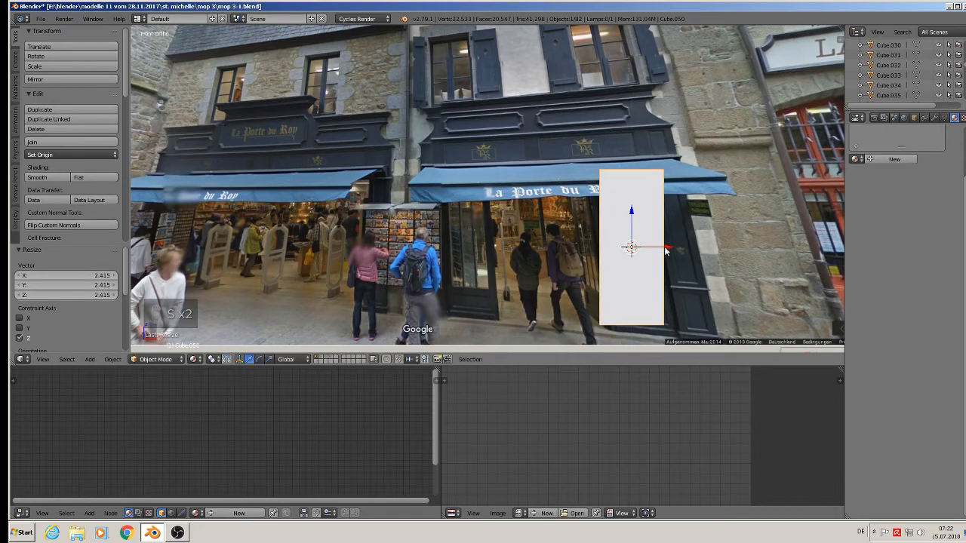
# Position the slab in front of the shop window and thin it along Y.
pyautogui.moveTo(666, 248); pyautogui.dragTo(575, 247)
pyautogui.moveTo(569, 249); pyautogui.dragTo(464, 275, button='middle')
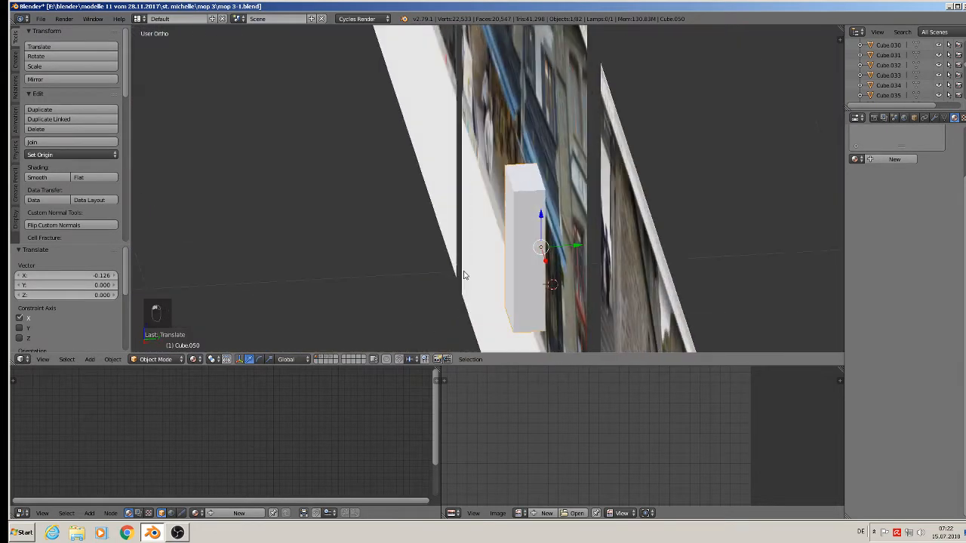
pyautogui.click(566, 252)
pyautogui.moveTo(572, 246); pyautogui.dragTo(535, 258)
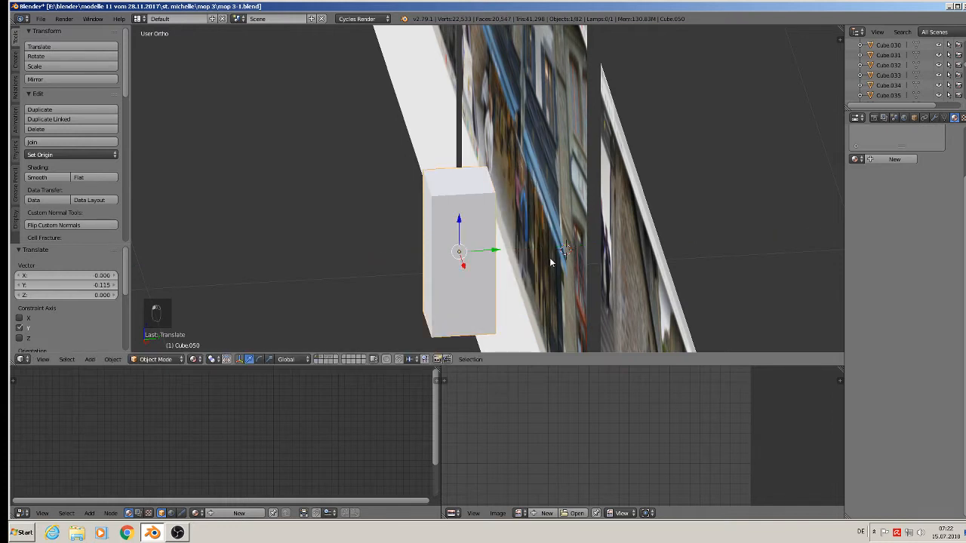
pyautogui.press('s')
pyautogui.press('y')
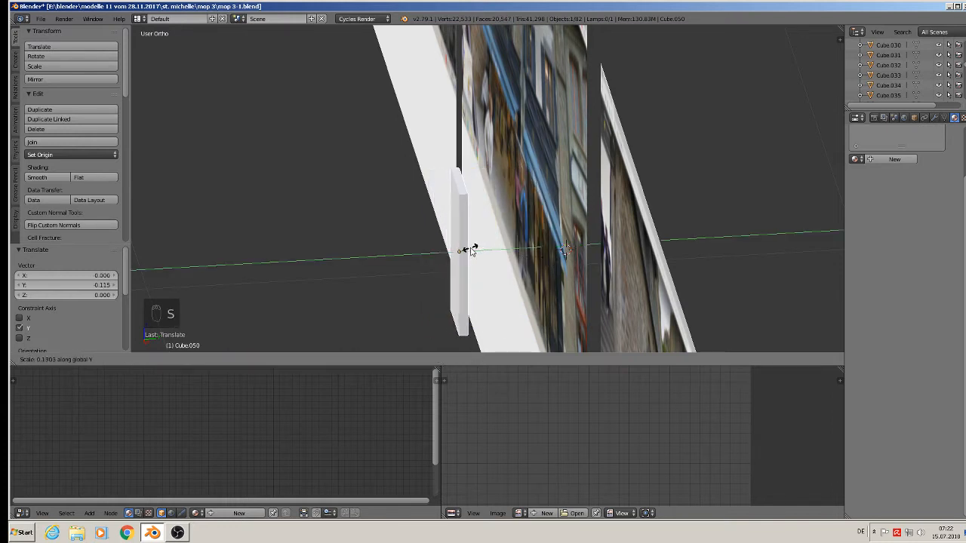
pyautogui.click(471, 250)
pyautogui.press('KP_1')
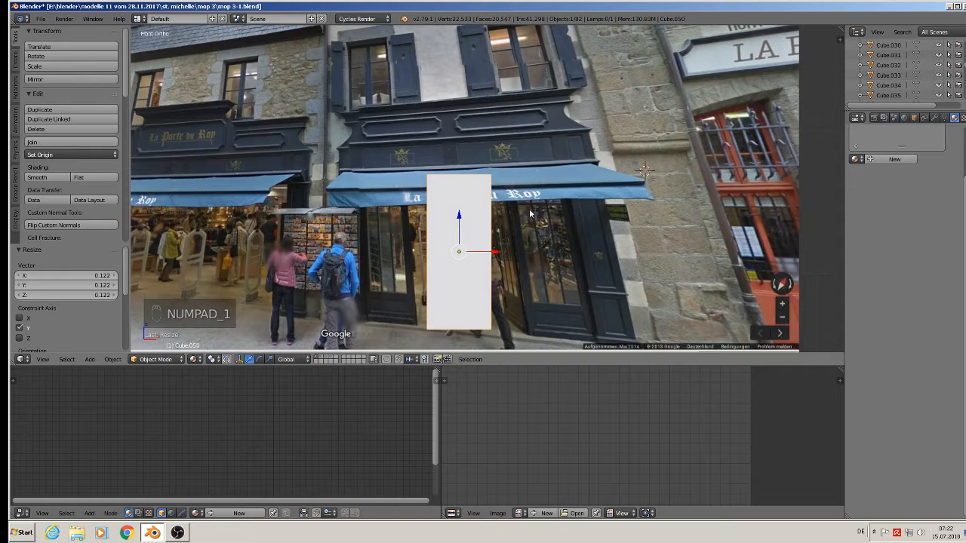
pyautogui.press('Tab')
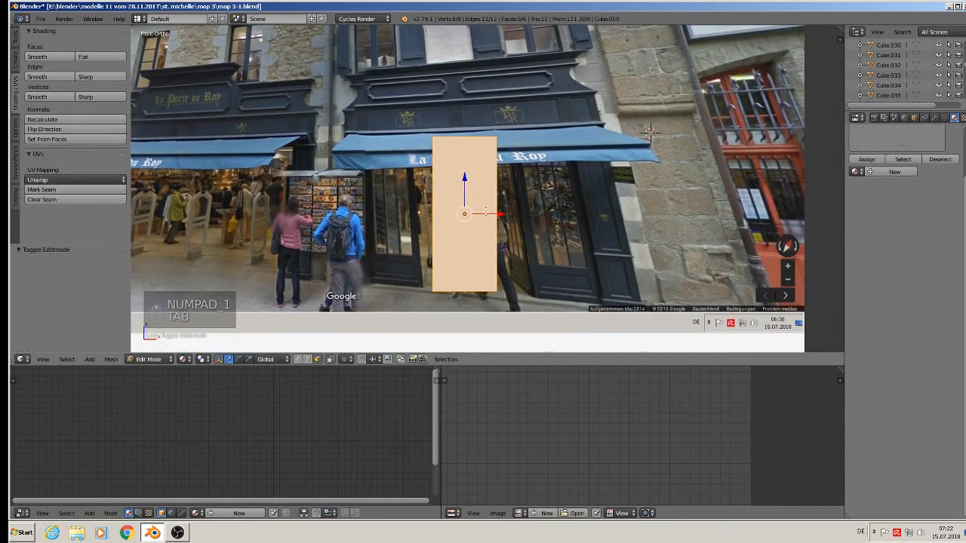
# Cut three horizontal edge loops near the bottom of the slab.
pyautogui.hotkey('ctrl', 'r')
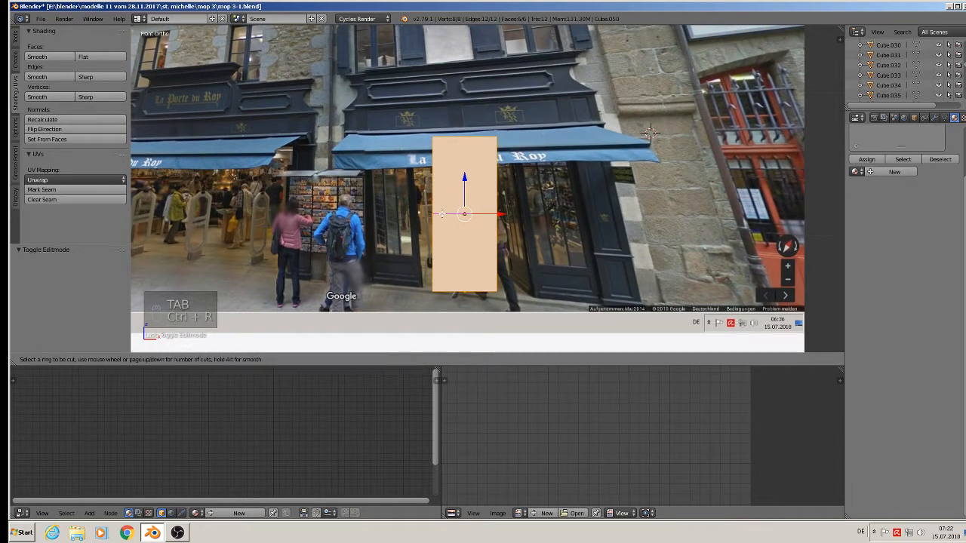
pyautogui.click(443, 214)
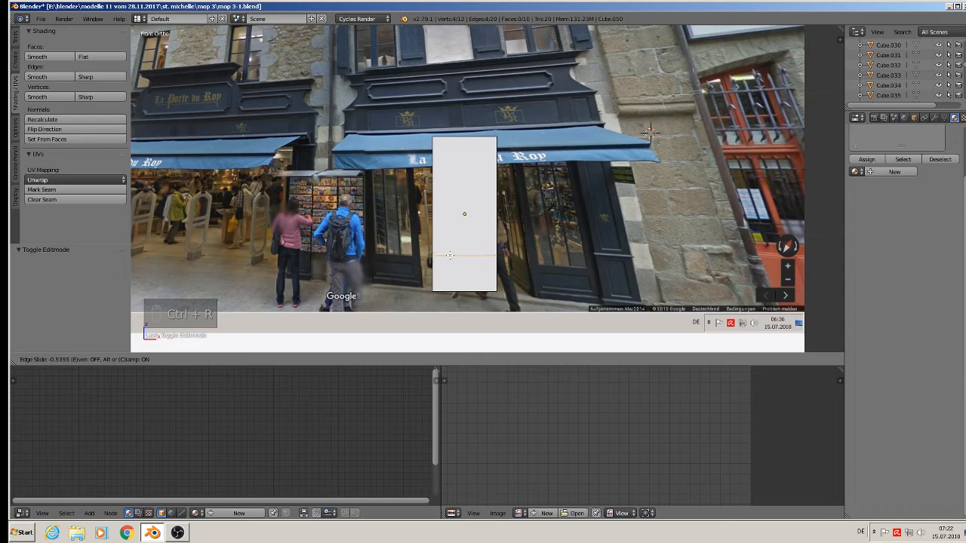
pyautogui.click(449, 255)
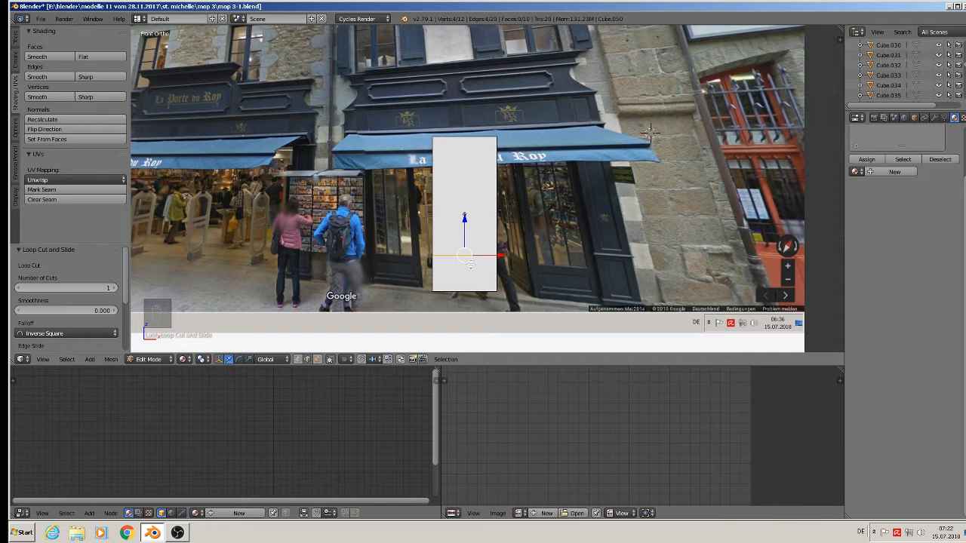
pyautogui.hotkey('ctrl', 'r')
pyautogui.click(449, 258)
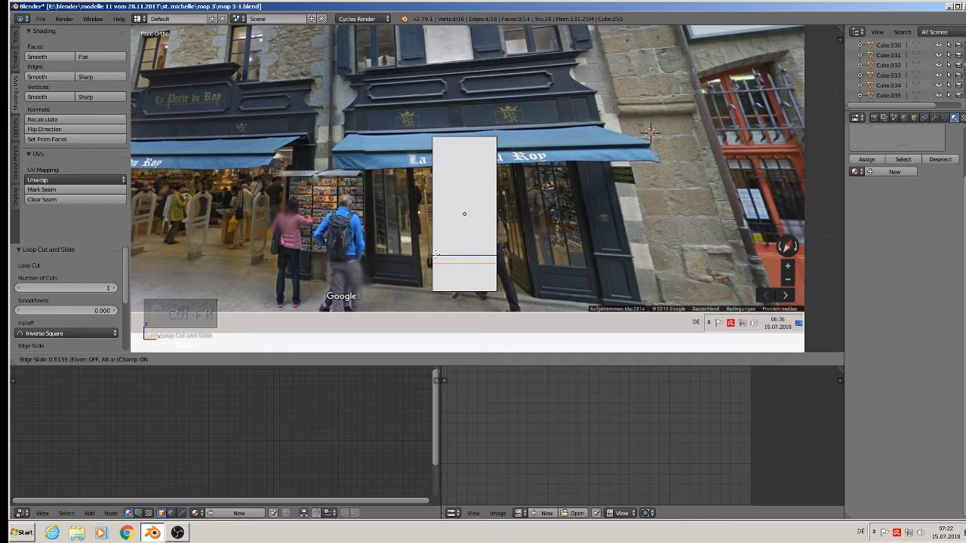
pyautogui.click(508, 280)
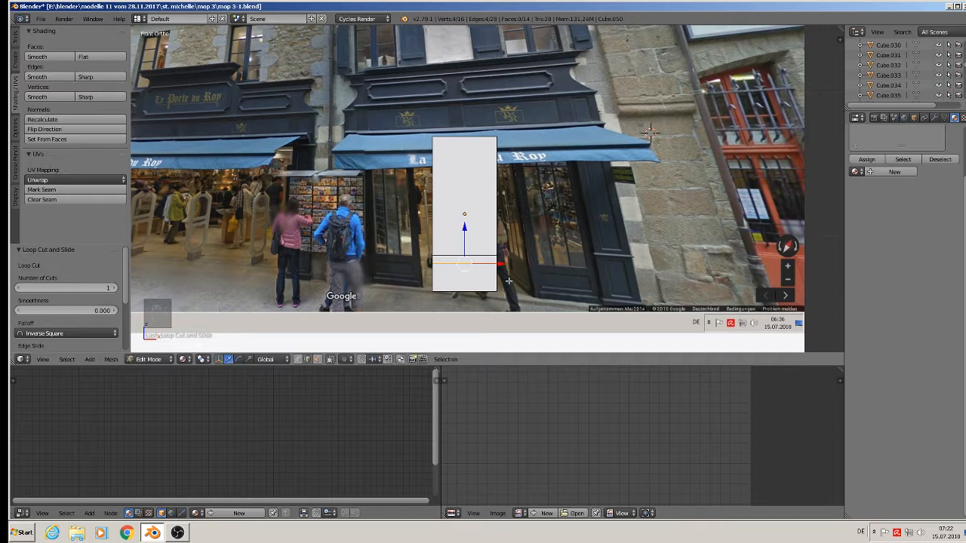
pyautogui.hotkey('ctrl', 'r')
pyautogui.click(442, 284)
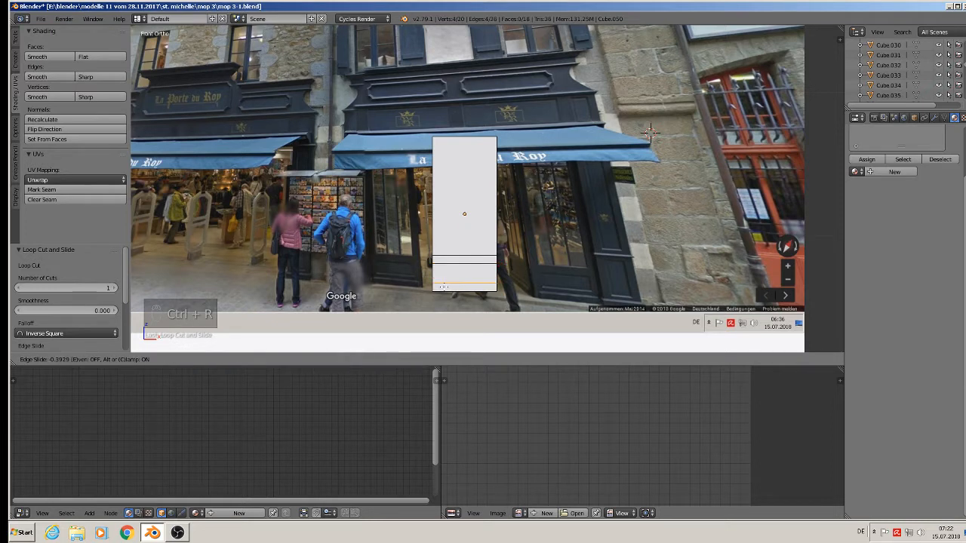
pyautogui.click(445, 288)
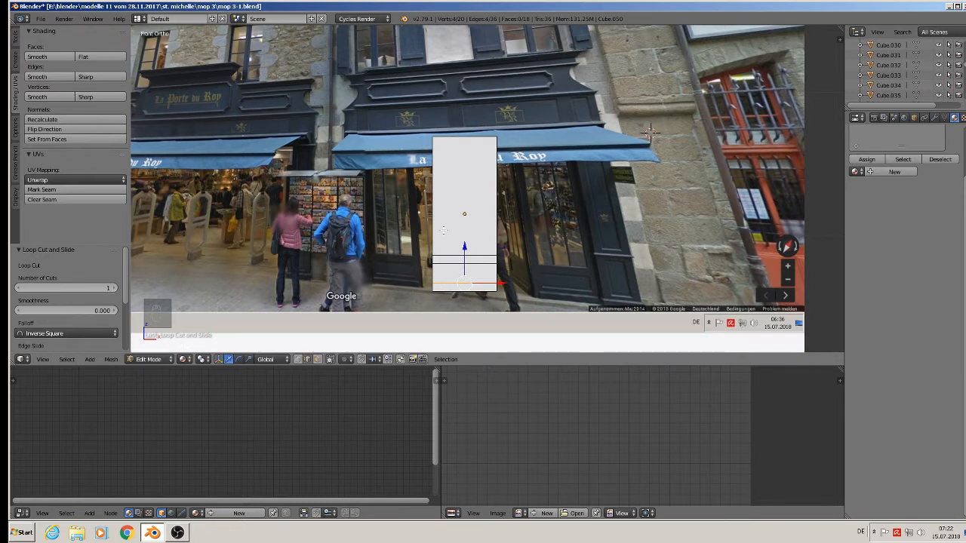
# Add two vertical edge loops and spread them apart to 2.131 along X.
pyautogui.hotkey('ctrl', 'r')
pyautogui.scroll(1, 463, 140)
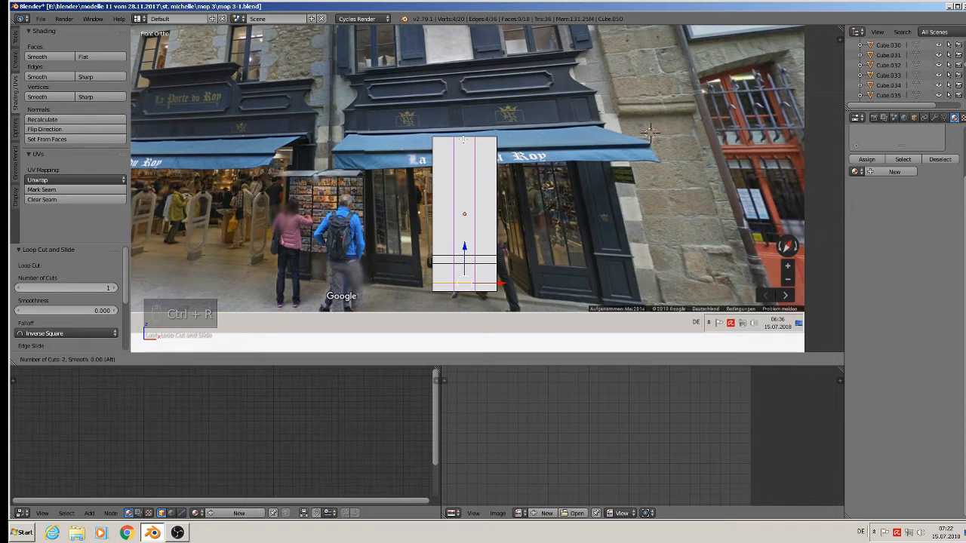
pyautogui.click(463, 140)
pyautogui.rightClick(464, 140)
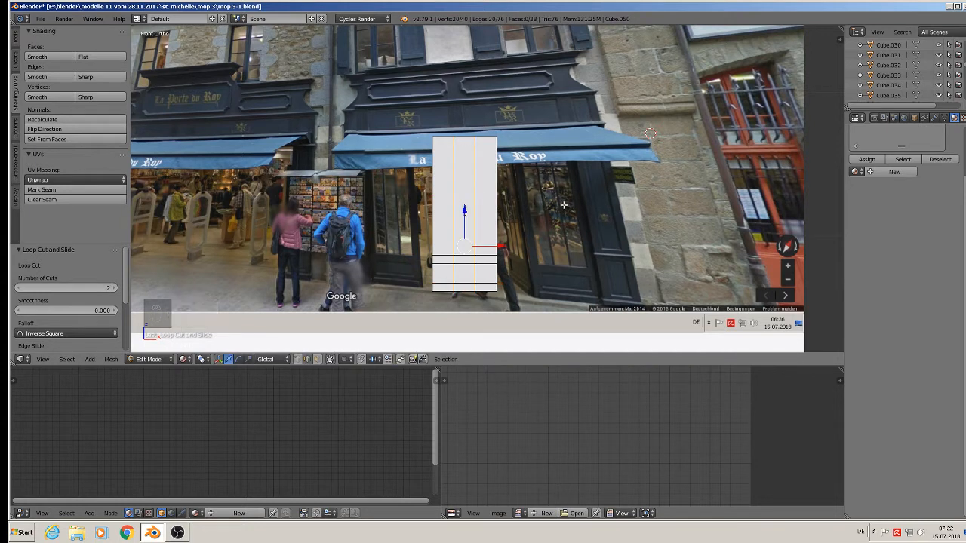
pyautogui.press('s')
pyautogui.press('x')
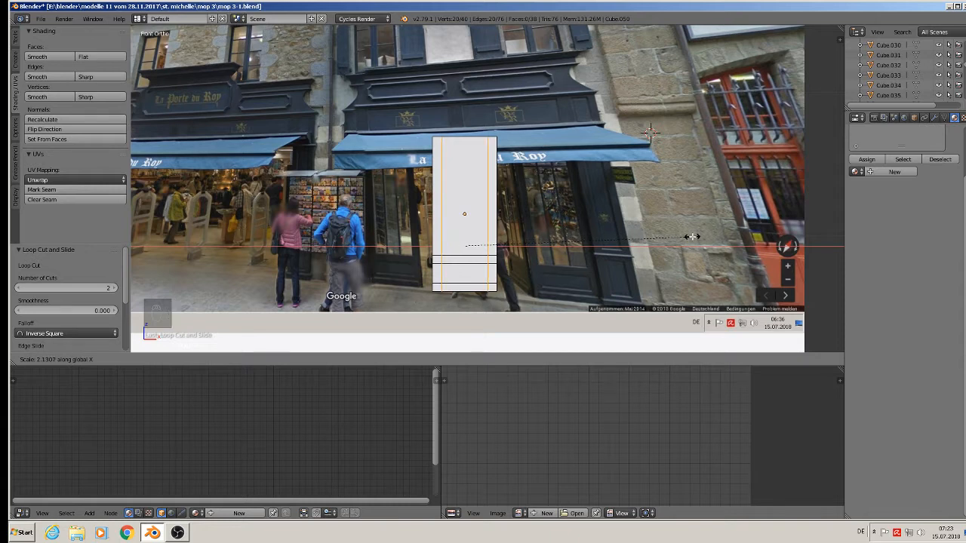
pyautogui.click(692, 237)
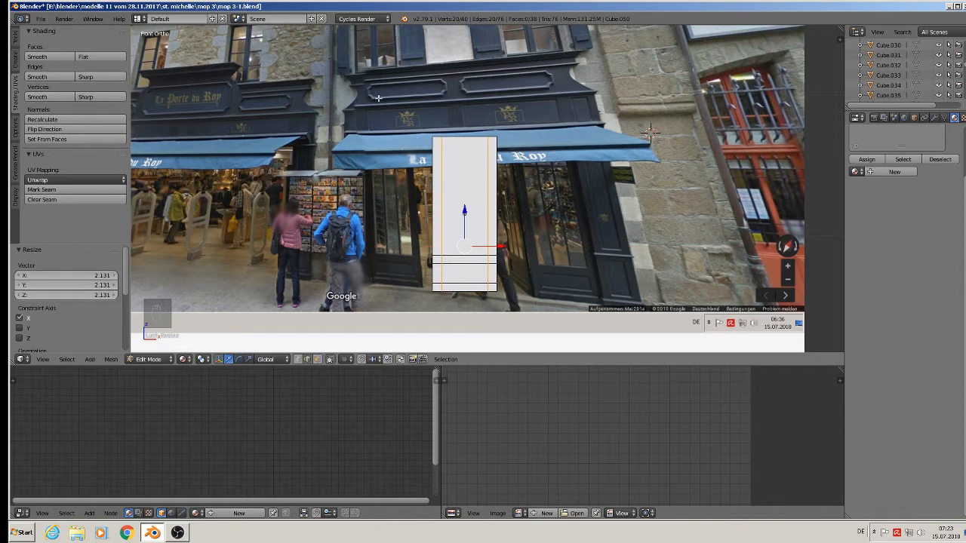
# Add an edge loop near the slab's top, then select the right-side edge in vertex mode.
pyautogui.hotkey('ctrl', 'r')
pyautogui.click(483, 155)
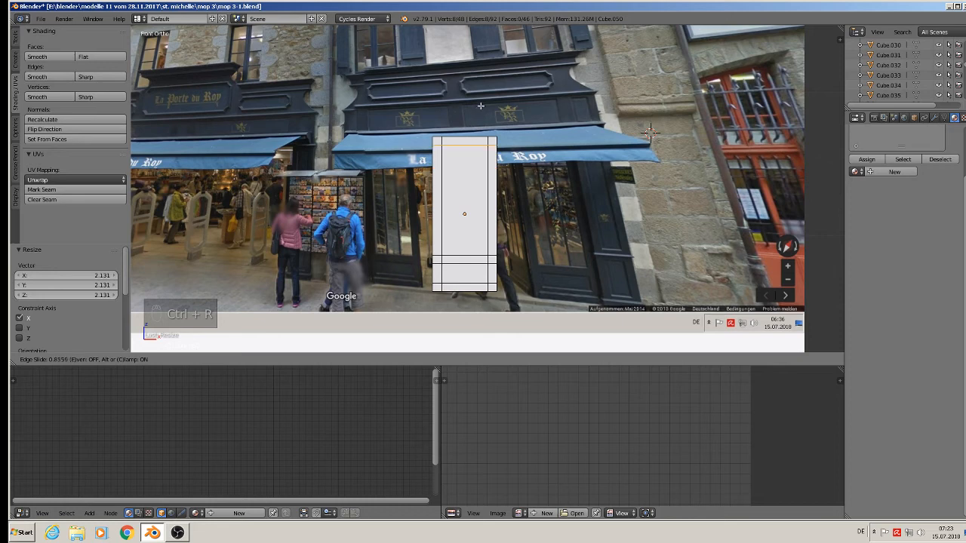
pyautogui.click(481, 106)
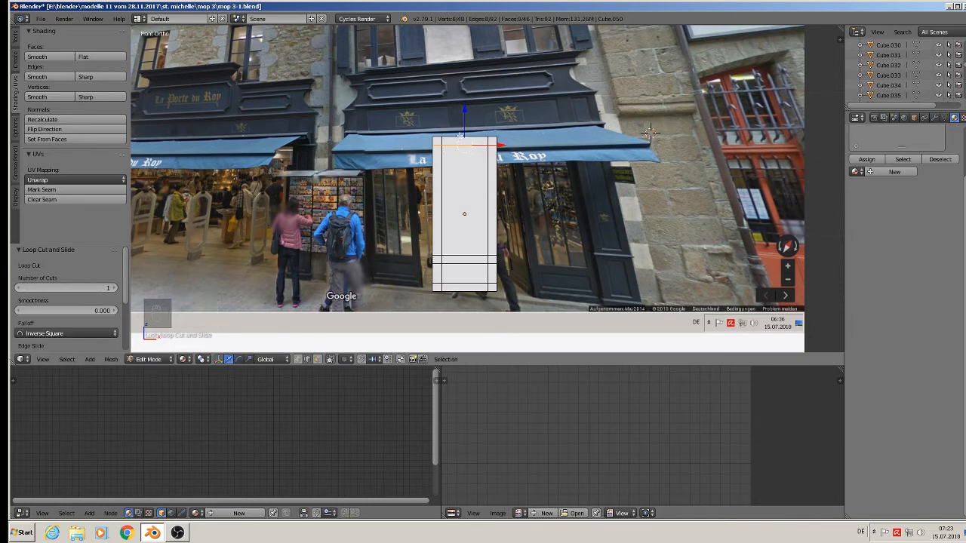
pyautogui.hotkey('ctrl', 'r')
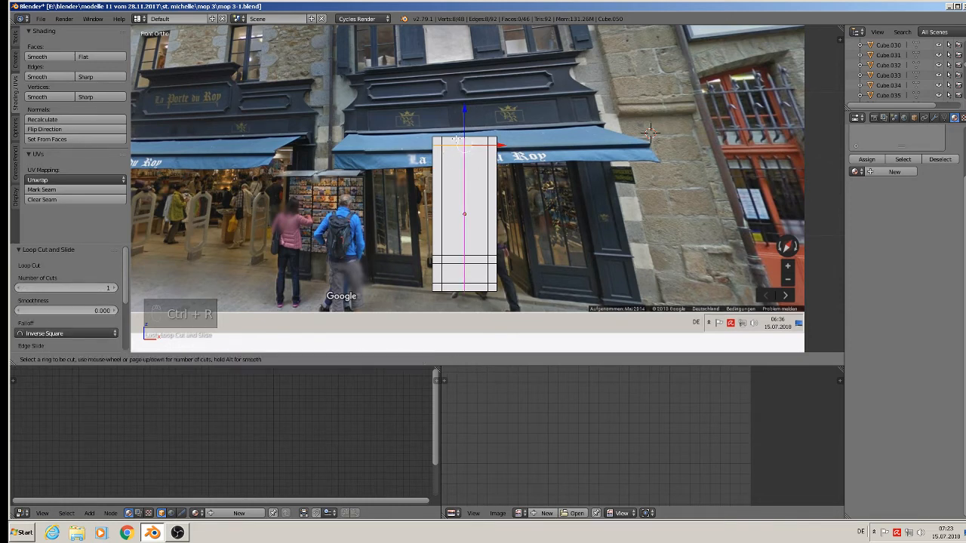
pyautogui.rightClick(455, 138)
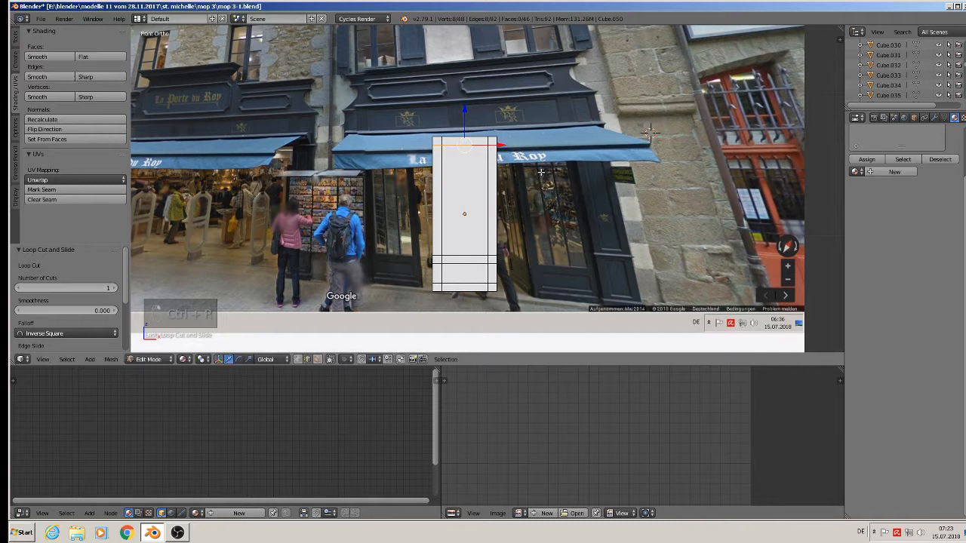
pyautogui.rightClick(514, 229)
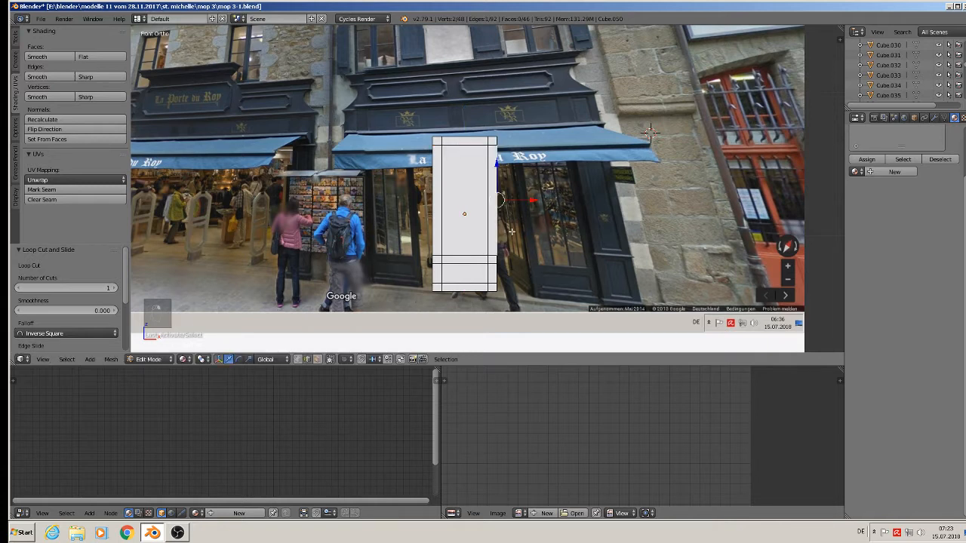
pyautogui.click(299, 359)
pyautogui.scroll(2, 461, 282)
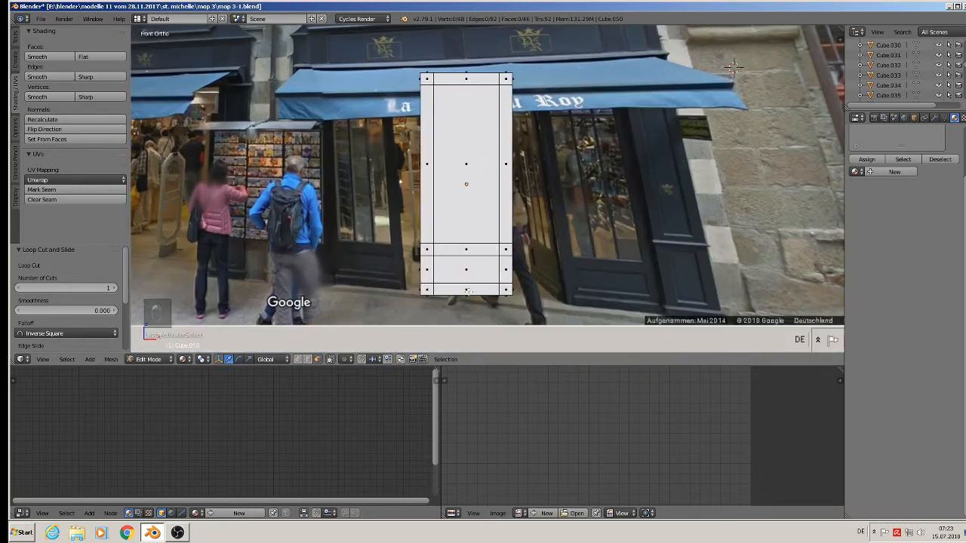
# Extrude the bottom middle face of the door slab and push it slightly back.
pyautogui.rightClick(468, 292)
pyautogui.moveTo(469, 292); pyautogui.dragTo(403, 317, button='middle')
pyautogui.press('e')
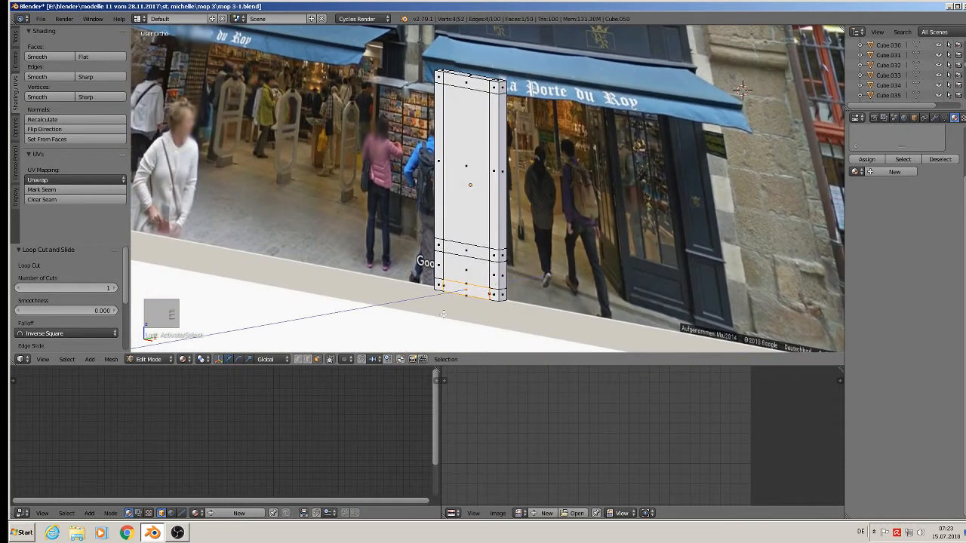
pyautogui.click(443, 314)
pyautogui.moveTo(494, 286); pyautogui.dragTo(489, 288)
# Extrude the face above it in place and scale it inward into an inset.
pyautogui.rightClick(466, 267)
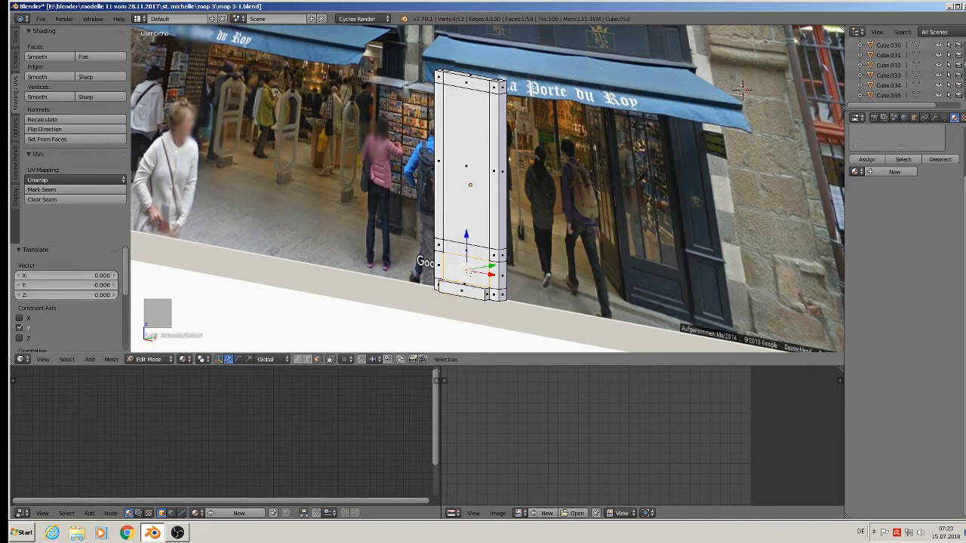
pyautogui.moveTo(466, 267); pyautogui.dragTo(506, 276, button='middle')
pyautogui.press('e')
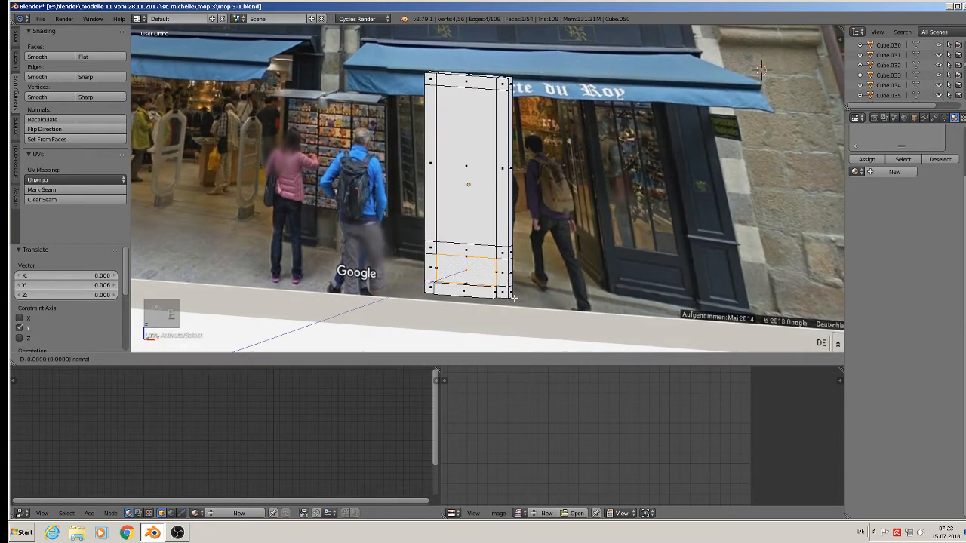
pyautogui.press('s')
pyautogui.click(503, 293)
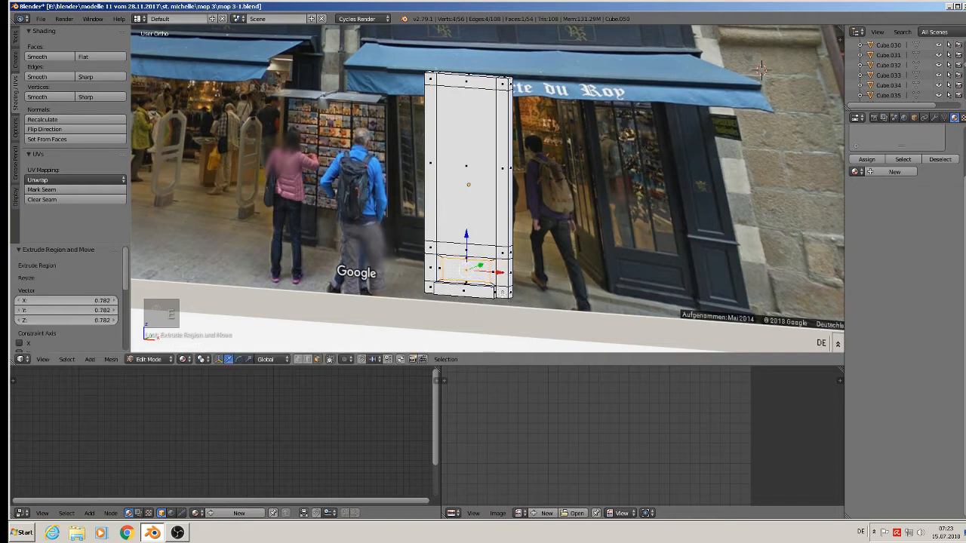
pyautogui.press('s')
pyautogui.click(502, 292)
# Extrude the inset face again and push it back to recess it.
pyautogui.moveTo(502, 293); pyautogui.dragTo(472, 296, button='middle')
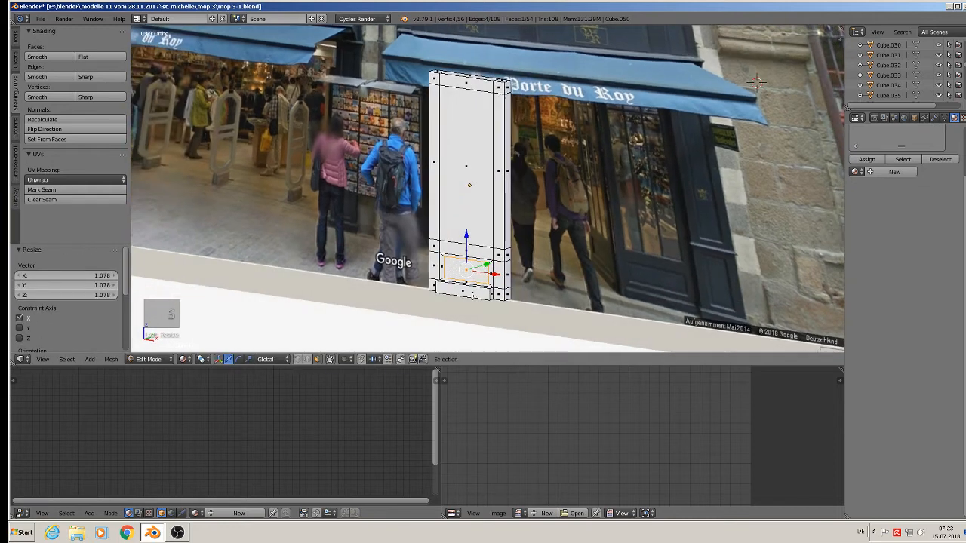
pyautogui.press('e')
pyautogui.moveTo(485, 264); pyautogui.dragTo(489, 264)
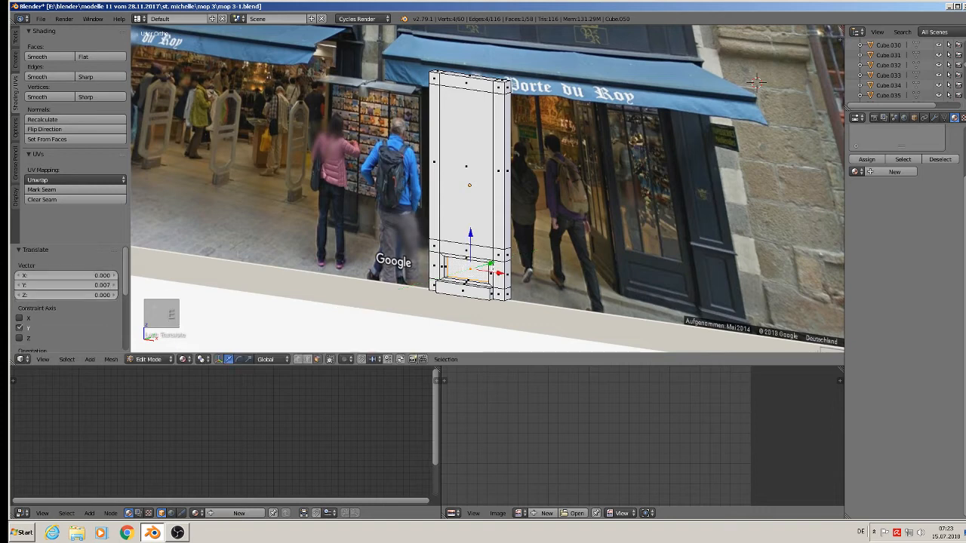
pyautogui.scroll(-2, 490, 273)
pyautogui.keyDown('shift'); pyautogui.moveTo(490, 273); pyautogui.dragTo(474, 299, button='middle'); pyautogui.keyUp('shift')
# Extrude the large front face slightly outward, deselect everything, and switch to front view.
pyautogui.rightClick(446, 221)
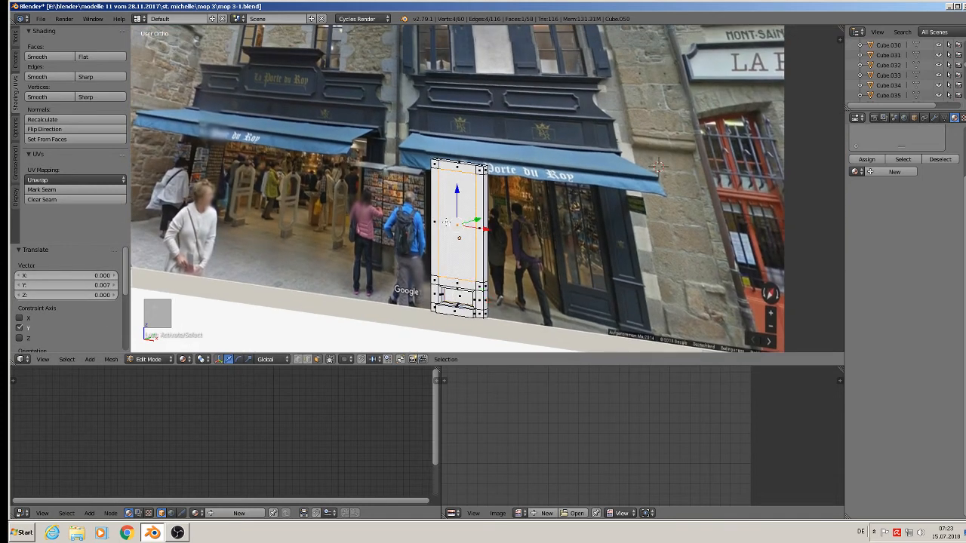
pyautogui.press('e')
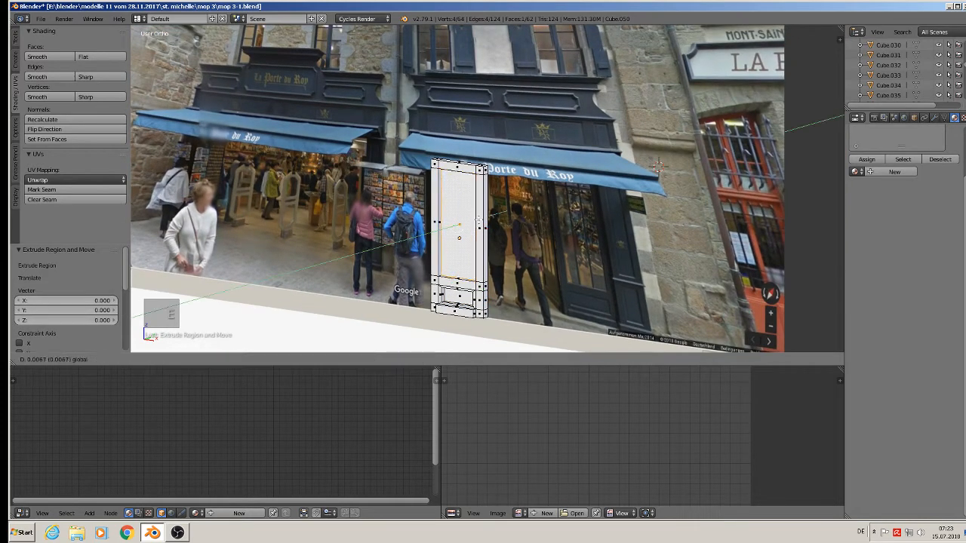
pyautogui.moveTo(479, 219); pyautogui.dragTo(478, 220)
pyautogui.moveTo(479, 220); pyautogui.dragTo(487, 240, button='middle')
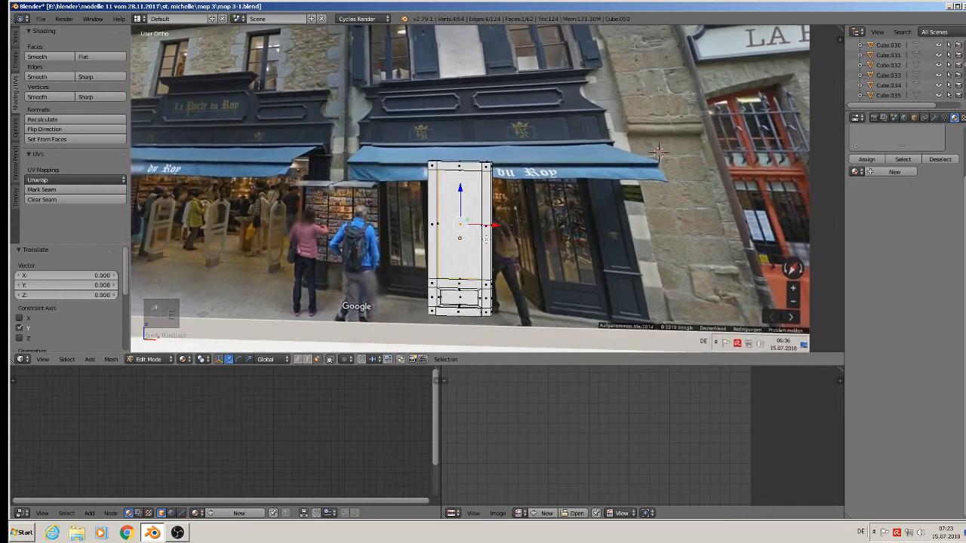
pyautogui.press('a')
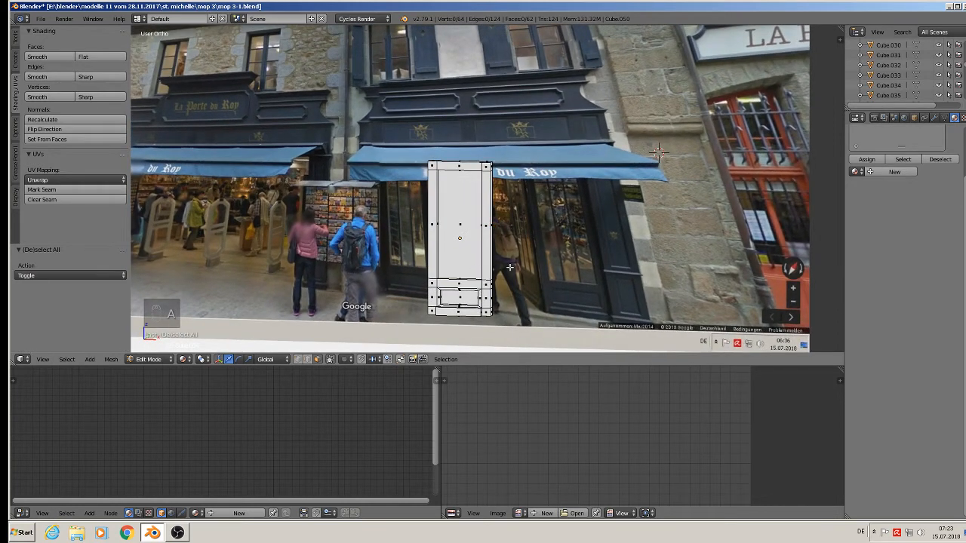
pyautogui.moveTo(492, 270); pyautogui.dragTo(502, 277, button='middle')
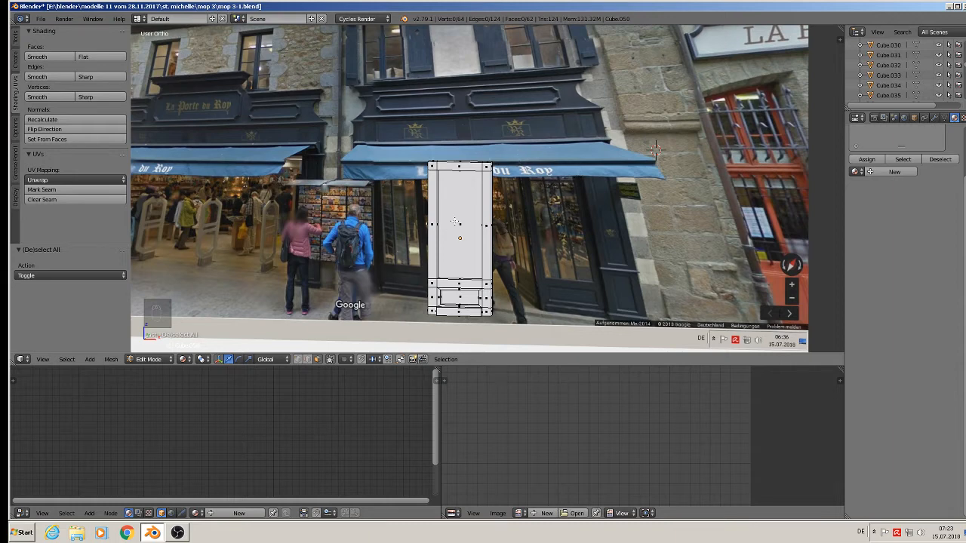
pyautogui.press('KP_1')
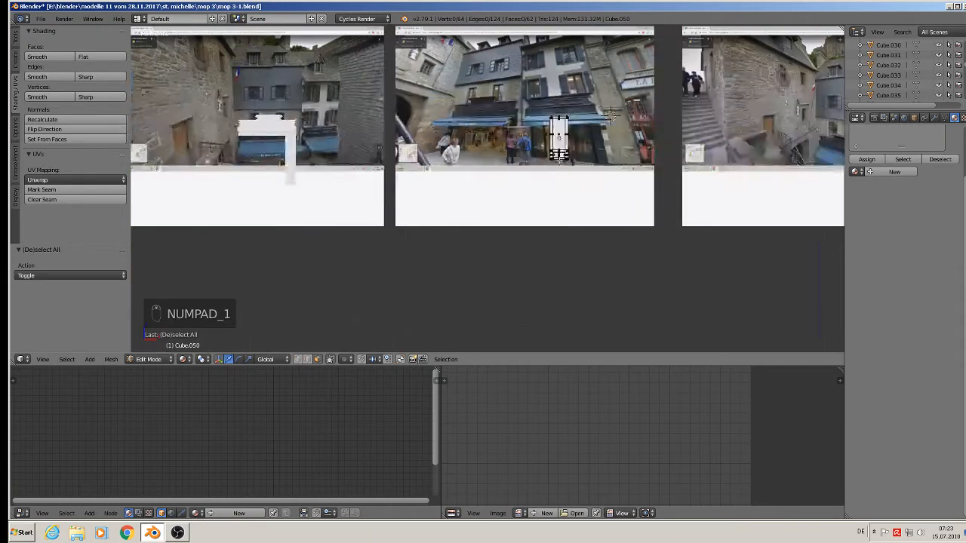
# Nudge the white panel left and add a new cube to the scene.
pyautogui.scroll(5, 515, 179)
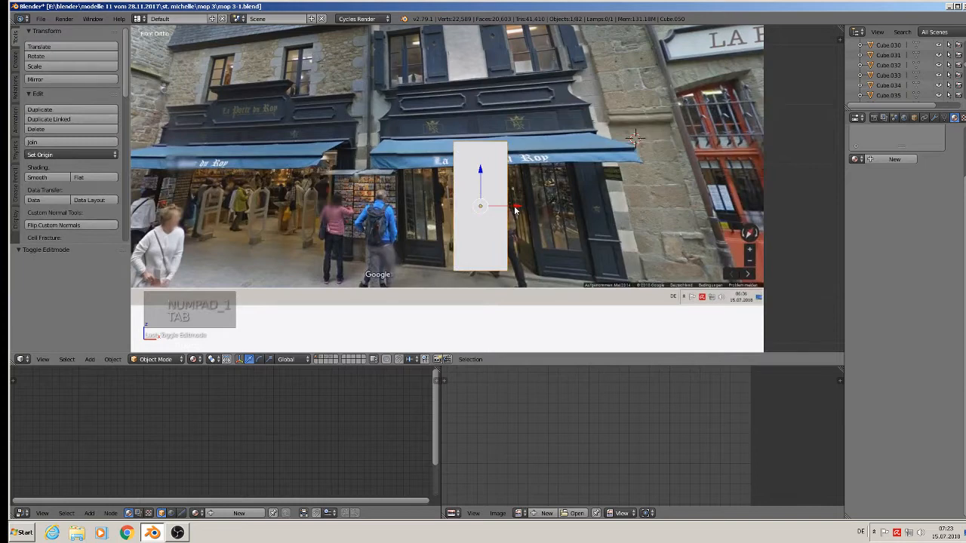
pyautogui.moveTo(515, 212); pyautogui.dragTo(483, 219)
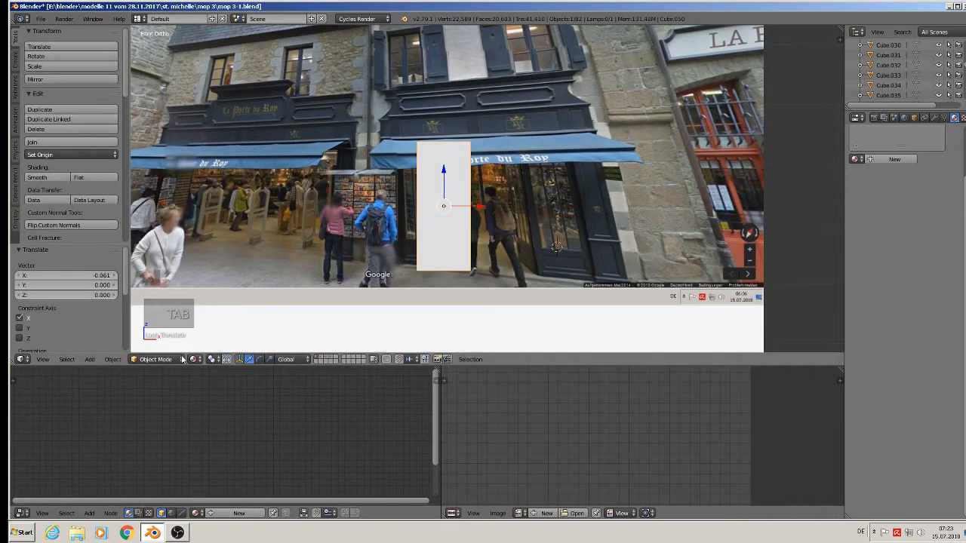
pyautogui.click(91, 360)
pyautogui.moveTo(100, 349)
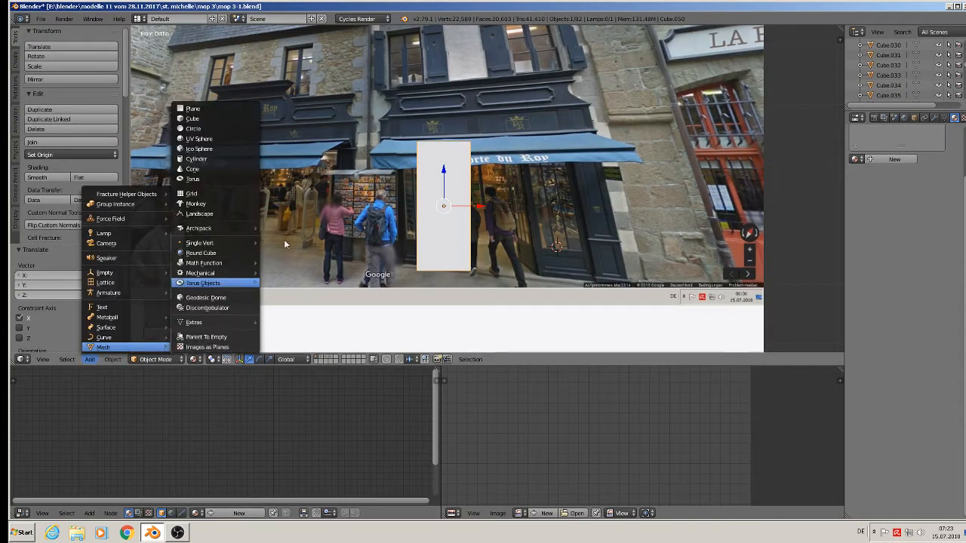
pyautogui.click(215, 121)
# Scale the new cube down and stretch it vertically into a tall post.
pyautogui.press('s')
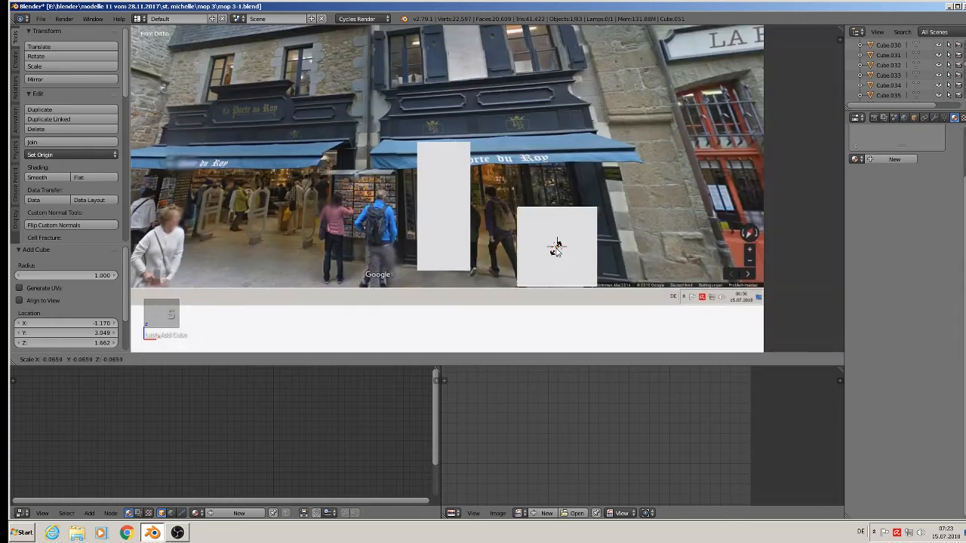
pyautogui.click(554, 249)
pyautogui.press('s')
pyautogui.click(556, 264)
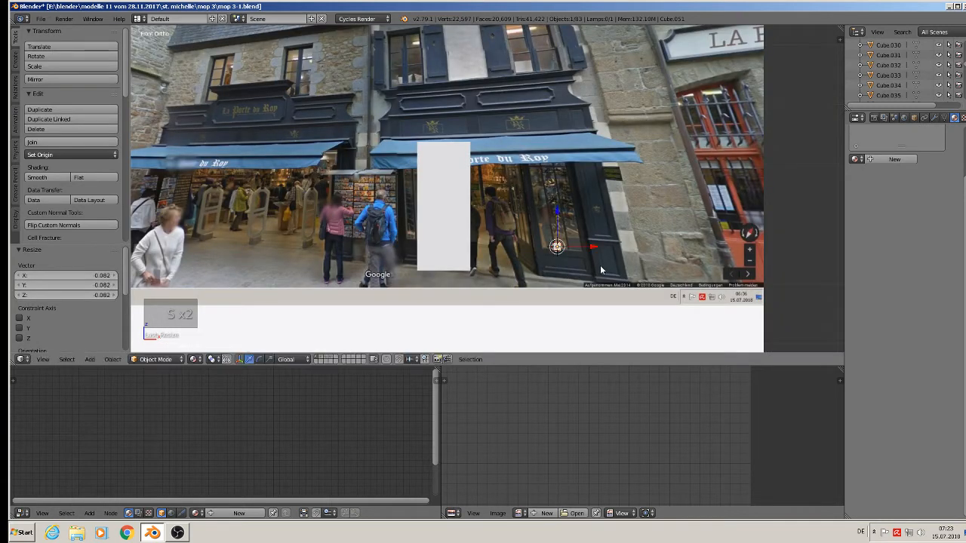
pyautogui.press('s')
pyautogui.click(572, 261)
pyautogui.press('s')
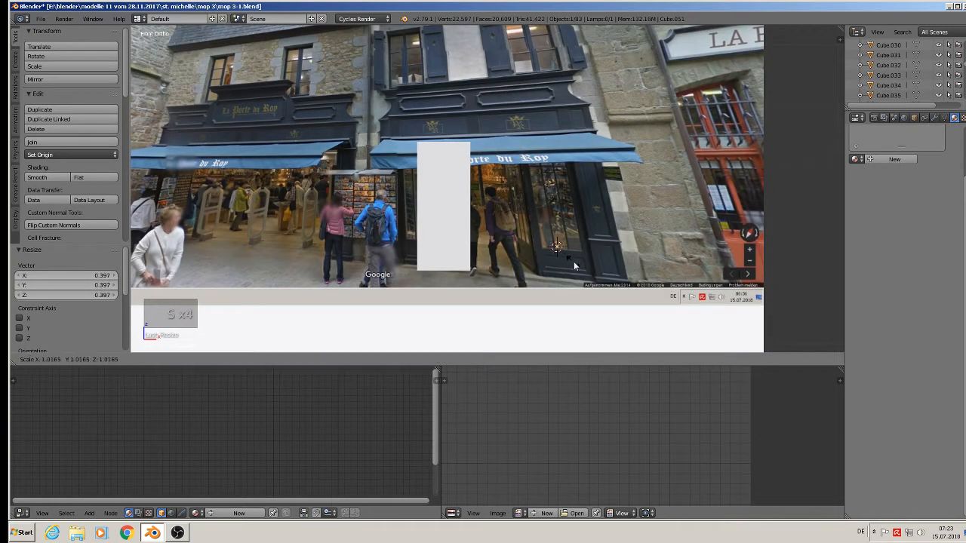
pyautogui.rightClick(589, 290)
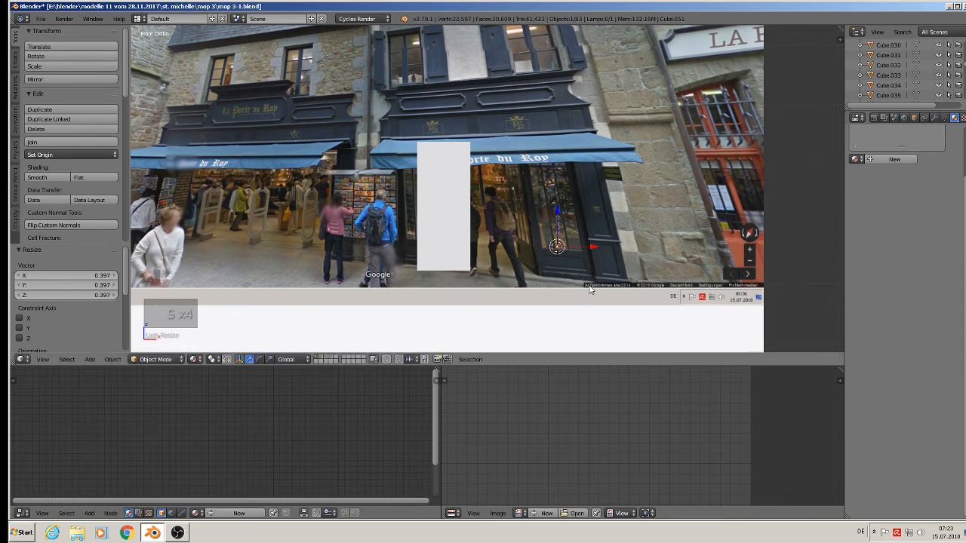
pyautogui.press('d')
pyautogui.press('s')
pyautogui.press('z')
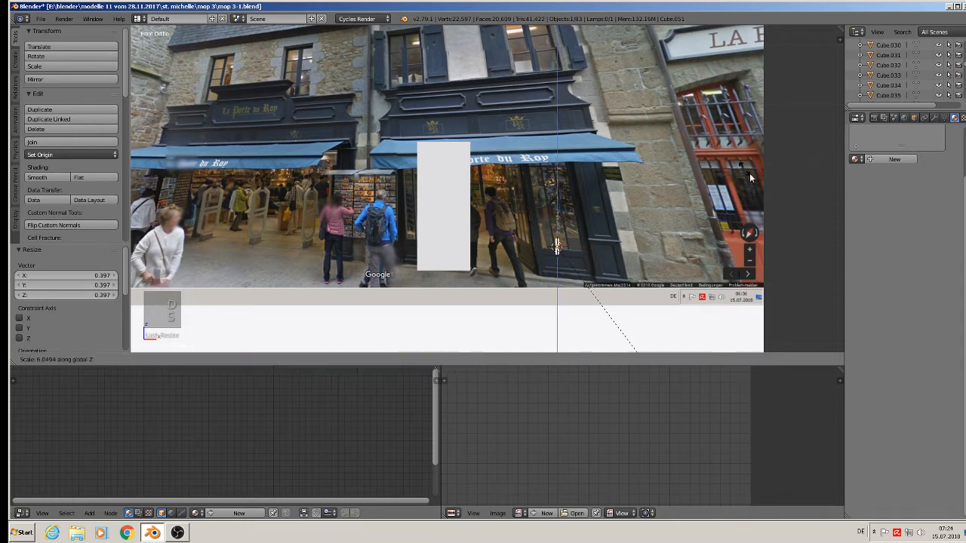
pyautogui.click(209, 274)
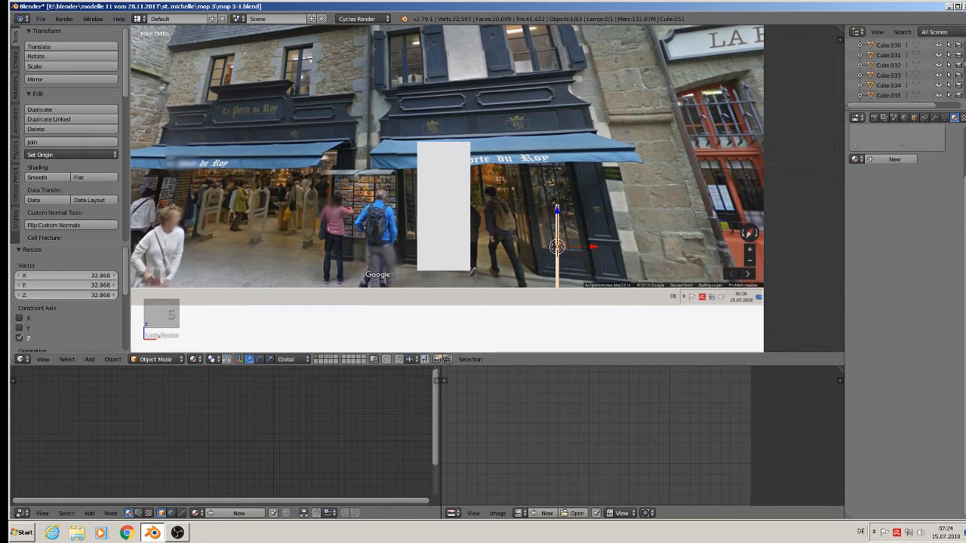
# Refine the post's thickness and stretch it taller along Z.
pyautogui.press('s')
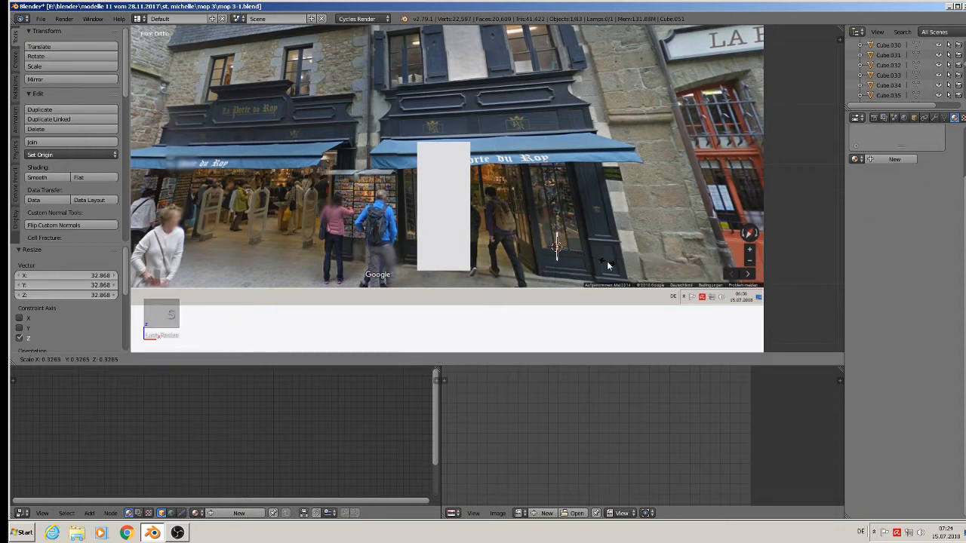
pyautogui.click(609, 265)
pyautogui.press('s')
pyautogui.click(631, 274)
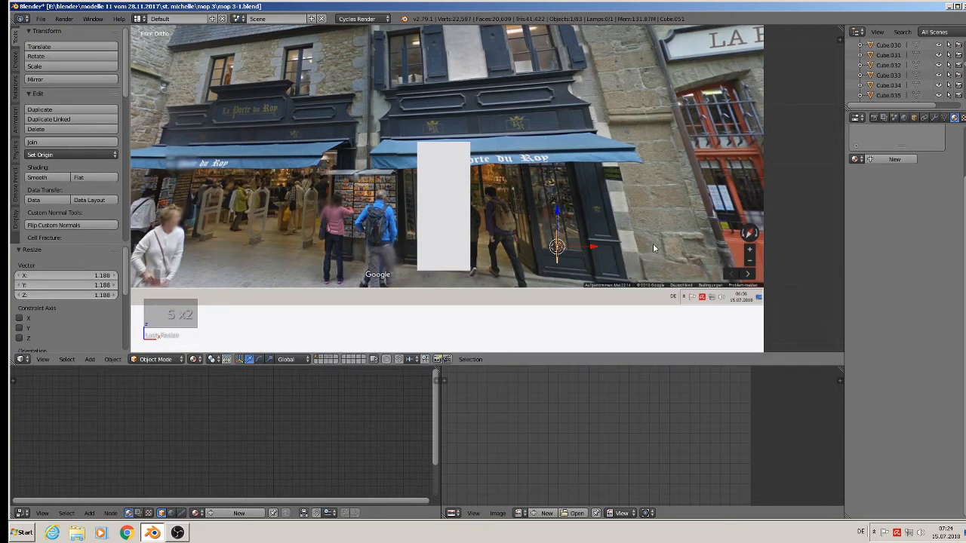
pyautogui.press('s')
pyautogui.press('z')
pyautogui.click(155, 72)
# Settle the post's size, raise it slightly along Z, and shift the white panel left along X.
pyautogui.press('s')
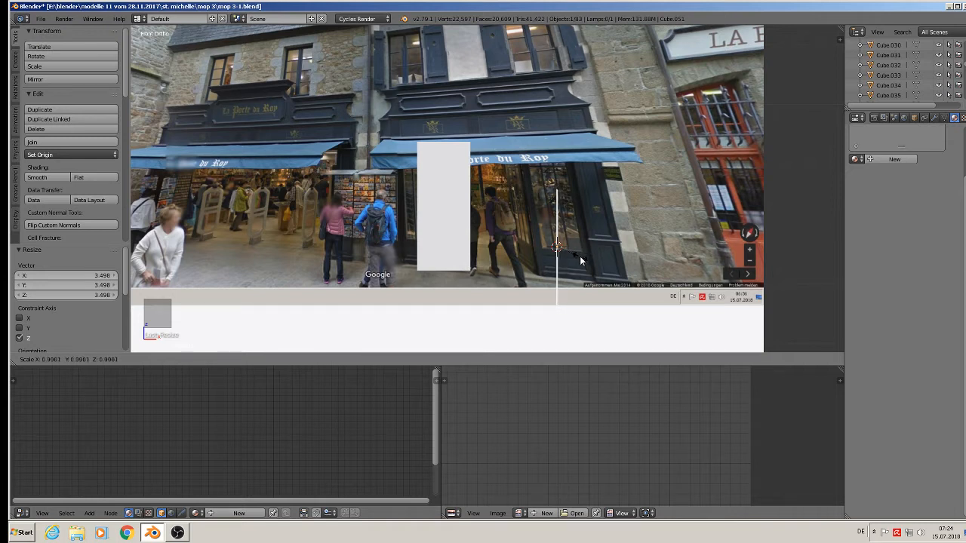
pyautogui.click(580, 260)
pyautogui.press('g')
pyautogui.press('z')
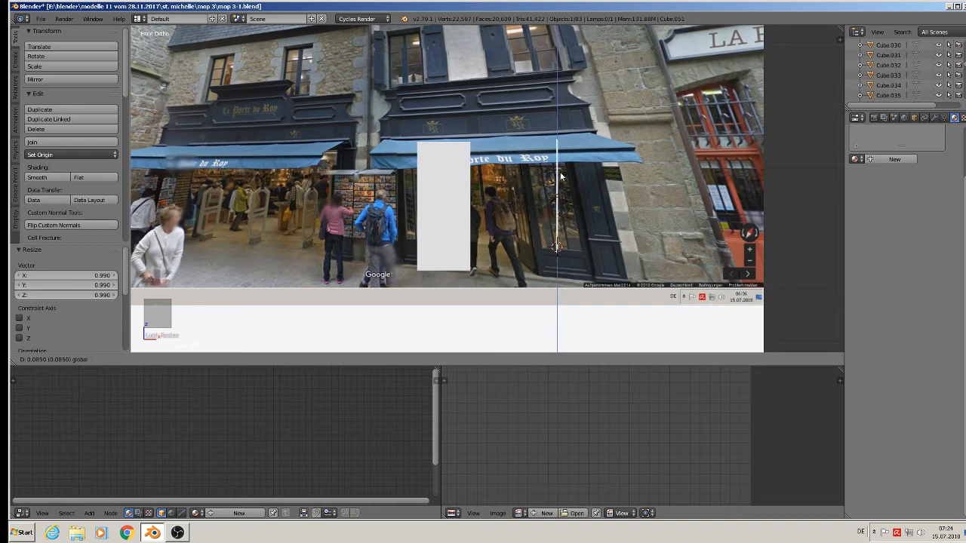
pyautogui.click(561, 181)
pyautogui.press('g')
pyautogui.press('x')
pyautogui.click(447, 182)
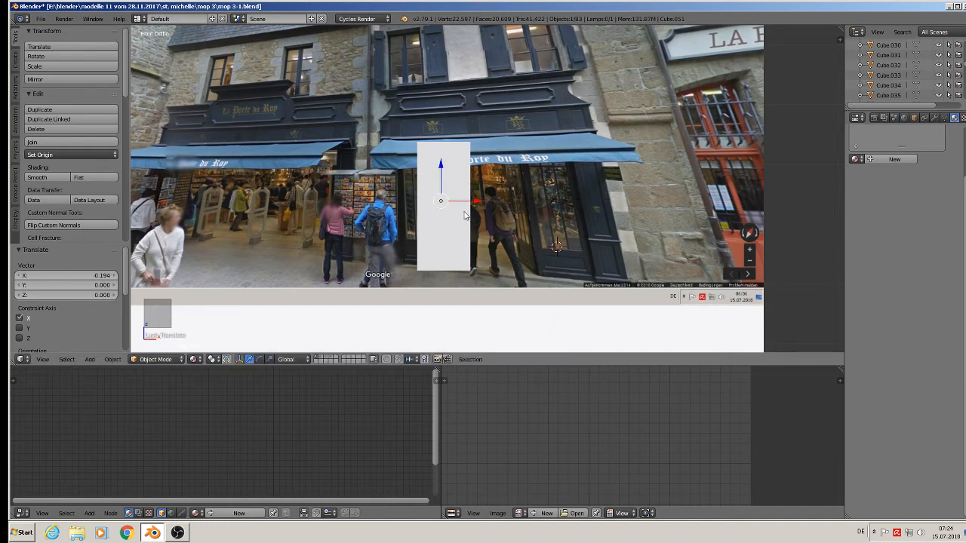
# Move the vertical door bar along Y and shorten it along Z.
pyautogui.moveTo(447, 182); pyautogui.dragTo(389, 256, button='middle')
pyautogui.scroll(4, 388, 255)
pyautogui.press('g')
pyautogui.press('y')
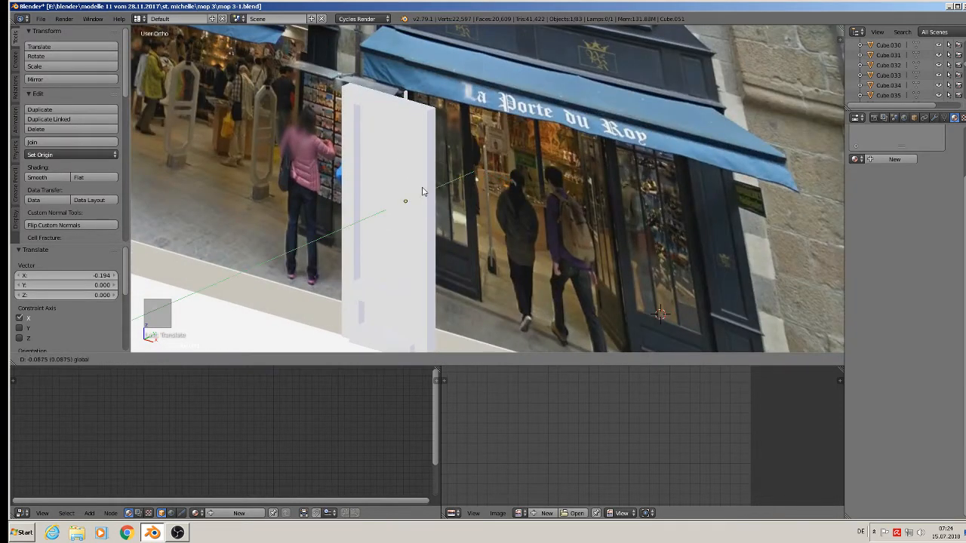
pyautogui.click(399, 200)
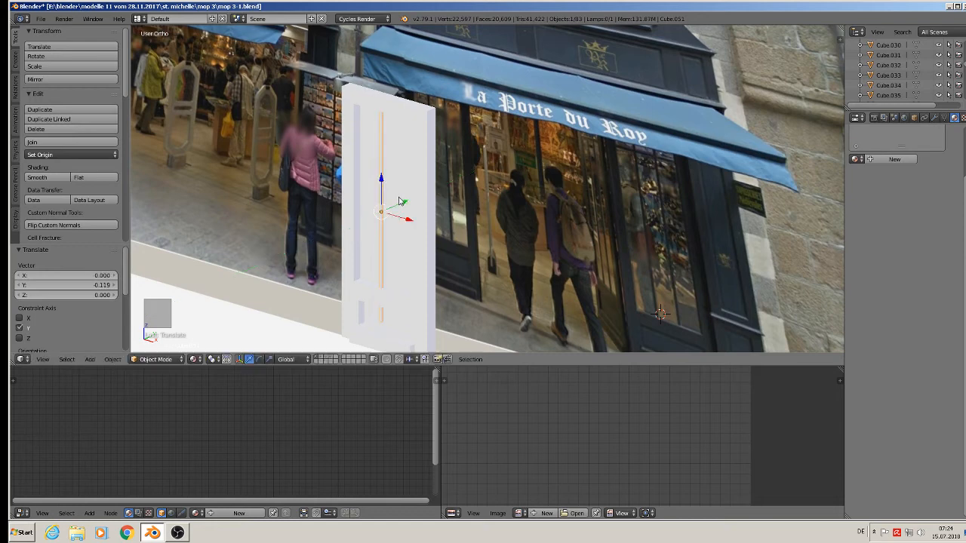
pyautogui.moveTo(399, 200); pyautogui.dragTo(421, 195, button='middle')
pyautogui.press('s')
pyautogui.press('z')
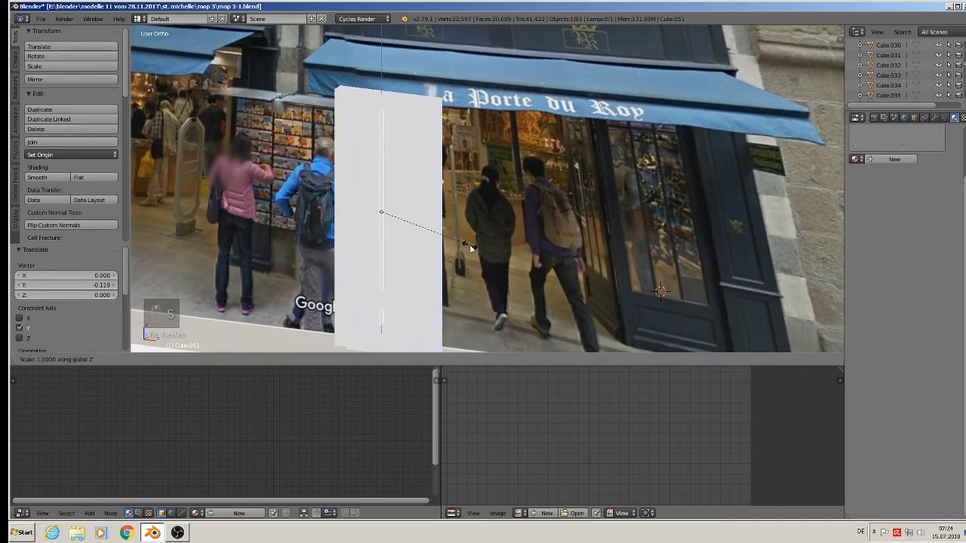
pyautogui.click(456, 242)
# Adjust the vertical bar's position slightly along Z and X.
pyautogui.press('g')
pyautogui.press('z')
pyautogui.click(382, 178)
pyautogui.moveTo(382, 178); pyautogui.dragTo(338, 226, button='middle')
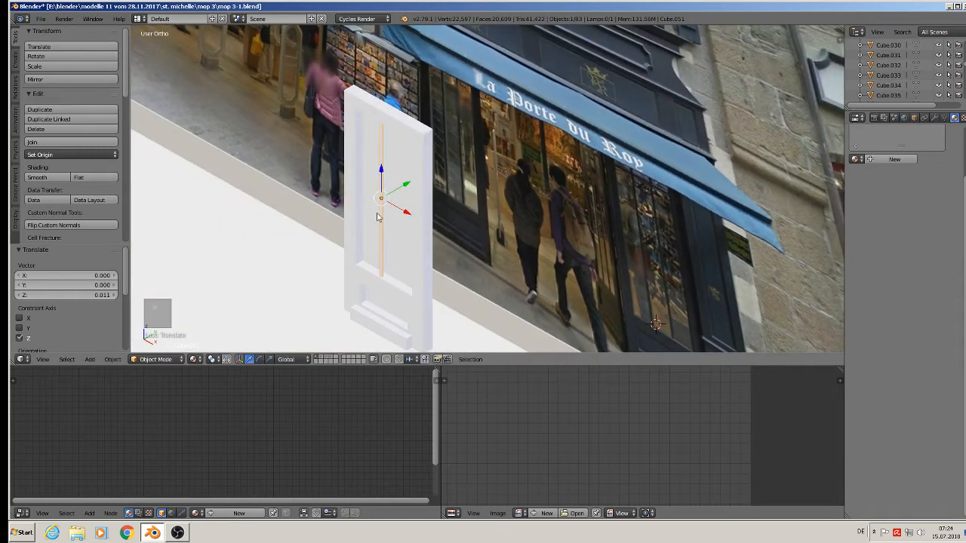
pyautogui.press('g')
pyautogui.press('x')
pyautogui.click(405, 212)
pyautogui.moveTo(406, 212); pyautogui.dragTo(426, 213, button='middle')
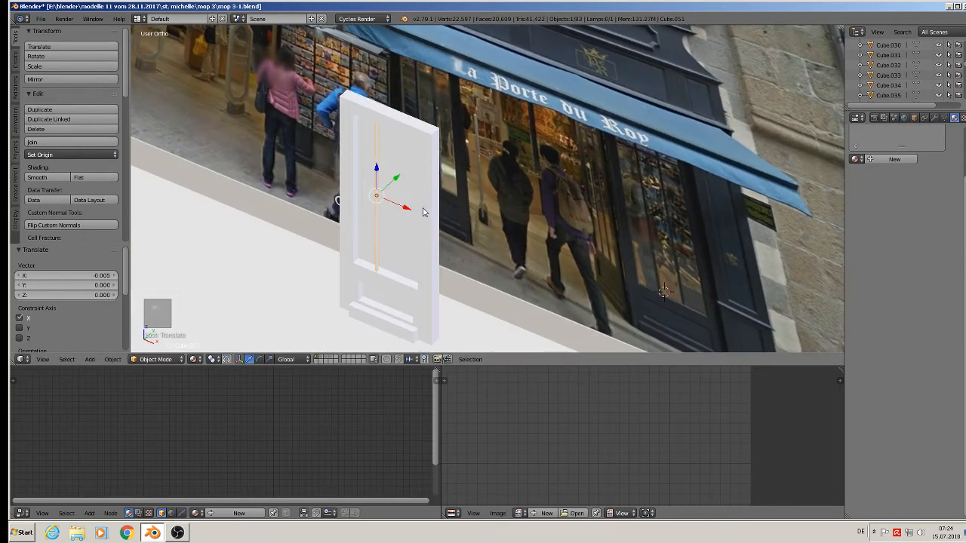
# Duplicate the bar into a second vertical bar beside it and adjust both bars along X.
pyautogui.hotkey('shift', 'd')
pyautogui.press('x')
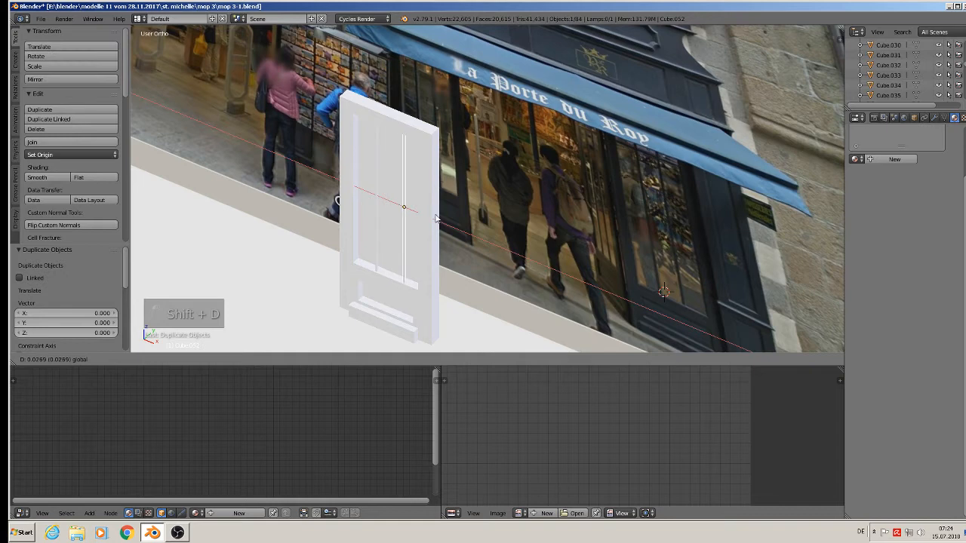
pyautogui.click(435, 219)
pyautogui.moveTo(436, 220)
pyautogui.mouseDown(button='middle')
pyautogui.moveTo(480, 199)
pyautogui.moveTo(449, 208)
pyautogui.mouseUp(button='middle')
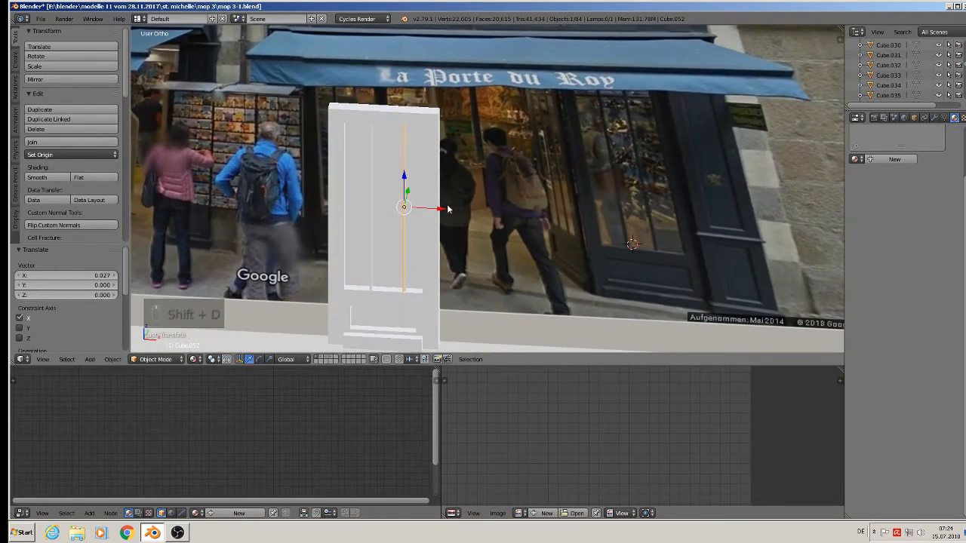
pyautogui.press('g')
pyautogui.press('x')
pyautogui.click(442, 210)
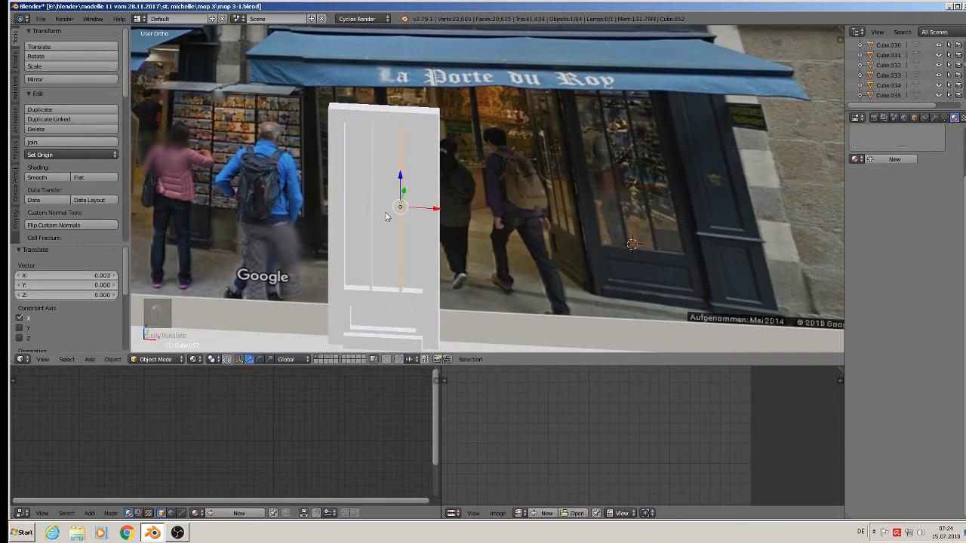
pyautogui.rightClick(370, 209)
pyautogui.press('g')
pyautogui.press('x')
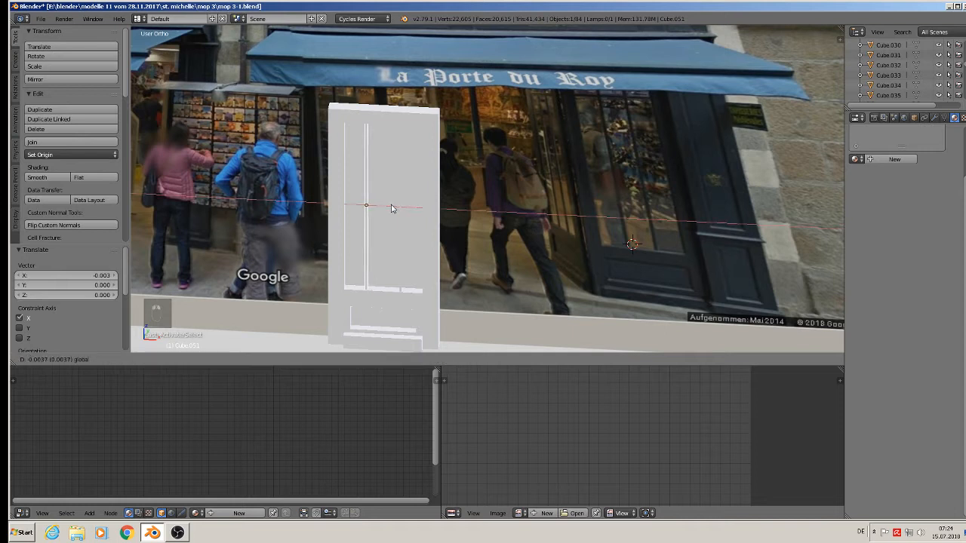
pyautogui.click(392, 208)
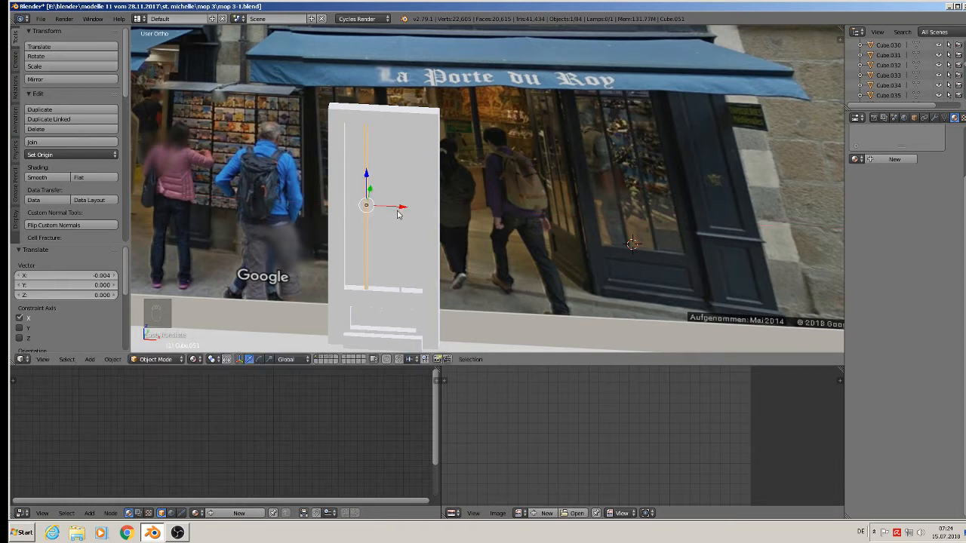
# Duplicate a bar into a crossbar rotated 90° on Y, raised near the top, scaled 0.49 on X.
pyautogui.hotkey('shift', 'd')
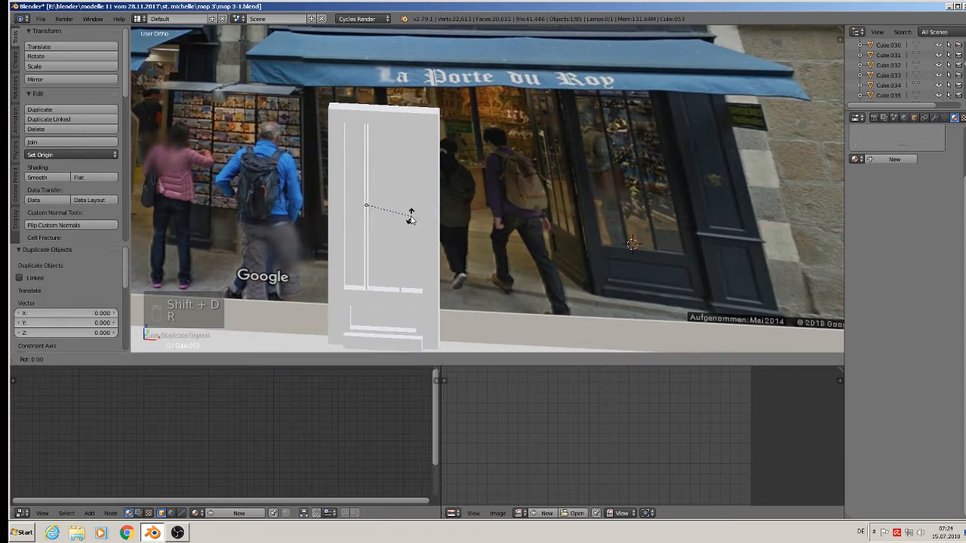
pyautogui.write('ry90')
pyautogui.press('Return')
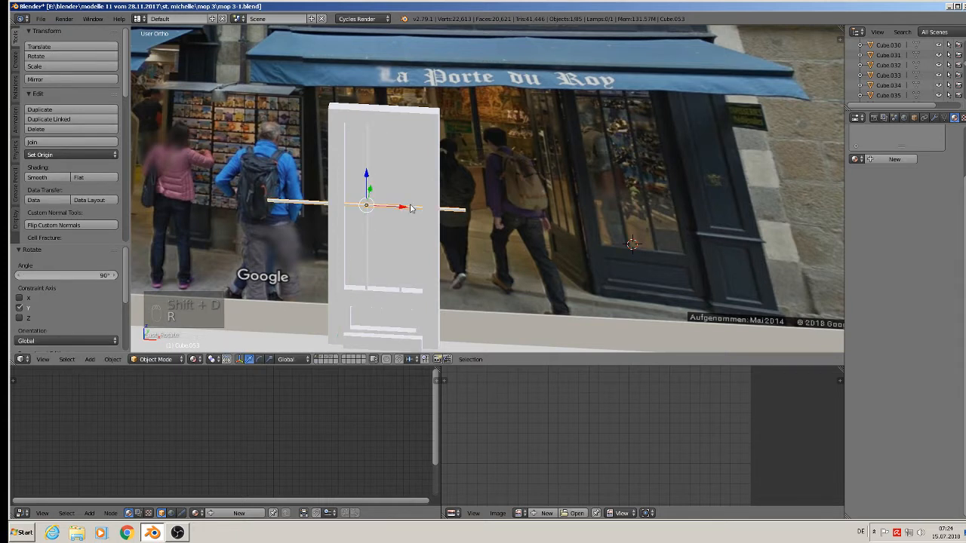
pyautogui.moveTo(366, 184); pyautogui.dragTo(417, 156)
pyautogui.press('s')
pyautogui.press('x')
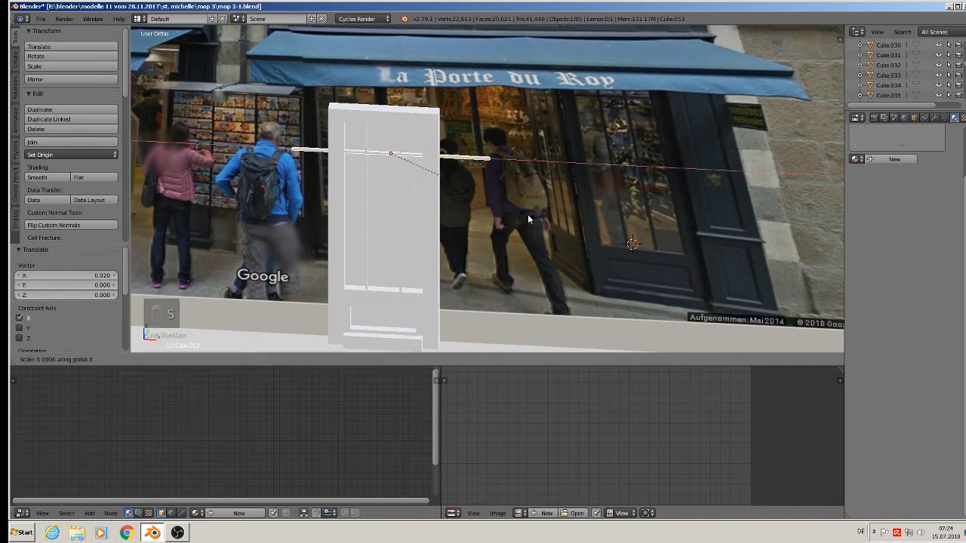
pyautogui.click(448, 200)
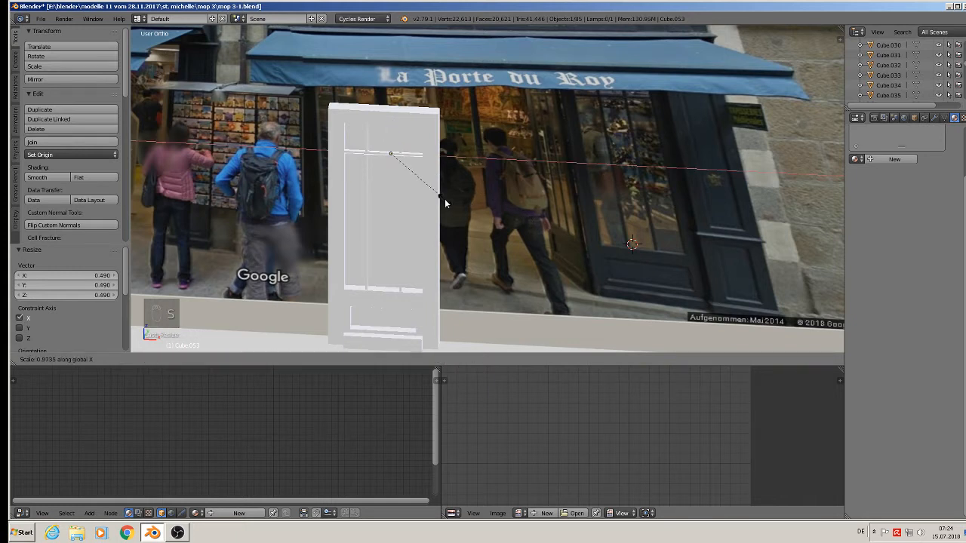
# Toggle the crossbar into Edit Mode, reselect all its vertices, and return to Object Mode.
pyautogui.press('Tab')
pyautogui.scroll(-4, 431, 195)
pyautogui.press('a')
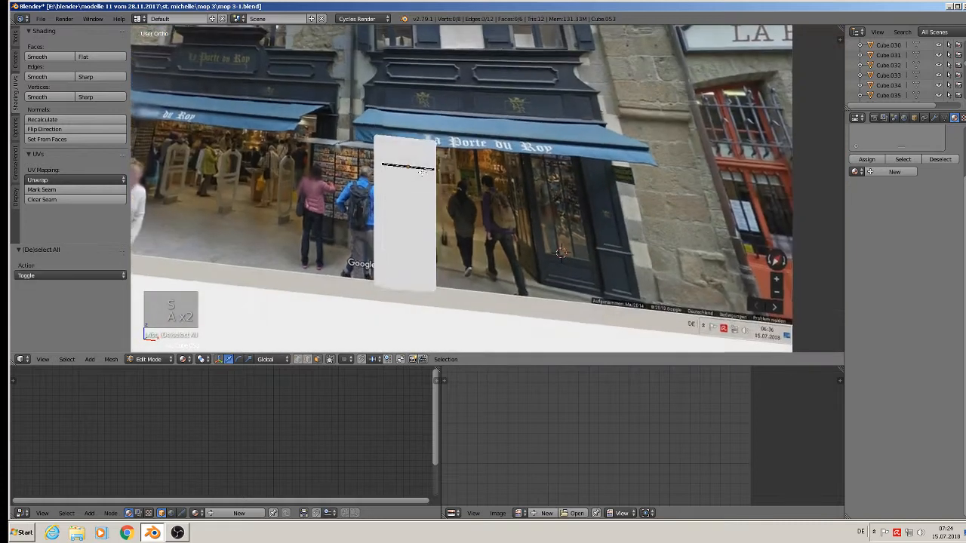
pyautogui.press('a')
pyautogui.press('Tab')
pyautogui.scroll(7, 423, 177)
pyautogui.moveTo(420, 178); pyautogui.dragTo(382, 181, button='middle')
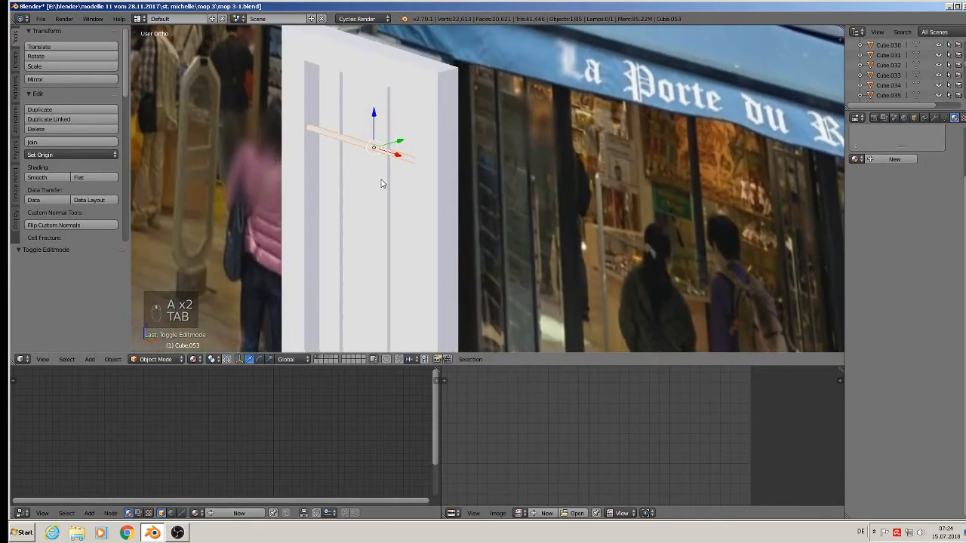
# Select the bars and the white door panel and join them into one object.
pyautogui.rightClick(388, 178)
pyautogui.keyDown('shift'); pyautogui.rightClick(428, 149); pyautogui.keyUp('shift')
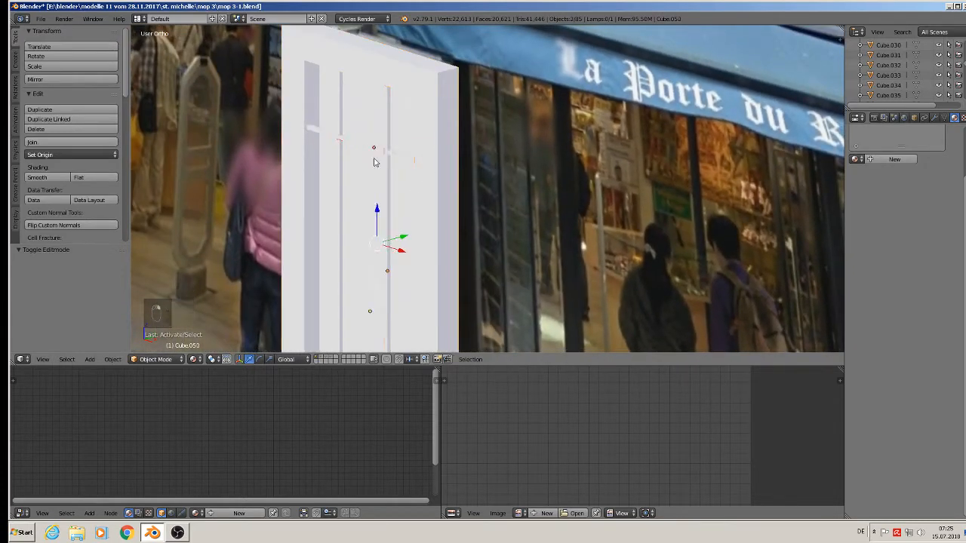
pyautogui.click(40, 143)
# Push the joined door back −0.045 along Y behind its bars.
pyautogui.scroll(-4, 224, 176)
pyautogui.keyDown('shift'); pyautogui.moveTo(358, 243); pyautogui.dragTo(397, 140, button='middle'); pyautogui.keyUp('shift')
pyautogui.moveTo(370, 133); pyautogui.dragTo(378, 179)
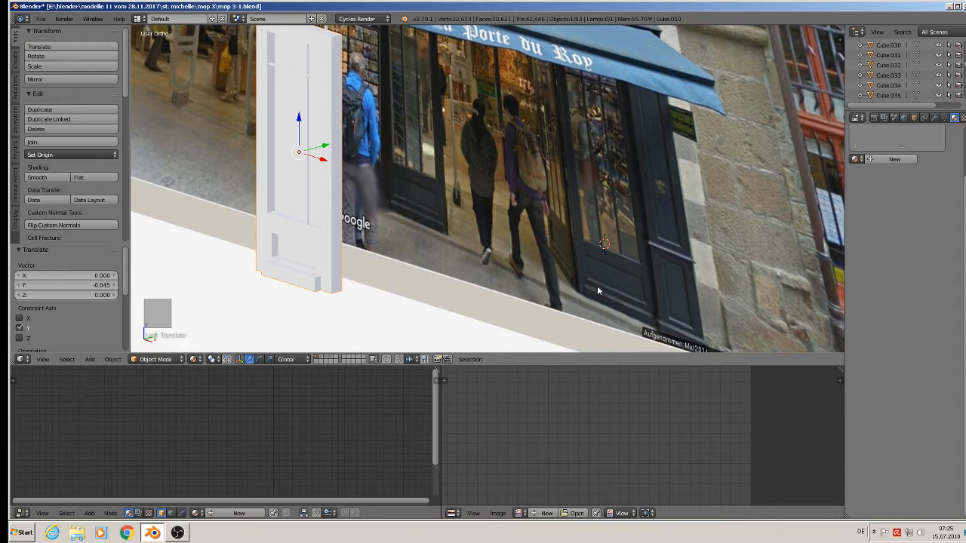
pyautogui.scroll(3, 597, 285)
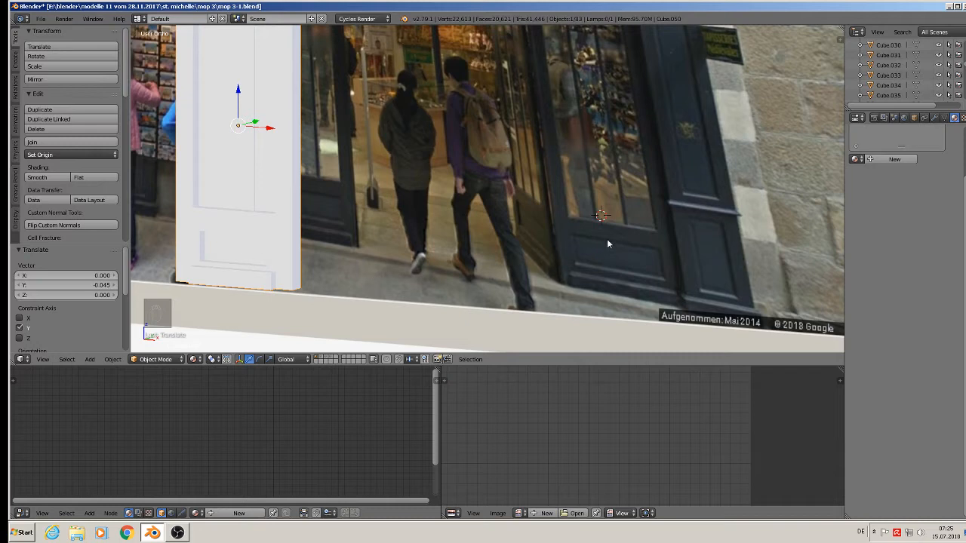
pyautogui.scroll(-4, 611, 220)
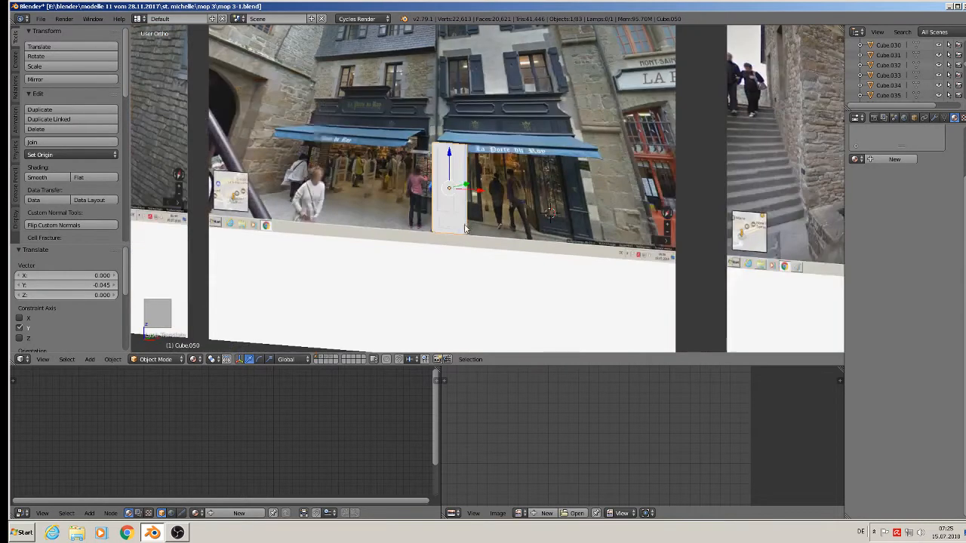
pyautogui.scroll(-5, 483, 232)
pyautogui.moveTo(490, 234); pyautogui.dragTo(504, 224, button='middle')
# Move the door along X onto the left townhouse photo and adjust it 0.085 along Z.
pyautogui.press('g')
pyautogui.press('x')
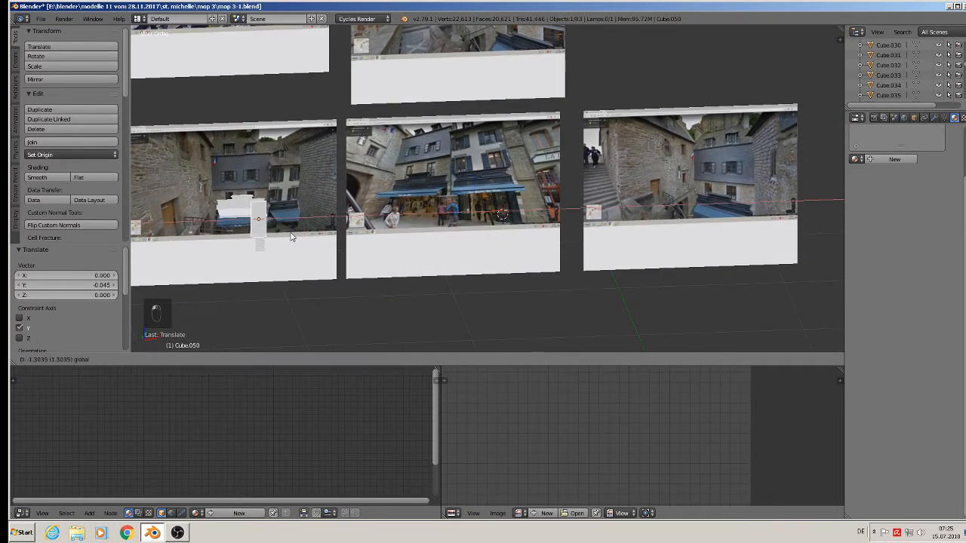
pyautogui.click(282, 223)
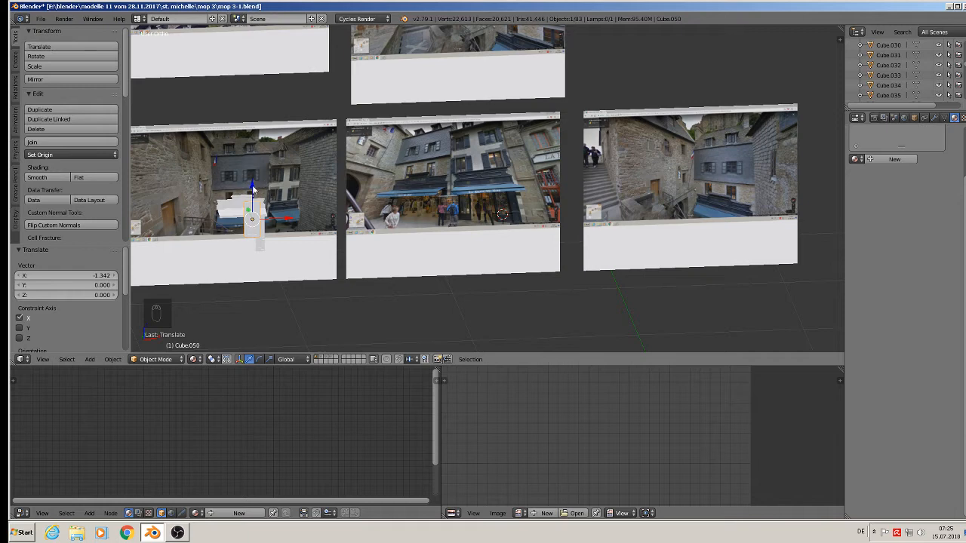
pyautogui.press('g')
pyautogui.press('z')
pyautogui.click(277, 203)
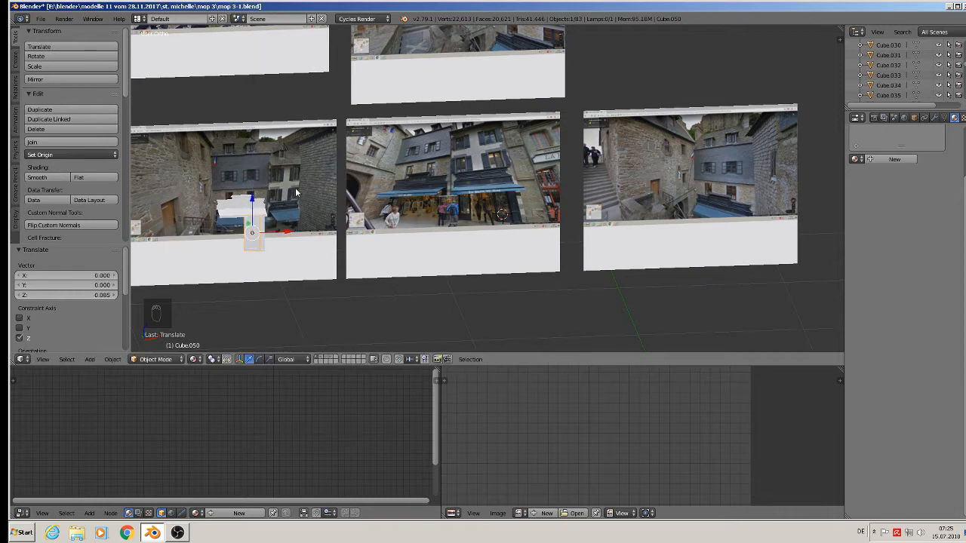
pyautogui.press('KP_1')
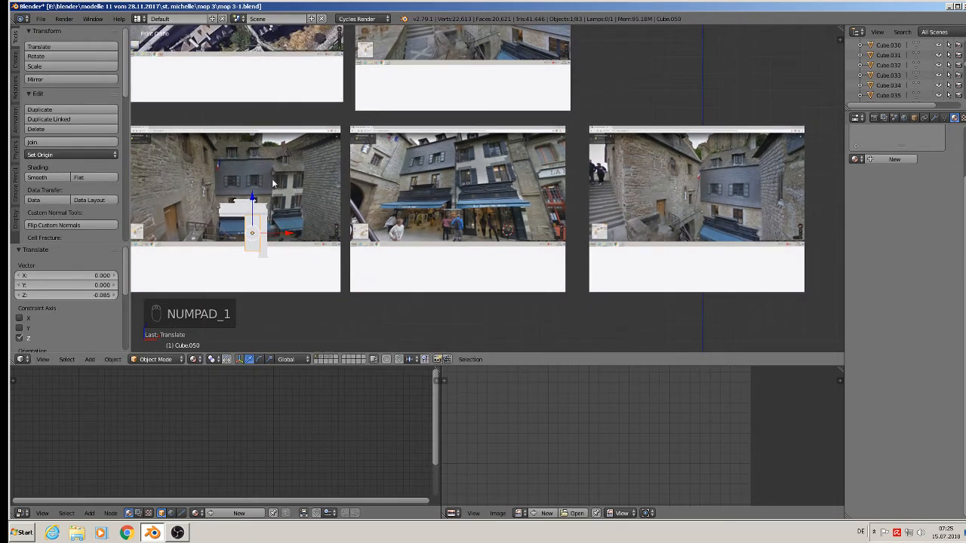
pyautogui.scroll(2, 274, 187)
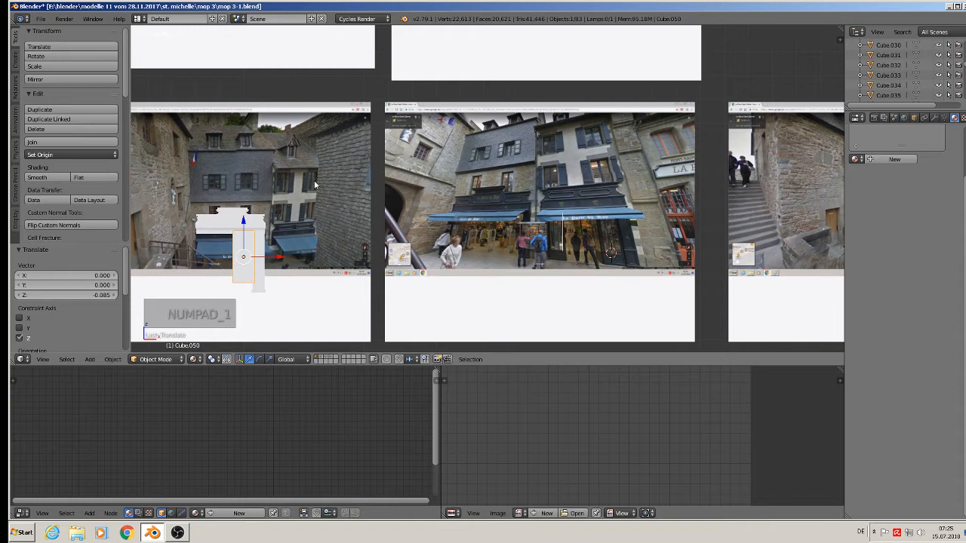
# Save the storefront blend file and review the front view.
pyautogui.click(44, 18)
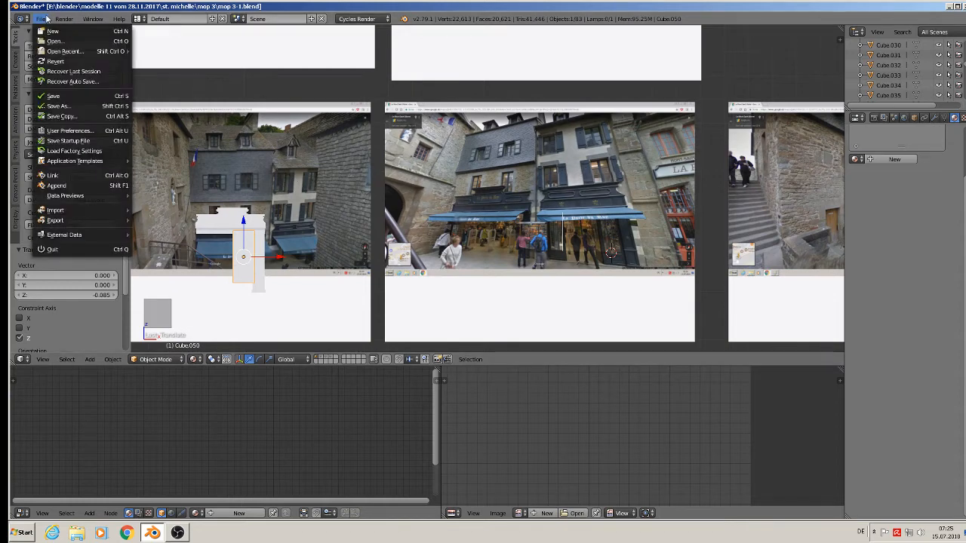
pyautogui.click(53, 96)
pyautogui.scroll(-2, 269, 154)
pyautogui.keyDown('shift'); pyautogui.moveTo(268, 151); pyautogui.dragTo(464, 153, button='middle'); pyautogui.keyUp('shift')
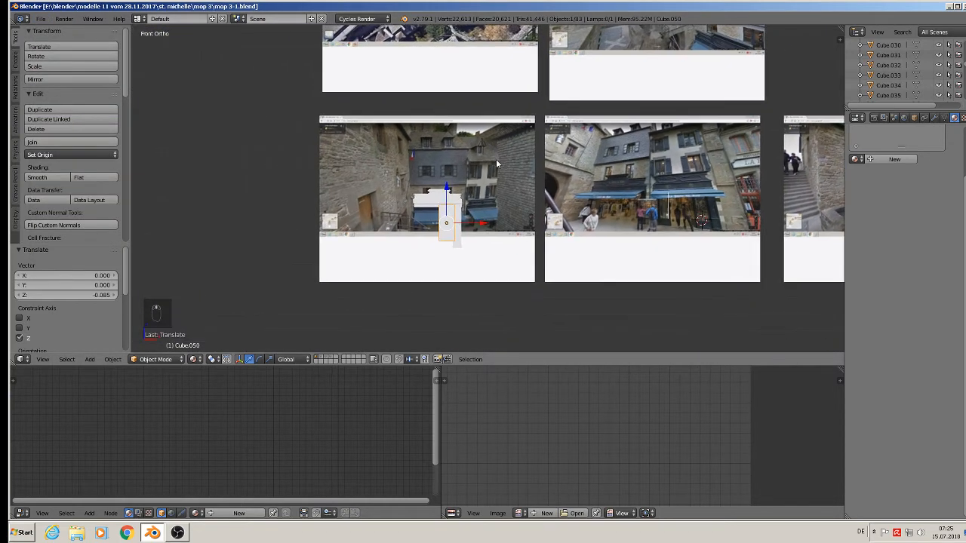
pyautogui.scroll(3, 452, 153)
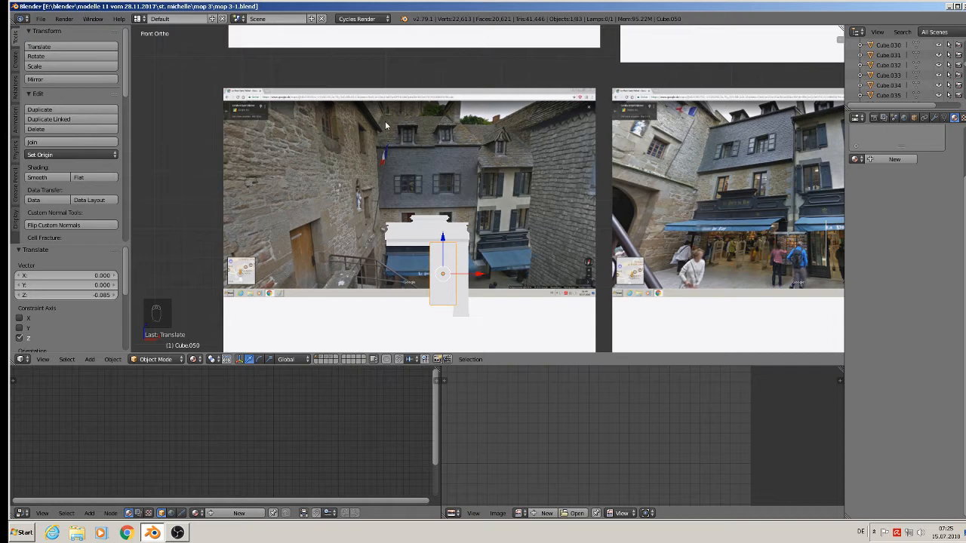
pyautogui.scroll(2, 466, 189)
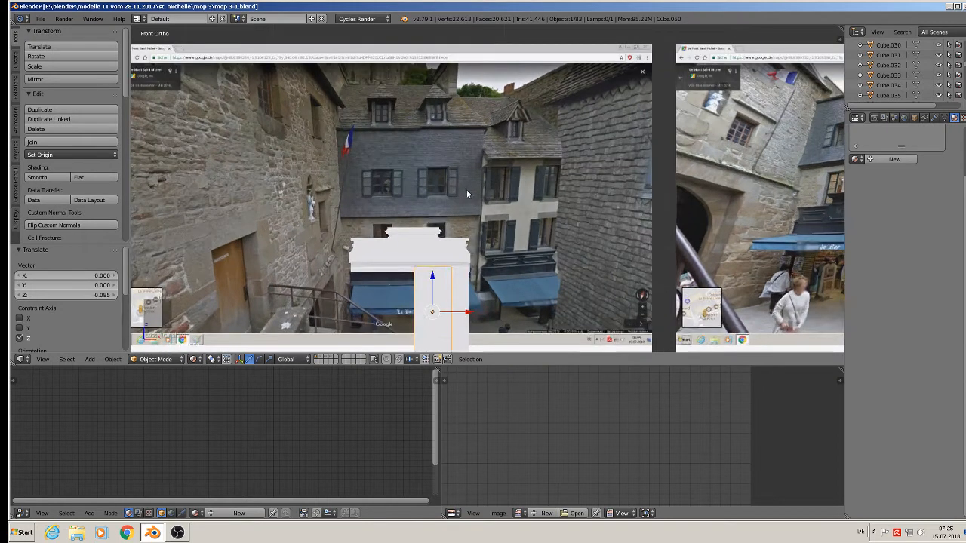
pyautogui.scroll(2, 461, 192)
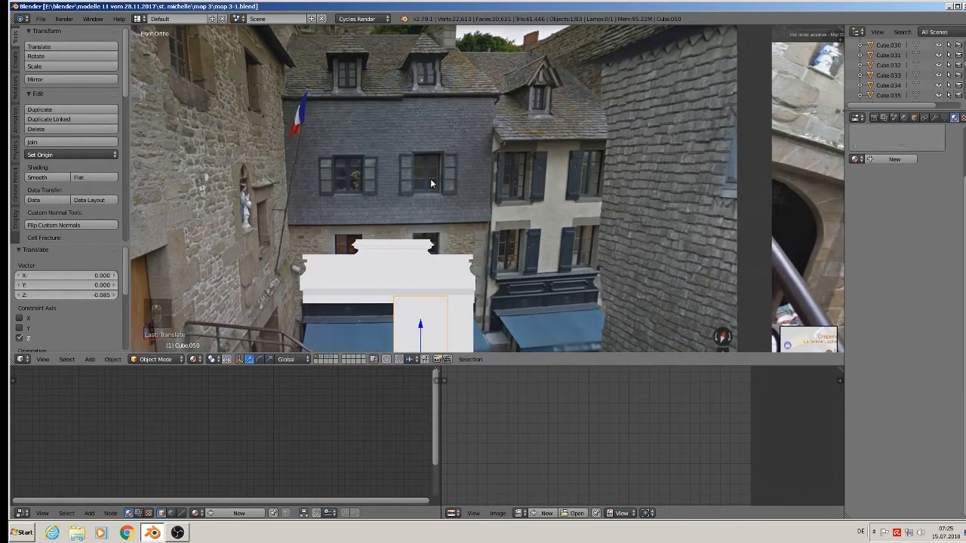
pyautogui.scroll(-3, 437, 201)
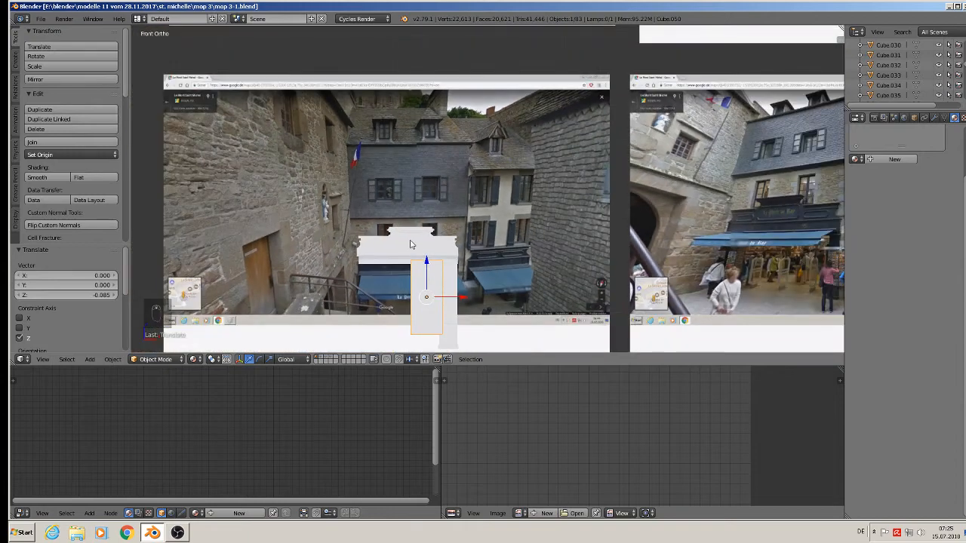
# Try lowering the top moulding and two pillars together, then undo that move.
pyautogui.rightClick(411, 243)
pyautogui.keyDown('shift'); pyautogui.rightClick(430, 279); pyautogui.keyUp('shift')
pyautogui.keyDown('shift'); pyautogui.rightClick(453, 278); pyautogui.keyUp('shift')
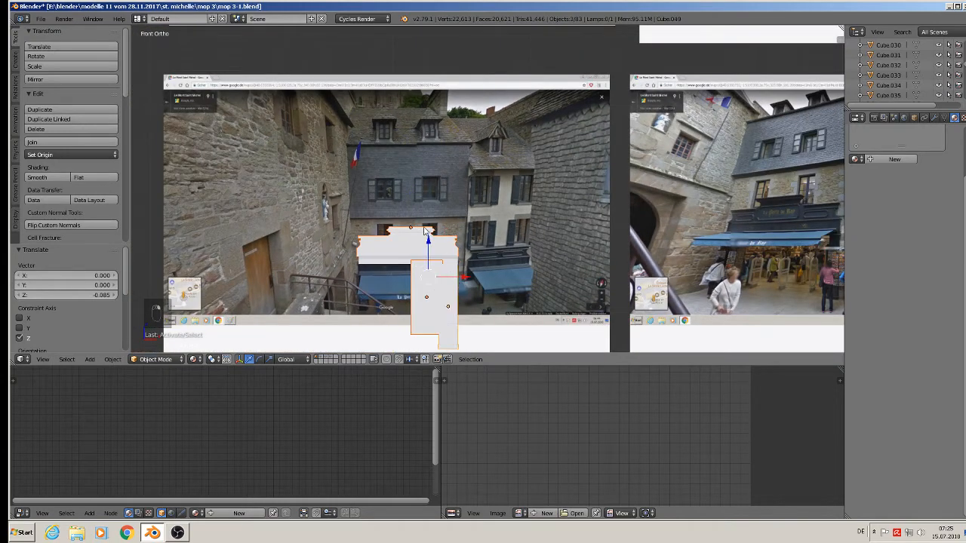
pyautogui.moveTo(428, 242); pyautogui.dragTo(438, 328)
pyautogui.scroll(3, 418, 278)
pyautogui.scroll(-2, 418, 278)
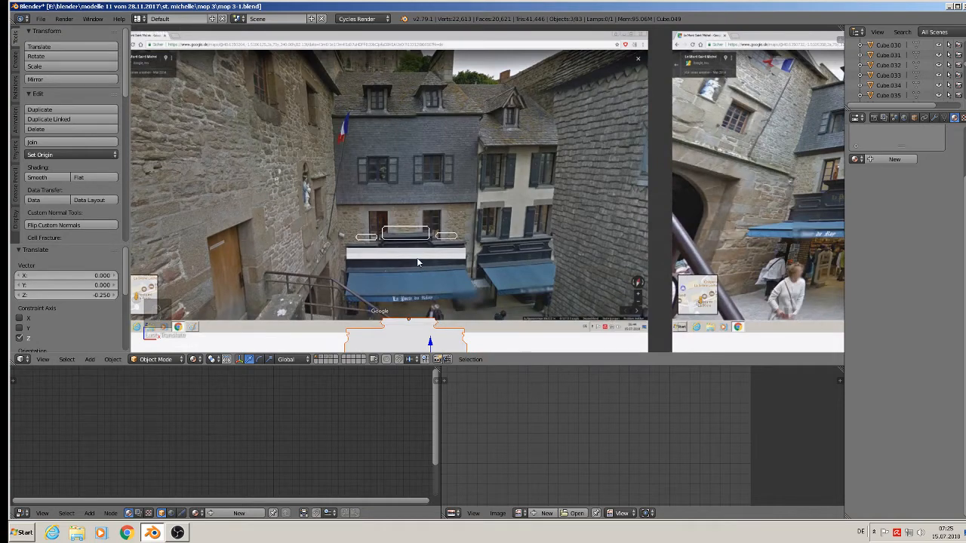
pyautogui.hotkey('ctrl', 'z')
# Add the small, large and right framed sign panels to the selection.
pyautogui.scroll(5, 400, 253)
pyautogui.moveTo(383, 246); pyautogui.dragTo(358, 230, button='middle')
pyautogui.scroll(5, 370, 251)
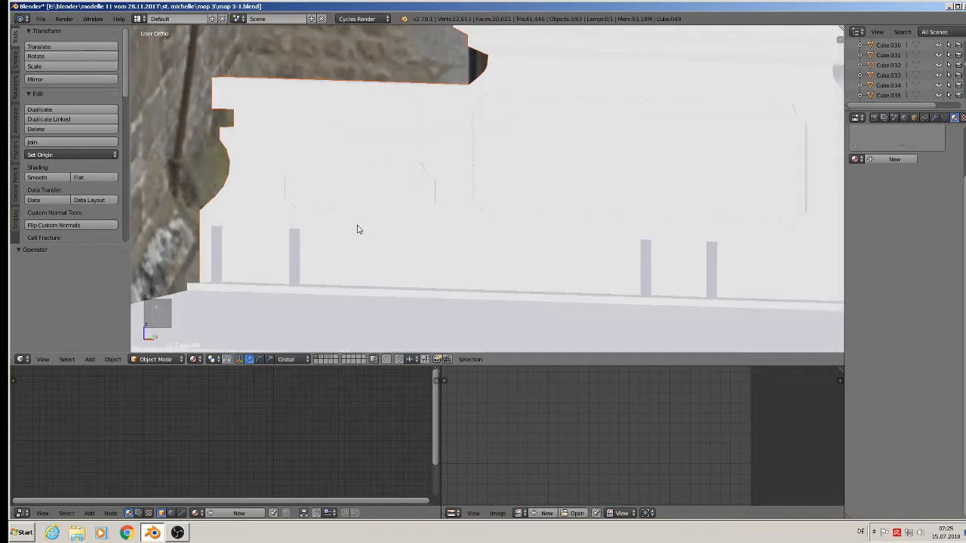
pyautogui.keyDown('shift'); pyautogui.rightClick(427, 183); pyautogui.keyUp('shift')
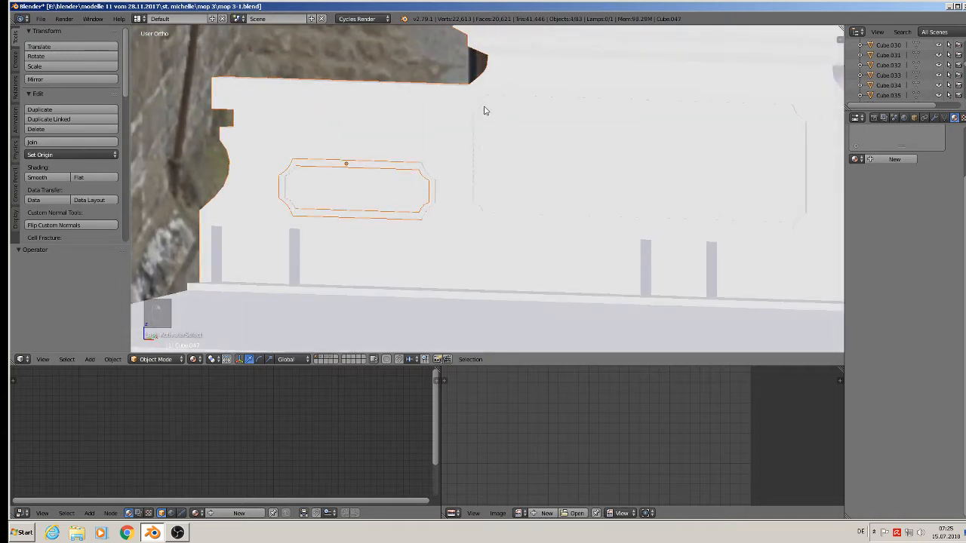
pyautogui.keyDown('shift'); pyautogui.rightClick(597, 173); pyautogui.keyUp('shift')
pyautogui.moveTo(597, 172); pyautogui.dragTo(490, 204, button='middle')
pyautogui.keyDown('shift'); pyautogui.rightClick(649, 177); pyautogui.keyUp('shift')
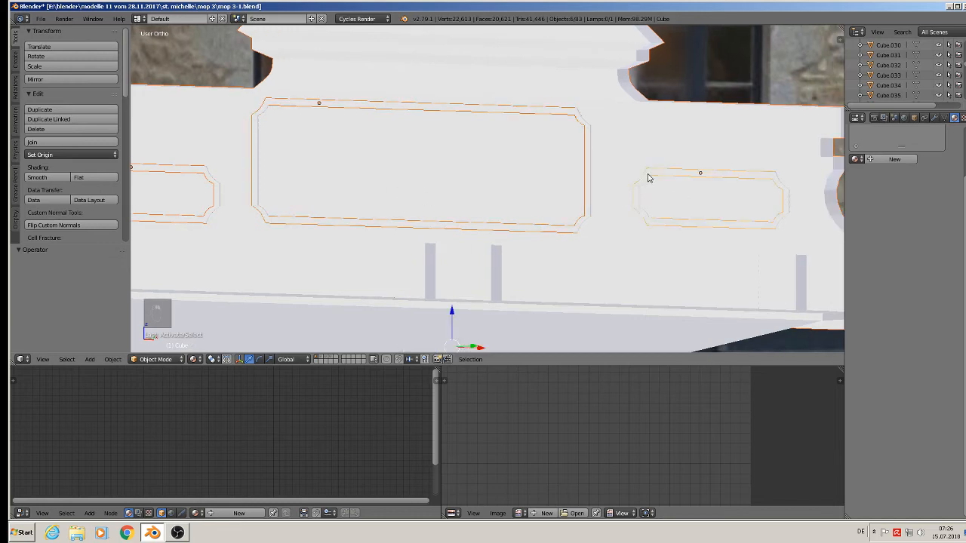
# Lower the six selected cornice, pillar and panel pieces 0.235 along Z.
pyautogui.scroll(-10, 609, 218)
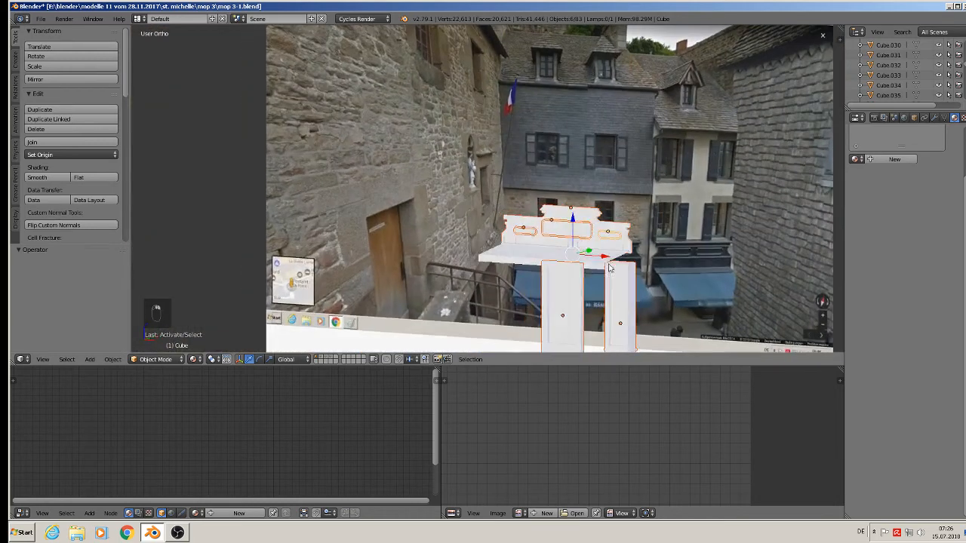
pyautogui.moveTo(608, 264); pyautogui.dragTo(619, 266, button='middle')
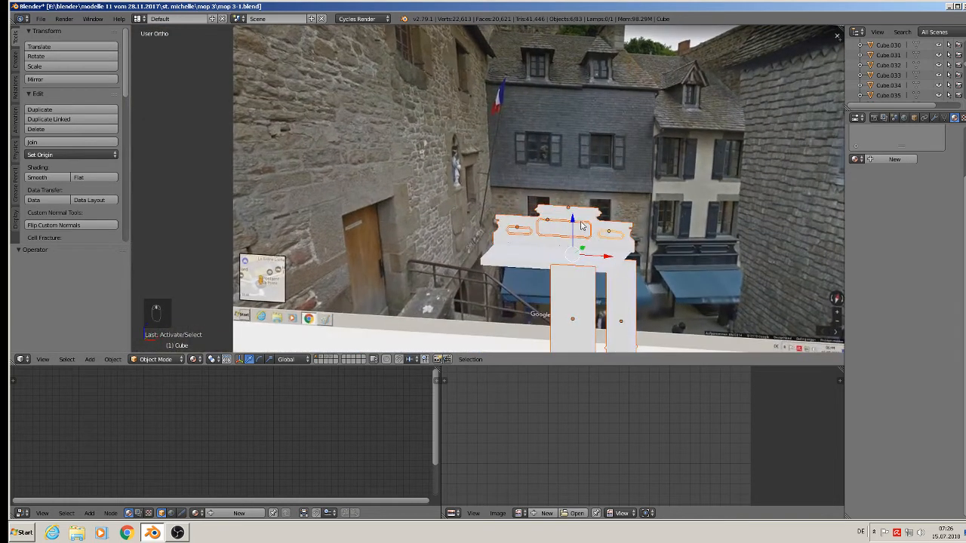
pyautogui.moveTo(570, 219); pyautogui.dragTo(560, 86)
pyautogui.scroll(-4, 582, 94)
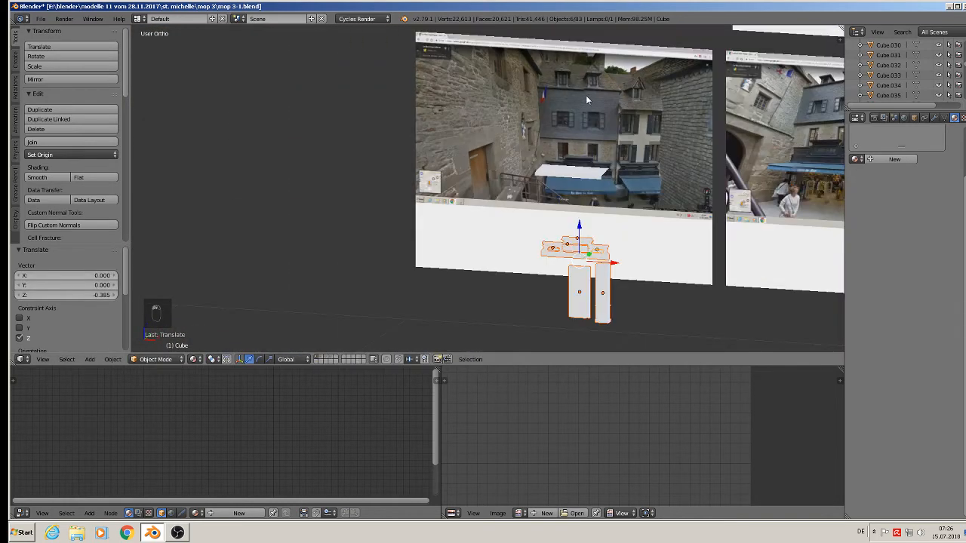
pyautogui.keyDown('shift'); pyautogui.moveTo(585, 96); pyautogui.dragTo(545, 27, button='middle'); pyautogui.keyUp('shift')
pyautogui.moveTo(540, 162); pyautogui.dragTo(536, 212)
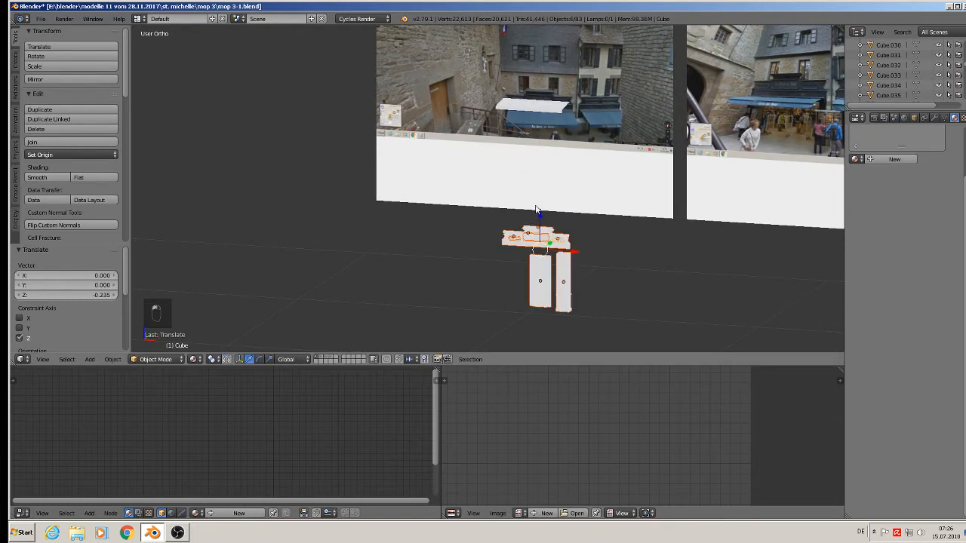
# Drop the white front plate Cube.048 by 0.627 along Z.
pyautogui.click(550, 110)
pyautogui.moveTo(531, 72); pyautogui.dragTo(533, 210)
pyautogui.click(41, 18)
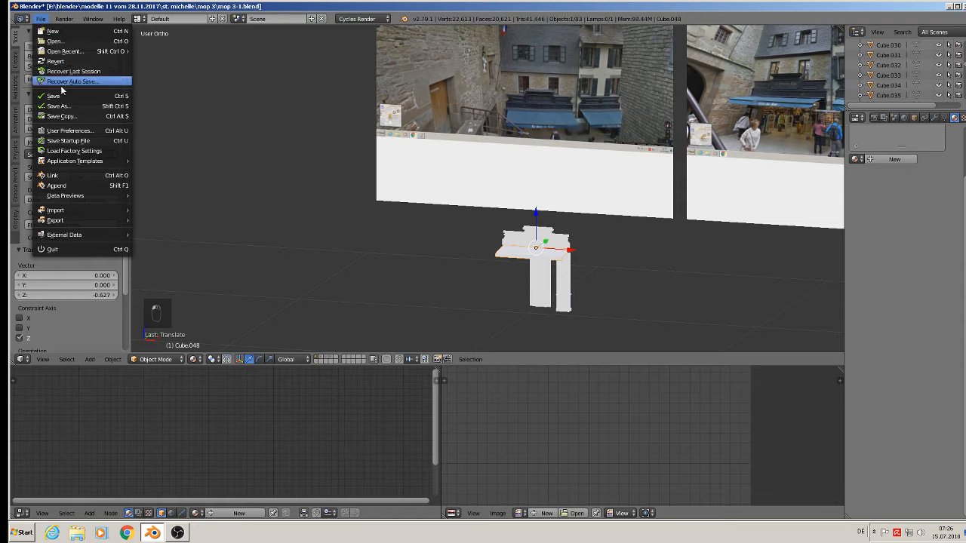
# Zoom and pan from the reference photo planes over to the red-windowed townhouse.
pyautogui.scroll(8, 544, 71)
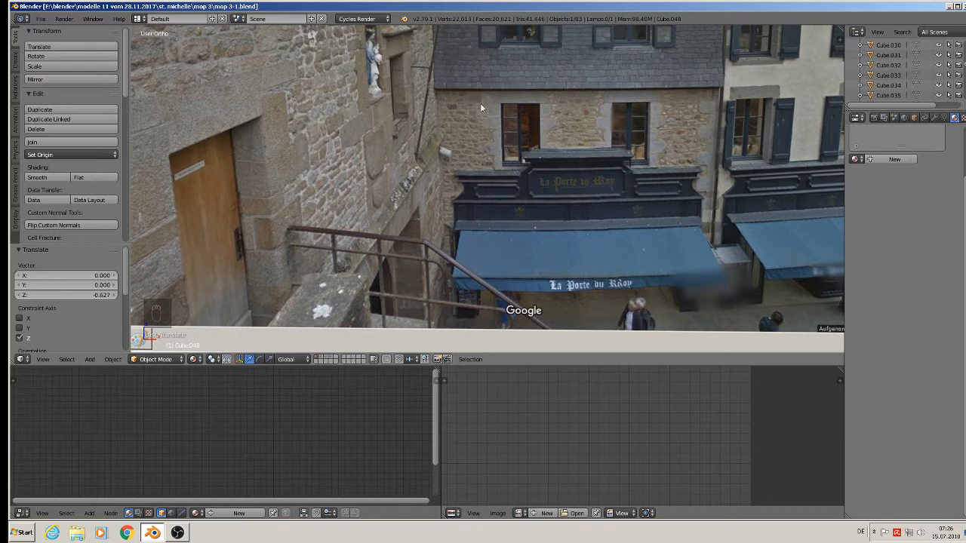
pyautogui.scroll(-10, 579, 199)
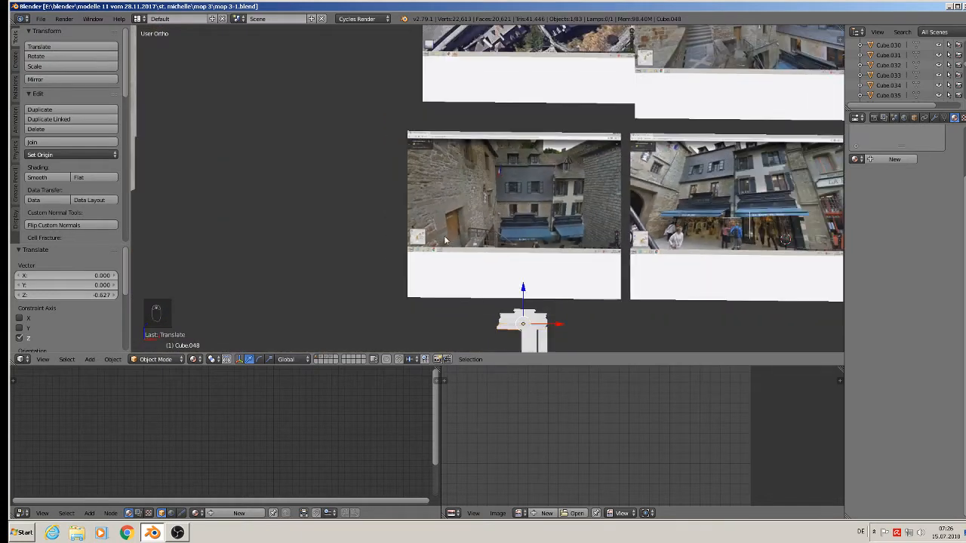
pyautogui.keyDown('shift'); pyautogui.moveTo(387, 213); pyautogui.dragTo(581, 216, button='middle'); pyautogui.keyUp('shift')
pyautogui.scroll(7, 626, 249)
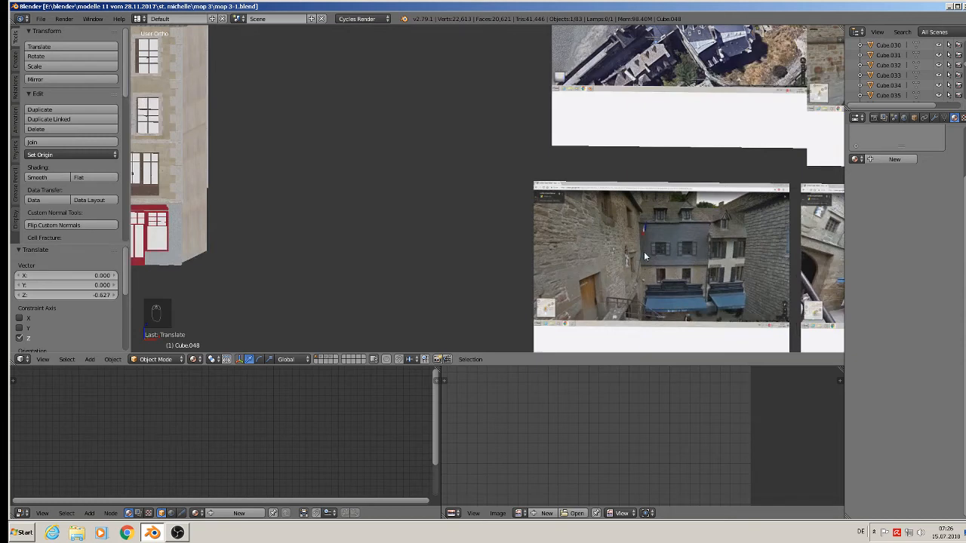
pyautogui.keyDown('shift'); pyautogui.moveTo(336, 164); pyautogui.dragTo(611, 149, button='middle'); pyautogui.keyUp('shift')
pyautogui.keyDown('shift'); pyautogui.moveTo(505, 142); pyautogui.dragTo(534, 217, button='middle'); pyautogui.keyUp('shift')
pyautogui.scroll(-1, 526, 226)
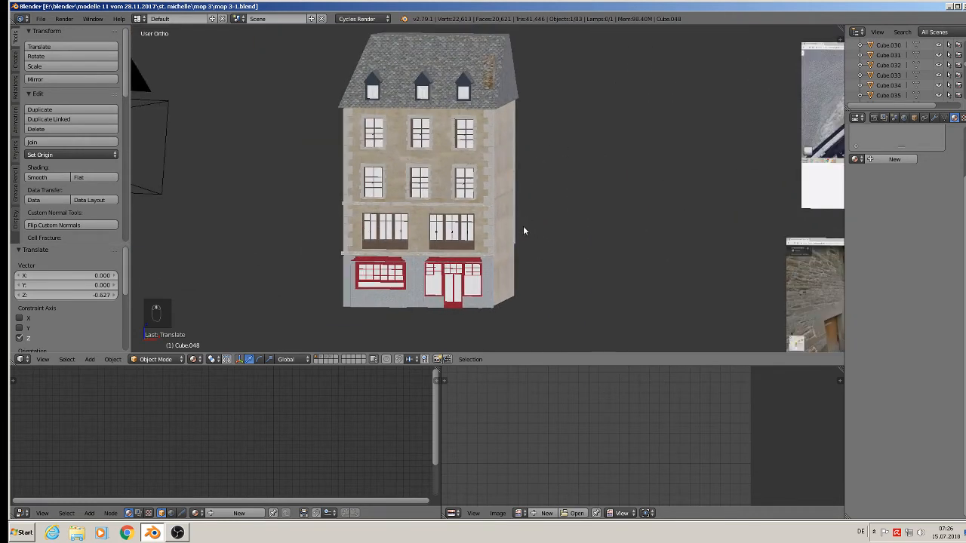
# Delete the townhouse's right dormer window.
pyautogui.rightClick(463, 91)
pyautogui.press('x')
pyautogui.press('Return')
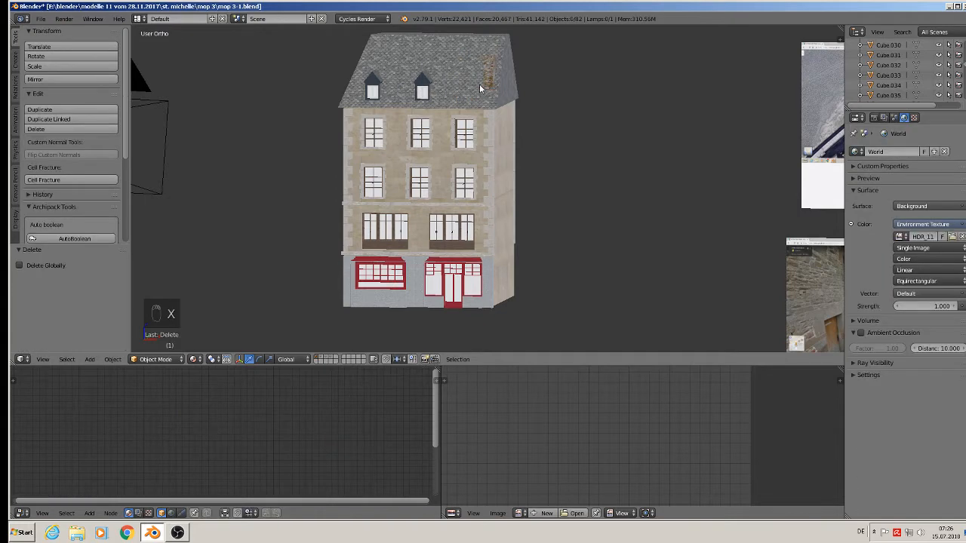
pyautogui.moveTo(502, 100); pyautogui.dragTo(448, 238, button='middle')
pyautogui.scroll(-2, 490, 196)
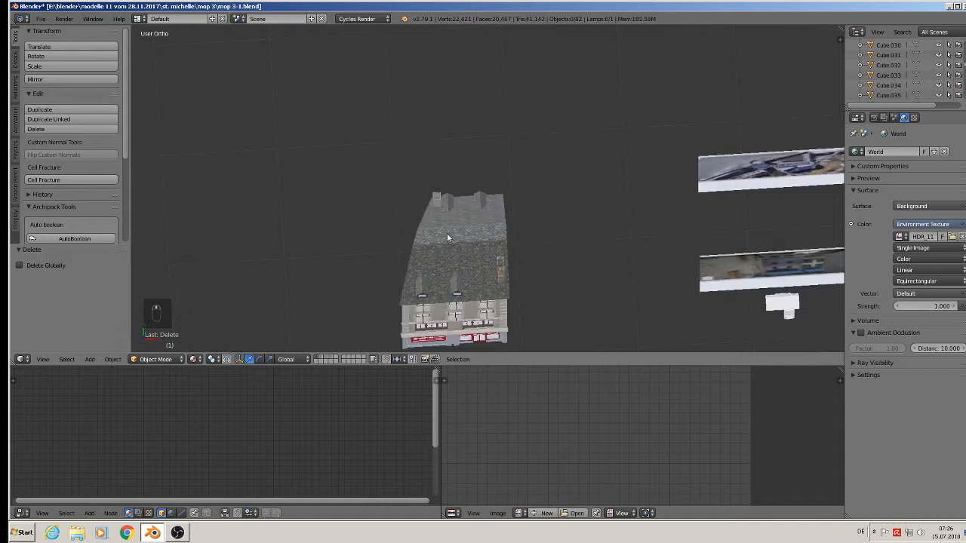
# Shift the roof side panel along the X axis.
pyautogui.rightClick(415, 284)
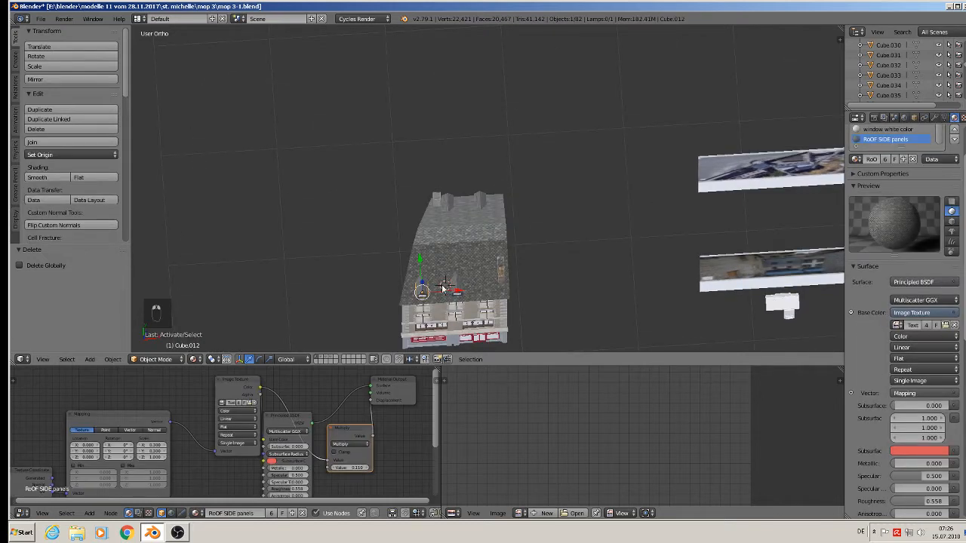
pyautogui.press('g')
pyautogui.press('x')
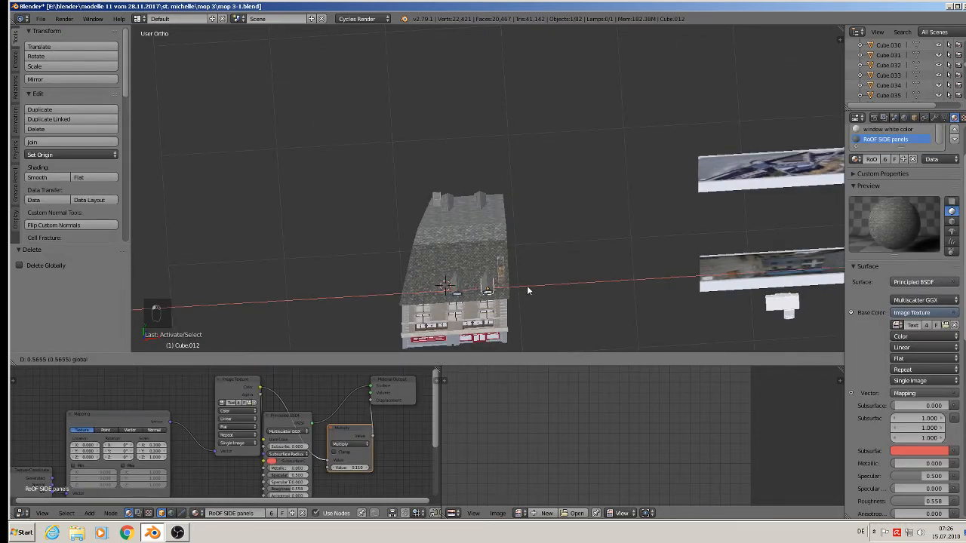
pyautogui.click(527, 287)
# In the roof's edit mode, box-select its four left vertices from top view.
pyautogui.rightClick(453, 242)
pyautogui.press('Tab')
pyautogui.keyDown('shift'); pyautogui.moveTo(428, 205); pyautogui.dragTo(406, 188, button='middle'); pyautogui.keyUp('shift')
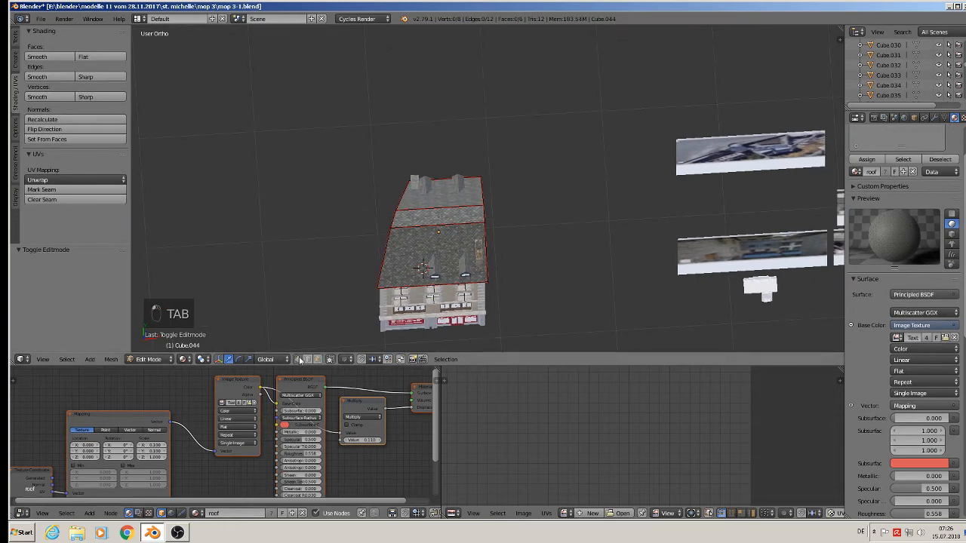
pyautogui.press('KP_1')
pyautogui.press('KP_7')
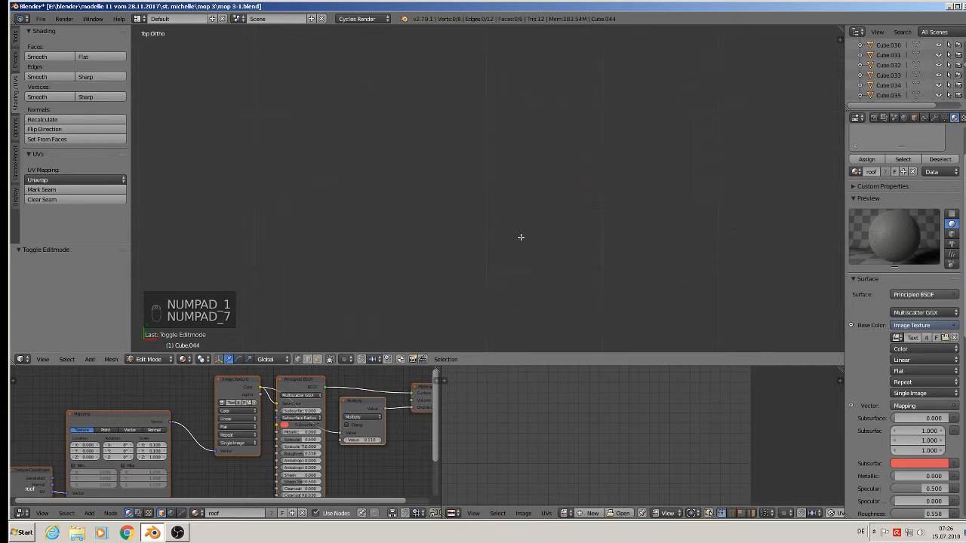
pyautogui.scroll(-8, 546, 285)
pyautogui.keyDown('shift'); pyautogui.moveTo(544, 283); pyautogui.dragTo(559, 174, button='middle'); pyautogui.keyUp('shift')
pyautogui.scroll(8, 525, 214)
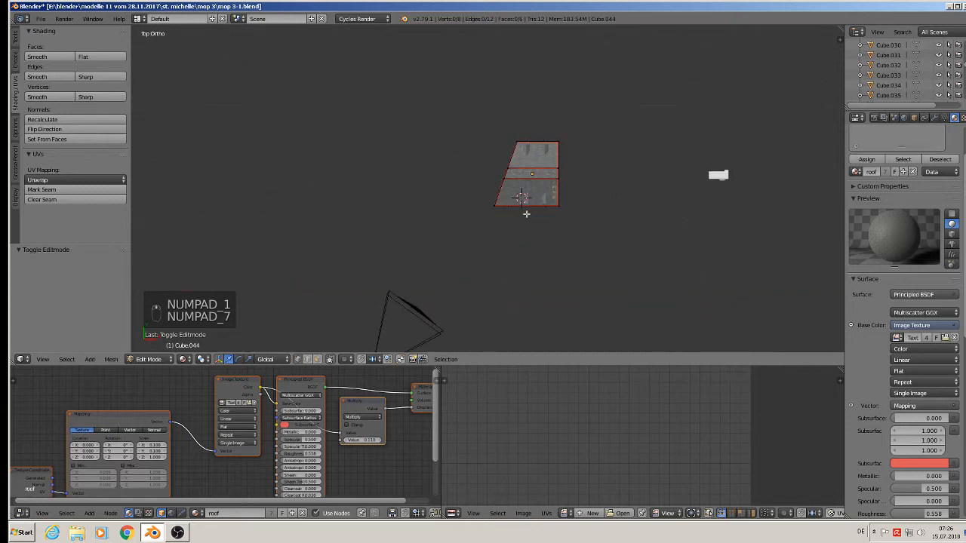
pyautogui.press('b')
pyautogui.moveTo(521, 233); pyautogui.dragTo(457, 75)
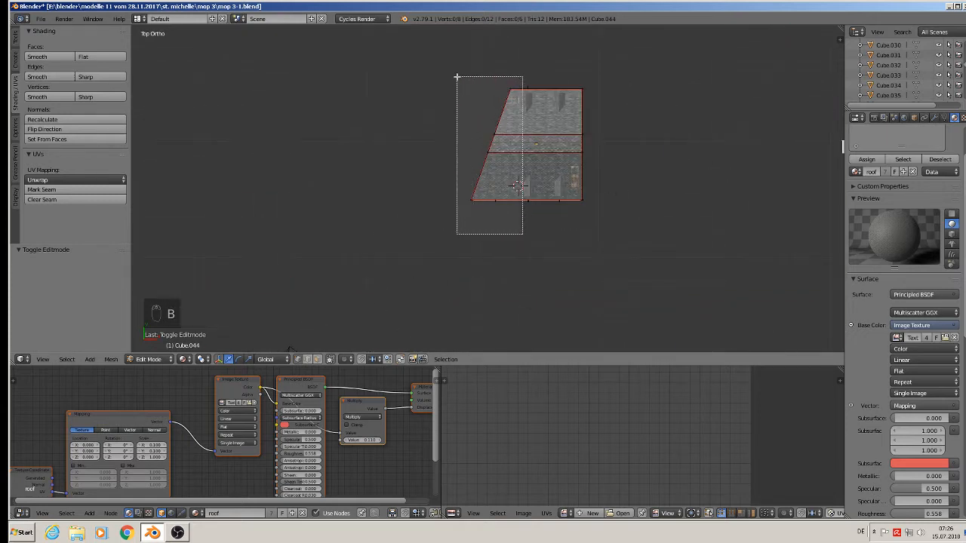
# Scale those vertices to 0 on X, shift them along X, and return to object mode.
pyautogui.press('s')
pyautogui.press('x')
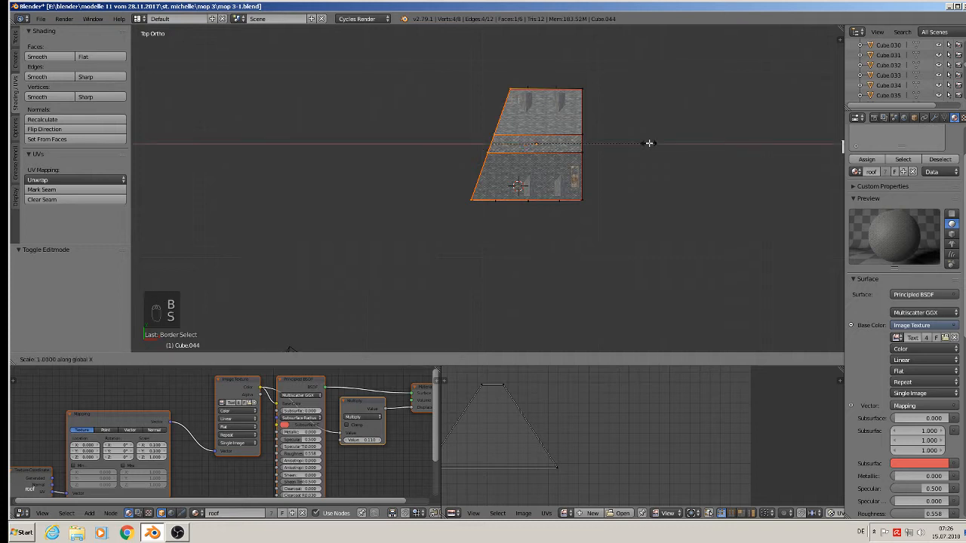
pyautogui.press('0')
pyautogui.press('Return')
pyautogui.moveTo(649, 143); pyautogui.dragTo(600, 109, button='middle')
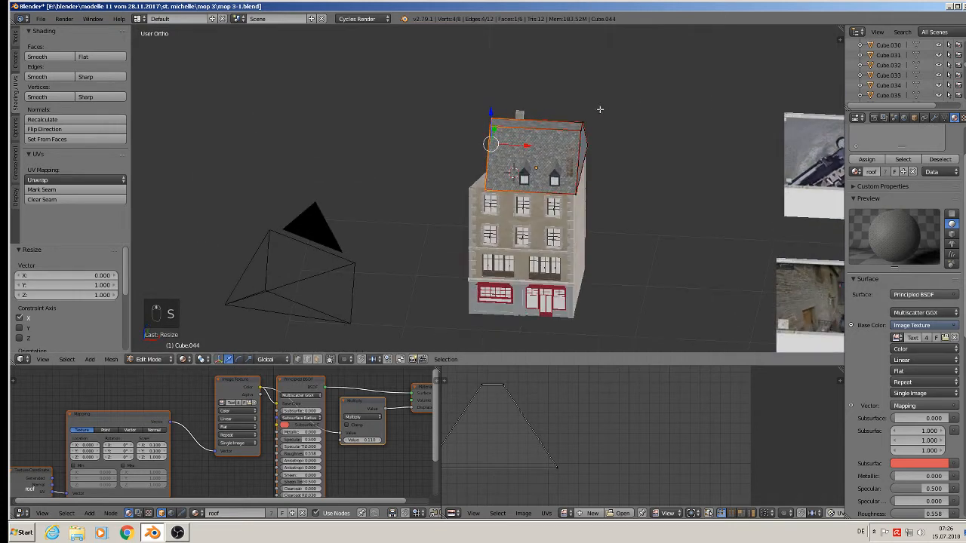
pyautogui.press('g')
pyautogui.press('x')
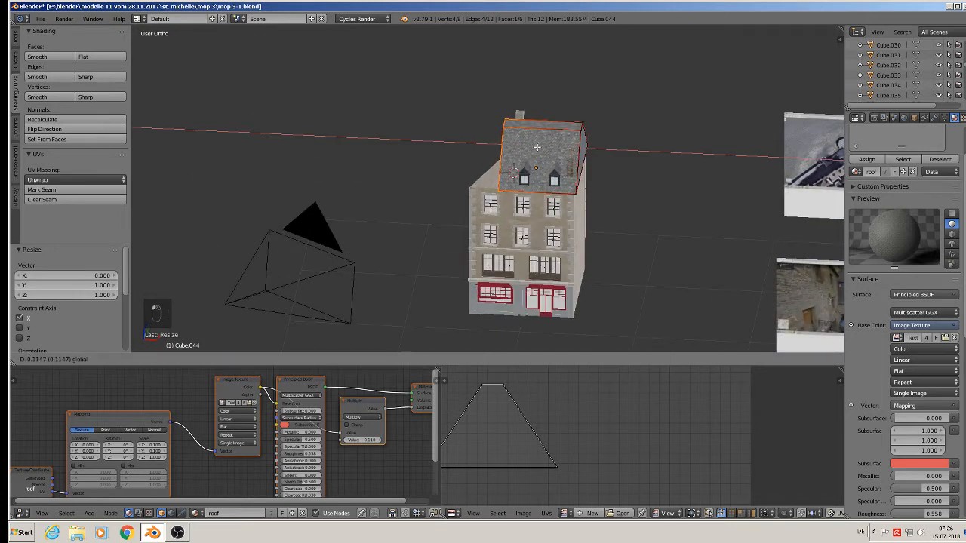
pyautogui.click(536, 147)
pyautogui.press('Tab')
pyautogui.keyDown('shift'); pyautogui.moveTo(626, 226); pyautogui.dragTo(573, 138, button='middle'); pyautogui.keyUp('shift')
pyautogui.scroll(-1, 589, 153)
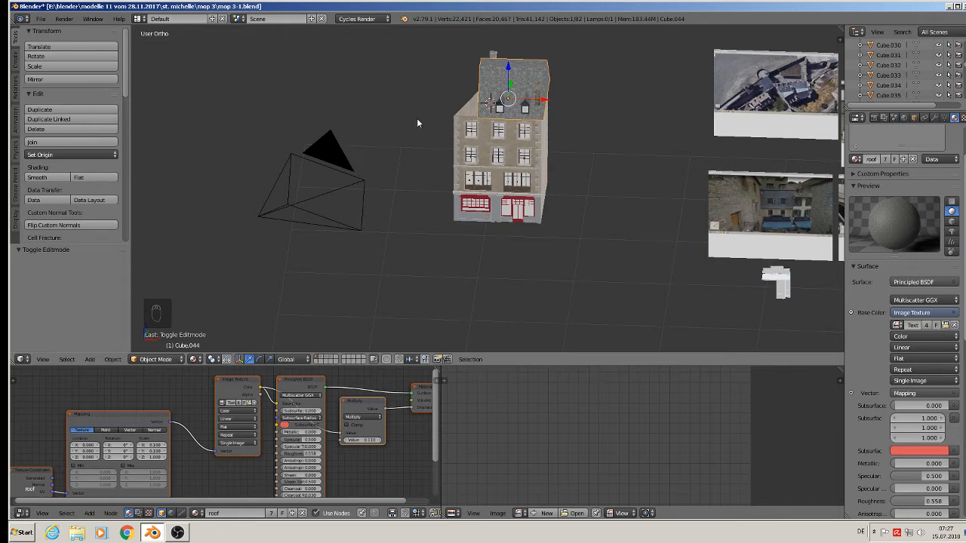
# Delete the townhouse's red-framed door.
pyautogui.scroll(2, 480, 187)
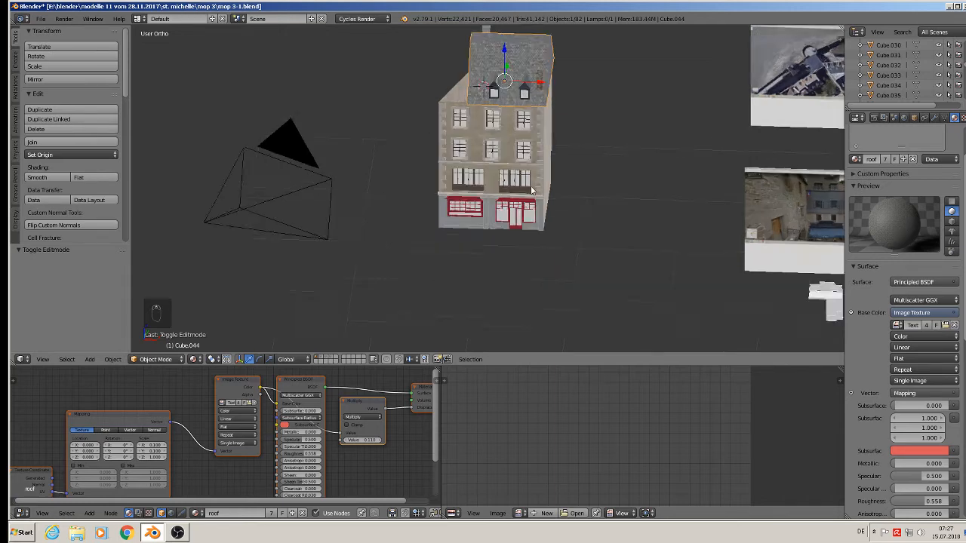
pyautogui.moveTo(557, 190); pyautogui.dragTo(493, 202, button='middle')
pyautogui.scroll(-3, 567, 175)
pyautogui.scroll(2, 501, 204)
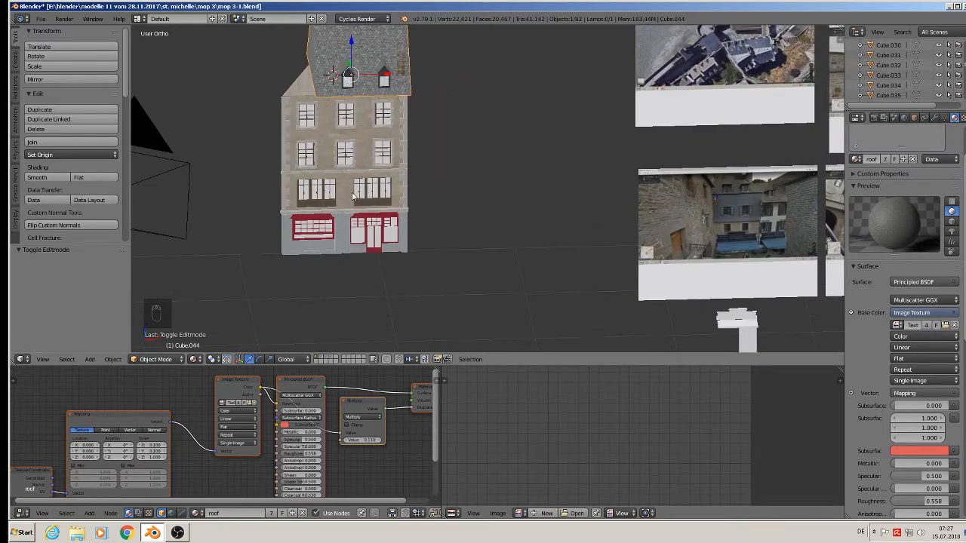
pyautogui.press('Tab')
pyautogui.press('Tab')
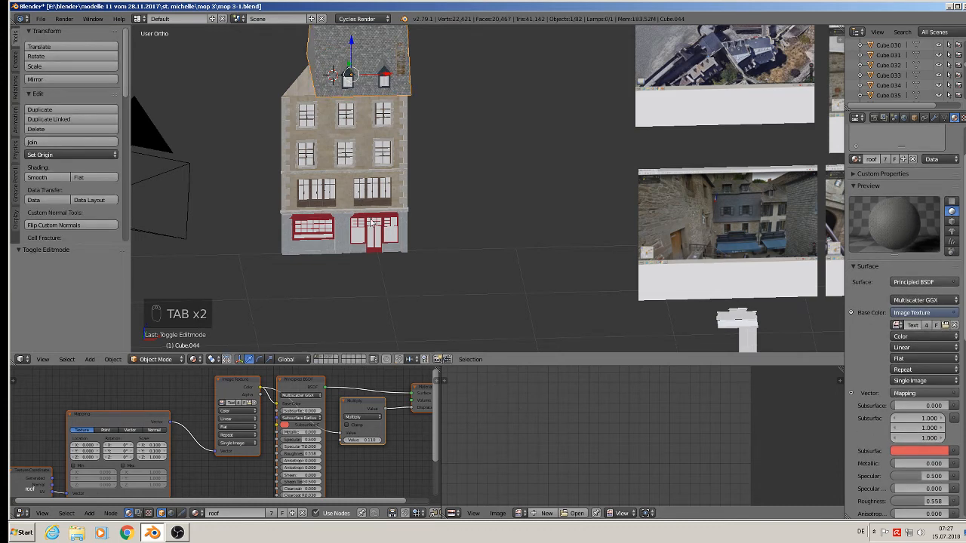
pyautogui.rightClick(373, 229)
pyautogui.press('x')
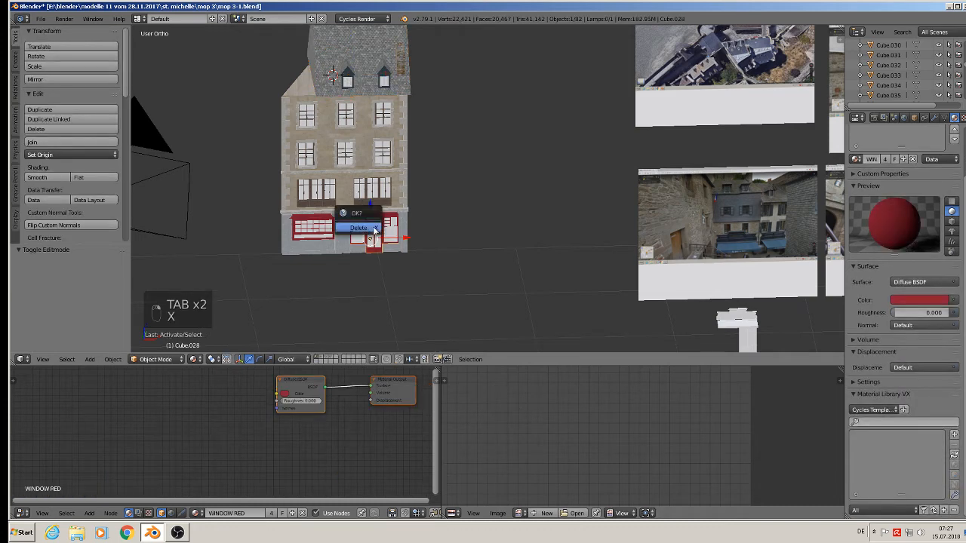
pyautogui.click(372, 236)
# Delete two more storefront wall parts.
pyautogui.rightClick(339, 240)
pyautogui.press('x')
pyautogui.click(339, 240)
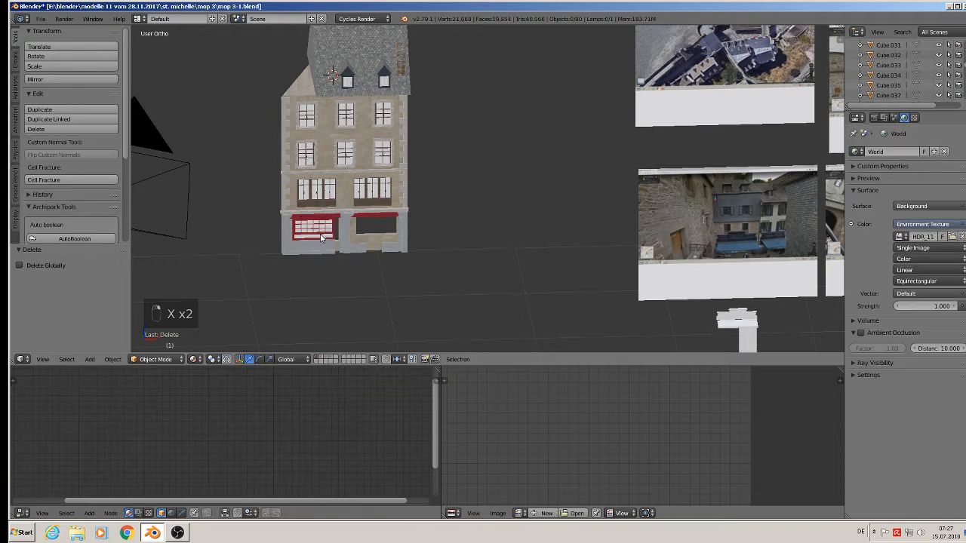
pyautogui.rightClick(322, 239)
pyautogui.press('x')
pyautogui.click(320, 239)
# Delete the left and right red awning strips.
pyautogui.scroll(4, 310, 249)
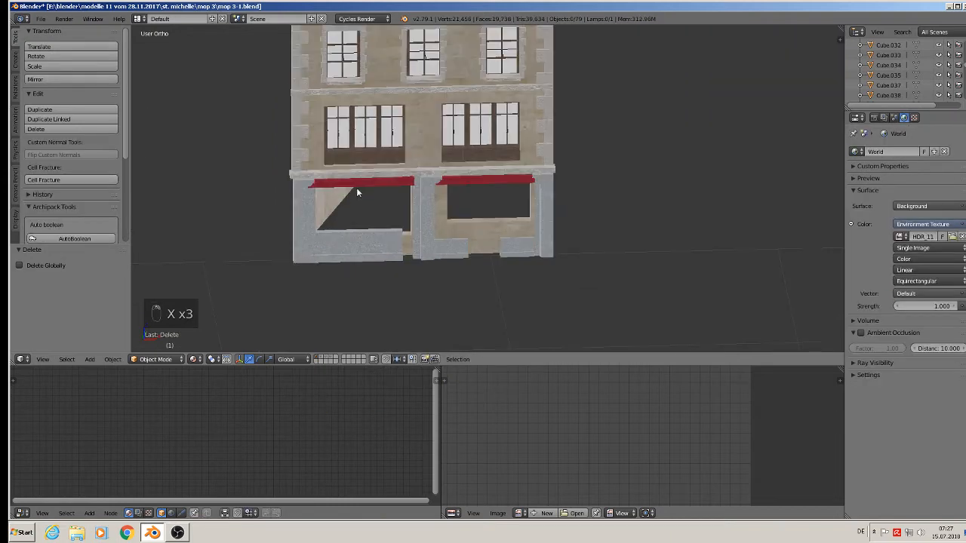
pyautogui.rightClick(356, 187)
pyautogui.press('x')
pyautogui.click(356, 184)
pyautogui.rightClick(466, 183)
pyautogui.press('x')
pyautogui.click(464, 181)
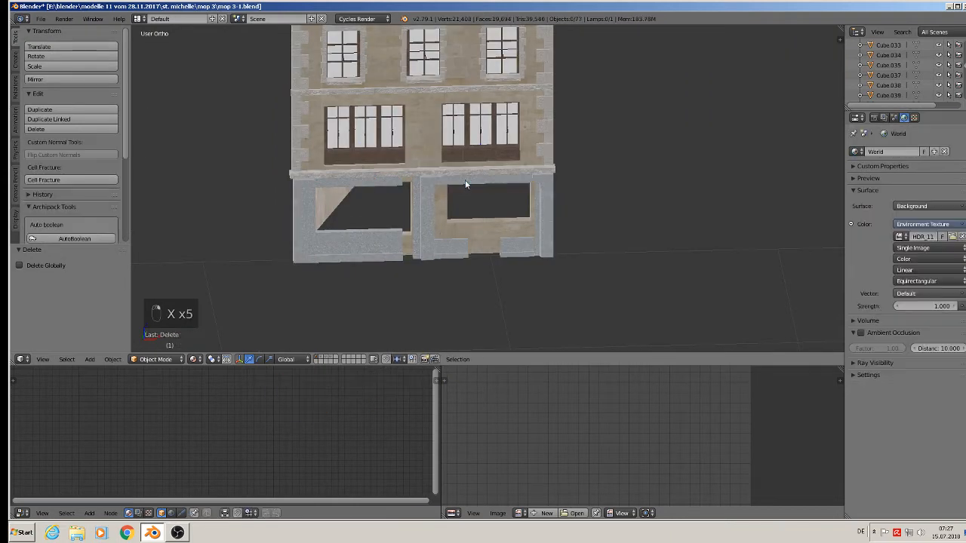
# Delete the storefront pillar piece and the lower-right wall piece, then pick the small base wall piece.
pyautogui.rightClick(424, 200)
pyautogui.press('x')
pyautogui.click(426, 205)
pyautogui.rightClick(448, 243)
pyautogui.press('x')
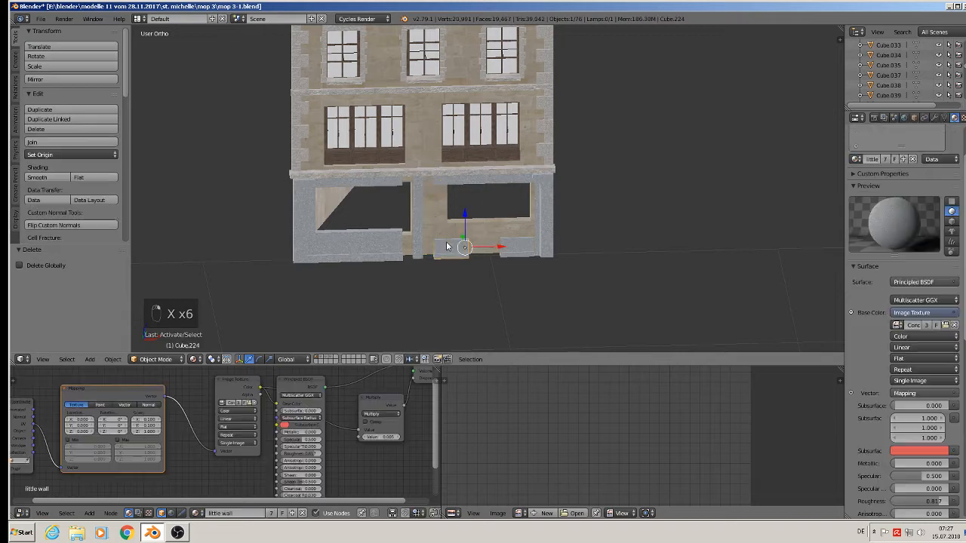
pyautogui.click(448, 242)
pyautogui.rightClick(511, 250)
pyautogui.press('x')
pyautogui.press('x')
pyautogui.press('x')
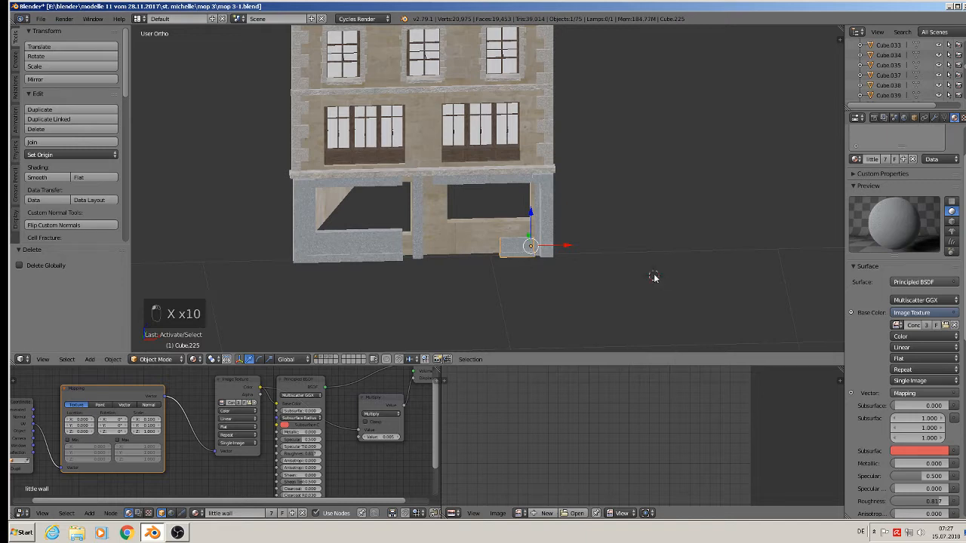
# Move the small low wall block Cube.225 -0.205 along Y.
pyautogui.moveTo(538, 243); pyautogui.dragTo(579, 288, button='middle')
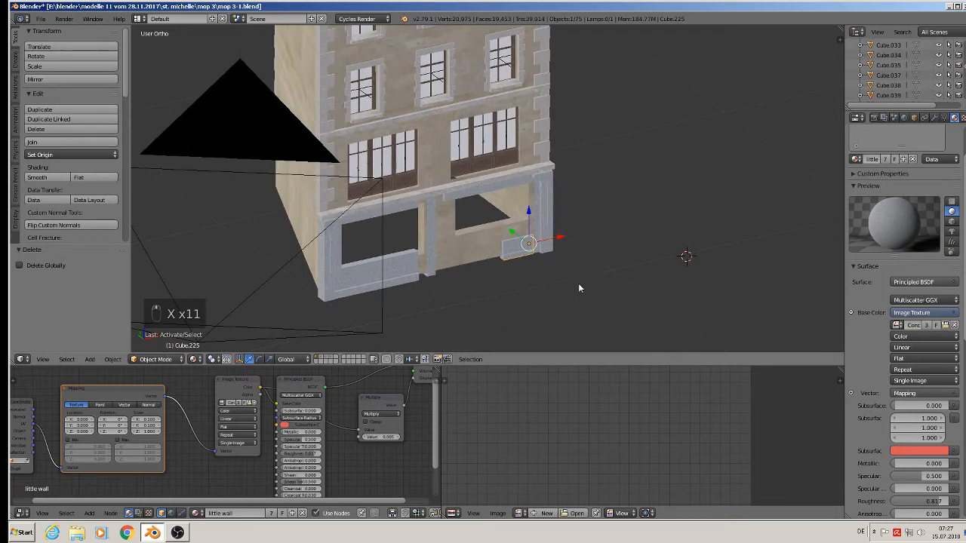
pyautogui.scroll(3, 549, 257)
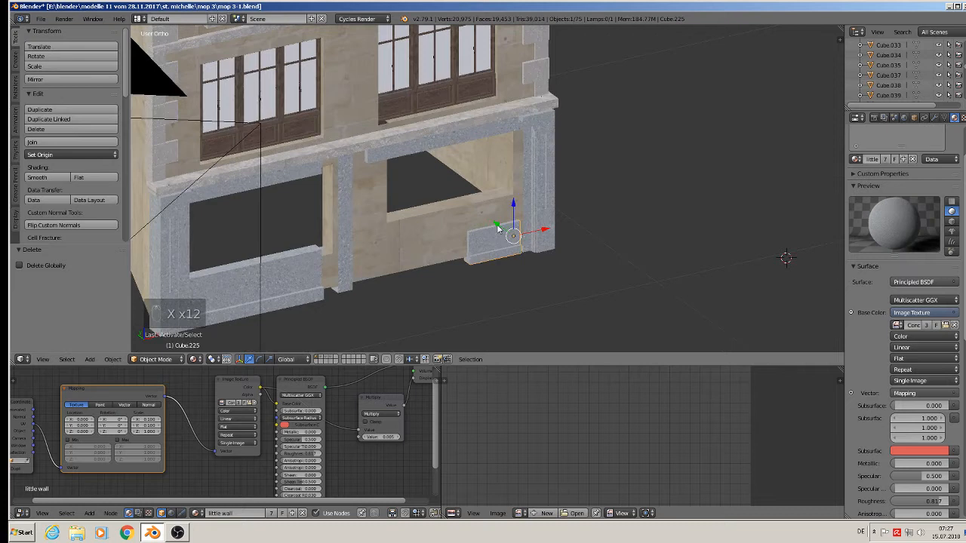
pyautogui.moveTo(496, 226); pyautogui.dragTo(547, 262)
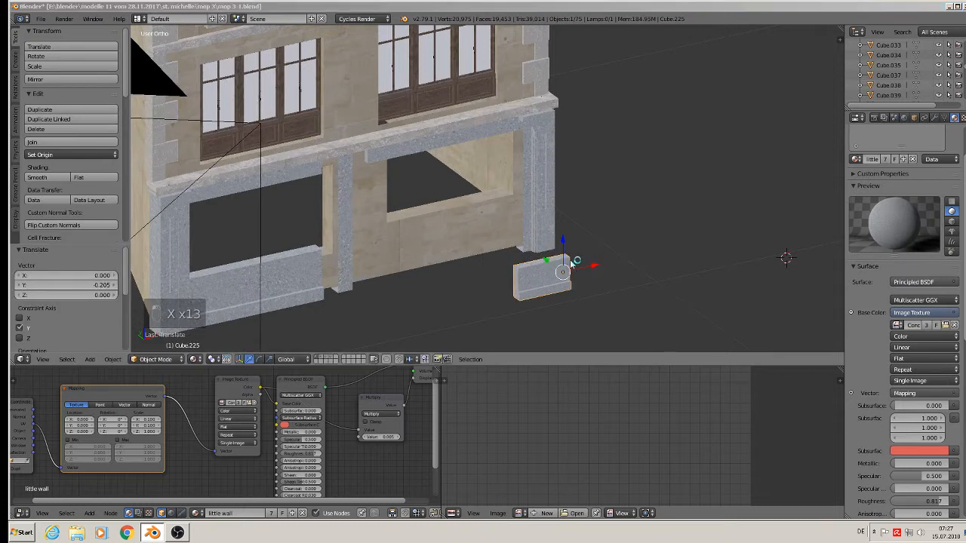
# Delete the pillar beside the right opening and the right pillar.
pyautogui.rightClick(541, 190)
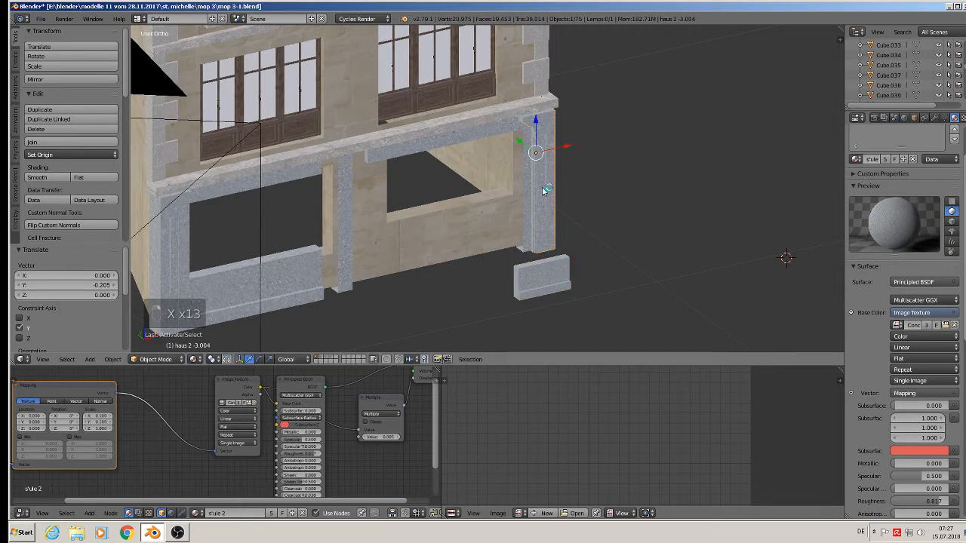
pyautogui.press('x')
pyautogui.press('x')
pyautogui.press('x')
pyautogui.press('Delete')
pyautogui.press('Delete')
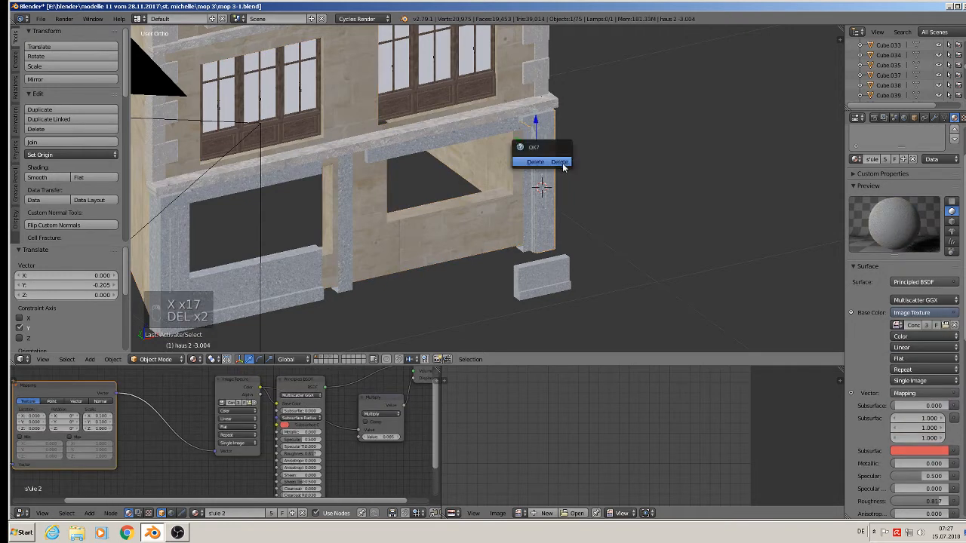
pyautogui.press('Delete')
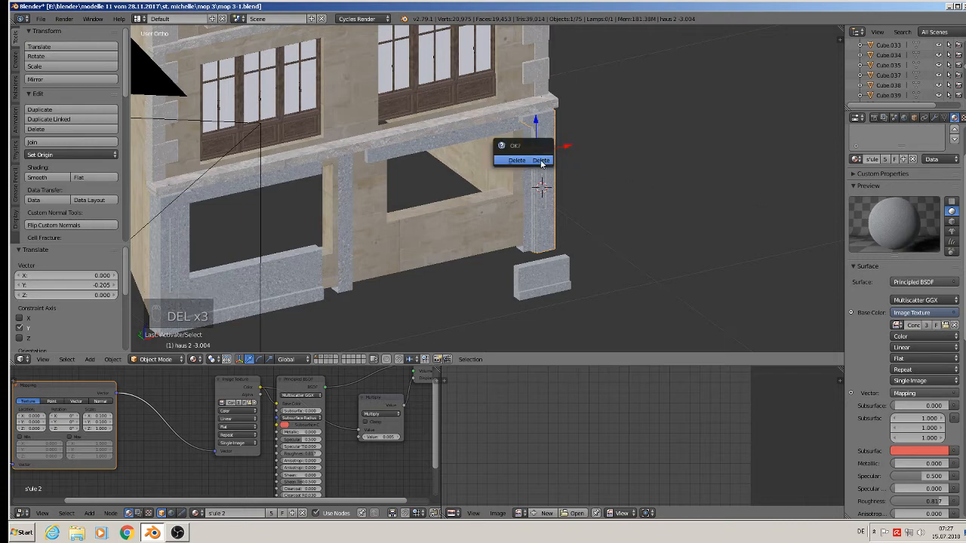
pyautogui.rightClick(533, 211)
pyautogui.press('Delete')
pyautogui.click(533, 209)
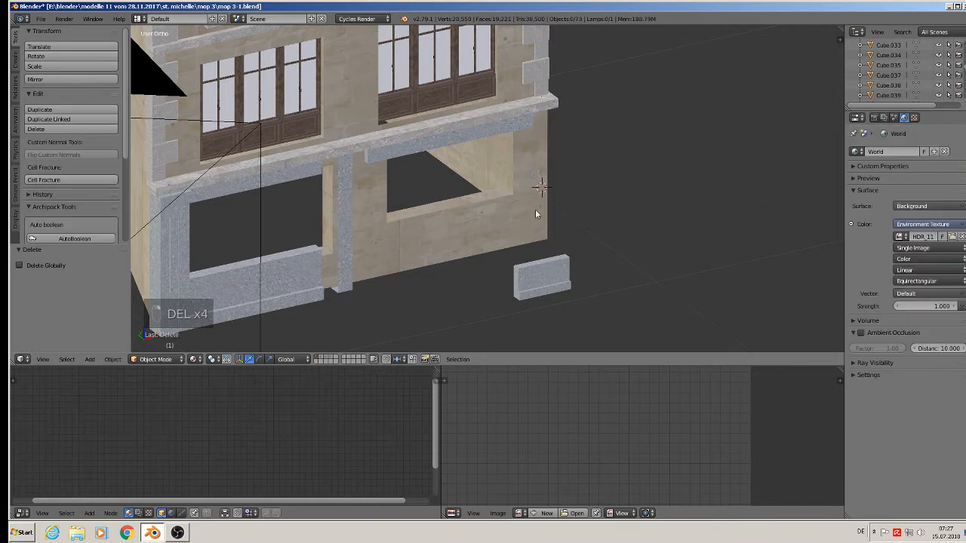
# Delete the small wall block, the beam above the openings and a low wall piece.
pyautogui.rightClick(545, 274)
pyautogui.press('Delete')
pyautogui.click(544, 274)
pyautogui.rightClick(446, 132)
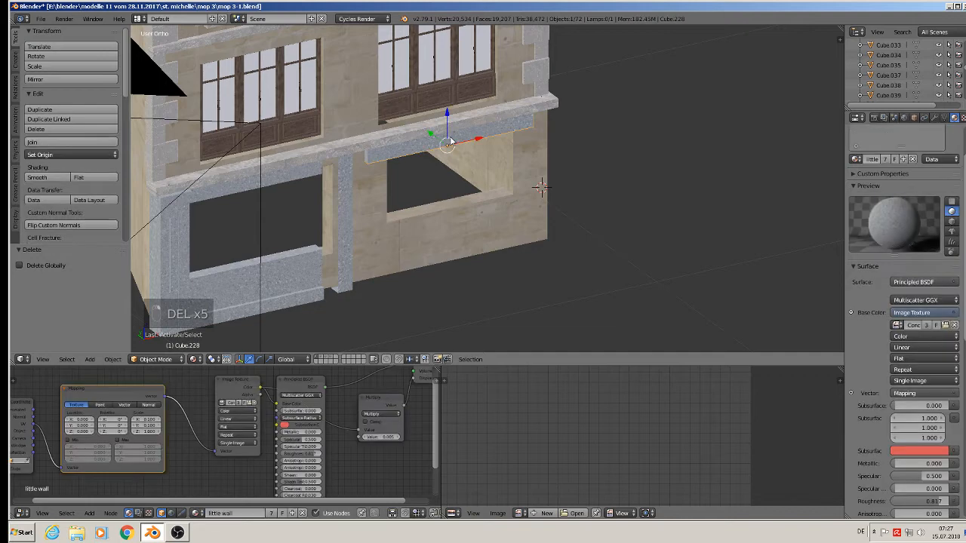
pyautogui.press('Delete')
pyautogui.click(447, 135)
pyautogui.rightClick(344, 203)
pyautogui.press('Delete')
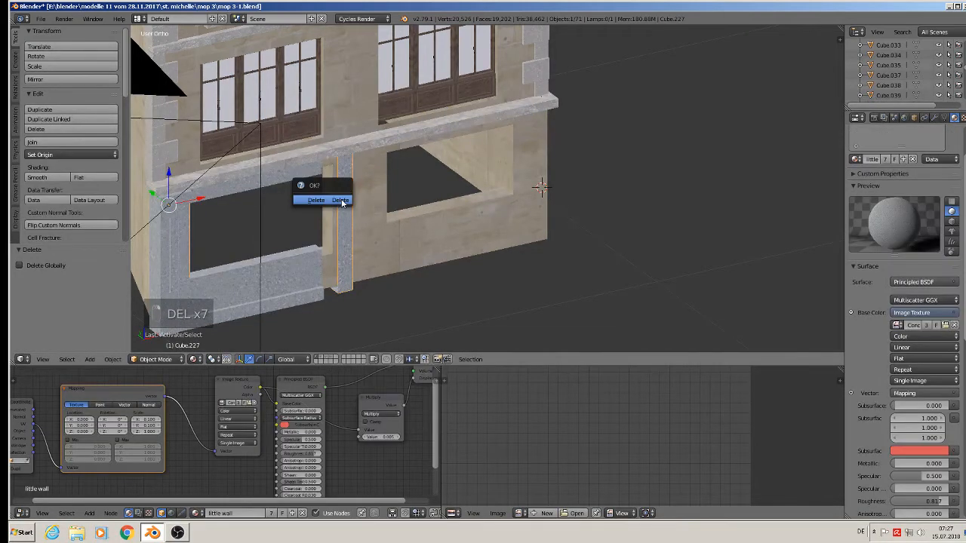
pyautogui.click(344, 202)
# Delete two more low wall blocks and the left wall pillar.
pyautogui.rightClick(302, 178)
pyautogui.press('Delete')
pyautogui.click(299, 175)
pyautogui.rightClick(311, 261)
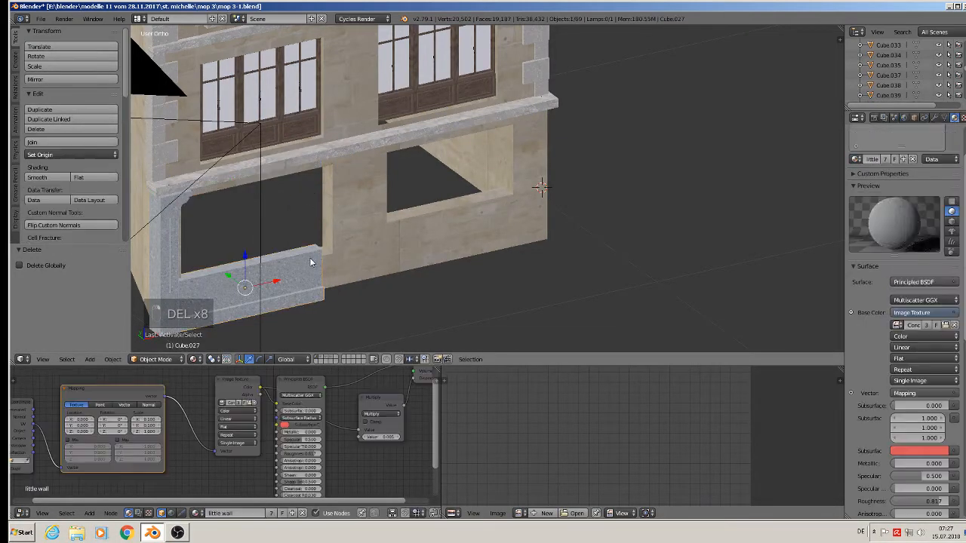
pyautogui.press('Delete')
pyautogui.click(300, 255)
pyautogui.rightClick(162, 259)
pyautogui.press('Delete')
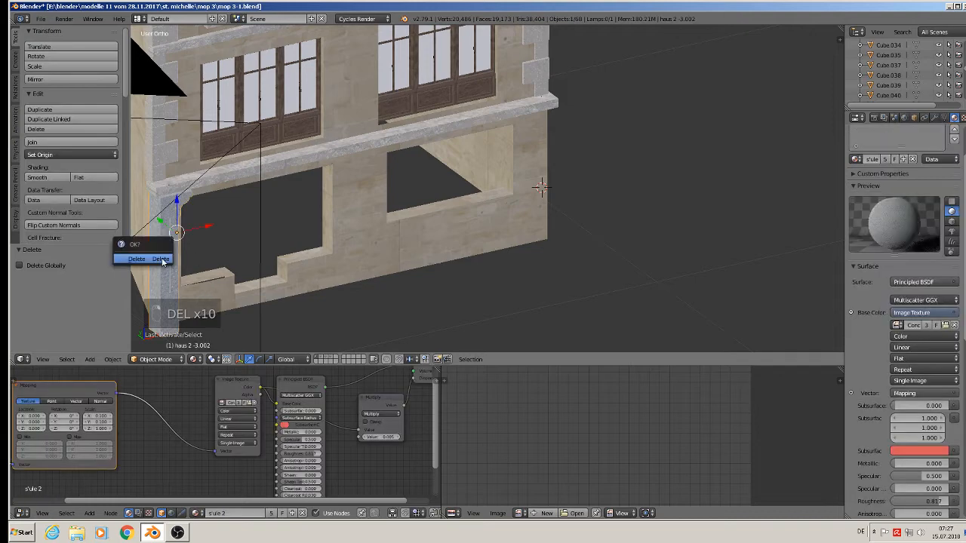
pyautogui.click(161, 257)
# Turn the facade toward the camera and select the main textured house wall.
pyautogui.scroll(-3, 292, 219)
pyautogui.moveTo(291, 219); pyautogui.dragTo(314, 178, button='middle')
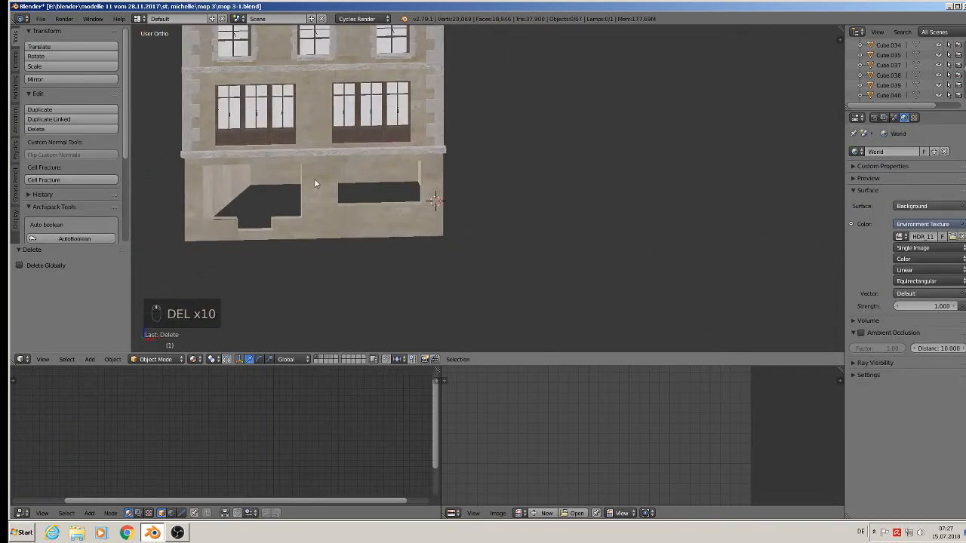
pyautogui.rightClick(317, 222)
pyautogui.press('x')
pyautogui.press('x')
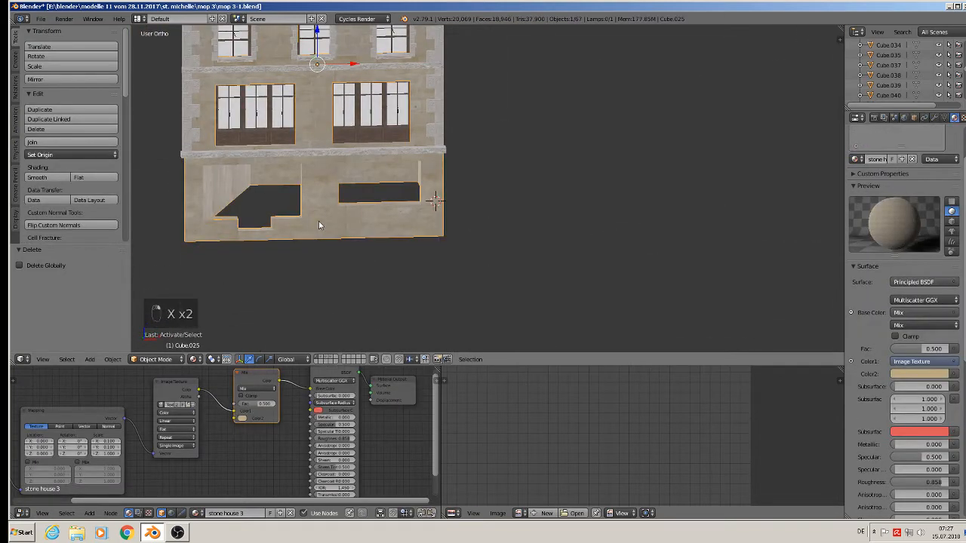
# Undo the deletions until the walls, red awnings and finished storefront return.
pyautogui.hotkey('ctrl', 'x')
pyautogui.hotkey('ctrl', 'x')
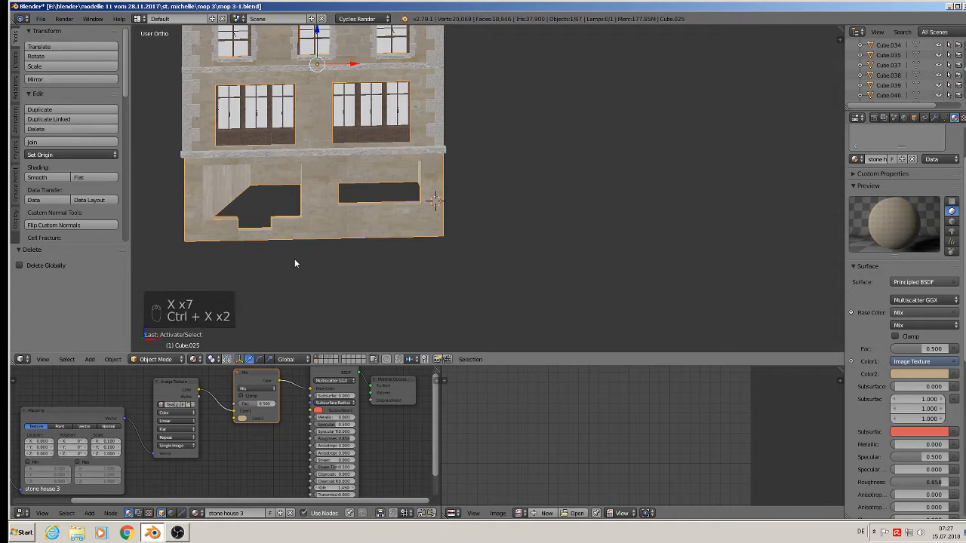
pyautogui.hotkey('ctrl', 'x')
pyautogui.press('x')
pyautogui.press('x')
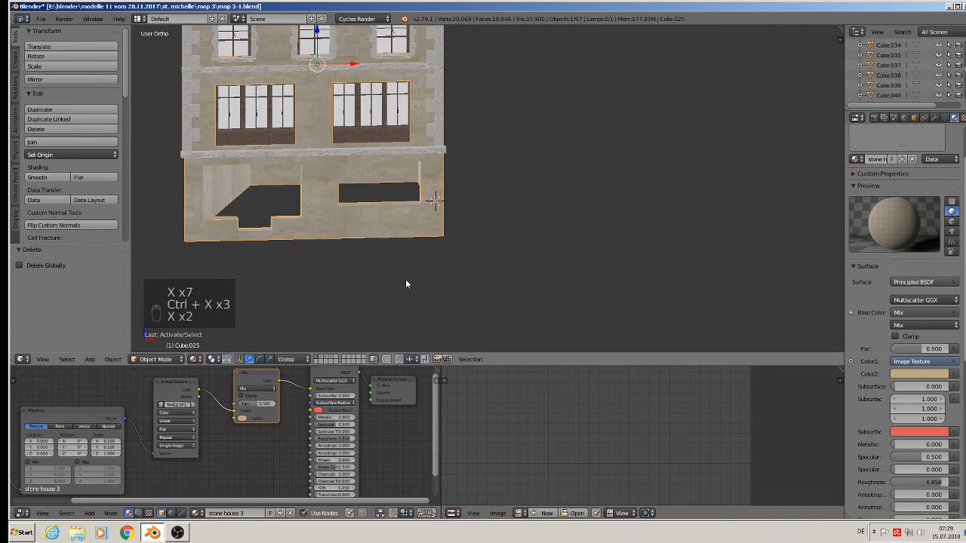
pyautogui.hotkey('ctrl', 'z')
pyautogui.hotkey('ctrl', 'z')
pyautogui.hotkey('ctrl', 'z')
pyautogui.hotkey('ctrl', 'z')
pyautogui.hotkey('ctrl', 'z')
pyautogui.hotkey('ctrl', 'z')
pyautogui.hotkey('ctrl', 'z')
pyautogui.hotkey('ctrl', 'z')
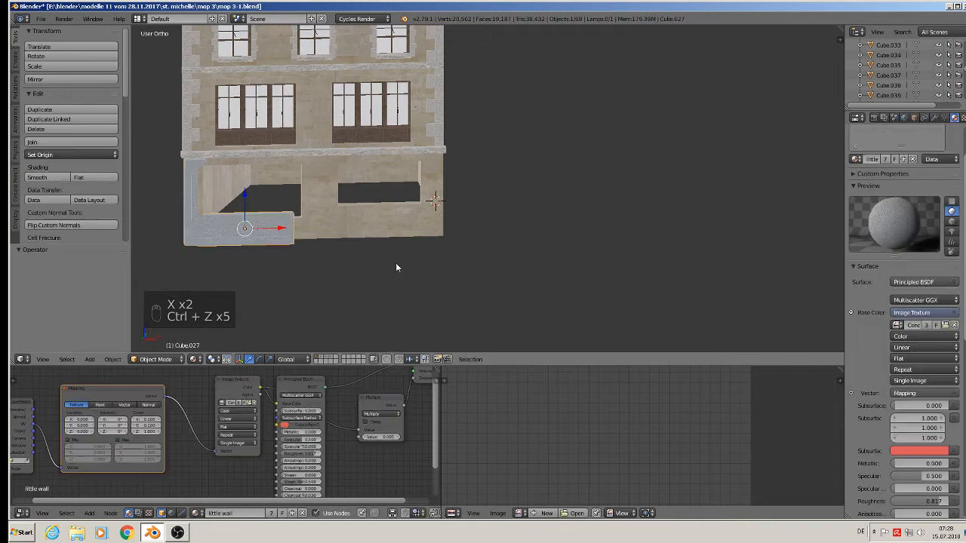
pyautogui.hotkey('ctrl', 'z')
pyautogui.hotkey('ctrl', 'z')
pyautogui.hotkey('ctrl', 'z')
pyautogui.hotkey('ctrl', 'z')
pyautogui.hotkey('ctrl', 'z')
pyautogui.hotkey('ctrl', 'z')
pyautogui.hotkey('ctrl', 'z')
pyautogui.hotkey('ctrl', 'z')
pyautogui.hotkey('ctrl', 'z')
pyautogui.hotkey('ctrl', 'z')
pyautogui.hotkey('ctrl', 'z')
pyautogui.hotkey('ctrl', 'z')
pyautogui.hotkey('ctrl', 'z')
pyautogui.hotkey('ctrl', 'z')
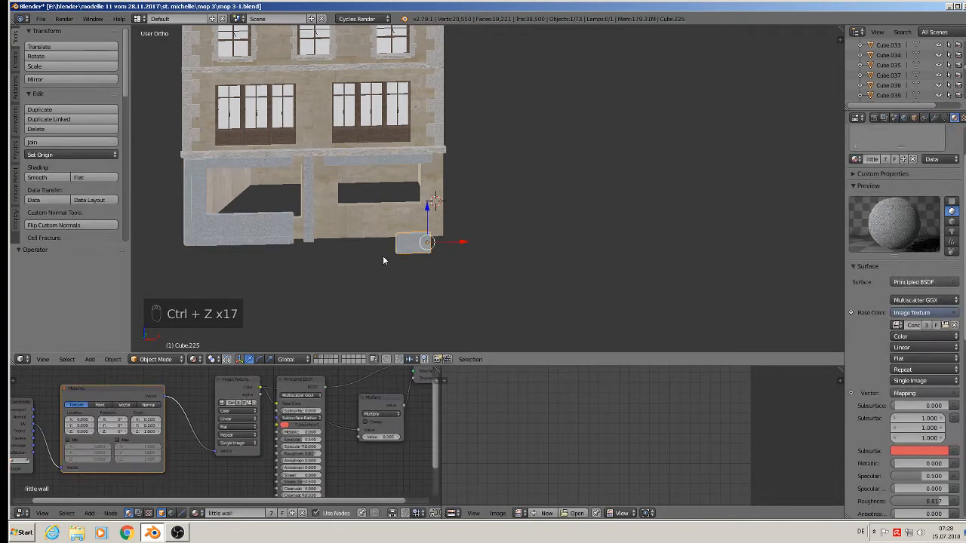
pyautogui.hotkey('ctrl', 'z')
pyautogui.hotkey('ctrl', 'z')
pyautogui.hotkey('ctrl', 'z')
pyautogui.hotkey('ctrl', 'z')
pyautogui.hotkey('ctrl', 'z')
pyautogui.hotkey('ctrl', 'z')
pyautogui.hotkey('ctrl', 'z')
pyautogui.hotkey('ctrl', 'z')
pyautogui.hotkey('ctrl', 'z')
pyautogui.hotkey('ctrl', 'z')
pyautogui.hotkey('ctrl', 'z')
pyautogui.hotkey('ctrl', 'z')
pyautogui.hotkey('ctrl', 'z')
pyautogui.hotkey('ctrl', 'z')
pyautogui.hotkey('ctrl', 'z')
pyautogui.hotkey('ctrl', 'z')
pyautogui.hotkey('ctrl', 'z')
pyautogui.hotkey('ctrl', 'z')
pyautogui.hotkey('ctrl', 'z')
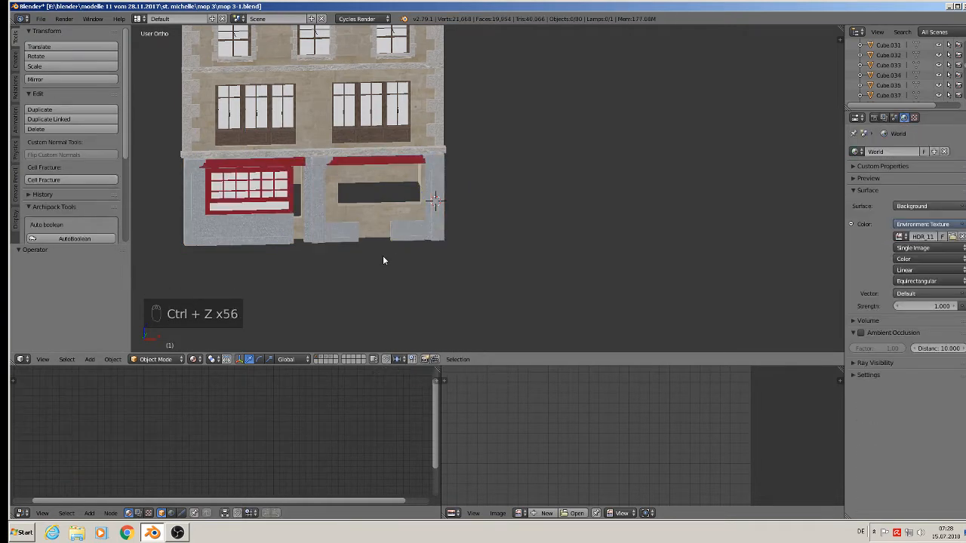
pyautogui.hotkey('ctrl', 'z')
pyautogui.hotkey('ctrl', 'z')
pyautogui.hotkey('ctrl', 'z')
pyautogui.hotkey('ctrl', 'z')
pyautogui.hotkey('ctrl', 'z')
pyautogui.hotkey('ctrl', 'z')
pyautogui.hotkey('ctrl', 'z')
# Select the red window frame and stone wall, orbiting to inspect the restored ground floor.
pyautogui.rightClick(271, 194)
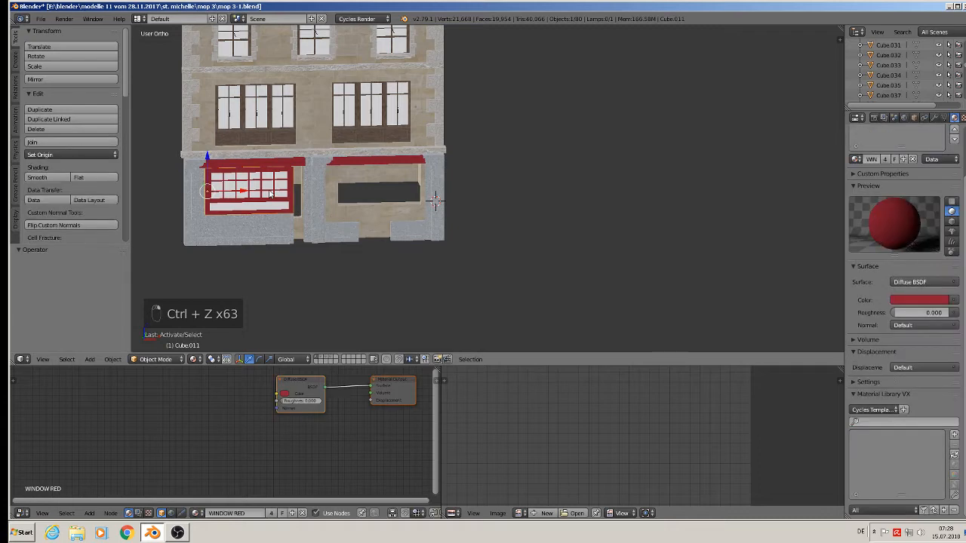
pyautogui.press('x')
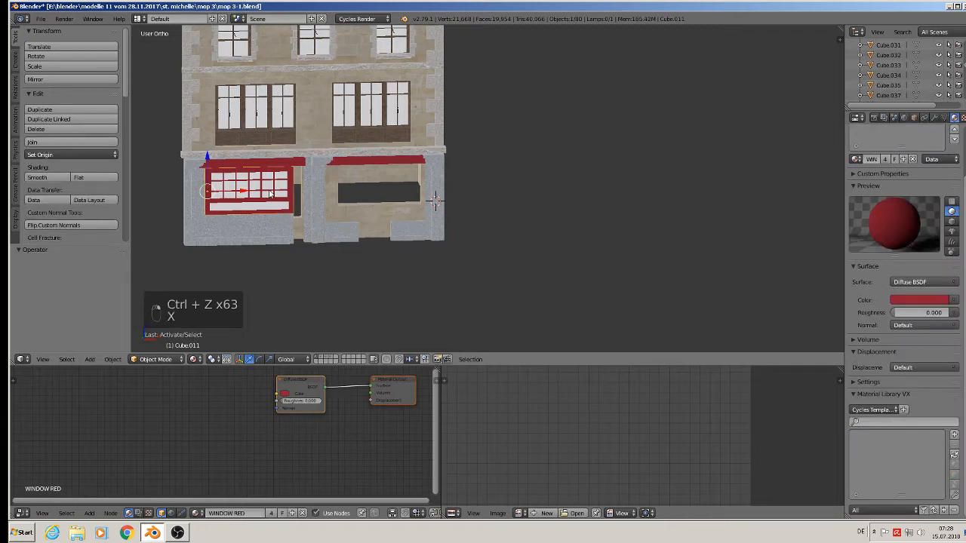
pyautogui.rightClick(314, 134)
pyautogui.press('x')
pyautogui.moveTo(327, 210); pyautogui.dragTo(365, 242, button='middle')
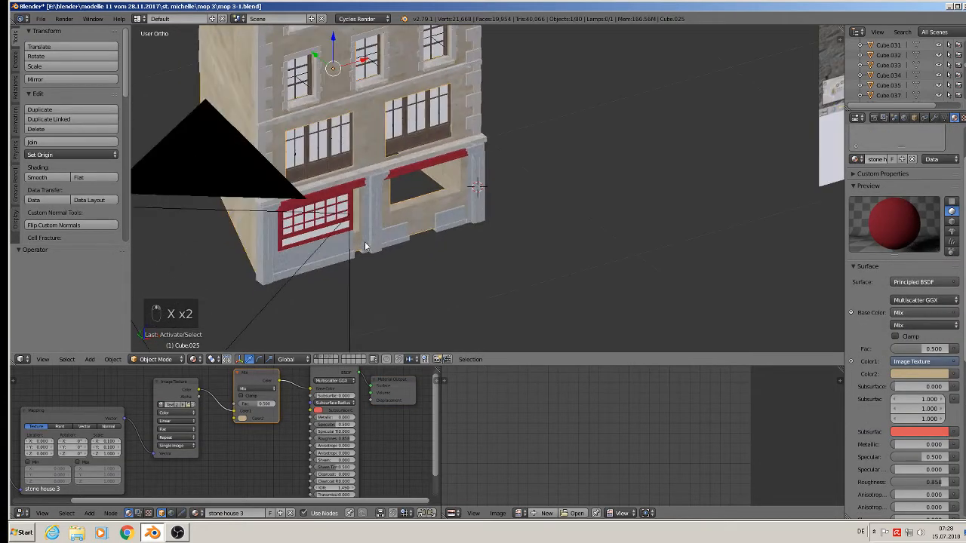
pyautogui.scroll(-2, 349, 232)
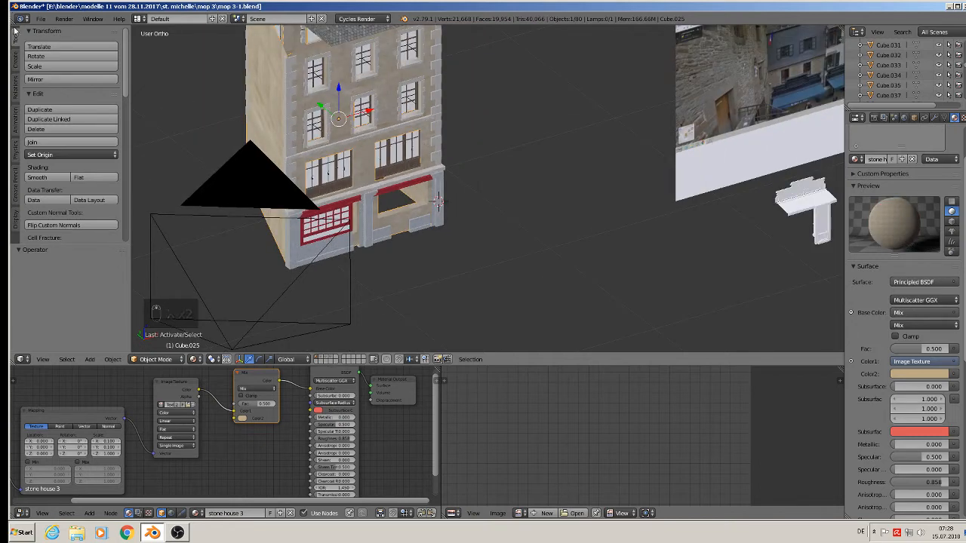
pyautogui.scroll(3, 318, 232)
pyautogui.moveTo(318, 232); pyautogui.dragTo(276, 201, button='middle')
pyautogui.rightClick(277, 201)
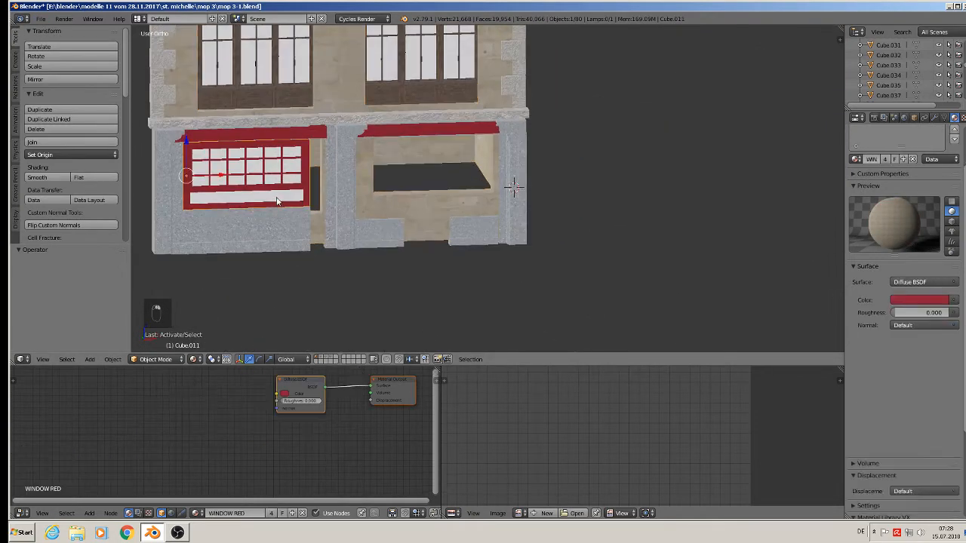
pyautogui.press('x')
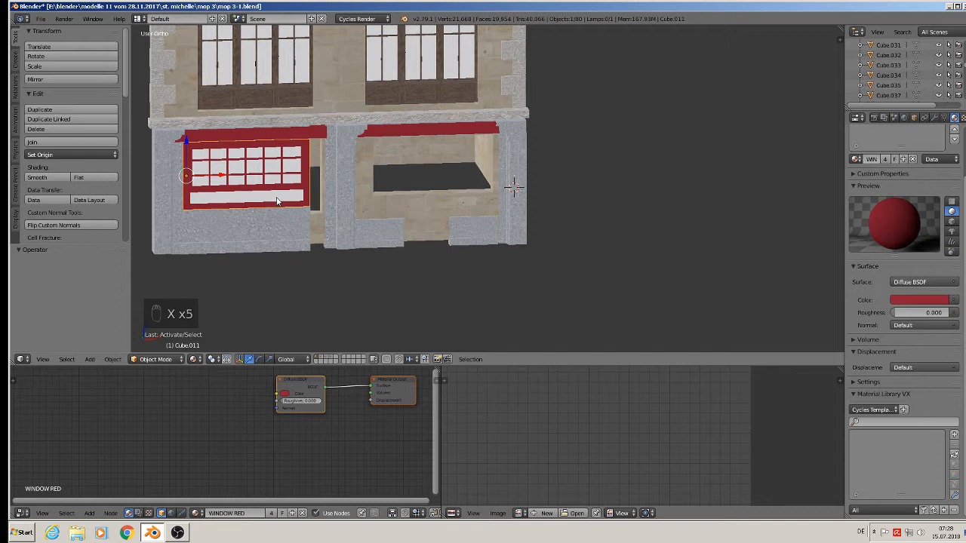
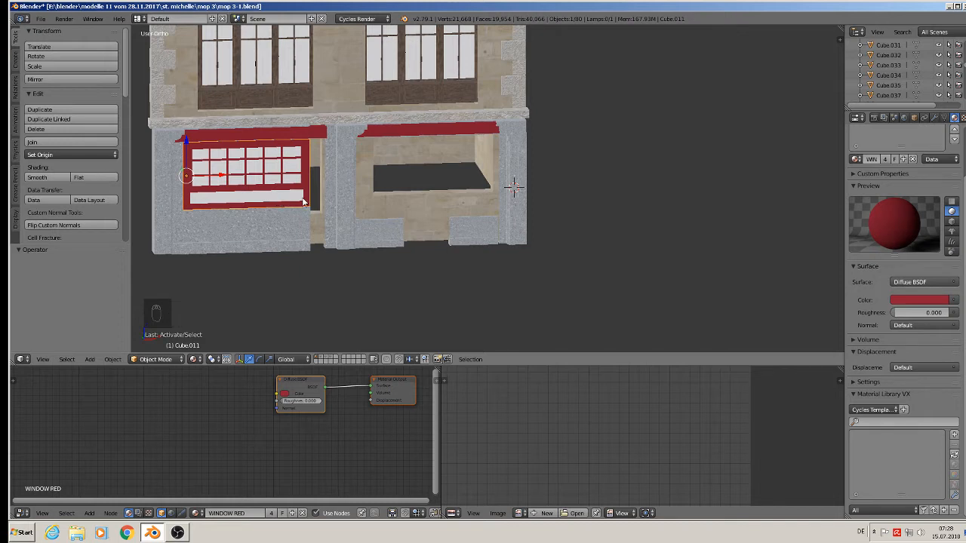
# Delete the red ground-floor window, two wall pieces and the left grey stone pillar.
pyautogui.press('Delete')
pyautogui.click(242, 211)
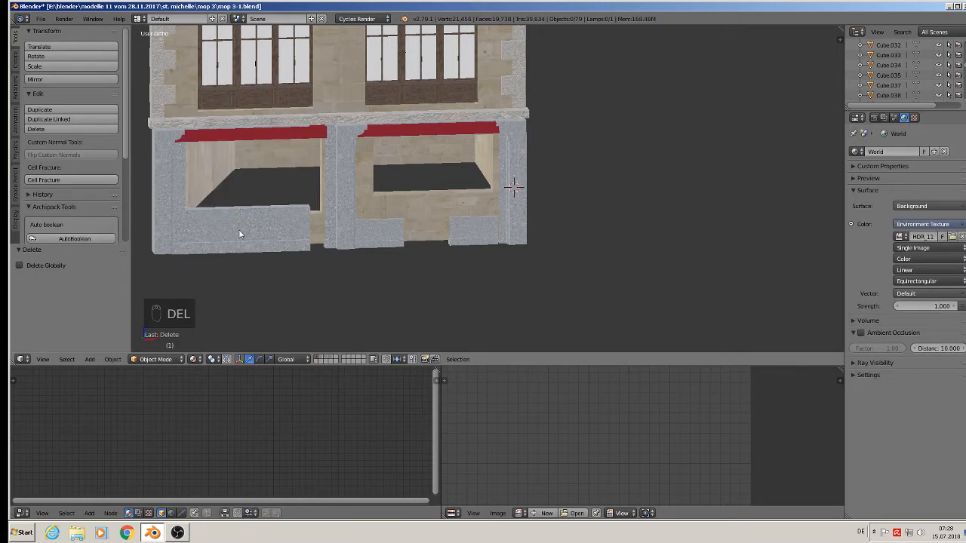
pyautogui.click(240, 232)
pyautogui.press('Delete')
pyautogui.click(239, 231)
pyautogui.rightClick(175, 181)
pyautogui.press('Delete')
pyautogui.click(174, 182)
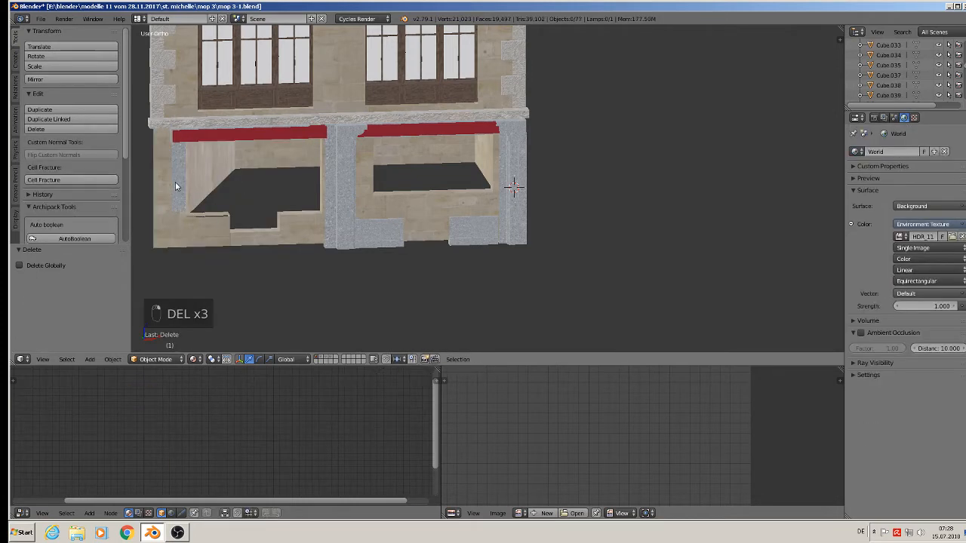
pyautogui.rightClick(175, 182)
pyautogui.press('Delete')
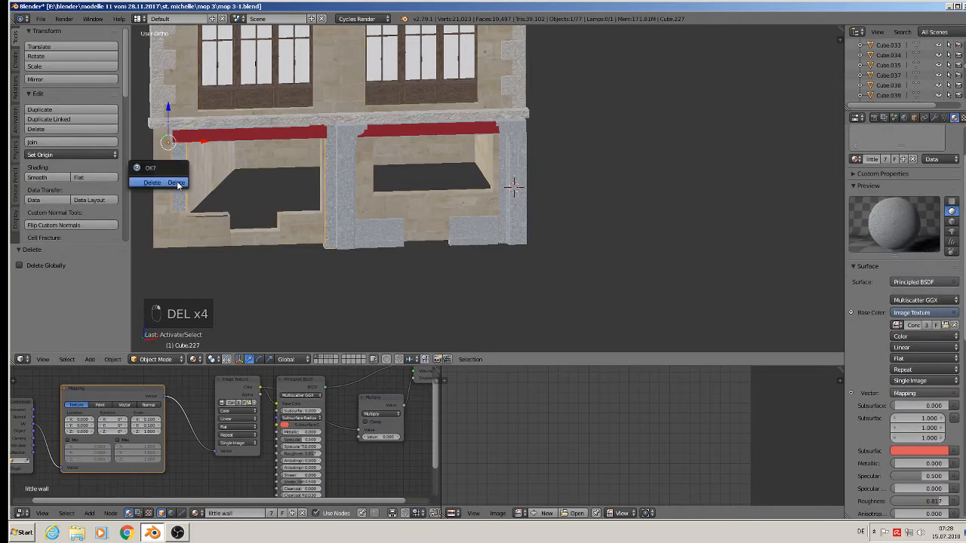
pyautogui.click(175, 182)
# Delete the three red awnings and one more ground-floor object.
pyautogui.rightClick(236, 137)
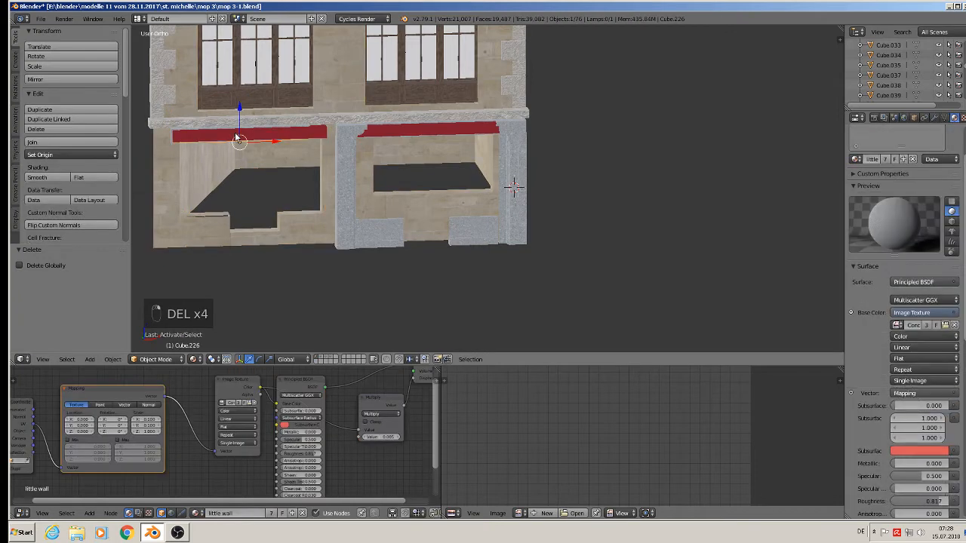
pyautogui.press('Delete')
pyautogui.press('Delete')
pyautogui.click(235, 134)
pyautogui.rightClick(400, 136)
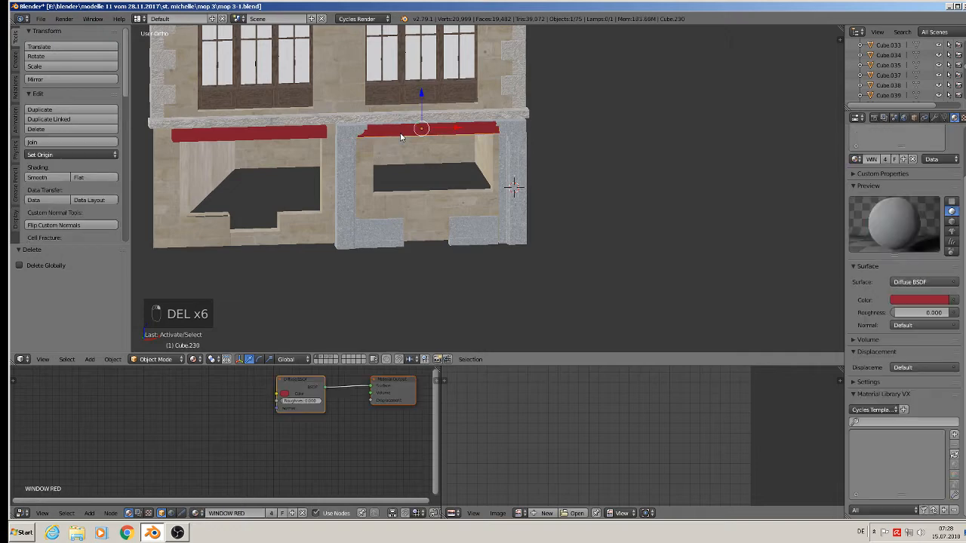
pyautogui.press('Delete')
pyautogui.click(401, 133)
pyautogui.rightClick(310, 131)
pyautogui.press('Delete')
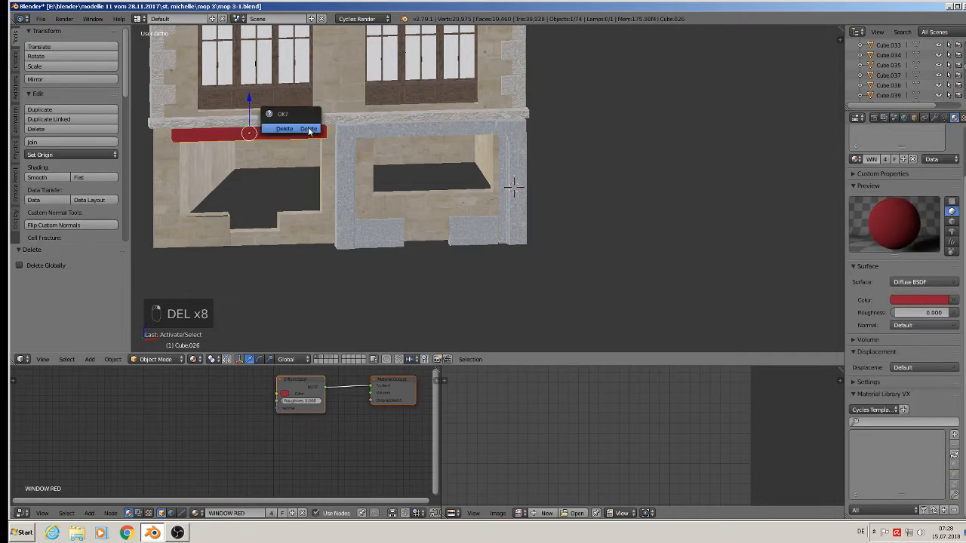
pyautogui.click(308, 129)
pyautogui.rightClick(367, 130)
pyautogui.press('Delete')
pyautogui.click(367, 129)
# Delete the wall piece above the right opening and the right grey stone pillars.
pyautogui.rightClick(381, 135)
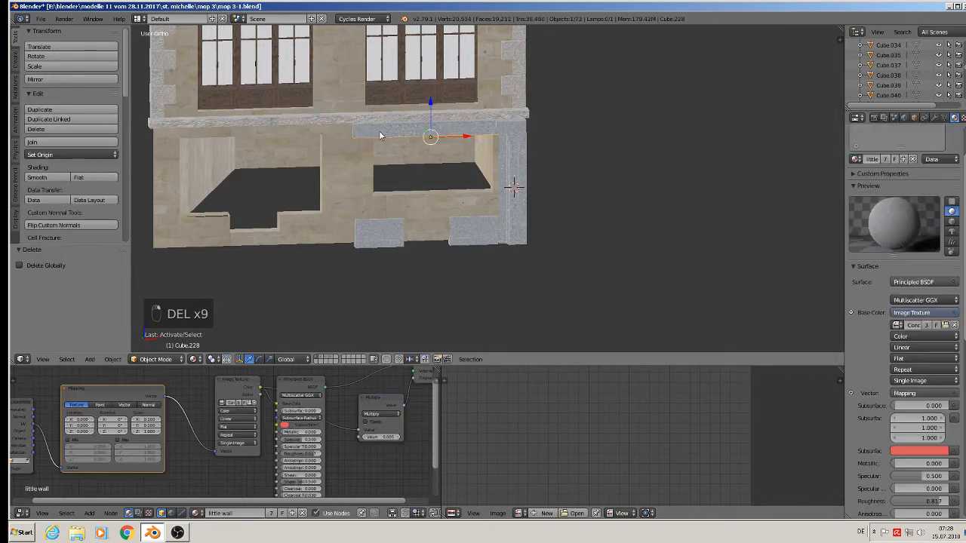
pyautogui.press('Delete')
pyautogui.click(362, 131)
pyautogui.rightClick(501, 154)
pyautogui.press('Delete')
pyautogui.click(522, 156)
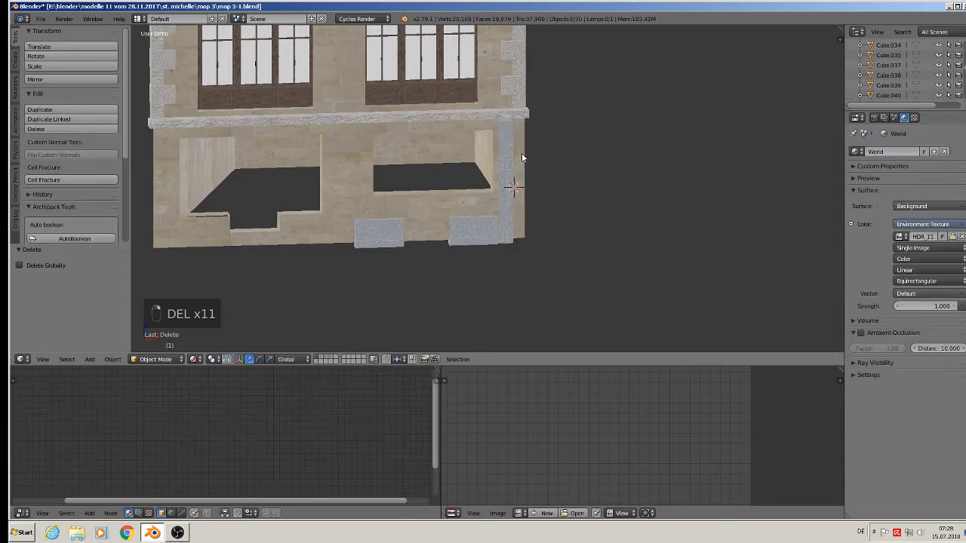
pyautogui.rightClick(502, 163)
pyautogui.press('Delete')
pyautogui.click(500, 158)
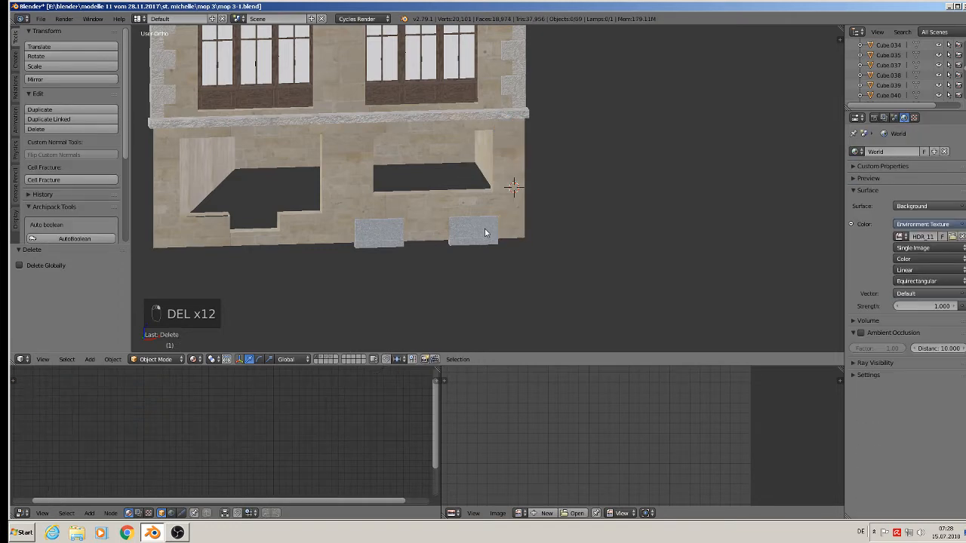
# Delete the right and left lower stone blocks, then zoom out to show the whole house.
pyautogui.rightClick(487, 231)
pyautogui.press('Delete')
pyautogui.click(483, 230)
pyautogui.rightClick(364, 232)
pyautogui.press('Delete')
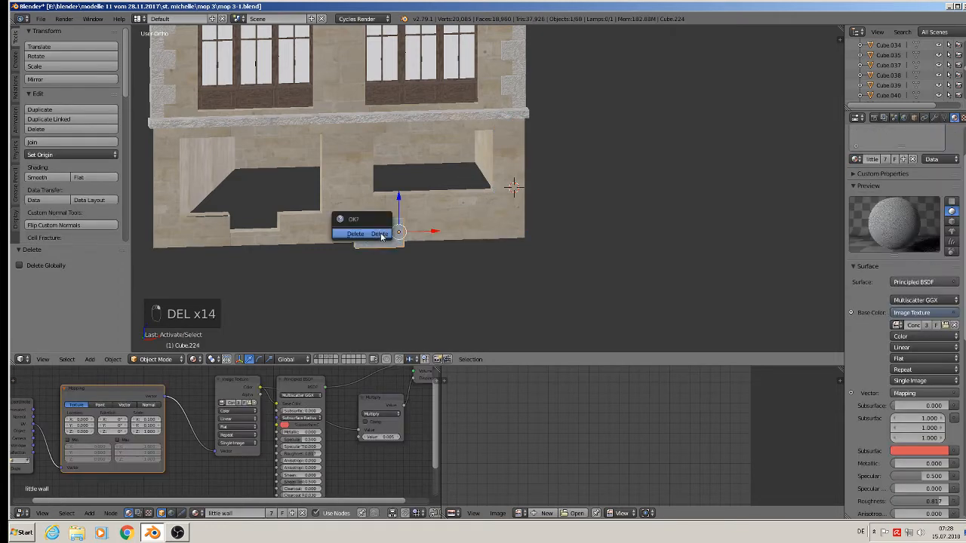
pyautogui.click(390, 228)
pyautogui.scroll(-5, 427, 214)
pyautogui.keyDown('shift'); pyautogui.moveTo(431, 178); pyautogui.dragTo(464, 272, button='middle'); pyautogui.keyUp('shift')
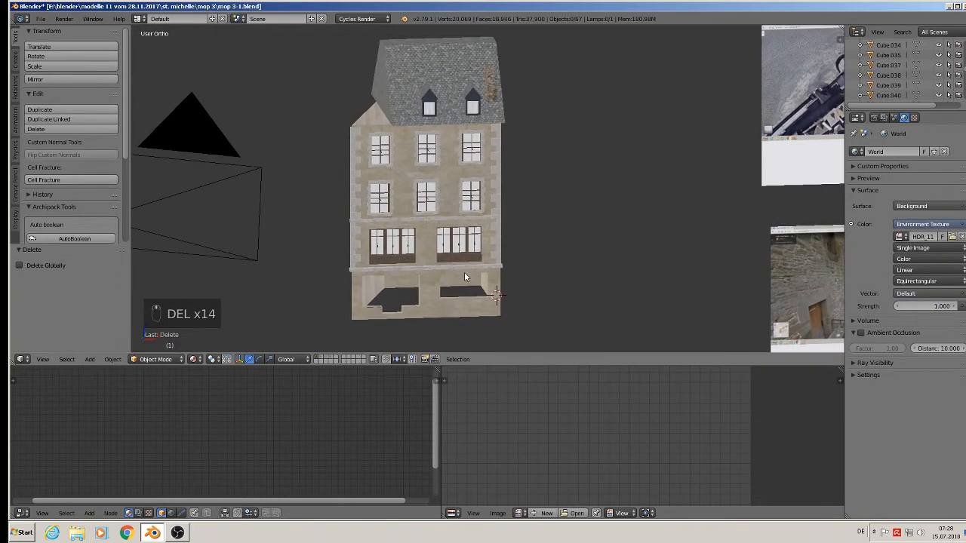
# Delete the stone strip on the facade's left edge and another facade object.
pyautogui.scroll(1, 392, 225)
pyautogui.scroll(1, 392, 230)
pyautogui.rightClick(336, 118)
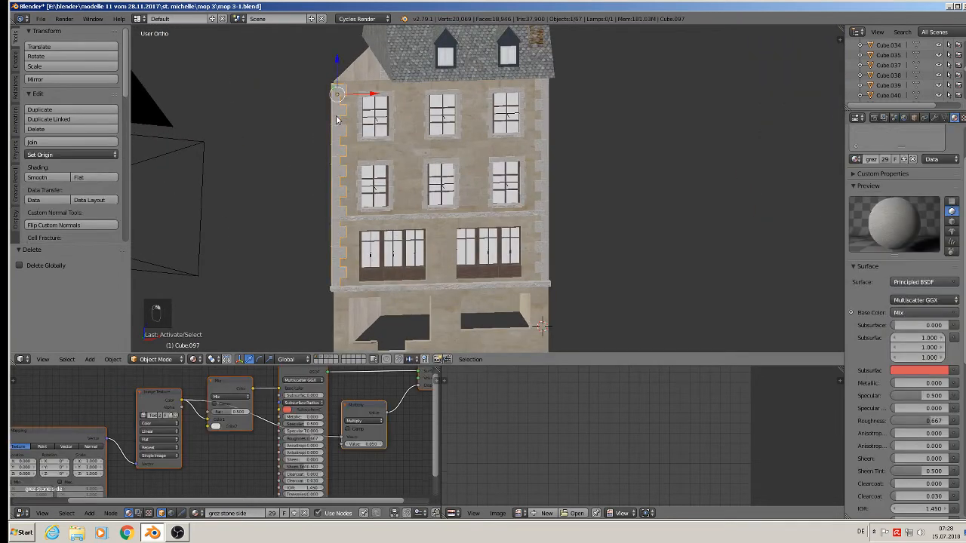
pyautogui.press('Delete')
pyautogui.click(337, 118)
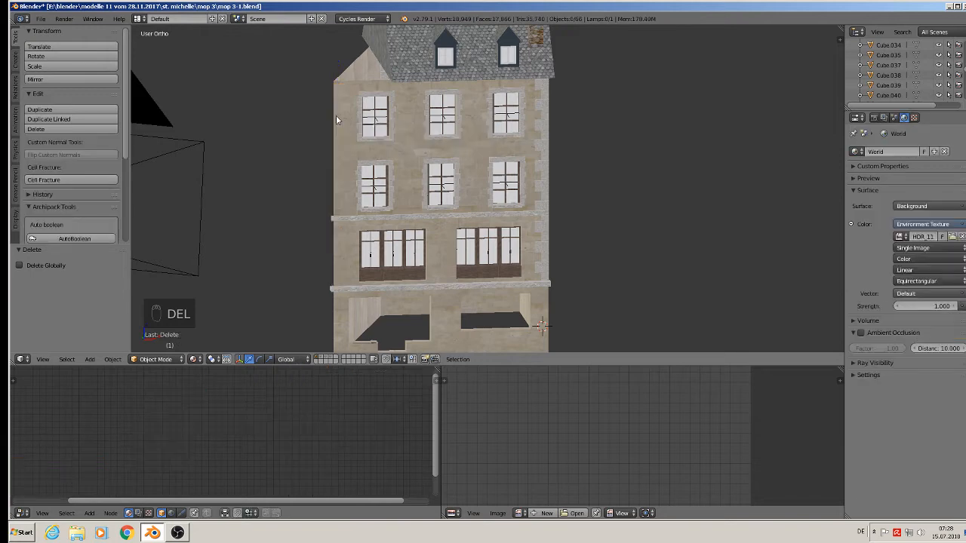
pyautogui.scroll(3, 462, 115)
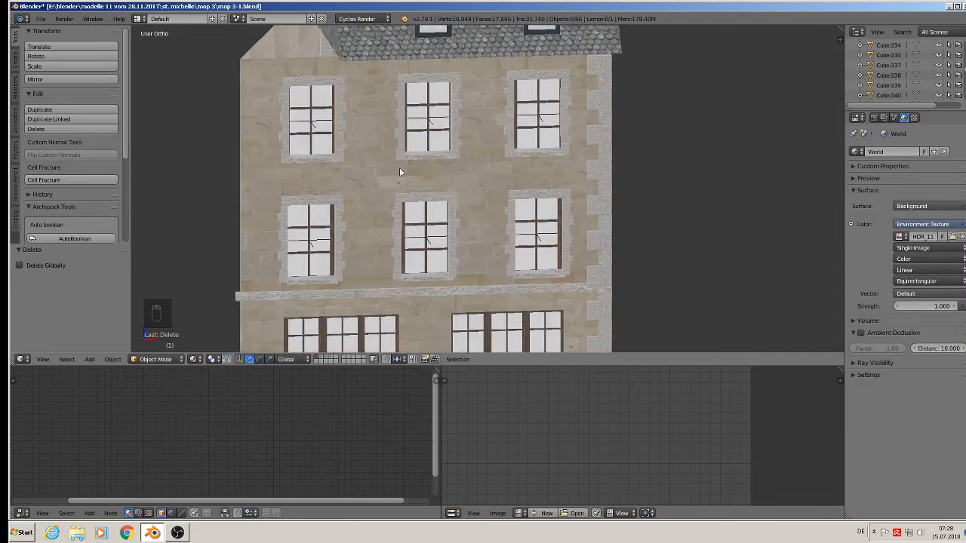
pyautogui.click(329, 157)
pyautogui.press('Delete')
pyautogui.click(329, 157)
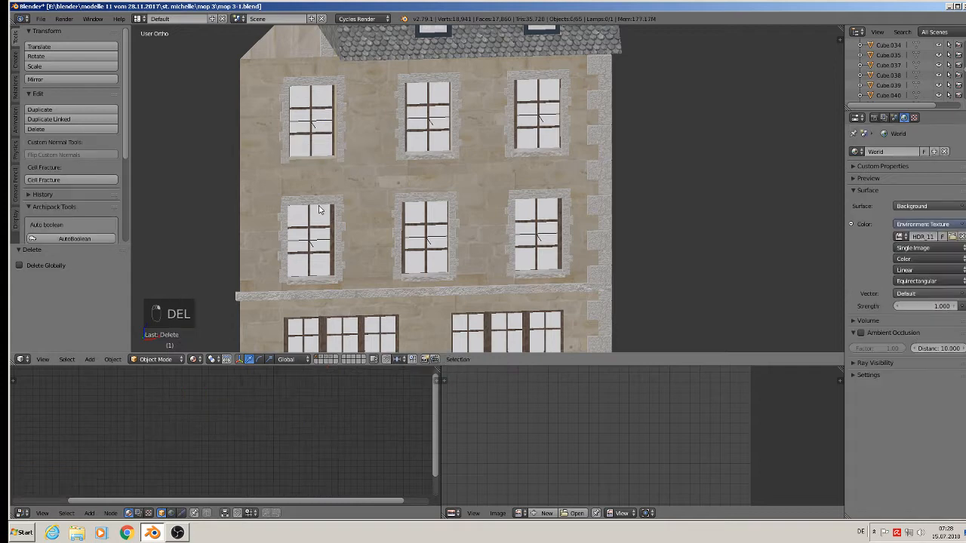
# Delete the extra window, the upper-left window's stone surround and the piece beside the lower-left window.
pyautogui.click(317, 209)
pyautogui.press('Delete')
pyautogui.click(317, 200)
pyautogui.click(340, 148)
pyautogui.press('Delete')
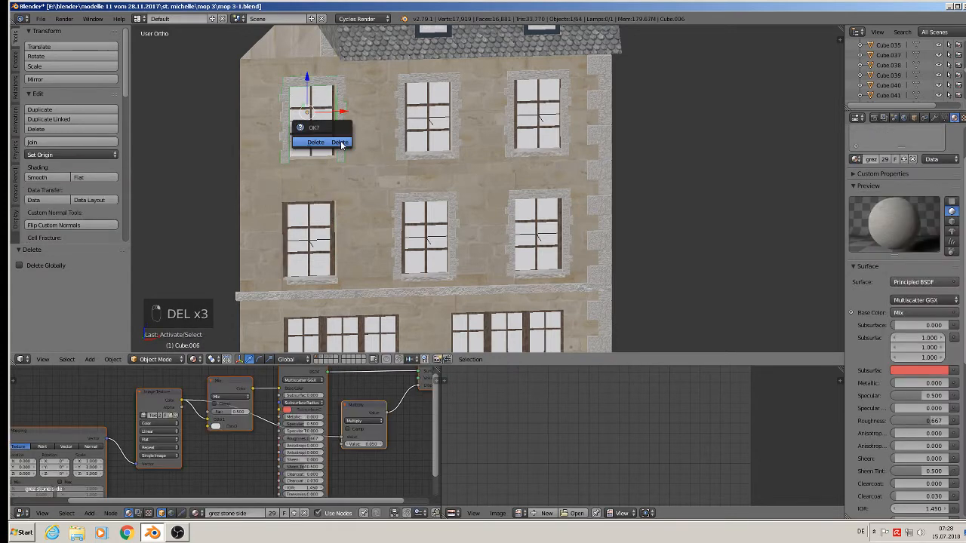
pyautogui.click(336, 144)
pyautogui.click(306, 285)
pyautogui.press('Delete')
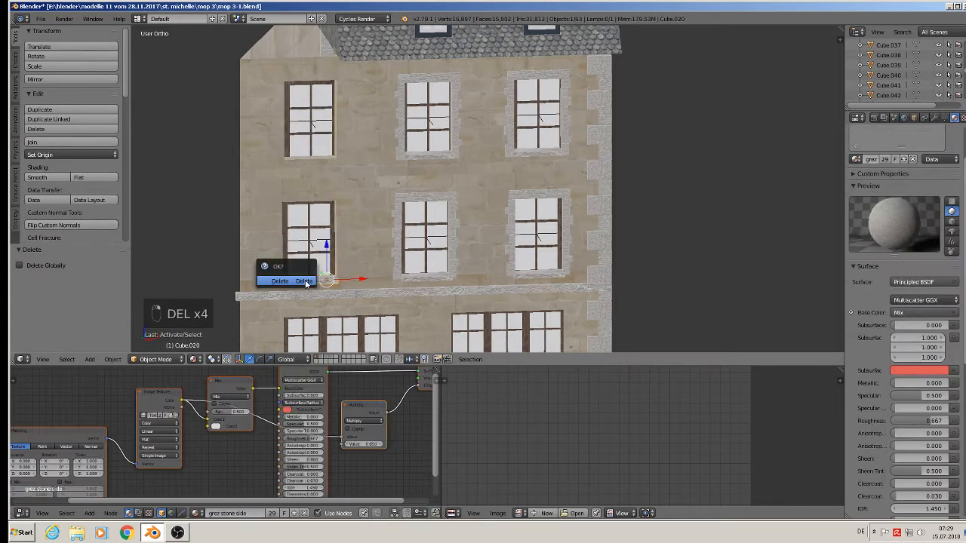
pyautogui.click(305, 280)
# From the side, delete the left and right corner stone strips.
pyautogui.scroll(-3, 308, 279)
pyautogui.moveTo(299, 249); pyautogui.dragTo(434, 227, button='middle')
pyautogui.rightClick(227, 210)
pyautogui.press('Delete')
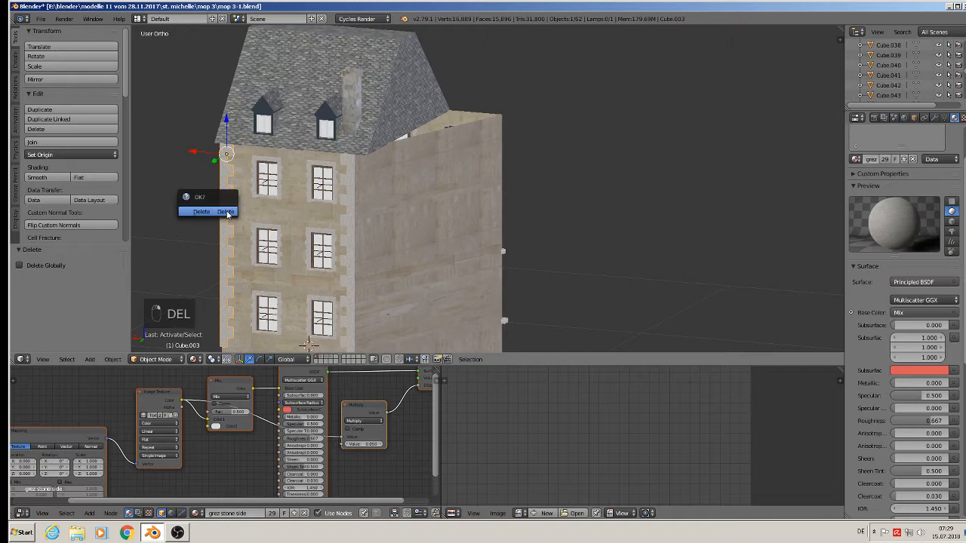
pyautogui.click(220, 211)
pyautogui.rightClick(348, 213)
pyautogui.press('Delete')
pyautogui.click(350, 214)
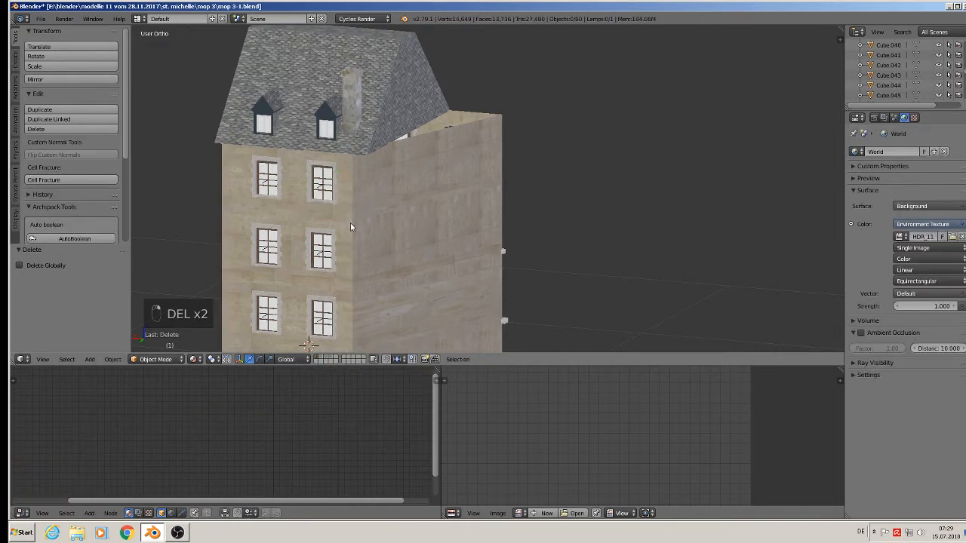
# Return to the straight front orthographic view (Numpad 1) of the facade.
pyautogui.scroll(-4, 350, 223)
pyautogui.moveTo(338, 264); pyautogui.dragTo(167, 245, button='middle')
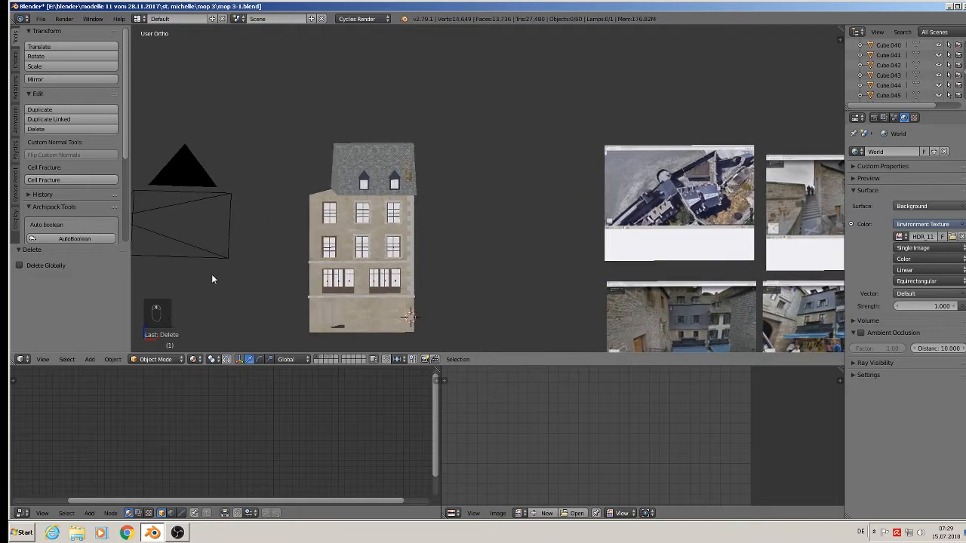
pyautogui.press('KP_1')
pyautogui.scroll(1, 434, 221)
pyautogui.press('Tab')
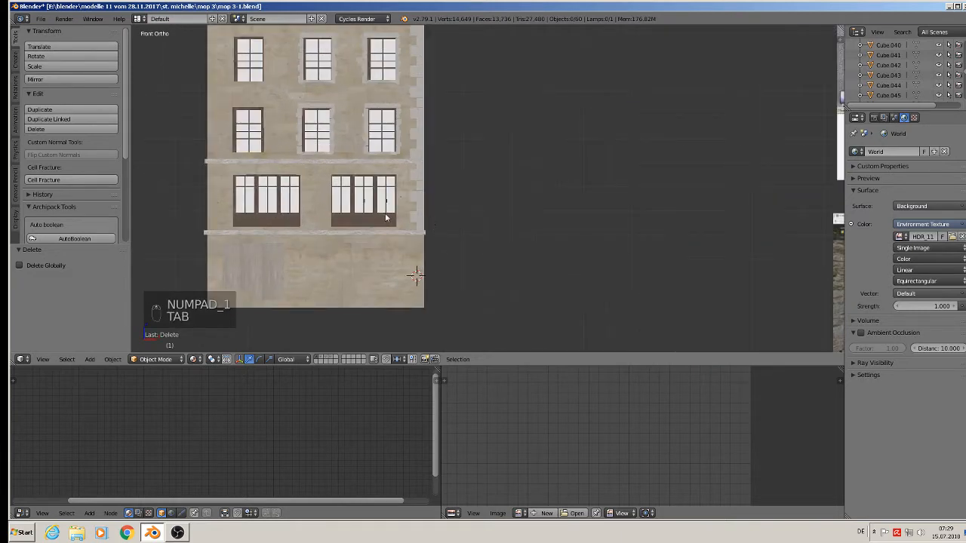
# In the main wall mesh, box-select the middle-floor faces and delete their vertices.
pyautogui.rightClick(401, 188)
pyautogui.press('Tab')
pyautogui.keyDown('shift'); pyautogui.moveTo(372, 214); pyautogui.dragTo(536, 233, button='middle'); pyautogui.keyUp('shift')
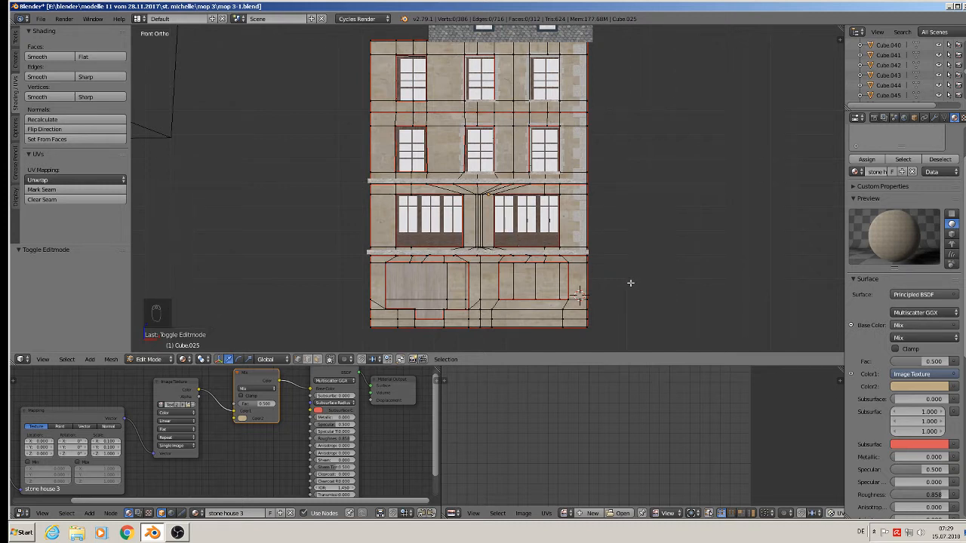
pyautogui.press('b')
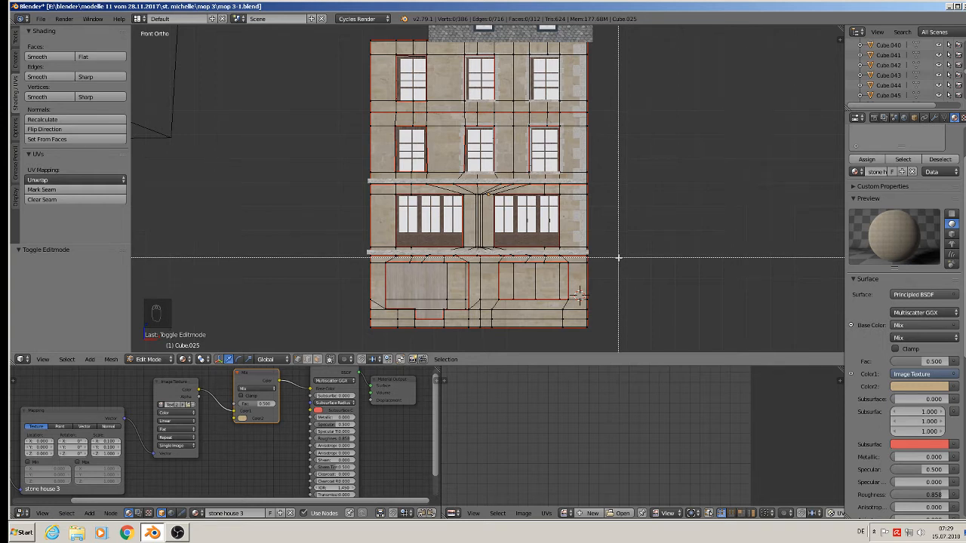
pyautogui.moveTo(619, 251); pyautogui.dragTo(327, 180)
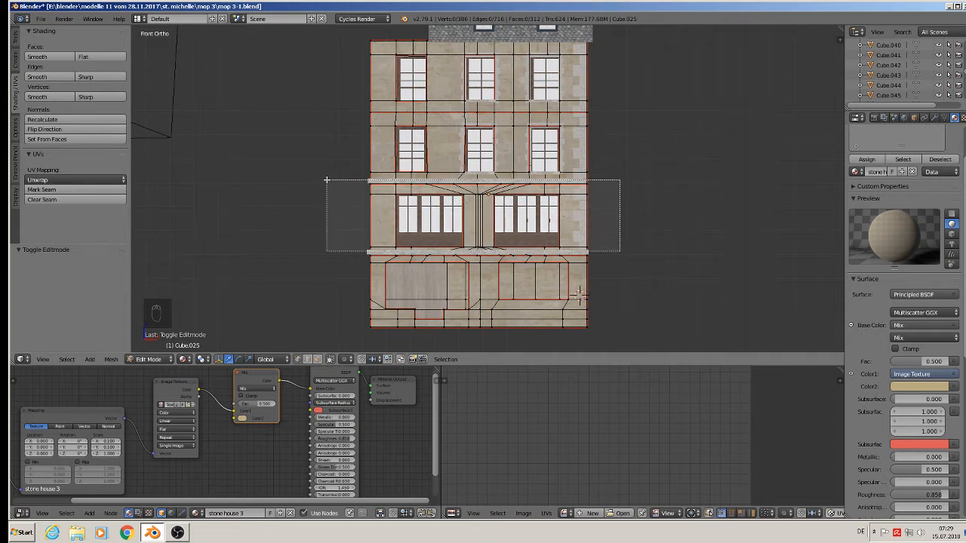
pyautogui.moveTo(327, 179); pyautogui.dragTo(327, 180)
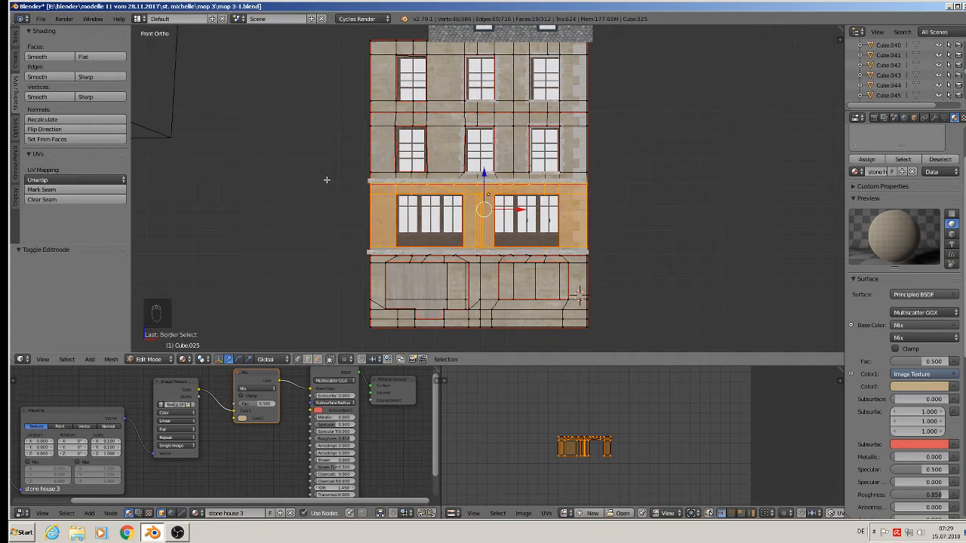
pyautogui.press('x')
pyautogui.click(327, 182)
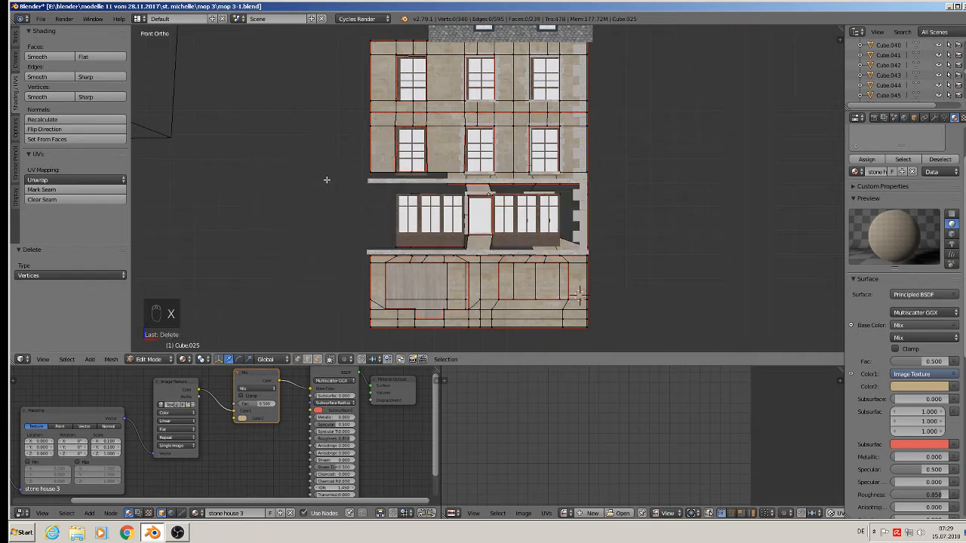
pyautogui.press('Tab')
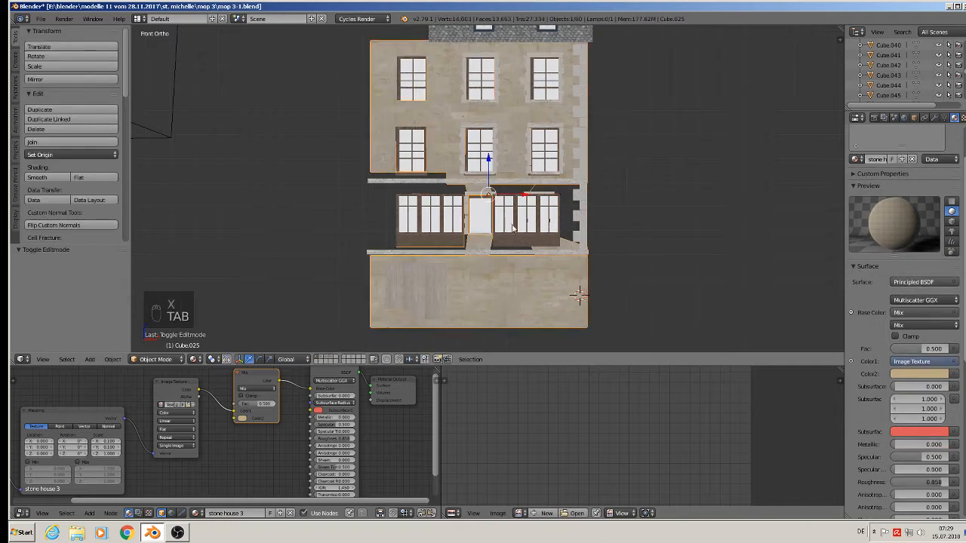
# Delete the left window, door, shopfront window and wall object Cube.025, then view the facade at an angle.
pyautogui.rightClick(441, 219)
pyautogui.press('x')
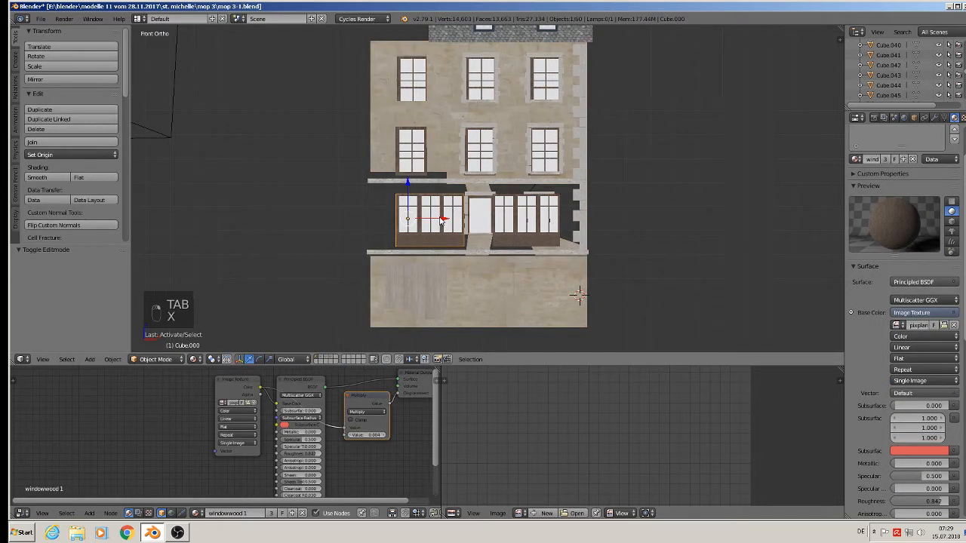
pyautogui.click(441, 220)
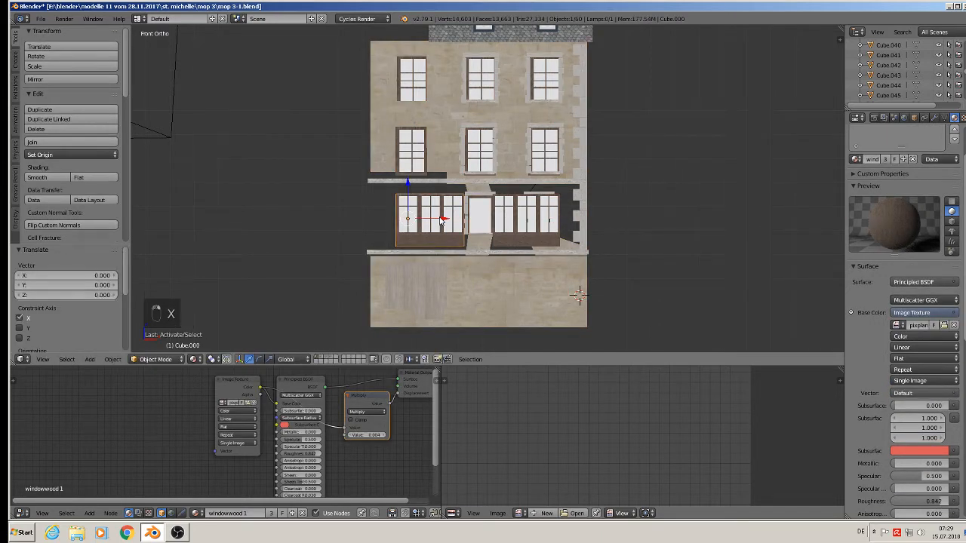
pyautogui.press('Delete')
pyautogui.rightClick(483, 216)
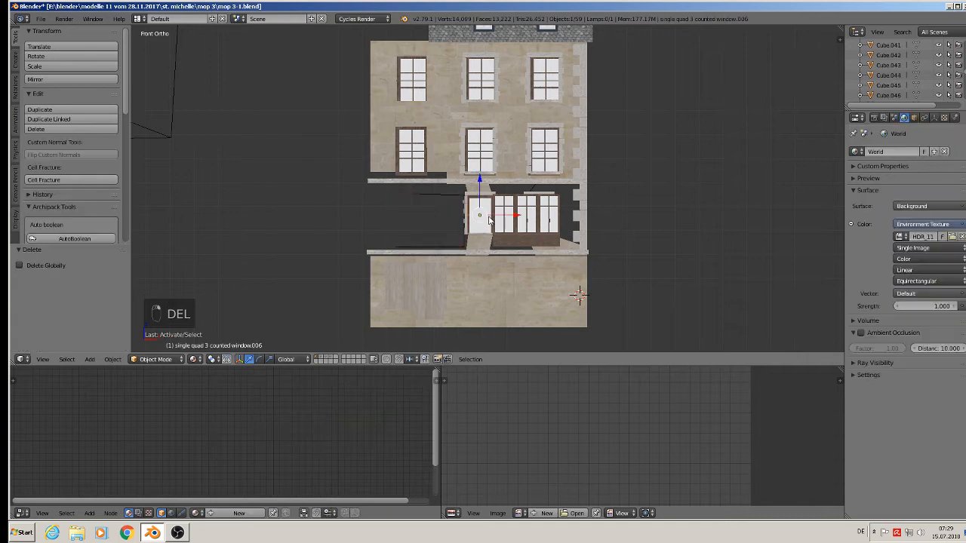
pyautogui.press('Delete')
pyautogui.rightClick(505, 216)
pyautogui.press('Delete')
pyautogui.click(505, 216)
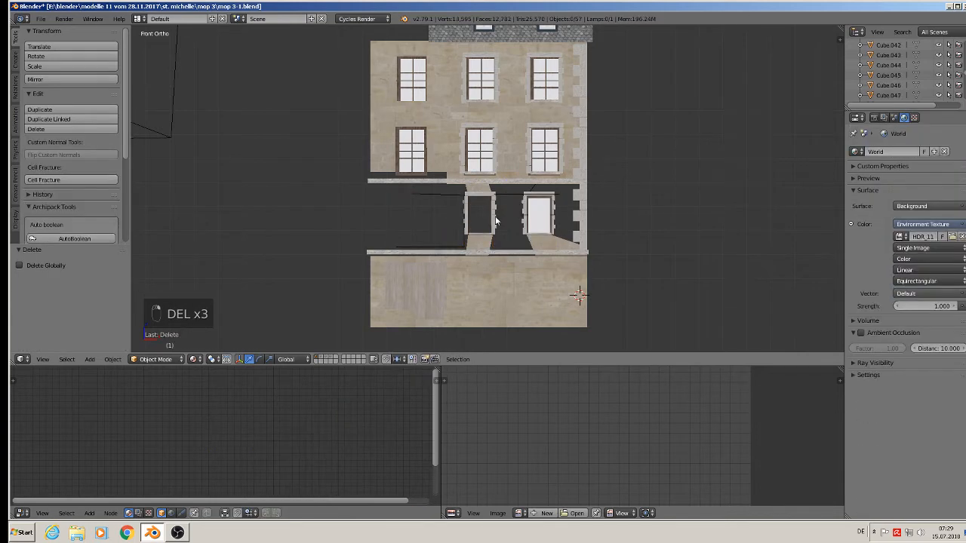
pyautogui.rightClick(495, 217)
pyautogui.press('Delete')
pyautogui.moveTo(532, 266); pyautogui.dragTo(482, 234, button='middle')
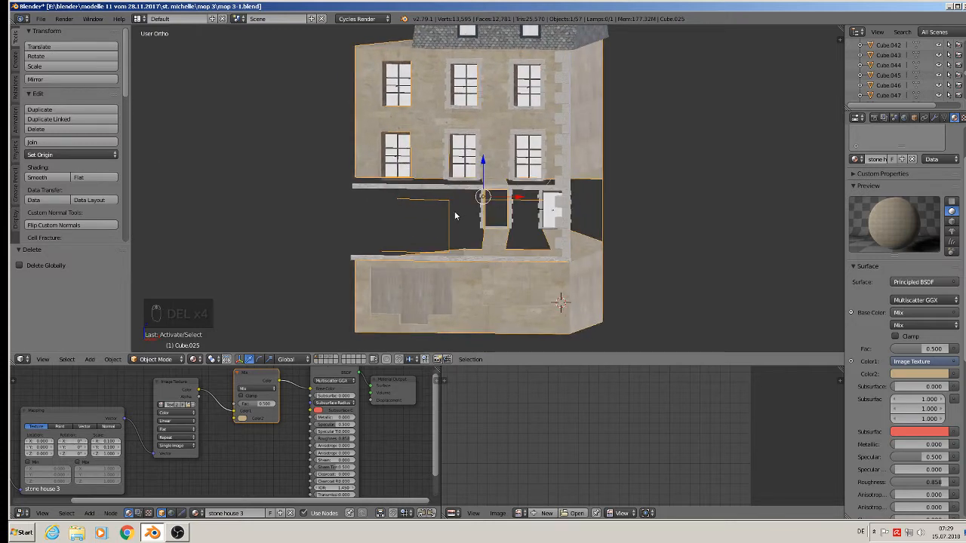
# In Edit Mode, select connected window geometry with L and delete its vertices.
pyautogui.press('Tab')
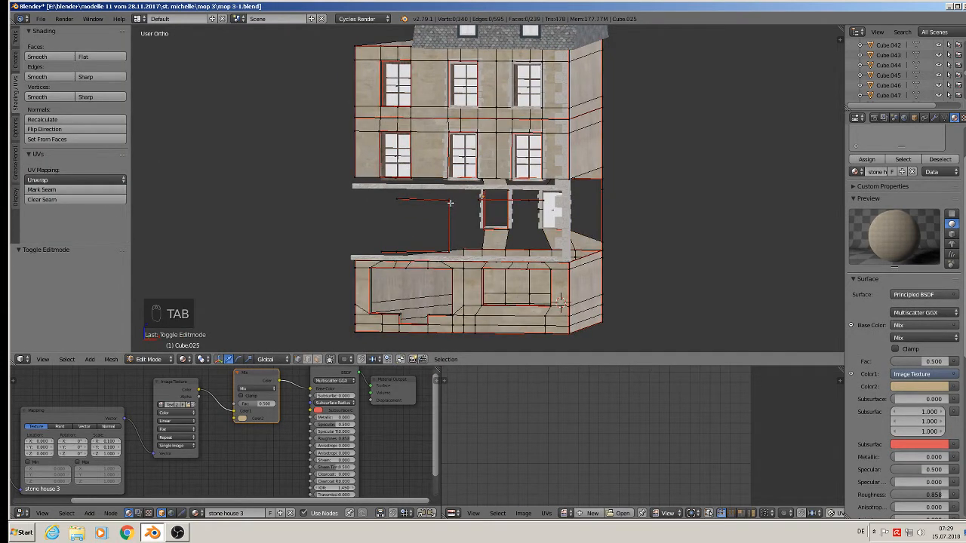
pyautogui.press('l')
pyautogui.press('x')
pyautogui.click(450, 207)
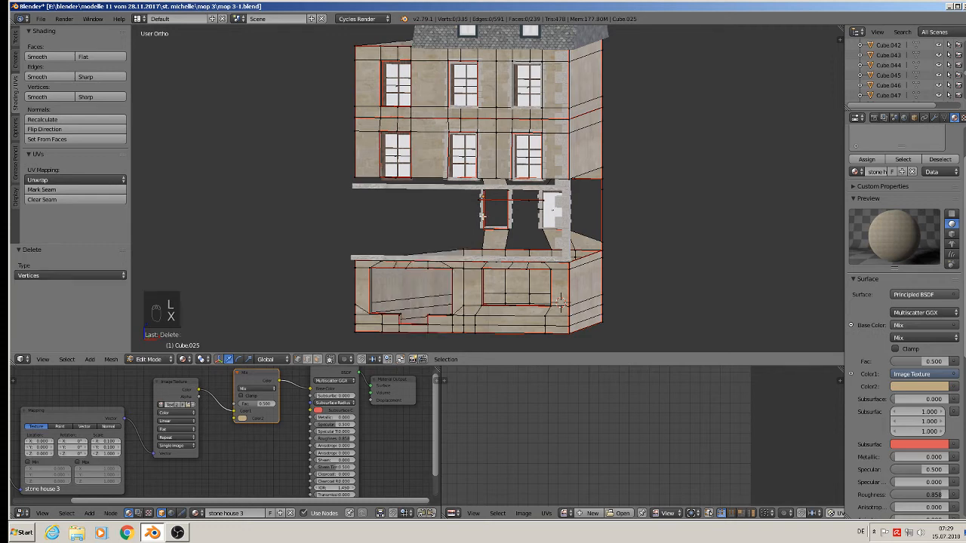
pyautogui.scroll(4, 493, 215)
pyautogui.moveTo(495, 223); pyautogui.dragTo(498, 214, button='middle')
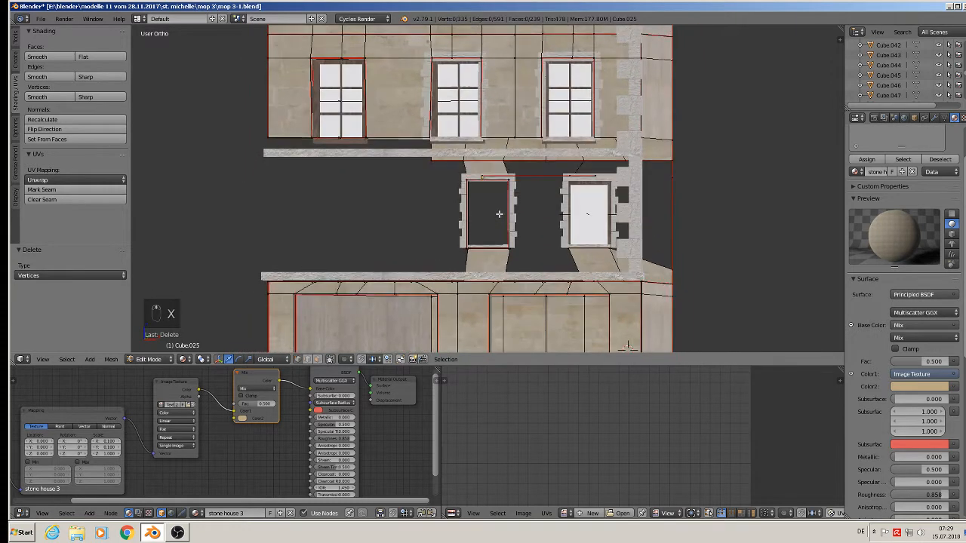
pyautogui.press('l')
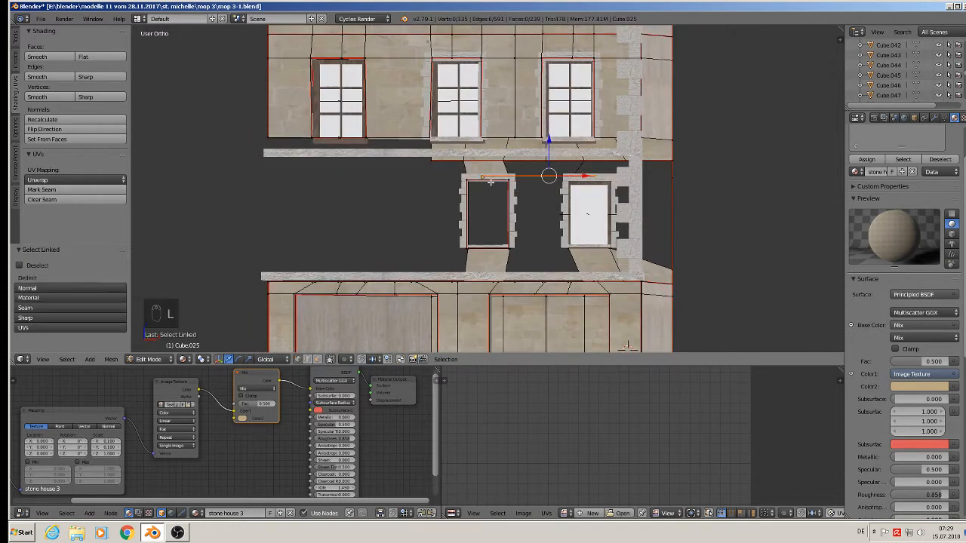
pyautogui.press('x')
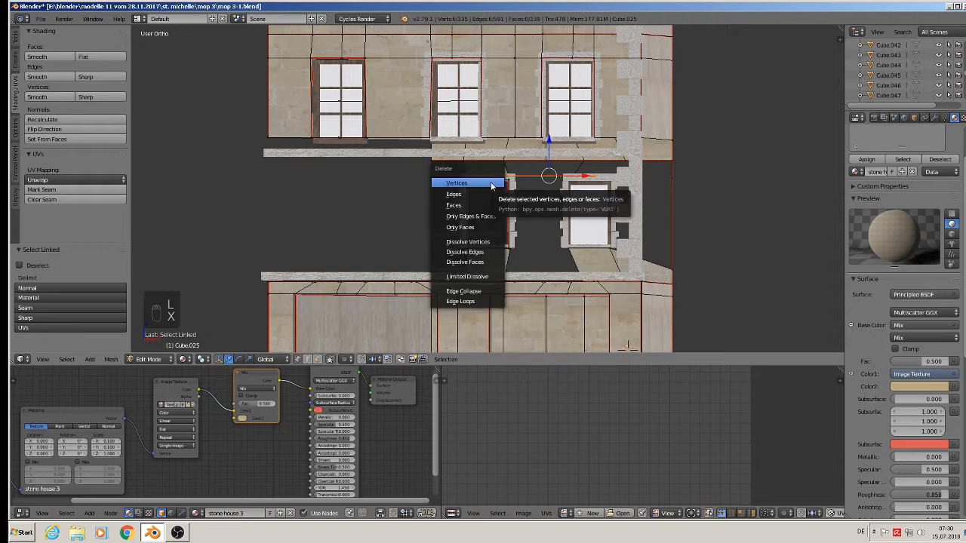
pyautogui.click(498, 186)
# Box-select and delete the left and right ground-floor window geometry.
pyautogui.press('l')
pyautogui.press('l')
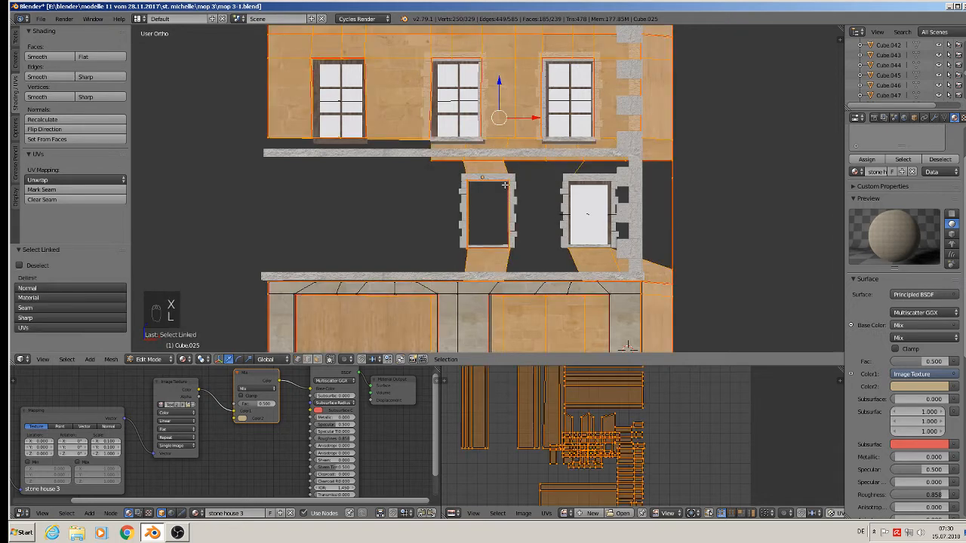
pyautogui.press('a')
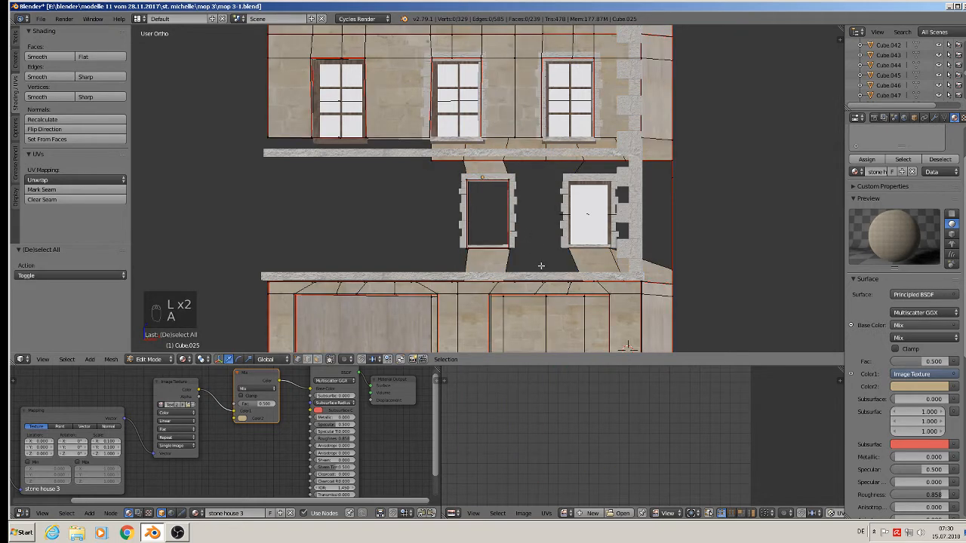
pyautogui.press('b')
pyautogui.moveTo(539, 266); pyautogui.dragTo(430, 176)
pyautogui.press('x')
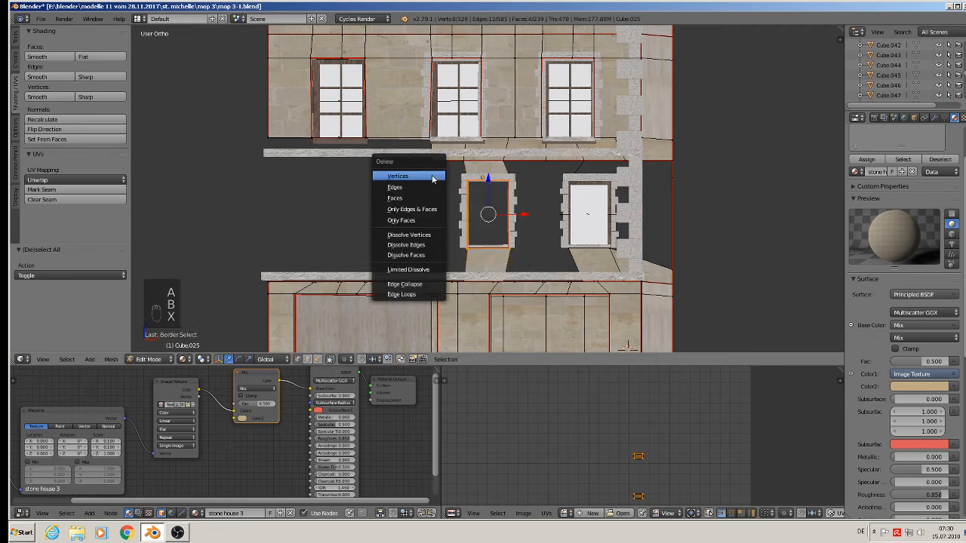
pyautogui.click(433, 178)
pyautogui.moveTo(468, 203); pyautogui.dragTo(522, 221, button='middle')
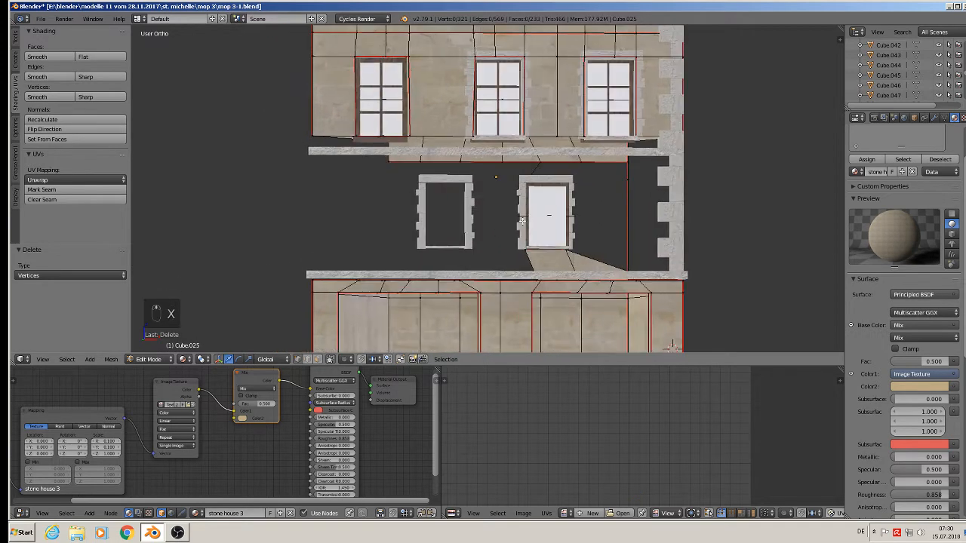
pyautogui.press('v')
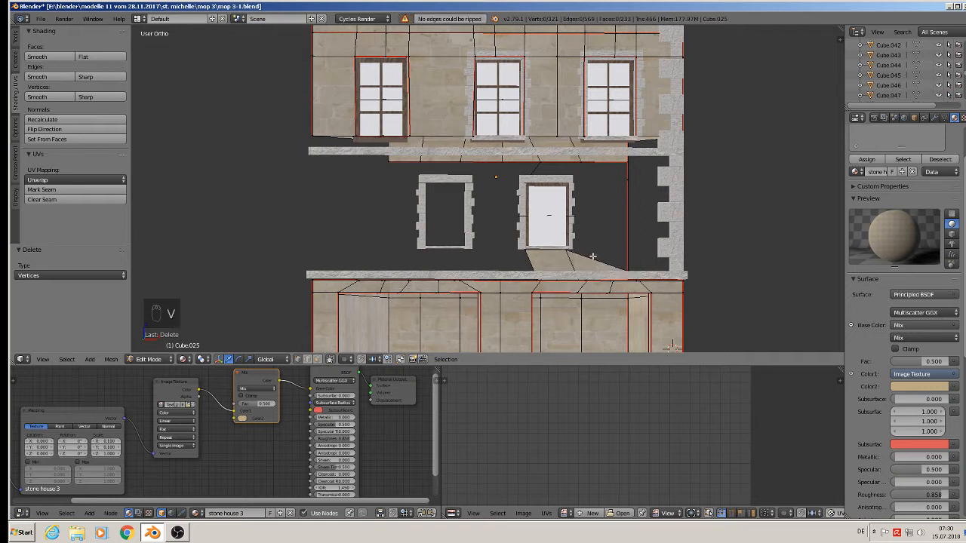
pyautogui.press('b')
pyautogui.moveTo(595, 257); pyautogui.dragTo(483, 163)
pyautogui.press('x')
pyautogui.click(488, 174)
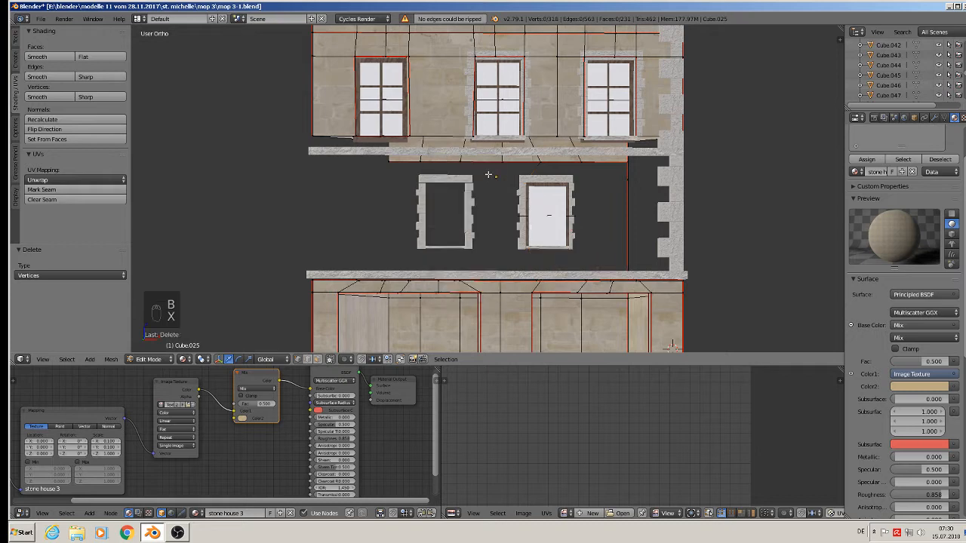
# Delete the right window's glass pane and both lower window frames.
pyautogui.press('Tab')
pyautogui.rightClick(553, 219)
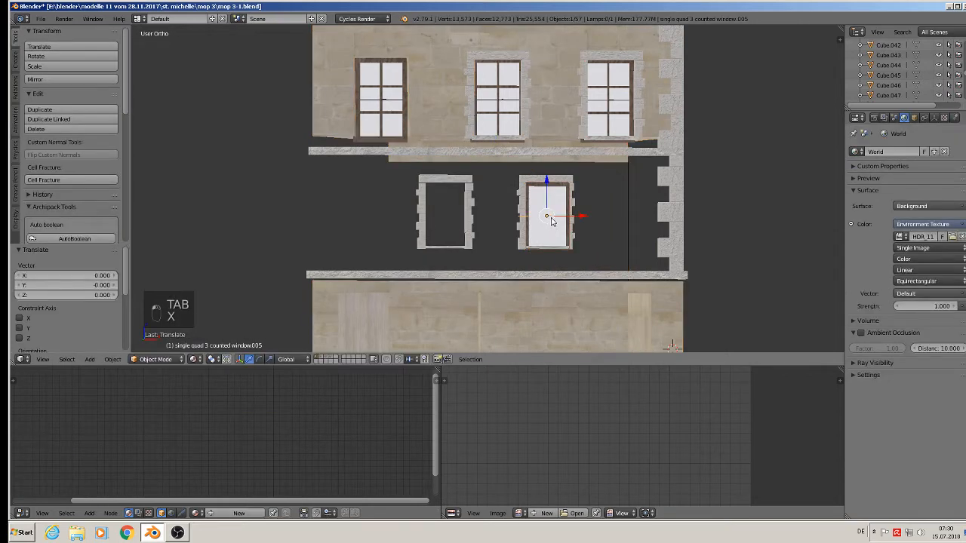
pyautogui.press('Delete')
pyautogui.rightClick(526, 207)
pyautogui.press('Delete')
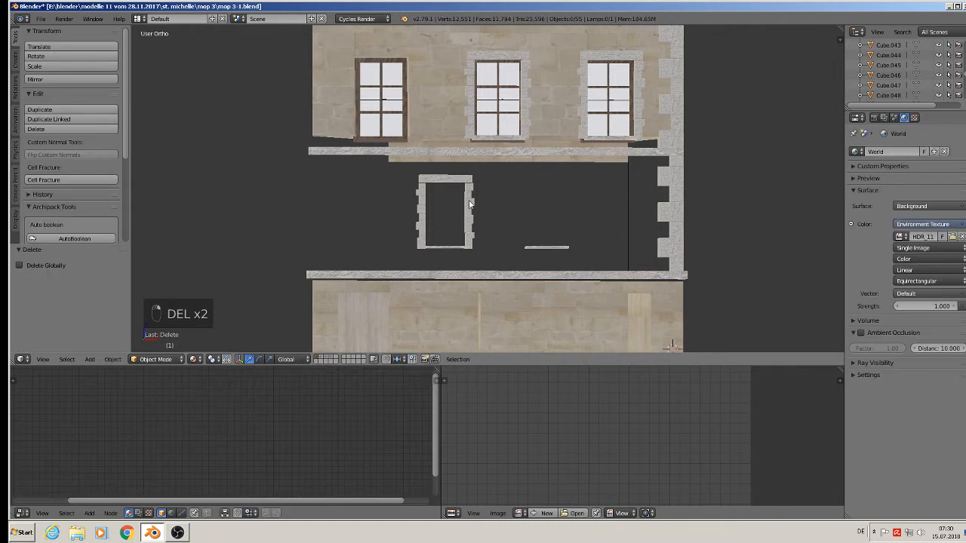
pyautogui.rightClick(469, 205)
pyautogui.press('Delete')
# Delete the two lower sill pieces, including Cube.033, and select side wall Cube.002.
pyautogui.rightClick(467, 247)
pyautogui.press('Delete')
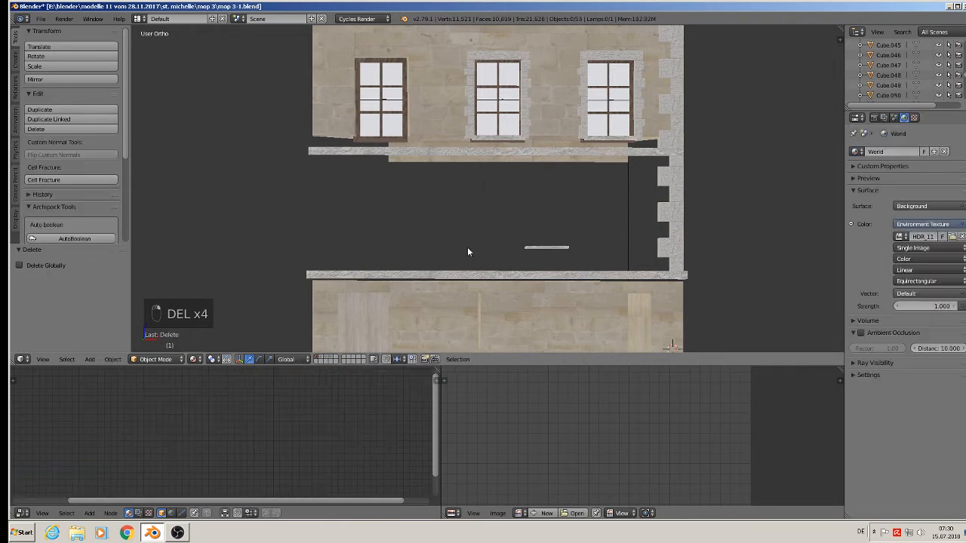
pyautogui.rightClick(534, 249)
pyautogui.press('Delete')
pyautogui.click(665, 212)
pyautogui.scroll(-3, 664, 210)
pyautogui.moveTo(664, 210); pyautogui.dragTo(648, 230, button='middle')
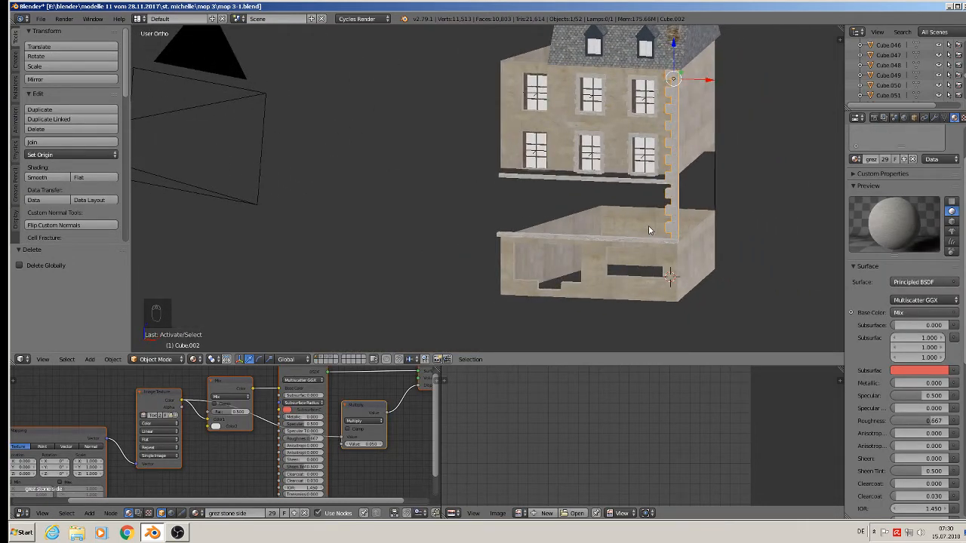
# Reduce Cube.002's Array modifier count from 10 to 6 in the Modifiers panel.
pyautogui.press('Tab')
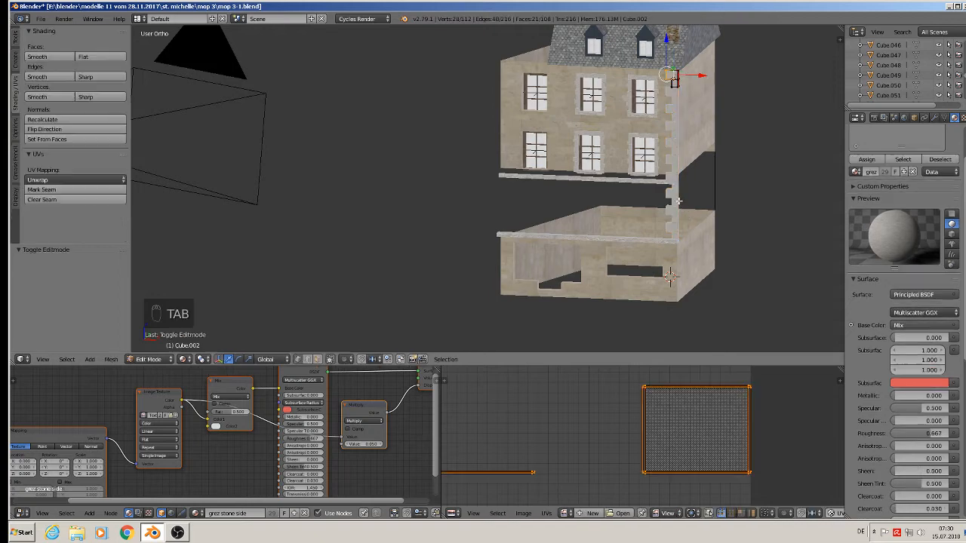
pyautogui.press('Tab')
pyautogui.press('Tab')
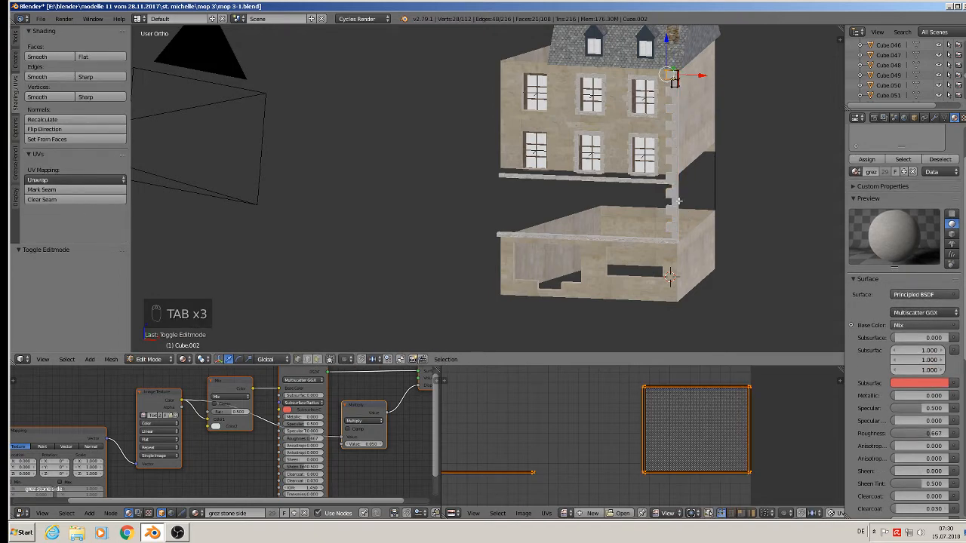
pyautogui.press('Tab')
pyautogui.click(934, 118)
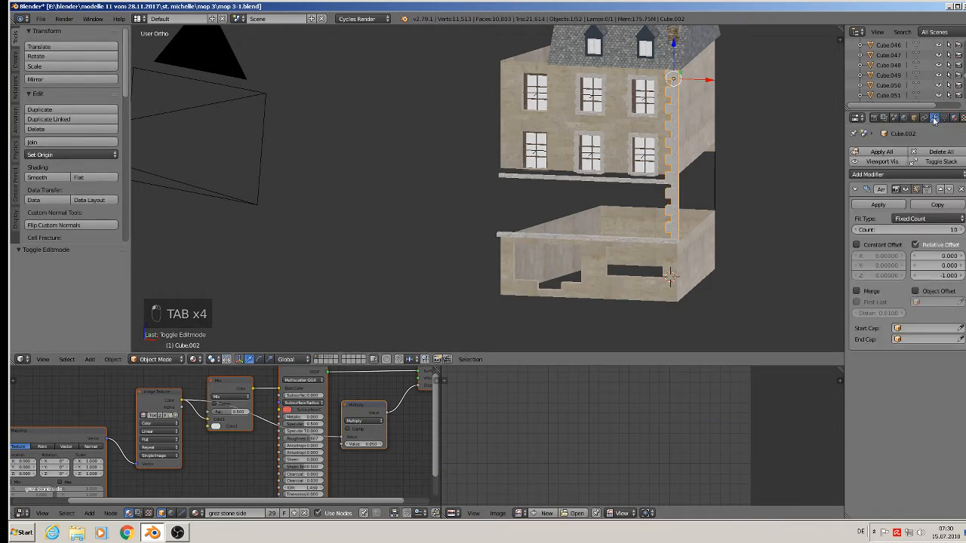
pyautogui.click(857, 230)
pyautogui.click(856, 230)
pyautogui.click(856, 230)
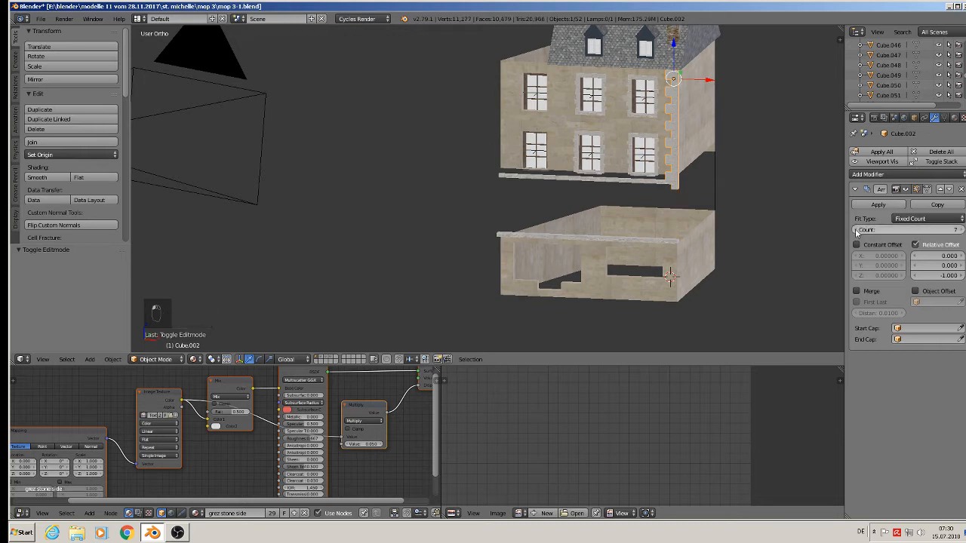
pyautogui.click(856, 230)
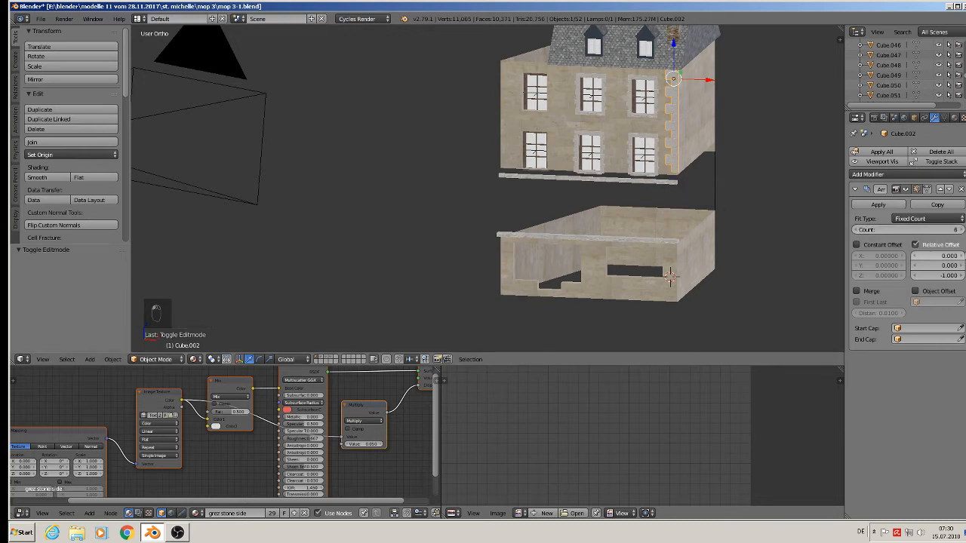
pyautogui.scroll(2, 746, 190)
pyautogui.rightClick(556, 181)
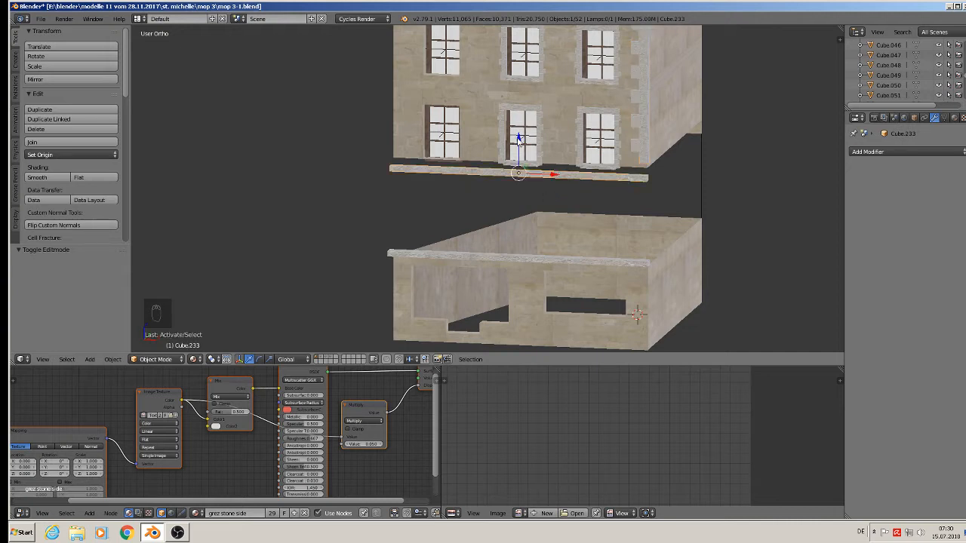
# Raise the ledge straight up along Z.
pyautogui.press('g')
pyautogui.press('z')
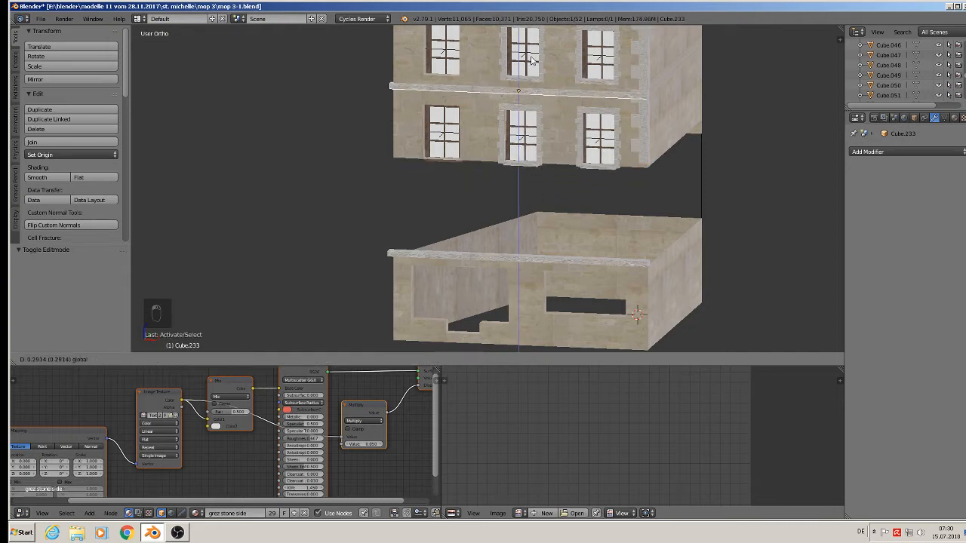
pyautogui.click(532, 64)
pyautogui.scroll(-2, 694, 160)
# In Cube.025's mesh, delete the two stray corner vertices.
pyautogui.rightClick(699, 166)
pyautogui.press('Tab')
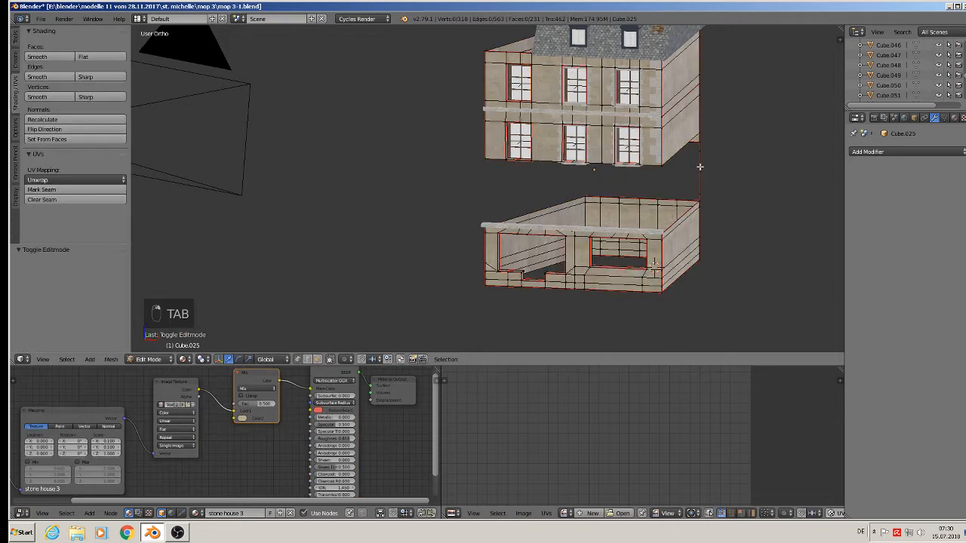
pyautogui.scroll(2, 699, 166)
pyautogui.rightClick(702, 133)
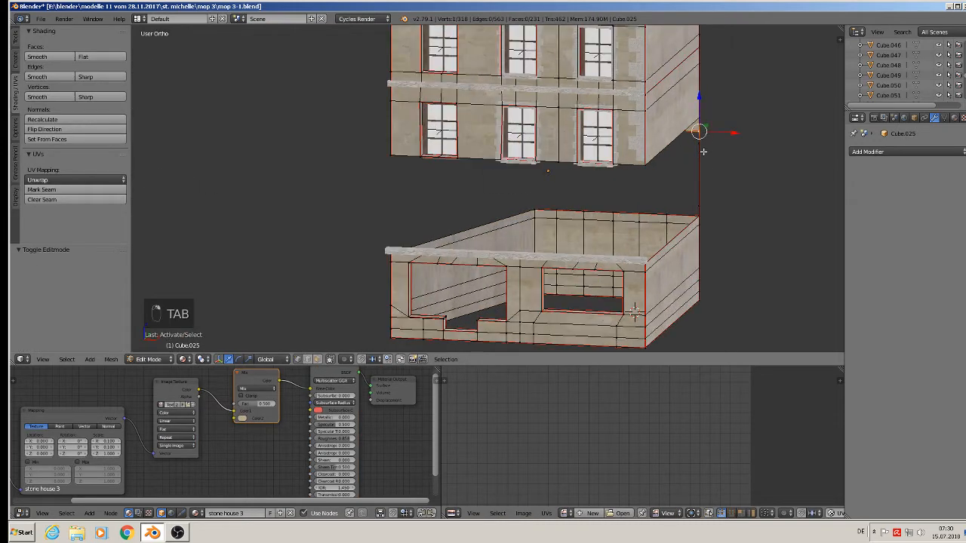
pyautogui.keyDown('shift'); pyautogui.rightClick(702, 202); pyautogui.keyUp('shift')
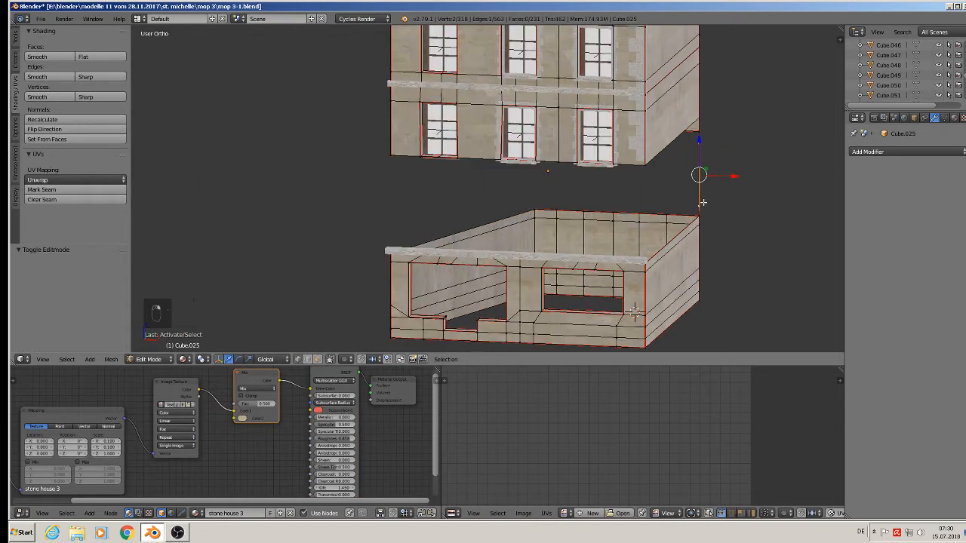
pyautogui.press('x')
pyautogui.click(703, 202)
# Box-select the lower building geometry, undo the trial raise, and return to Object Mode.
pyautogui.scroll(-2, 706, 223)
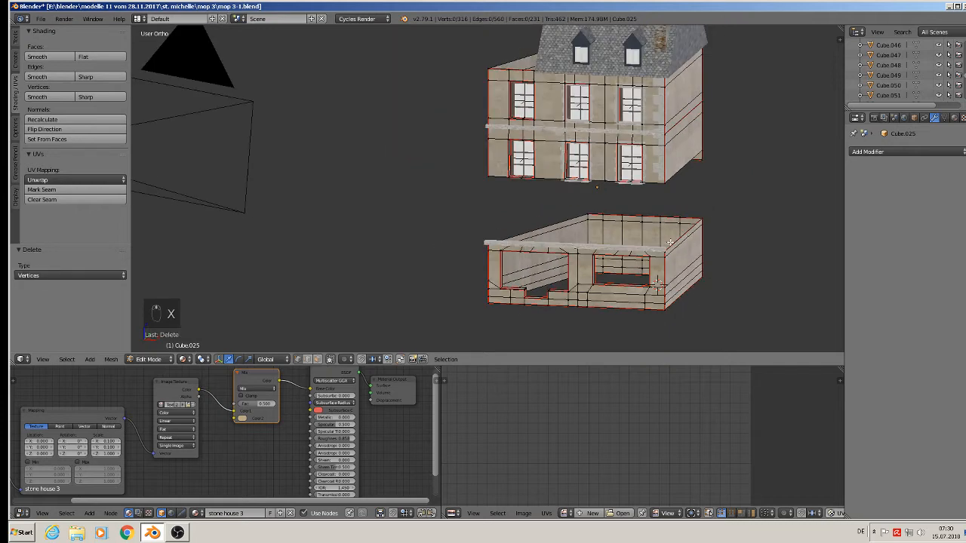
pyautogui.moveTo(669, 242); pyautogui.dragTo(681, 233, button='middle')
pyautogui.press('Tab')
pyautogui.press('Tab')
pyautogui.press('a')
pyautogui.press('a')
pyautogui.press('a')
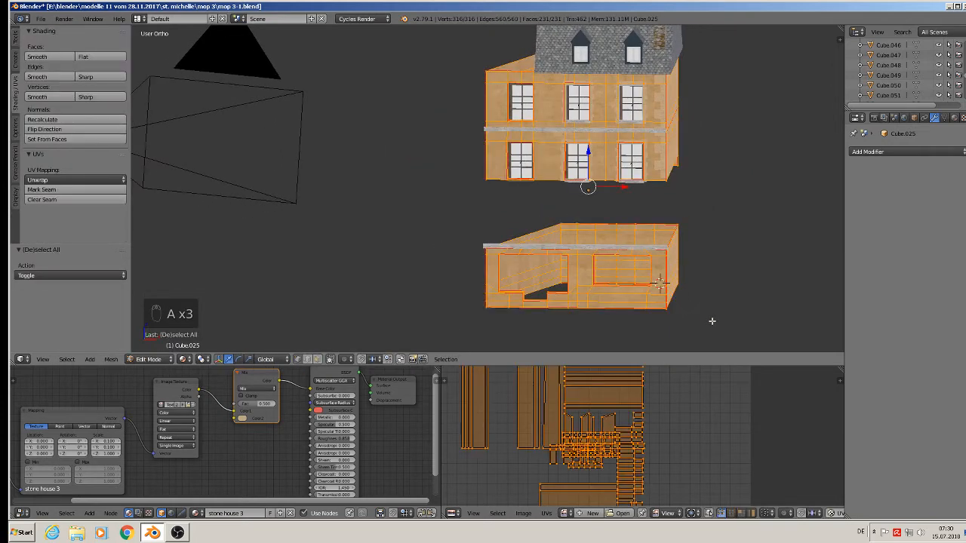
pyautogui.press('a')
pyautogui.press('b')
pyautogui.moveTo(729, 327); pyautogui.dragTo(472, 203)
pyautogui.moveTo(594, 237); pyautogui.dragTo(597, 193)
pyautogui.hotkey('ctrl', 'z')
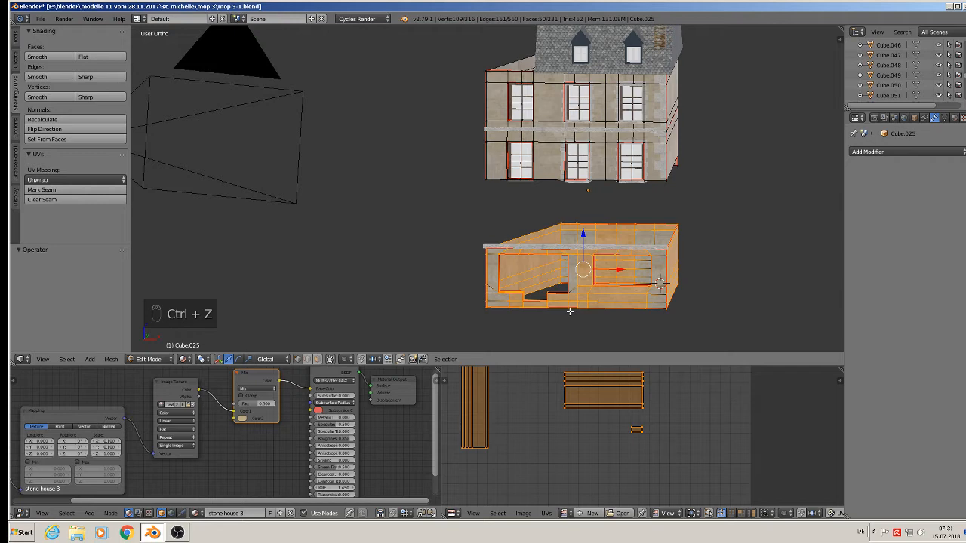
pyautogui.press('Tab')
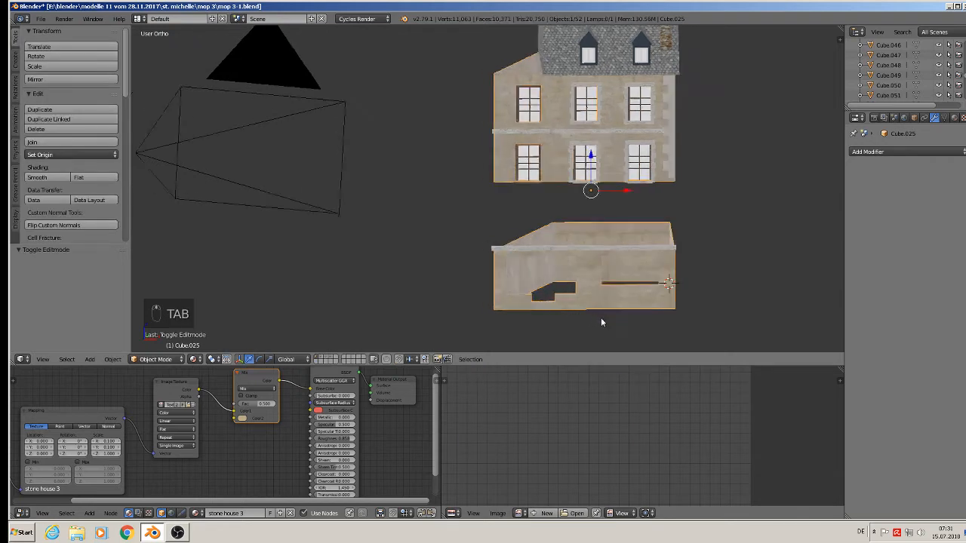
# In Edit Mode, box-select the faces of the lower wall piece.
pyautogui.moveTo(600, 317); pyautogui.dragTo(603, 306, button='middle')
pyautogui.press('Tab')
pyautogui.press('a')
pyautogui.press('a')
pyautogui.press('a')
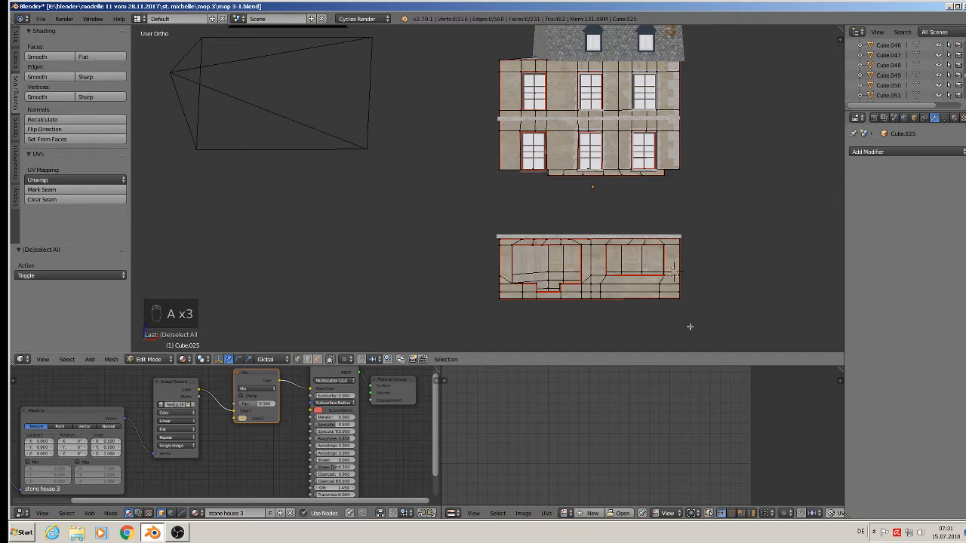
pyautogui.press('b')
pyautogui.moveTo(711, 328); pyautogui.dragTo(498, 254)
pyautogui.moveTo(498, 254); pyautogui.dragTo(502, 286, button='middle')
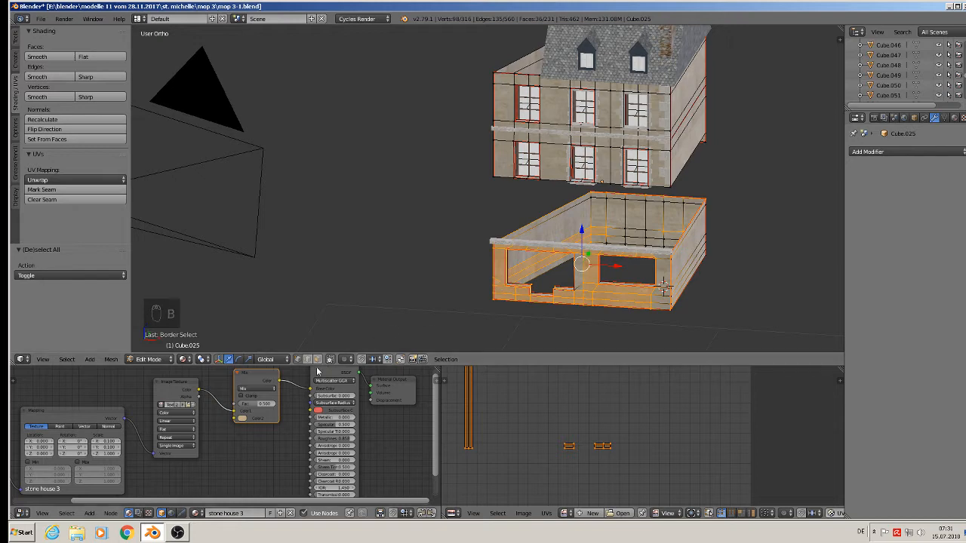
pyautogui.moveTo(422, 334); pyautogui.dragTo(450, 310, button='middle')
pyautogui.press('b')
pyautogui.moveTo(741, 332); pyautogui.dragTo(467, 223)
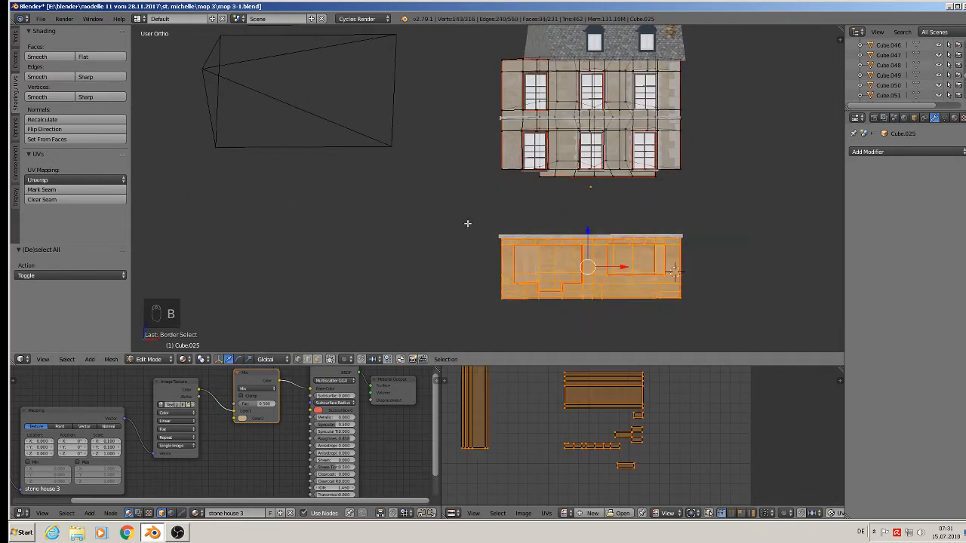
# Test-lift the lower wall, then nudge the house's bottom edge loop slightly upward.
pyautogui.moveTo(587, 236); pyautogui.dragTo(589, 171)
pyautogui.moveTo(589, 170); pyautogui.dragTo(428, 206, button='middle')
pyautogui.moveTo(588, 172); pyautogui.dragTo(578, 205)
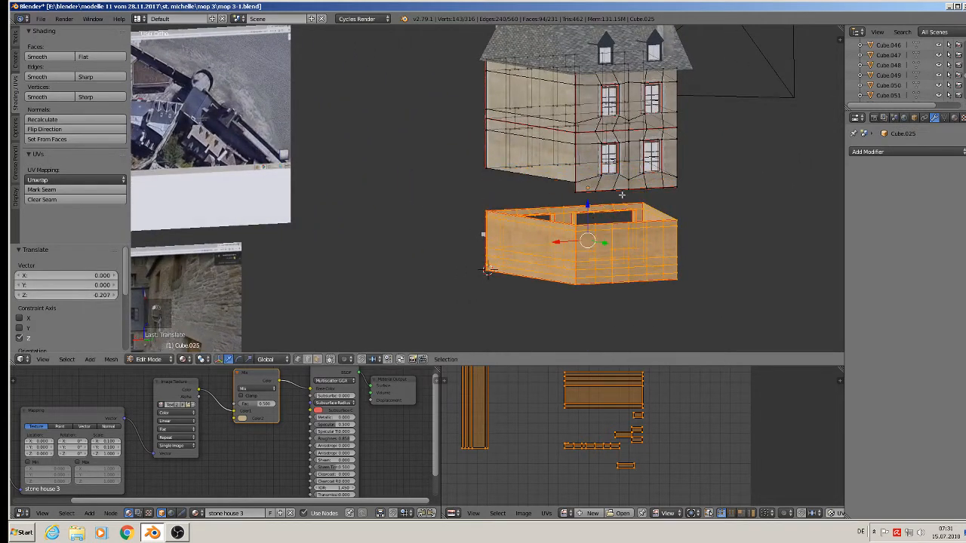
pyautogui.scroll(4, 577, 192)
pyautogui.keyDown('alt'); pyautogui.rightClick(582, 184); pyautogui.keyUp('alt')
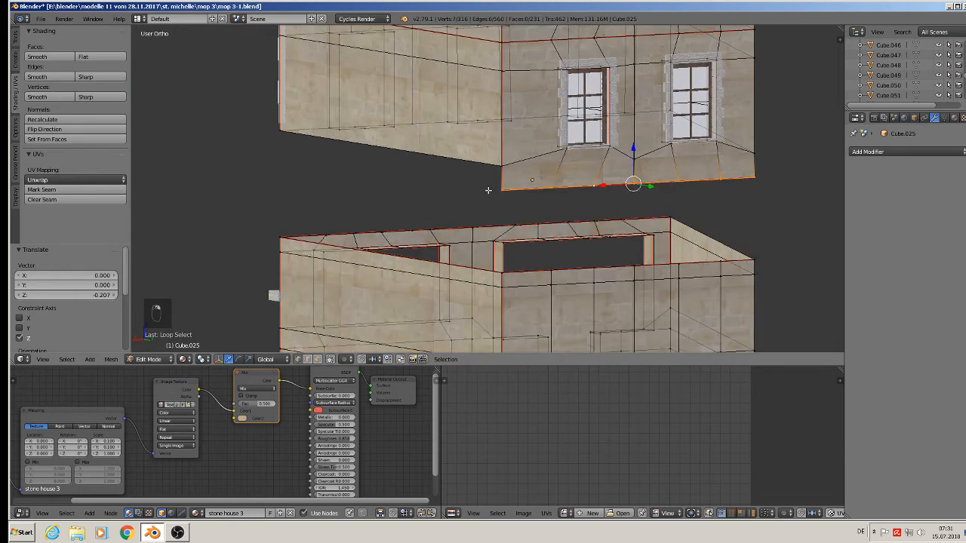
pyautogui.moveTo(634, 153); pyautogui.dragTo(635, 133)
pyautogui.scroll(-2, 615, 173)
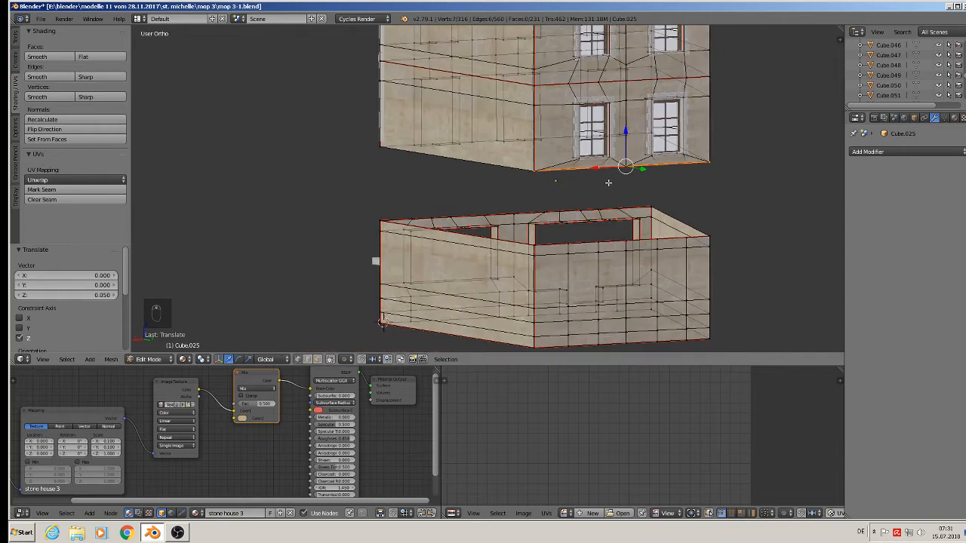
# Select the connected lower wall with L and raise it 0.212 along Z.
pyautogui.press('Tab')
pyautogui.press('Tab')
pyautogui.press('a')
pyautogui.press('a')
pyautogui.press('a')
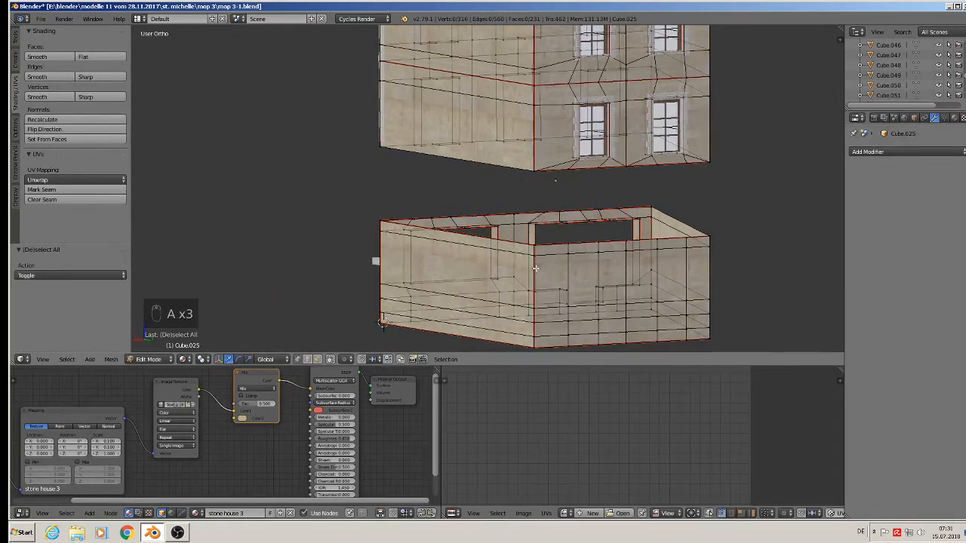
pyautogui.press('l')
pyautogui.moveTo(535, 268); pyautogui.dragTo(656, 262, button='middle')
pyautogui.press('l')
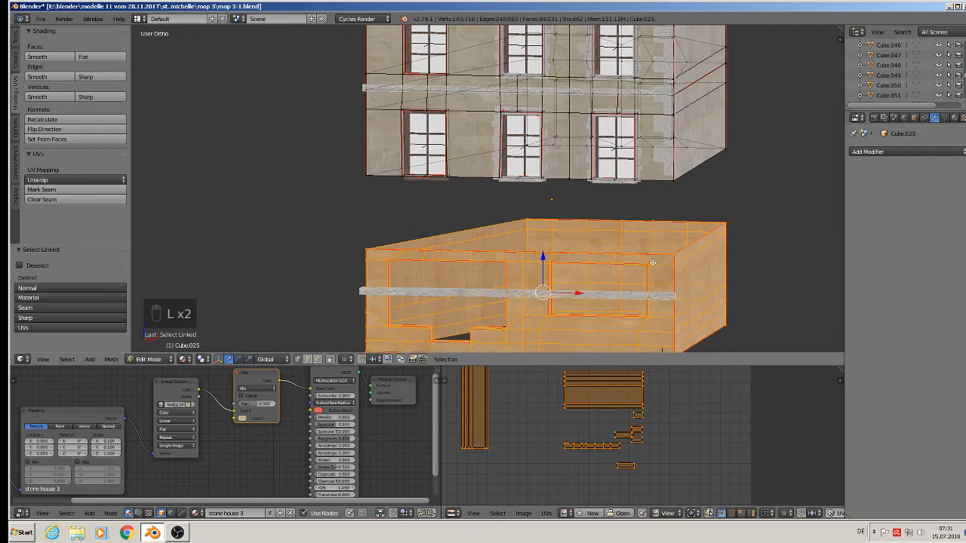
pyautogui.scroll(-4, 652, 262)
pyautogui.press('g')
pyautogui.press('z')
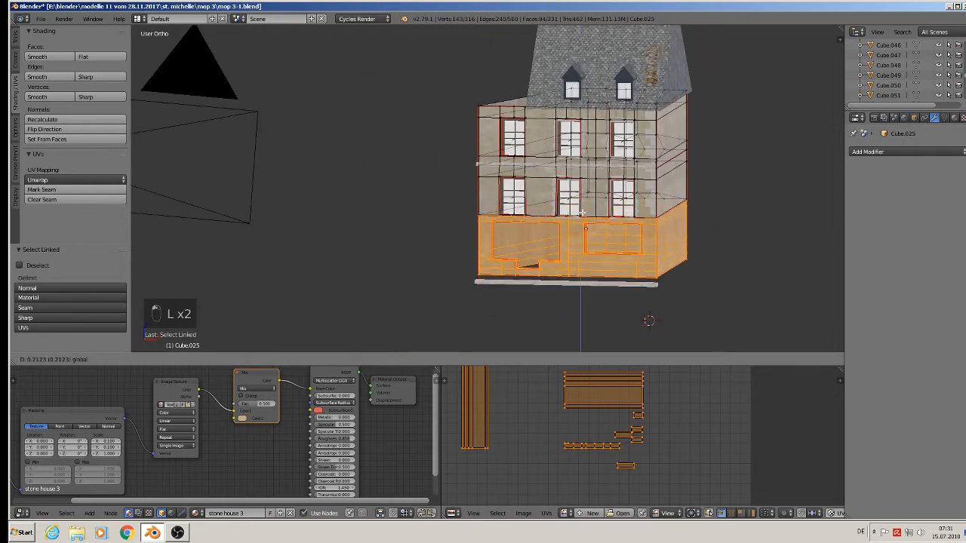
pyautogui.click(582, 213)
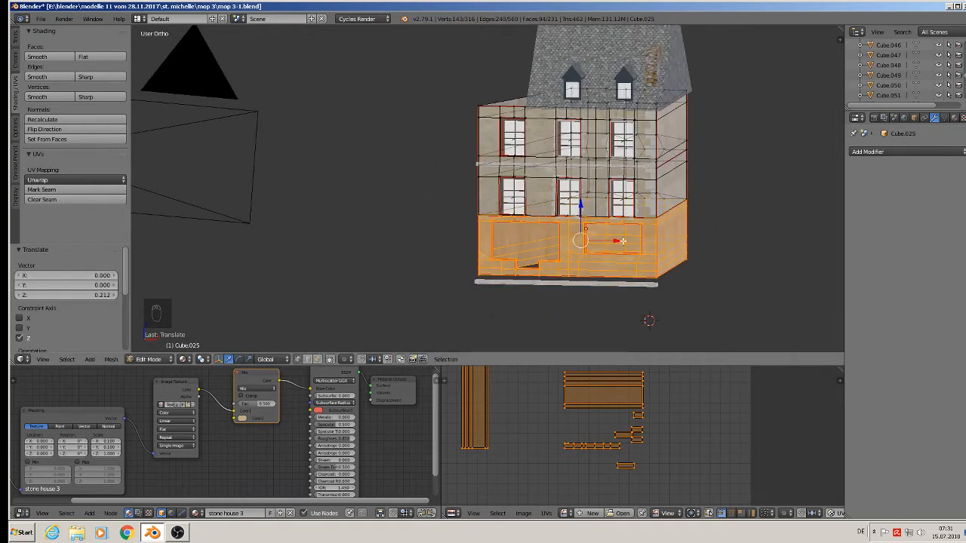
pyautogui.press('Tab')
pyautogui.moveTo(570, 218); pyautogui.dragTo(532, 186, button='middle')
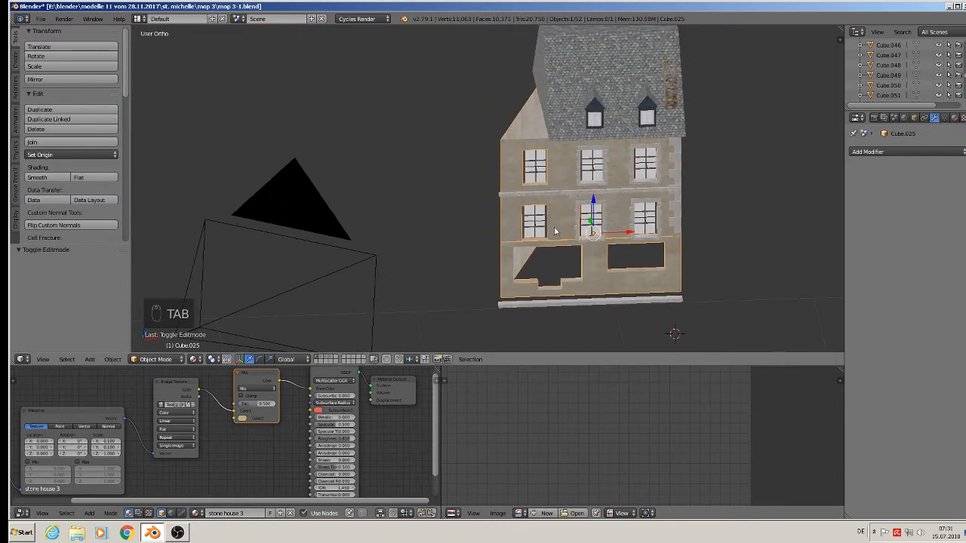
# Box-select the left wall strip's vertices and delete them.
pyautogui.press('Tab')
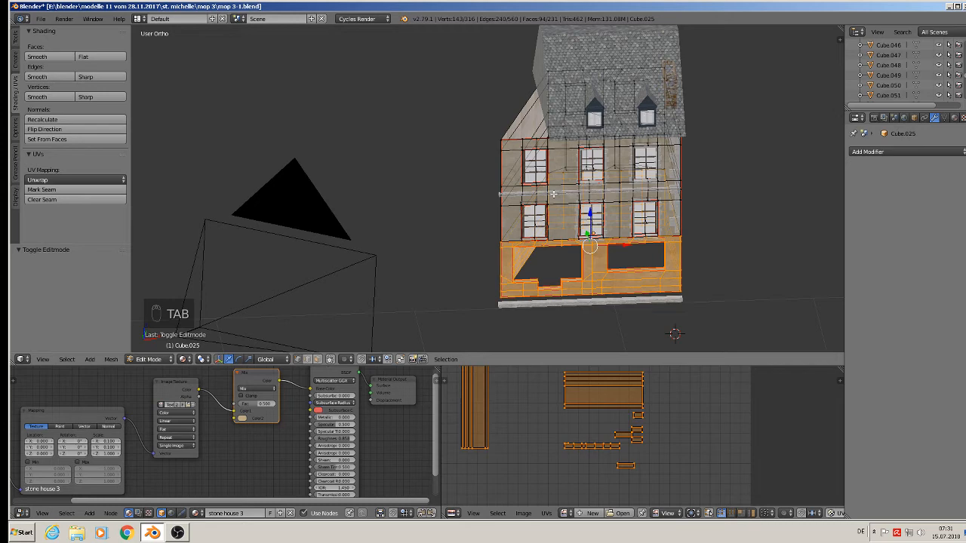
pyautogui.moveTo(553, 194); pyautogui.dragTo(541, 167, button='middle')
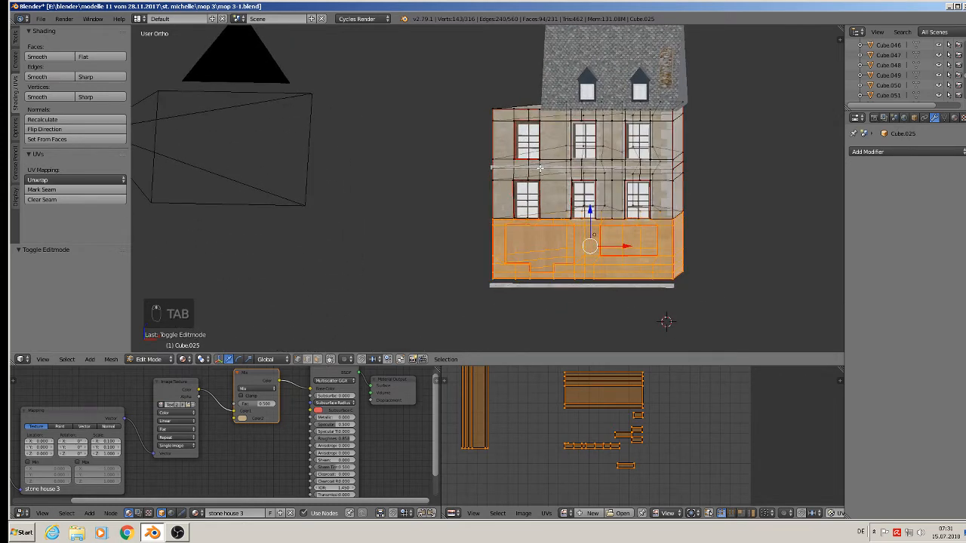
pyautogui.press('a')
pyautogui.scroll(1, 554, 192)
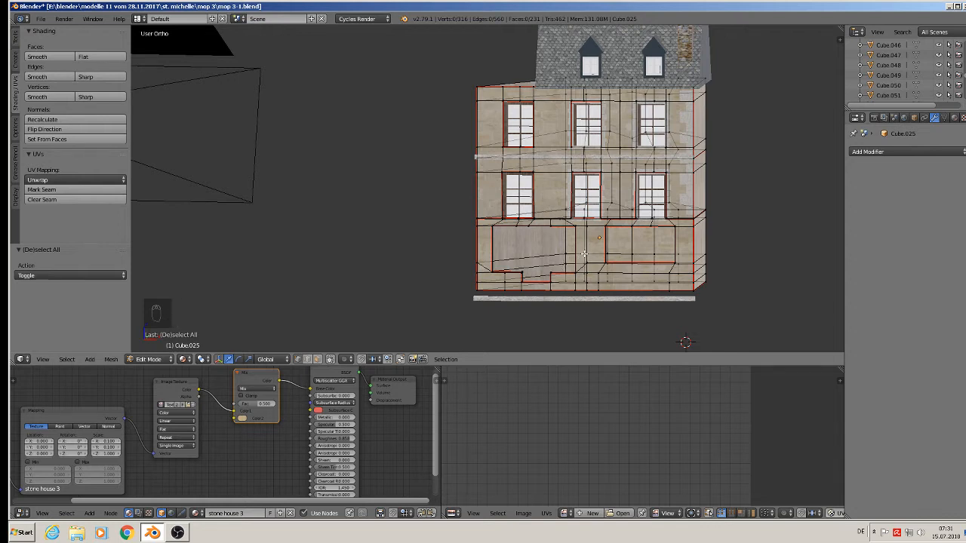
pyautogui.press('b')
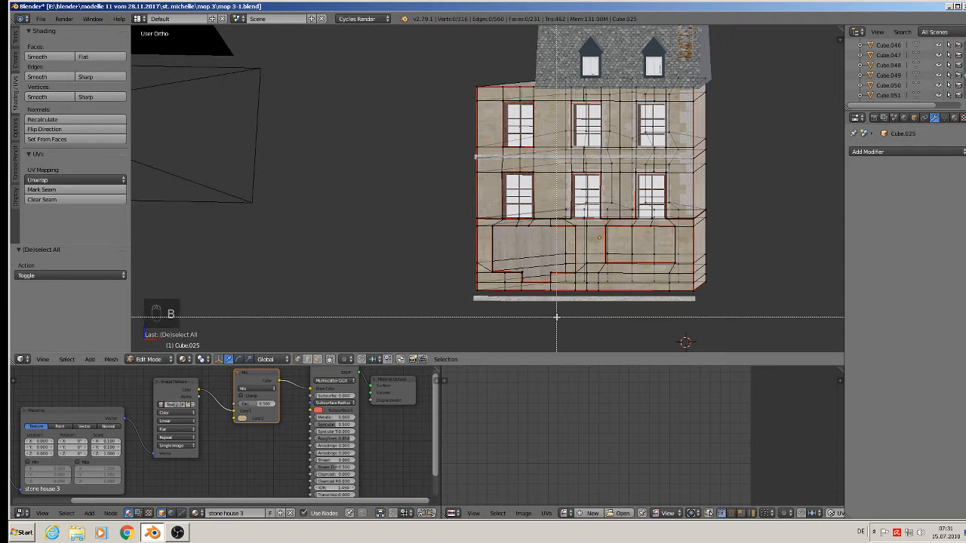
pyautogui.moveTo(551, 311); pyautogui.dragTo(457, 79)
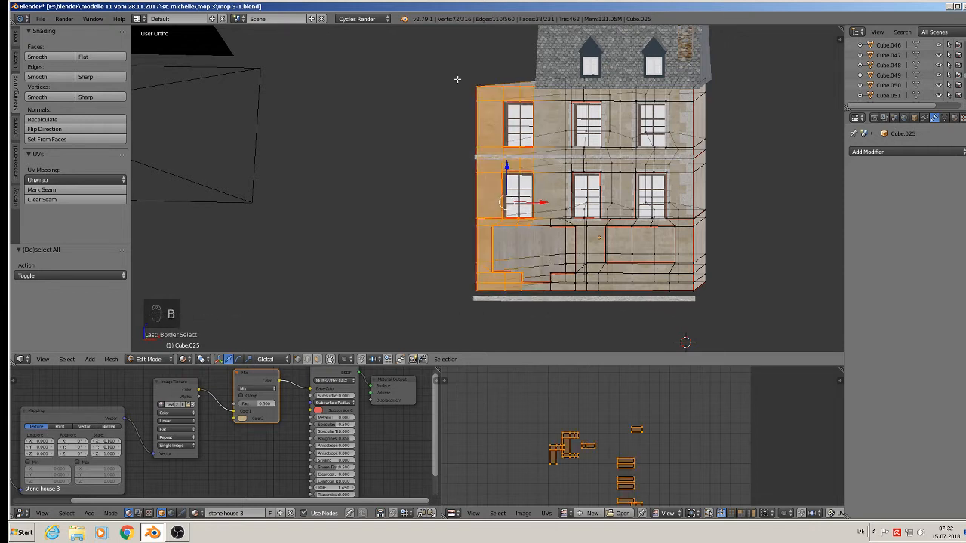
pyautogui.press('x')
pyautogui.click(458, 80)
# In Object Mode, delete the upper and lower leftover window objects, then select Cube.025.
pyautogui.moveTo(502, 169); pyautogui.dragTo(507, 170, button='middle')
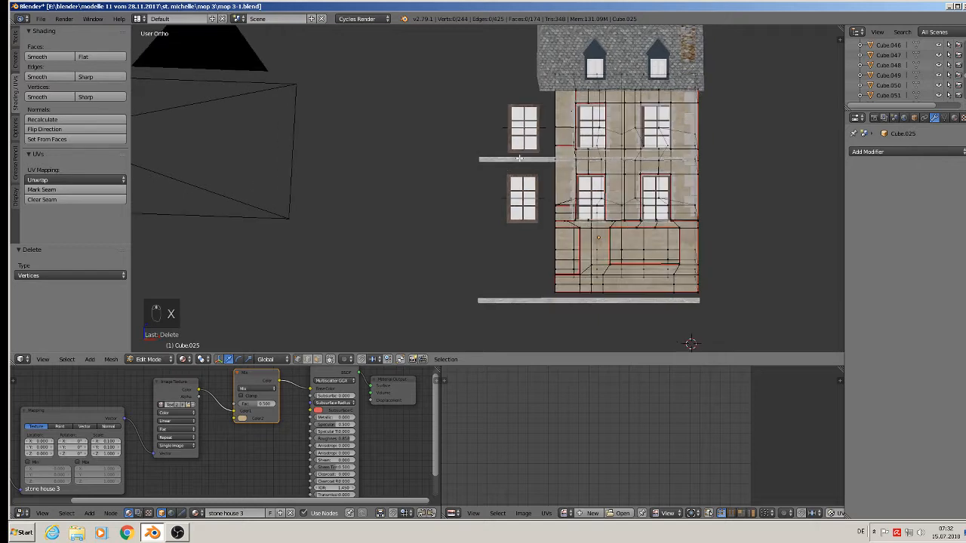
pyautogui.rightClick(528, 134)
pyautogui.press('Tab')
pyautogui.rightClick(528, 136)
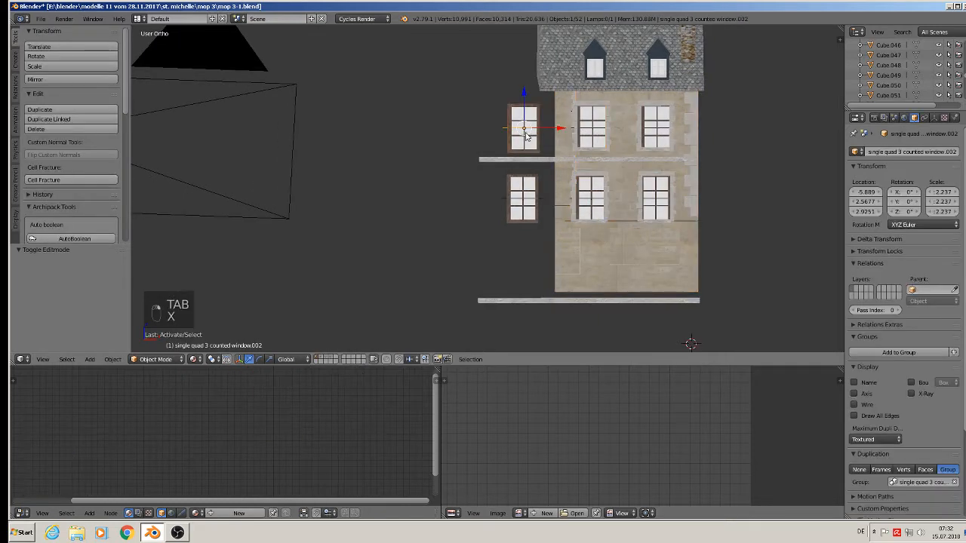
pyautogui.press('x')
pyautogui.press('Delete')
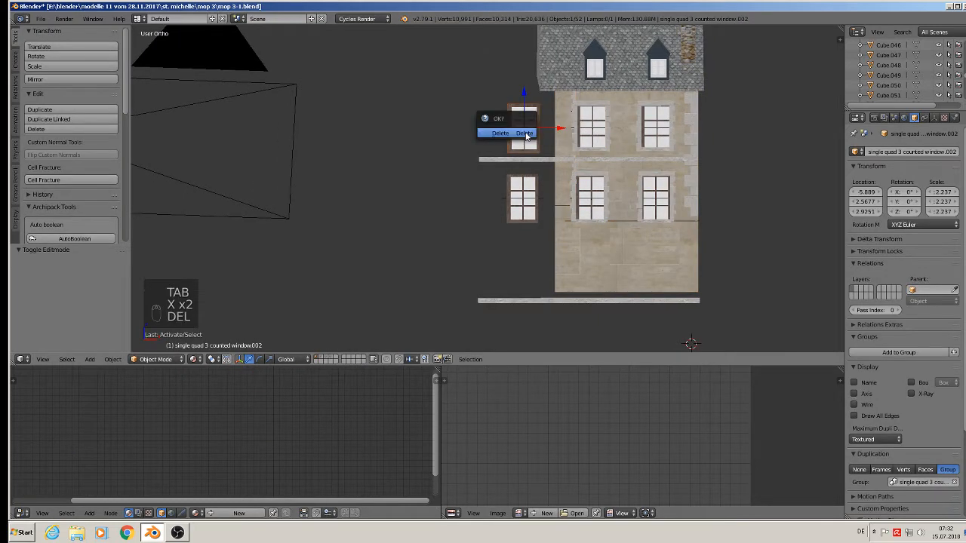
pyautogui.click(526, 138)
pyautogui.rightClick(529, 198)
pyautogui.press('Delete')
pyautogui.click(531, 192)
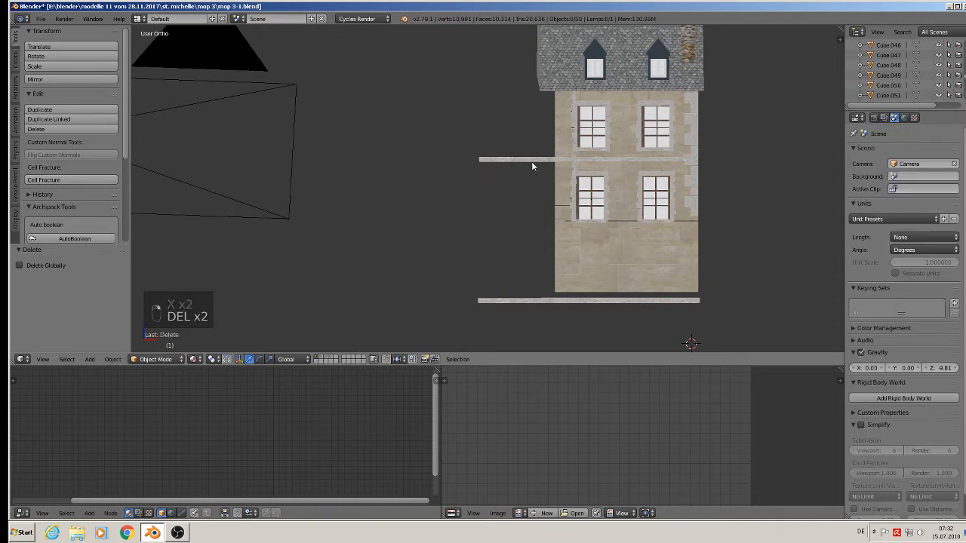
pyautogui.moveTo(531, 162); pyautogui.dragTo(571, 264, button='middle')
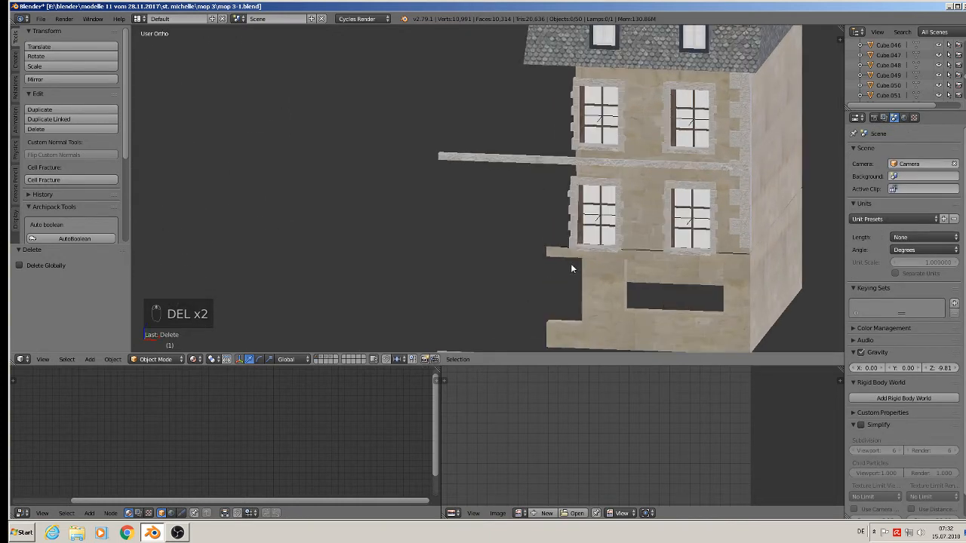
pyautogui.rightClick(570, 264)
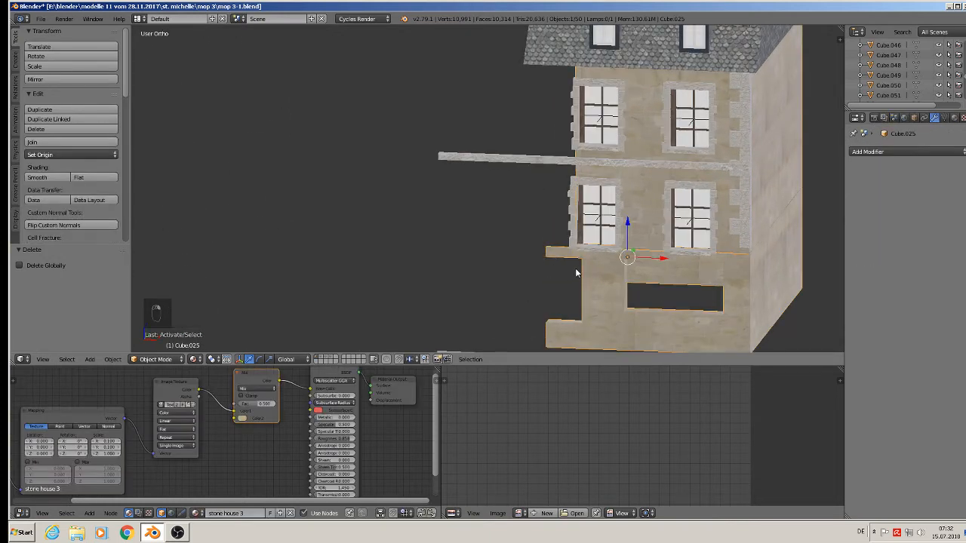
# In Cube.025's Edit Mode, delete three ledge vertices at the ground-floor corner.
pyautogui.press('Tab')
pyautogui.scroll(1, 586, 273)
pyautogui.keyDown('shift'); pyautogui.moveTo(557, 255); pyautogui.dragTo(487, 207, button='middle'); pyautogui.keyUp('shift')
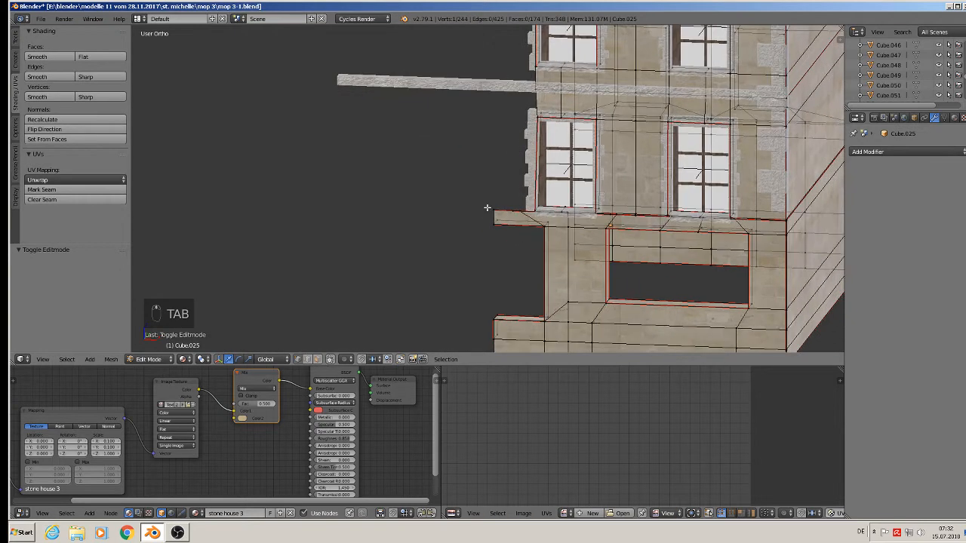
pyautogui.press('a')
pyautogui.press('a')
pyautogui.rightClick(504, 224)
pyautogui.keyDown('shift'); pyautogui.rightClick(543, 227); pyautogui.keyUp('shift')
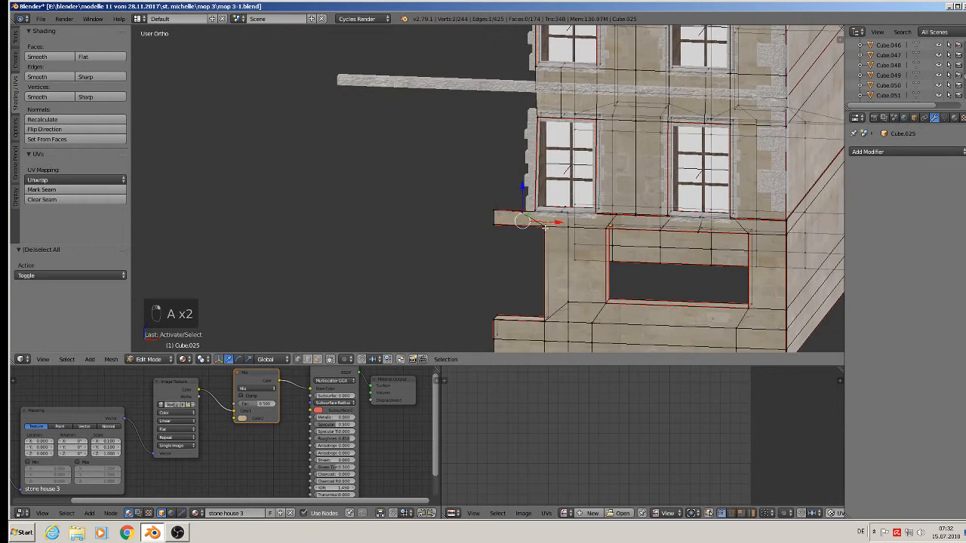
pyautogui.keyDown('shift'); pyautogui.rightClick(543, 230); pyautogui.keyUp('shift')
pyautogui.press('x')
pyautogui.click(544, 231)
# Delete the stray corner vertex and four more ledge corner vertices.
pyautogui.keyDown('shift'); pyautogui.moveTo(545, 239); pyautogui.dragTo(468, 168, button='middle'); pyautogui.keyUp('shift')
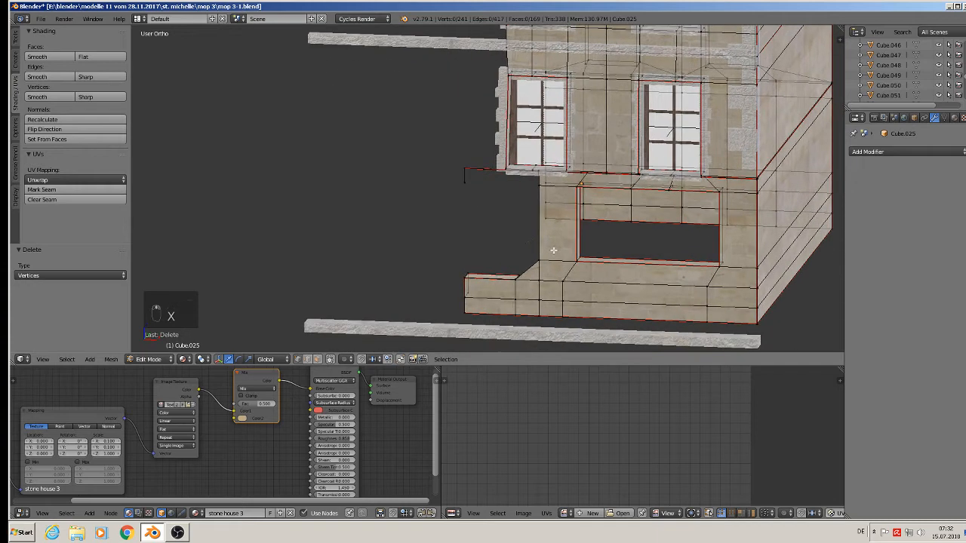
pyautogui.rightClick(465, 172)
pyautogui.press('x')
pyautogui.click(469, 195)
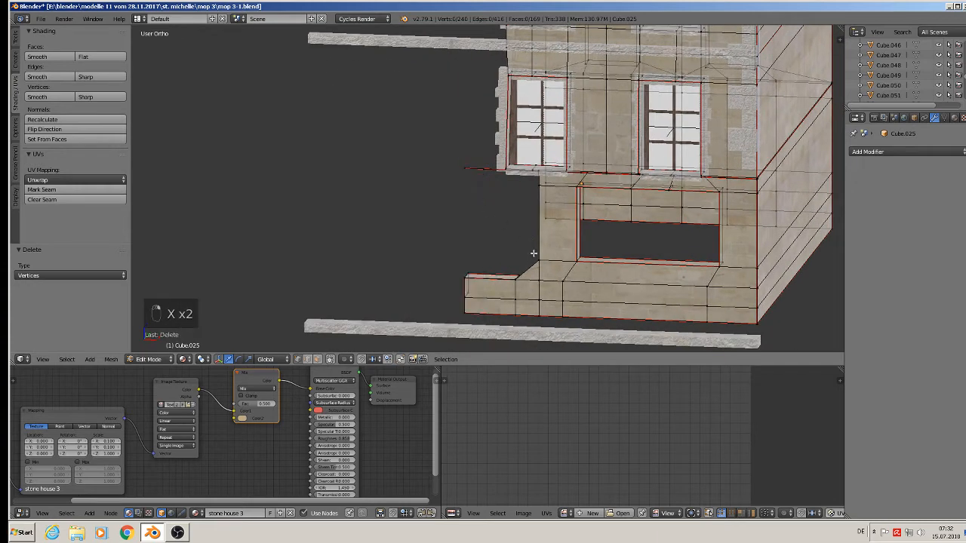
pyautogui.rightClick(539, 261)
pyautogui.moveTo(539, 261); pyautogui.dragTo(566, 277, button='middle')
pyautogui.keyDown('shift'); pyautogui.rightClick(496, 267); pyautogui.keyUp('shift')
pyautogui.keyDown('shift'); pyautogui.rightClick(462, 267); pyautogui.keyUp('shift')
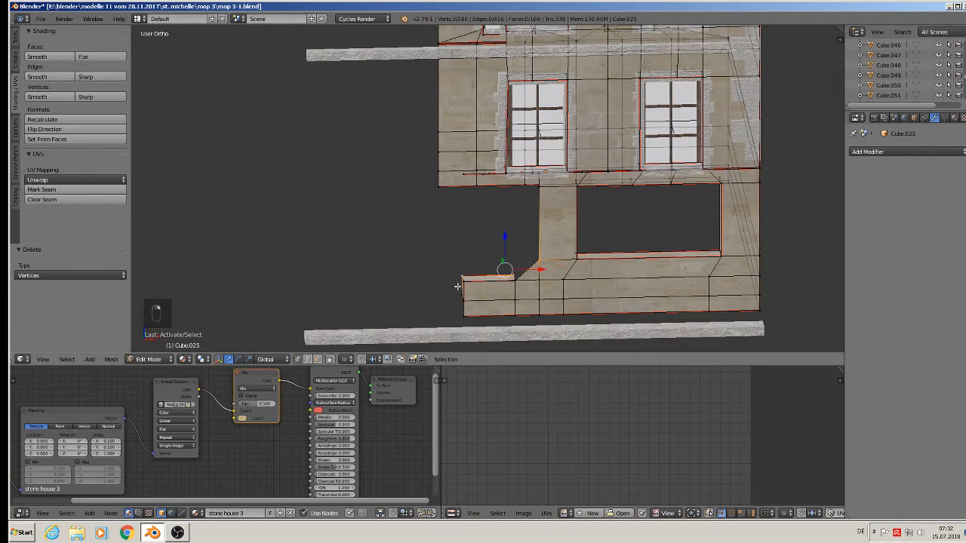
pyautogui.keyDown('shift'); pyautogui.rightClick(459, 286); pyautogui.keyUp('shift')
pyautogui.press('x')
pyautogui.click(461, 286)
# Delete another leftover corner vertex and the stray vertex below the wall.
pyautogui.moveTo(461, 286); pyautogui.dragTo(443, 271, button='middle')
pyautogui.rightClick(460, 280)
pyautogui.press('x')
pyautogui.click(461, 280)
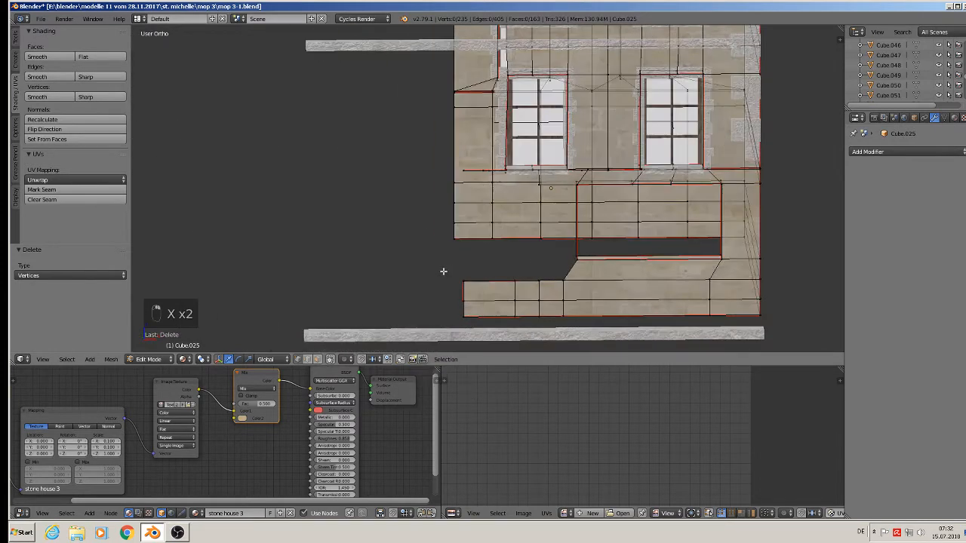
pyautogui.scroll(-2, 512, 273)
pyautogui.moveTo(521, 269); pyautogui.dragTo(545, 280, button='middle')
pyautogui.scroll(6, 518, 241)
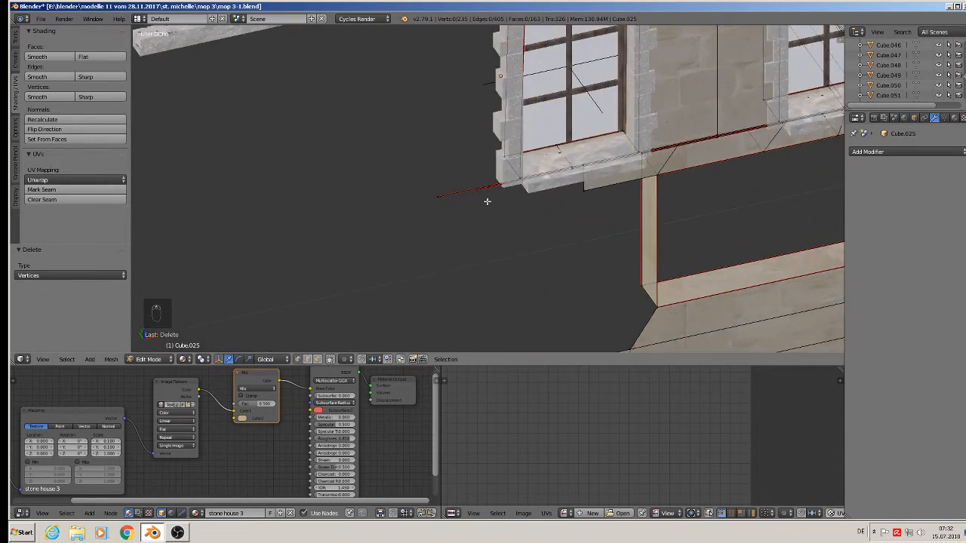
pyautogui.rightClick(477, 189)
pyautogui.press('x')
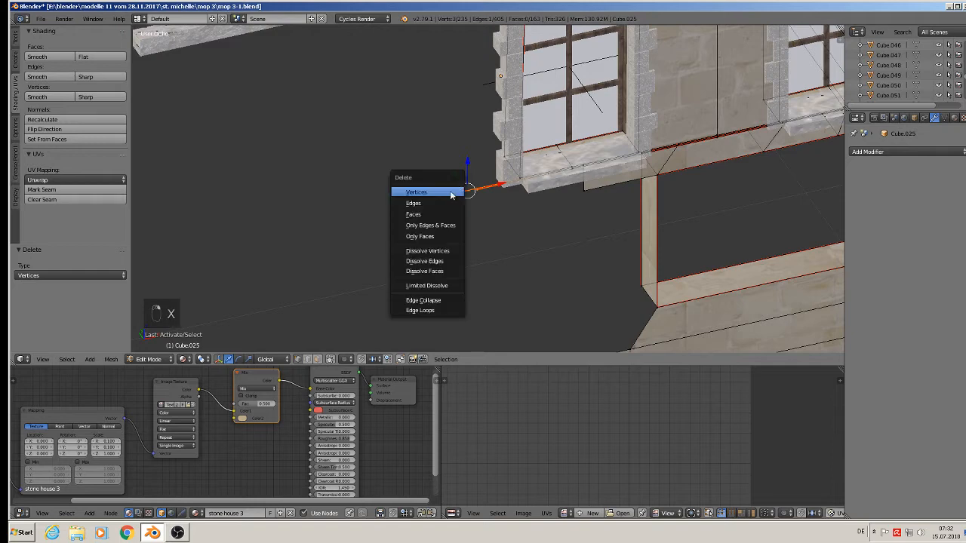
pyautogui.click(450, 196)
# Extrude the window sill strip's edge to the left, about -0.094 along X.
pyautogui.moveTo(453, 194); pyautogui.dragTo(524, 251, button='middle')
pyautogui.scroll(-2, 473, 186)
pyautogui.scroll(-2, 508, 228)
pyautogui.scroll(2, 511, 232)
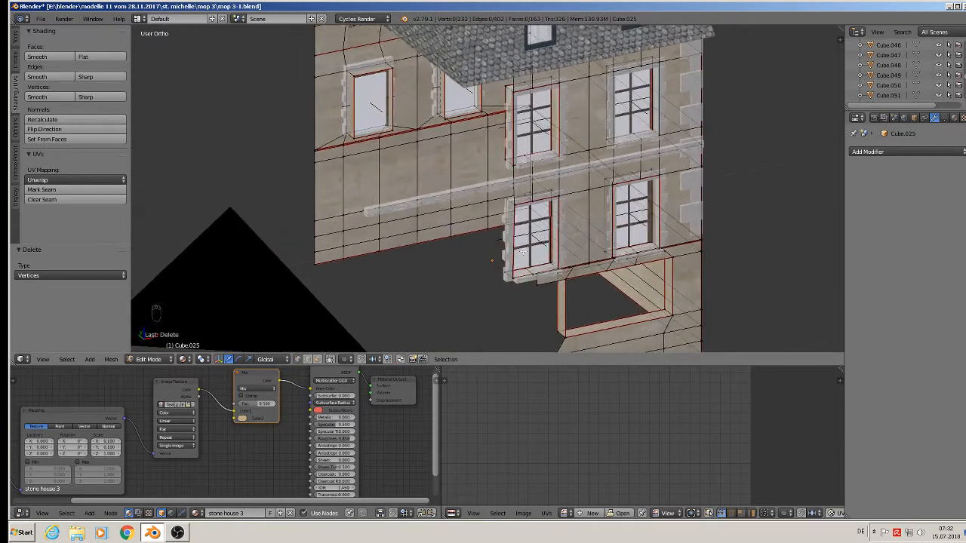
pyautogui.scroll(7, 516, 276)
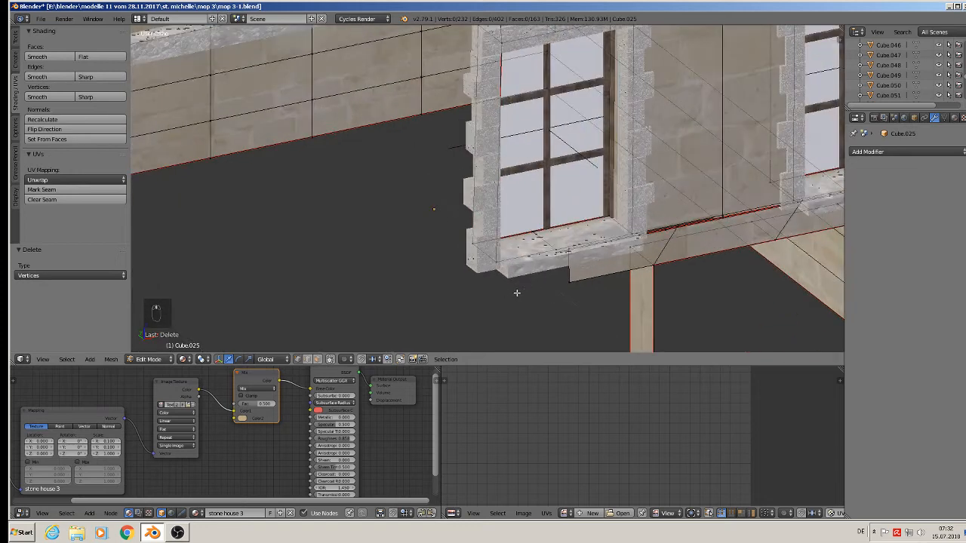
pyautogui.moveTo(538, 282); pyautogui.dragTo(556, 259, button='middle')
pyautogui.rightClick(596, 216)
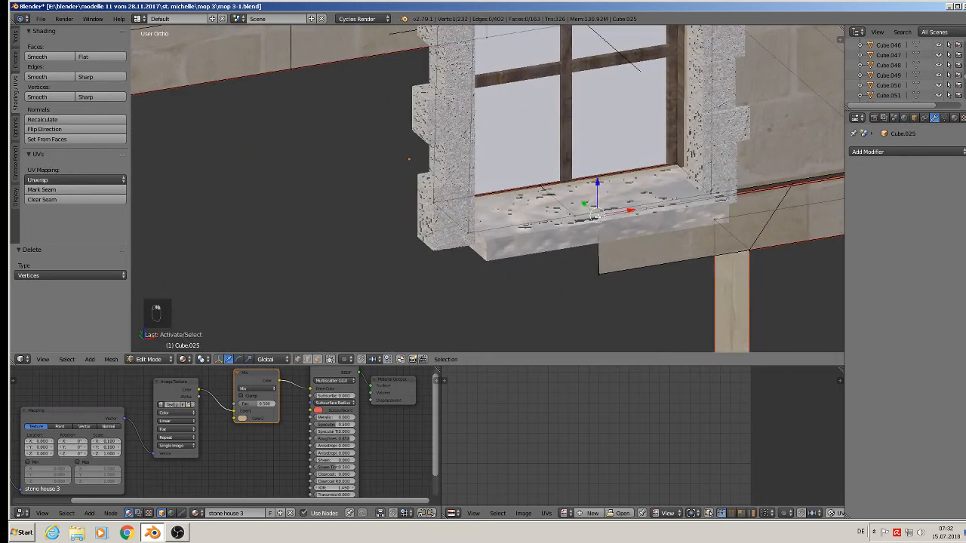
pyautogui.keyDown('shift'); pyautogui.rightClick(599, 268); pyautogui.keyUp('shift')
pyautogui.press('e')
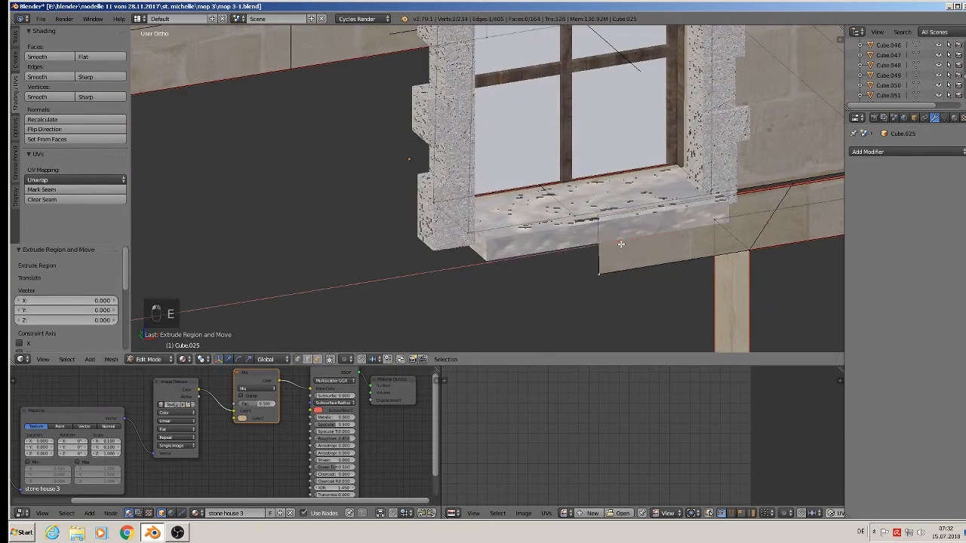
pyautogui.click(436, 270)
# Box-select the whole bottom wall strip for deletion.
pyautogui.moveTo(436, 270); pyautogui.dragTo(419, 247, button='middle')
pyautogui.scroll(-5, 427, 275)
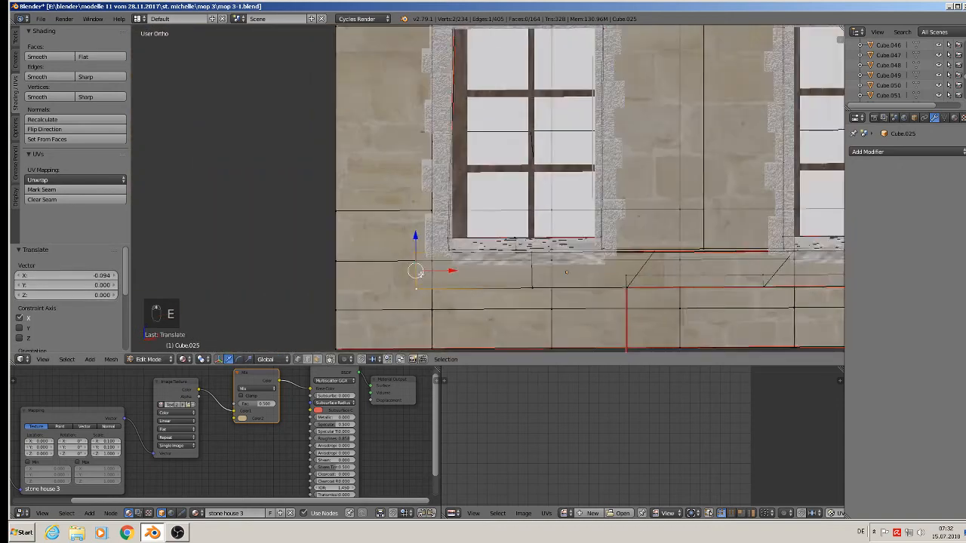
pyautogui.keyDown('shift'); pyautogui.moveTo(434, 289); pyautogui.dragTo(470, 218, button='middle'); pyautogui.keyUp('shift')
pyautogui.scroll(-2, 445, 236)
pyautogui.scroll(2, 459, 225)
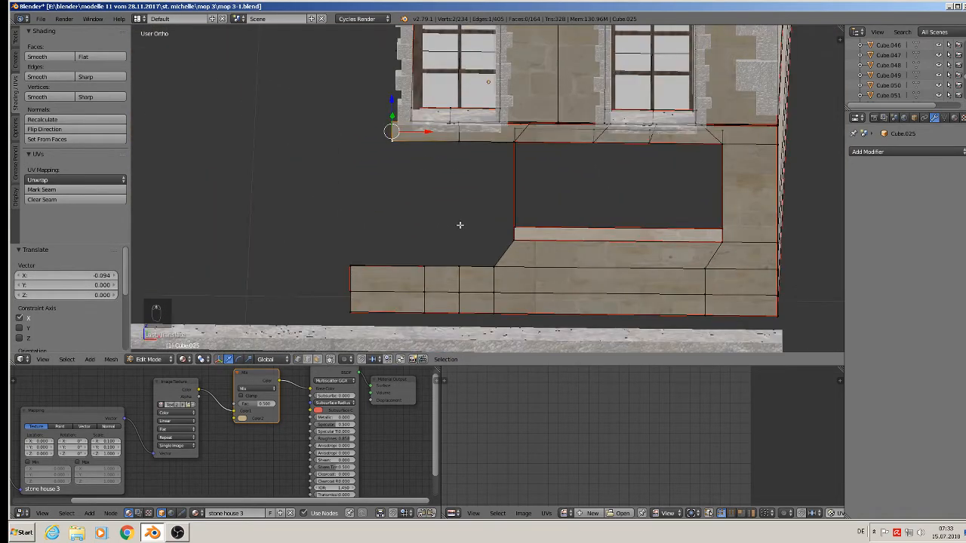
pyautogui.moveTo(467, 289); pyautogui.dragTo(479, 276, button='middle')
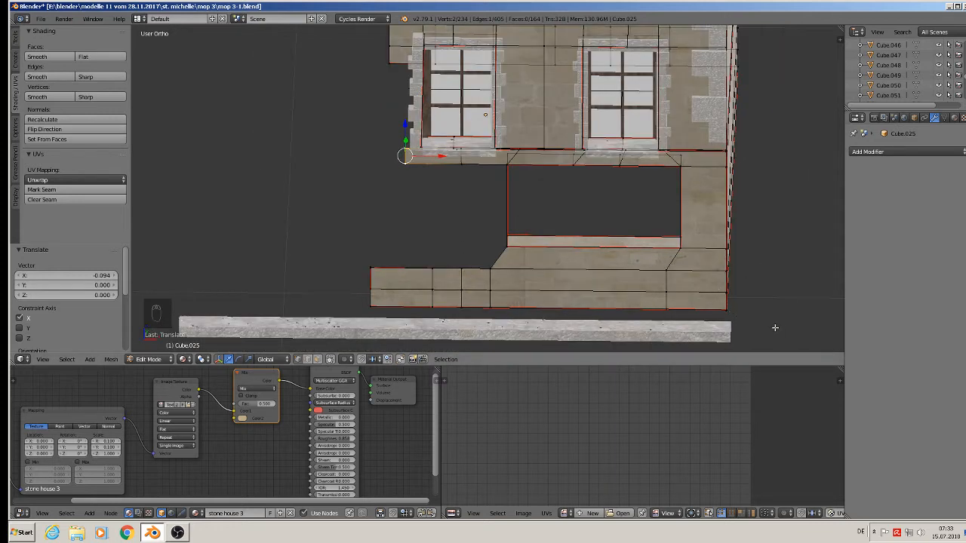
pyautogui.press('b')
pyautogui.moveTo(776, 329); pyautogui.dragTo(319, 259)
pyautogui.press('x')
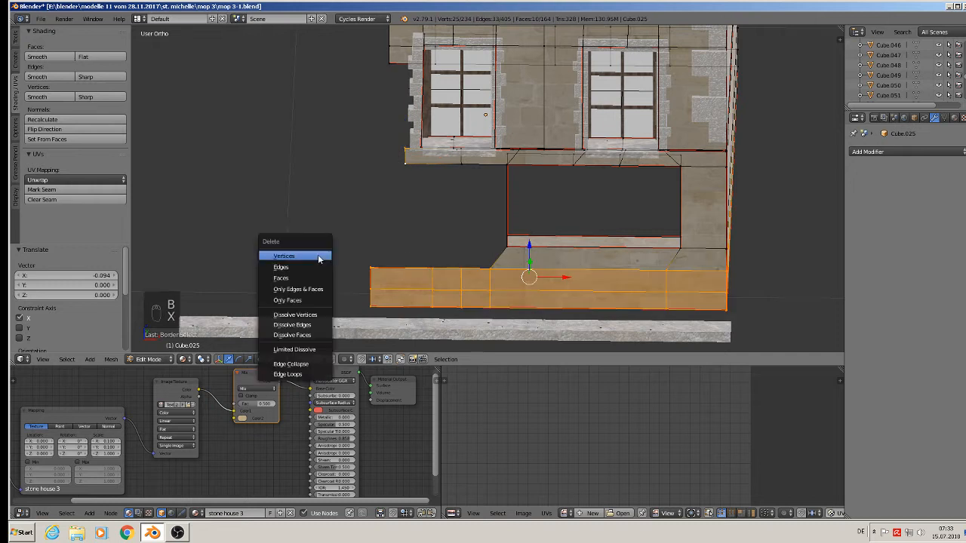
# Deselect the corner vertices and delete the bottom wall strip's vertices.
pyautogui.press('c')
pyautogui.middleClick(405, 157)
pyautogui.rightClick(408, 171)
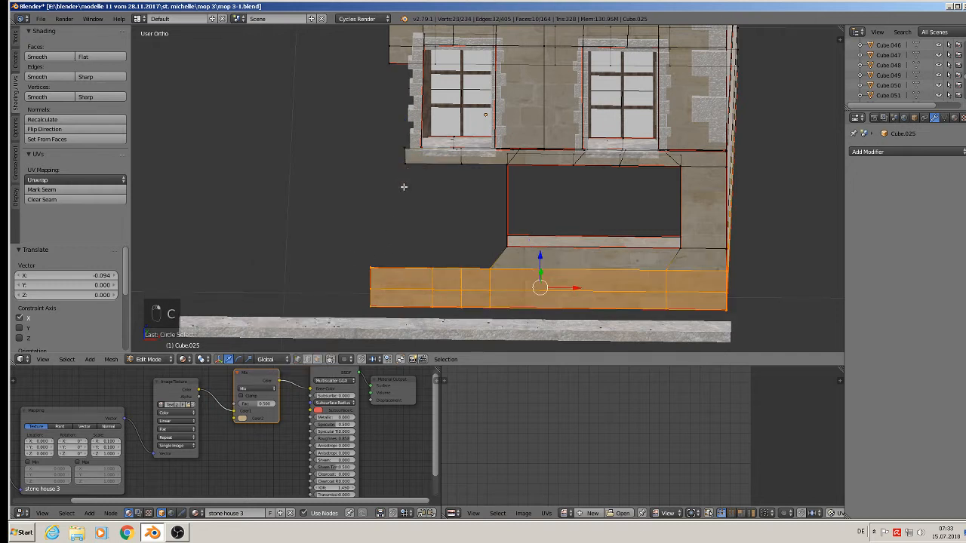
pyautogui.press('x')
pyautogui.click(404, 189)
# In edge mode, delete the two edges of the ground-floor opening's lower bar.
pyautogui.moveTo(569, 263); pyautogui.dragTo(610, 258, button='middle')
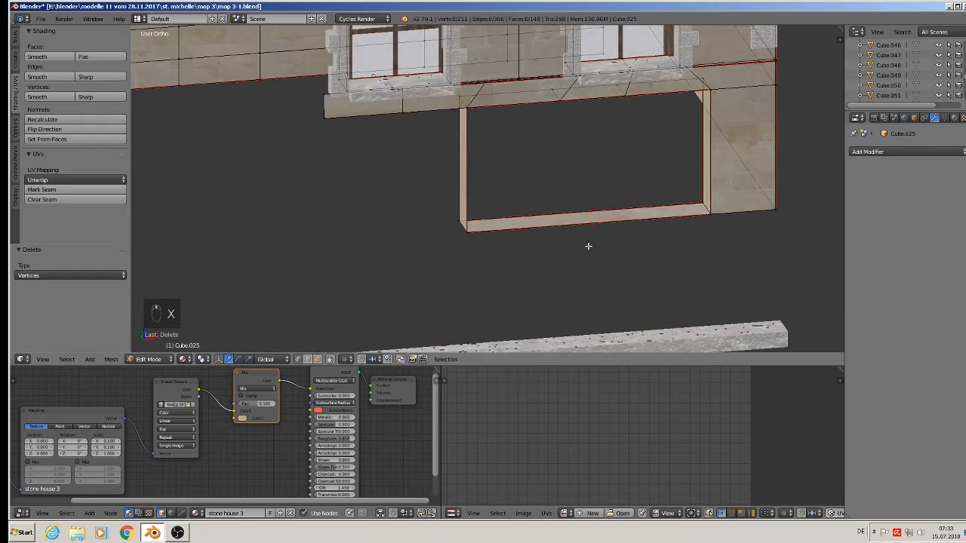
pyautogui.click(308, 360)
pyautogui.rightClick(560, 230)
pyautogui.keyDown('shift'); pyautogui.rightClick(562, 205); pyautogui.keyUp('shift')
pyautogui.press('x')
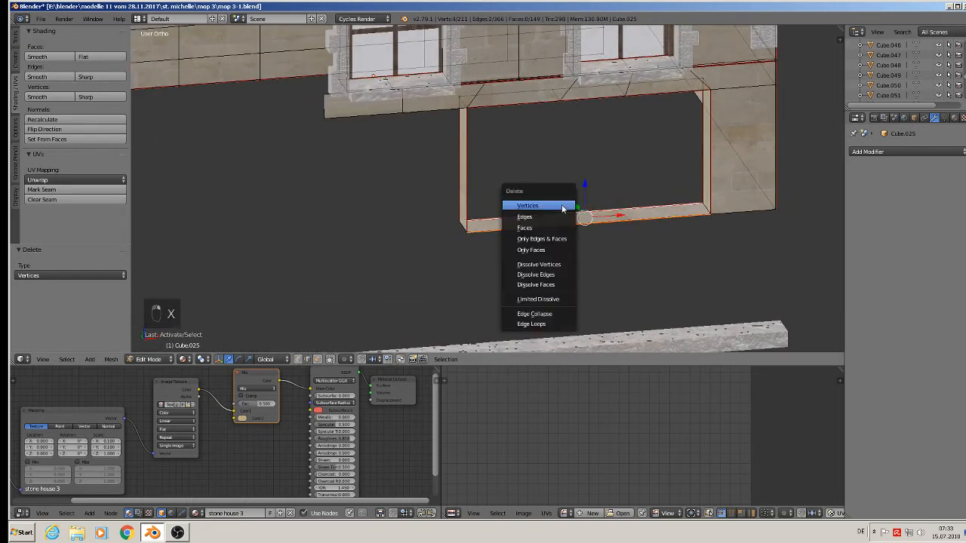
pyautogui.click(556, 220)
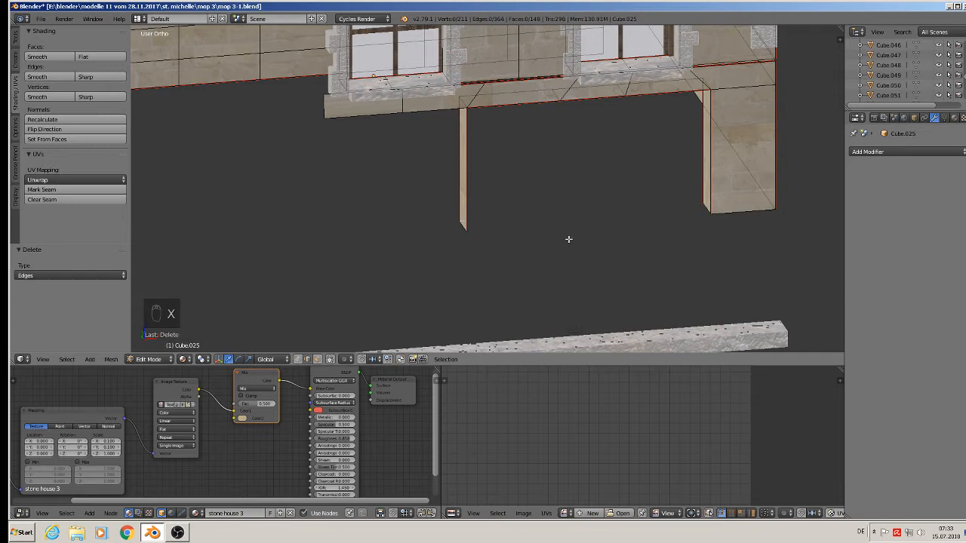
# Select the left post's edges and split them off the wall.
pyautogui.scroll(-3, 568, 239)
pyautogui.scroll(1, 568, 239)
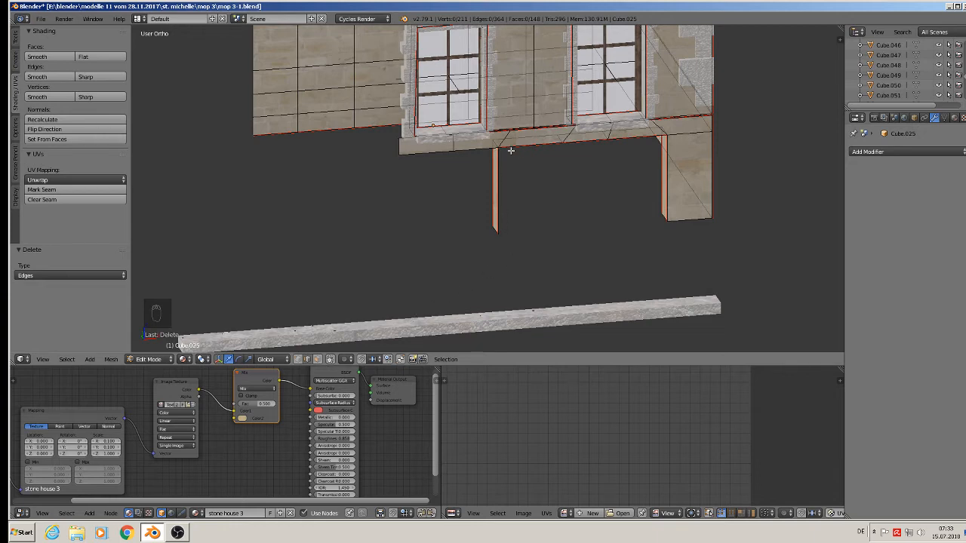
pyautogui.moveTo(514, 196); pyautogui.dragTo(536, 190, button='middle')
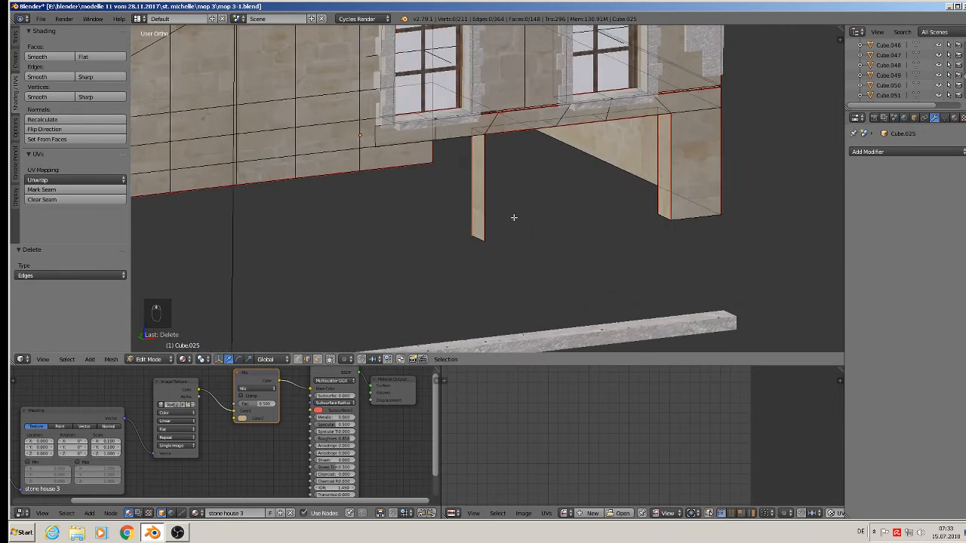
pyautogui.rightClick(480, 214)
pyautogui.keyDown('shift'); pyautogui.rightClick(468, 198); pyautogui.keyUp('shift')
pyautogui.keyDown('shift'); pyautogui.rightClick(473, 243); pyautogui.keyUp('shift')
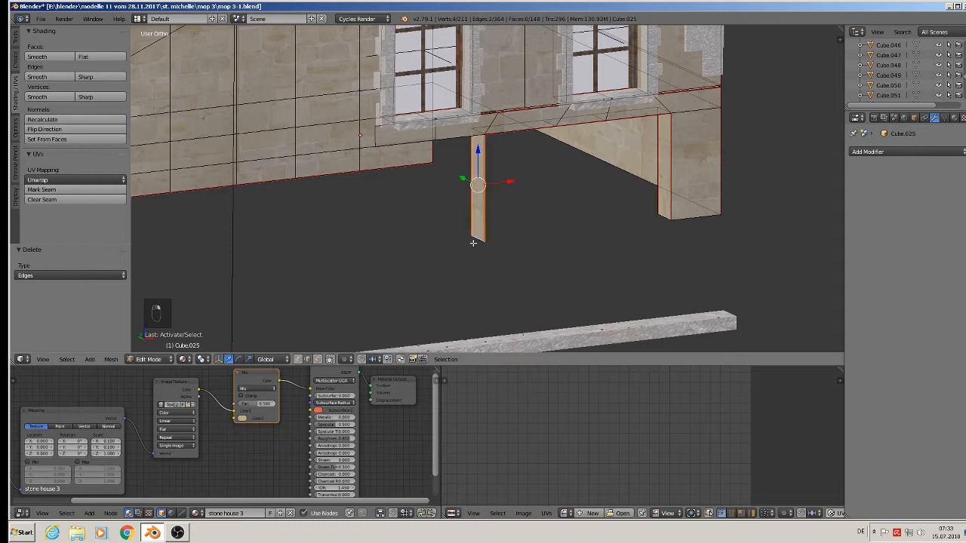
pyautogui.press('y')
# Delete the detached post's edges, leaving only the right corner pillar.
pyautogui.rightClick(474, 242)
pyautogui.keyDown('shift'); pyautogui.rightClick(471, 222); pyautogui.keyUp('shift')
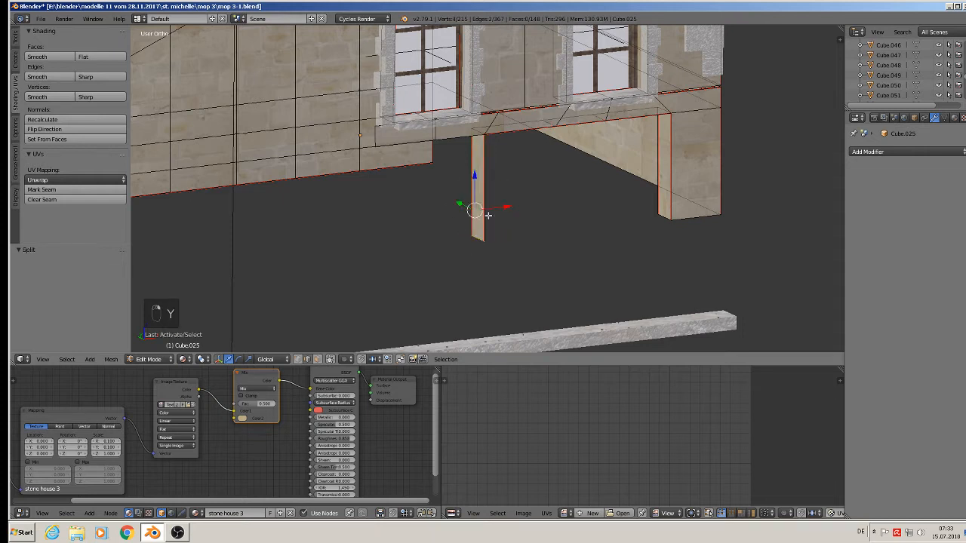
pyautogui.keyDown('shift'); pyautogui.rightClick(489, 215); pyautogui.keyUp('shift')
pyautogui.press('x')
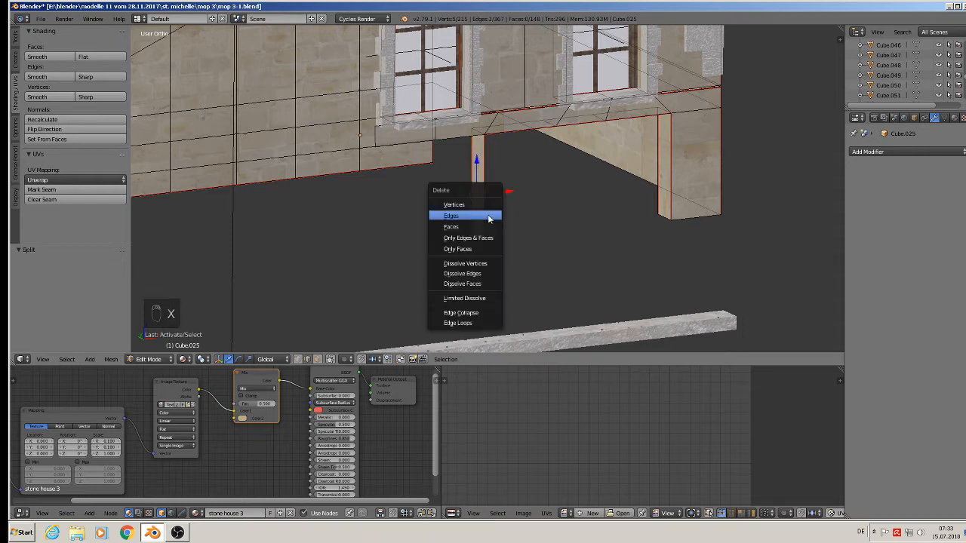
pyautogui.click(488, 216)
pyautogui.rightClick(484, 213)
pyautogui.keyDown('shift'); pyautogui.rightClick(471, 208); pyautogui.keyUp('shift')
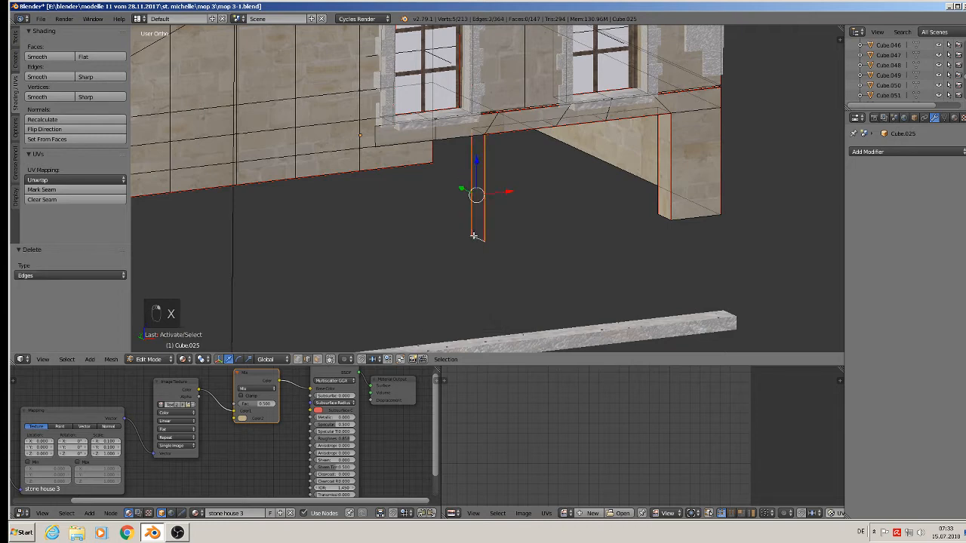
pyautogui.press('x')
pyautogui.click(478, 235)
# Leave the wall mesh and start editing the lower stone beam's mesh.
pyautogui.scroll(-3, 480, 238)
pyautogui.moveTo(480, 239); pyautogui.dragTo(455, 261, button='middle')
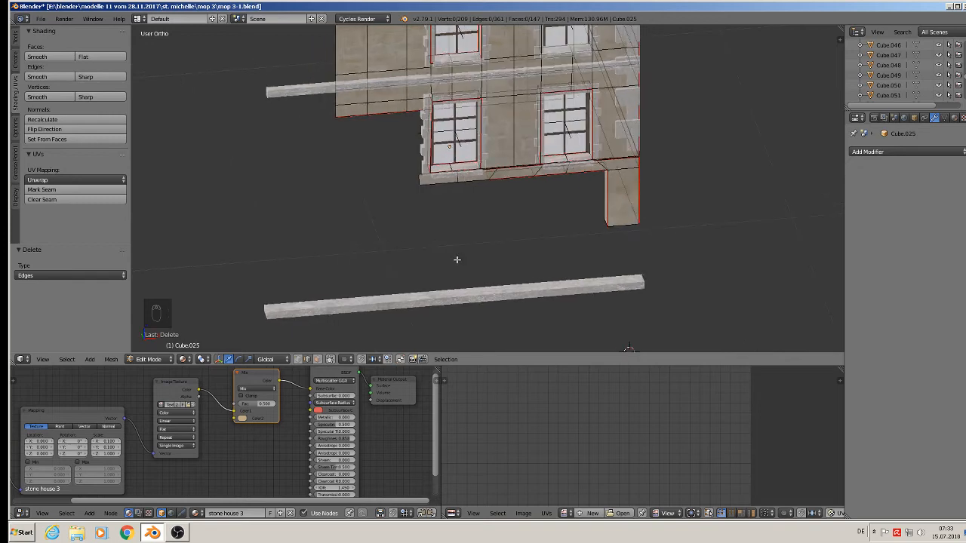
pyautogui.press('Tab')
pyautogui.rightClick(454, 306)
pyautogui.press('Tab')
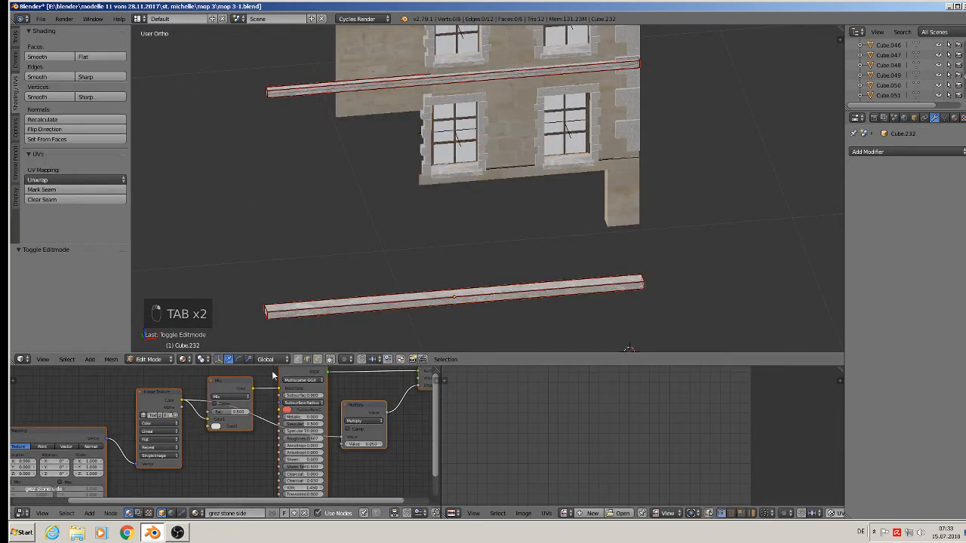
# Move the beam's left end face along X by 0.229 and 0.067 to the facade edge.
pyautogui.rightClick(260, 312)
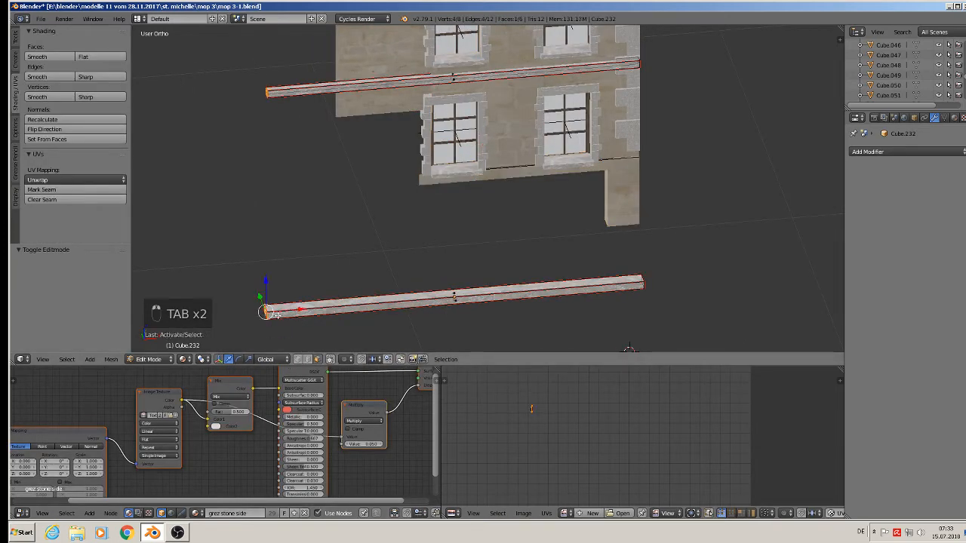
pyautogui.press('g')
pyautogui.press('x')
pyautogui.click(379, 299)
pyautogui.press('KP_1')
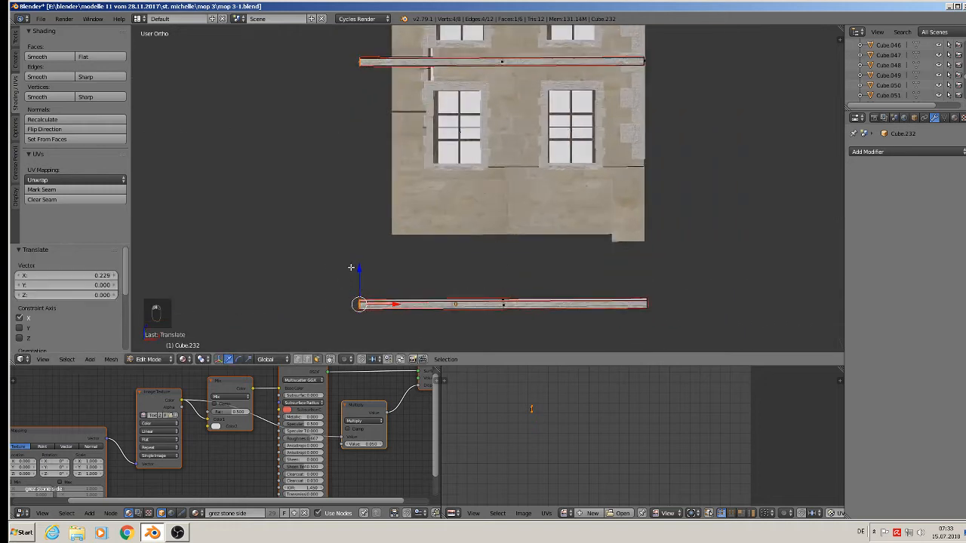
pyautogui.moveTo(405, 305); pyautogui.dragTo(417, 307)
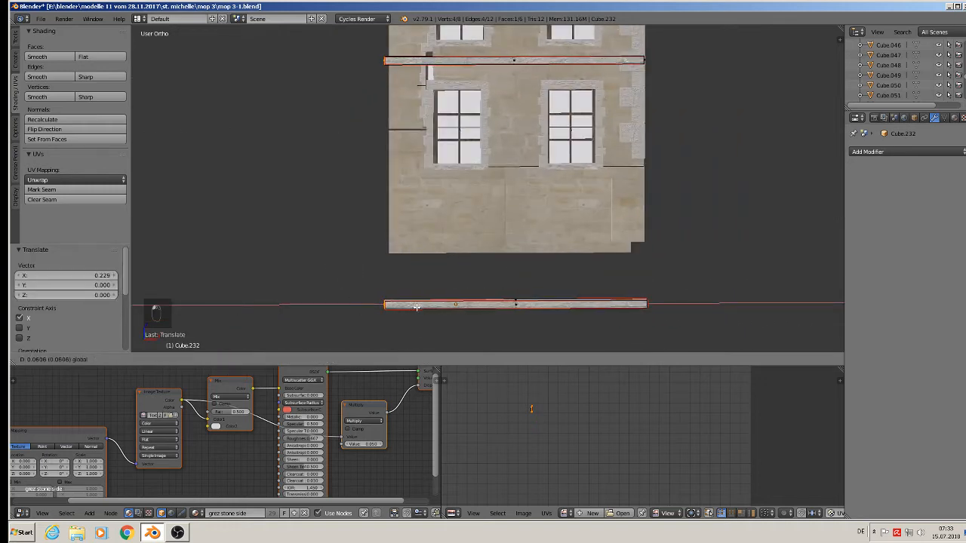
pyautogui.click(418, 306)
pyautogui.moveTo(418, 306); pyautogui.dragTo(444, 260, button='middle')
# Narrow the roof along X and flatten it to 0.653 height.
pyautogui.press('Tab')
pyautogui.rightClick(551, 132)
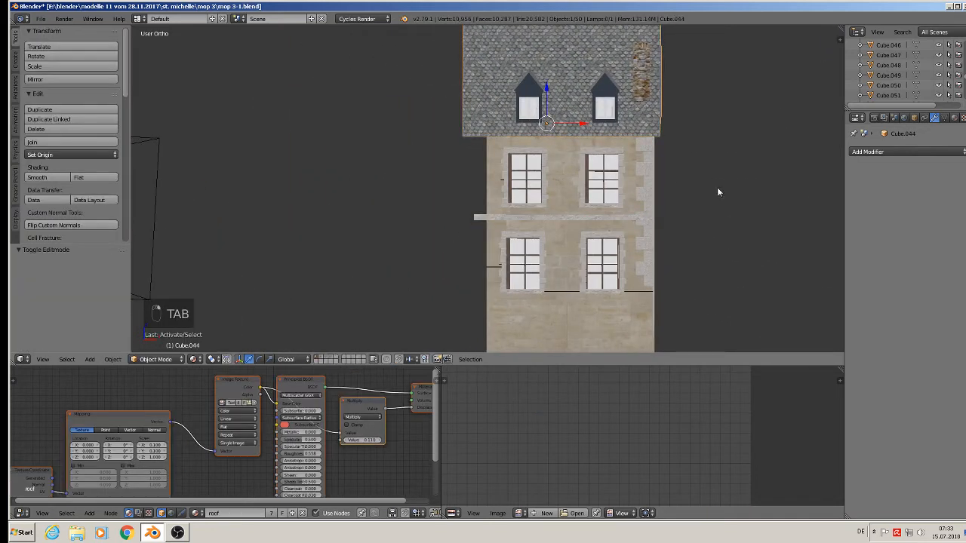
pyautogui.press('s')
pyautogui.press('x')
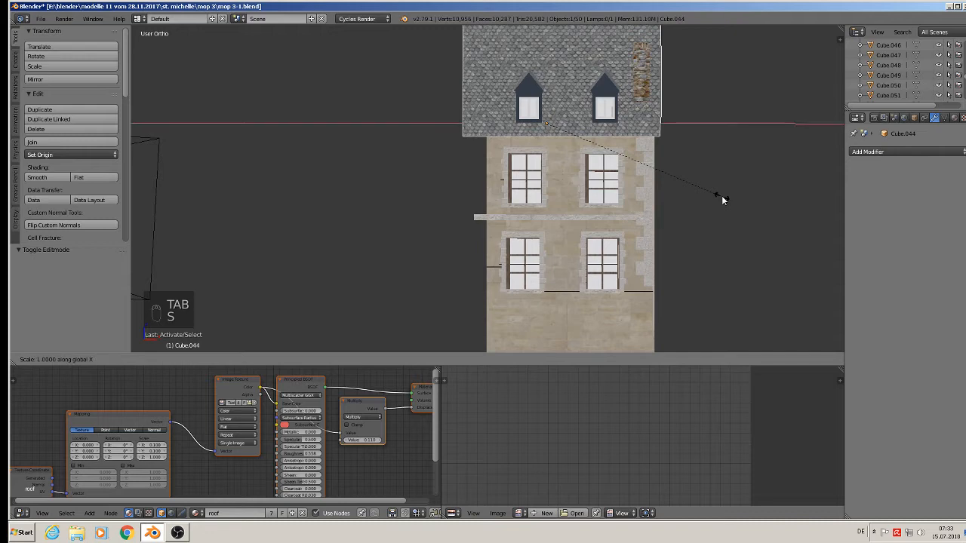
pyautogui.click(699, 190)
pyautogui.moveTo(579, 128); pyautogui.dragTo(584, 128)
pyautogui.moveTo(670, 212); pyautogui.dragTo(547, 256, button='middle')
pyautogui.press('s')
pyautogui.press('z')
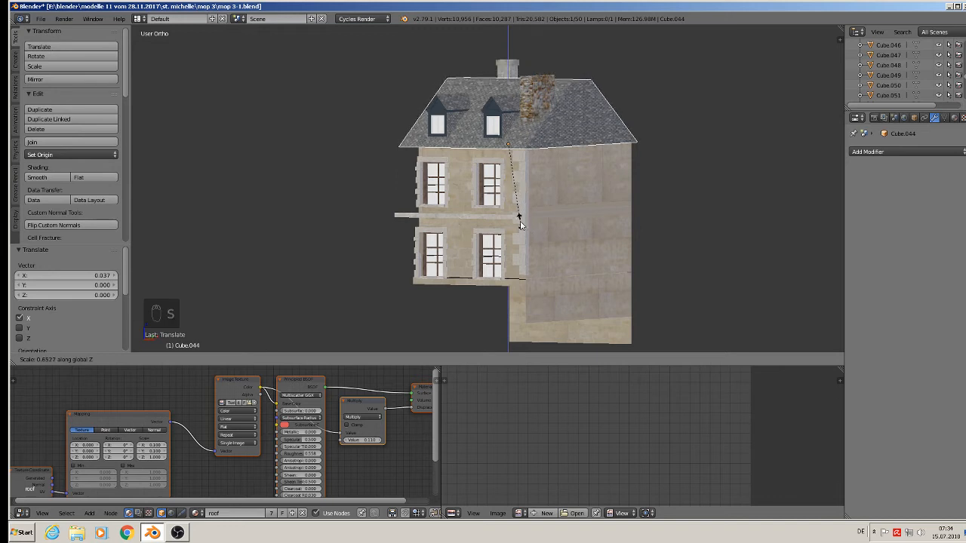
pyautogui.click(519, 220)
pyautogui.moveTo(519, 222); pyautogui.dragTo(523, 202, button='middle')
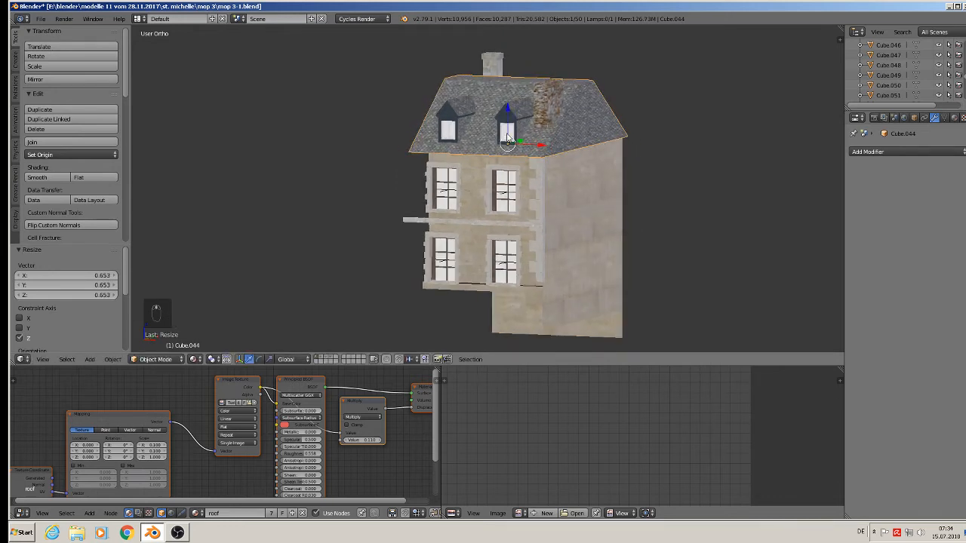
# Reposition the chimney along Y, raise it vertically, and shift it sideways.
pyautogui.rightClick(541, 94)
pyautogui.press('g')
pyautogui.press('y')
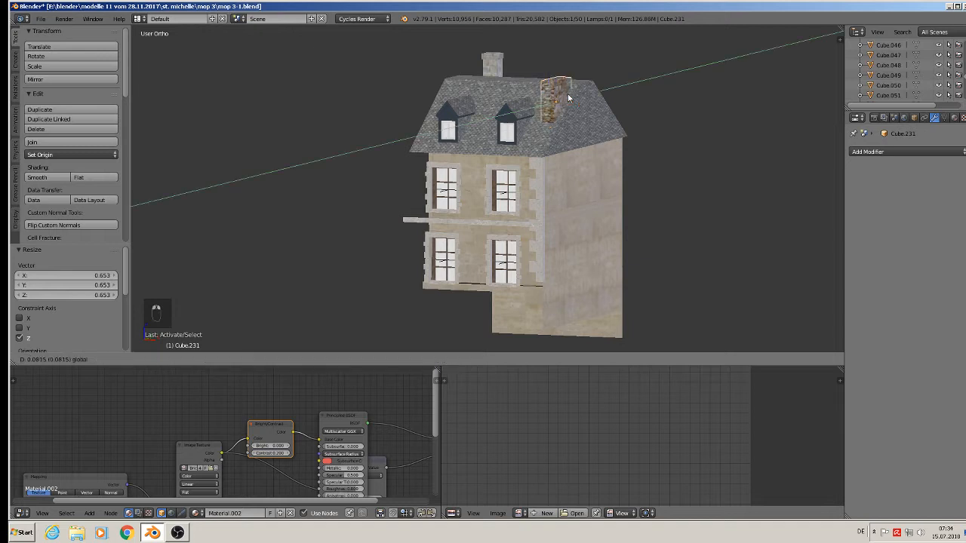
pyautogui.click(587, 83)
pyautogui.press('g')
pyautogui.press('z')
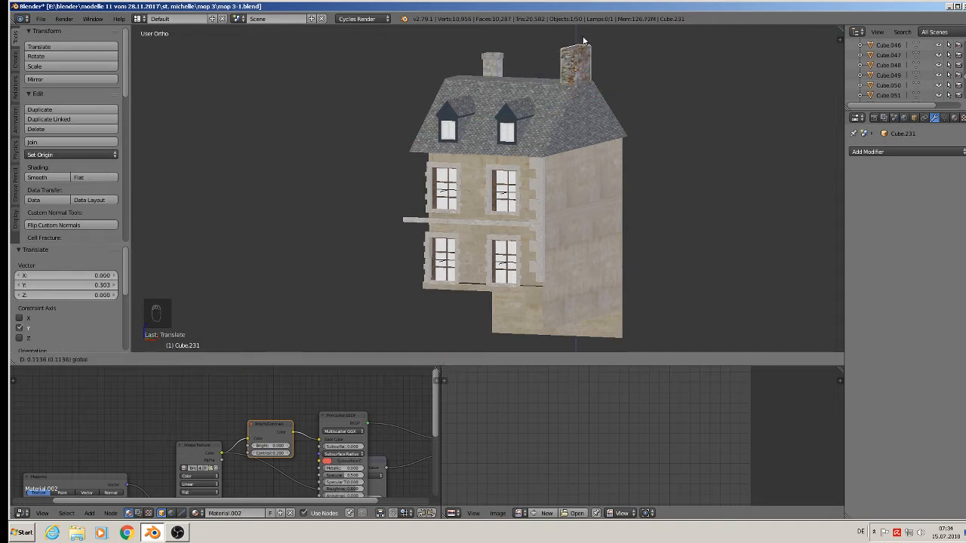
pyautogui.click(592, 59)
pyautogui.moveTo(592, 59); pyautogui.dragTo(600, 79, button='middle')
pyautogui.press('g')
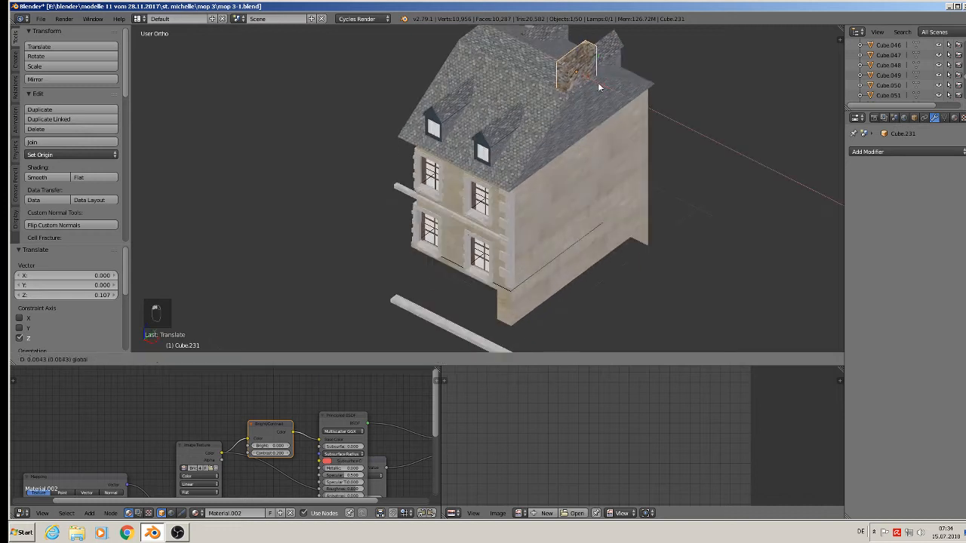
pyautogui.click(601, 88)
# Duplicate the chimney with Shift+D and slide the copy to the other roof side.
pyautogui.hotkey('shift', 'd')
pyautogui.rightClick(601, 89)
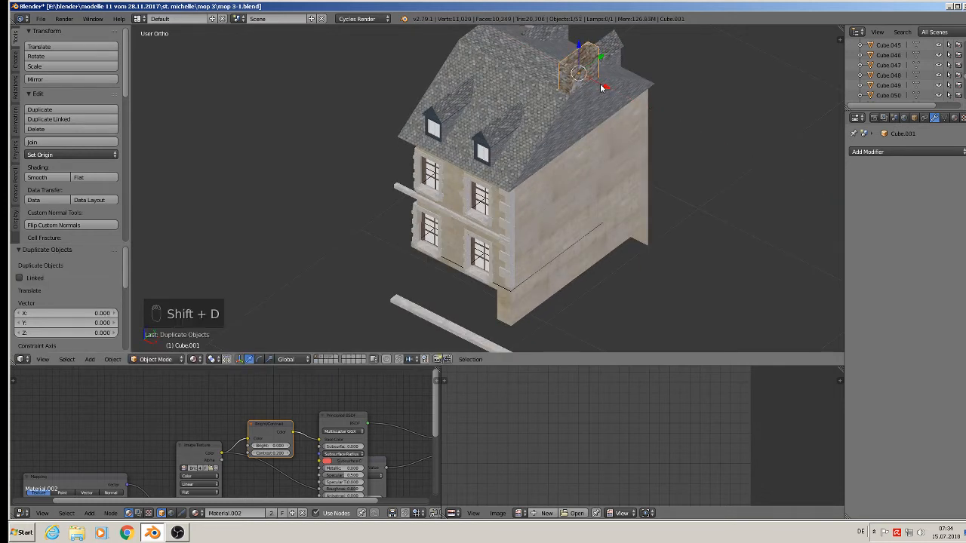
pyautogui.keyDown('shift'); pyautogui.moveTo(600, 92); pyautogui.dragTo(604, 116, button='middle'); pyautogui.keyUp('shift')
pyautogui.moveTo(601, 107); pyautogui.dragTo(501, 65)
# Delete the rear chimney object Circle.001.
pyautogui.rightClick(537, 37)
pyautogui.press('x')
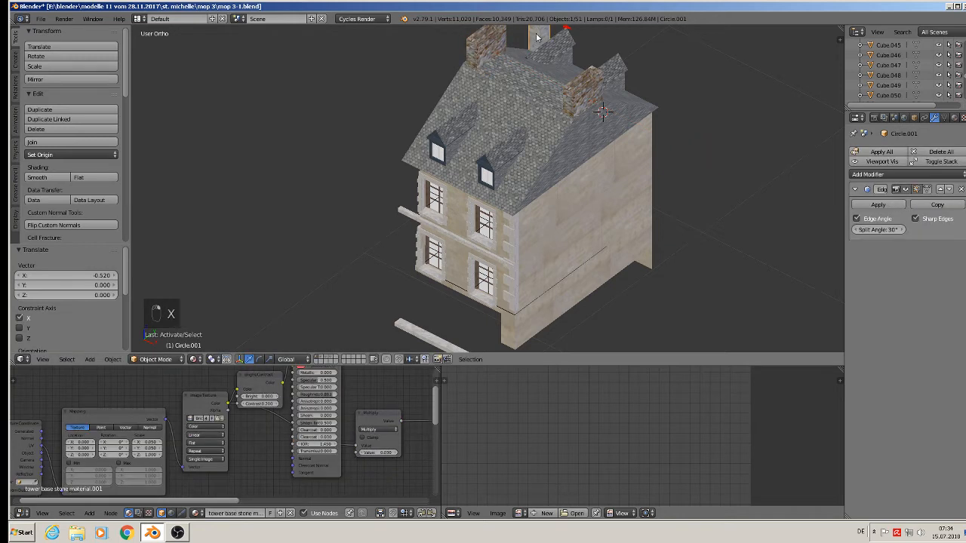
pyautogui.press('x')
pyautogui.press('Delete')
pyautogui.click(538, 38)
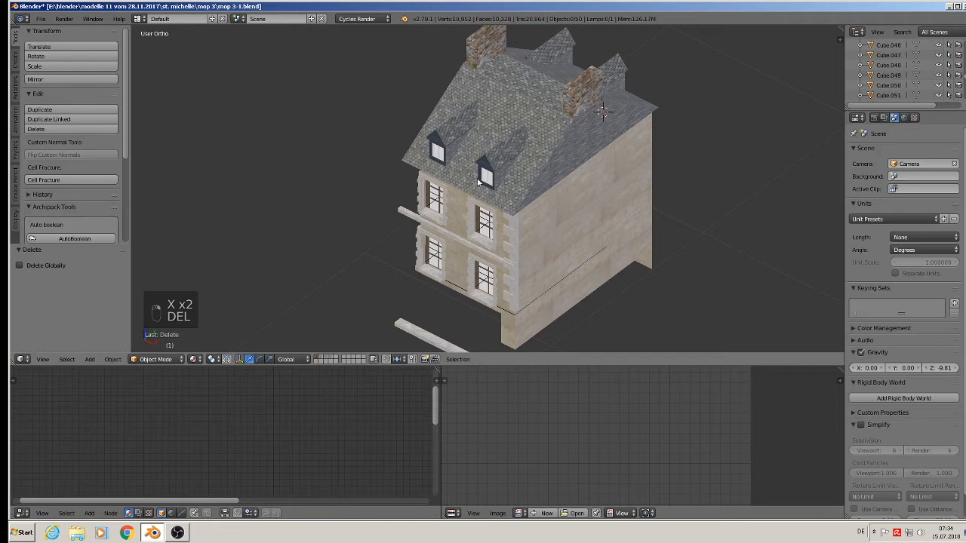
pyautogui.moveTo(479, 183); pyautogui.dragTo(516, 157, button='middle')
pyautogui.scroll(-2, 516, 210)
pyautogui.scroll(1, 516, 211)
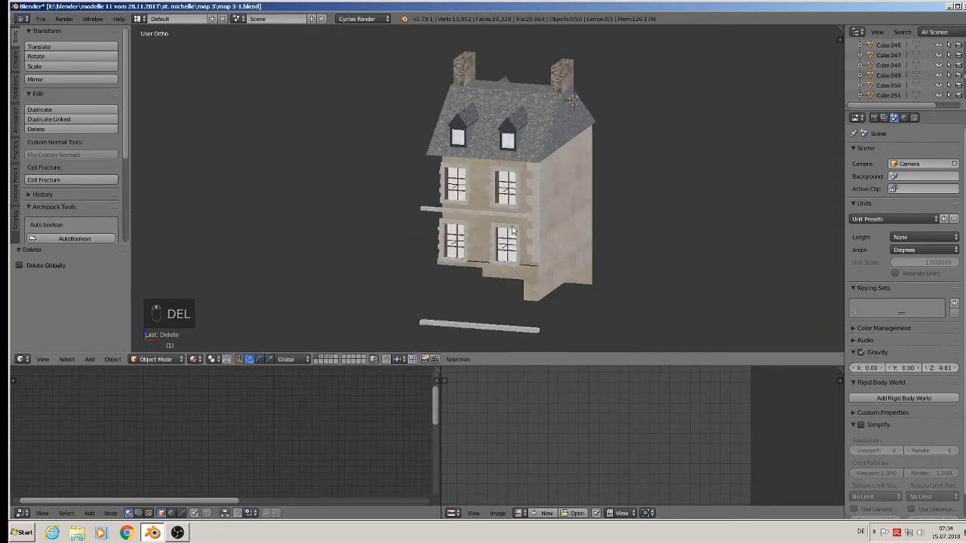
pyautogui.moveTo(513, 231); pyautogui.dragTo(539, 208, button='middle')
pyautogui.keyDown('shift'); pyautogui.moveTo(582, 332); pyautogui.dragTo(574, 235, button='middle'); pyautogui.keyUp('shift')
# Delete the bottom row of vertices from the Cube.025 front wall.
pyautogui.rightClick(553, 201)
pyautogui.press('Tab')
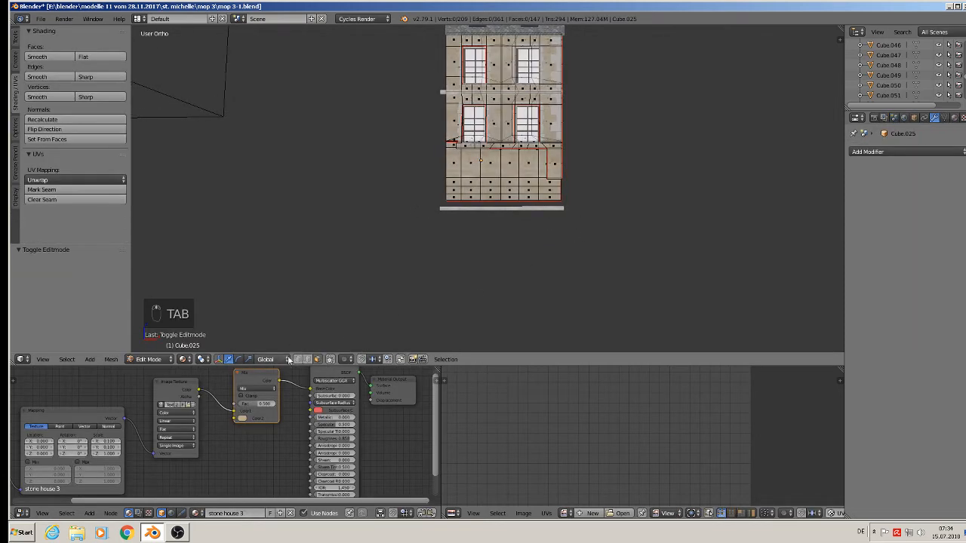
pyautogui.click(308, 359)
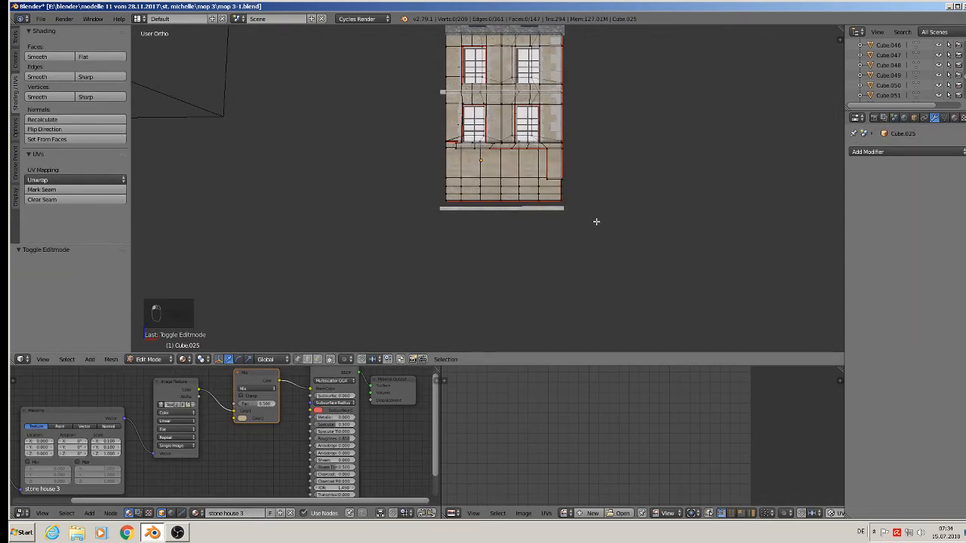
pyautogui.press('b')
pyautogui.moveTo(594, 221); pyautogui.dragTo(431, 183)
pyautogui.press('x')
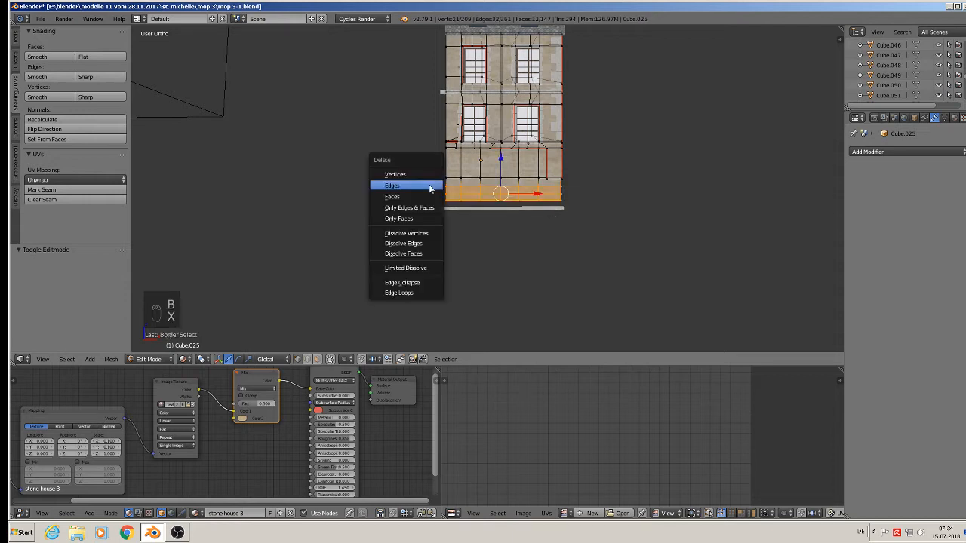
pyautogui.click(431, 175)
# Lower the wall's new bottom edge loop along Z.
pyautogui.keyDown('alt'); pyautogui.rightClick(512, 177); pyautogui.keyUp('alt')
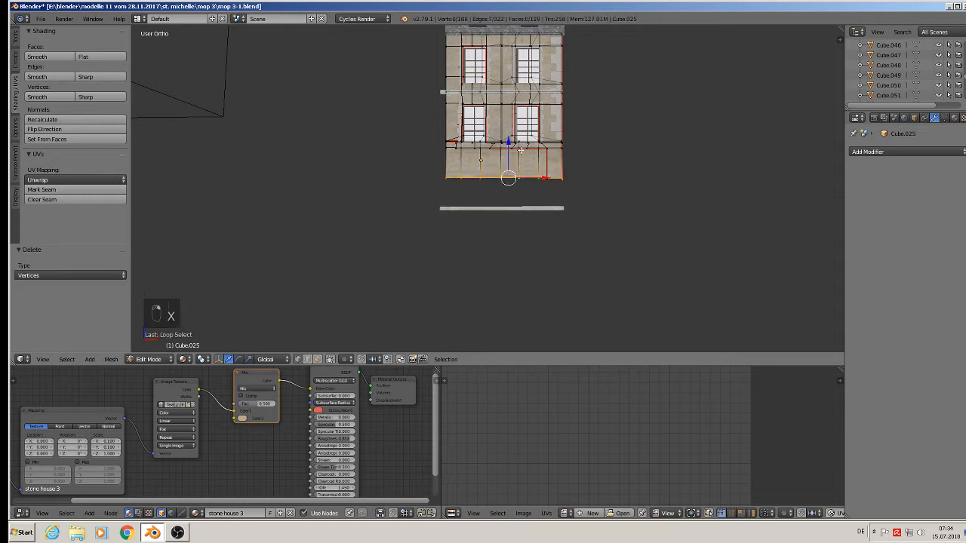
pyautogui.press('g')
pyautogui.press('z')
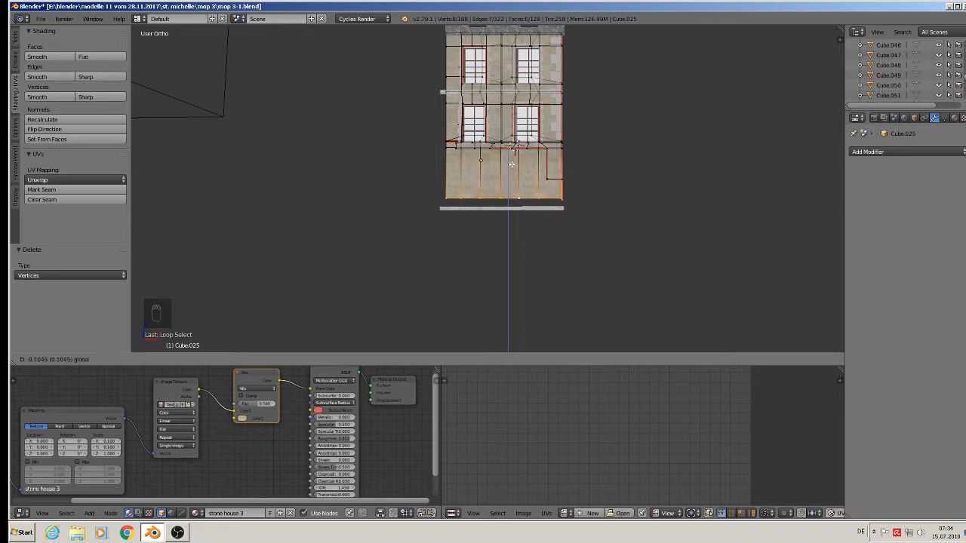
pyautogui.moveTo(512, 164); pyautogui.dragTo(512, 164)
pyautogui.press('Tab')
pyautogui.moveTo(571, 195); pyautogui.dragTo(562, 210, button='middle')
pyautogui.scroll(3, 562, 200)
# Extrude the right corner's bottom edge 0.103 downward.
pyautogui.press('Tab')
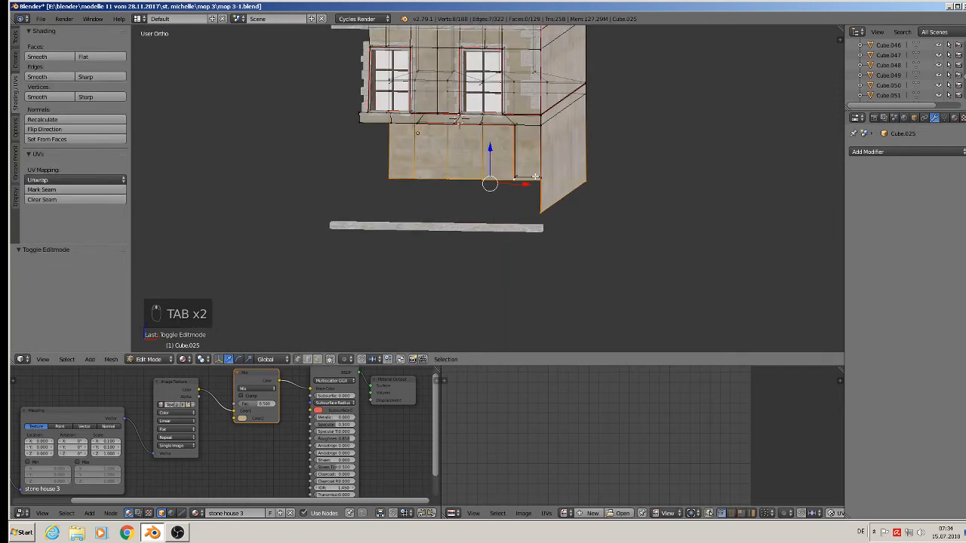
pyautogui.moveTo(535, 177); pyautogui.dragTo(531, 184, button='middle')
pyautogui.rightClick(548, 176)
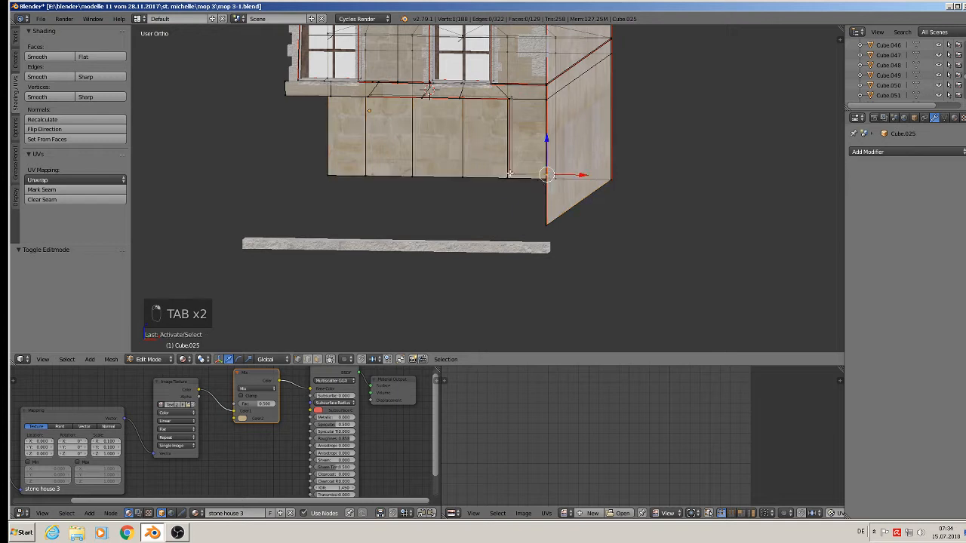
pyautogui.keyDown('shift'); pyautogui.rightClick(510, 174); pyautogui.keyUp('shift')
pyautogui.press('e')
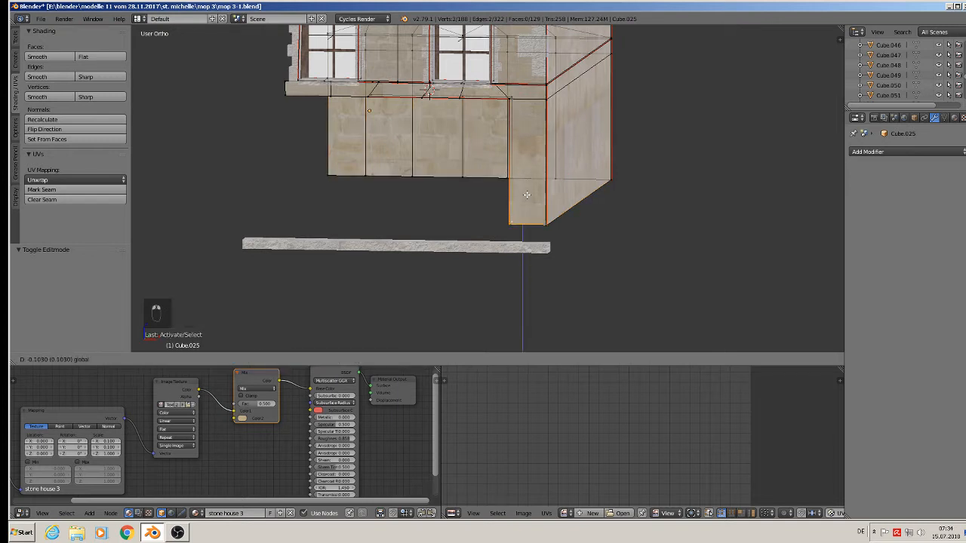
pyautogui.click(528, 196)
pyautogui.moveTo(465, 188); pyautogui.dragTo(419, 185, button='middle')
pyautogui.keyDown('shift'); pyautogui.moveTo(324, 120); pyautogui.dragTo(375, 220, button='middle'); pyautogui.keyUp('shift')
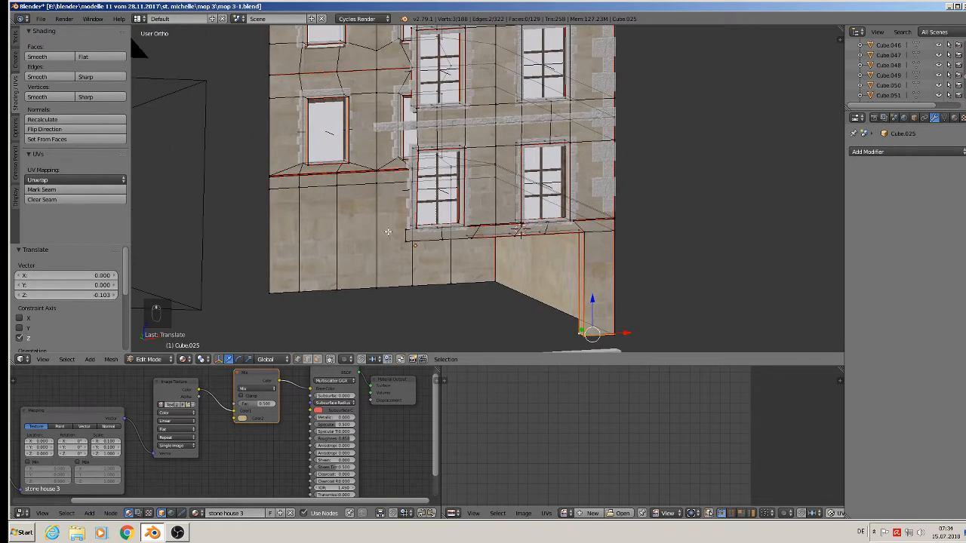
pyautogui.scroll(3, 390, 154)
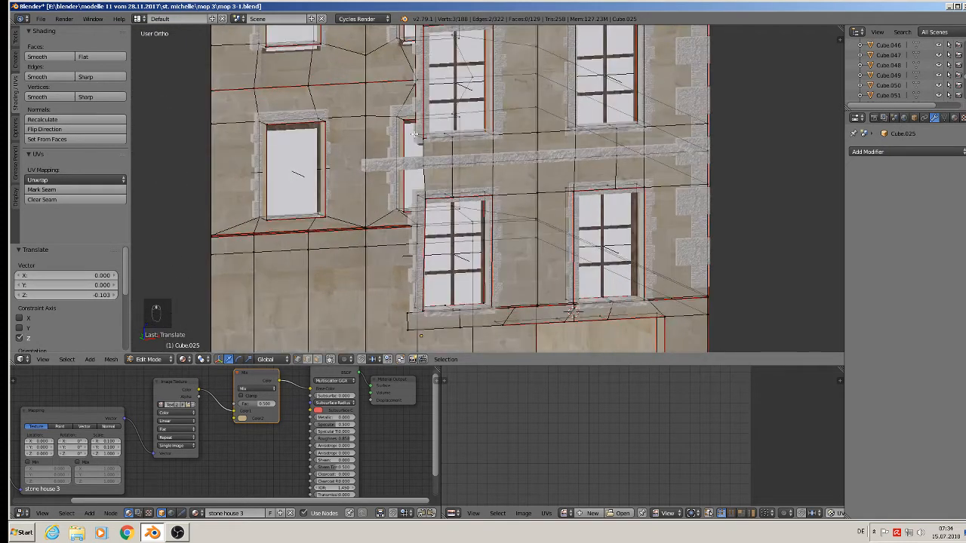
pyautogui.rightClick(421, 136)
# Extrude two vertices beside the beam 0.136 left and join them with an edge.
pyautogui.keyDown('shift'); pyautogui.rightClick(424, 193); pyautogui.keyUp('shift')
pyautogui.moveTo(424, 194)
pyautogui.mouseDown(button='middle')
pyautogui.moveTo(469, 195)
pyautogui.moveTo(408, 193)
pyautogui.mouseUp(button='middle')
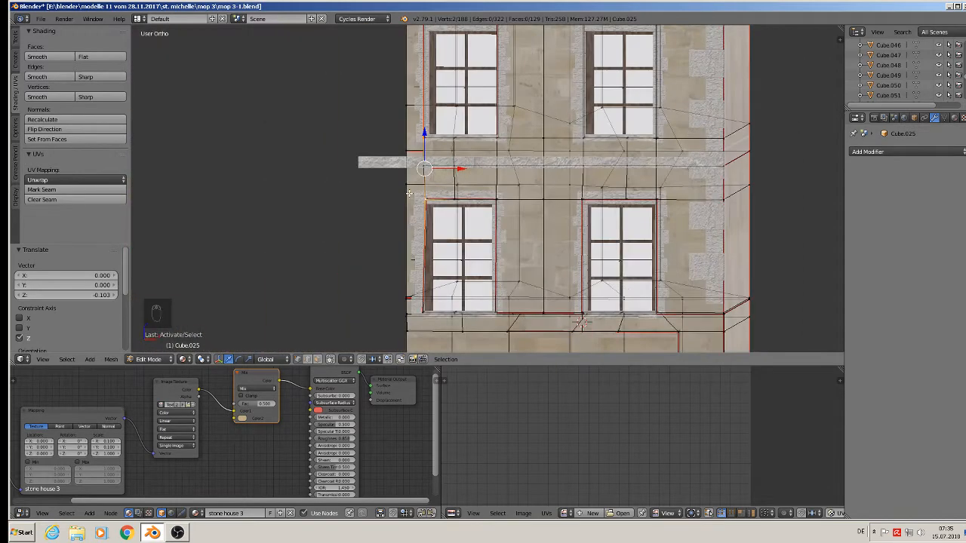
pyautogui.press('e')
pyautogui.press('x')
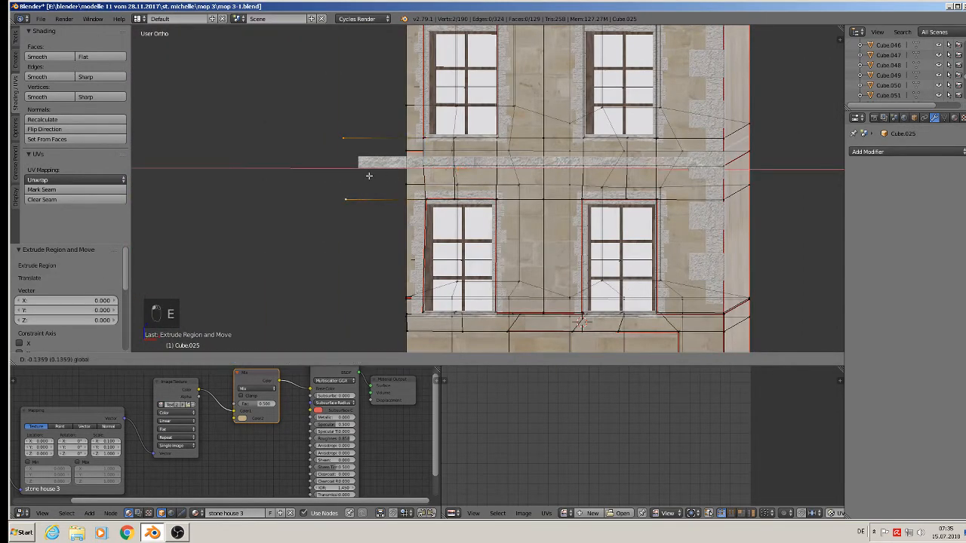
pyautogui.click(372, 175)
pyautogui.moveTo(372, 176); pyautogui.dragTo(381, 183, button='middle')
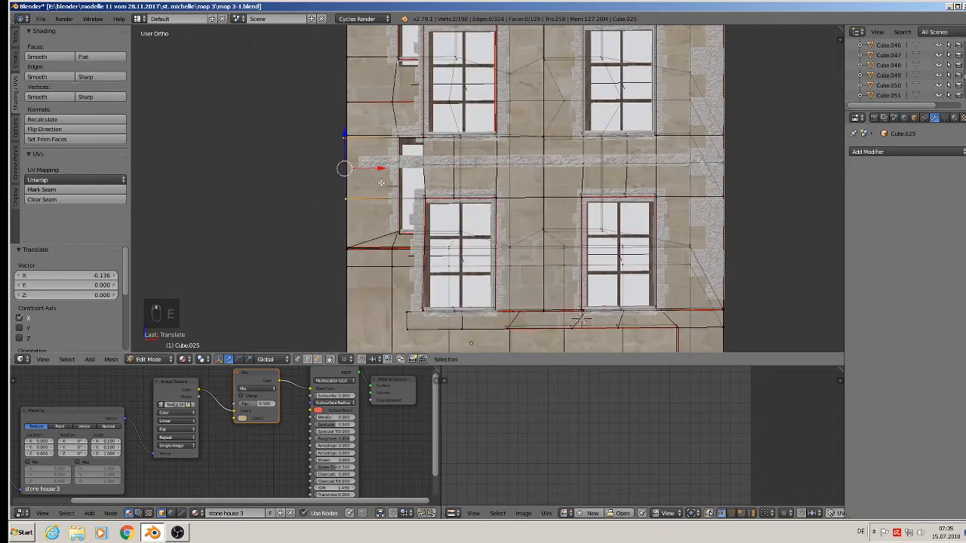
pyautogui.press('f')
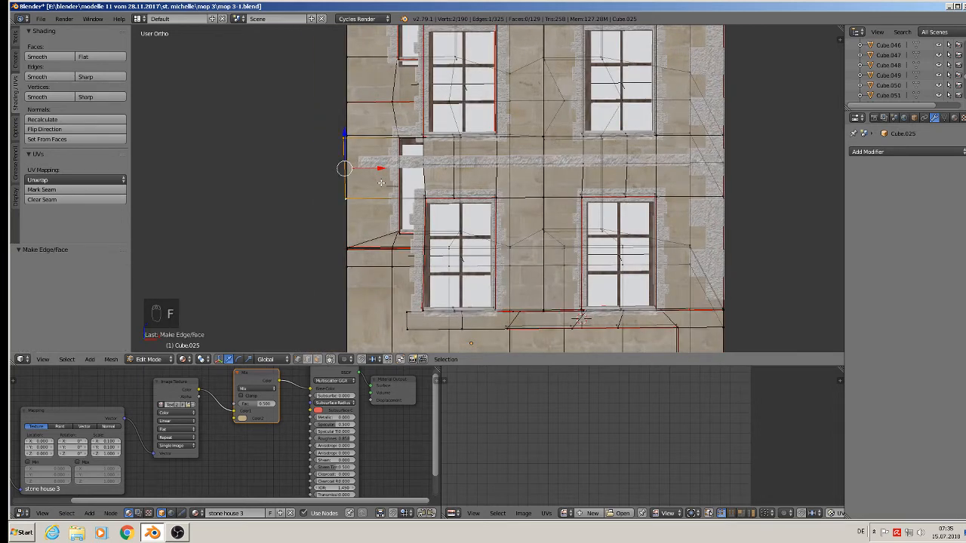
# Fill the four selected vertices with a new face.
pyautogui.moveTo(430, 138); pyautogui.dragTo(447, 119, button='middle')
pyautogui.keyDown('shift'); pyautogui.rightClick(418, 133); pyautogui.keyUp('shift')
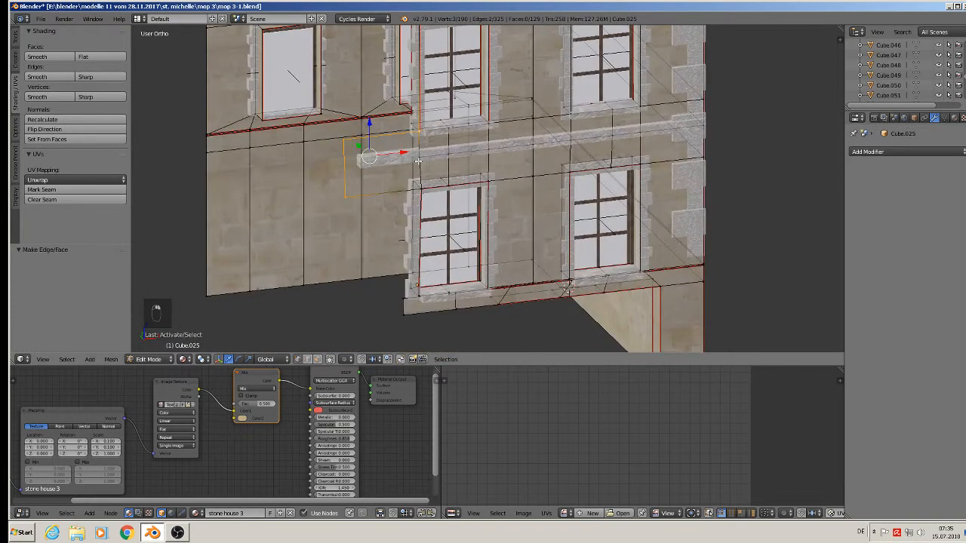
pyautogui.keyDown('shift'); pyautogui.rightClick(420, 189); pyautogui.keyUp('shift')
pyautogui.press('f')
pyautogui.scroll(-1, 412, 185)
pyautogui.moveTo(411, 184)
pyautogui.mouseDown(button='middle')
pyautogui.moveTo(383, 142)
pyautogui.moveTo(401, 194)
pyautogui.mouseUp(button='middle')
pyautogui.scroll(-2, 383, 142)
pyautogui.scroll(3, 391, 138)
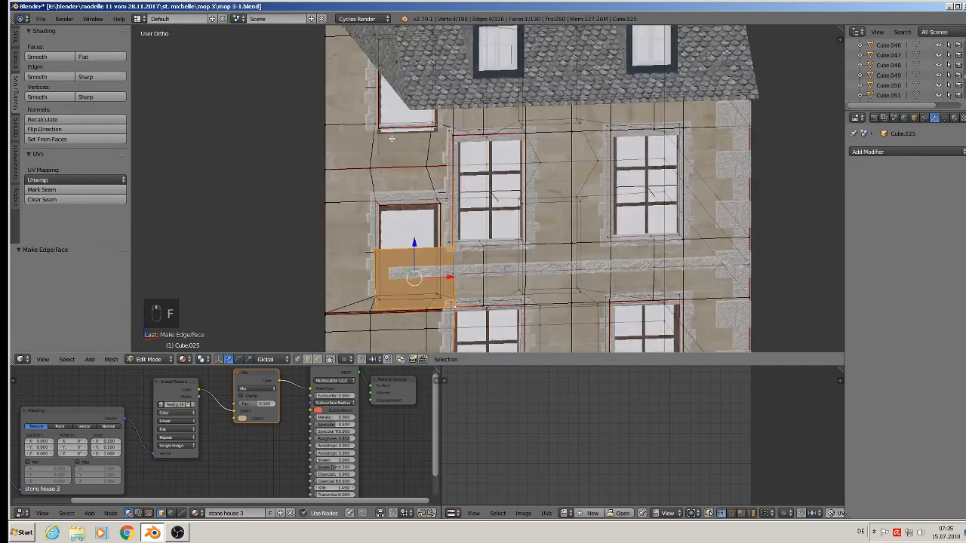
# Extrude the roof-corner vertex pair 0.135 left and the window's left vertices 0.132 left.
pyautogui.rightClick(451, 107)
pyautogui.keyDown('shift'); pyautogui.rightClick(450, 133); pyautogui.keyUp('shift')
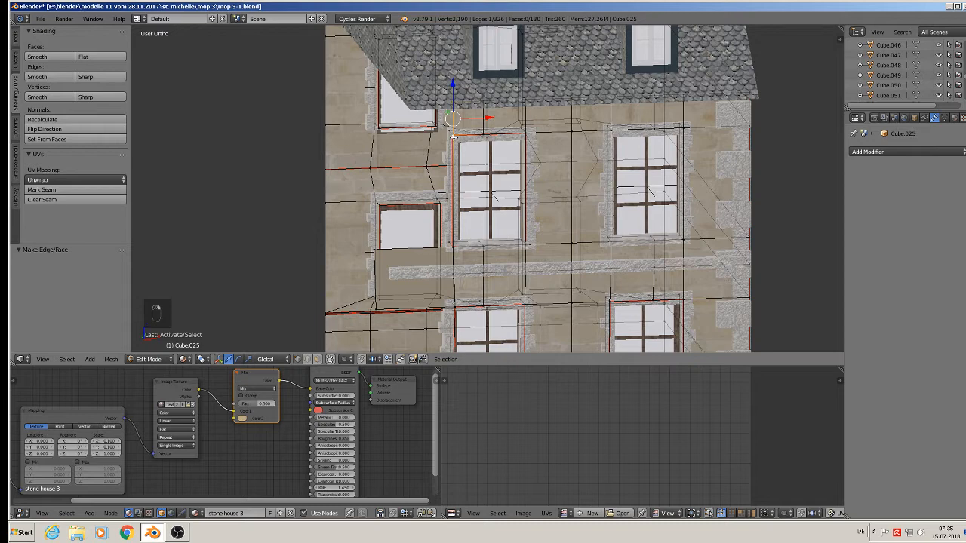
pyautogui.press('e')
pyautogui.click(436, 164)
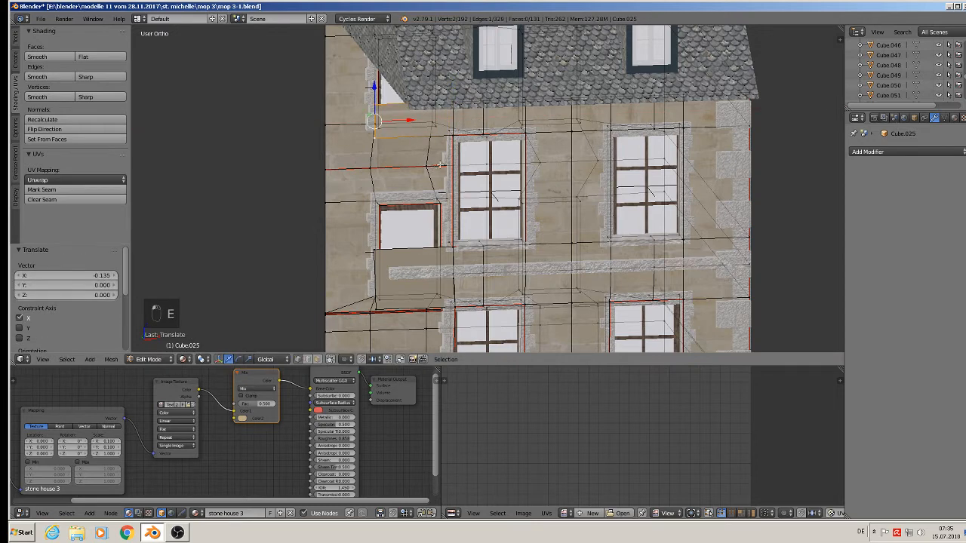
pyautogui.moveTo(440, 164); pyautogui.dragTo(451, 169, button='middle')
pyautogui.rightClick(454, 132)
pyautogui.keyDown('shift'); pyautogui.rightClick(453, 242); pyautogui.keyUp('shift')
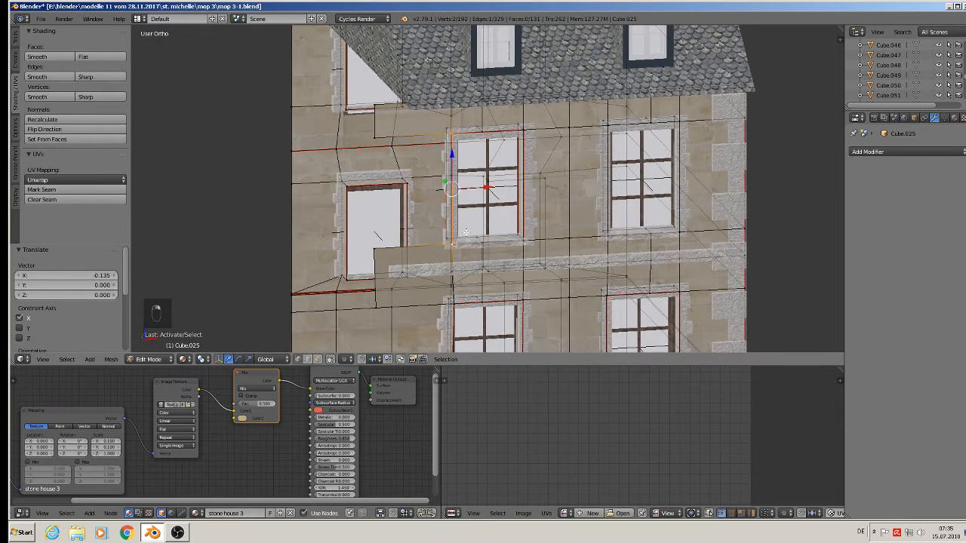
pyautogui.press('e')
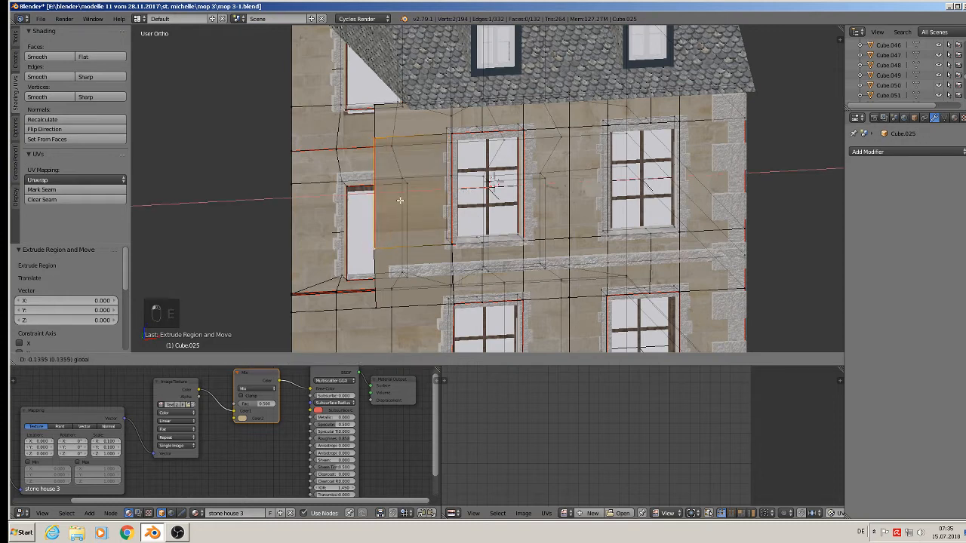
pyautogui.moveTo(400, 200); pyautogui.dragTo(403, 200)
pyautogui.scroll(6, 370, 160)
# Merge the top extruded vertex with its overlapping vertex At Center.
pyautogui.rightClick(403, 95)
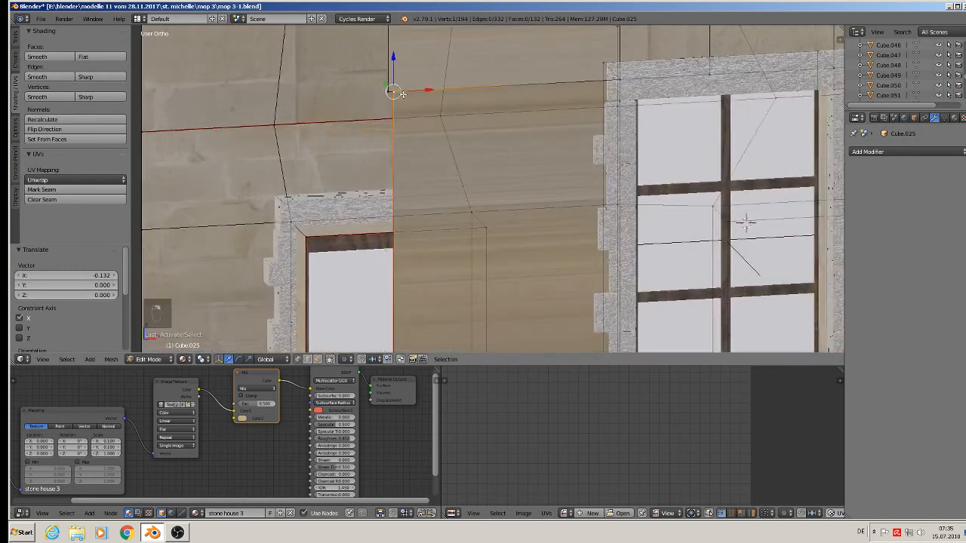
pyautogui.keyDown('shift'); pyautogui.rightClick(387, 90); pyautogui.keyUp('shift')
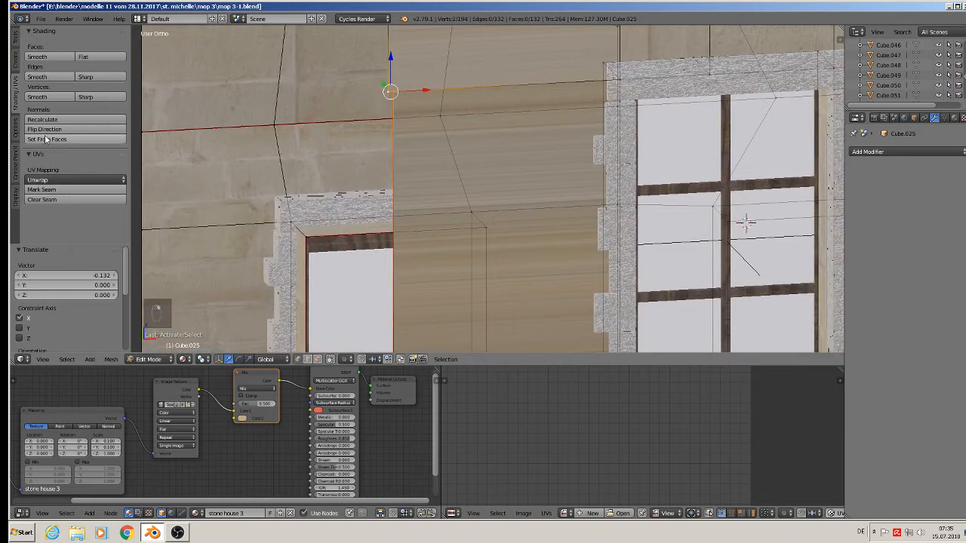
pyautogui.click(15, 39)
pyautogui.scroll(-5, 50, 219)
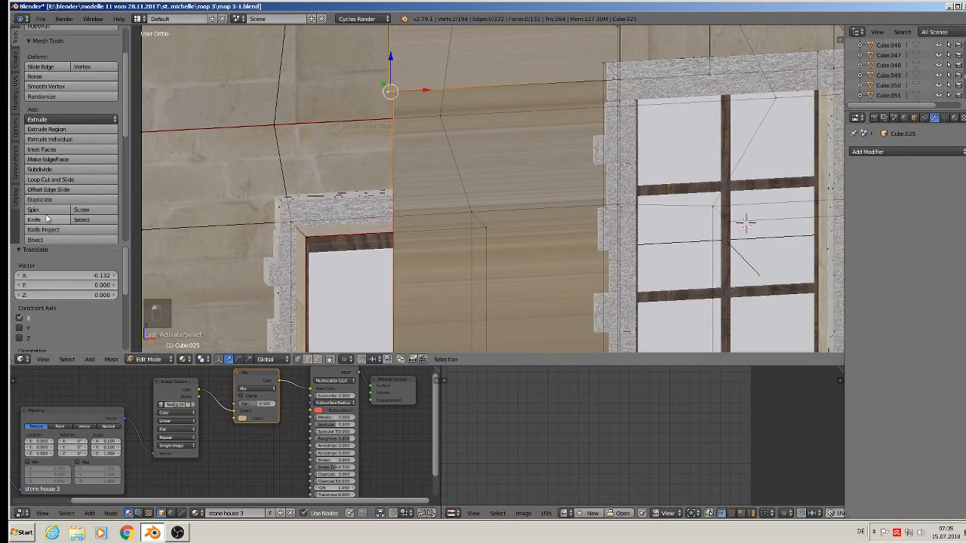
pyautogui.click(57, 172)
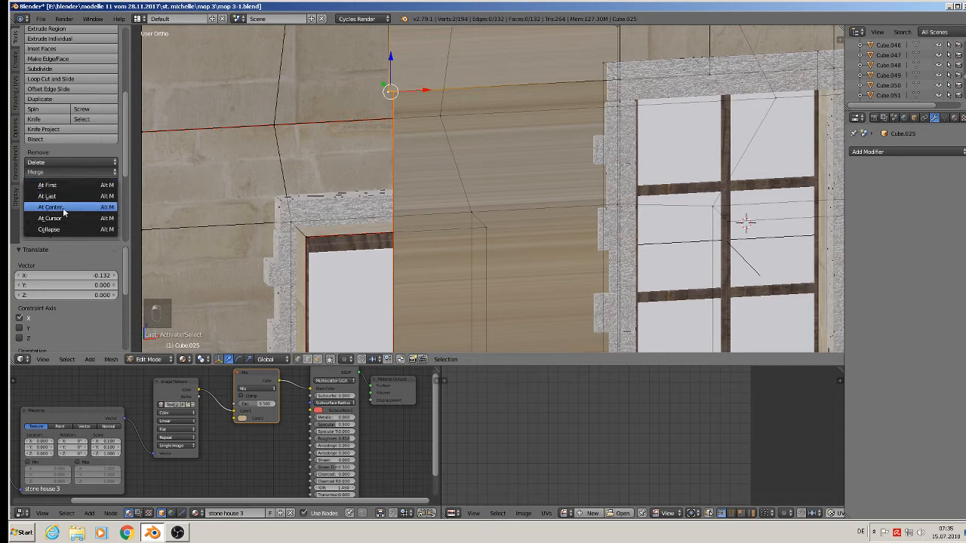
pyautogui.click(50, 206)
pyautogui.scroll(-3, 397, 222)
# Select the vertex pair beside the door and merge it At Center.
pyautogui.rightClick(397, 343)
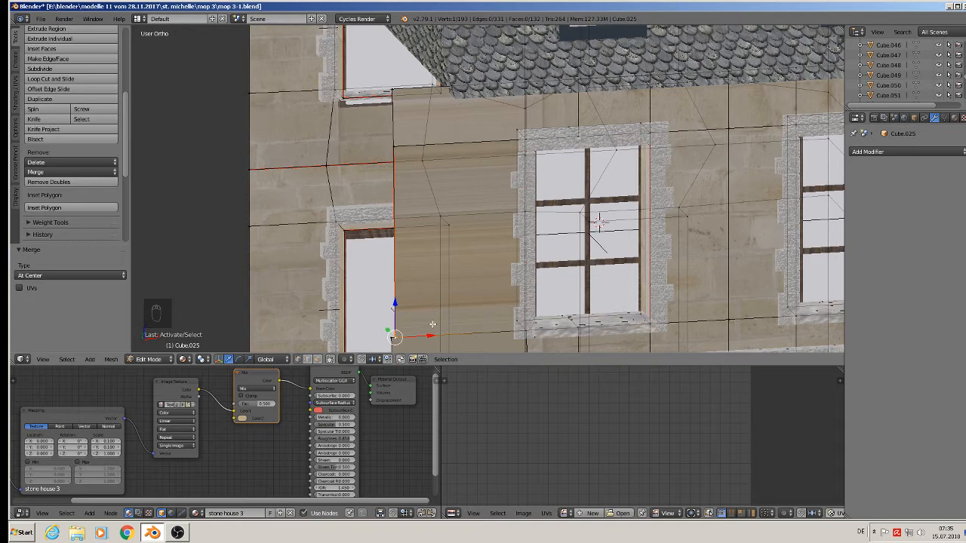
pyautogui.keyDown('shift'); pyautogui.moveTo(433, 325); pyautogui.dragTo(482, 172, button='middle'); pyautogui.keyUp('shift')
pyautogui.scroll(6, 461, 197)
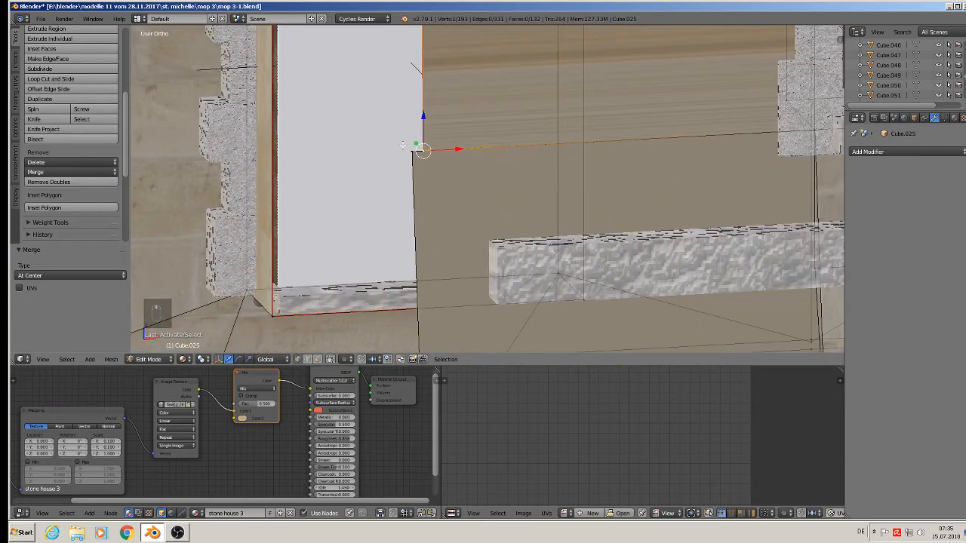
pyautogui.keyDown('shift'); pyautogui.rightClick(404, 147); pyautogui.keyUp('shift')
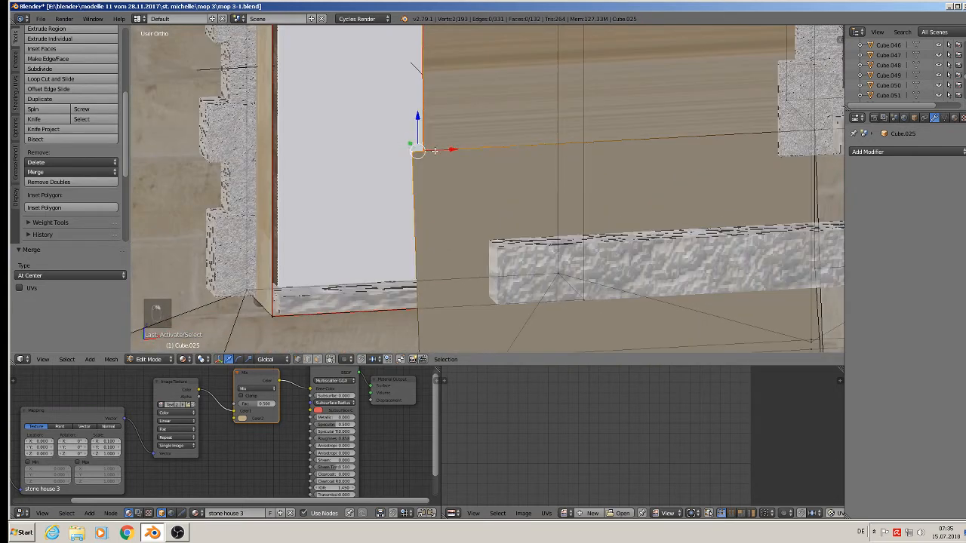
pyautogui.click(43, 172)
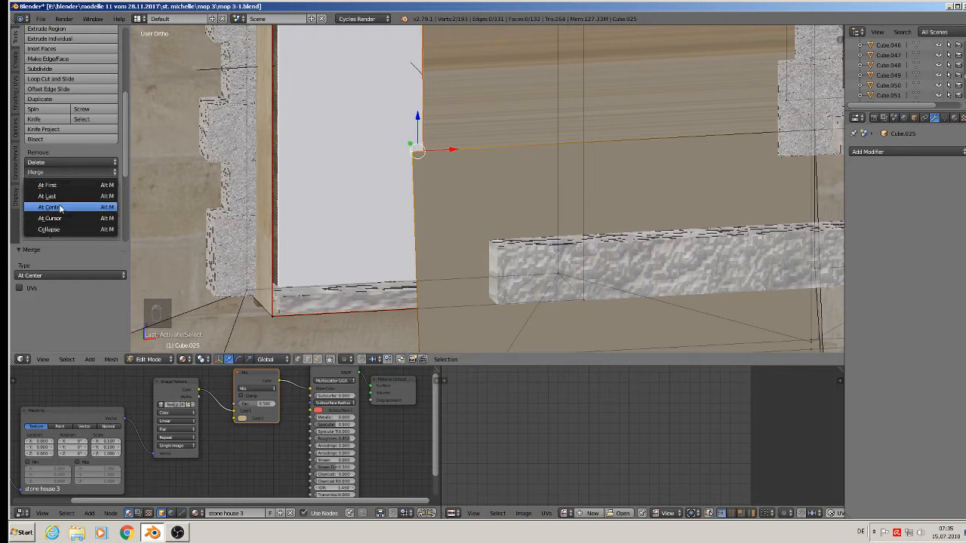
pyautogui.click(61, 207)
pyautogui.scroll(-4, 463, 246)
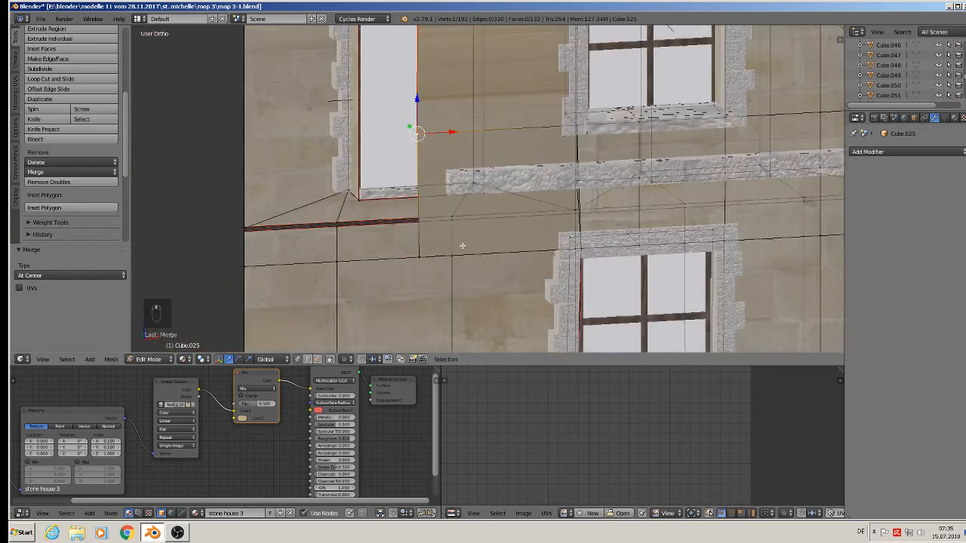
# Extrude a new vertex to the left from the lower window's lower-left corner.
pyautogui.moveTo(485, 260); pyautogui.dragTo(543, 141, button='middle')
pyautogui.scroll(-2, 573, 204)
pyautogui.moveTo(601, 229); pyautogui.dragTo(612, 237, button='middle')
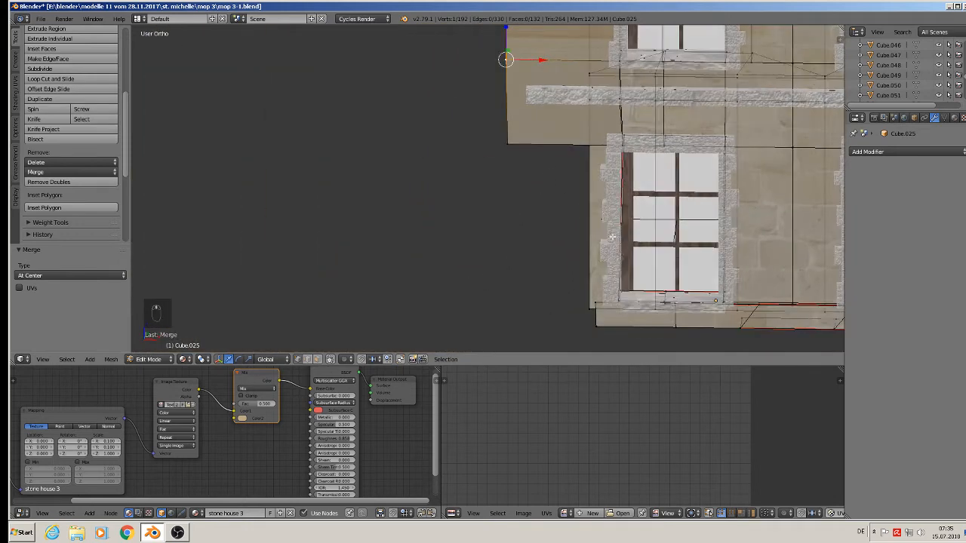
pyautogui.scroll(3, 626, 301)
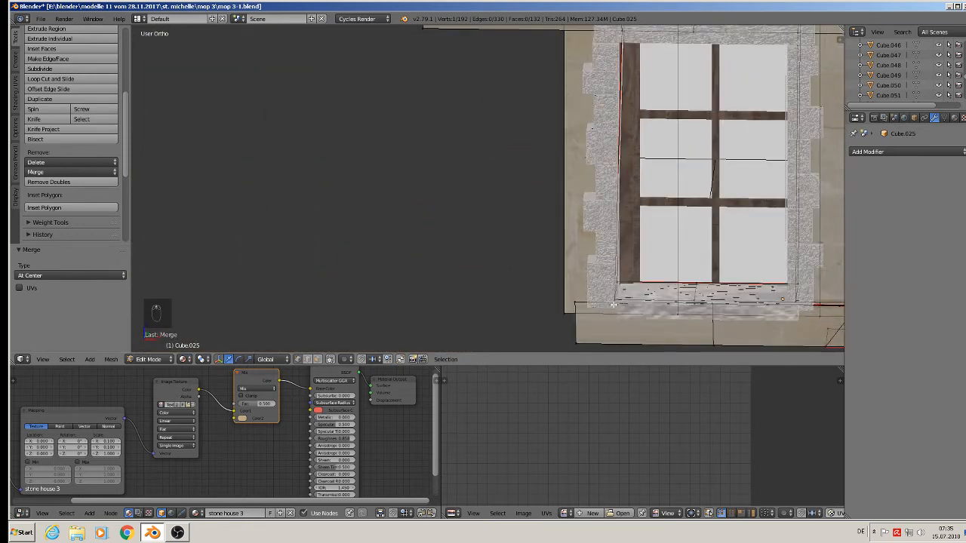
pyautogui.rightClick(613, 303)
pyautogui.scroll(-2, 609, 228)
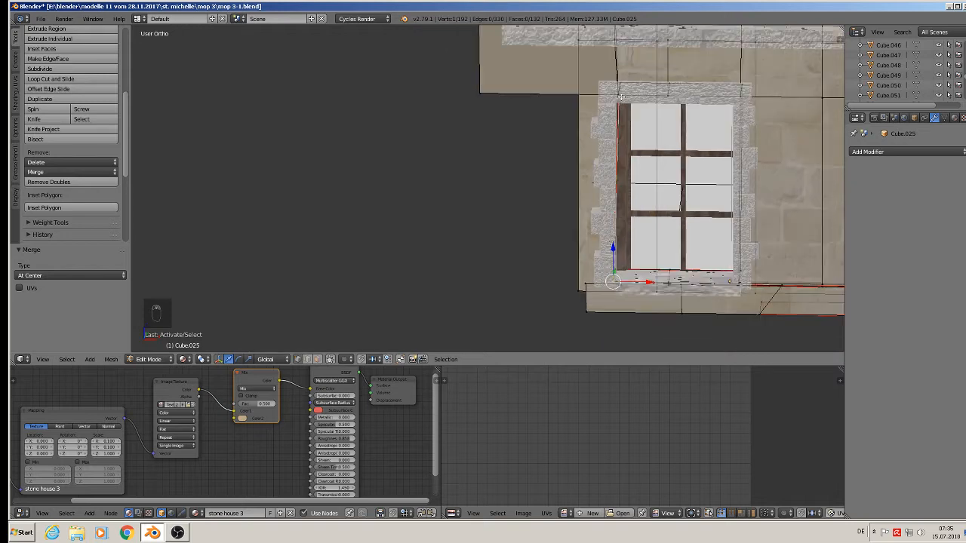
pyautogui.press('e')
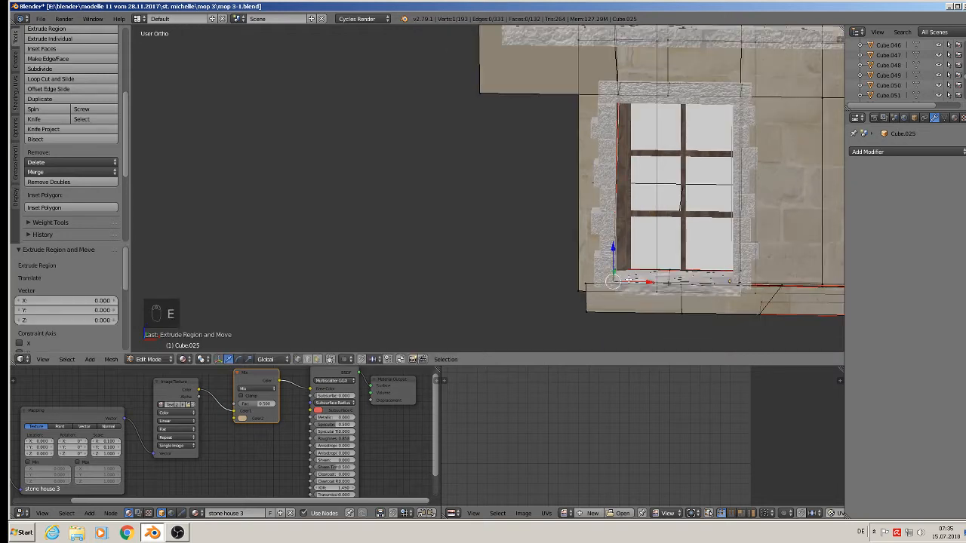
pyautogui.click(499, 301)
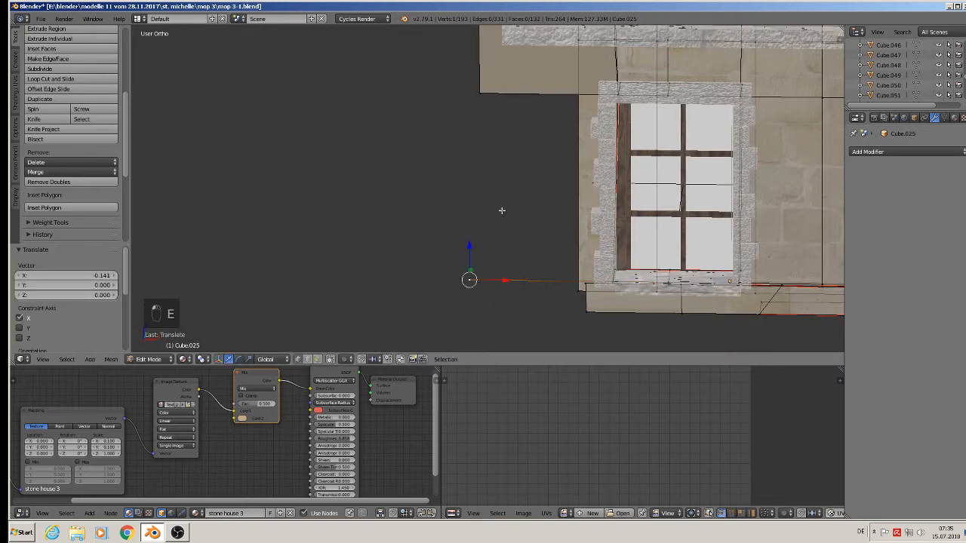
# Fill a wall face between the new vertex and the upper wall vertices.
pyautogui.keyDown('shift'); pyautogui.click(485, 97); pyautogui.keyUp('shift')
pyautogui.keyDown('shift'); pyautogui.click(617, 115); pyautogui.keyUp('shift')
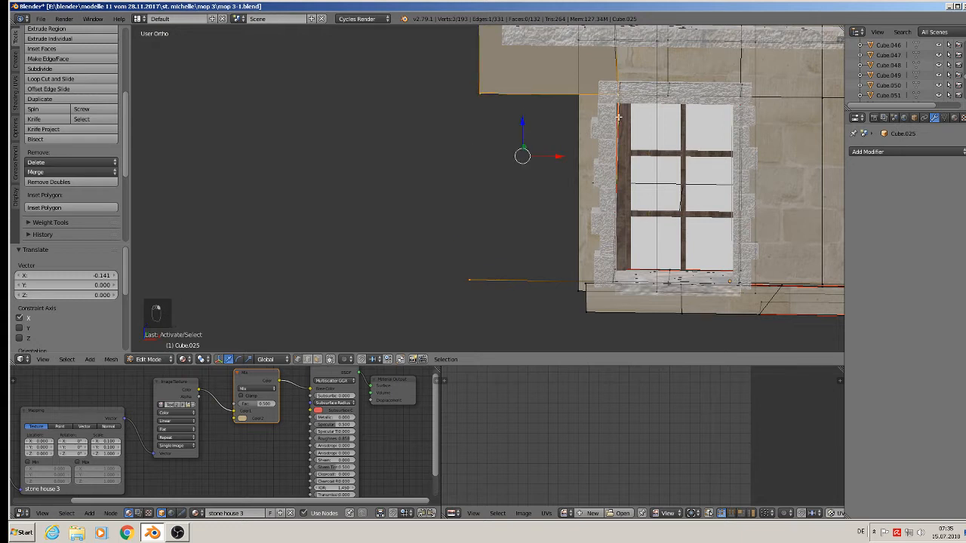
pyautogui.press('f')
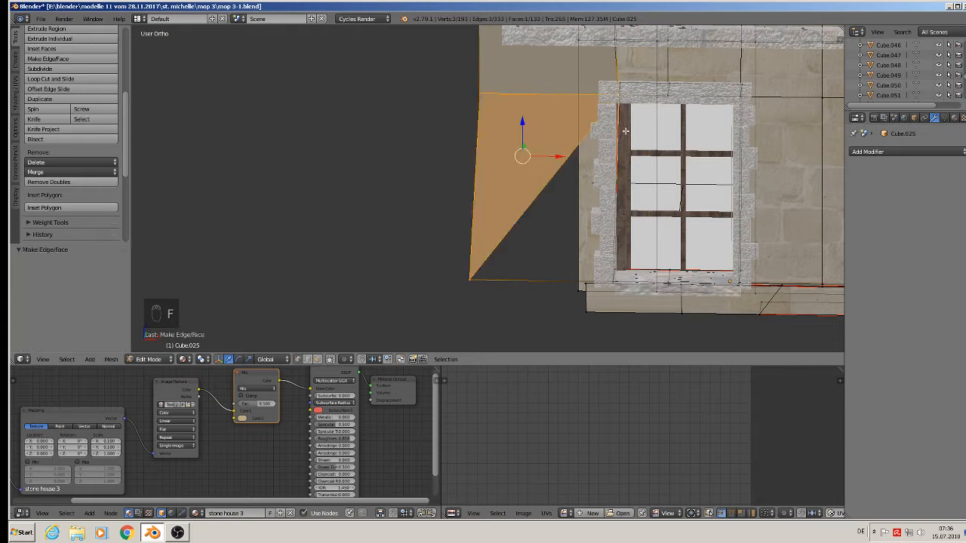
pyautogui.hotkey('ctrl', 'z')
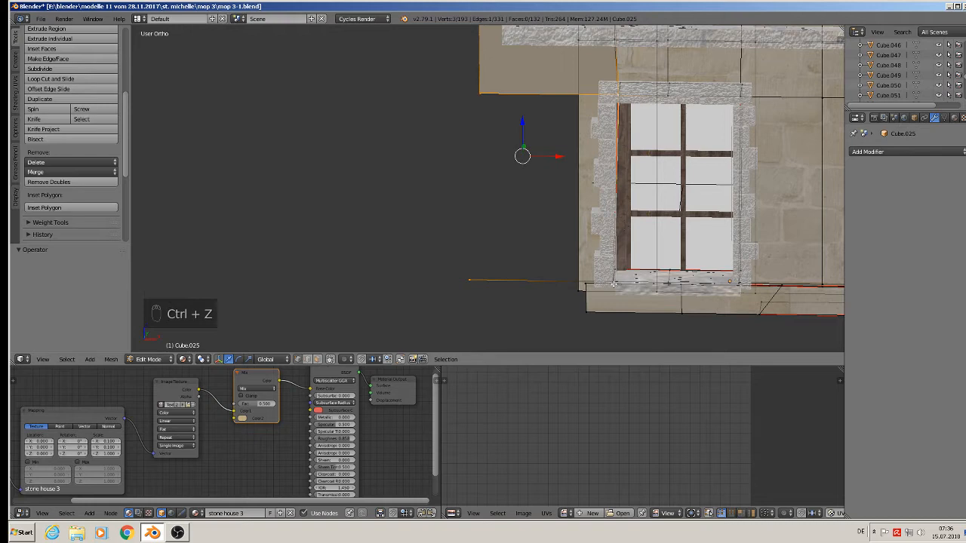
pyautogui.hotkey('ctrl', 'z')
pyautogui.press('f')
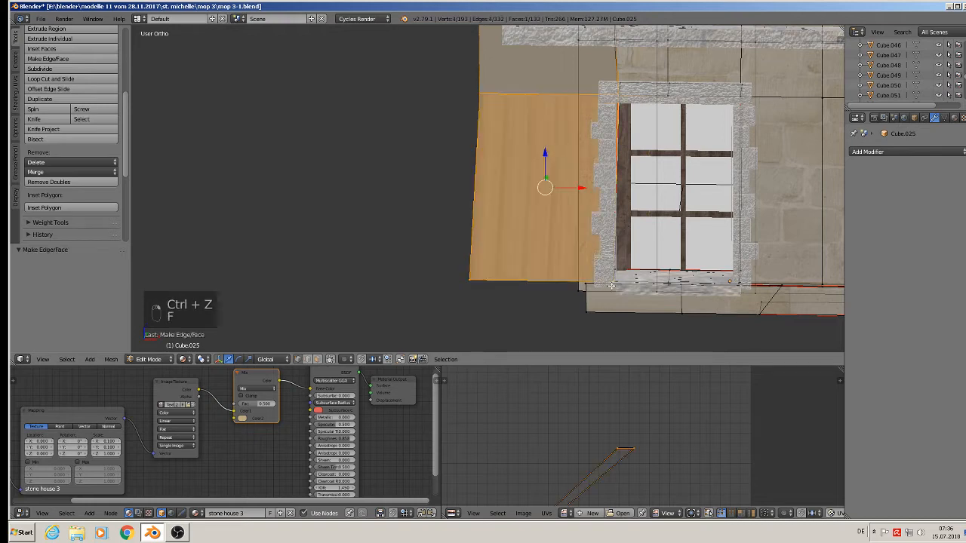
pyautogui.scroll(3, 555, 289)
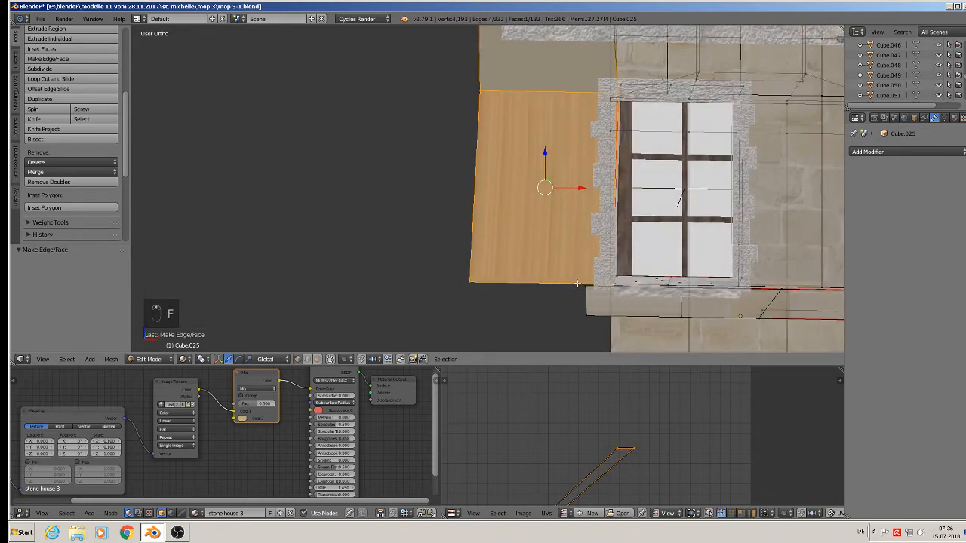
# Merge the new face's lower-right vertex onto the window's lower-left corner with Merge At Last.
pyautogui.rightClick(588, 288)
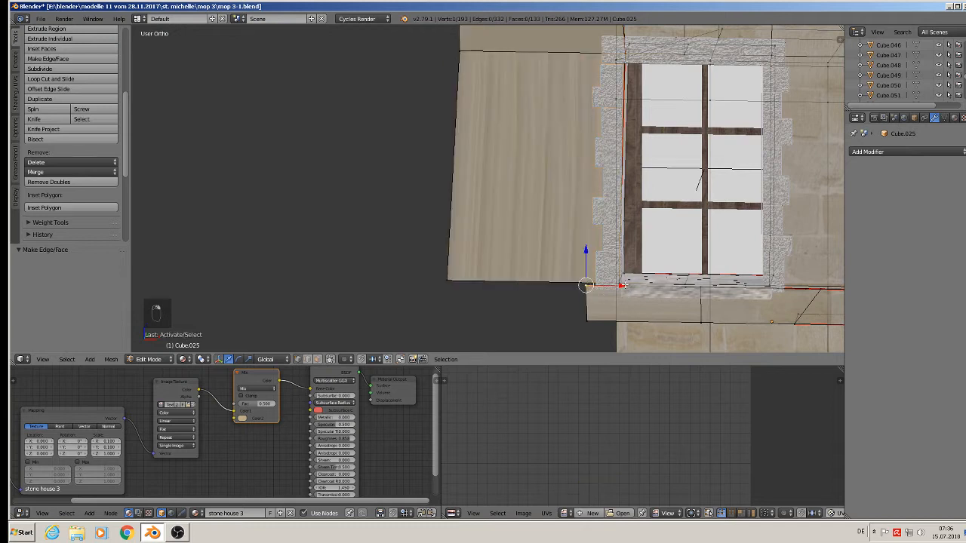
pyautogui.keyDown('shift'); pyautogui.rightClick(621, 285); pyautogui.keyUp('shift')
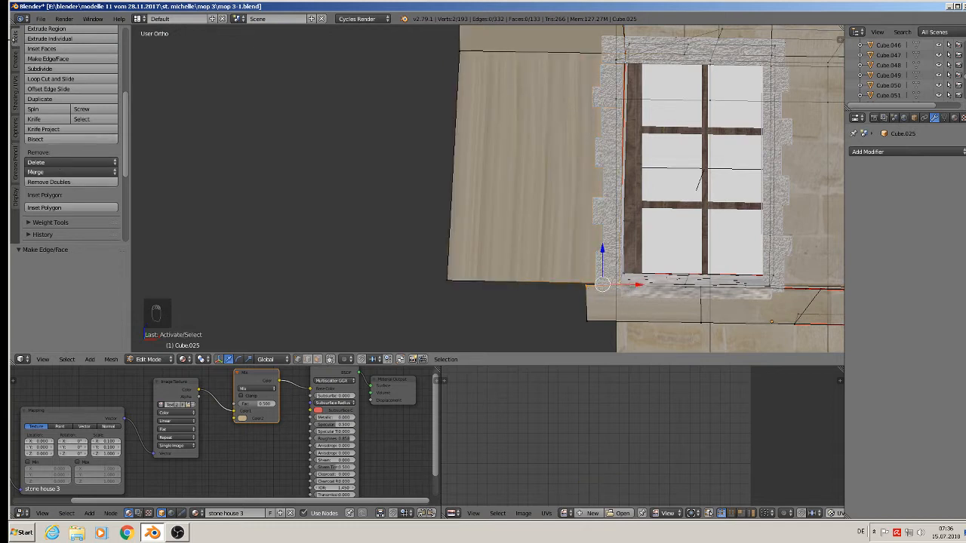
pyautogui.click(79, 172)
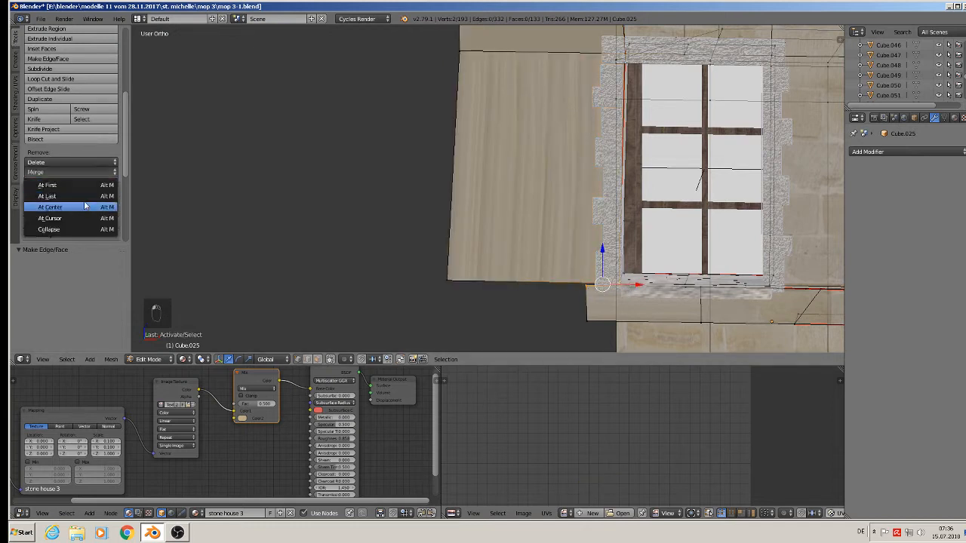
pyautogui.click(84, 198)
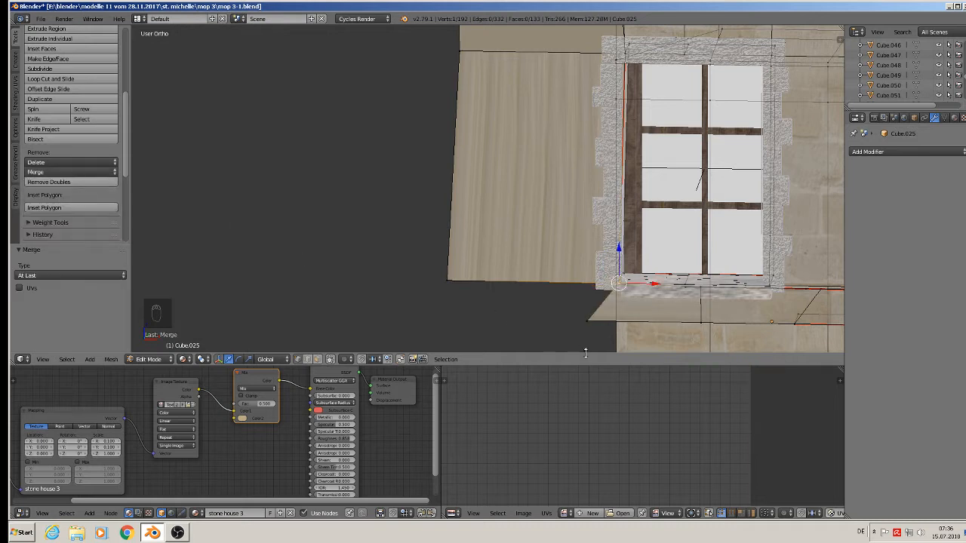
# Extrude another ground-floor corner vertex -0.140 along X and select the four corner vertices.
pyautogui.rightClick(599, 322)
pyautogui.moveTo(630, 323); pyautogui.dragTo(661, 329)
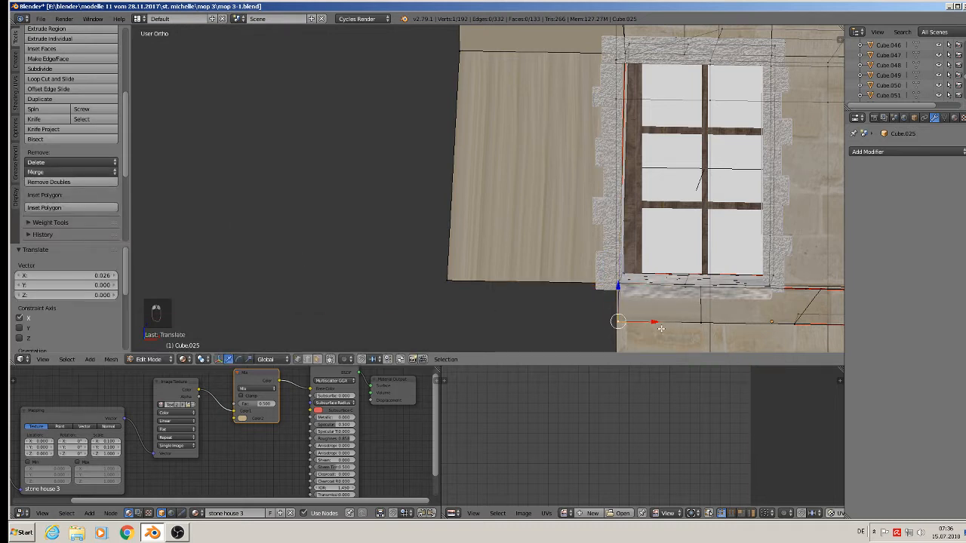
pyautogui.press('e')
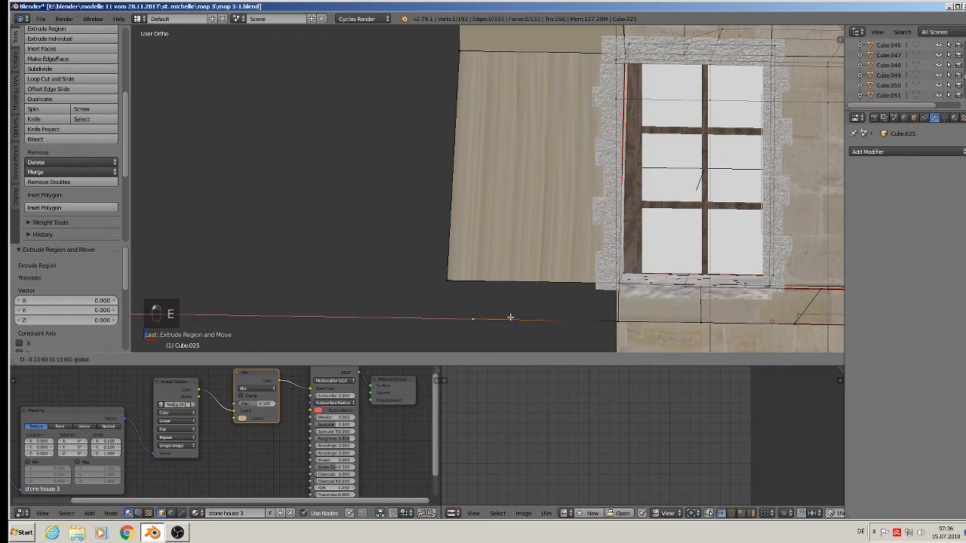
pyautogui.click(487, 314)
pyautogui.keyDown('shift'); pyautogui.rightClick(450, 281); pyautogui.keyUp('shift')
pyautogui.keyDown('shift'); pyautogui.rightClick(617, 284); pyautogui.keyUp('shift')
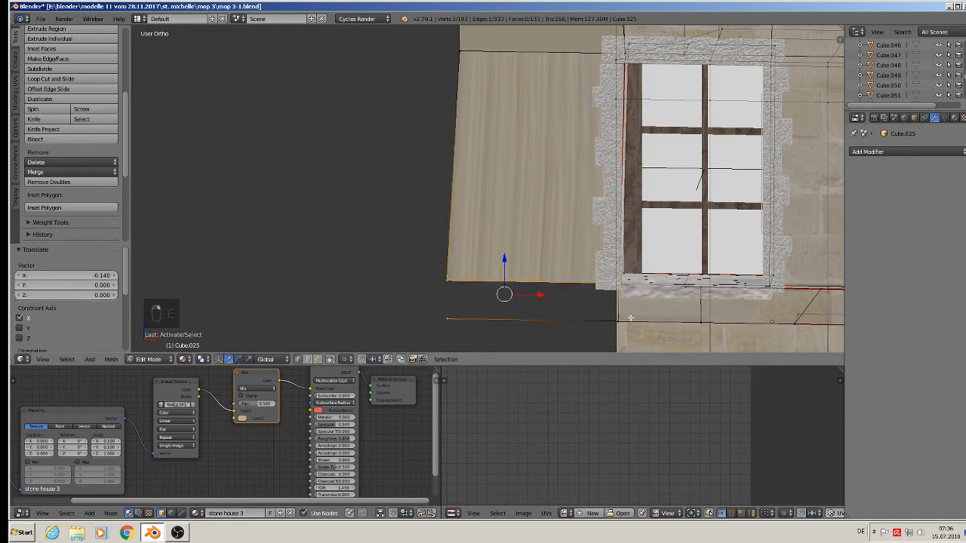
pyautogui.keyDown('shift'); pyautogui.rightClick(619, 326); pyautogui.keyUp('shift')
# Fill the four selected vertices into a face, then extrude the side wall's bottom edge down to the ground.
pyautogui.press('f')
pyautogui.scroll(-5, 620, 326)
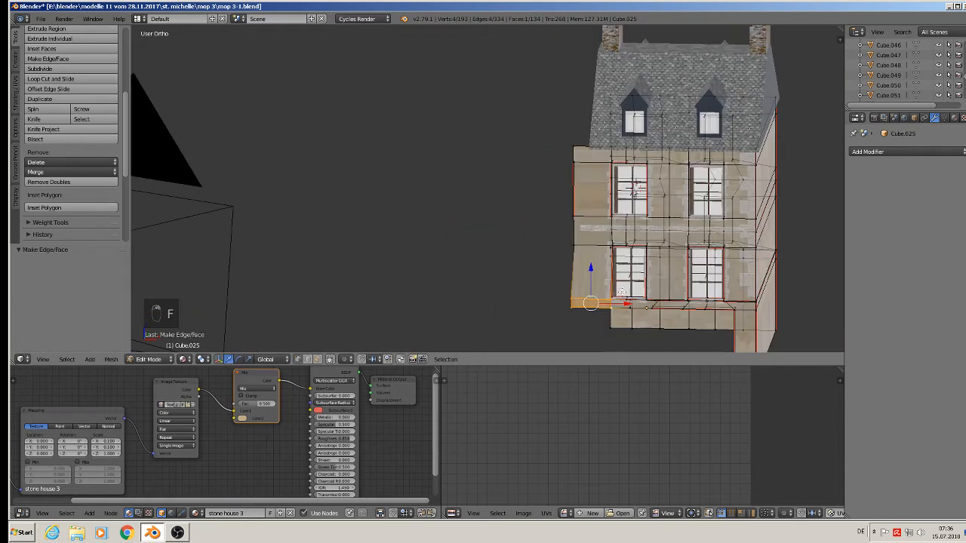
pyautogui.moveTo(636, 285); pyautogui.dragTo(606, 216, button='middle')
pyautogui.scroll(2, 593, 234)
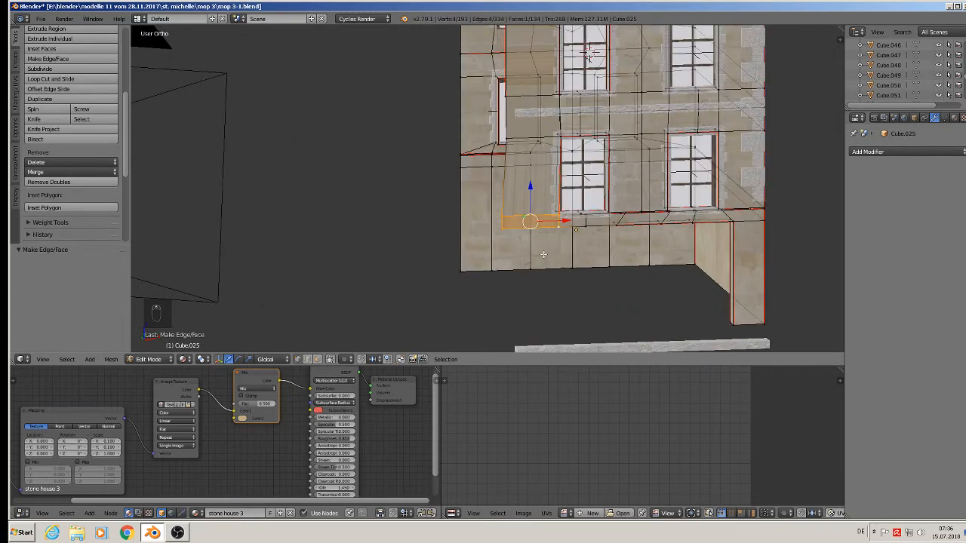
pyautogui.rightClick(572, 230)
pyautogui.keyDown('shift'); pyautogui.rightClick(493, 232); pyautogui.keyUp('shift')
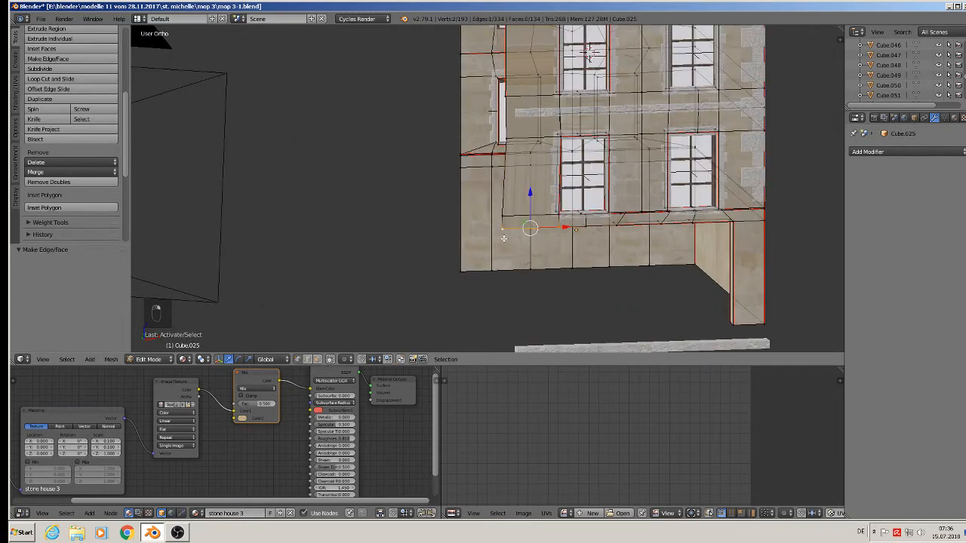
pyautogui.press('e')
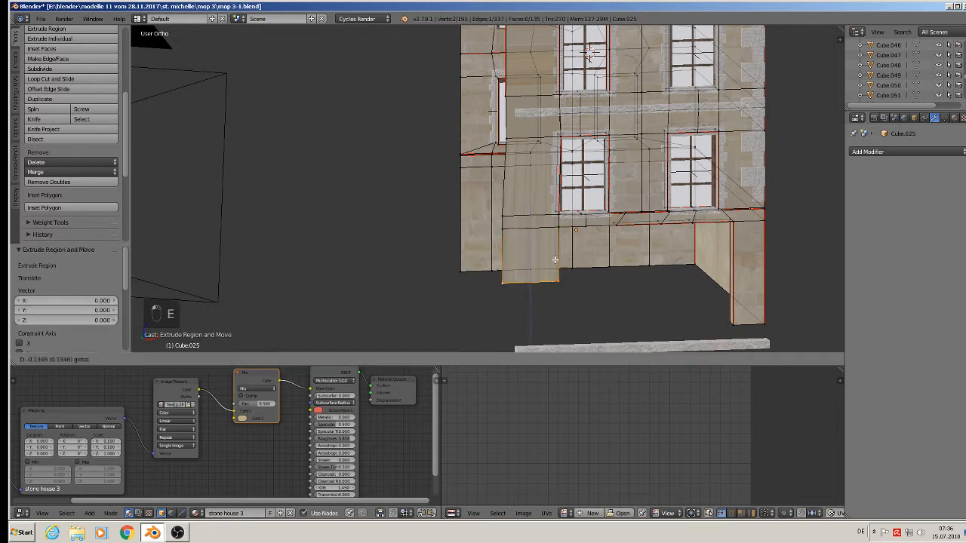
pyautogui.click(567, 313)
# Extrude the edges below the window row's left end.
pyautogui.moveTo(566, 312); pyautogui.dragTo(588, 277, button='middle')
pyautogui.rightClick(559, 230)
pyautogui.scroll(4, 588, 277)
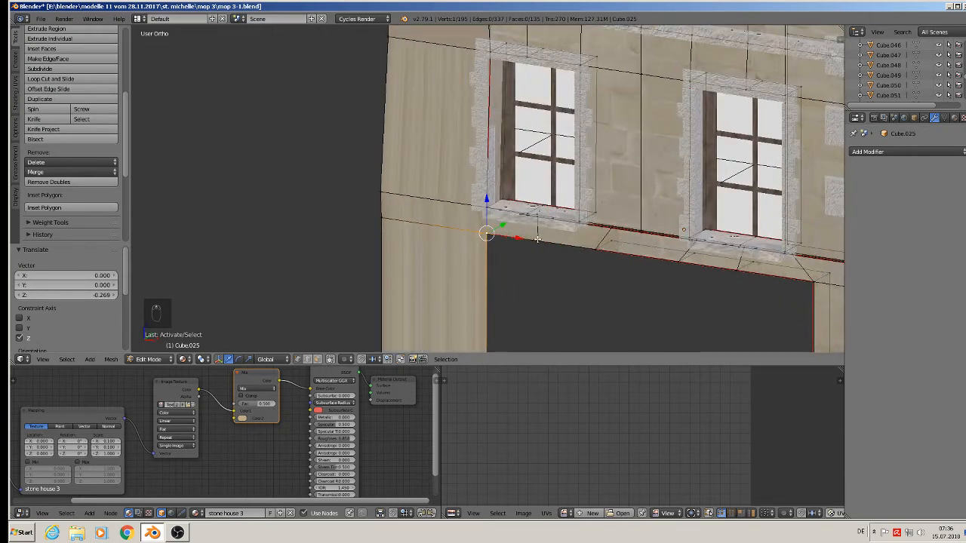
pyautogui.keyDown('shift'); pyautogui.rightClick(537, 239); pyautogui.keyUp('shift')
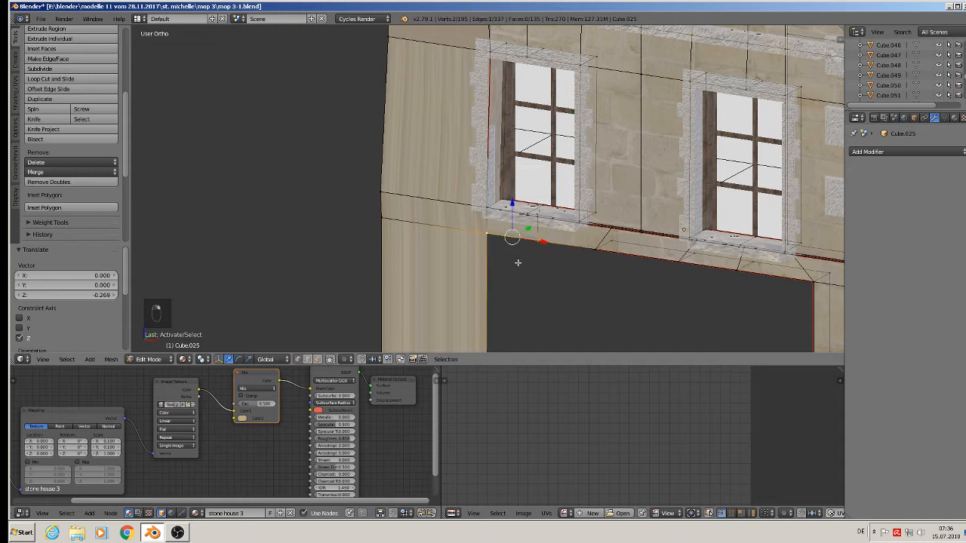
pyautogui.scroll(-3, 517, 262)
pyautogui.keyDown('shift'); pyautogui.rightClick(464, 334); pyautogui.keyUp('shift')
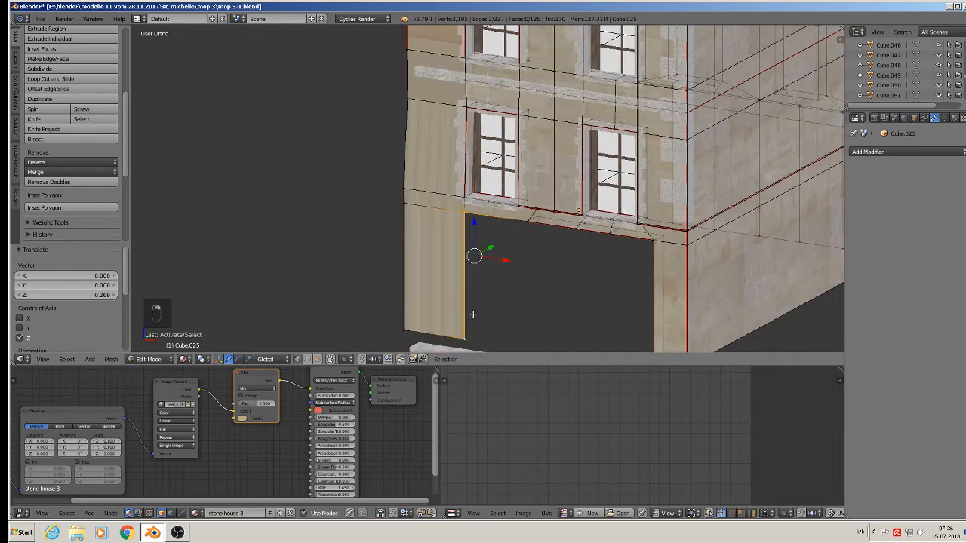
pyautogui.press('e')
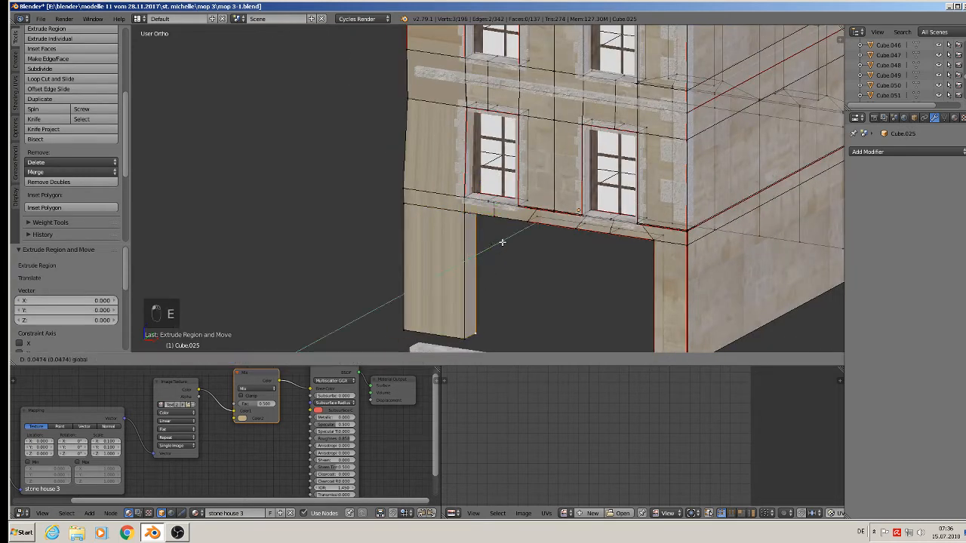
pyautogui.click(501, 242)
# Fill a face between the four corner vertices of the lower beam.
pyautogui.scroll(3, 491, 226)
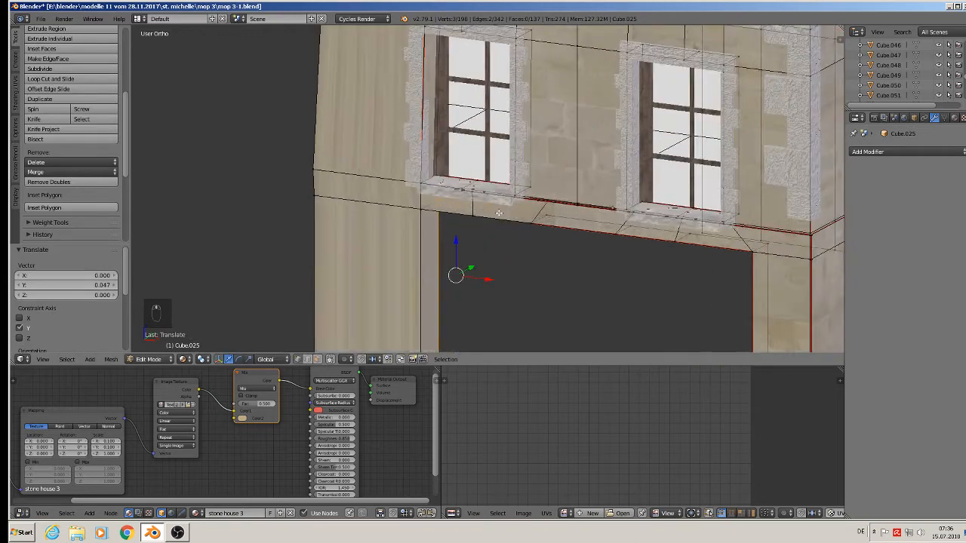
pyautogui.rightClick(480, 212)
pyautogui.keyDown('shift'); pyautogui.rightClick(479, 212); pyautogui.keyUp('shift')
pyautogui.keyDown('shift'); pyautogui.rightClick(528, 227); pyautogui.keyUp('shift')
pyautogui.keyDown('shift'); pyautogui.rightClick(549, 216); pyautogui.keyUp('shift')
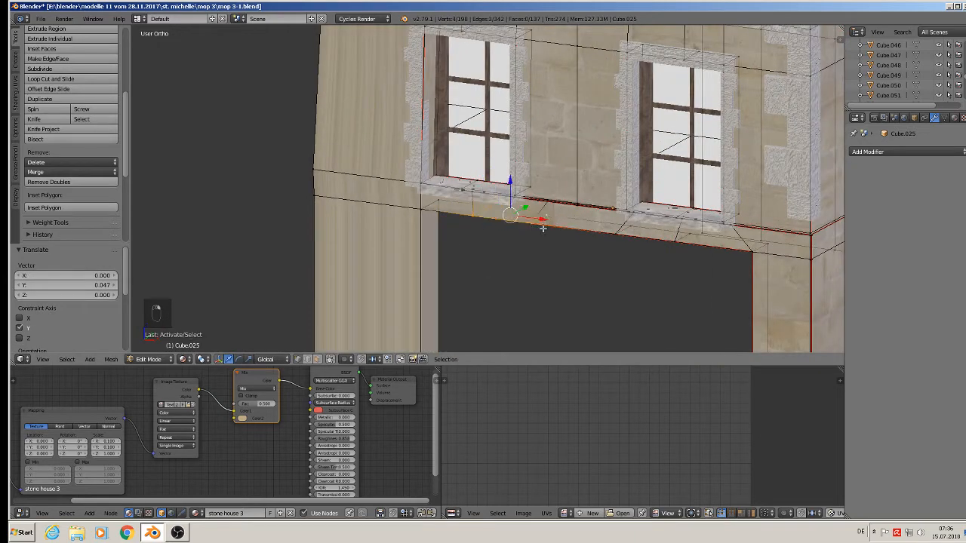
pyautogui.press('f')
# Deselect everything, leave Edit Mode, then re-enter it on the facade mesh.
pyautogui.moveTo(536, 268); pyautogui.dragTo(552, 290, button='middle')
pyautogui.press('a')
pyautogui.scroll(-1, 573, 246)
pyautogui.press('Tab')
pyautogui.scroll(-1, 612, 271)
pyautogui.scroll(-2, 571, 283)
pyautogui.press('Tab')
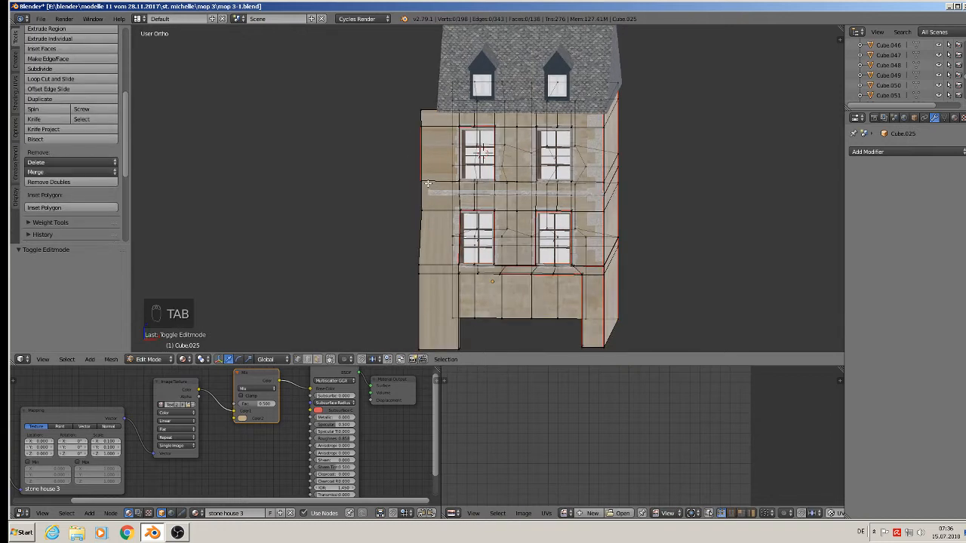
# Flatten the facade's left edge loop to zero X width and shift it along X.
pyautogui.keyDown('alt'); pyautogui.rightClick(420, 194); pyautogui.keyUp('alt')
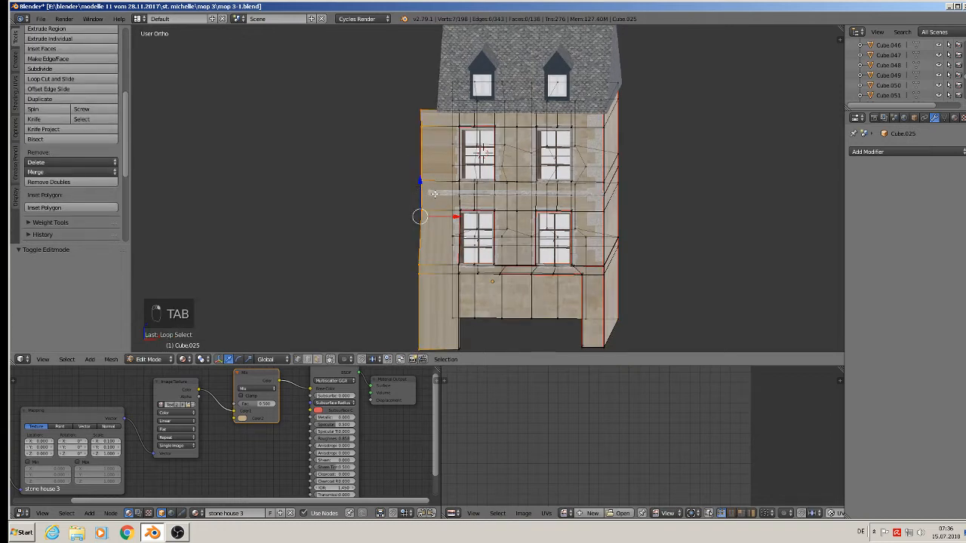
pyautogui.press('s')
pyautogui.press('x')
pyautogui.press('0')
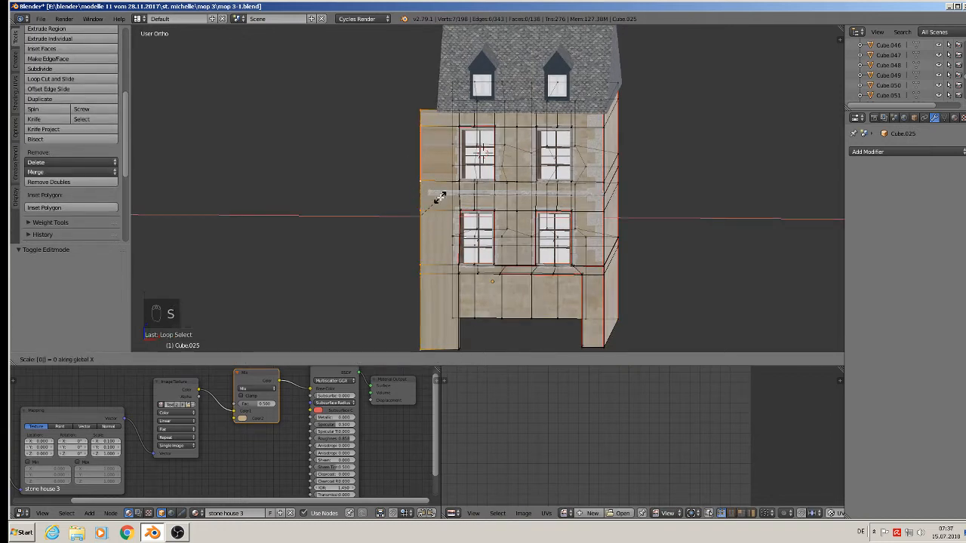
pyautogui.press('Return')
pyautogui.press('g')
pyautogui.press('x')
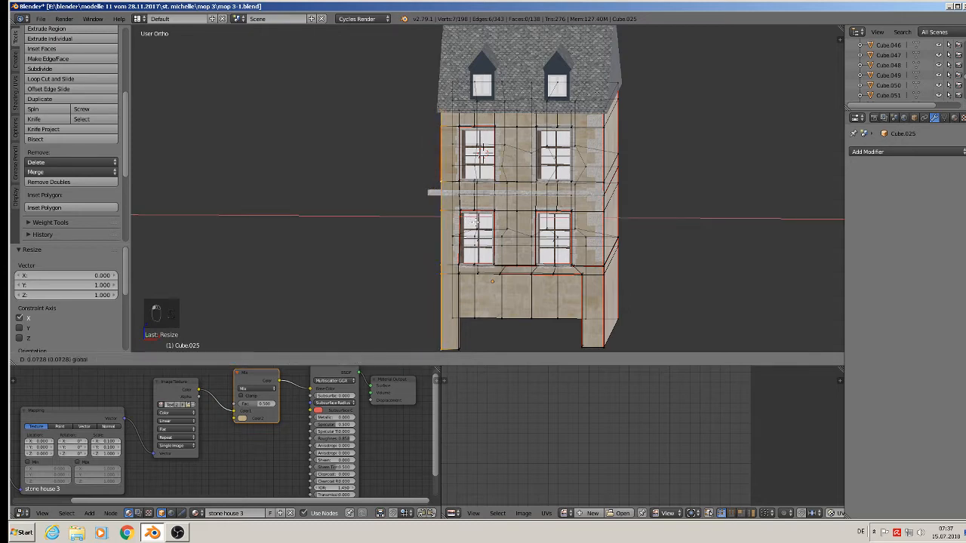
pyautogui.click(439, 217)
# Extrude the left edge 0.906 along Y into a side wall, then deselect and return to Object Mode.
pyautogui.moveTo(483, 153); pyautogui.dragTo(532, 238, button='middle')
pyautogui.moveTo(541, 239); pyautogui.dragTo(342, 208, button='middle')
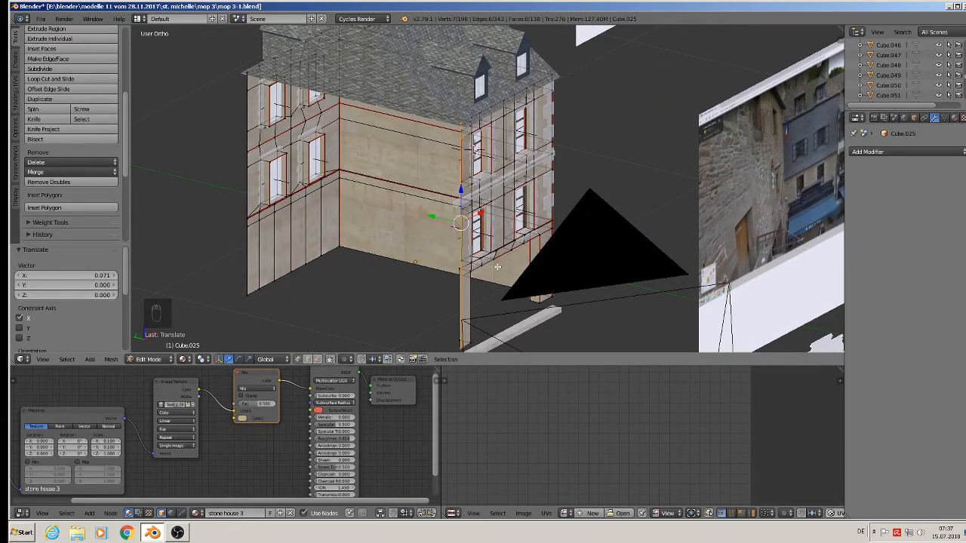
pyautogui.press('e')
pyautogui.click(459, 242)
pyautogui.moveTo(429, 215); pyautogui.dragTo(222, 162)
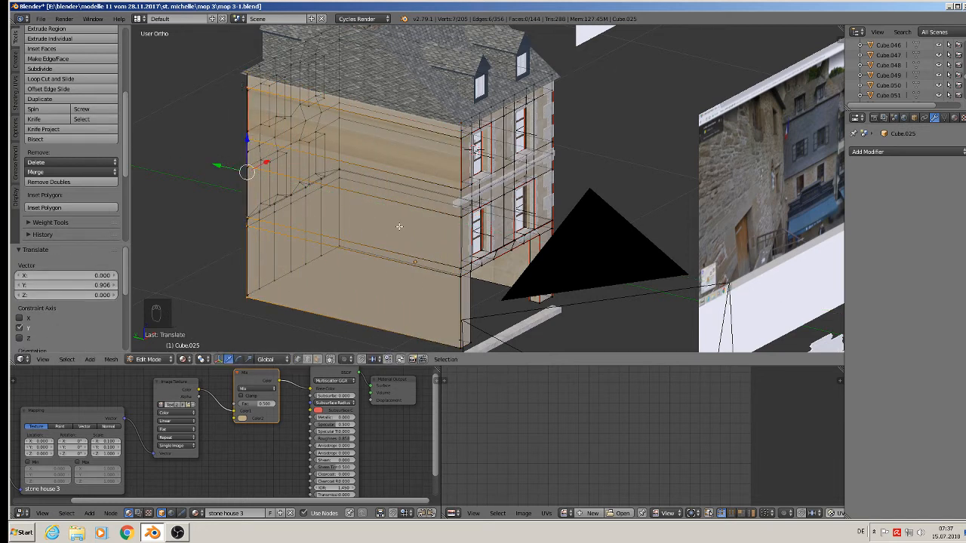
pyautogui.press('a')
pyautogui.press('Tab')
pyautogui.moveTo(396, 234); pyautogui.dragTo(346, 243, button='middle')
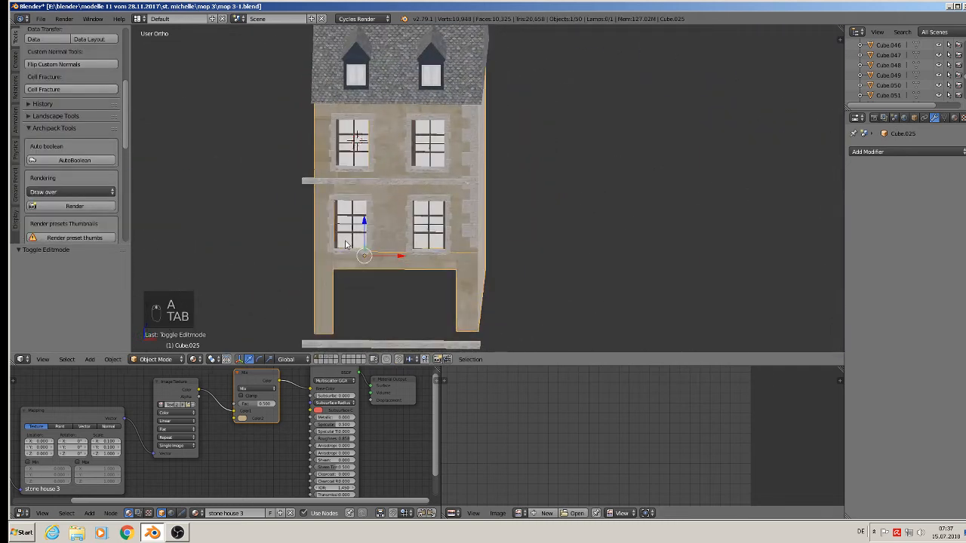
# Save the townhouse file as mop 3-1.blend.
pyautogui.moveTo(397, 211); pyautogui.dragTo(294, 287, button='middle')
pyautogui.click(40, 19)
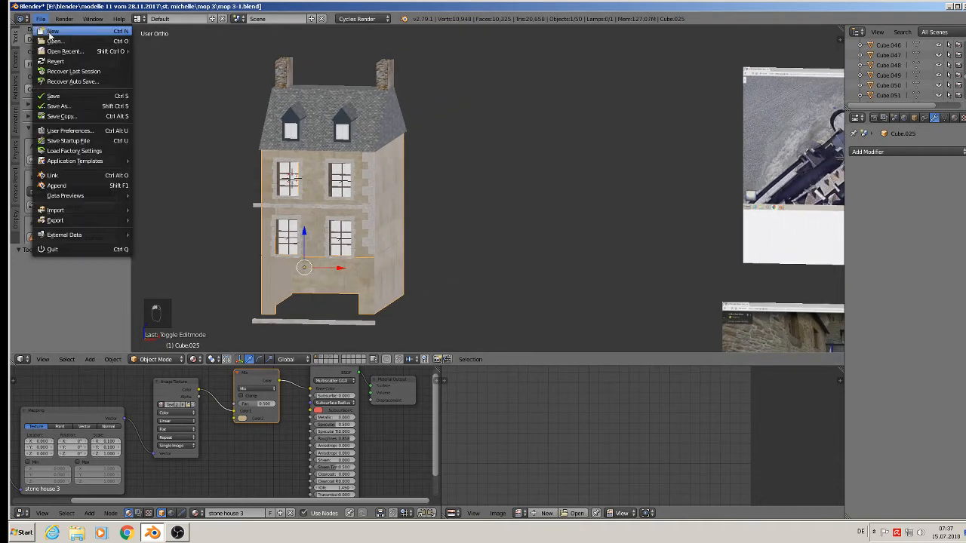
pyautogui.click(57, 95)
# Move the view over to the street reference photo planes and zoom in.
pyautogui.scroll(-3, 588, 209)
pyautogui.moveTo(588, 209); pyautogui.dragTo(410, 173, button='middle')
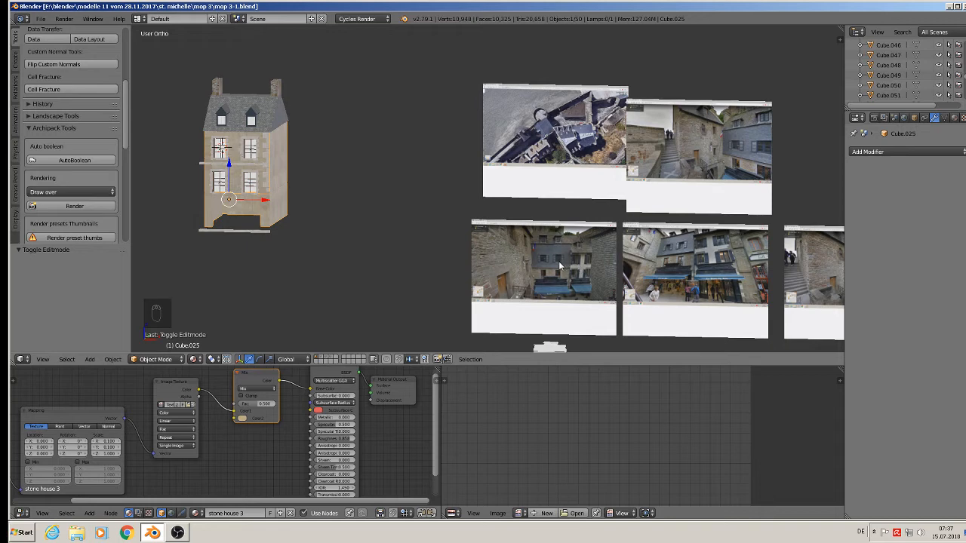
pyautogui.scroll(5, 558, 261)
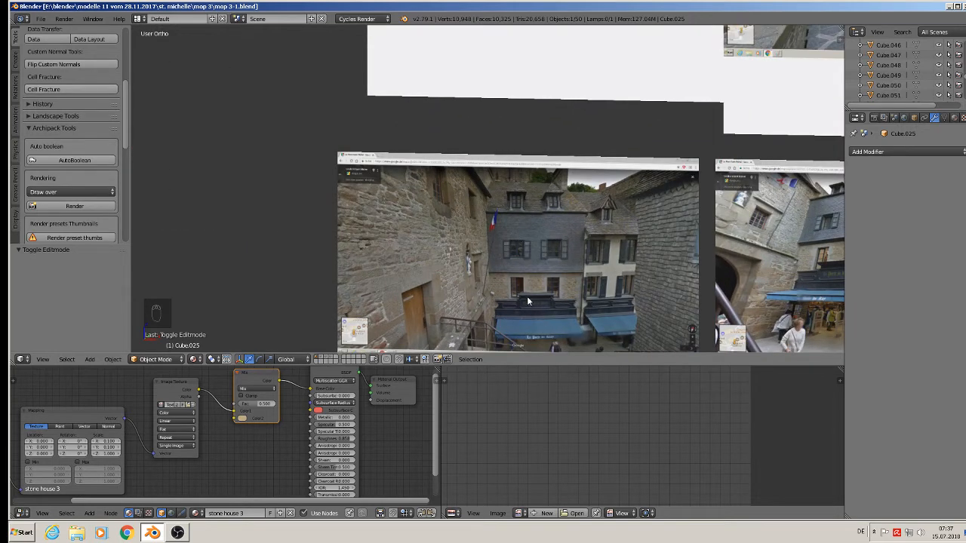
# Delete the left and right lower window objects.
pyautogui.scroll(-3, 519, 290)
pyautogui.keyDown('shift'); pyautogui.moveTo(315, 248); pyautogui.dragTo(641, 269, button='middle'); pyautogui.keyUp('shift')
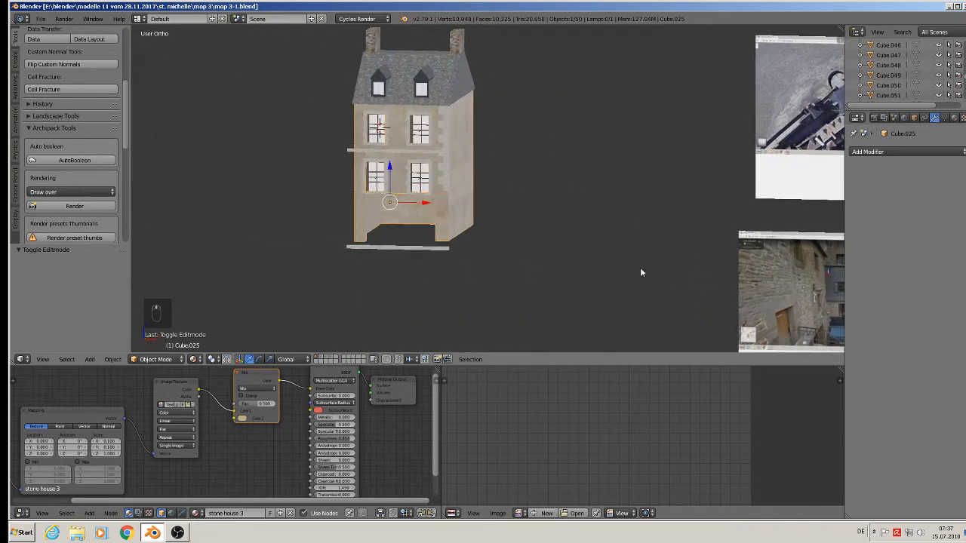
pyautogui.scroll(3, 451, 204)
pyautogui.scroll(3, 383, 168)
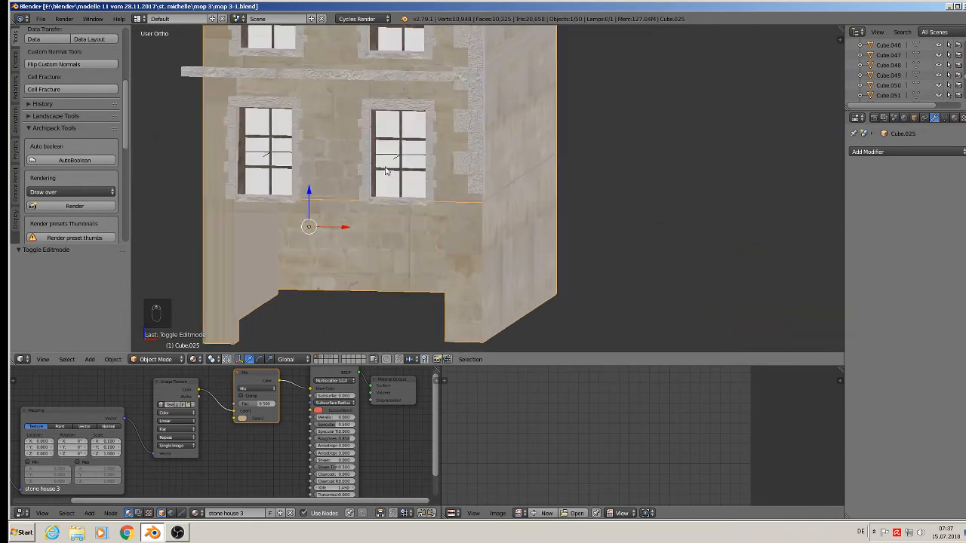
pyautogui.rightClick(315, 158)
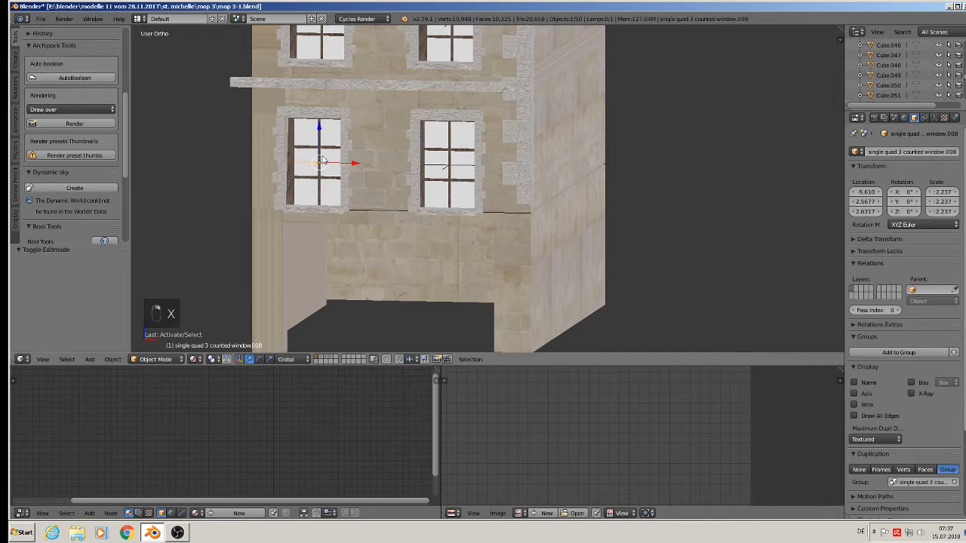
pyautogui.press('Delete')
pyautogui.click(321, 161)
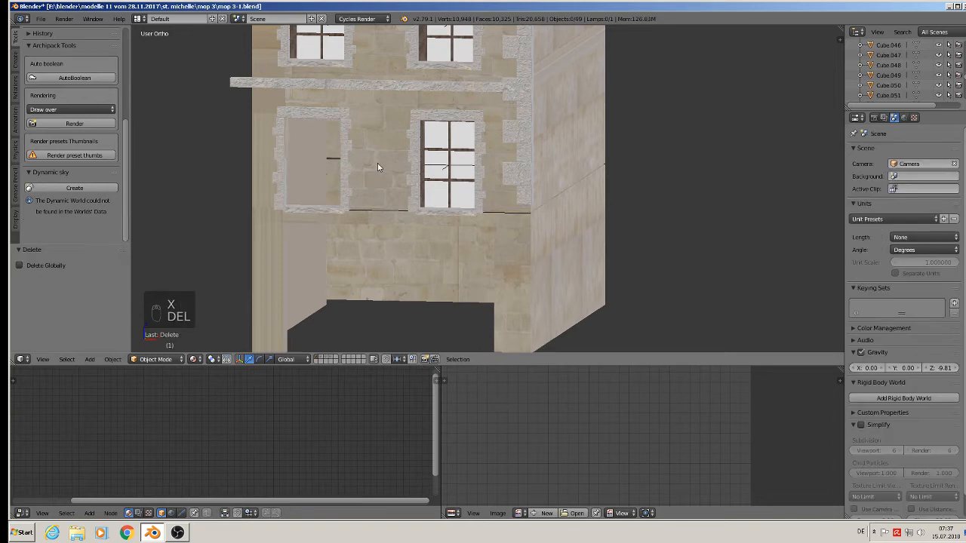
pyautogui.rightClick(449, 167)
pyautogui.press('Delete')
pyautogui.click(453, 172)
# Delete the extra upper right and upper left window objects.
pyautogui.scroll(-5, 449, 175)
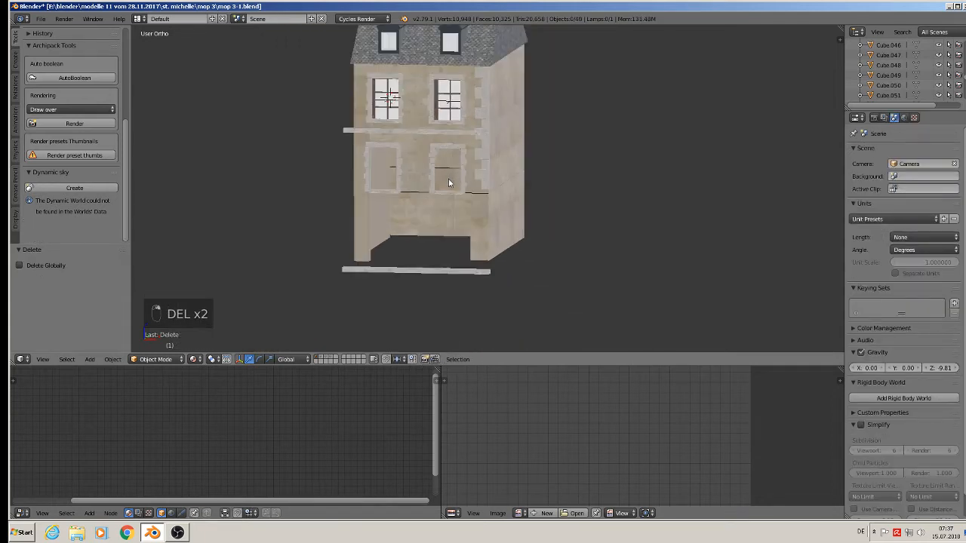
pyautogui.moveTo(466, 187); pyautogui.dragTo(458, 184, button='middle')
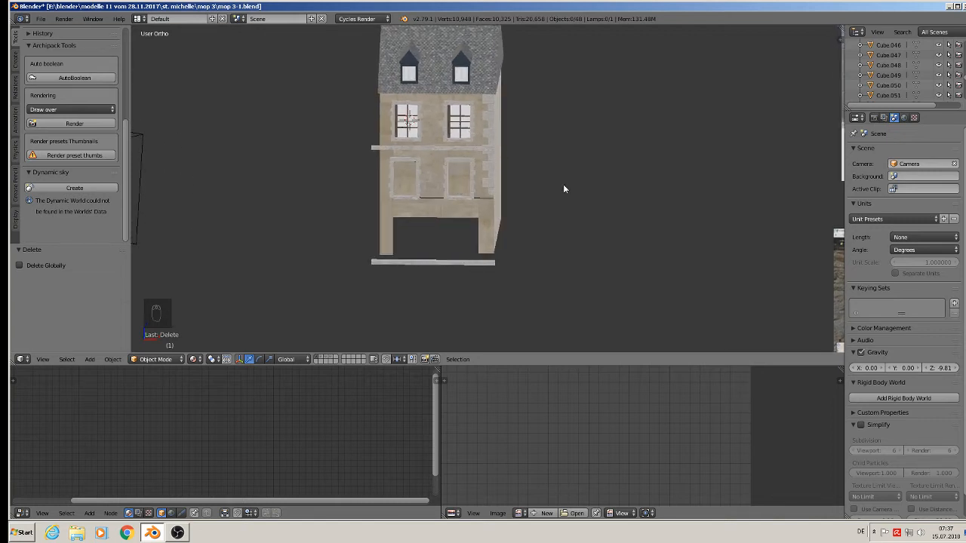
pyautogui.scroll(-5, 563, 184)
pyautogui.scroll(4, 683, 240)
pyautogui.scroll(5, 803, 261)
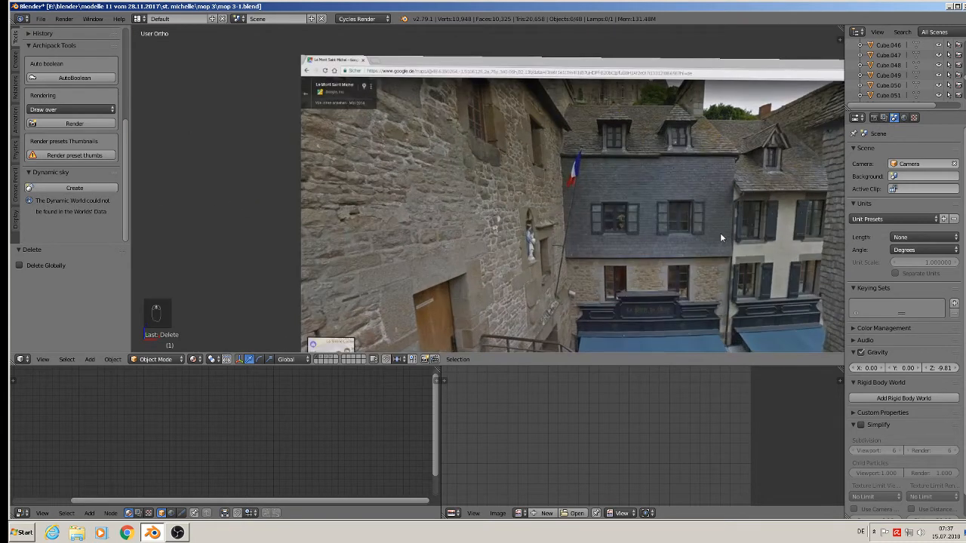
pyautogui.scroll(-3, 590, 238)
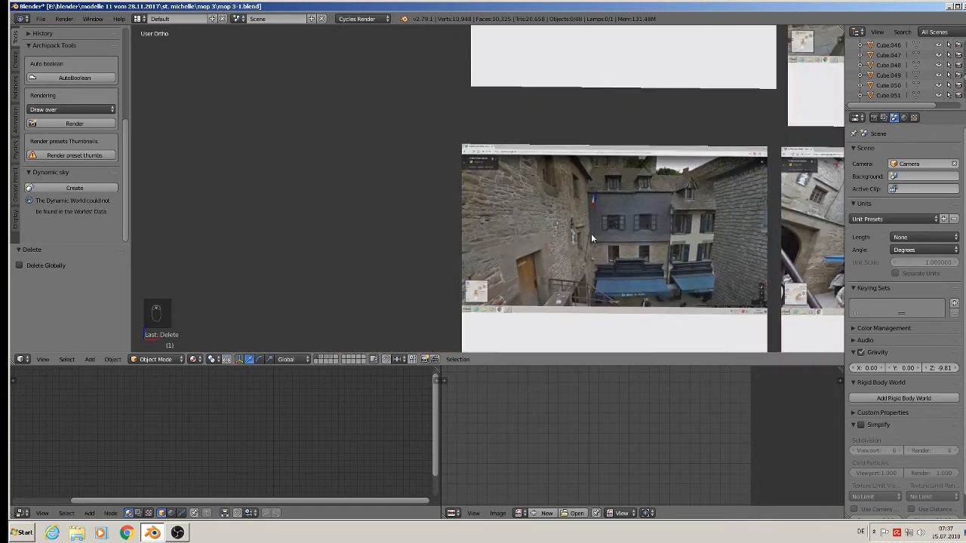
pyautogui.keyDown('shift'); pyautogui.moveTo(305, 201); pyautogui.dragTo(640, 244, button='middle'); pyautogui.keyUp('shift')
pyautogui.keyDown('shift'); pyautogui.moveTo(478, 158); pyautogui.dragTo(550, 285, button='middle'); pyautogui.keyUp('shift')
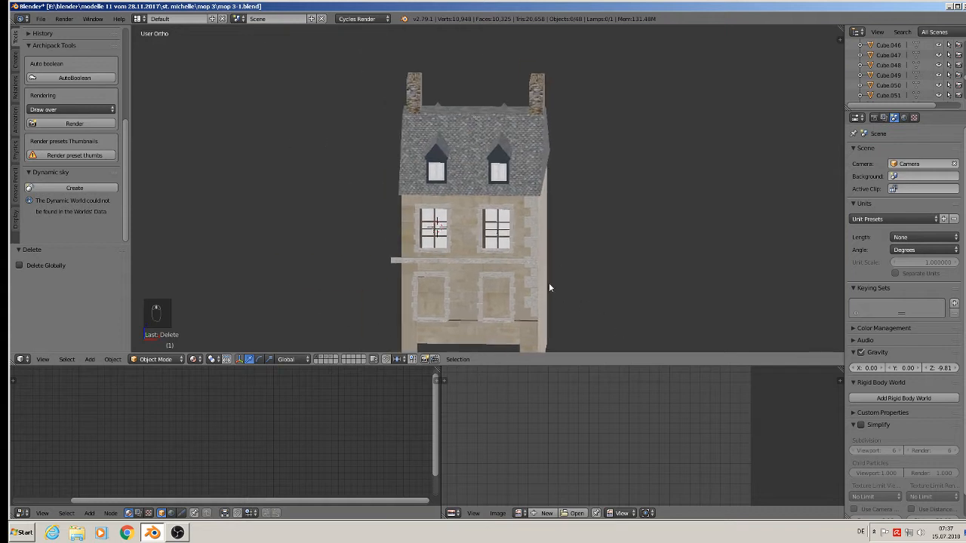
pyautogui.scroll(3, 528, 257)
pyautogui.rightClick(501, 200)
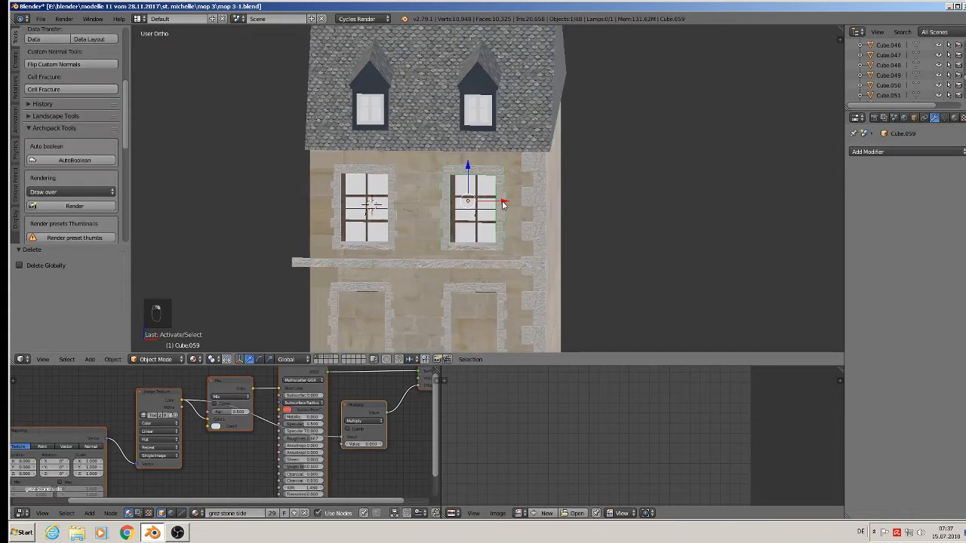
pyautogui.press('Delete')
pyautogui.click(501, 202)
pyautogui.rightClick(393, 203)
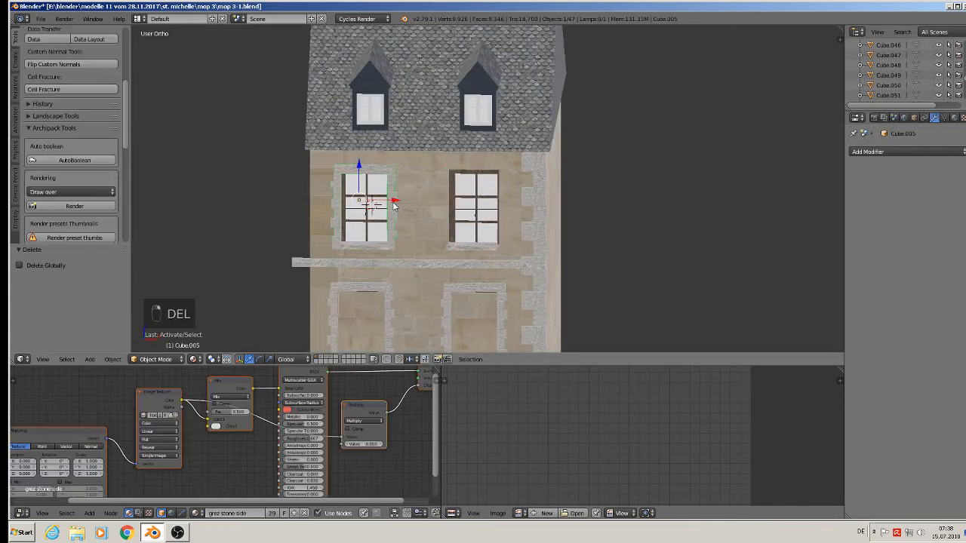
pyautogui.press('Delete')
pyautogui.click(394, 206)
# Delete the upper ledge Cube.233 and the ground strip beneath the facade.
pyautogui.scroll(-3, 469, 279)
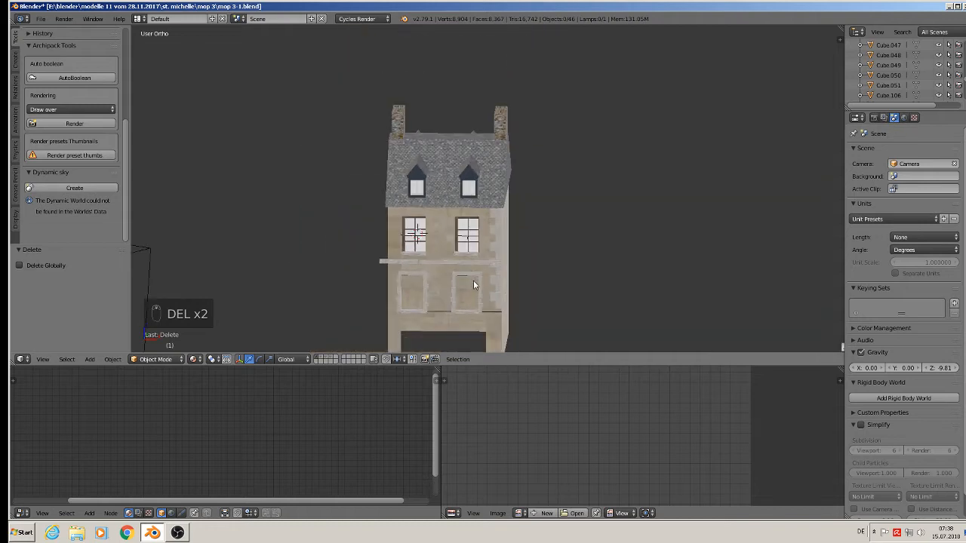
pyautogui.scroll(3, 472, 281)
pyautogui.scroll(-5, 498, 276)
pyautogui.scroll(5, 717, 317)
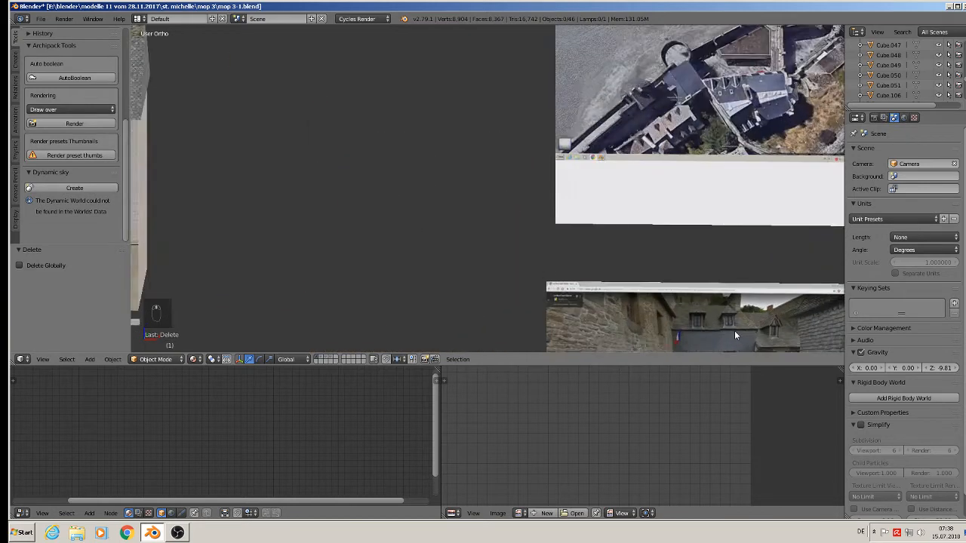
pyautogui.scroll(4, 734, 332)
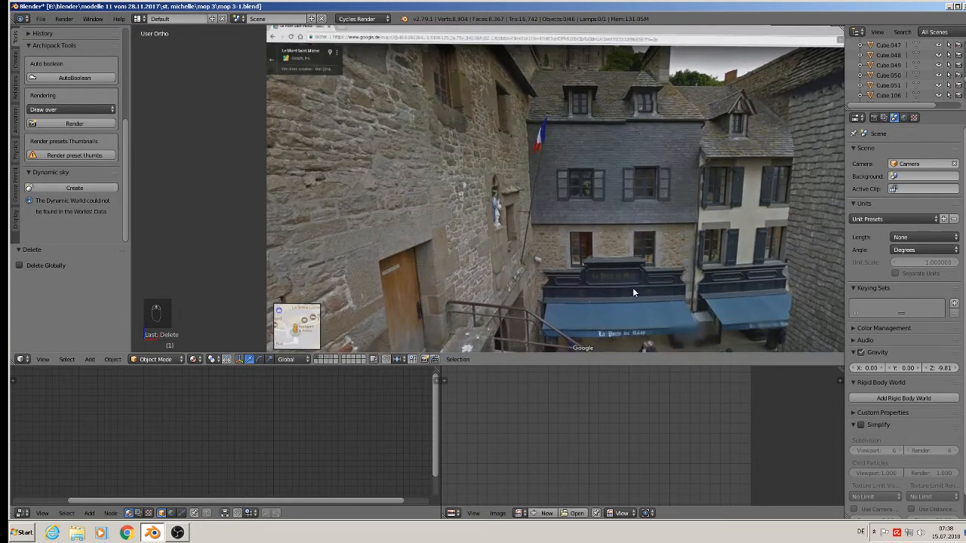
pyautogui.scroll(-4, 492, 246)
pyautogui.keyDown('shift'); pyautogui.moveTo(324, 192); pyautogui.dragTo(796, 324, button='middle'); pyautogui.keyUp('shift')
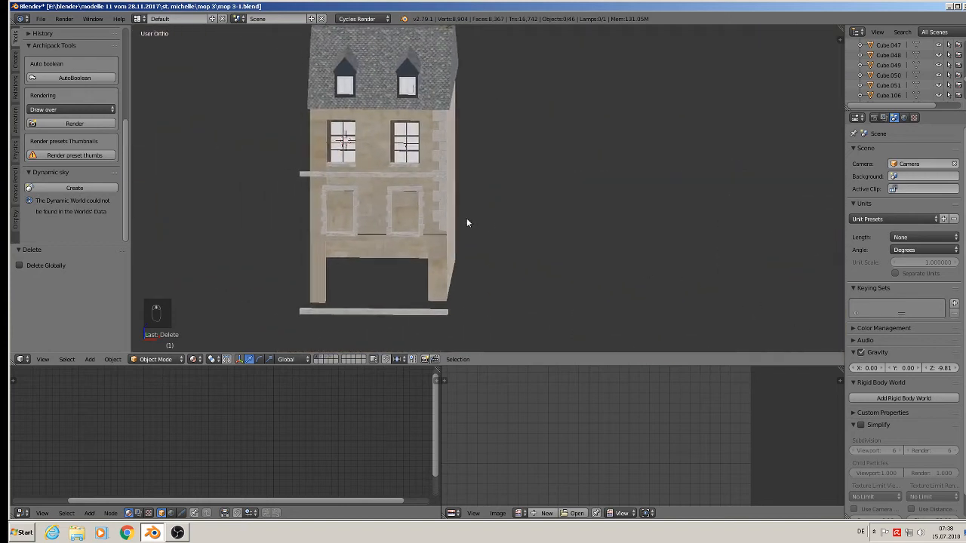
pyautogui.click(304, 176)
pyautogui.press('Delete')
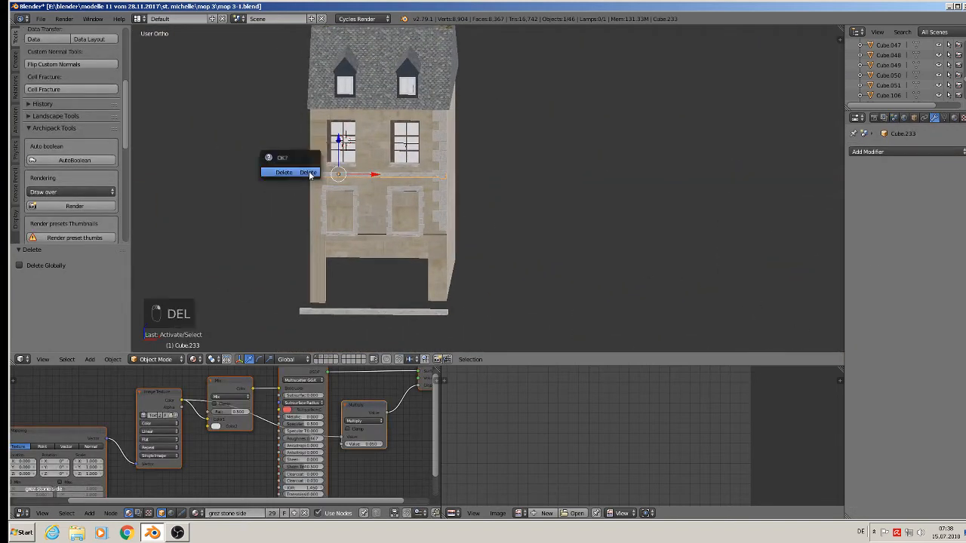
pyautogui.click(309, 172)
pyautogui.click(363, 315)
pyautogui.press('Delete')
pyautogui.click(363, 316)
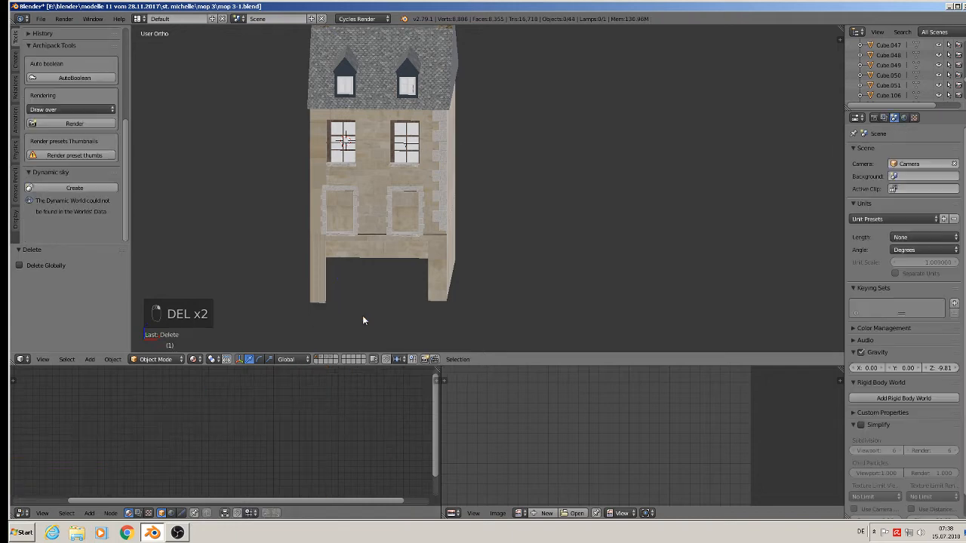
pyautogui.moveTo(362, 315); pyautogui.dragTo(347, 278, button='middle')
pyautogui.scroll(8, 353, 261)
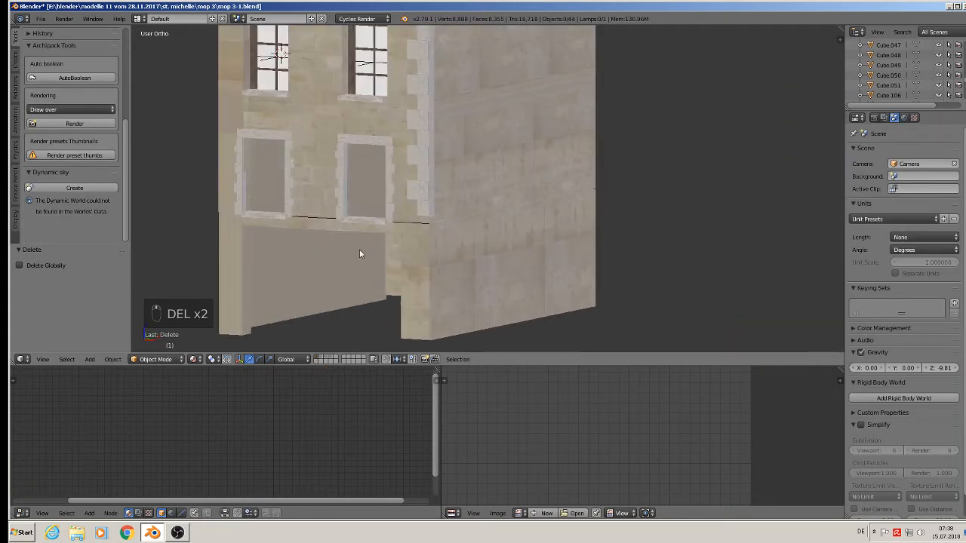
# Move the Cube.025 wall piece 0.002 along the Y axis.
pyautogui.click(432, 203)
pyautogui.moveTo(431, 202); pyautogui.dragTo(412, 242, button='middle')
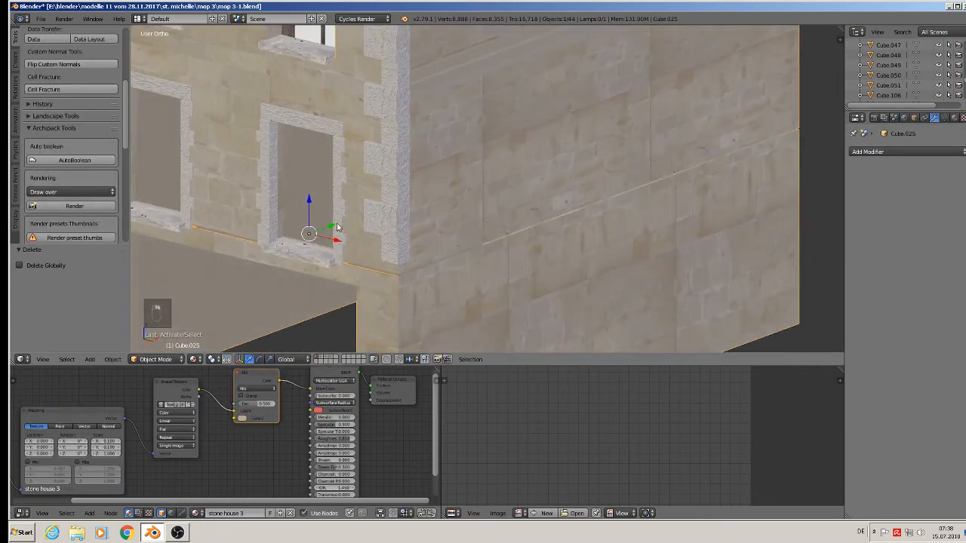
pyautogui.press('g')
pyautogui.press('y')
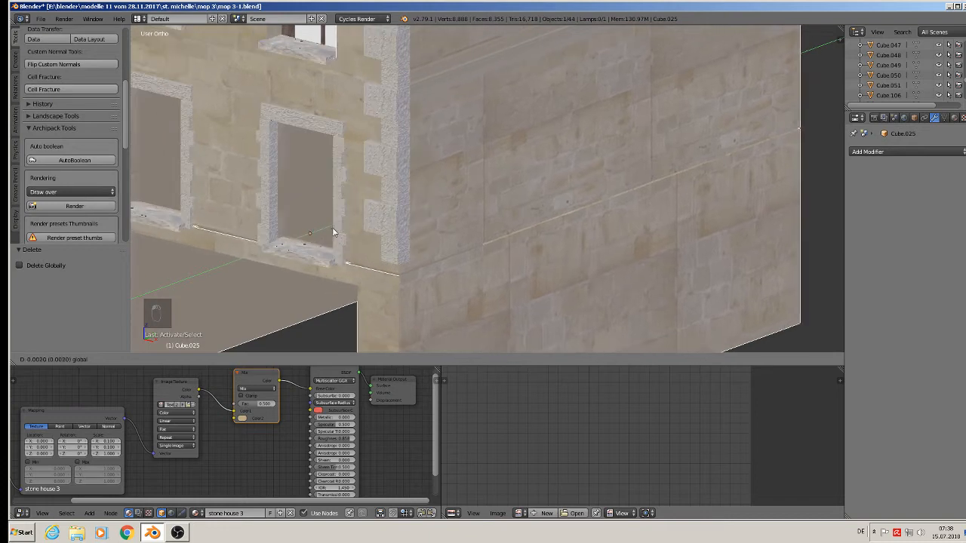
pyautogui.click(333, 233)
# Inspect the wall mesh in Edit Mode, then return to Object Mode and deselect all.
pyautogui.press('Tab')
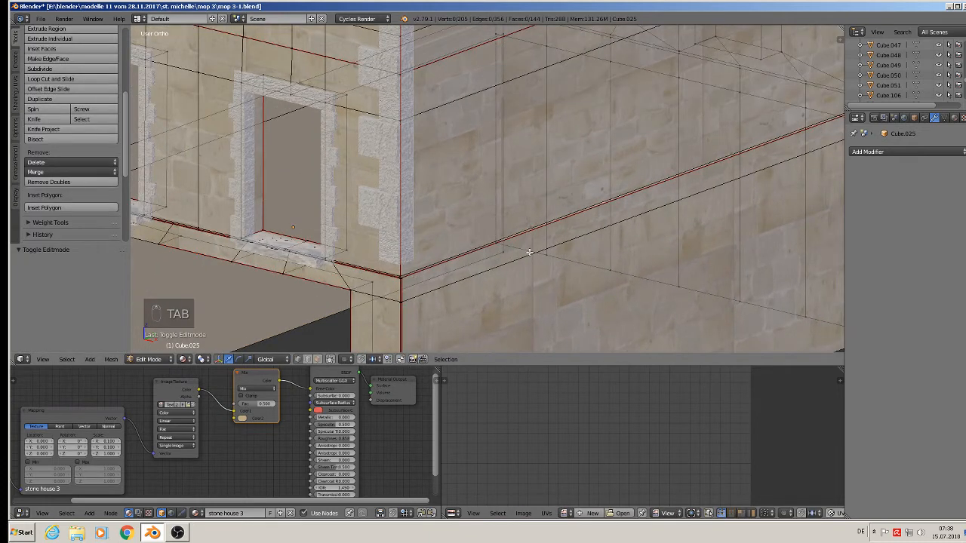
pyautogui.keyDown('shift'); pyautogui.moveTo(410, 281); pyautogui.dragTo(519, 267, button='middle'); pyautogui.keyUp('shift')
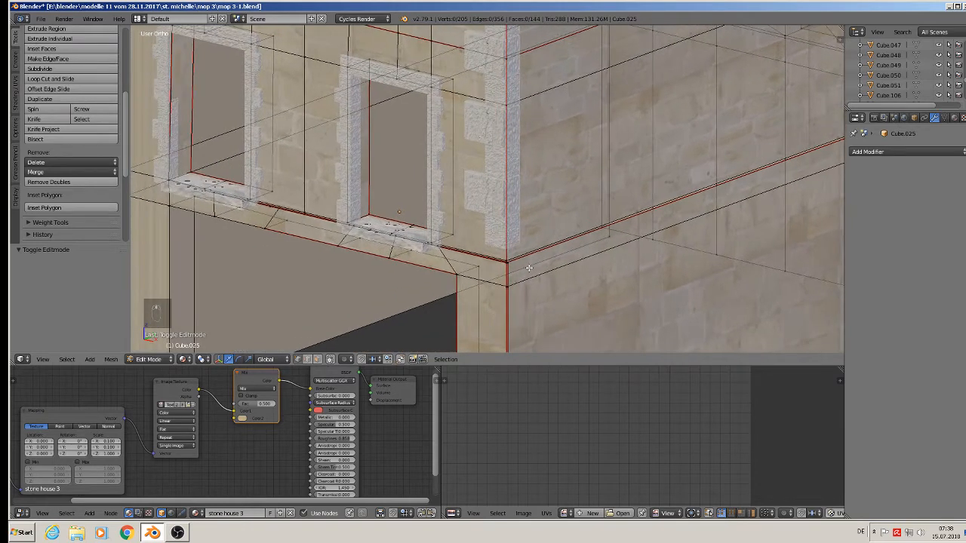
pyautogui.scroll(-2, 498, 270)
pyautogui.scroll(-7, 517, 273)
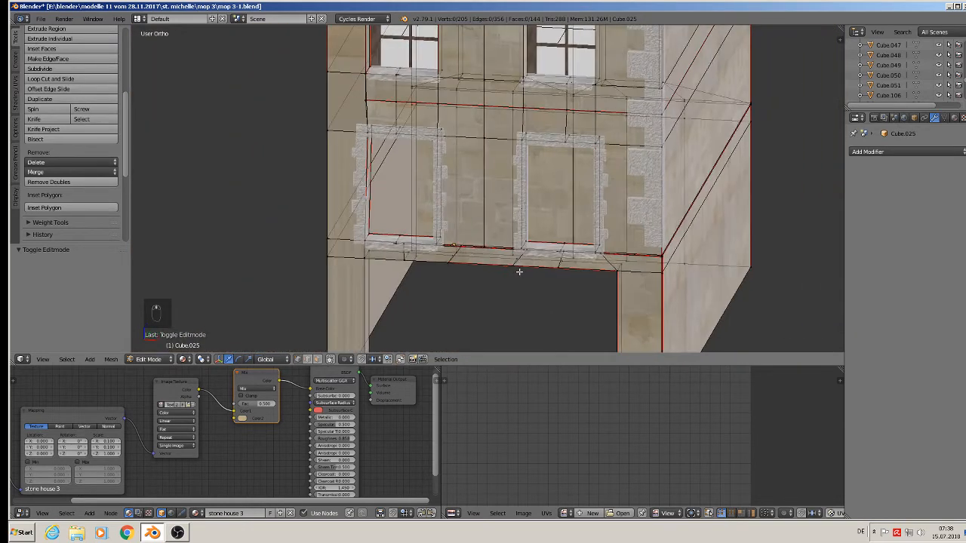
pyautogui.press('Tab')
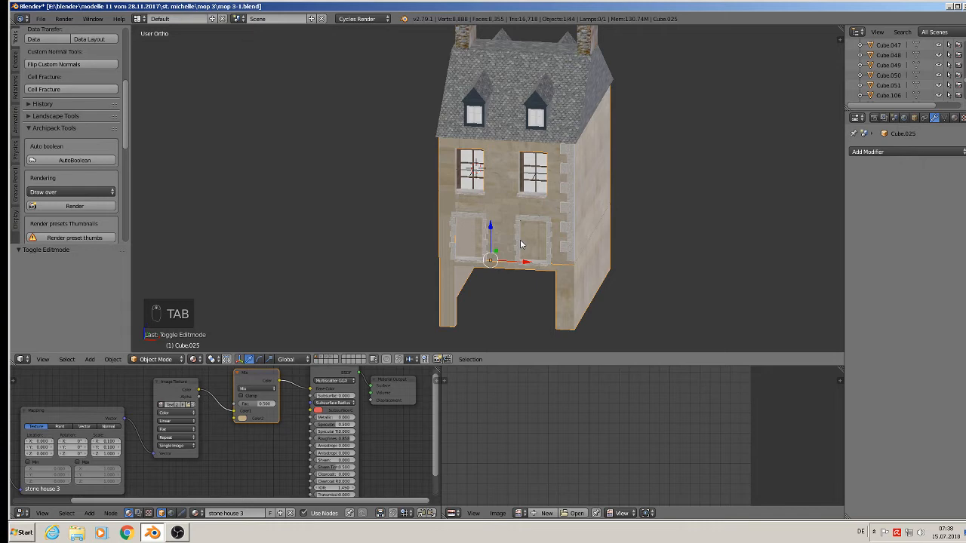
pyautogui.press('a')
pyautogui.press('a')
# Select the upper left window object and view the house from above.
pyautogui.moveTo(524, 244); pyautogui.dragTo(528, 237, button='middle')
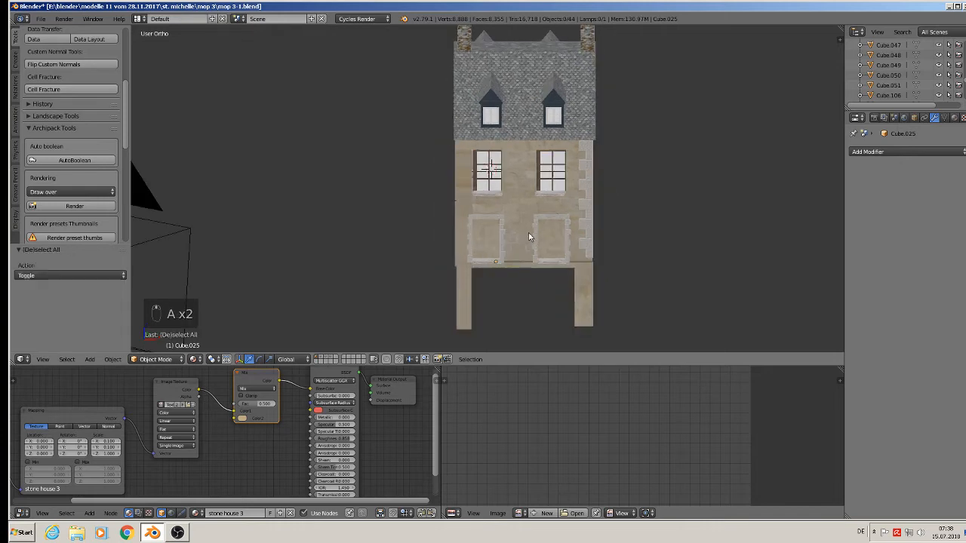
pyautogui.scroll(2, 529, 237)
pyautogui.rightClick(477, 149)
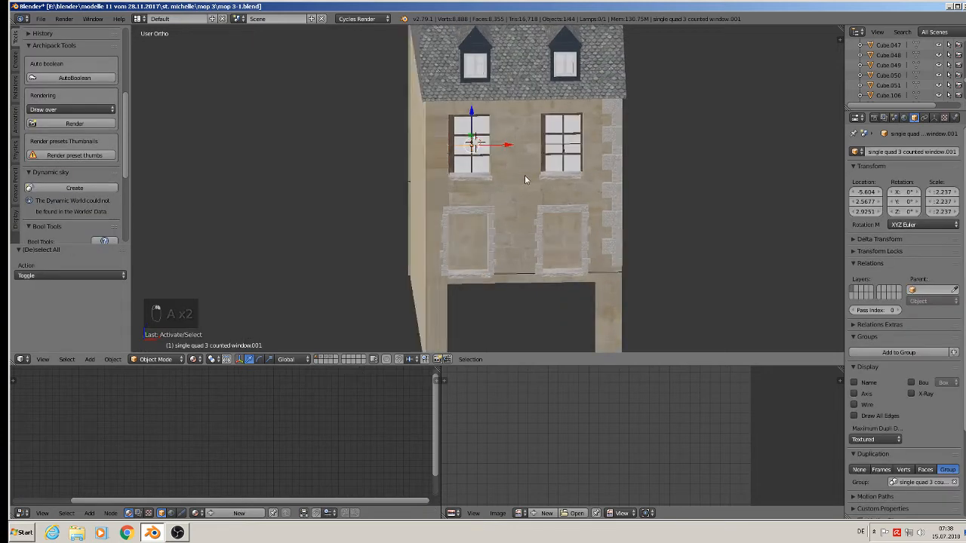
pyautogui.moveTo(524, 175)
pyautogui.mouseDown(button='middle')
pyautogui.moveTo(639, 200)
pyautogui.moveTo(693, 190)
pyautogui.moveTo(516, 181)
pyautogui.moveTo(523, 179)
pyautogui.mouseUp(button='middle')
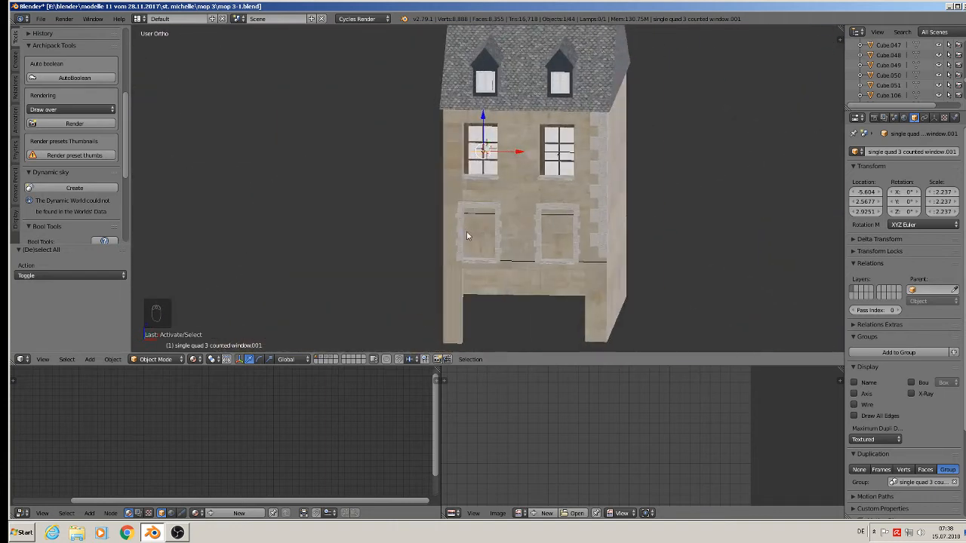
pyautogui.keyDown('shift'); pyautogui.moveTo(477, 260); pyautogui.dragTo(412, 222, button='middle'); pyautogui.keyUp('shift')
pyautogui.scroll(-3, 411, 221)
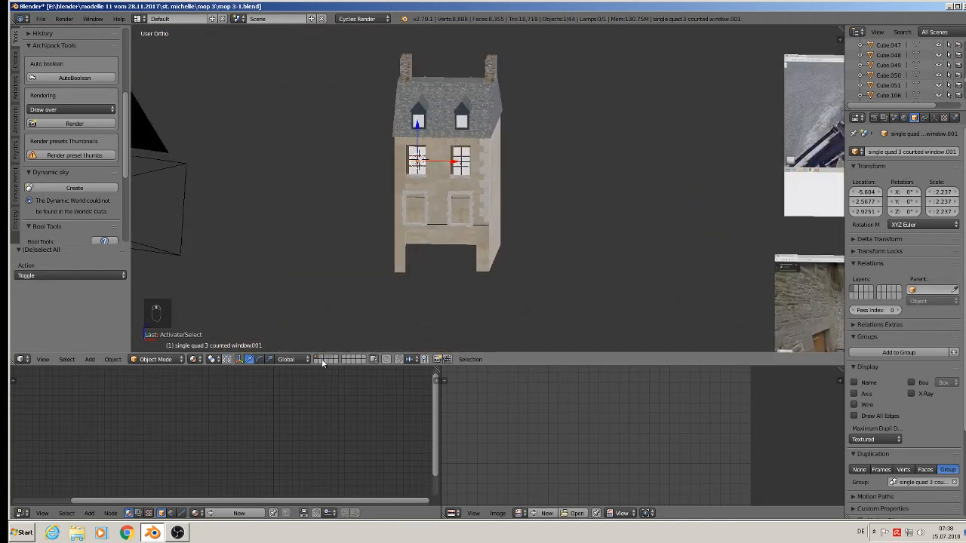
# Save the house scene under the new file name mop 3-2.blend.
pyautogui.click(41, 18)
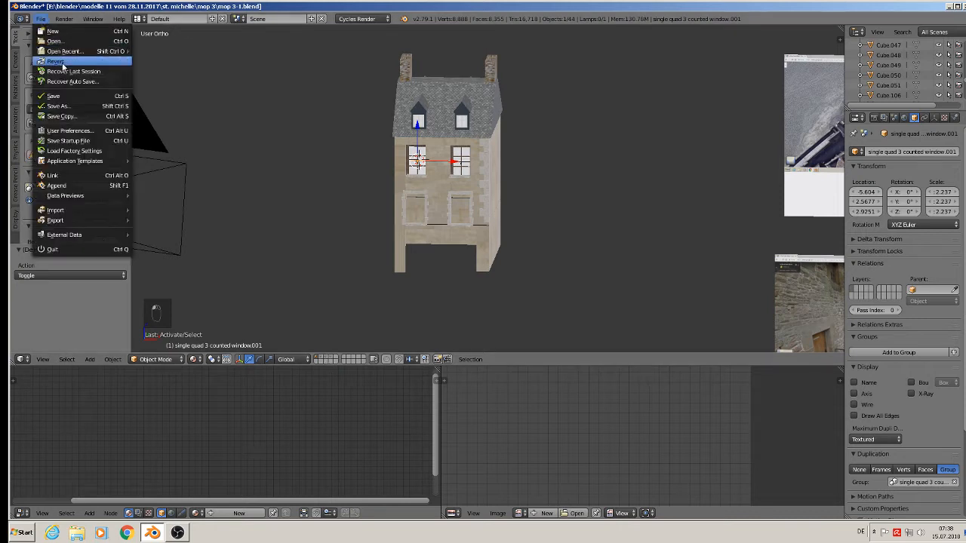
pyautogui.click(60, 110)
pyautogui.click(162, 57)
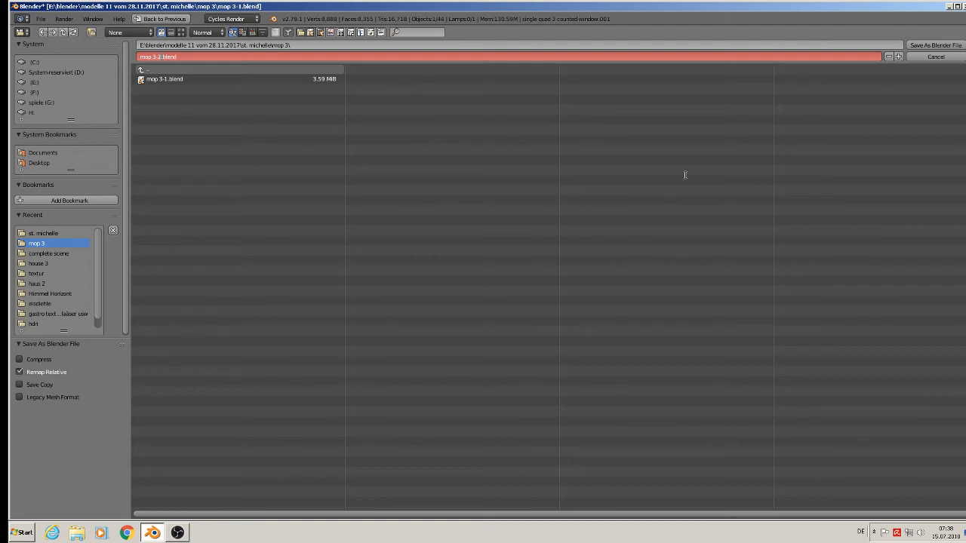
pyautogui.click(953, 45)
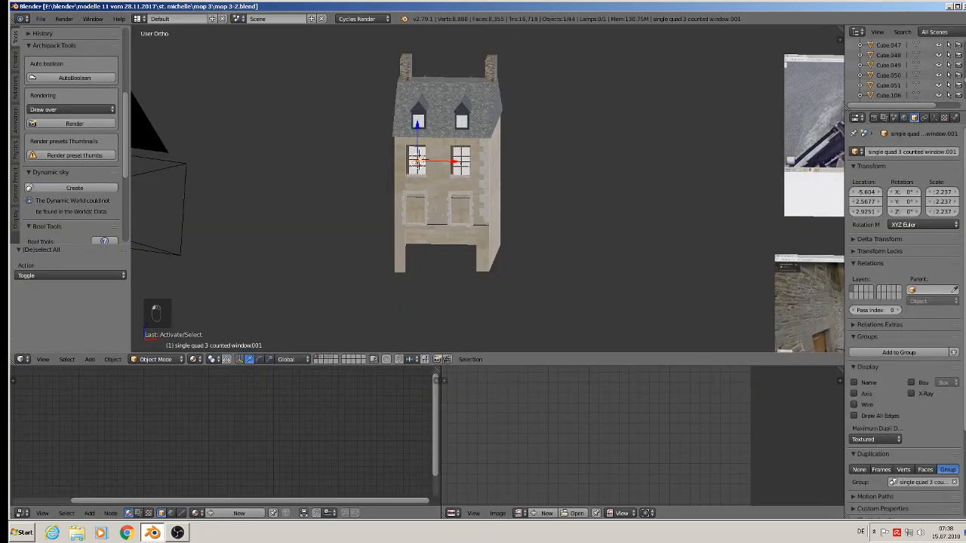
# Quit Blender and relaunch it from the desktop shortcut.
pyautogui.click(961, 6)
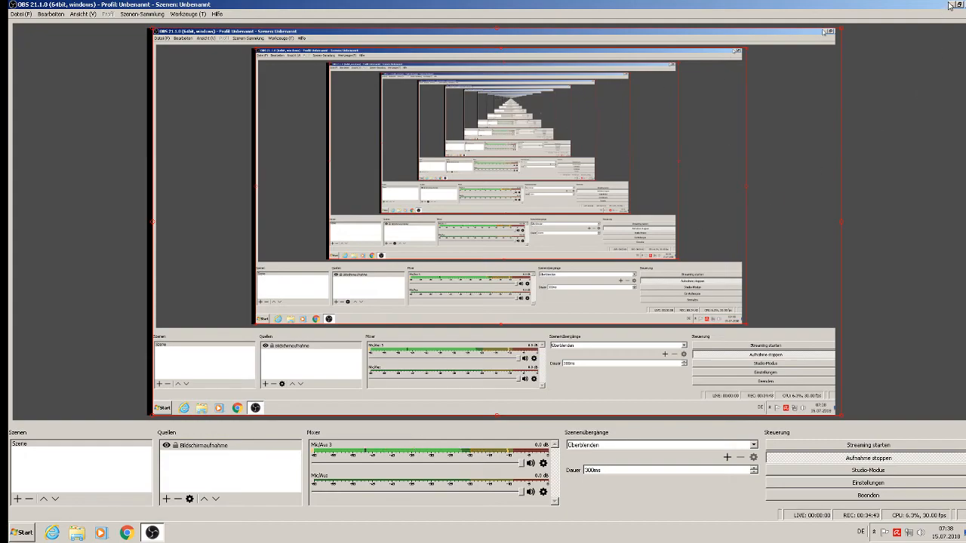
pyautogui.click(952, 4)
pyautogui.doubleClick(400, 299)
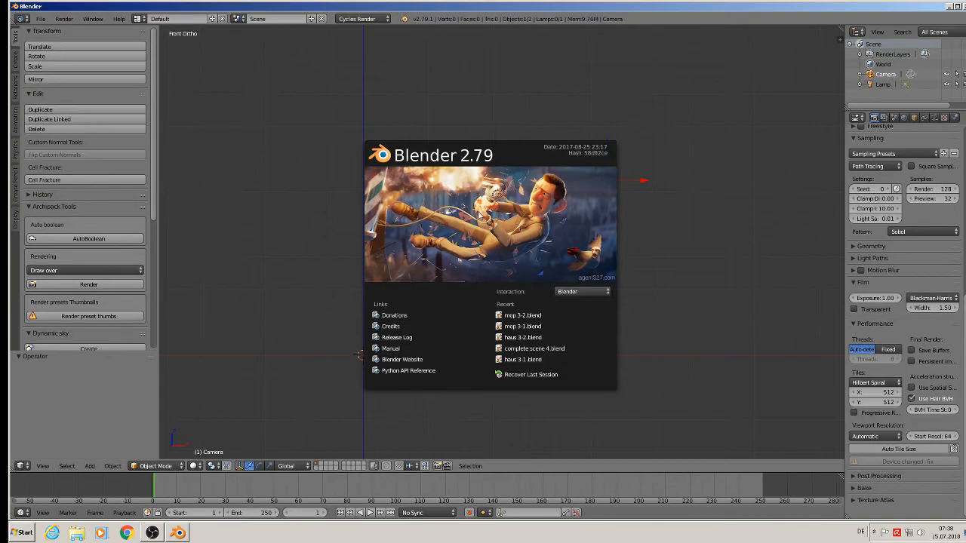
# Reopen mop 3-2.blend and select Cube.002 and wall Cube.025, dismissing the delete prompts.
pyautogui.click(530, 315)
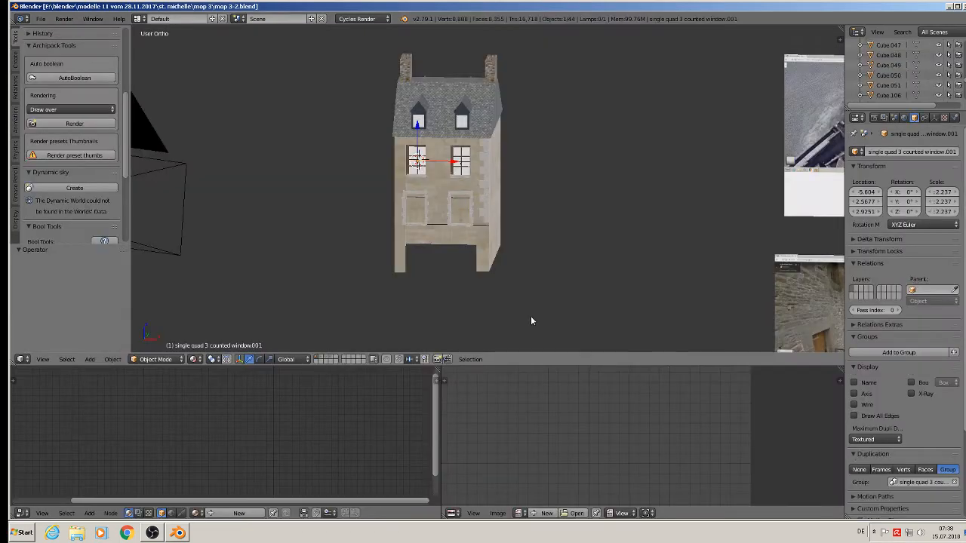
pyautogui.rightClick(483, 203)
pyautogui.press('x')
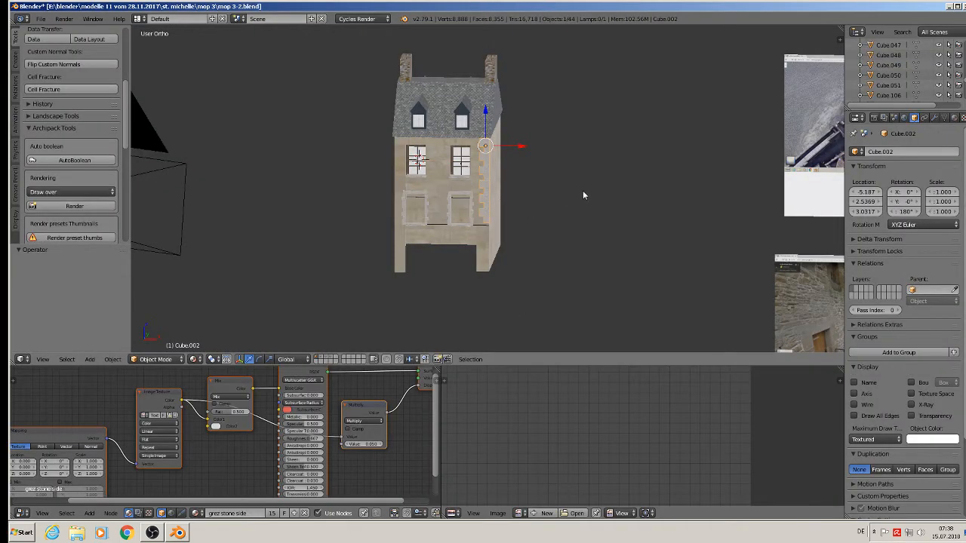
pyautogui.press('x')
pyautogui.scroll(4, 474, 248)
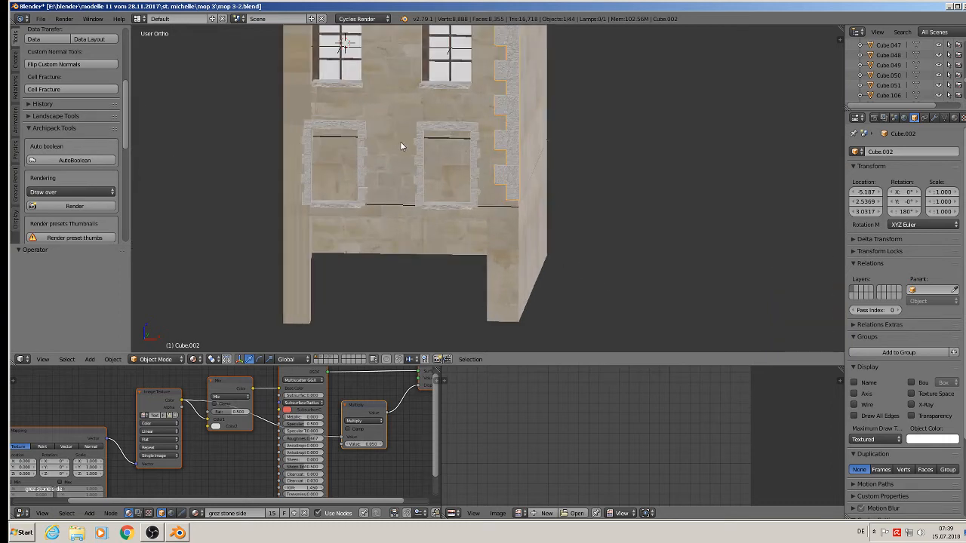
pyautogui.rightClick(400, 141)
pyautogui.press('x')
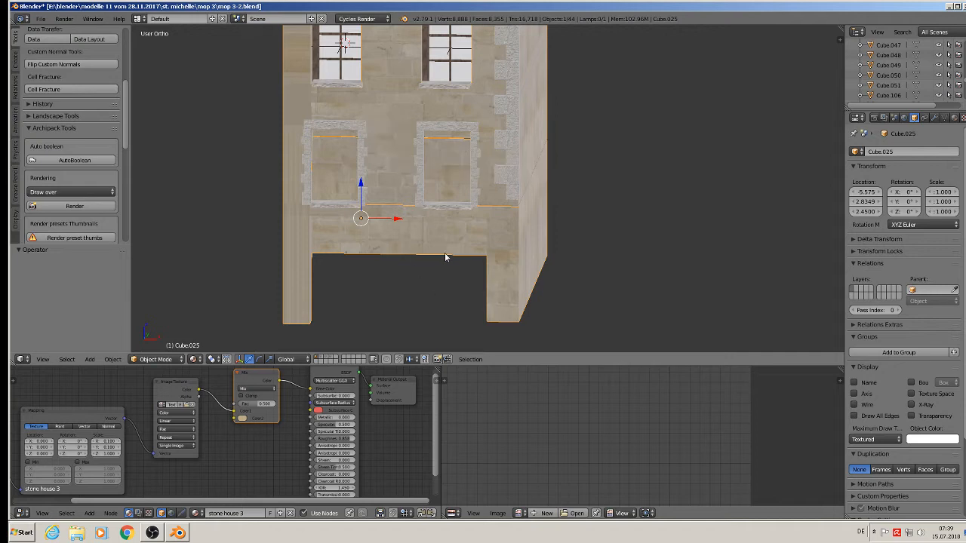
# Select the four small white pieces by the reference photos, including Cube.049.
pyautogui.scroll(-2, 444, 257)
pyautogui.scroll(-3, 437, 270)
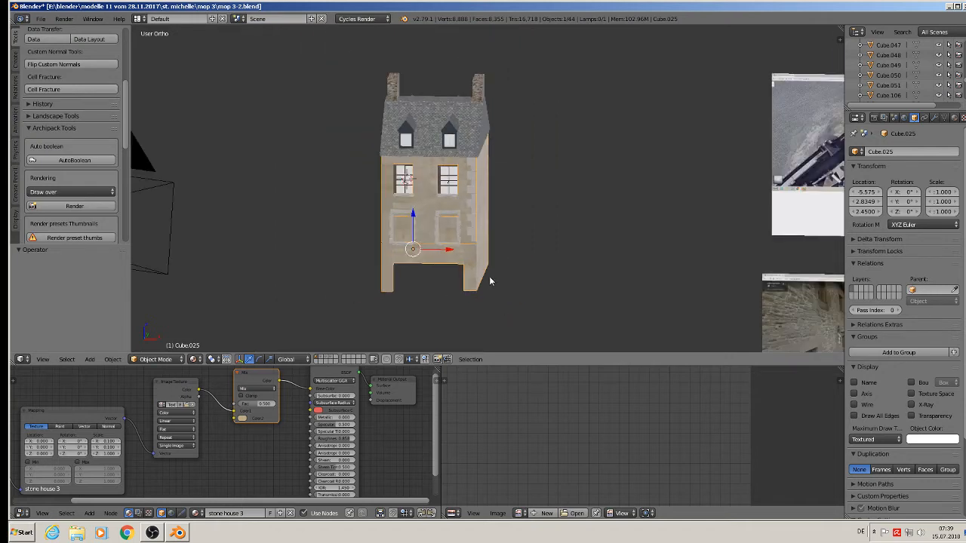
pyautogui.keyDown('shift'); pyautogui.moveTo(685, 310); pyautogui.dragTo(504, 202, button='middle'); pyautogui.keyUp('shift')
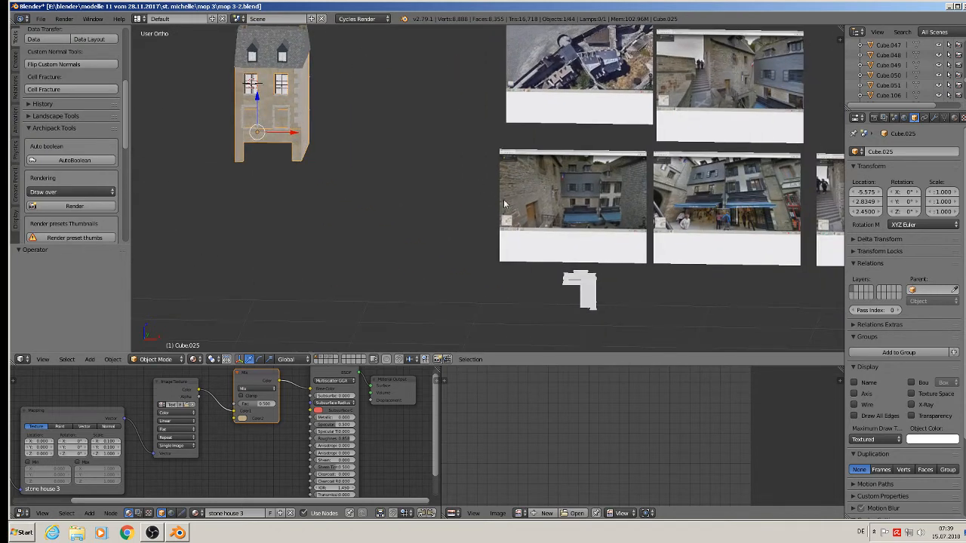
pyautogui.scroll(2, 505, 203)
pyautogui.scroll(-2, 654, 302)
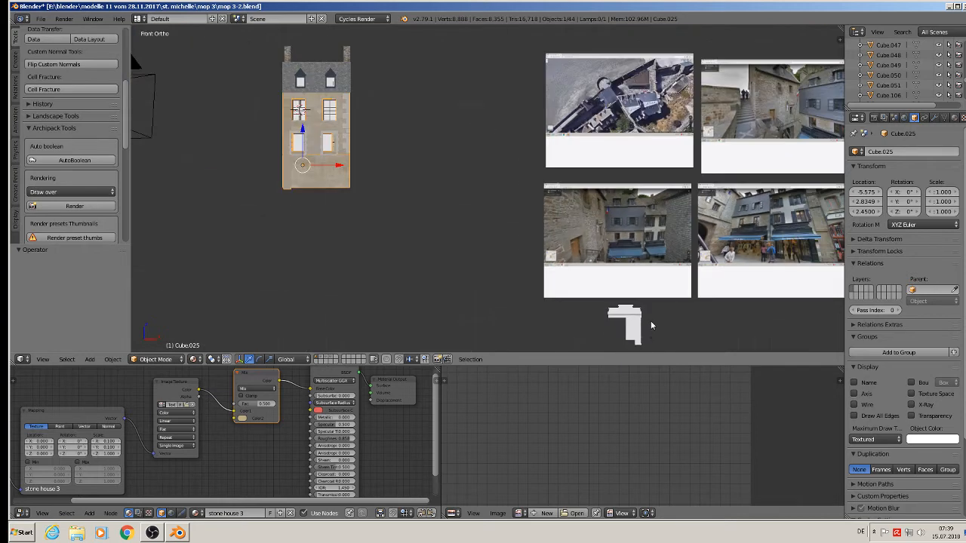
pyautogui.keyDown('shift'); pyautogui.moveTo(650, 326); pyautogui.dragTo(560, 255, button='middle'); pyautogui.keyUp('shift')
pyautogui.scroll(1, 560, 255)
pyautogui.scroll(5, 559, 251)
pyautogui.rightClick(530, 228)
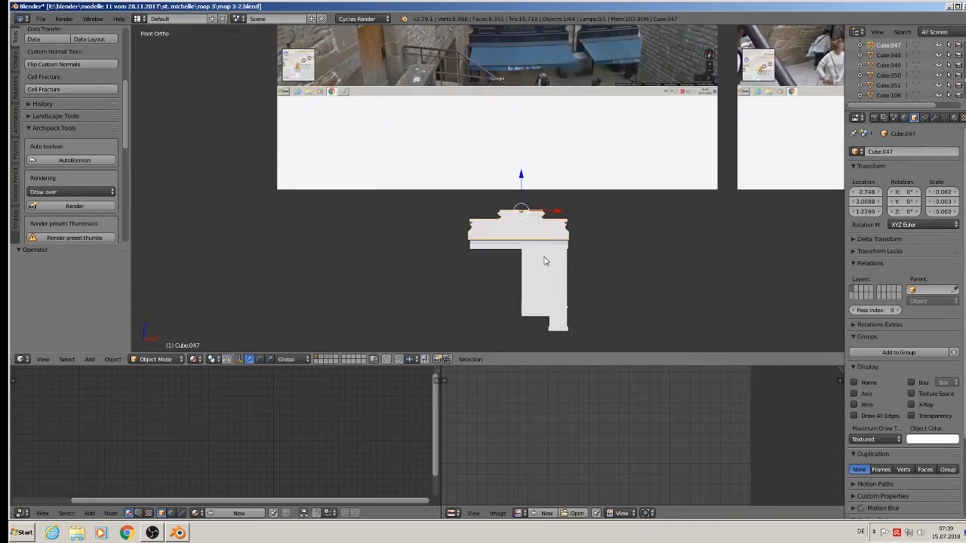
pyautogui.keyDown('shift'); pyautogui.rightClick(509, 245); pyautogui.keyUp('shift')
pyautogui.keyDown('shift'); pyautogui.rightClick(541, 266); pyautogui.keyUp('shift')
pyautogui.keyDown('shift'); pyautogui.rightClick(567, 293); pyautogui.keyUp('shift')
# Move the selected white pieces 1.2 units left along X.
pyautogui.scroll(-5, 568, 292)
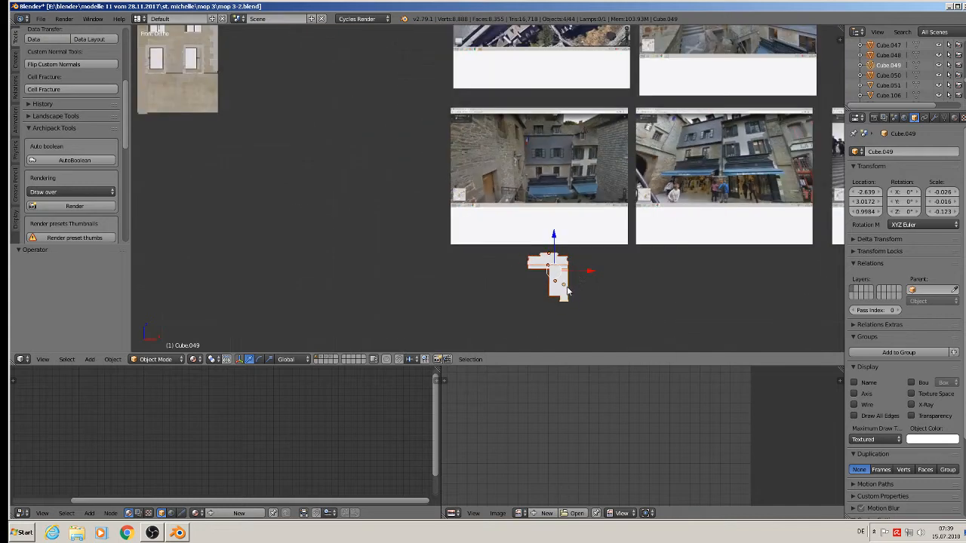
pyautogui.moveTo(585, 273); pyautogui.dragTo(440, 263)
pyautogui.scroll(5, 722, 209)
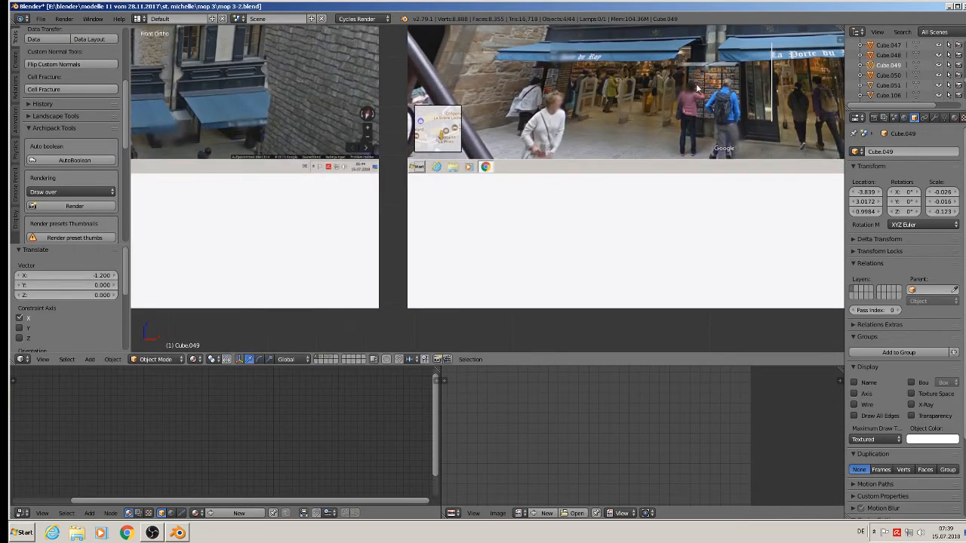
pyautogui.scroll(3, 697, 89)
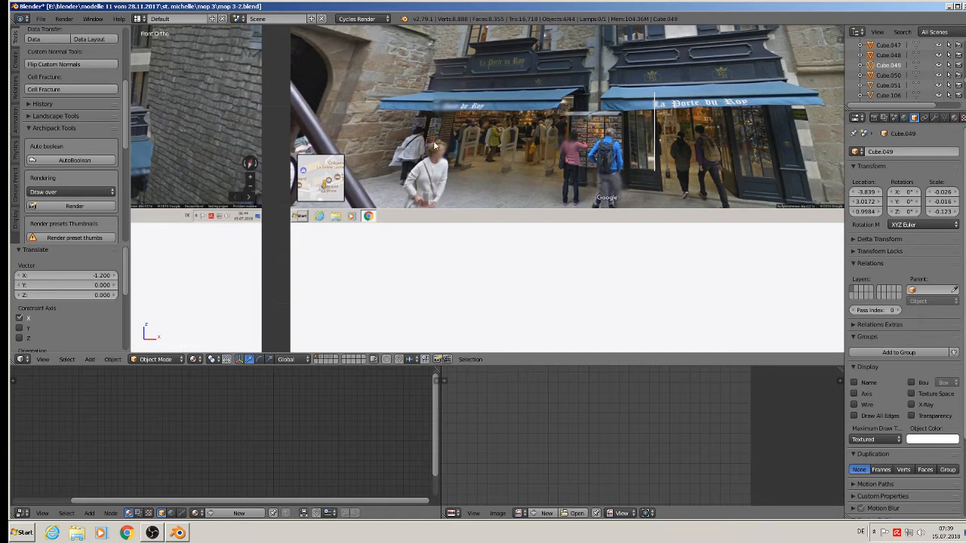
# Move the L-shaped cornice piece beside the facade.
pyautogui.scroll(-2, 363, 143)
pyautogui.scroll(-6, 364, 143)
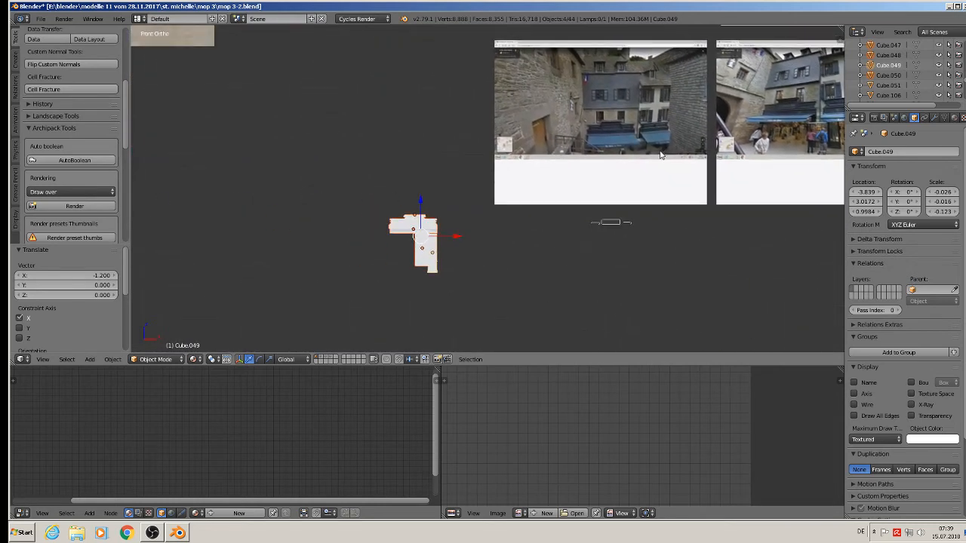
pyautogui.press('g')
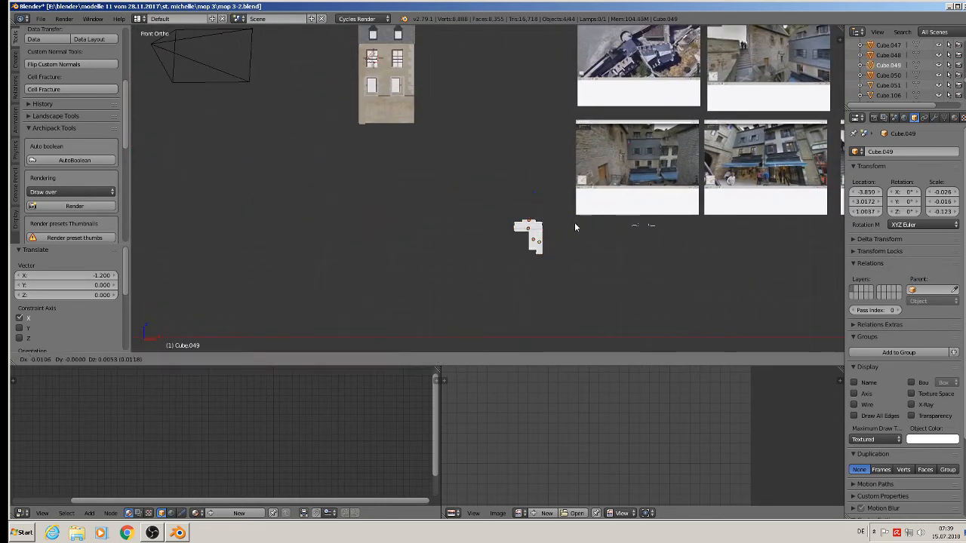
pyautogui.click(492, 101)
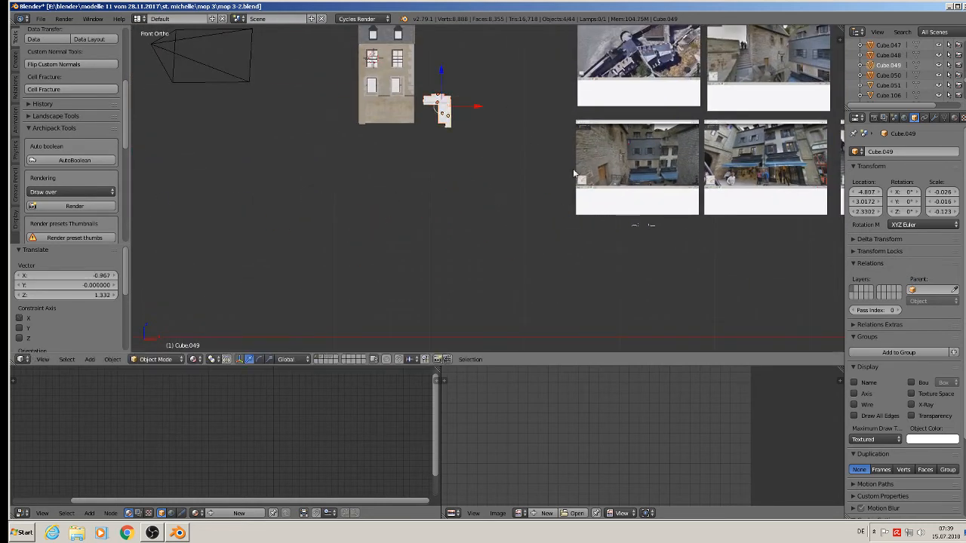
# Move the three small outline shapes near the facade.
pyautogui.press('a')
pyautogui.rightClick(640, 235)
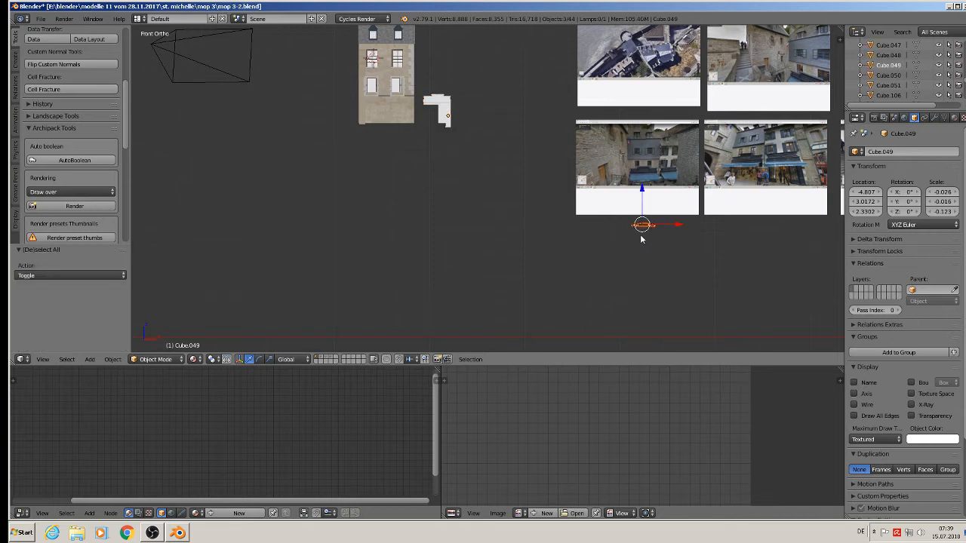
pyautogui.press('g')
pyautogui.click(437, 148)
pyautogui.scroll(3, 437, 148)
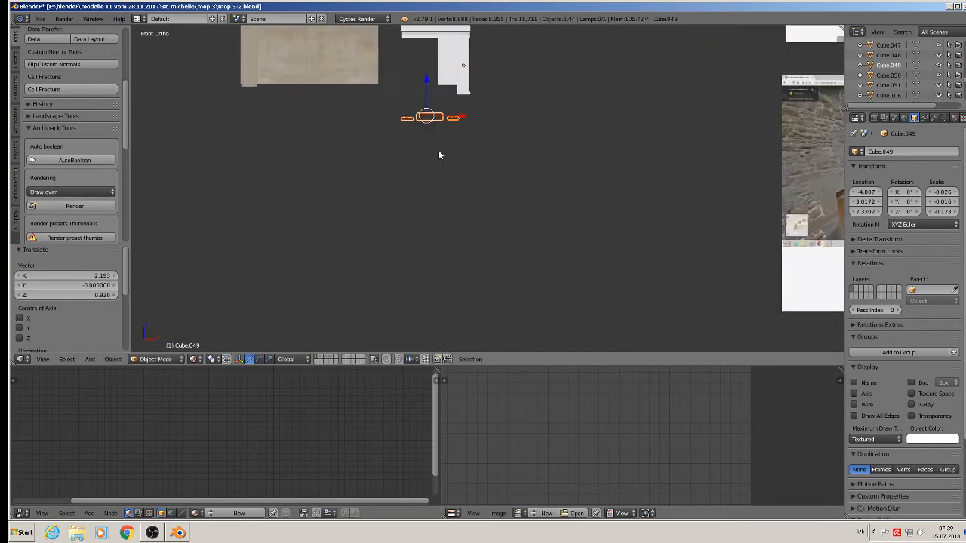
pyautogui.keyDown('shift'); pyautogui.moveTo(434, 167); pyautogui.dragTo(439, 267, button='middle'); pyautogui.keyUp('shift')
pyautogui.scroll(4, 47, 88)
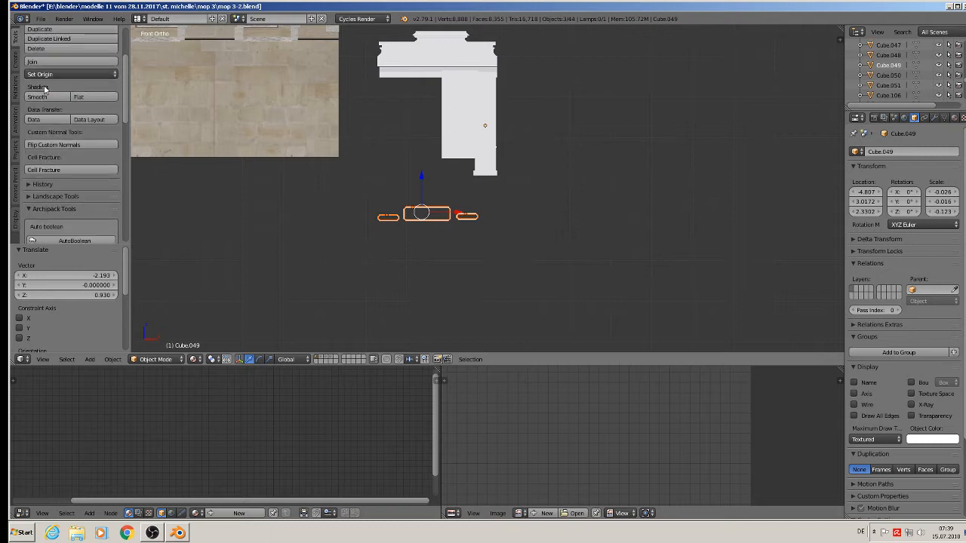
# Join the middle, left and right outline shapes into one object and raise it slightly.
pyautogui.click(43, 63)
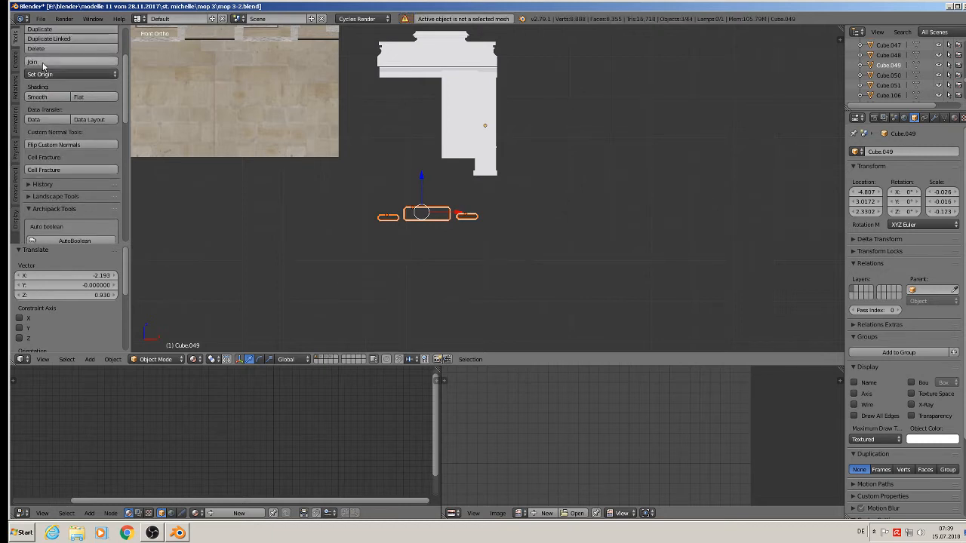
pyautogui.scroll(2, 442, 215)
pyautogui.rightClick(424, 211)
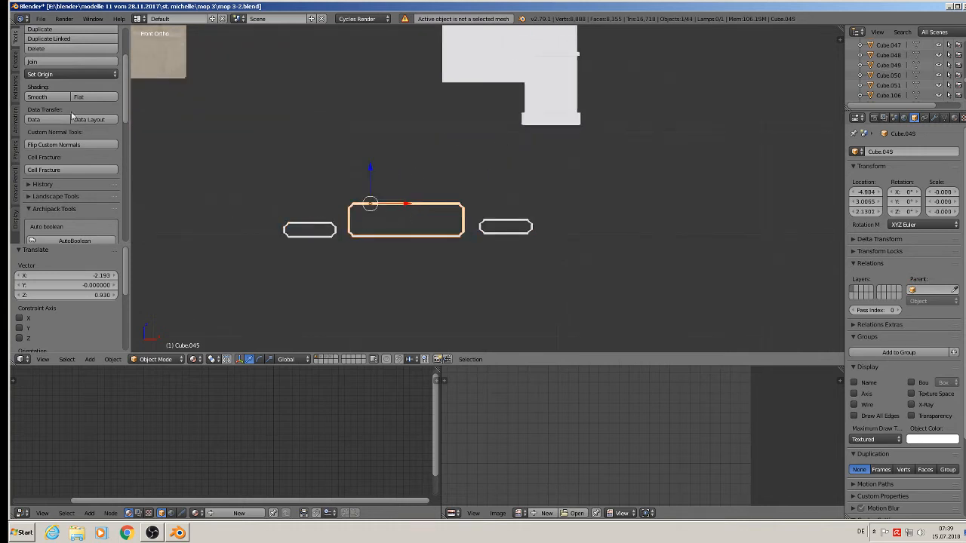
pyautogui.keyDown('shift'); pyautogui.rightClick(323, 231); pyautogui.keyUp('shift')
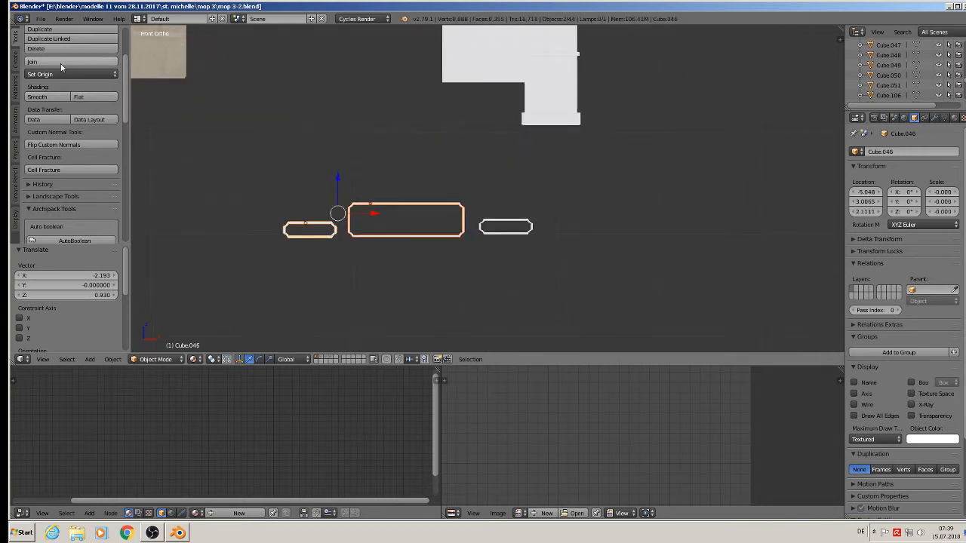
pyautogui.click(72, 61)
pyautogui.keyDown('shift'); pyautogui.rightClick(516, 224); pyautogui.keyUp('shift')
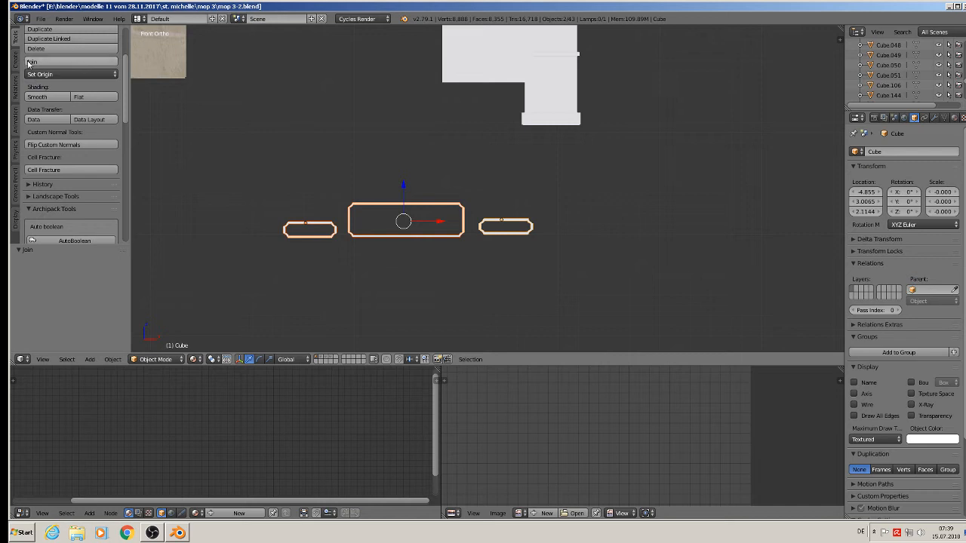
pyautogui.click(72, 61)
pyautogui.moveTo(497, 182); pyautogui.dragTo(478, 139)
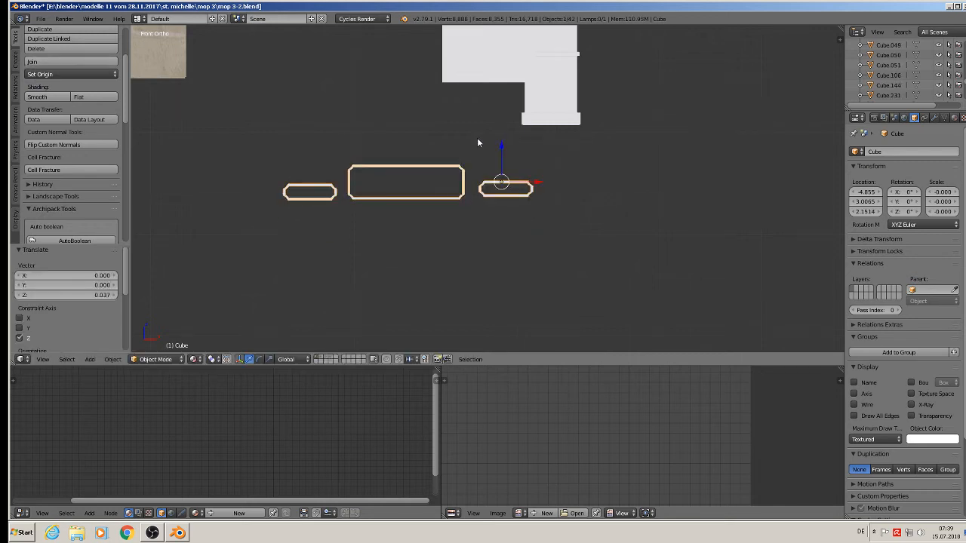
# Apply rotation and scale to the joined outlines and set the origin to geometry.
pyautogui.click(116, 360)
pyautogui.moveTo(143, 273)
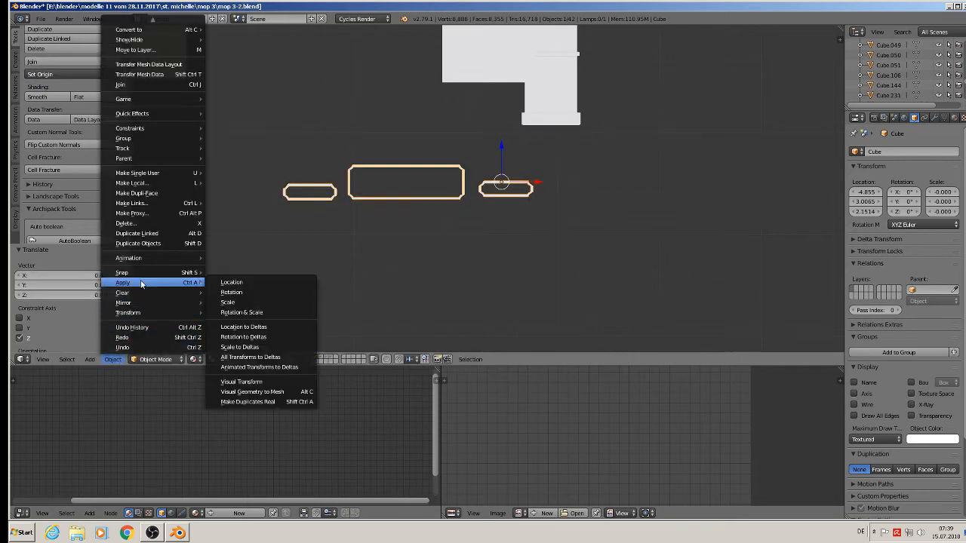
pyautogui.click(249, 314)
pyautogui.click(72, 74)
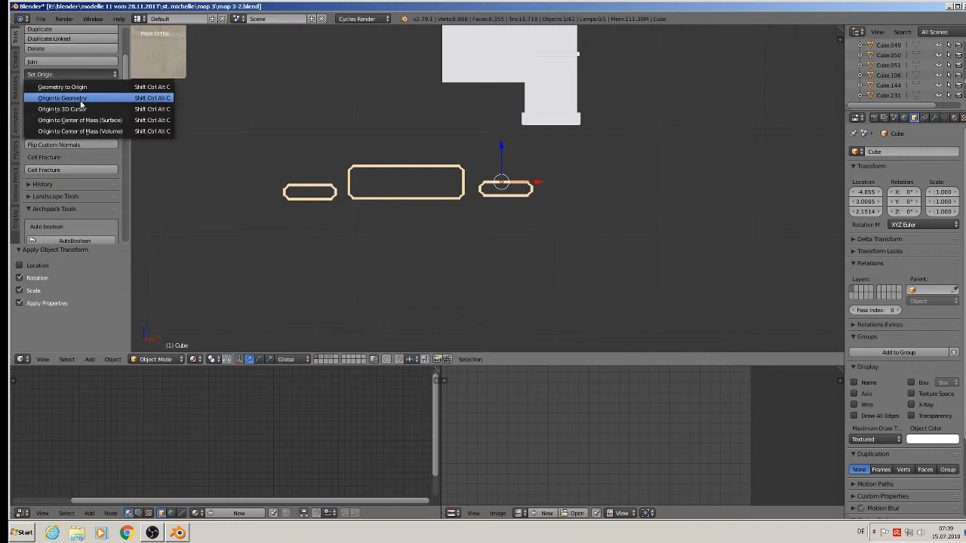
pyautogui.click(76, 97)
# Move the white block further to the right.
pyautogui.keyDown('shift'); pyautogui.moveTo(400, 202); pyautogui.dragTo(560, 326, button='middle'); pyautogui.keyUp('shift')
pyautogui.scroll(-3, 566, 316)
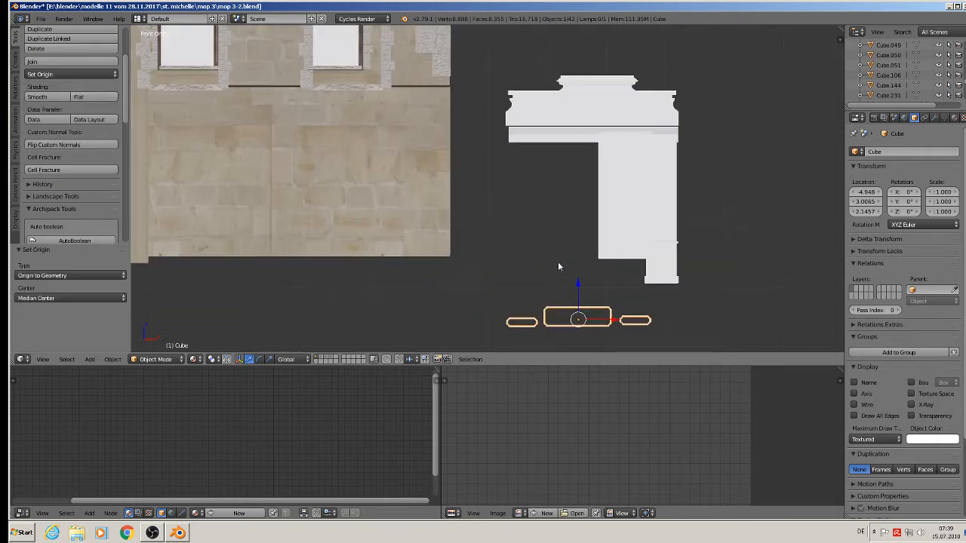
pyautogui.rightClick(627, 192)
pyautogui.moveTo(653, 195); pyautogui.dragTo(821, 212)
# Slide the white pillar along X against the building wall.
pyautogui.scroll(-3, 656, 185)
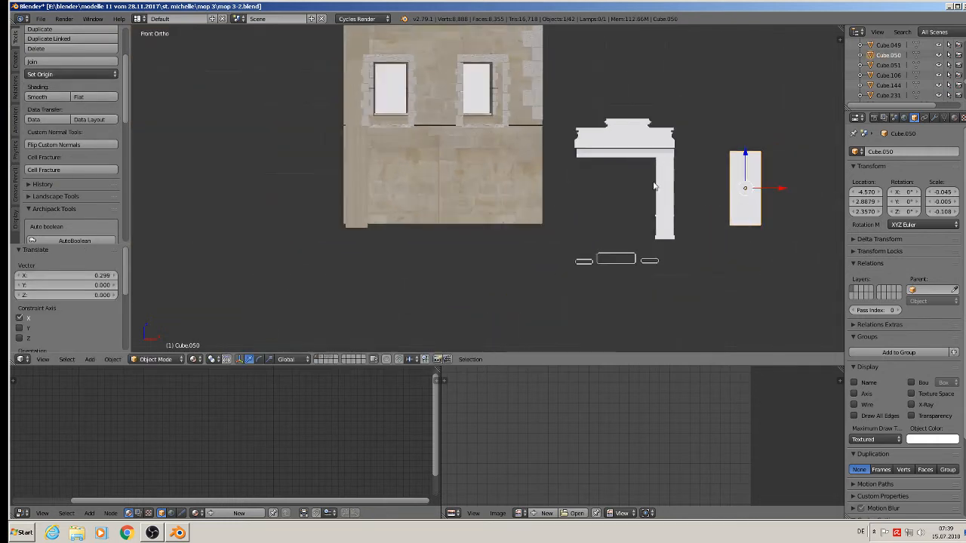
pyautogui.moveTo(623, 229); pyautogui.dragTo(602, 260, button='middle')
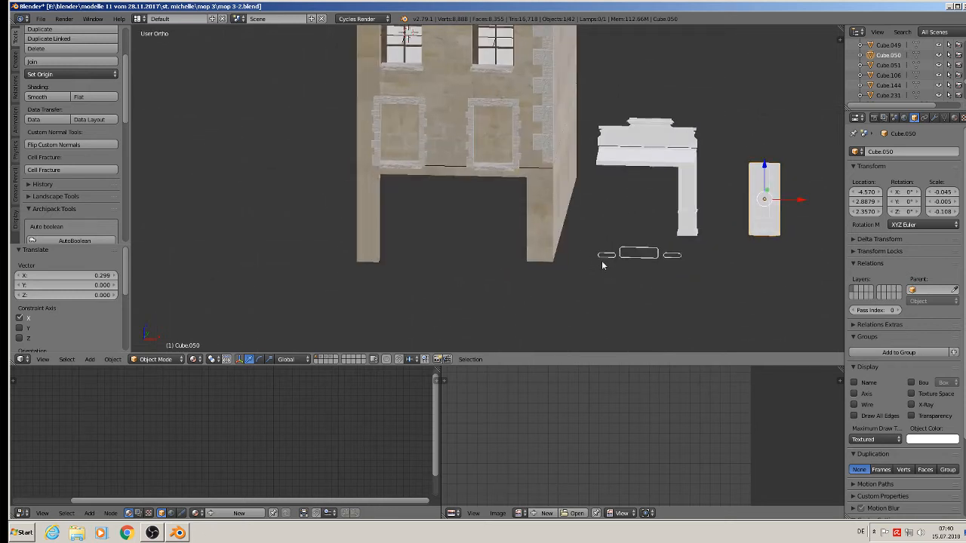
pyautogui.scroll(1, 570, 256)
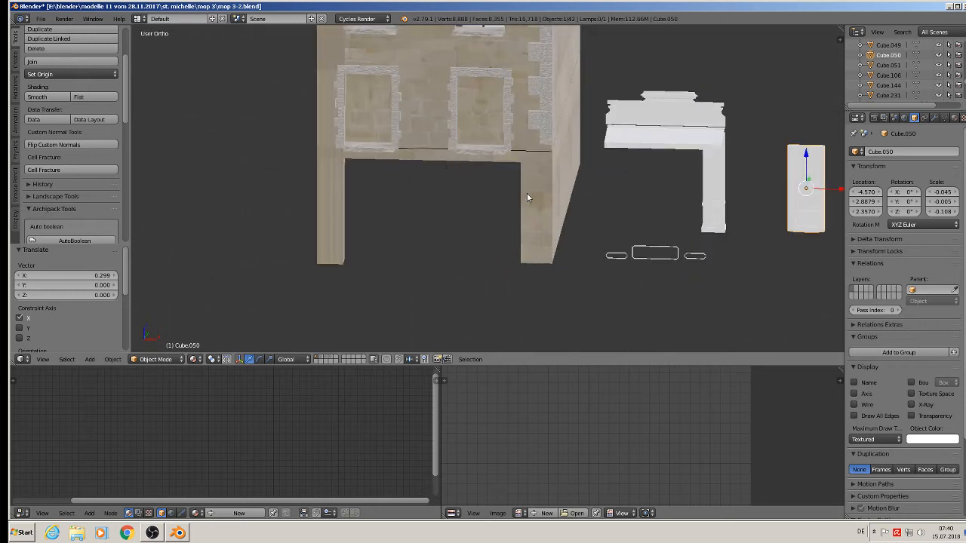
pyautogui.moveTo(343, 201); pyautogui.dragTo(350, 201, button='middle')
pyautogui.rightClick(694, 181)
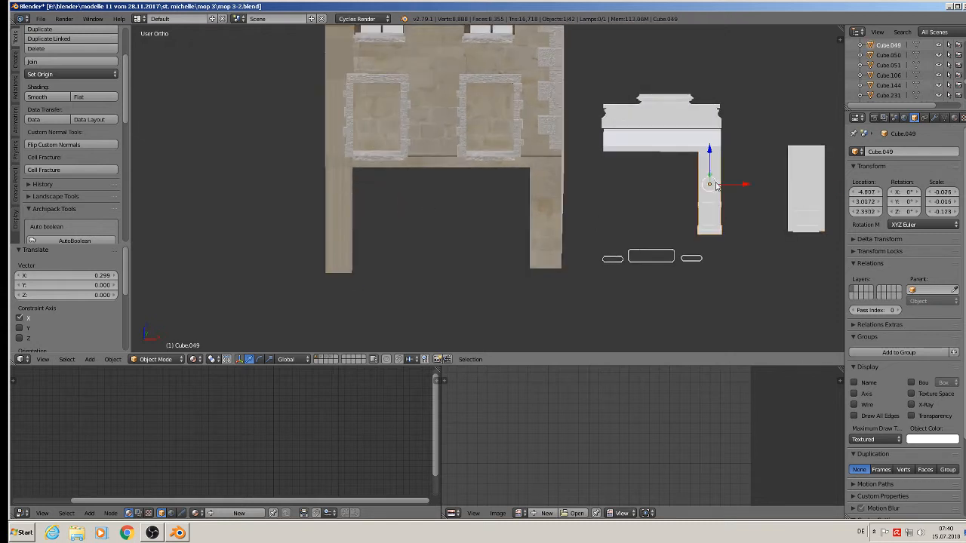
pyautogui.press('g')
pyautogui.press('x')
pyautogui.click(558, 217)
# Align the pillar with the wall face and the opening's right edge.
pyautogui.moveTo(558, 217); pyautogui.dragTo(506, 253, button='middle')
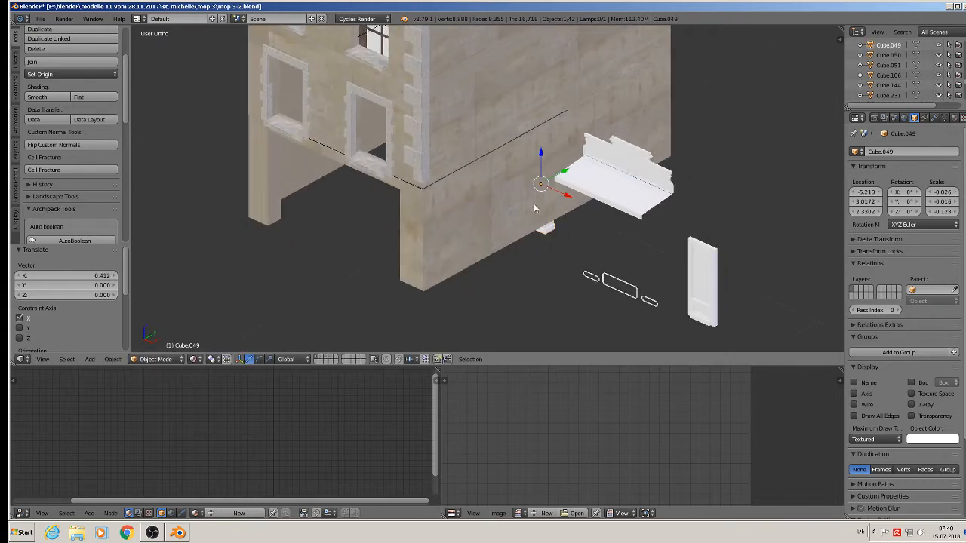
pyautogui.moveTo(565, 170); pyautogui.dragTo(412, 208)
pyautogui.press('KP_1')
pyautogui.scroll(3, 476, 196)
pyautogui.scroll(-4, 445, 200)
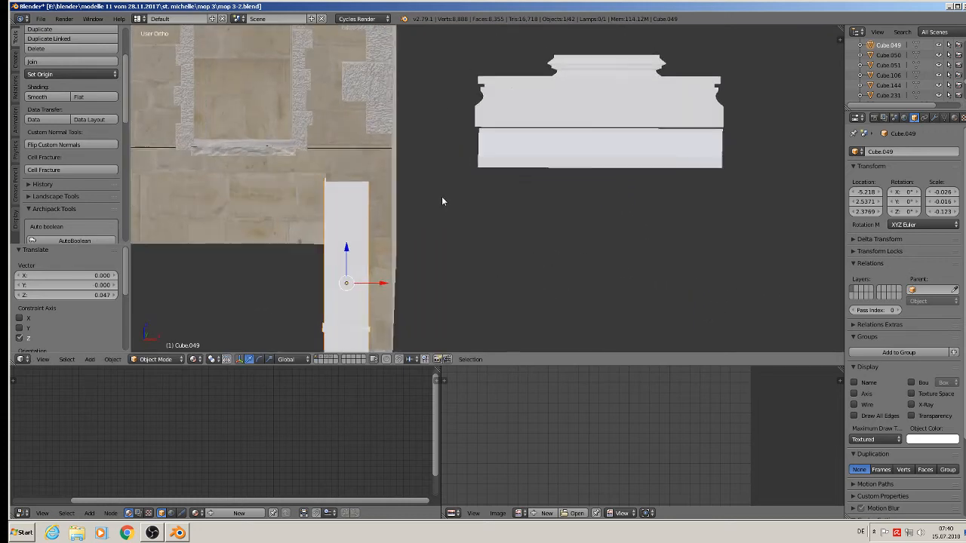
pyautogui.keyDown('shift'); pyautogui.moveTo(344, 264); pyautogui.dragTo(371, 263, button='middle'); pyautogui.keyUp('shift')
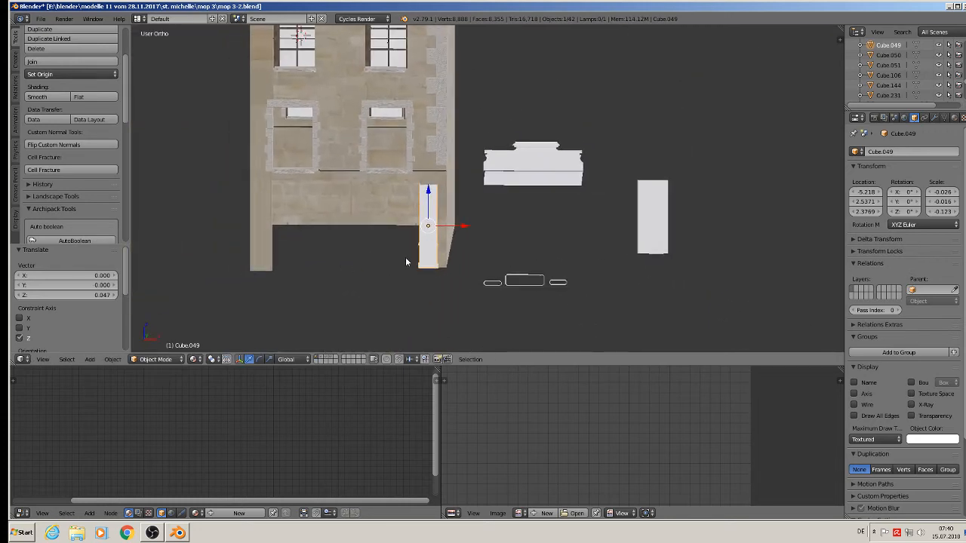
pyautogui.moveTo(463, 228); pyautogui.dragTo(470, 226)
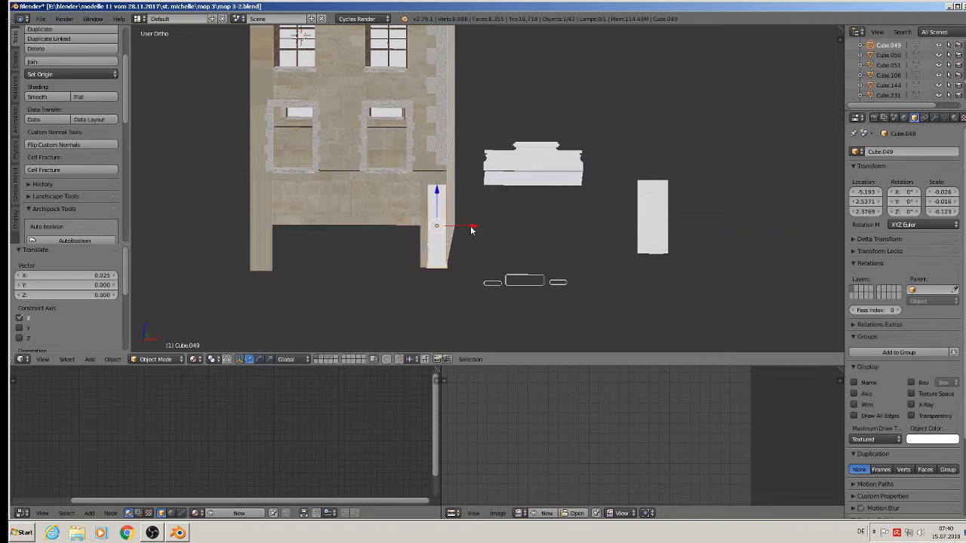
# Duplicate the pillar and place the copy 0.519 units left at the opening's left edge.
pyautogui.hotkey('shift', 'd')
pyautogui.press('x')
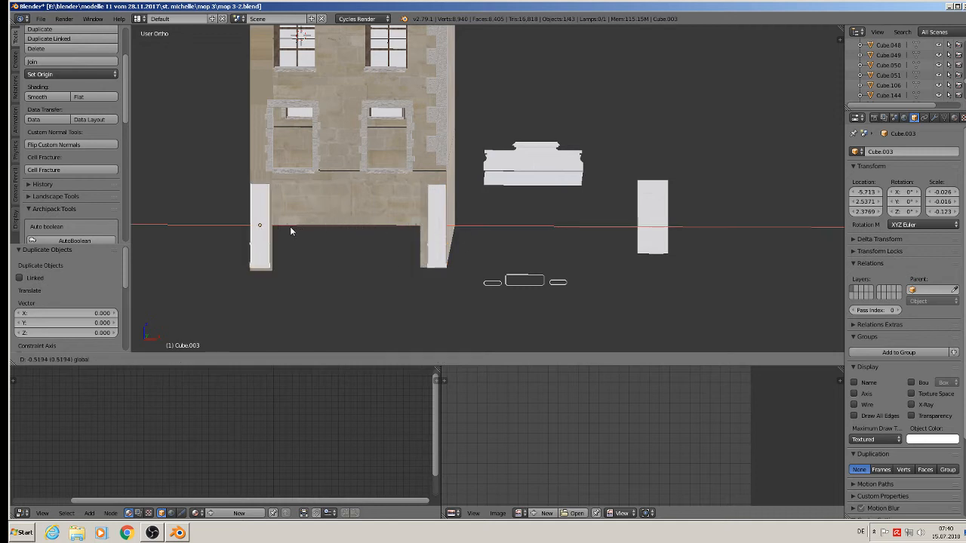
pyautogui.click(290, 226)
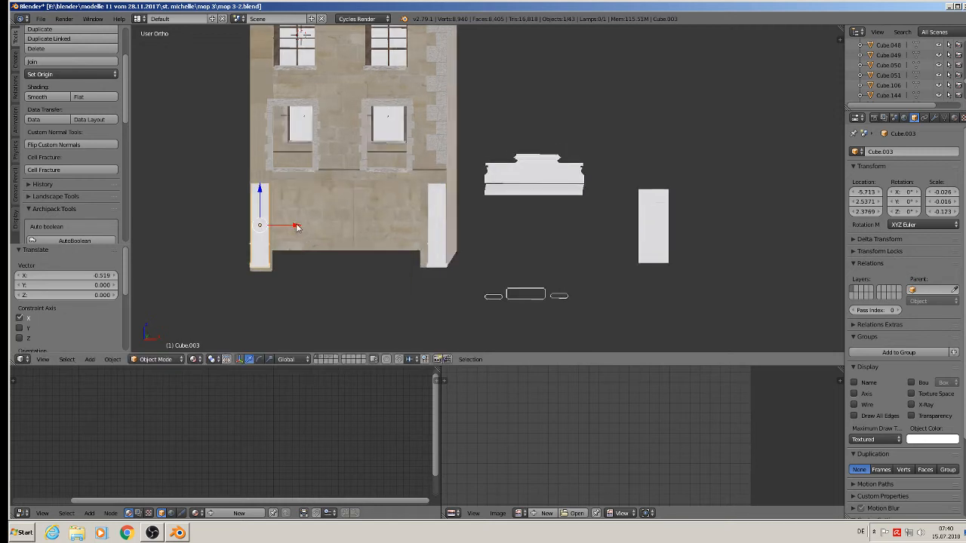
pyautogui.press('KP_1')
pyautogui.scroll(2, 265, 278)
pyautogui.keyDown('shift'); pyautogui.moveTo(268, 271); pyautogui.dragTo(347, 268, button='middle'); pyautogui.keyUp('shift')
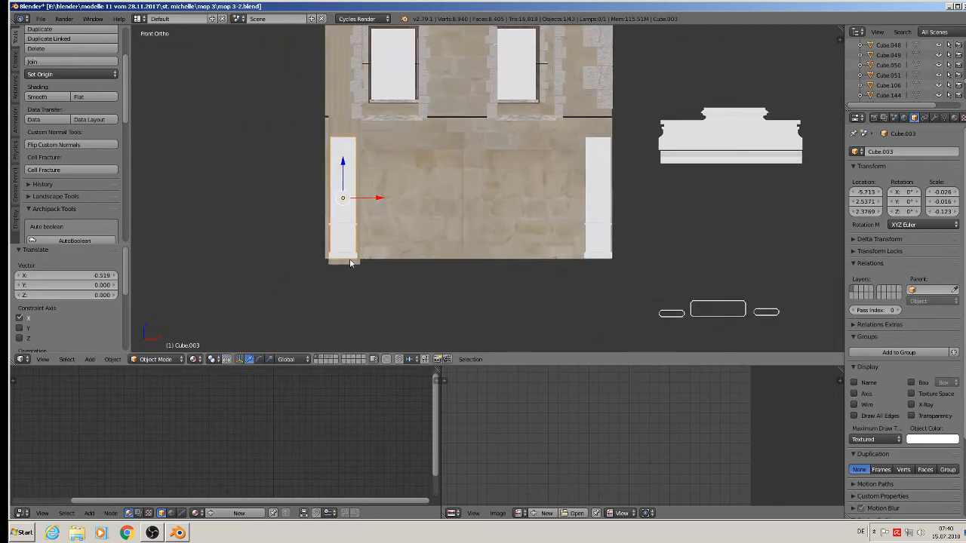
# Raise the left pilaster copy's bottom corners 0.012 units to align with the wall.
pyautogui.scroll(3, 347, 263)
pyautogui.rightClick(347, 262)
pyautogui.press('Tab')
pyautogui.rightClick(367, 269)
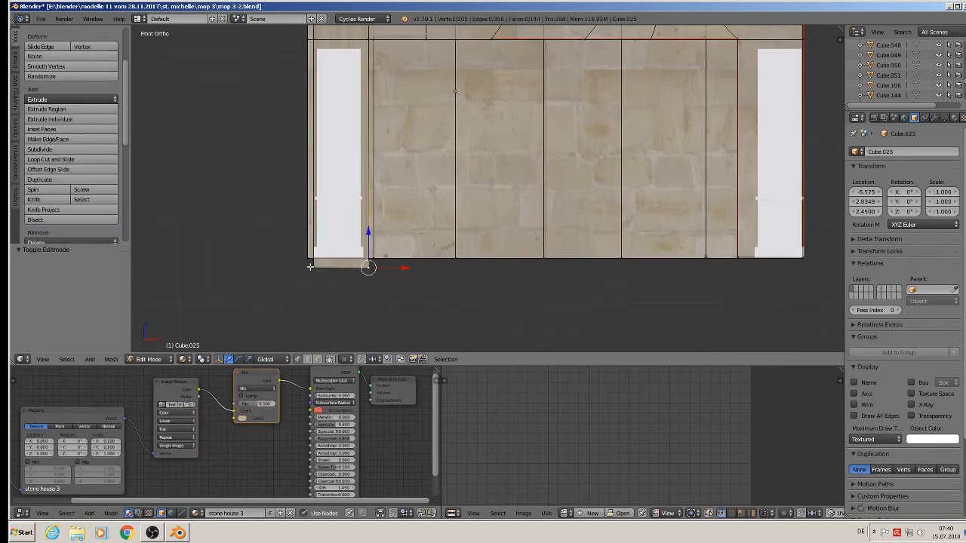
pyautogui.keyDown('shift'); pyautogui.rightClick(311, 267); pyautogui.keyUp('shift')
pyautogui.moveTo(341, 240); pyautogui.dragTo(342, 226)
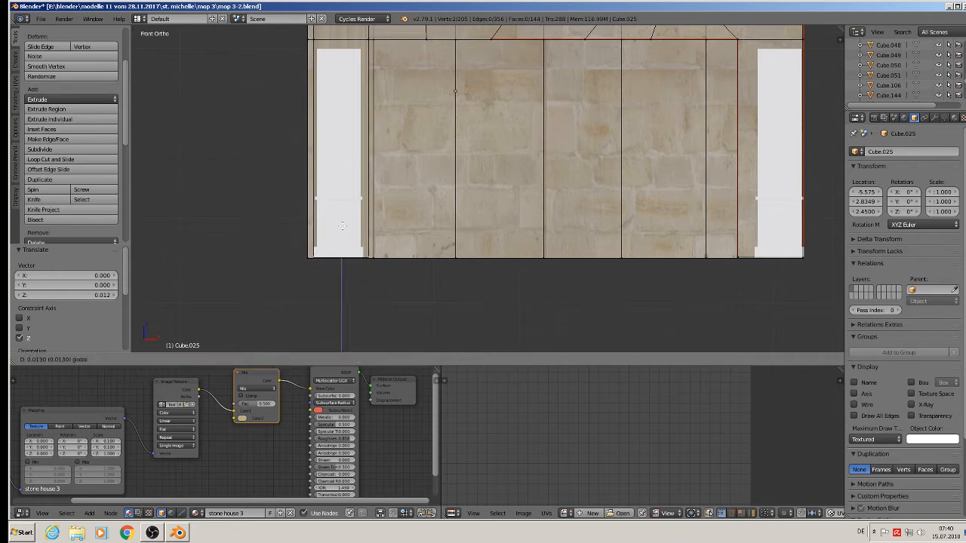
pyautogui.click(342, 225)
pyautogui.scroll(-3, 442, 268)
pyautogui.press('Tab')
# Pan and zoom from the reference photos back to the house model.
pyautogui.moveTo(442, 267); pyautogui.dragTo(407, 272, button='middle')
pyautogui.scroll(1, 422, 285)
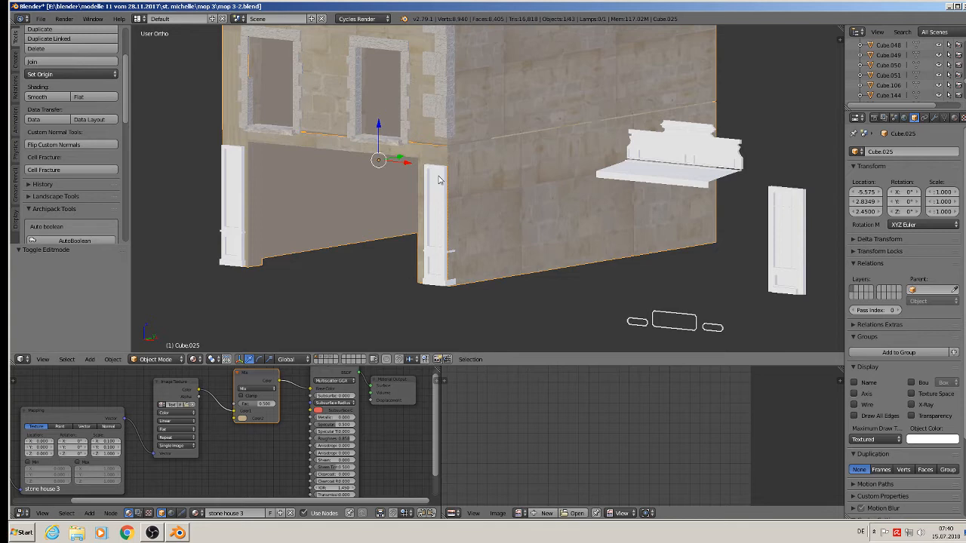
pyautogui.scroll(-5, 440, 179)
pyautogui.moveTo(517, 238); pyautogui.dragTo(631, 261, button='middle')
pyautogui.scroll(5, 662, 293)
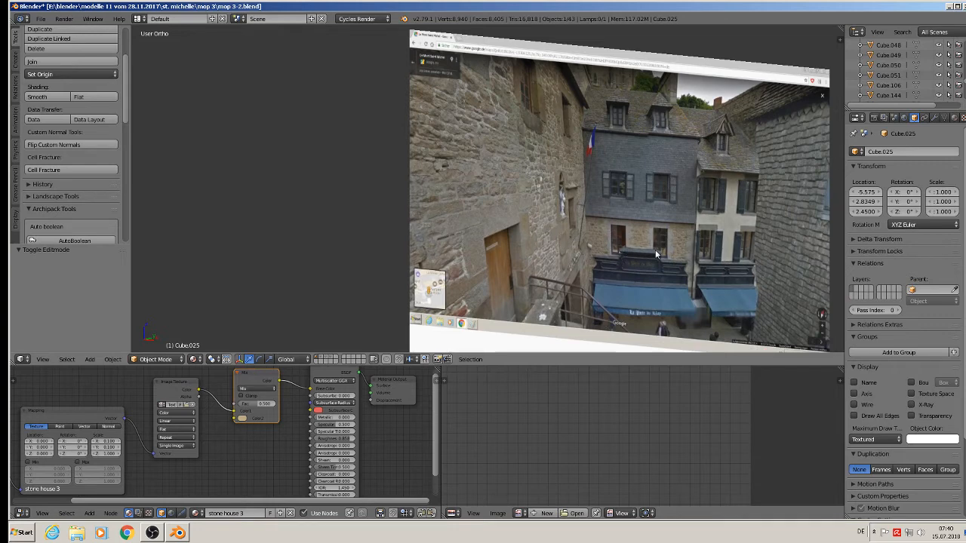
pyautogui.scroll(-4, 625, 290)
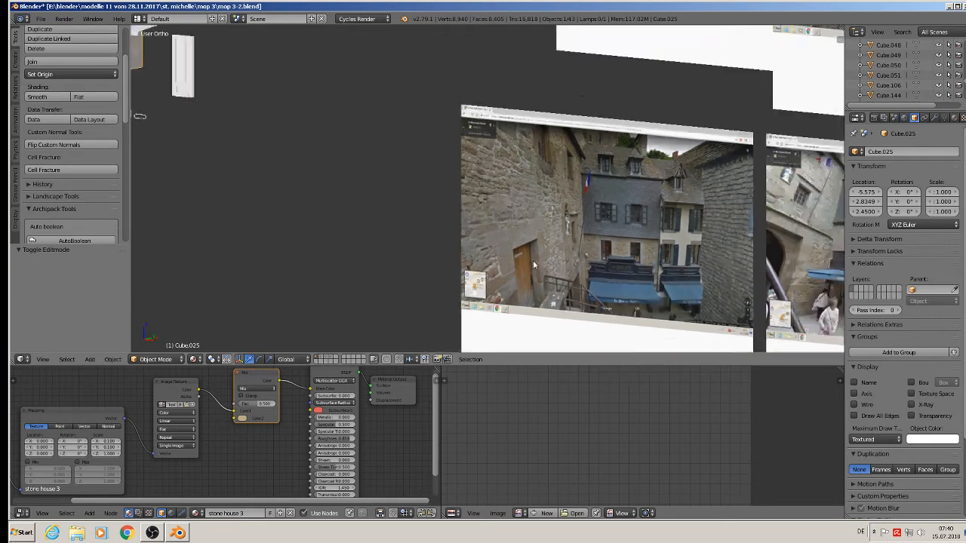
pyautogui.keyDown('shift'); pyautogui.moveTo(324, 191); pyautogui.dragTo(644, 286, button='middle'); pyautogui.keyUp('shift')
pyautogui.scroll(3, 644, 289)
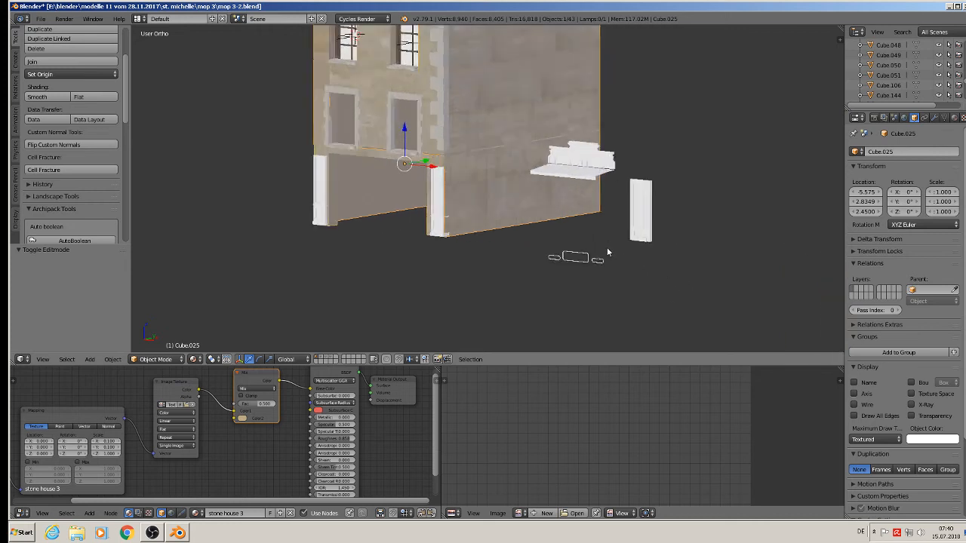
# Move the loose cornice moulding onto the ground-floor front of the facade.
pyautogui.rightClick(584, 149)
pyautogui.moveTo(584, 148); pyautogui.dragTo(656, 131, button='middle')
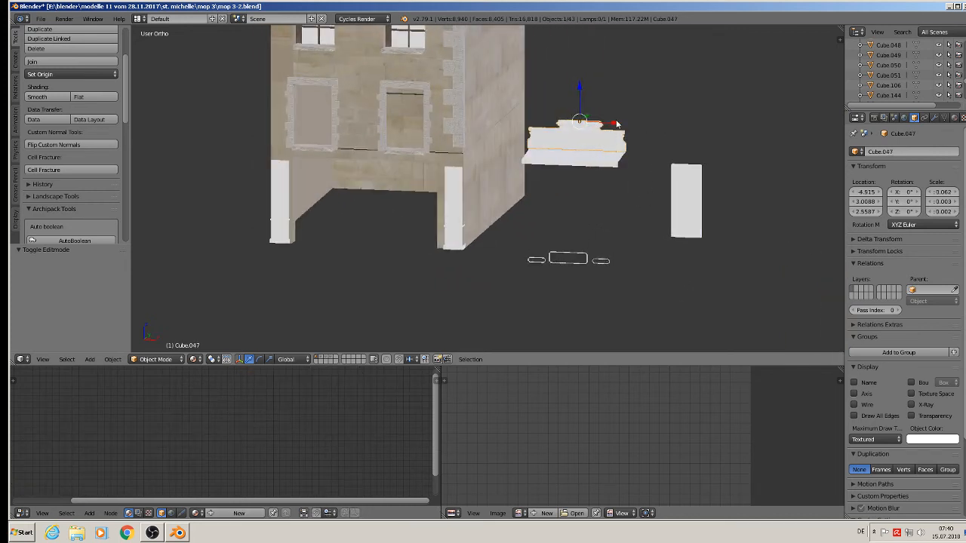
pyautogui.moveTo(617, 124); pyautogui.dragTo(416, 134)
pyautogui.moveTo(416, 134); pyautogui.dragTo(403, 110, button='middle')
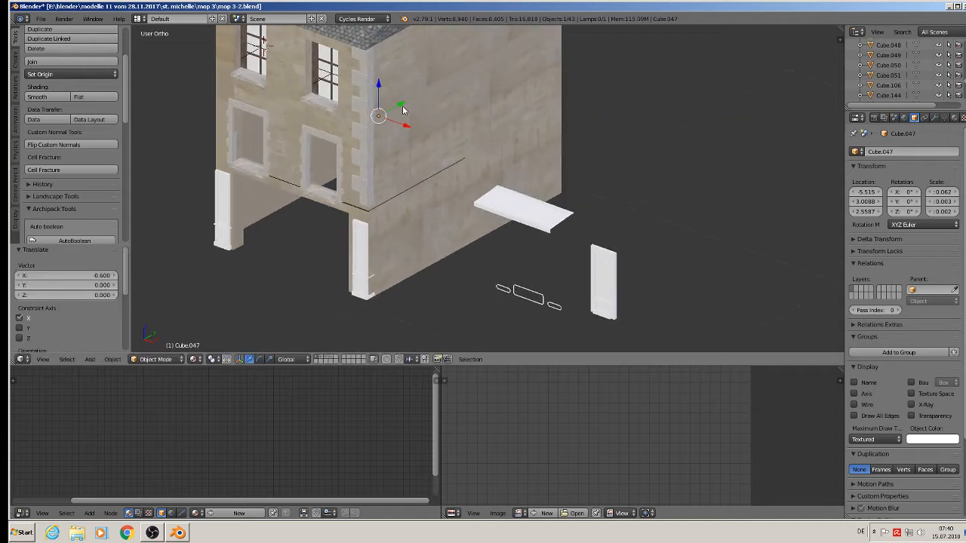
pyautogui.moveTo(403, 110); pyautogui.dragTo(293, 181)
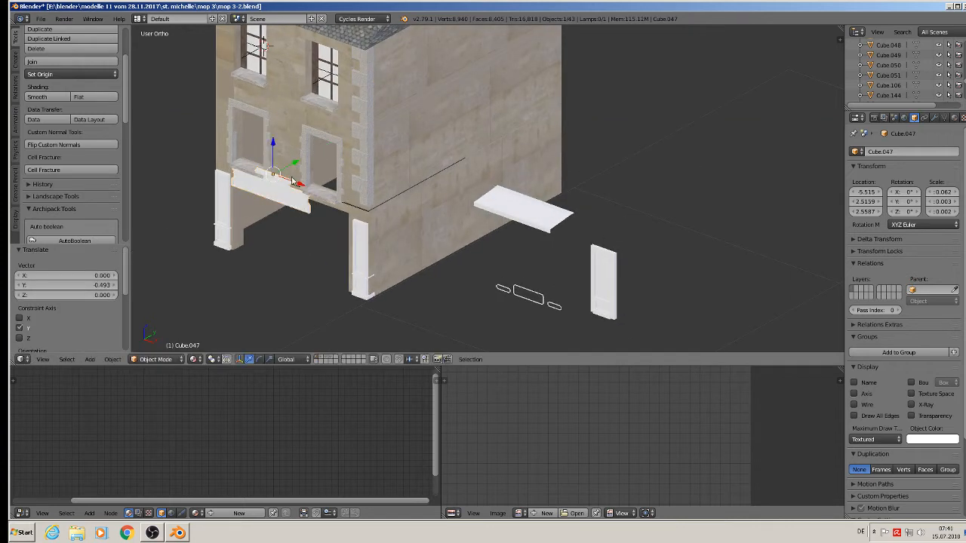
pyautogui.moveTo(292, 181); pyautogui.dragTo(267, 144, button='middle')
pyautogui.moveTo(266, 142); pyautogui.dragTo(273, 125)
pyautogui.scroll(2, 317, 199)
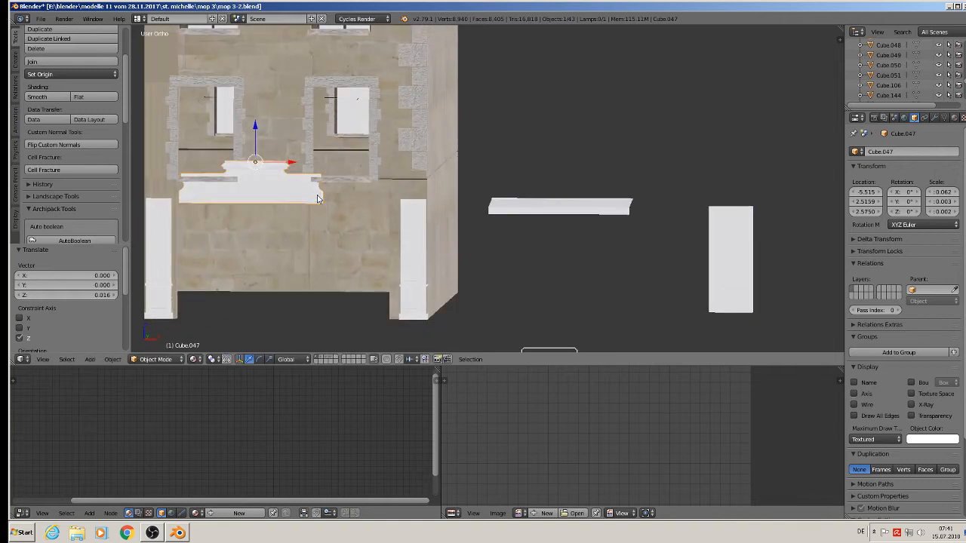
# Scale up the cornice, widen it along X, and lift it slightly higher.
pyautogui.press('s')
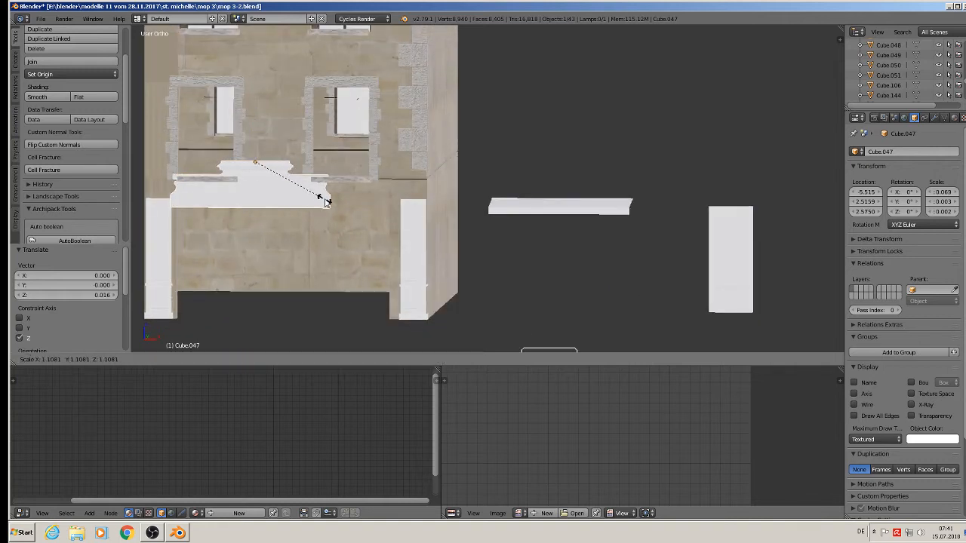
pyautogui.click(324, 202)
pyautogui.press('s')
pyautogui.press('x')
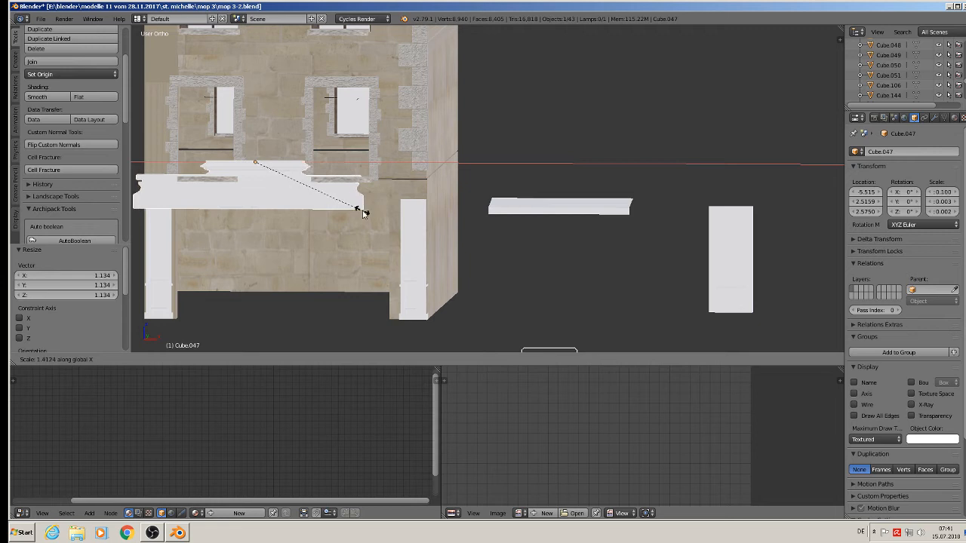
pyautogui.click(349, 205)
pyautogui.keyDown('shift'); pyautogui.moveTo(349, 205); pyautogui.dragTo(472, 216, button='middle'); pyautogui.keyUp('shift')
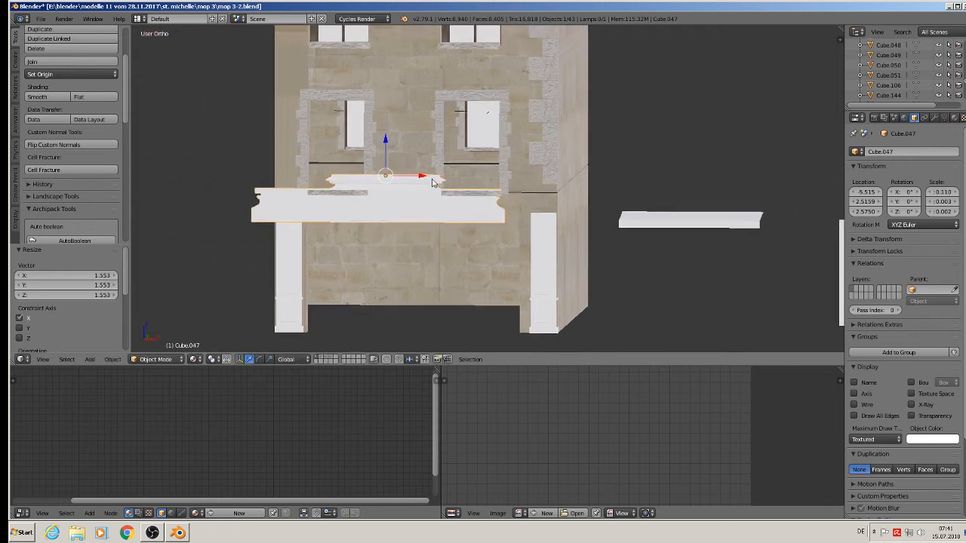
pyautogui.moveTo(432, 183); pyautogui.dragTo(464, 185)
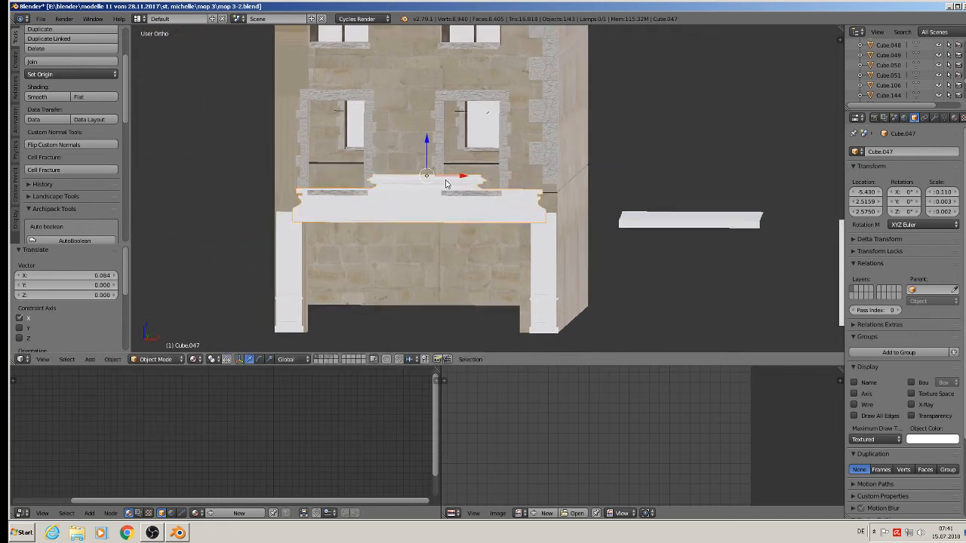
pyautogui.hotkey('ctrl', 'z')
pyautogui.hotkey('ctrl', 'z')
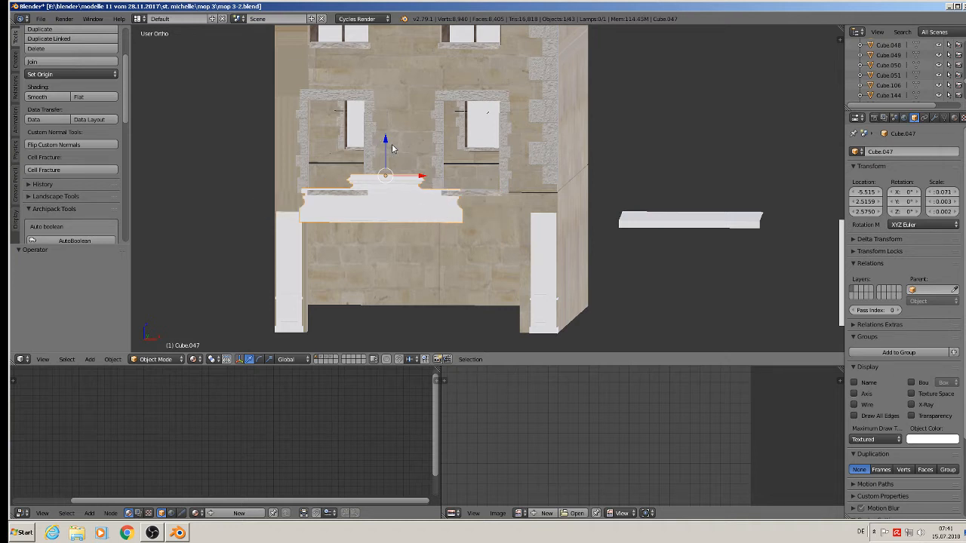
pyautogui.moveTo(391, 145); pyautogui.dragTo(389, 145)
# Stretch the cornice's right half along X to span both pilasters, then centre it.
pyautogui.press('Tab')
pyautogui.press('a')
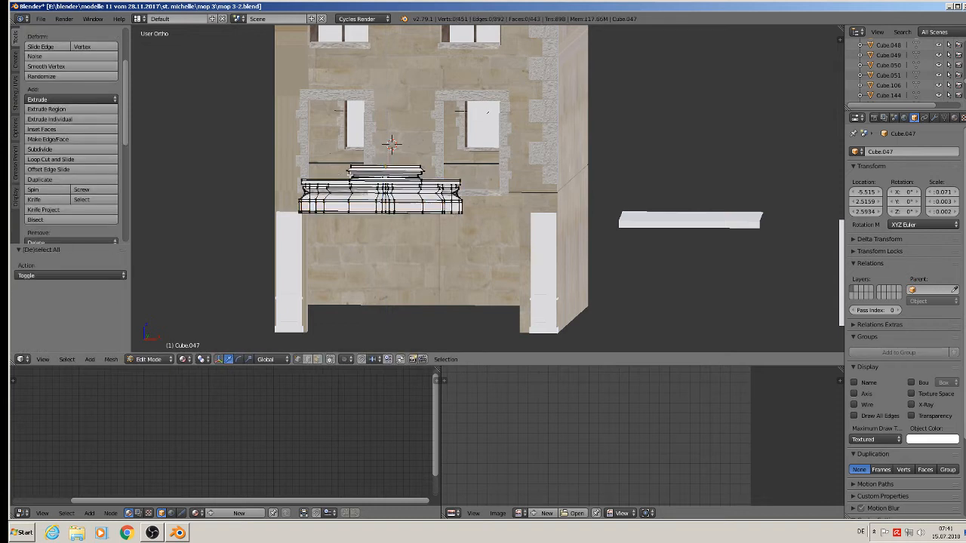
pyautogui.scroll(2, 470, 249)
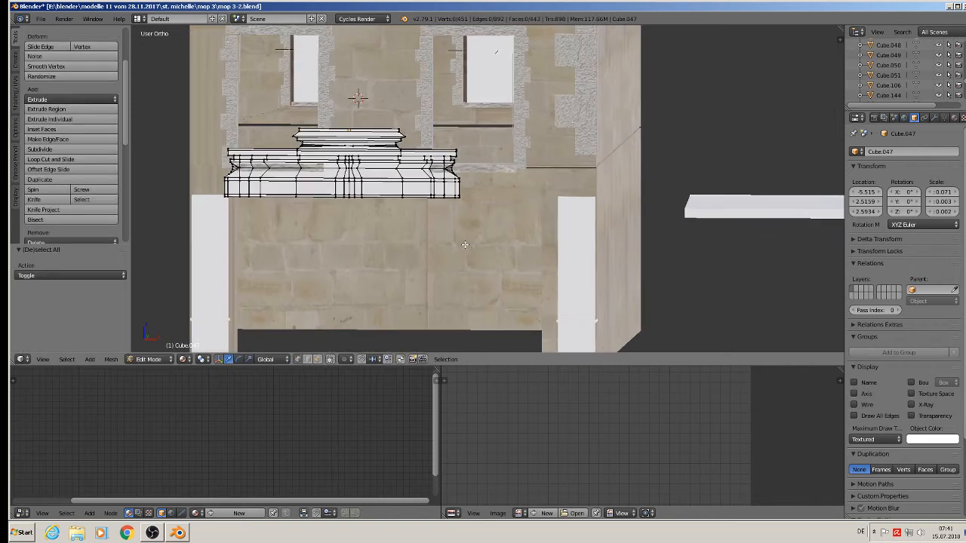
pyautogui.press('b')
pyautogui.moveTo(487, 226); pyautogui.dragTo(350, 119)
pyautogui.moveTo(451, 171); pyautogui.dragTo(606, 205)
pyautogui.click(606, 205)
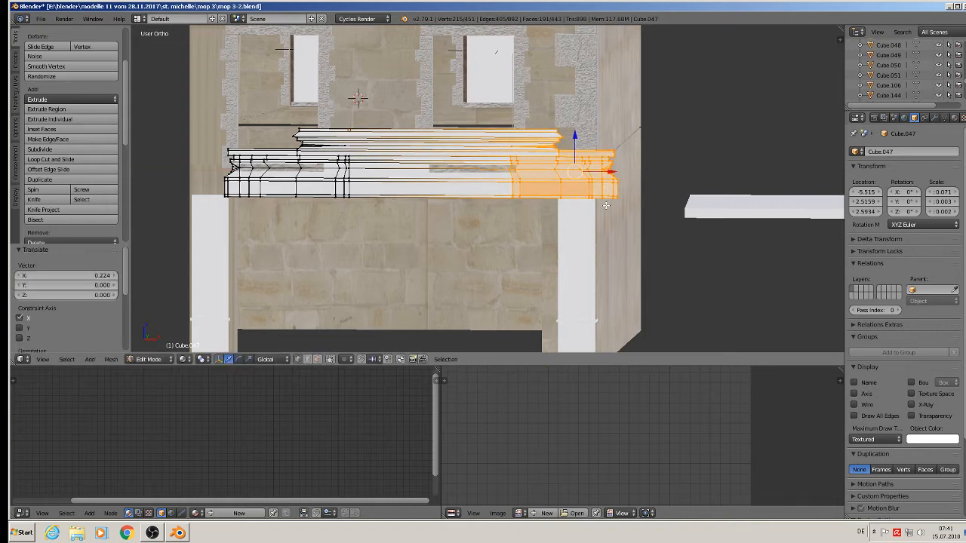
pyautogui.press('Tab')
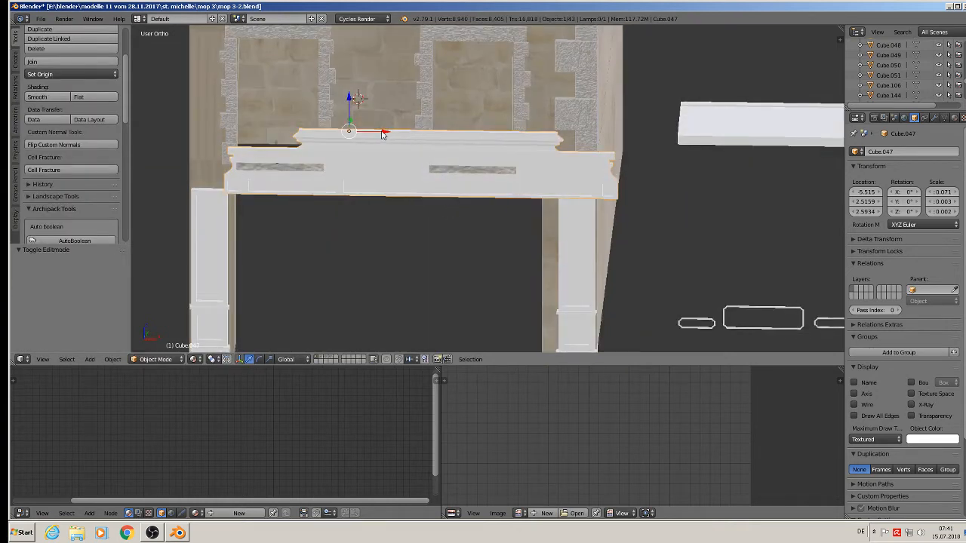
pyautogui.moveTo(383, 134); pyautogui.dragTo(357, 132)
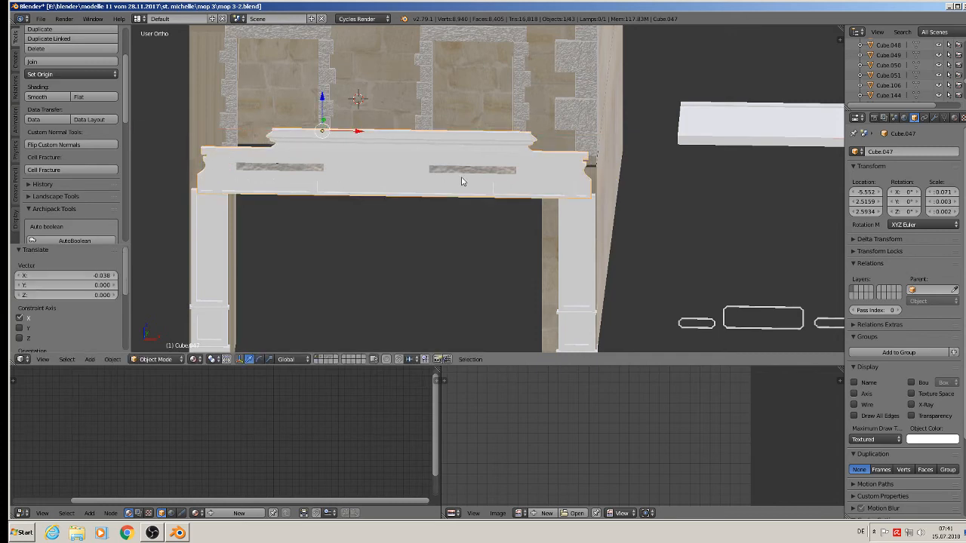
# Delete the cornice's left and right stone panels and nudge the cornice sideways.
pyautogui.rightClick(468, 170)
pyautogui.press('x')
pyautogui.click(467, 174)
pyautogui.rightClick(284, 169)
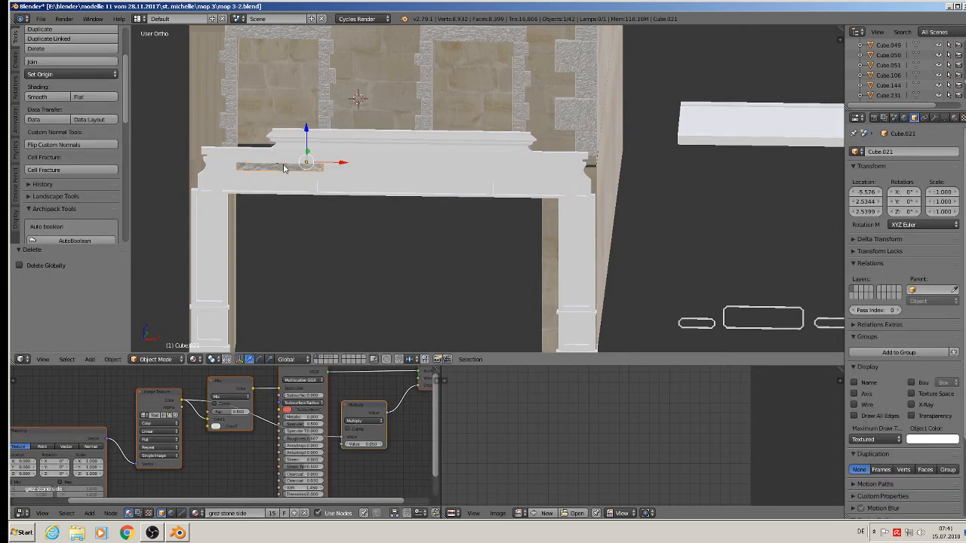
pyautogui.press('x')
pyautogui.click(284, 168)
pyautogui.rightClick(360, 162)
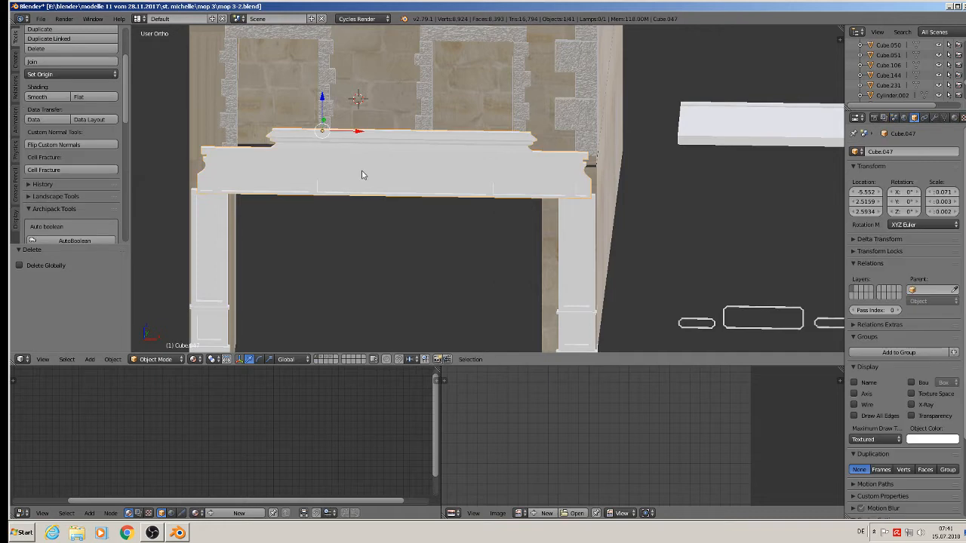
pyautogui.moveTo(361, 135)
pyautogui.mouseDown()
pyautogui.moveTo(352, 134)
pyautogui.moveTo(360, 137)
pyautogui.mouseUp()
# Pan over to compare the cornice with the street reference photo.
pyautogui.scroll(-2, 432, 202)
pyautogui.keyDown('shift'); pyautogui.moveTo(587, 278); pyautogui.dragTo(289, 182, button='middle'); pyautogui.keyUp('shift')
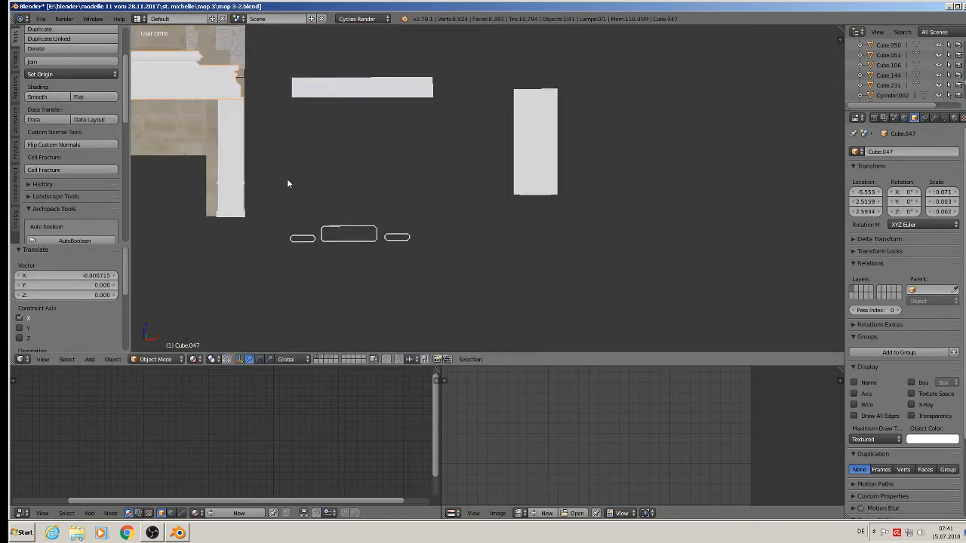
pyautogui.scroll(-4, 371, 210)
pyautogui.scroll(-3, 571, 265)
pyautogui.keyDown('shift'); pyautogui.moveTo(740, 290); pyautogui.dragTo(558, 254, button='middle'); pyautogui.keyUp('shift')
pyautogui.scroll(4, 558, 254)
pyautogui.scroll(2, 559, 257)
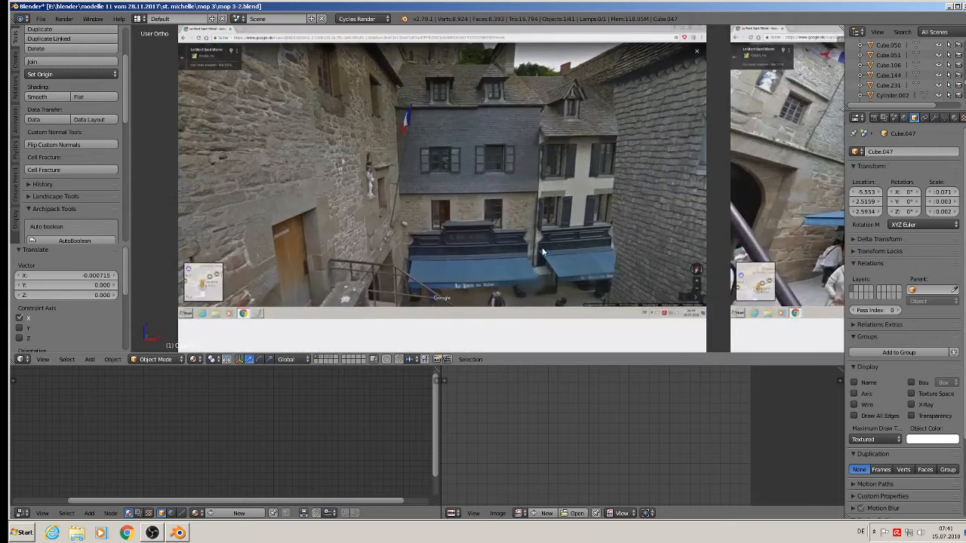
pyautogui.scroll(-2, 406, 268)
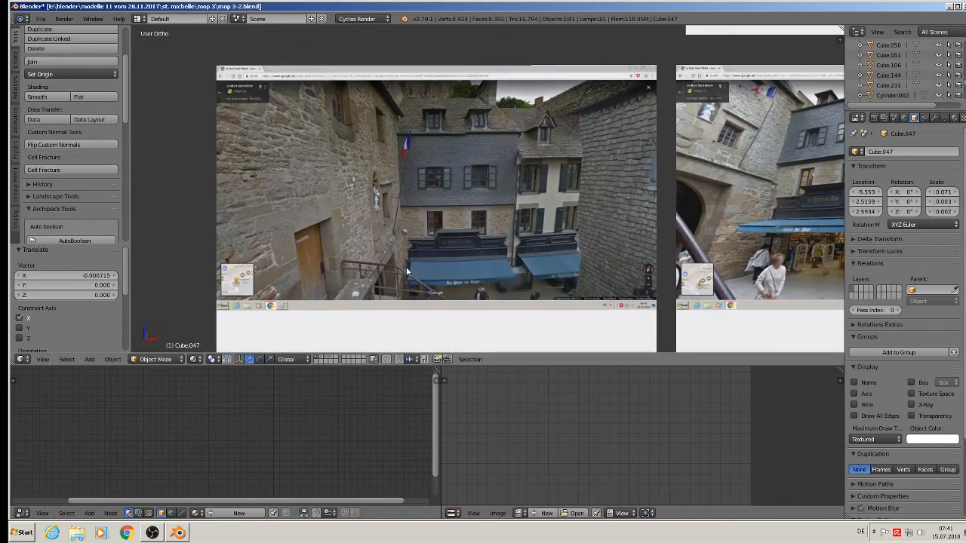
# Shift the cornice 0.01 units along Y flush with the wall and select the loose slab.
pyautogui.keyDown('shift'); pyautogui.moveTo(314, 234); pyautogui.dragTo(823, 325, button='middle'); pyautogui.keyUp('shift')
pyautogui.keyDown('shift'); pyautogui.moveTo(348, 213); pyautogui.dragTo(643, 264, button='middle'); pyautogui.keyUp('shift')
pyautogui.scroll(3, 642, 264)
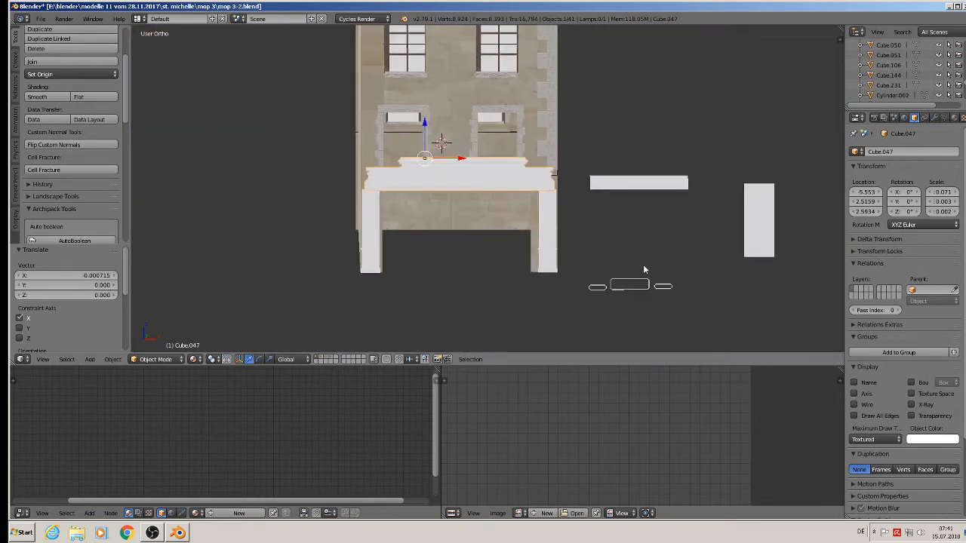
pyautogui.moveTo(568, 251); pyautogui.dragTo(531, 274, button='middle')
pyautogui.scroll(3, 397, 168)
pyautogui.keyDown('shift'); pyautogui.moveTo(446, 166); pyautogui.dragTo(434, 210, button='middle'); pyautogui.keyUp('shift')
pyautogui.moveTo(320, 86); pyautogui.dragTo(335, 91)
pyautogui.scroll(-5, 610, 254)
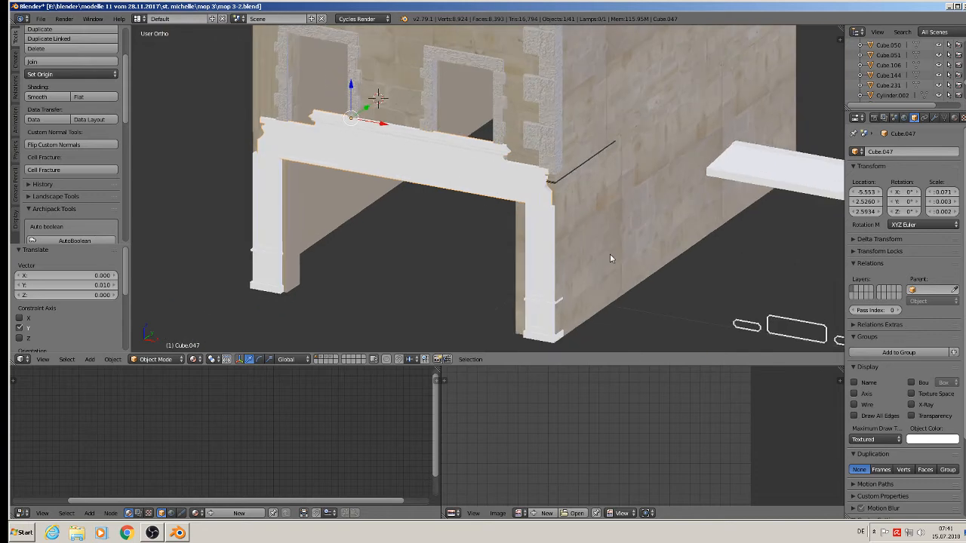
pyautogui.rightClick(731, 187)
pyautogui.moveTo(730, 187); pyautogui.dragTo(679, 189, button='middle')
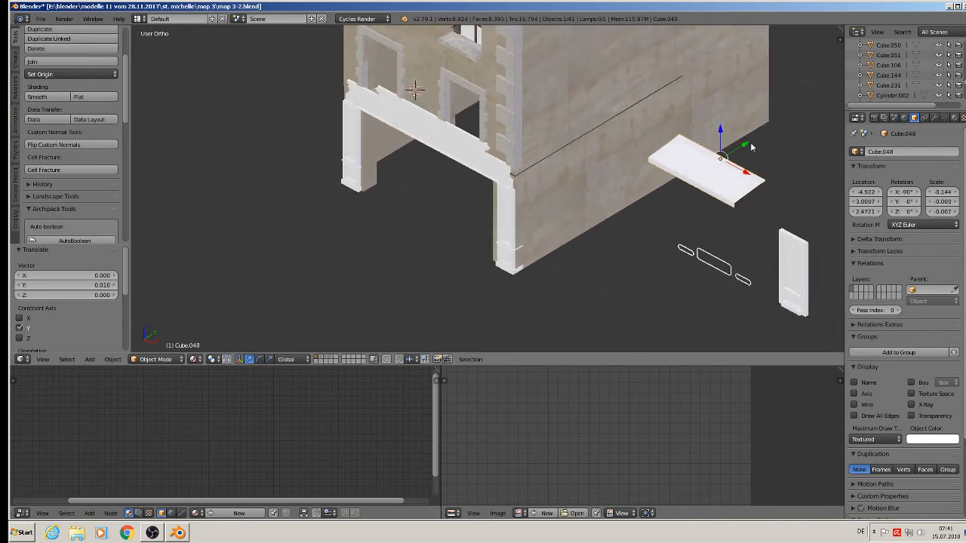
# Position the flat slab just under the cornice using Y, X and height moves.
pyautogui.press('g')
pyautogui.press('y')
pyautogui.click(621, 249)
pyautogui.moveTo(619, 252); pyautogui.dragTo(422, 161)
pyautogui.moveTo(417, 170); pyautogui.dragTo(475, 137, button='middle')
pyautogui.moveTo(386, 106); pyautogui.dragTo(387, 96)
pyautogui.moveTo(425, 130); pyautogui.dragTo(430, 128)
pyautogui.moveTo(430, 127); pyautogui.dragTo(434, 100, button='middle')
pyautogui.moveTo(434, 100); pyautogui.dragTo(425, 104)
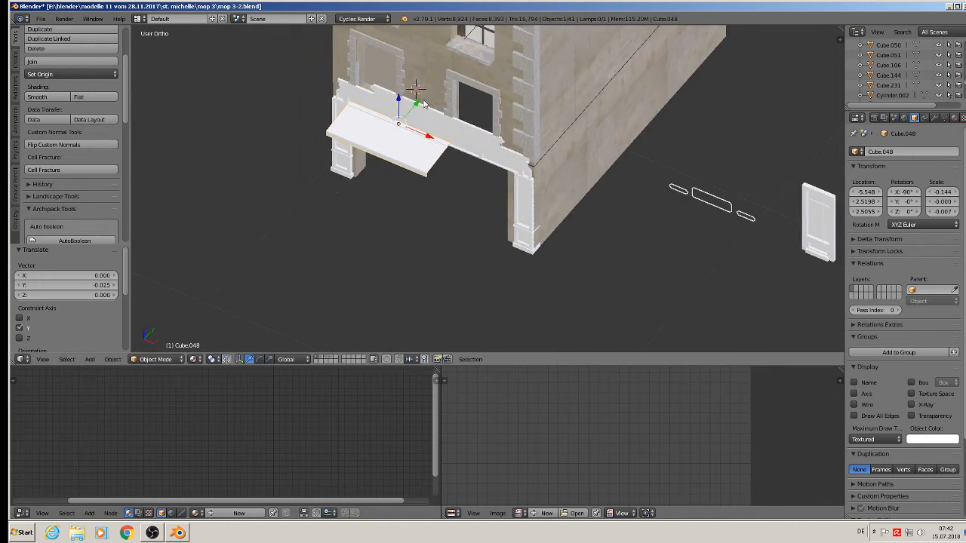
pyautogui.scroll(4, 426, 104)
pyautogui.scroll(2, 440, 89)
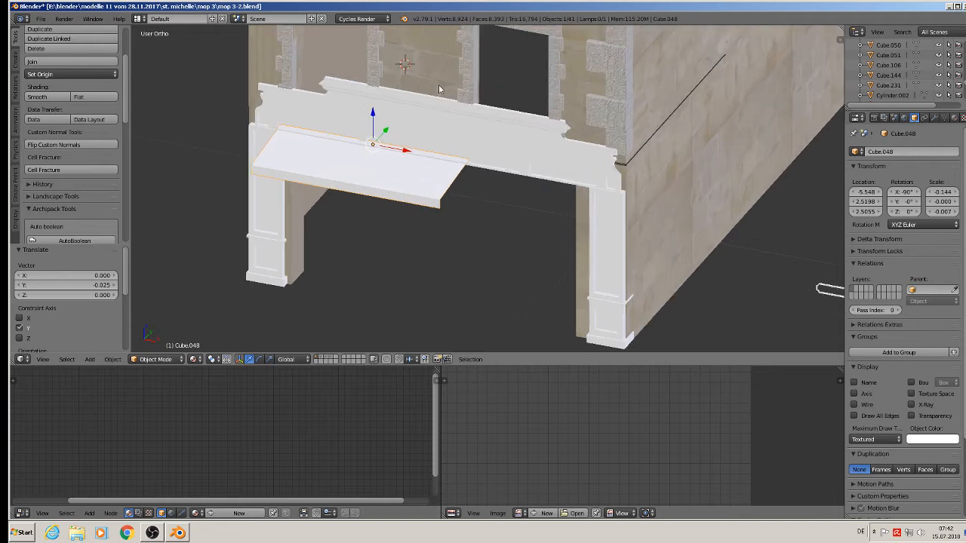
pyautogui.moveTo(375, 116); pyautogui.dragTo(376, 126)
# Extend the slab's right end 0.1911 units along X to reach the right pilaster.
pyautogui.press('Tab')
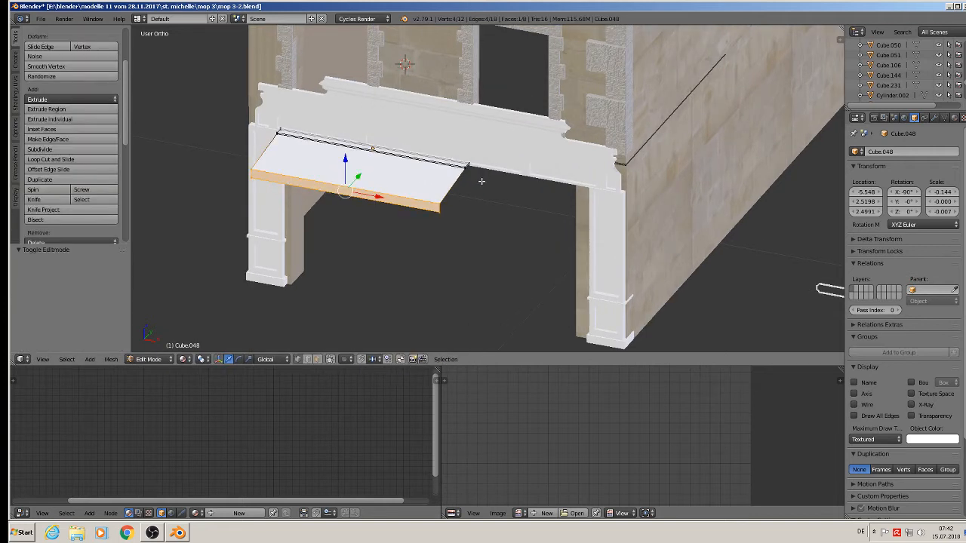
pyautogui.keyDown('alt'); pyautogui.rightClick(461, 185); pyautogui.keyUp('alt')
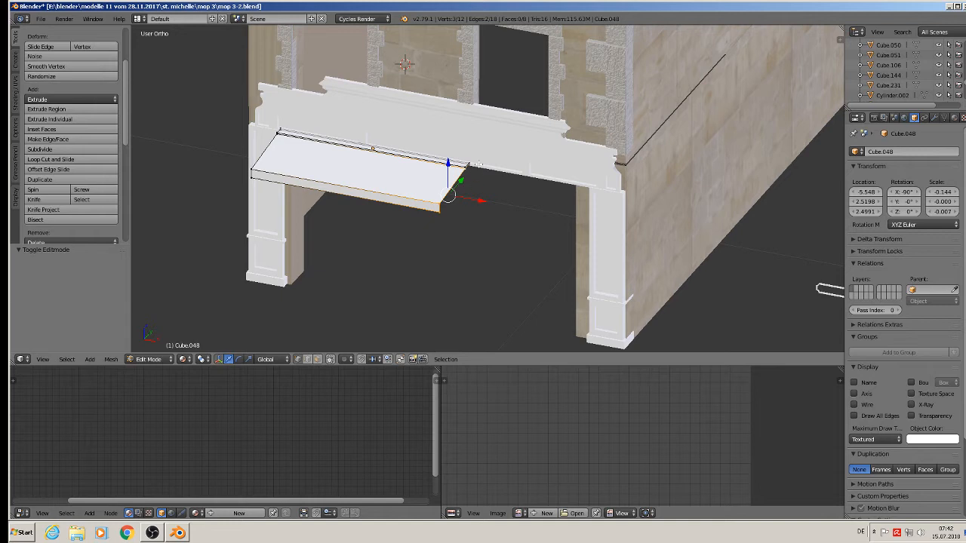
pyautogui.press('a')
pyautogui.keyDown('alt'); pyautogui.rightClick(433, 212); pyautogui.keyUp('alt')
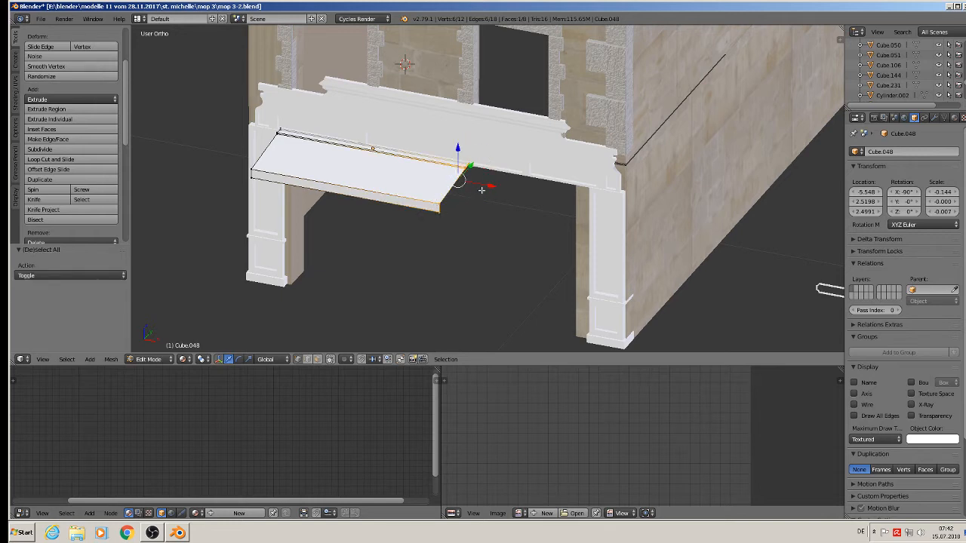
pyautogui.press('g')
pyautogui.press('x')
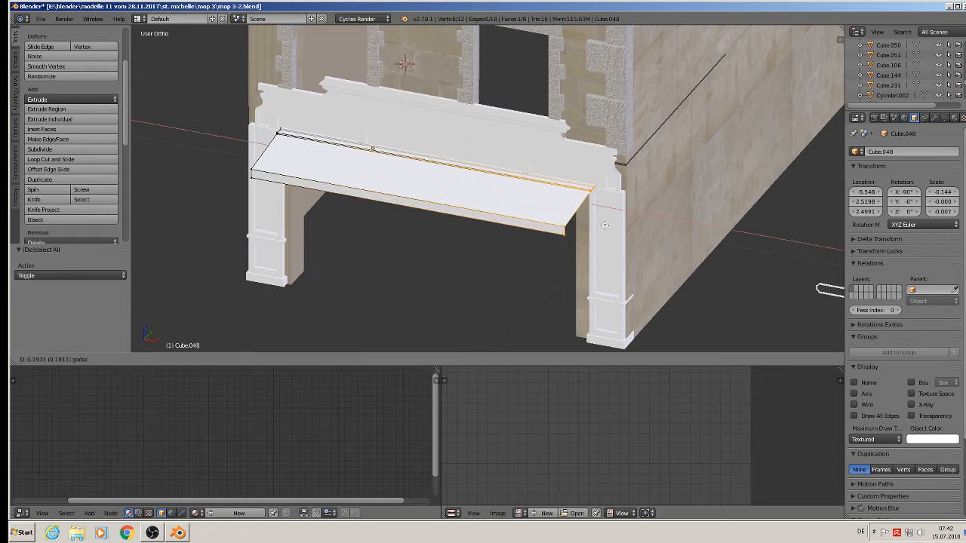
pyautogui.click(605, 224)
pyautogui.scroll(-2, 604, 224)
pyautogui.press('Tab')
pyautogui.scroll(-3, 679, 242)
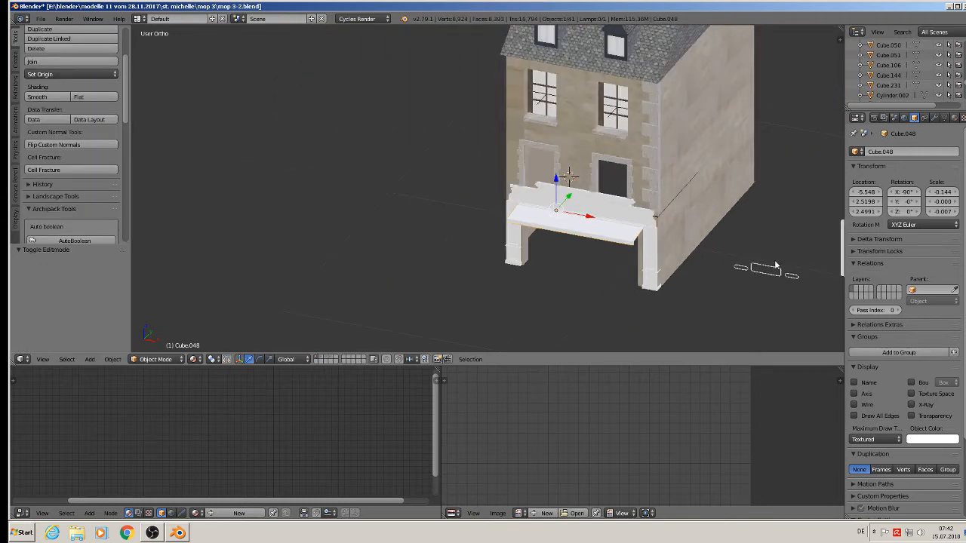
# Move the ornamental moulding sideways and up so it sits over the cornice.
pyautogui.rightClick(774, 268)
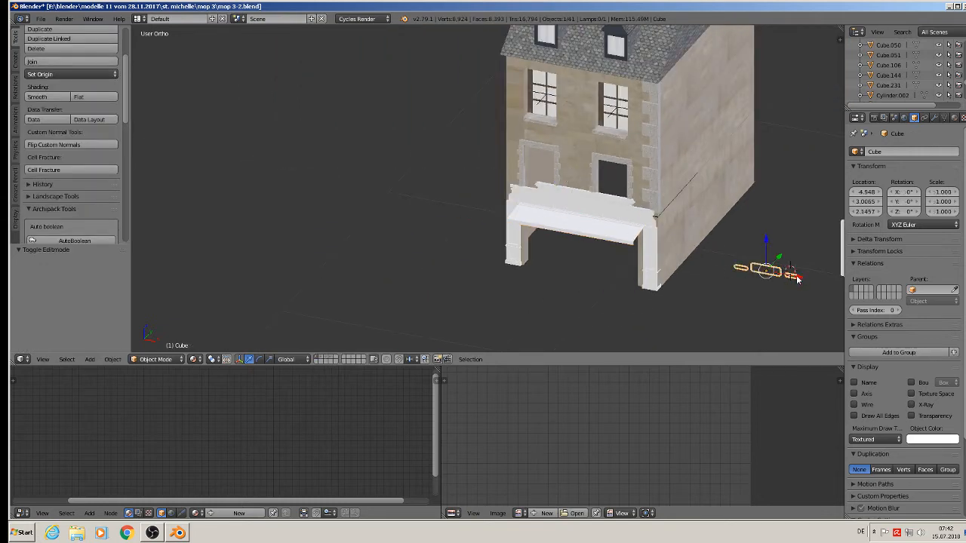
pyautogui.press('g')
pyautogui.press('x')
pyautogui.click(608, 215)
pyautogui.press('g')
pyautogui.press('z')
pyautogui.click(579, 179)
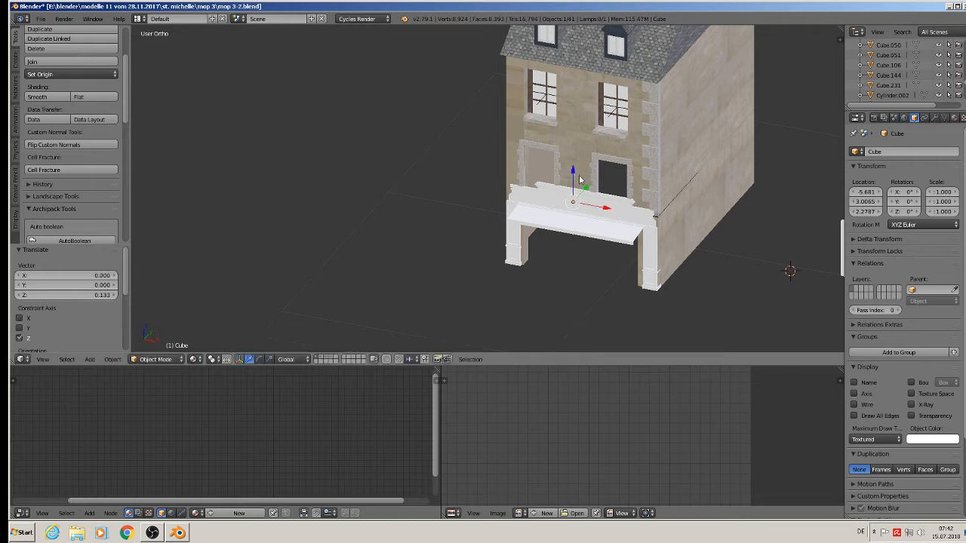
pyautogui.scroll(6, 579, 179)
# Set the moulding flush against the cornice front and centre it, then select it with both cornice pieces.
pyautogui.press('g')
pyautogui.press('y')
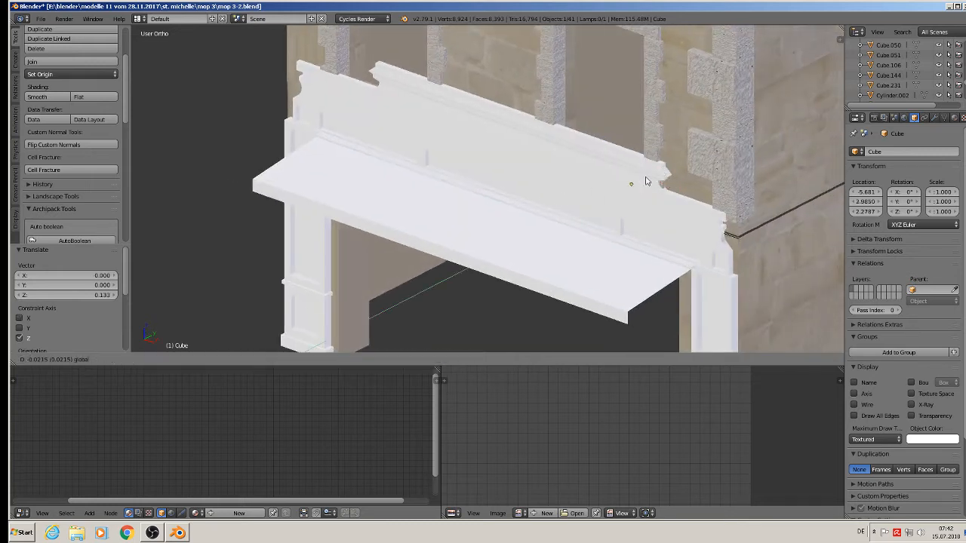
pyautogui.moveTo(546, 221); pyautogui.dragTo(530, 197)
pyautogui.moveTo(534, 203); pyautogui.dragTo(591, 187, button='middle')
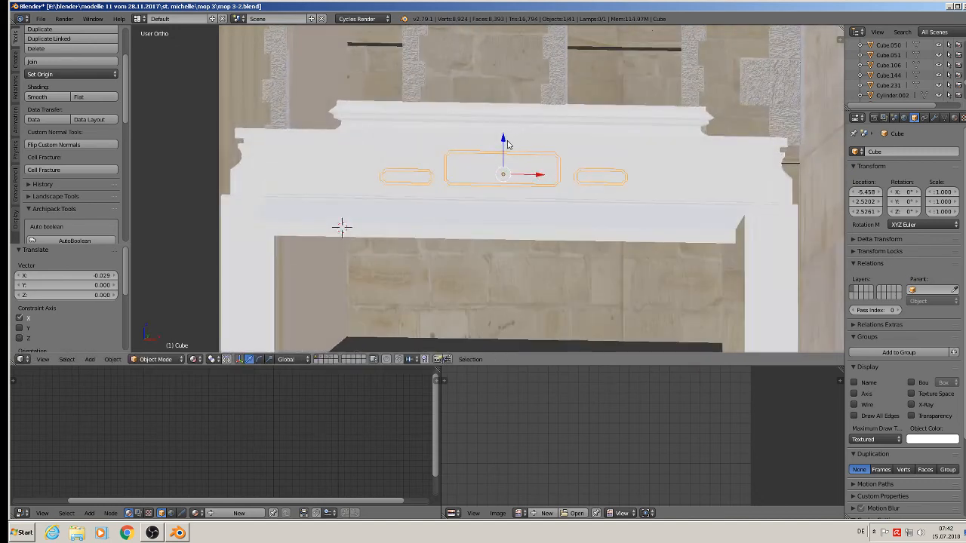
pyautogui.click(495, 141)
pyautogui.moveTo(502, 140); pyautogui.dragTo(504, 119)
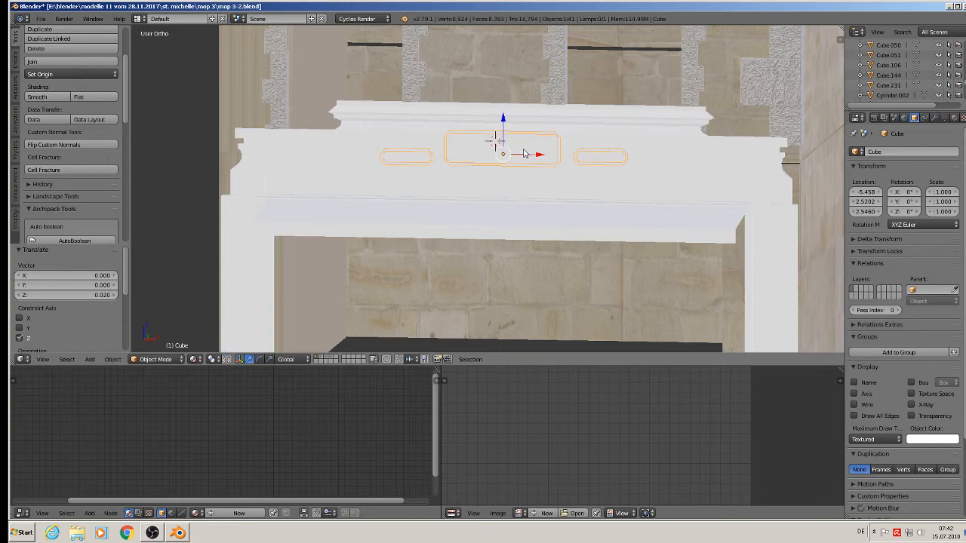
pyautogui.moveTo(528, 159); pyautogui.dragTo(533, 162)
pyautogui.moveTo(528, 183); pyautogui.dragTo(538, 134, button='middle')
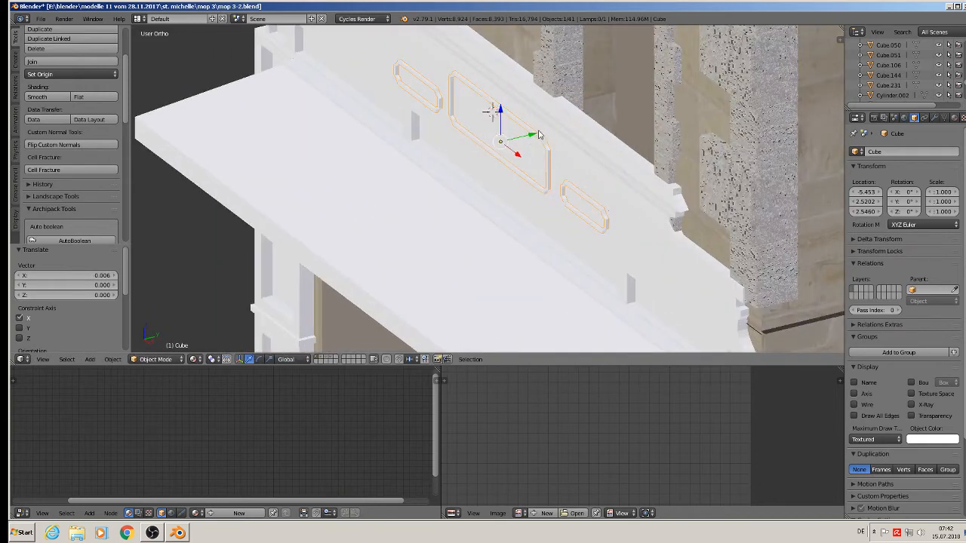
pyautogui.moveTo(539, 135); pyautogui.dragTo(533, 139)
pyautogui.moveTo(533, 140); pyautogui.dragTo(507, 190, button='middle')
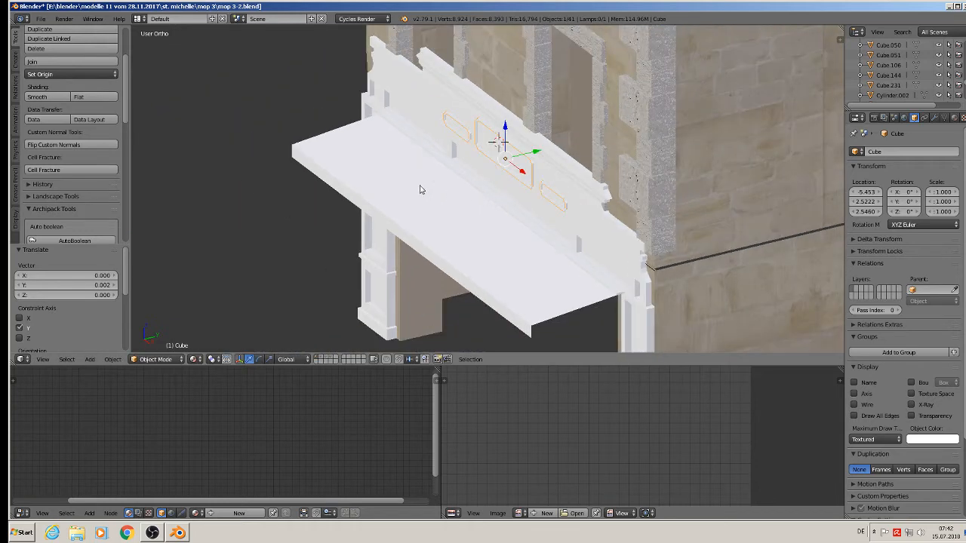
pyautogui.rightClick(443, 164)
pyautogui.keyDown('shift'); pyautogui.rightClick(424, 112); pyautogui.keyUp('shift')
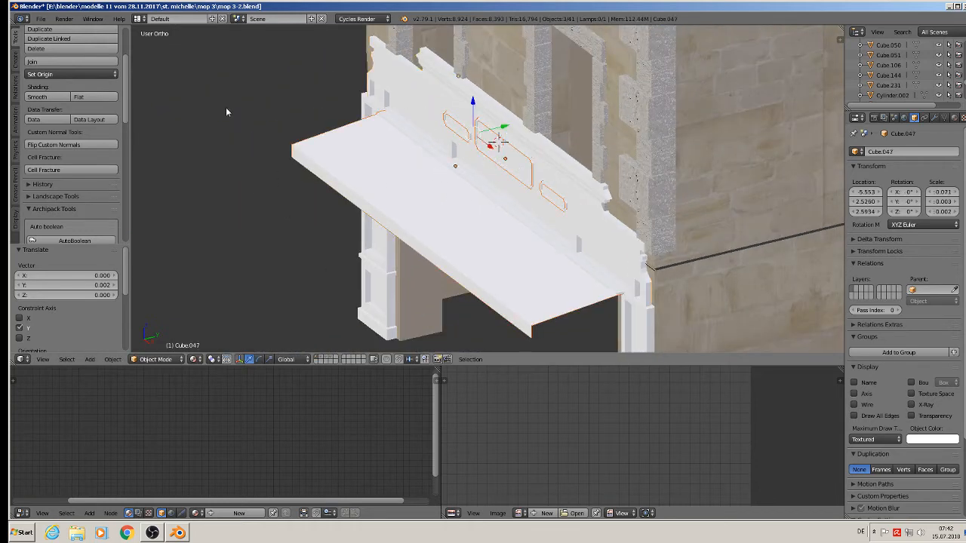
# Join the moulding and cornice pieces into one object and deselect everything.
pyautogui.click(58, 62)
pyautogui.scroll(-5, 402, 275)
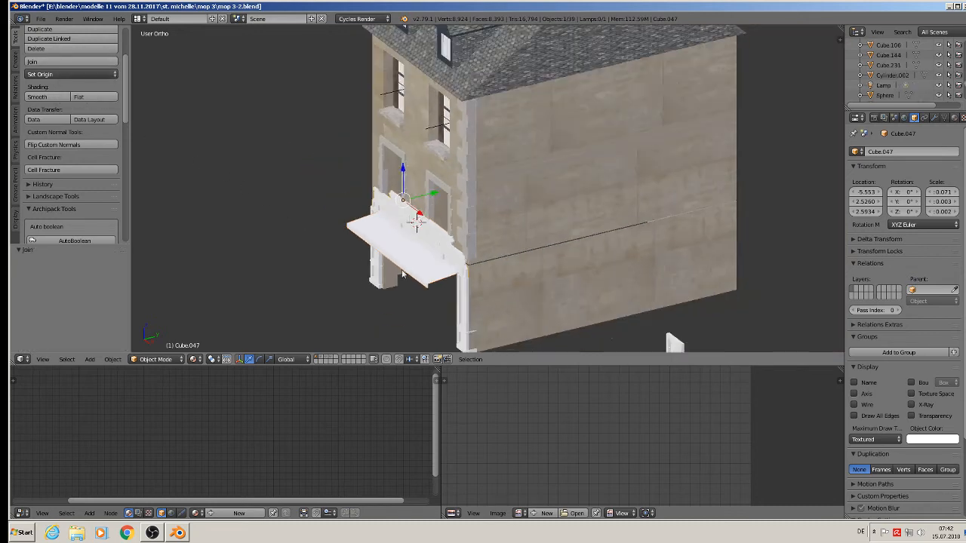
pyautogui.moveTo(403, 274); pyautogui.dragTo(551, 254, button='middle')
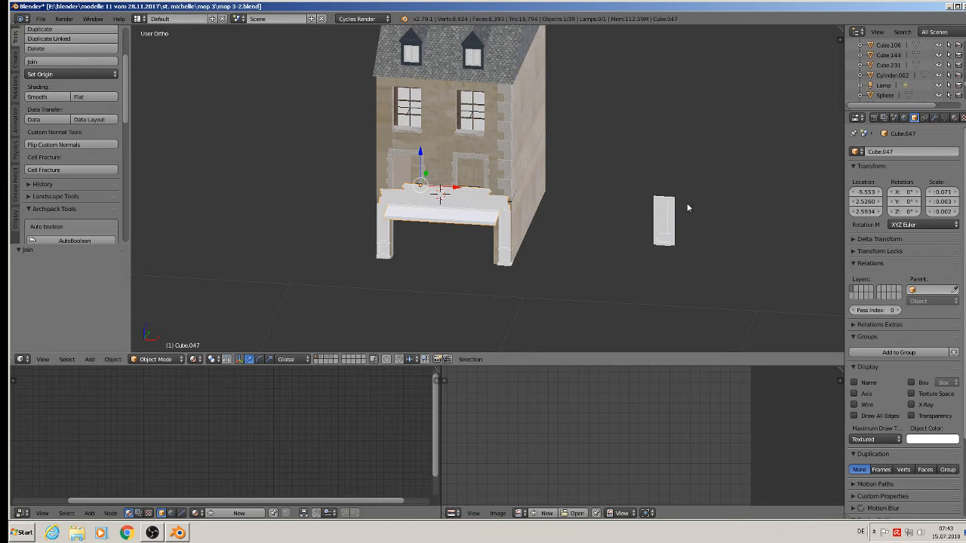
pyautogui.press('a')
pyautogui.moveTo(574, 204); pyautogui.dragTo(478, 206, button='middle')
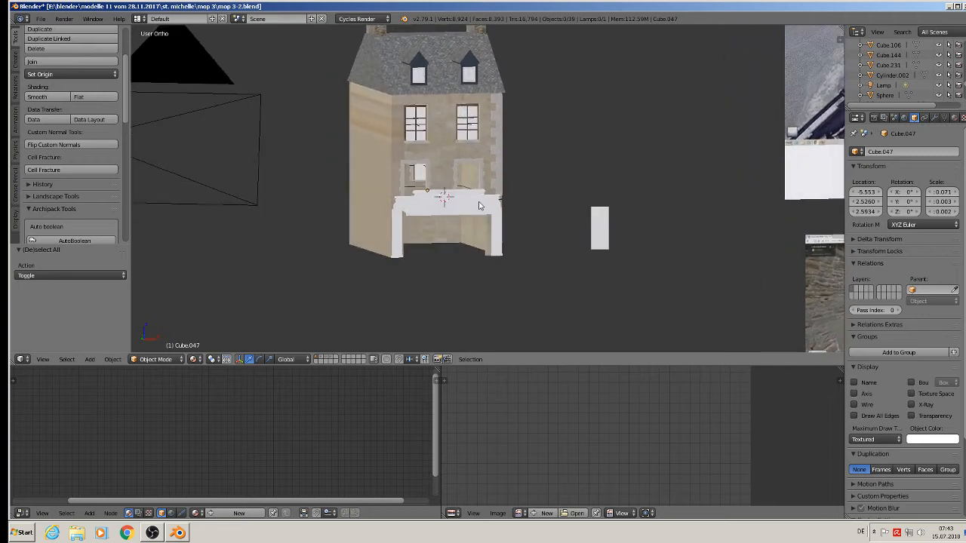
# Pan over to the reference photos to compare them with the facade.
pyautogui.click(40, 18)
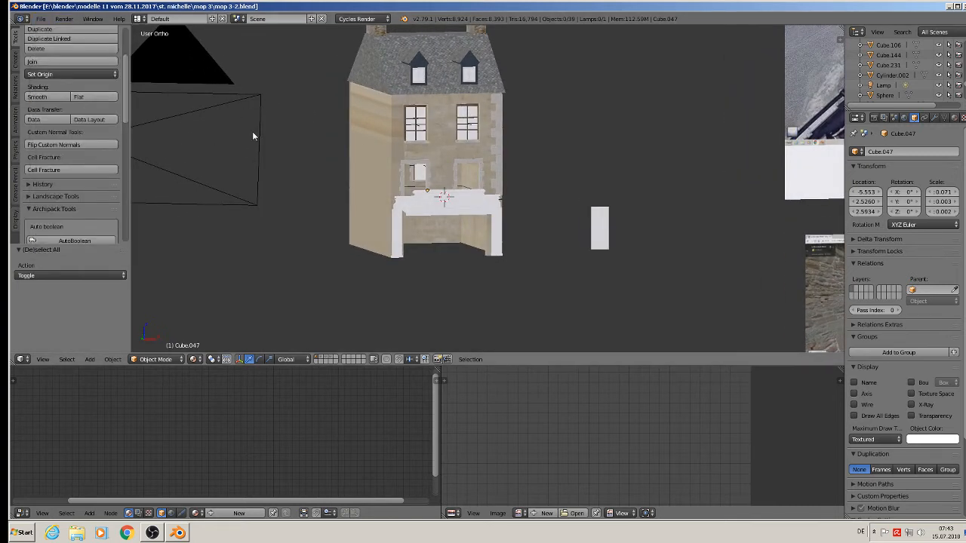
pyautogui.scroll(-3, 613, 223)
pyautogui.keyDown('shift'); pyautogui.moveTo(708, 279); pyautogui.dragTo(483, 208, button='middle'); pyautogui.keyUp('shift')
pyautogui.scroll(2, 529, 207)
pyautogui.keyDown('shift'); pyautogui.moveTo(785, 255); pyautogui.dragTo(544, 236, button='middle'); pyautogui.keyUp('shift')
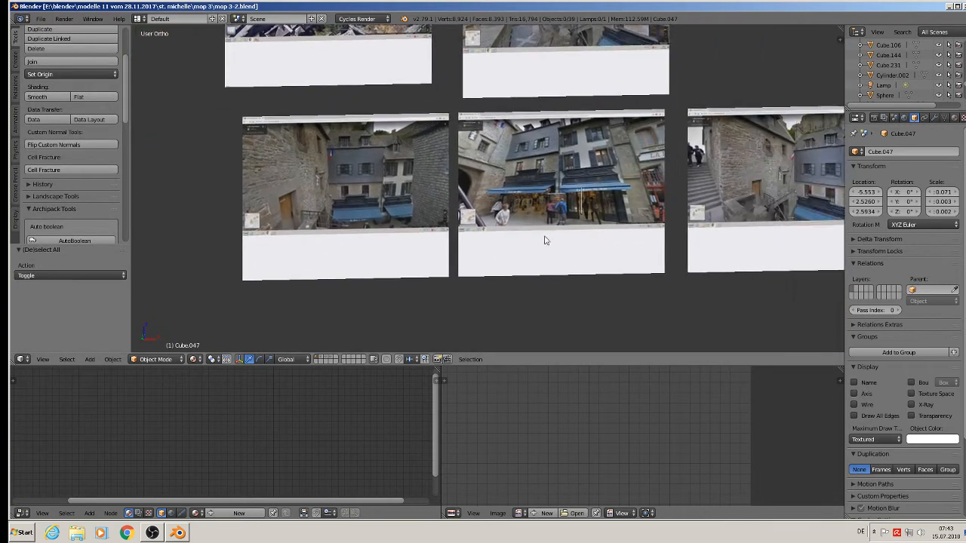
pyautogui.scroll(5, 514, 206)
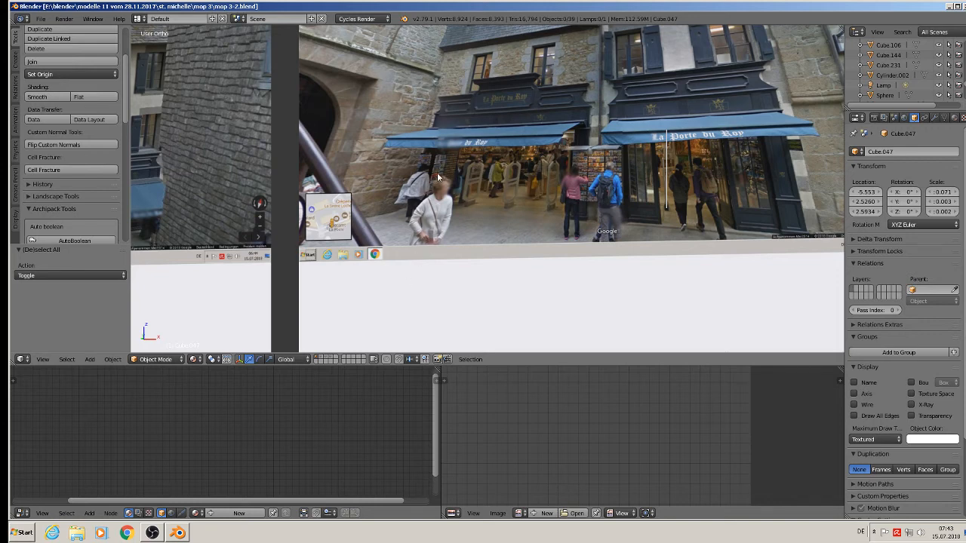
pyautogui.scroll(-4, 438, 177)
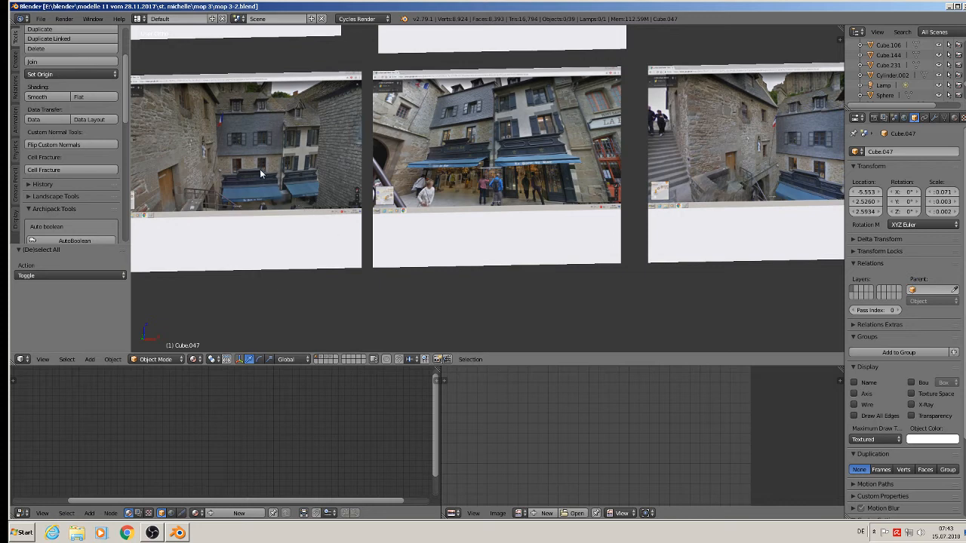
pyautogui.scroll(6, 243, 124)
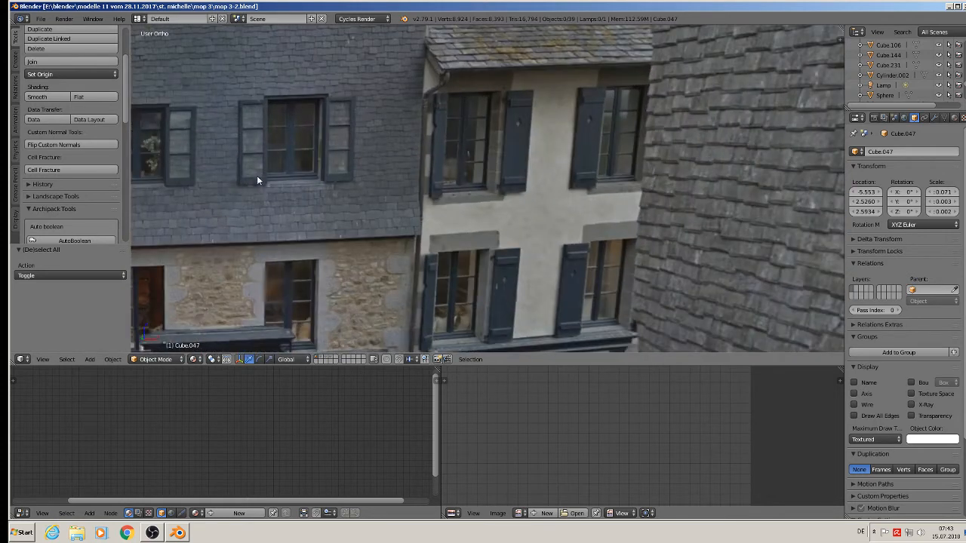
pyautogui.scroll(-8, 344, 164)
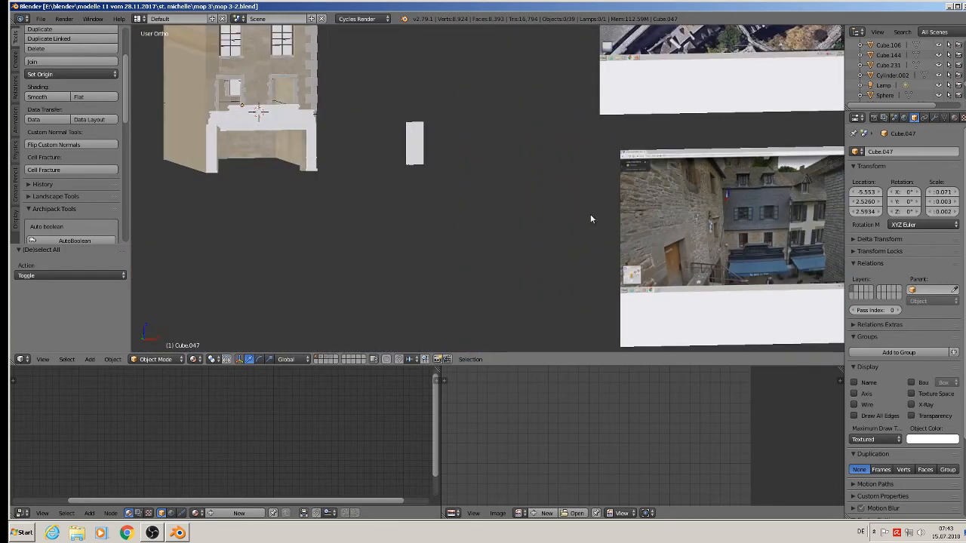
# Bring the view back to the house facade, centred on the upper windows.
pyautogui.keyDown('shift'); pyautogui.moveTo(427, 177); pyautogui.dragTo(645, 305, button='middle'); pyautogui.keyUp('shift')
pyautogui.moveTo(645, 305); pyautogui.dragTo(230, 106, button='middle')
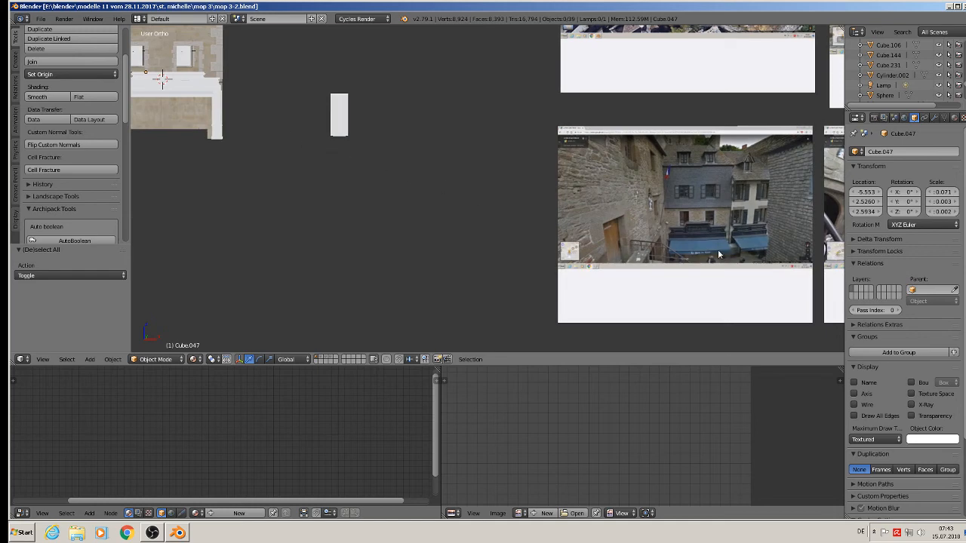
pyautogui.scroll(2, 739, 243)
pyautogui.keyDown('shift'); pyautogui.moveTo(364, 184); pyautogui.dragTo(192, 45, button='middle'); pyautogui.keyUp('shift')
pyautogui.scroll(3, 381, 51)
pyautogui.keyDown('shift'); pyautogui.moveTo(407, 67); pyautogui.dragTo(364, 80, button='middle'); pyautogui.keyUp('shift')
pyautogui.scroll(2, 424, 110)
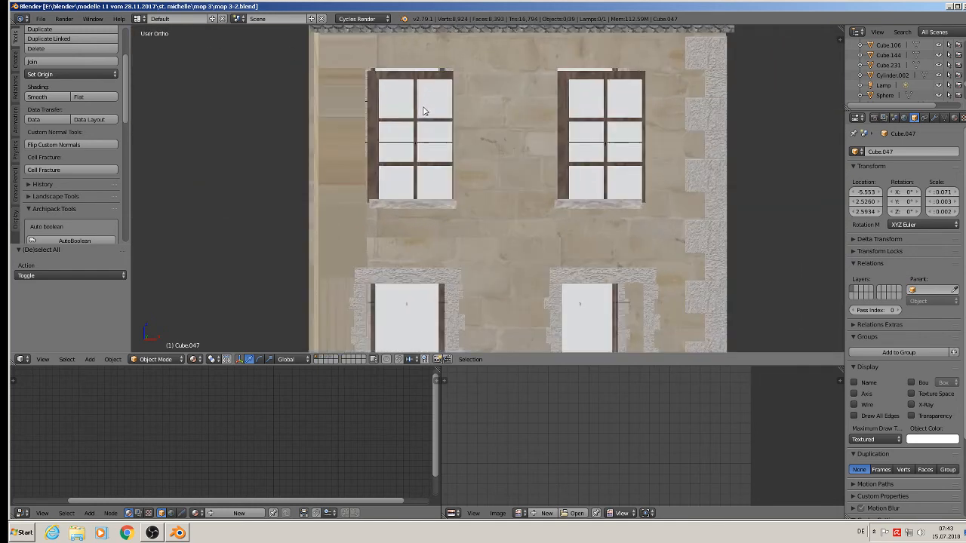
# Nudge the left upper window left and up, and shift its sill slightly left.
pyautogui.rightClick(410, 107)
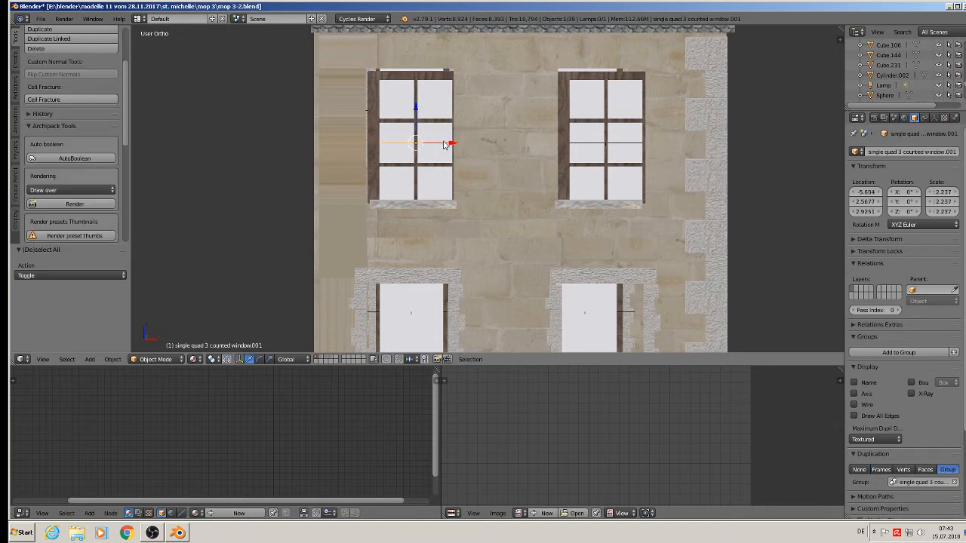
pyautogui.moveTo(444, 145); pyautogui.dragTo(440, 145)
pyautogui.moveTo(411, 112); pyautogui.dragTo(409, 104)
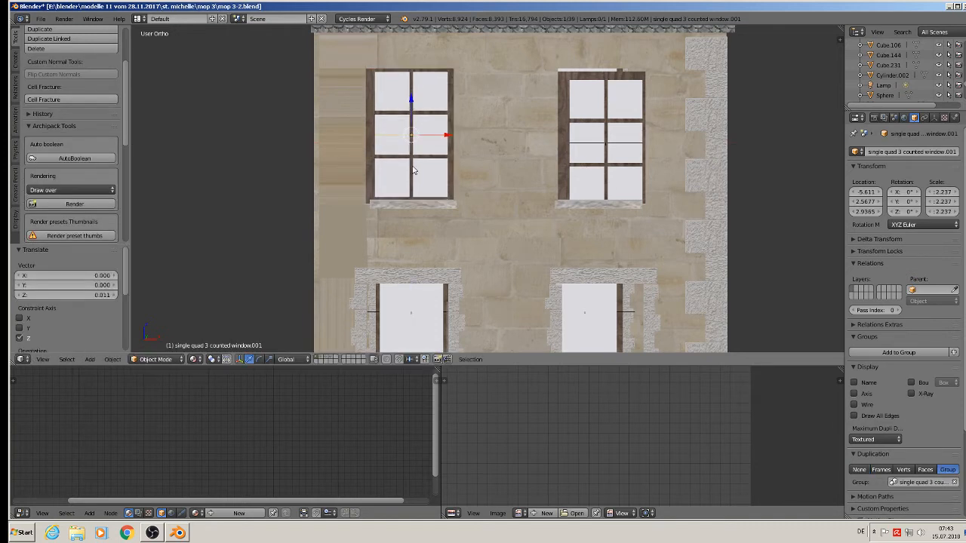
pyautogui.rightClick(441, 204)
pyautogui.moveTo(464, 206); pyautogui.dragTo(458, 206)
pyautogui.click(458, 204)
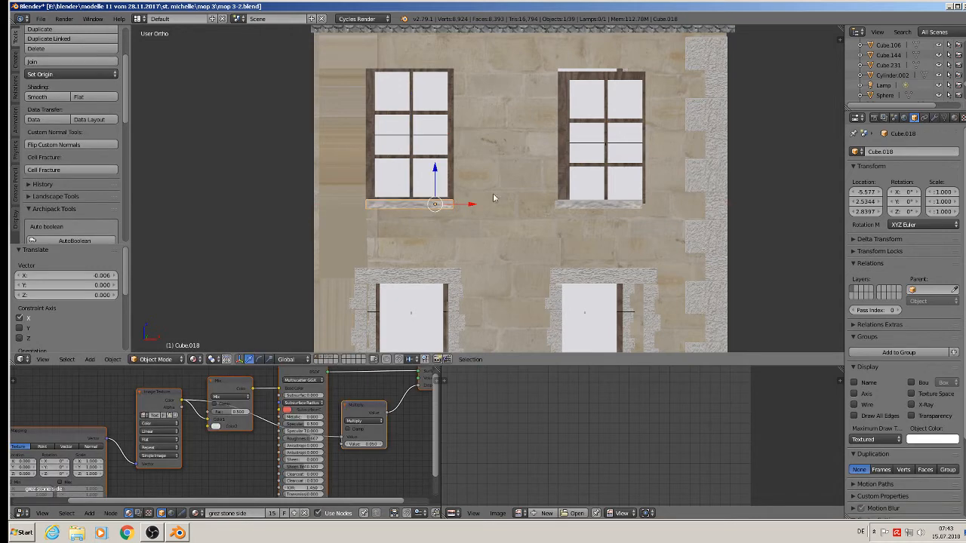
# Shift the right upper window 0.006 sideways and raise it 0.010, then deselect all.
pyautogui.rightClick(603, 120)
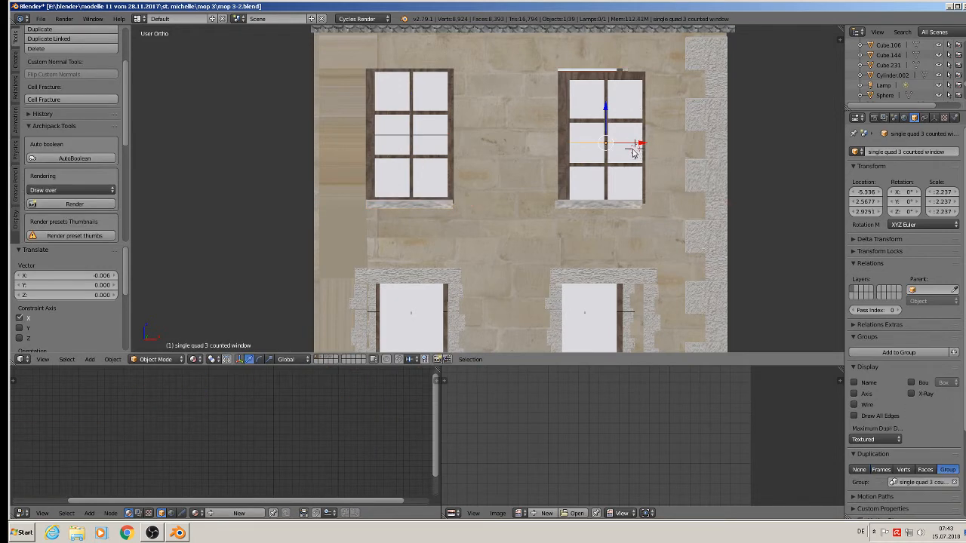
pyautogui.moveTo(636, 144); pyautogui.dragTo(637, 144)
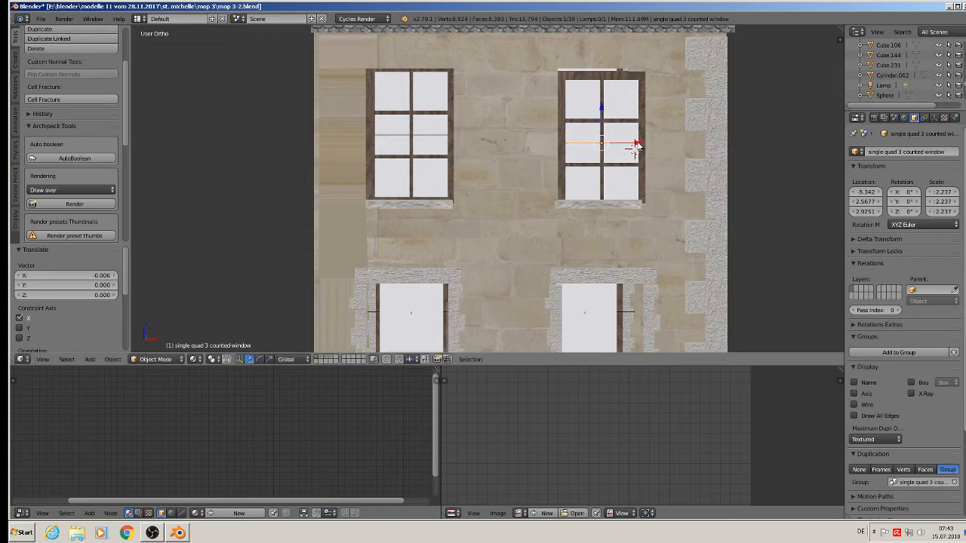
pyautogui.moveTo(604, 110); pyautogui.dragTo(604, 107)
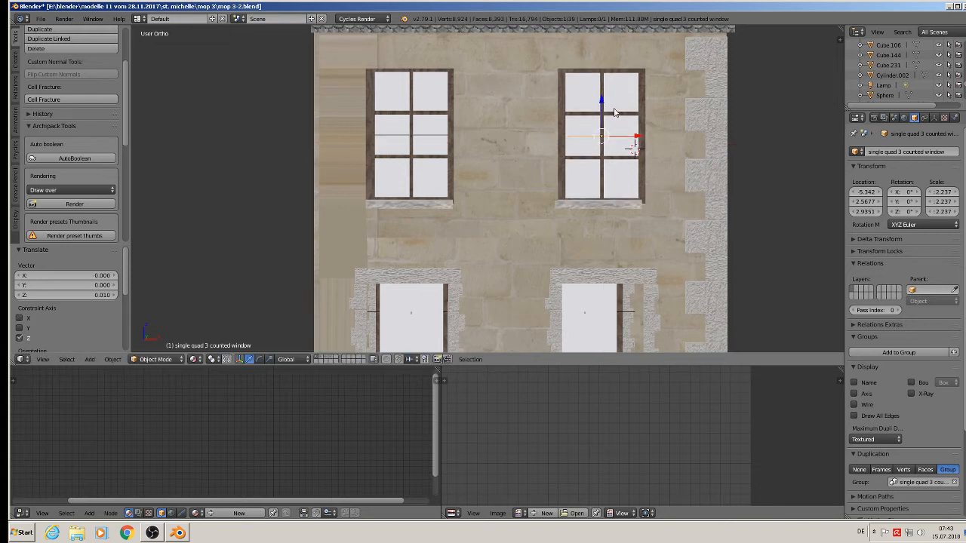
pyautogui.scroll(-6, 568, 181)
pyautogui.keyDown('shift'); pyautogui.moveTo(666, 224); pyautogui.dragTo(476, 163, button='middle'); pyautogui.keyUp('shift')
pyautogui.press('a')
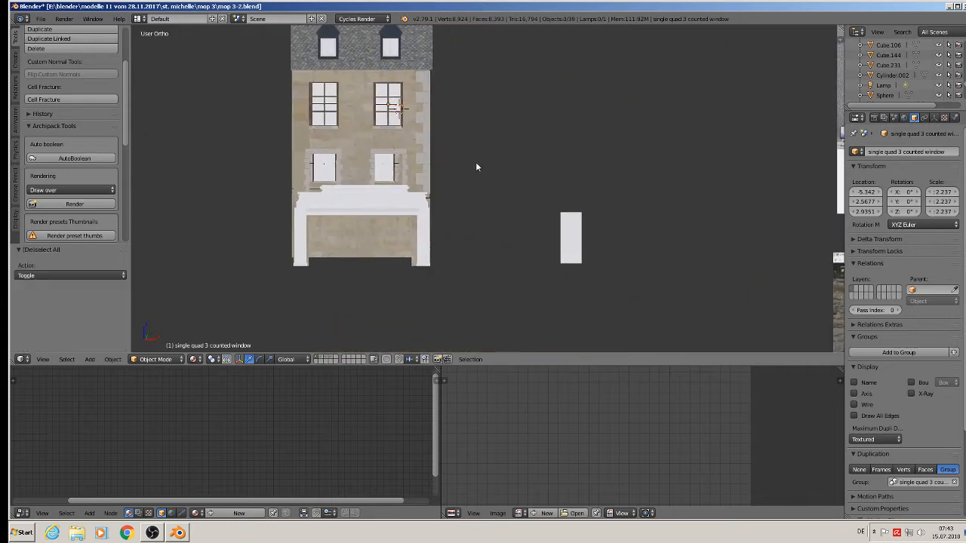
# Show the layer with the window model and frame the window object in view.
pyautogui.click(324, 360)
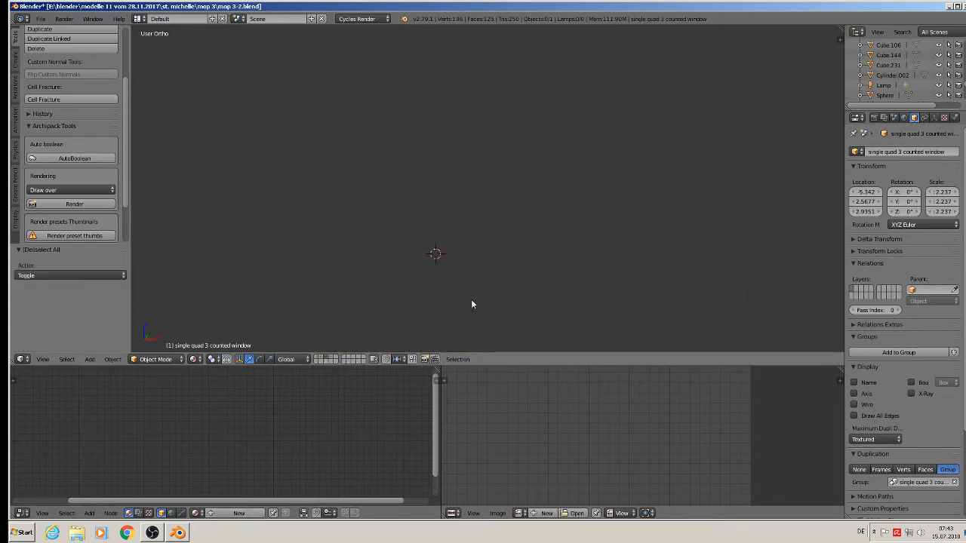
pyautogui.scroll(-3, 520, 196)
pyautogui.scroll(4, 636, 240)
pyautogui.rightClick(561, 213)
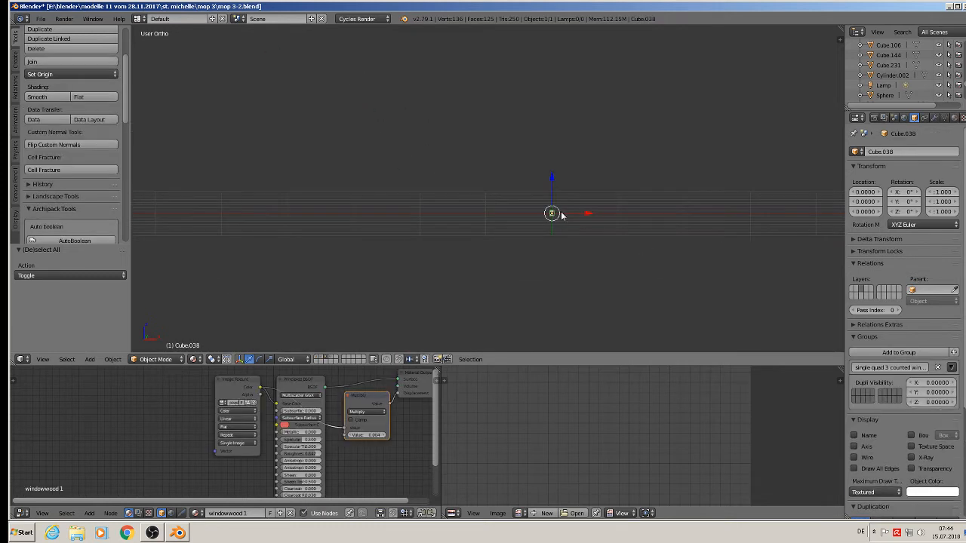
pyautogui.press('KP_Decimal')
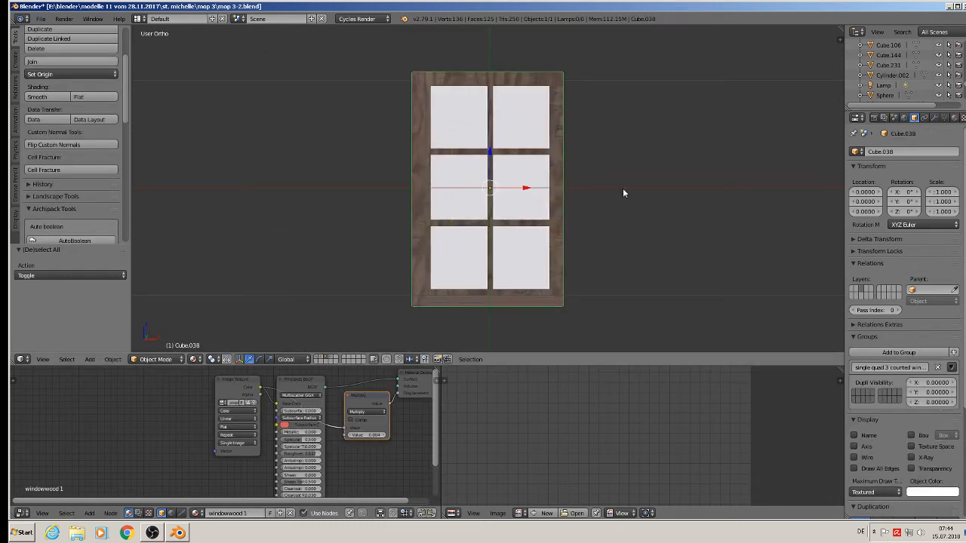
pyautogui.scroll(-3, 535, 247)
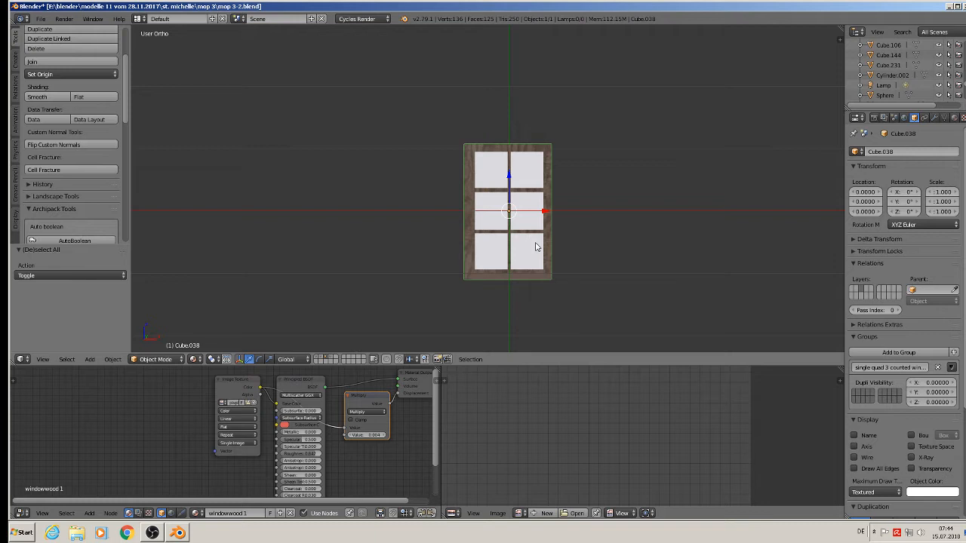
# Duplicate the window 0.143 units left, remove it from its group and move it to another layer.
pyautogui.hotkey('shift', 'd')
pyautogui.press('x')
pyautogui.click(334, 198)
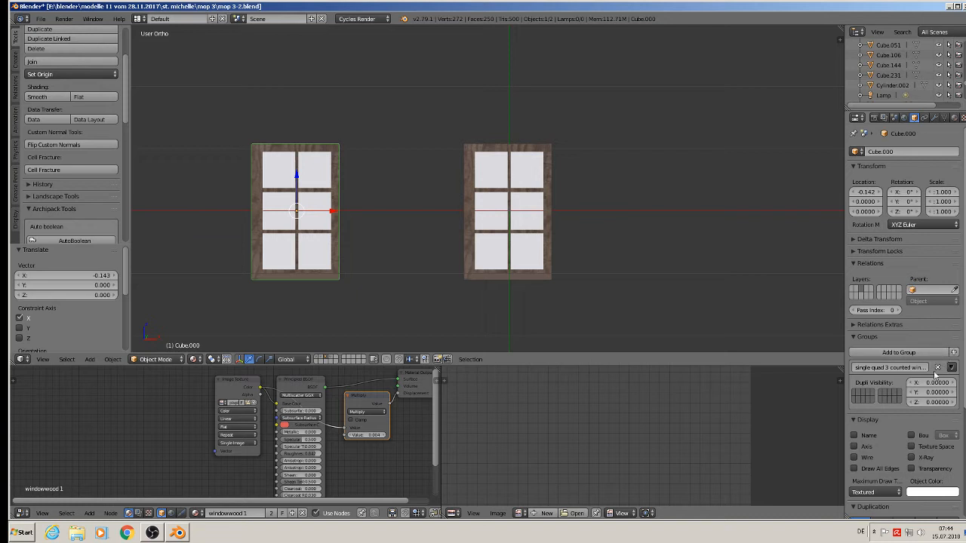
pyautogui.click(937, 368)
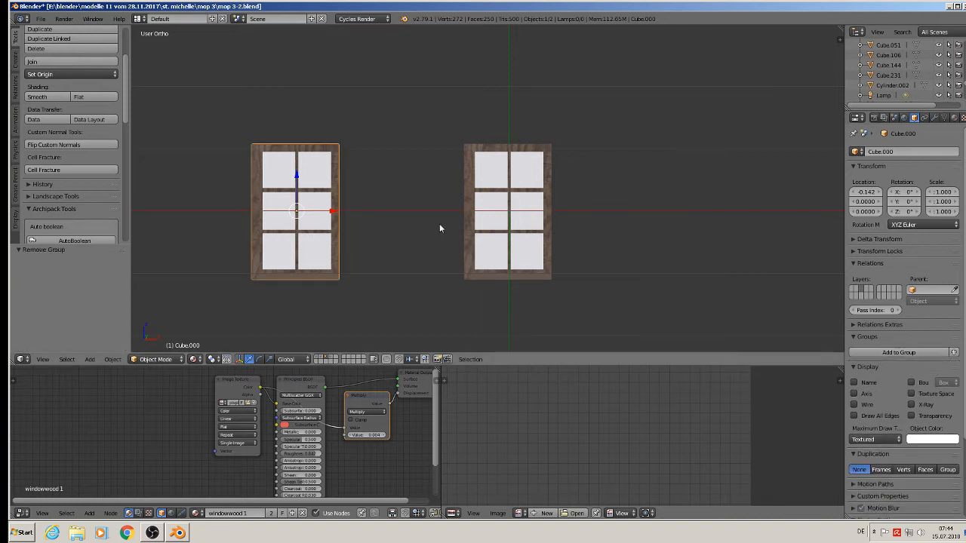
pyautogui.press('m')
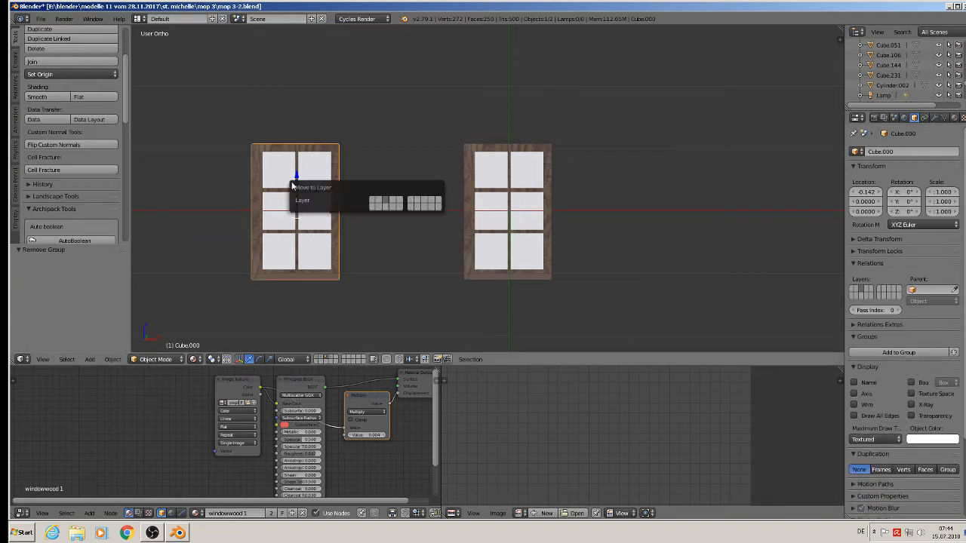
pyautogui.click(369, 201)
# Display the layer with the copied window and pan toward the reference photos.
pyautogui.click(317, 359)
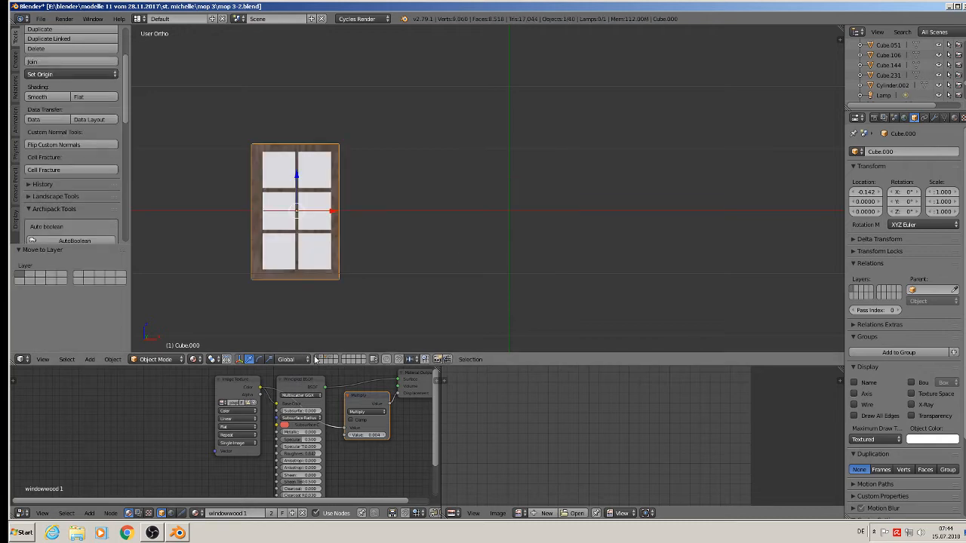
pyautogui.scroll(-8, 317, 302)
pyautogui.keyDown('shift'); pyautogui.moveTo(317, 286); pyautogui.dragTo(632, 263, button='middle'); pyautogui.keyUp('shift')
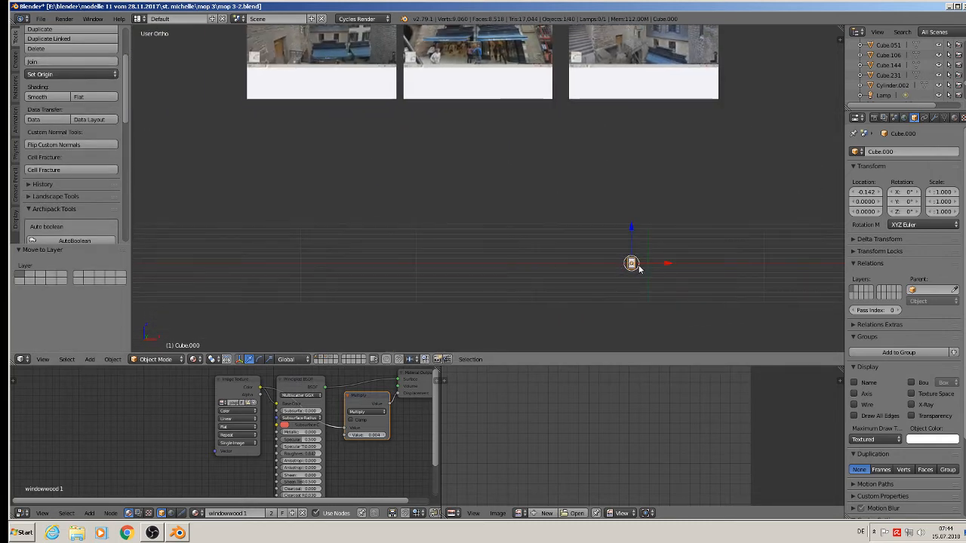
pyautogui.scroll(-3, 632, 266)
pyautogui.scroll(-2, 631, 265)
pyautogui.scroll(2, 630, 265)
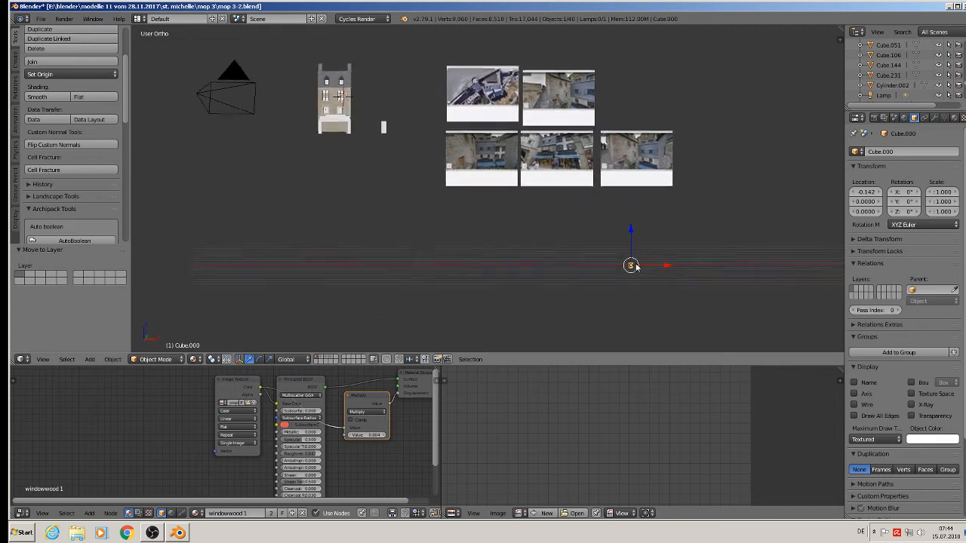
pyautogui.scroll(-1, 630, 265)
# Slide the copied window 0.285 units along Y so it sits beside the house.
pyautogui.moveTo(632, 264); pyautogui.dragTo(416, 125)
pyautogui.moveTo(450, 184); pyautogui.dragTo(390, 225, button='middle')
pyautogui.moveTo(436, 121); pyautogui.dragTo(538, 91)
pyautogui.scroll(1, 548, 103)
pyautogui.press('KP_Decimal')
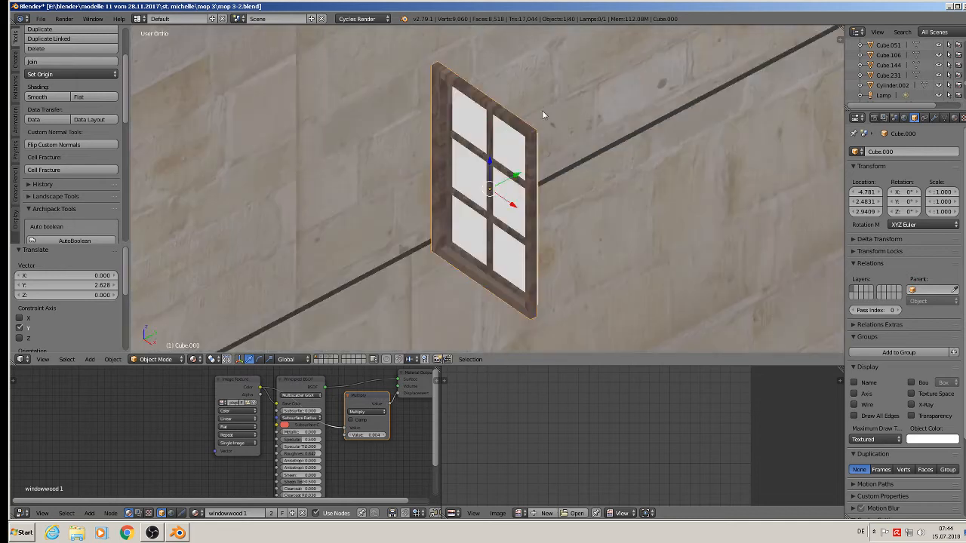
pyautogui.scroll(-6, 537, 145)
pyautogui.moveTo(542, 146); pyautogui.dragTo(333, 191)
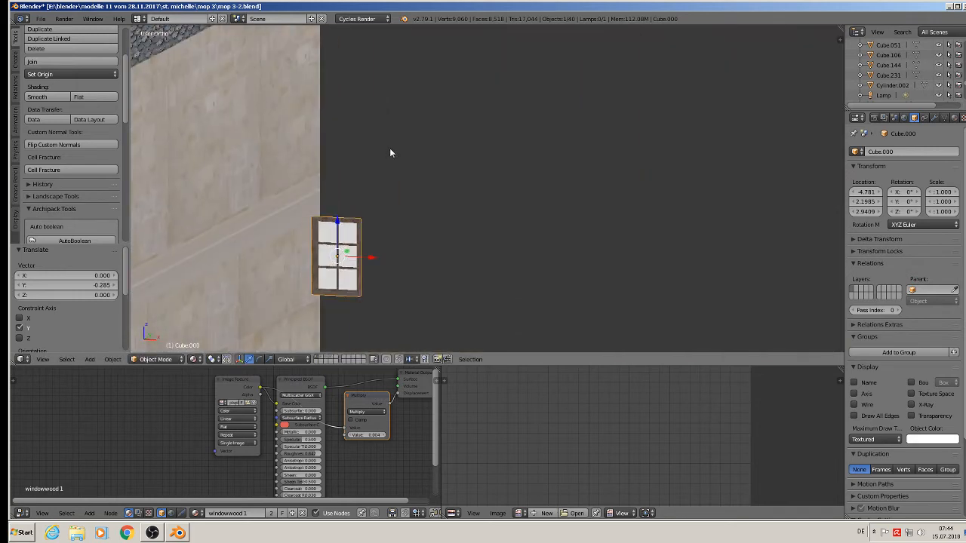
pyautogui.scroll(-4, 493, 190)
pyautogui.moveTo(493, 189); pyautogui.dragTo(319, 95, button='middle')
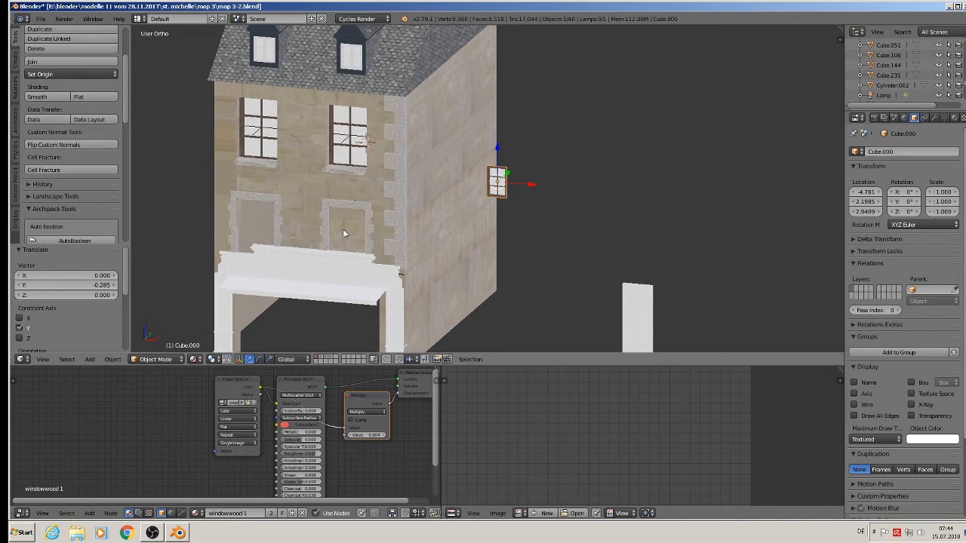
pyautogui.scroll(1, 523, 209)
pyautogui.moveTo(522, 210); pyautogui.dragTo(538, 195, button='middle')
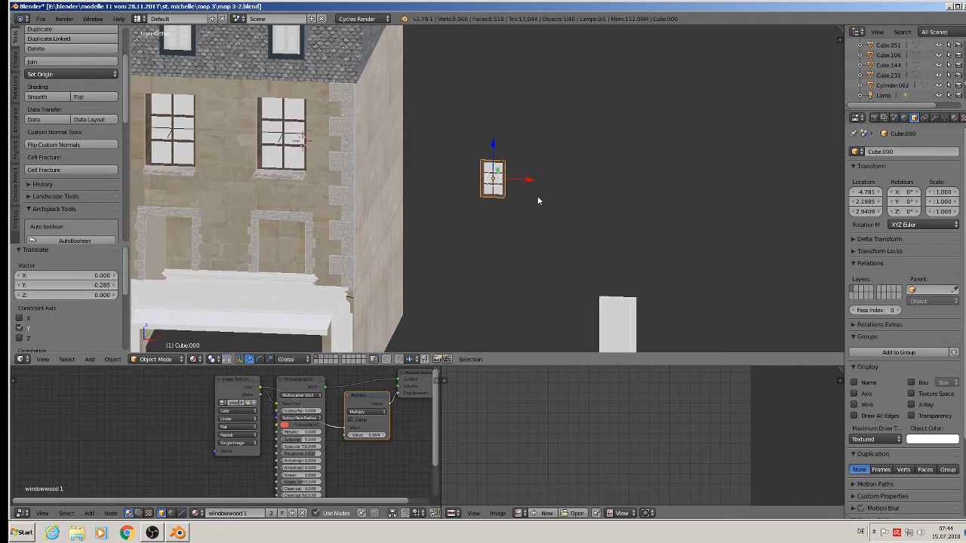
# Duplicate the window 0.175 units to the left along X.
pyautogui.hotkey('shift', 'd')
pyautogui.press('x')
pyautogui.click(424, 196)
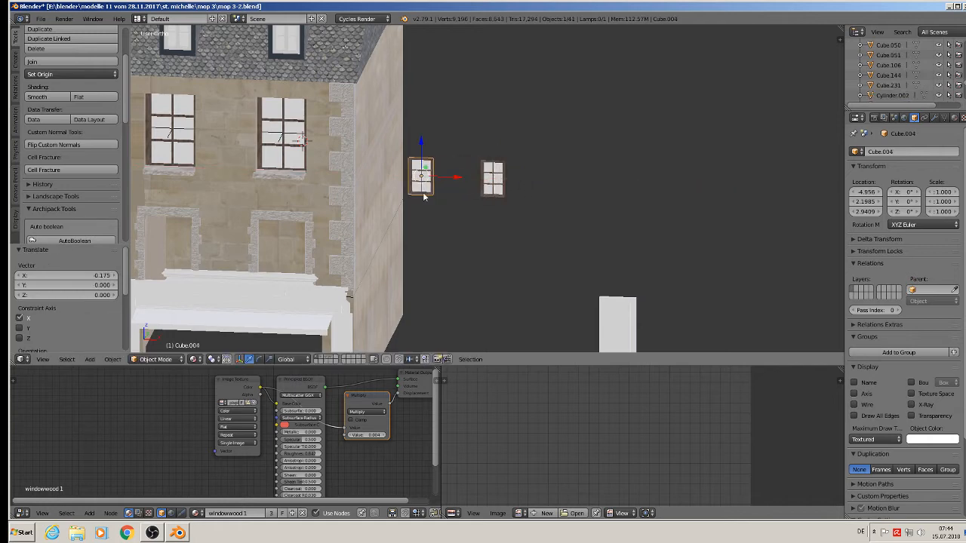
pyautogui.moveTo(424, 194); pyautogui.dragTo(417, 181, button='middle')
pyautogui.scroll(9, 416, 181)
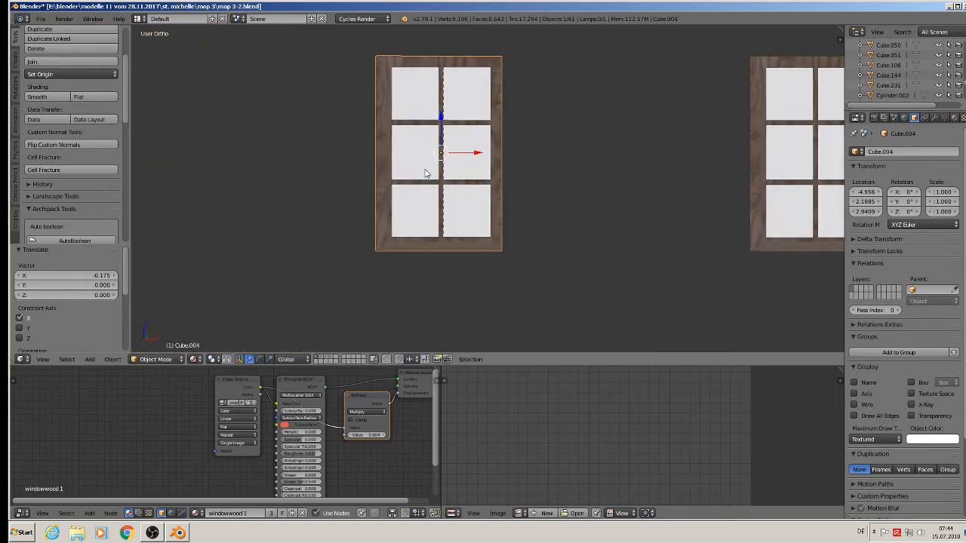
pyautogui.press('Tab')
pyautogui.scroll(3, 431, 130)
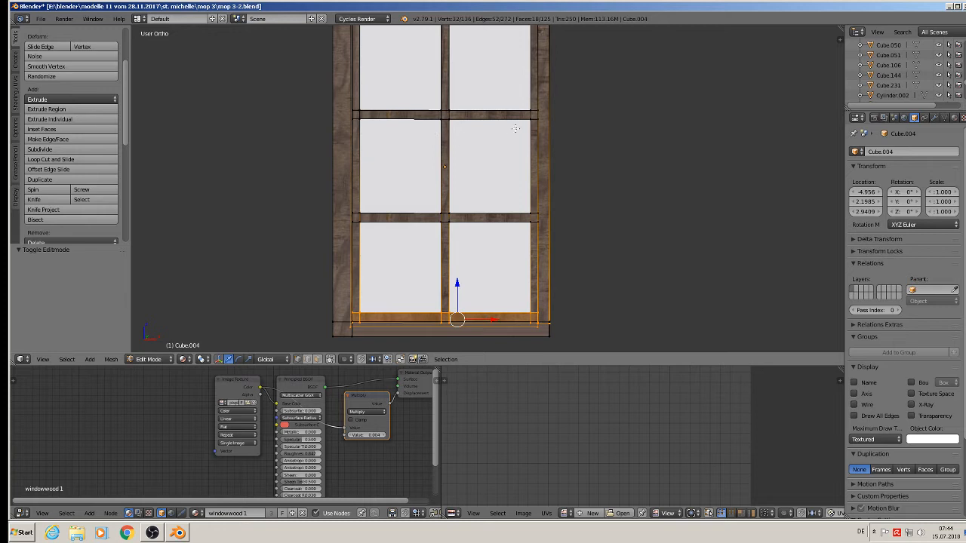
# Box-select the upper horizontal glazing bar and reposition it higher.
pyautogui.press('a')
pyautogui.press('b')
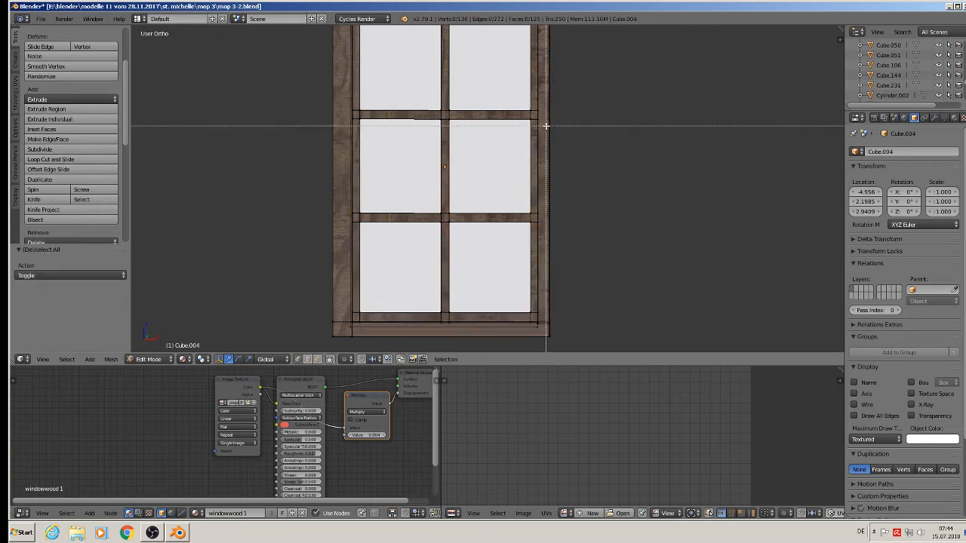
pyautogui.moveTo(546, 126); pyautogui.dragTo(345, 98)
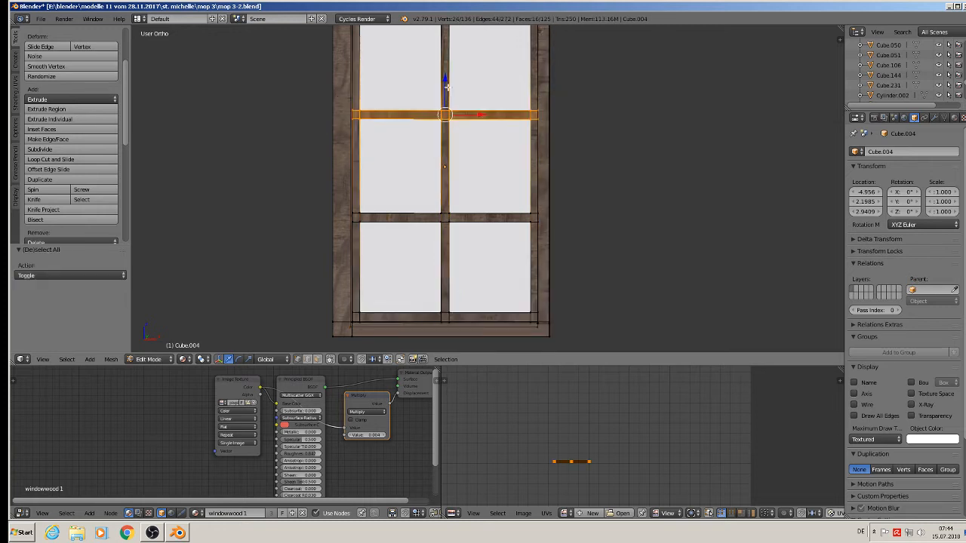
pyautogui.moveTo(448, 84); pyautogui.dragTo(455, 40)
pyautogui.moveTo(469, 93)
pyautogui.keyDown('shift'); pyautogui.mouseDown(button='middle')
pyautogui.moveTo(460, 151)
pyautogui.moveTo(458, 88)
pyautogui.mouseUp(button='middle'); pyautogui.keyUp('shift')
pyautogui.moveTo(440, 43); pyautogui.dragTo(440, 58)
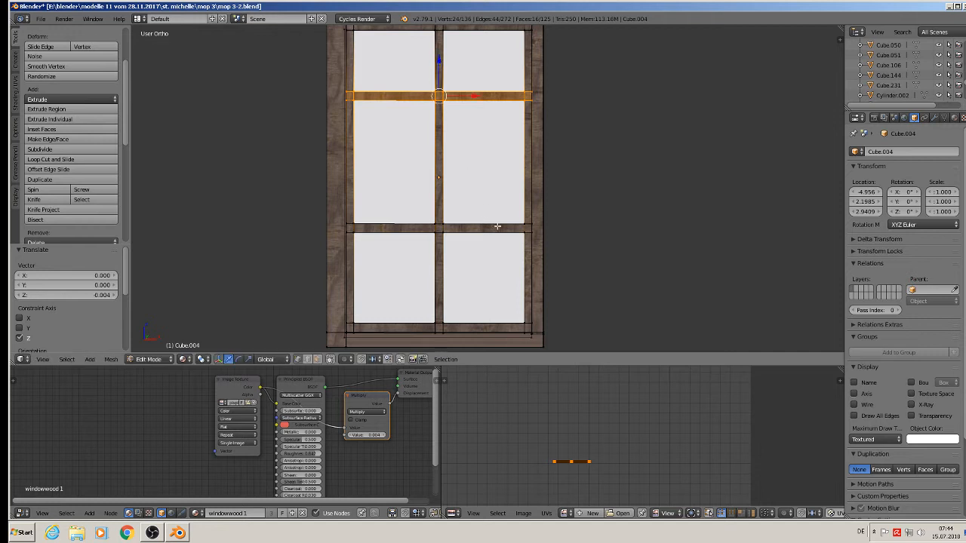
pyautogui.press('a')
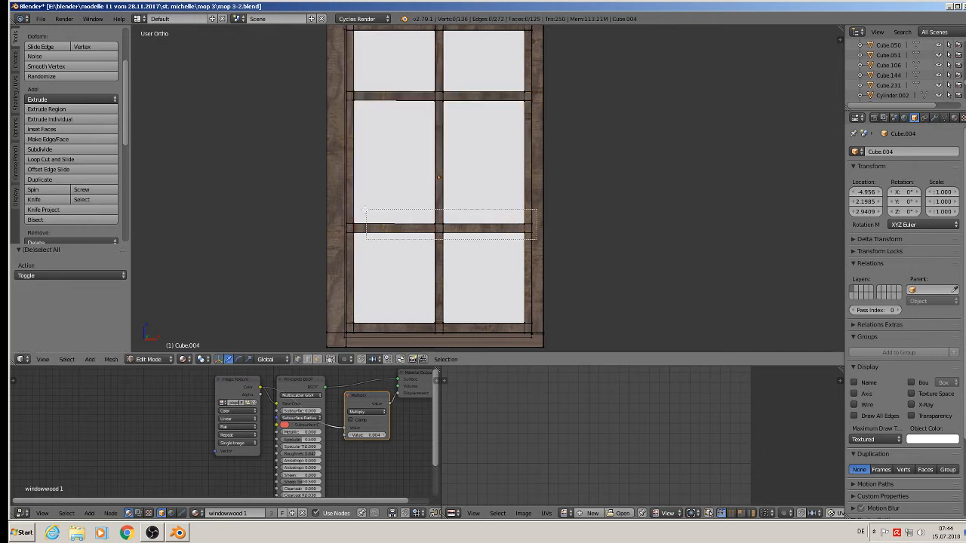
# Move the middle glazing bar down and duplicate it upward to create a fourth row of panes.
pyautogui.press('l')
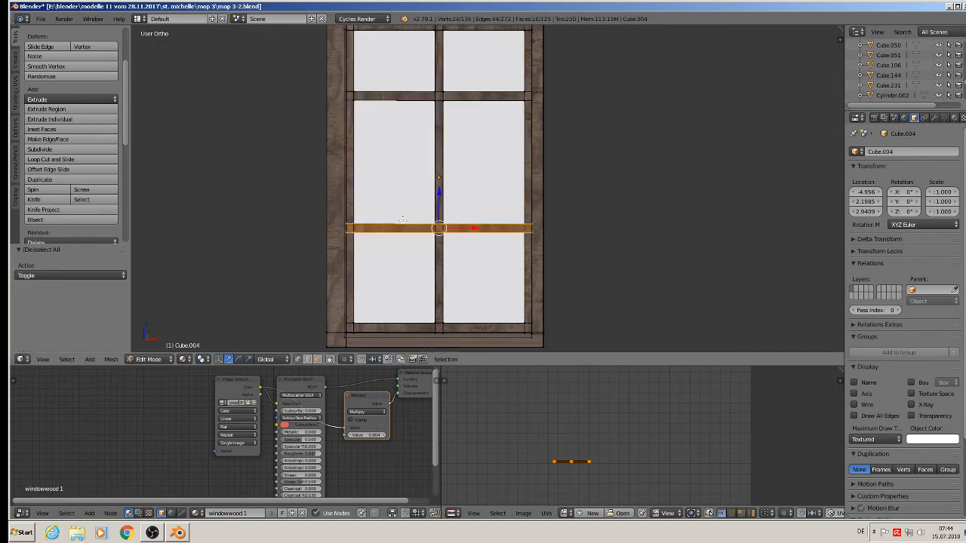
pyautogui.moveTo(438, 193); pyautogui.dragTo(433, 218)
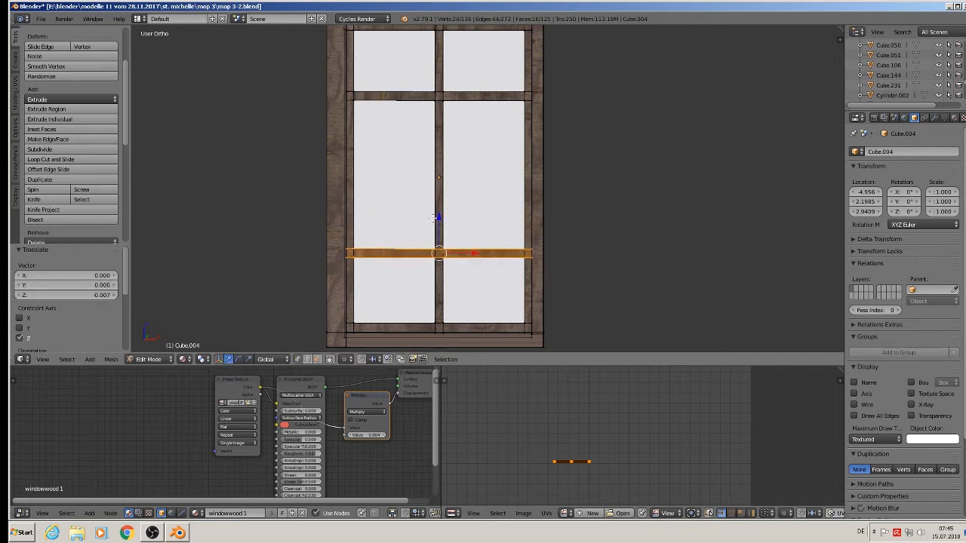
pyautogui.hotkey('shift', 'd')
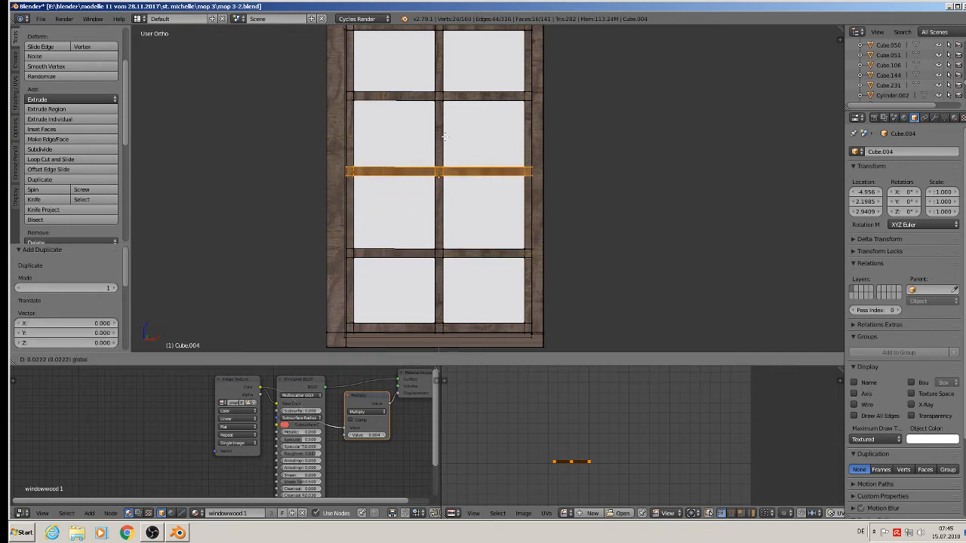
pyautogui.click(469, 162)
pyautogui.press('Tab')
pyautogui.scroll(-8, 474, 181)
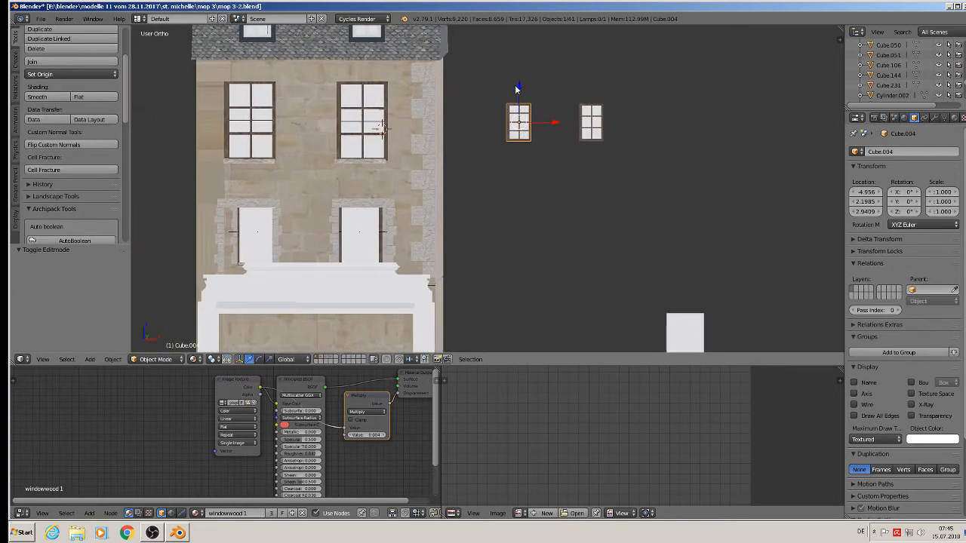
# Lower the window, enlarge it and push it into the upper wall opening.
pyautogui.moveTo(516, 89); pyautogui.dragTo(516, 201)
pyautogui.moveTo(552, 242); pyautogui.dragTo(392, 245)
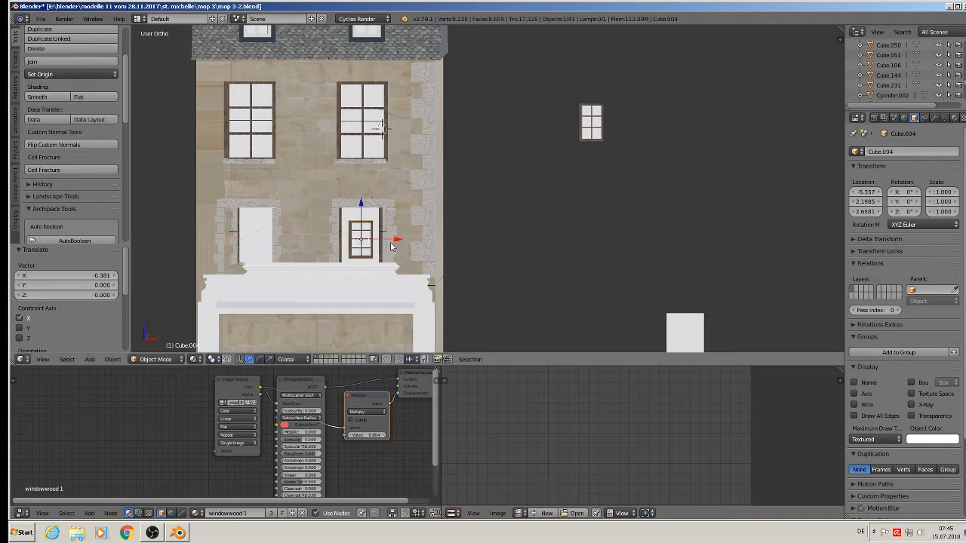
pyautogui.press('s')
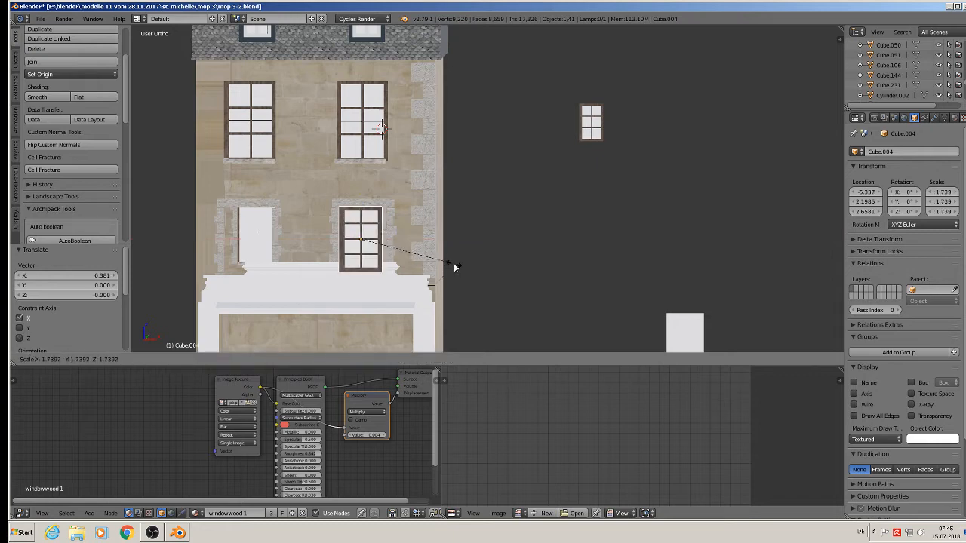
pyautogui.click(454, 263)
pyautogui.moveTo(453, 263); pyautogui.dragTo(359, 226, button='middle')
pyautogui.press('g')
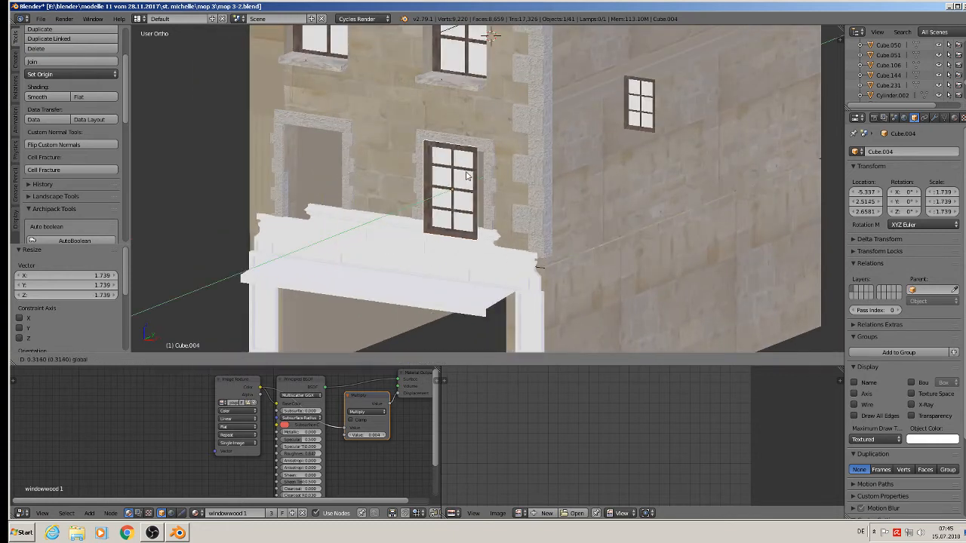
pyautogui.click(472, 173)
# In front view, lift the window slightly along Z and widen it along X.
pyautogui.press('KP_1')
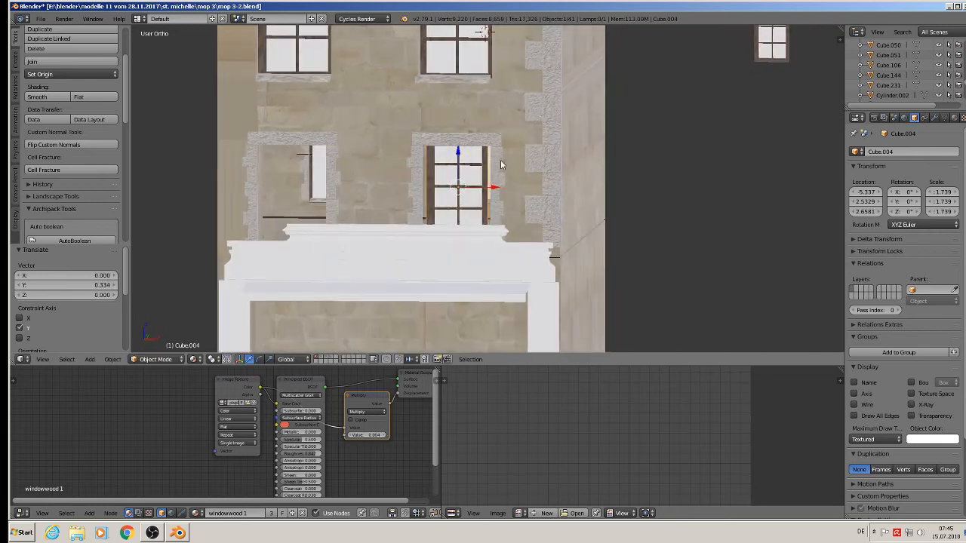
pyautogui.scroll(3, 498, 163)
pyautogui.press('g')
pyautogui.press('z')
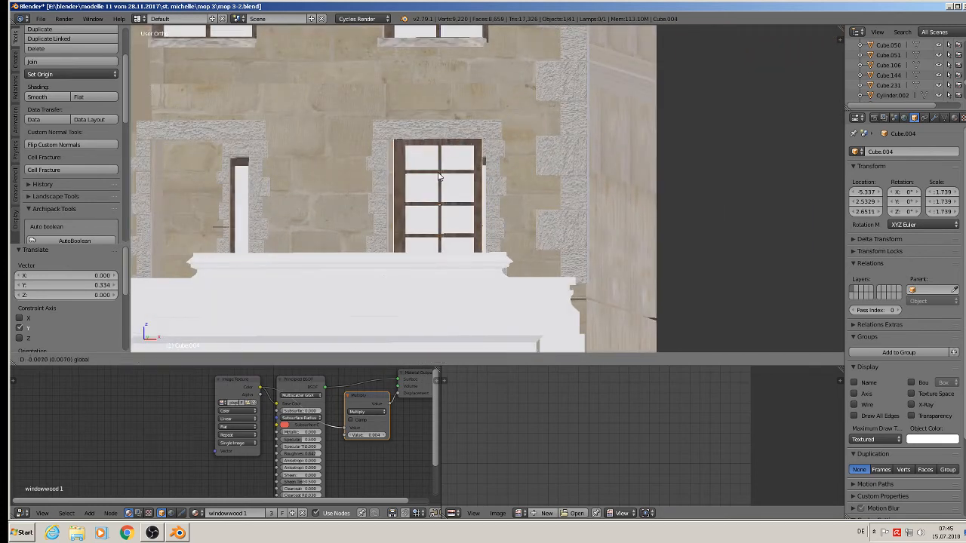
pyautogui.click(524, 207)
pyautogui.press('s')
pyautogui.press('x')
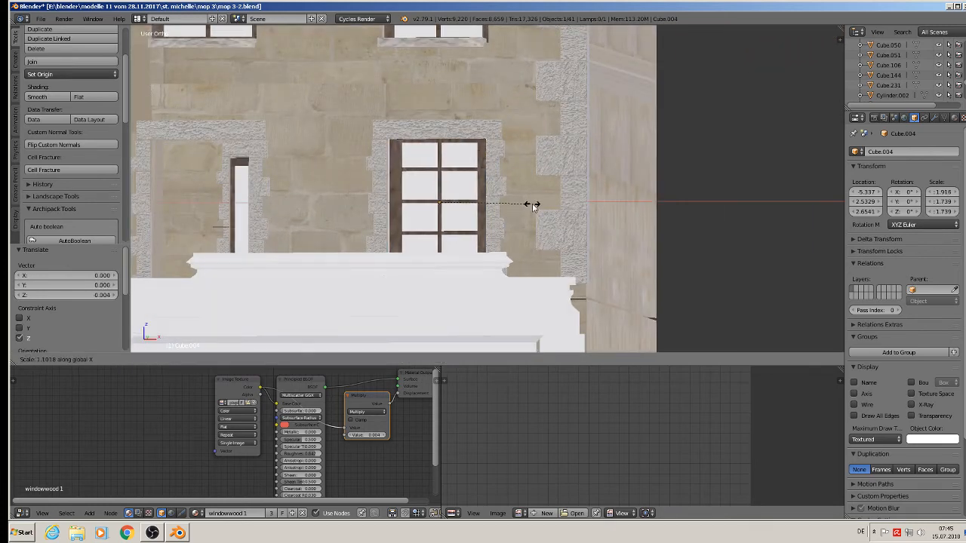
pyautogui.click(532, 208)
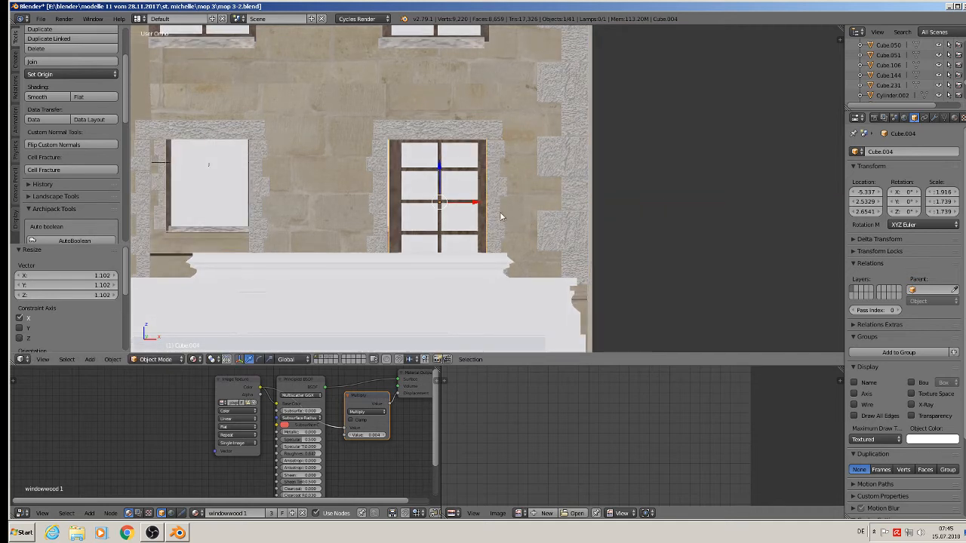
# Nudge the window sideways along X to line it up in its opening.
pyautogui.press('s')
pyautogui.press('x')
pyautogui.press('Escape')
pyautogui.press('g')
pyautogui.press('x')
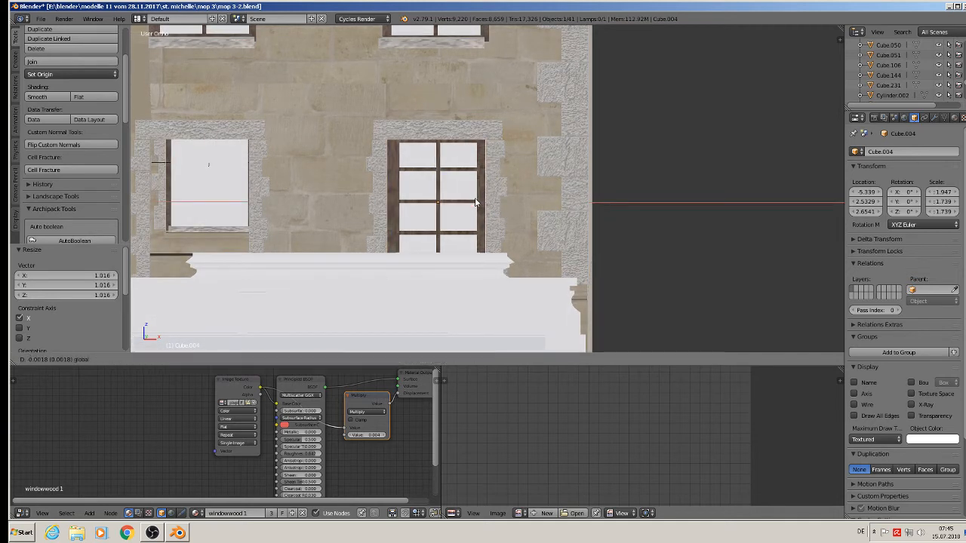
pyautogui.click(475, 202)
pyautogui.scroll(-3, 490, 212)
pyautogui.keyDown('shift'); pyautogui.moveTo(490, 211); pyautogui.dragTo(529, 205, button='middle'); pyautogui.keyUp('shift')
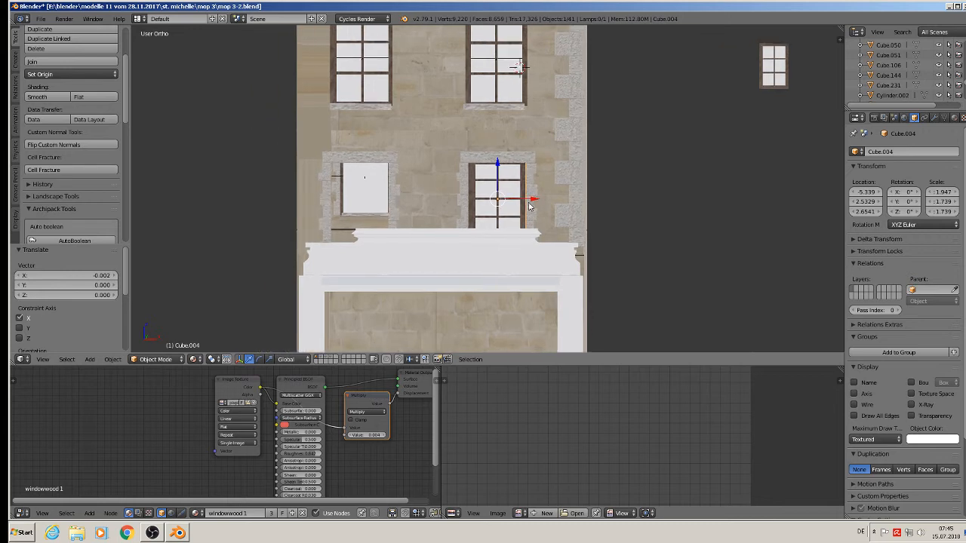
# Copy the right first-floor window into the empty left opening and set its depth along Y.
pyautogui.hotkey('shift', 'd')
pyautogui.press('Escape')
pyautogui.press('g')
pyautogui.press('x')
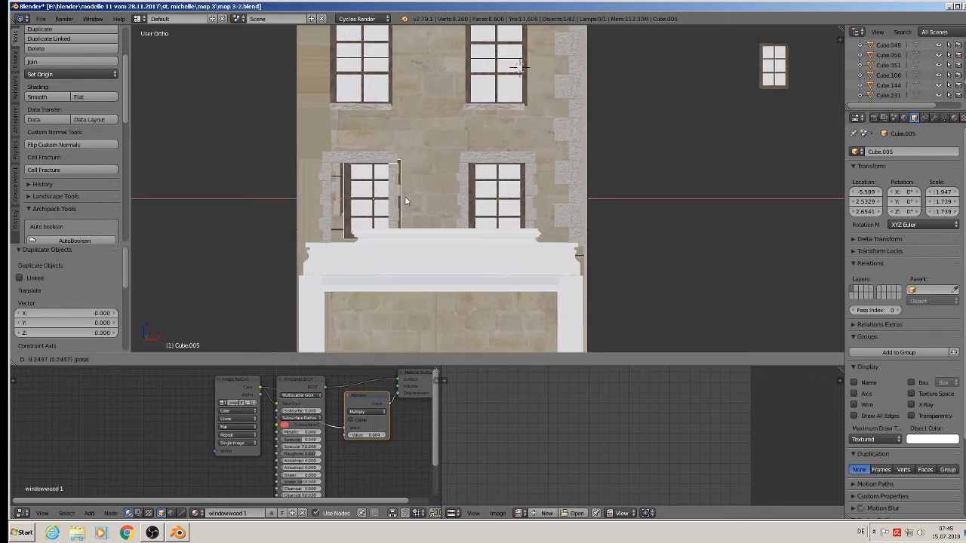
pyautogui.click(392, 202)
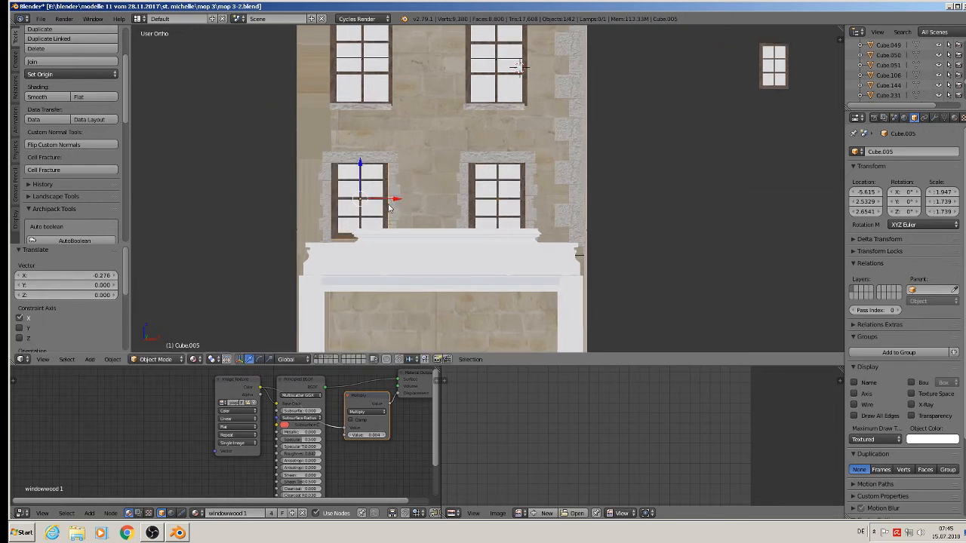
pyautogui.moveTo(345, 152); pyautogui.dragTo(347, 200, button='middle')
pyautogui.scroll(2, 347, 201)
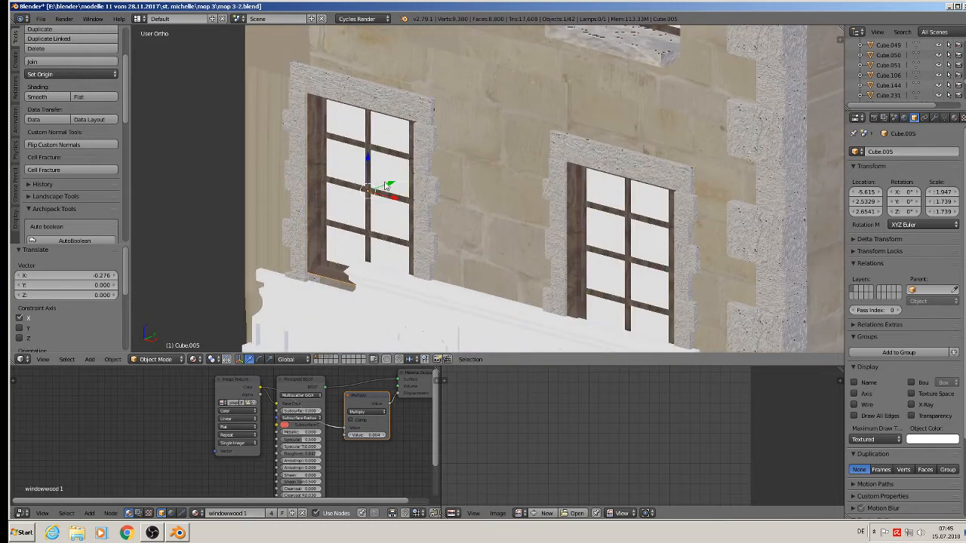
pyautogui.press('g')
pyautogui.press('y')
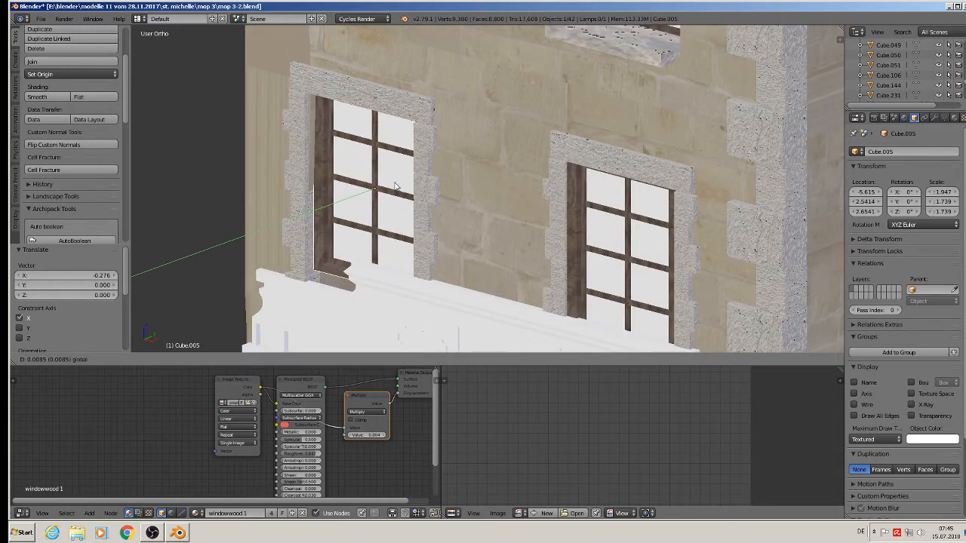
pyautogui.click(394, 186)
# Push the right-hand window slightly into the wall to match the copy.
pyautogui.rightClick(581, 238)
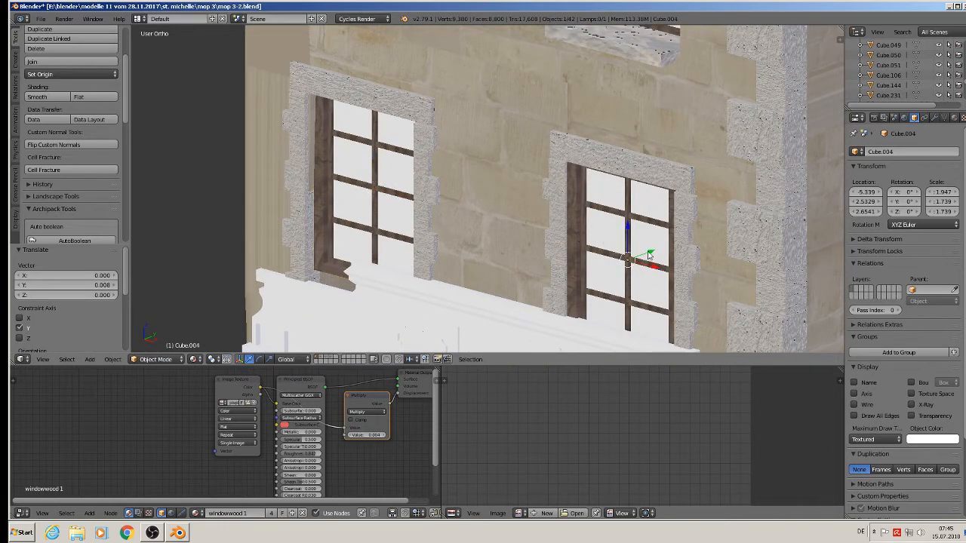
pyautogui.moveTo(651, 257); pyautogui.dragTo(656, 251)
pyautogui.scroll(-1, 494, 235)
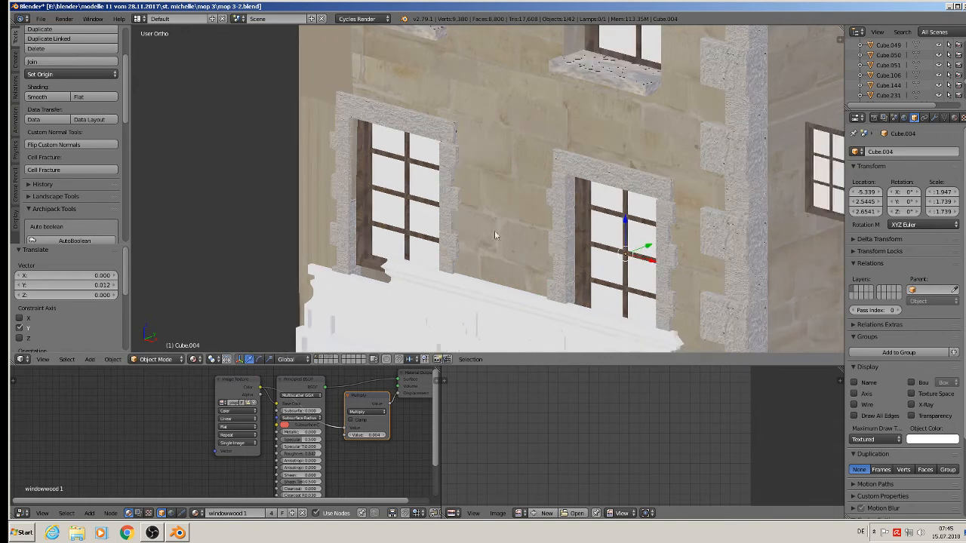
pyautogui.scroll(-2, 421, 188)
pyautogui.scroll(-2, 465, 193)
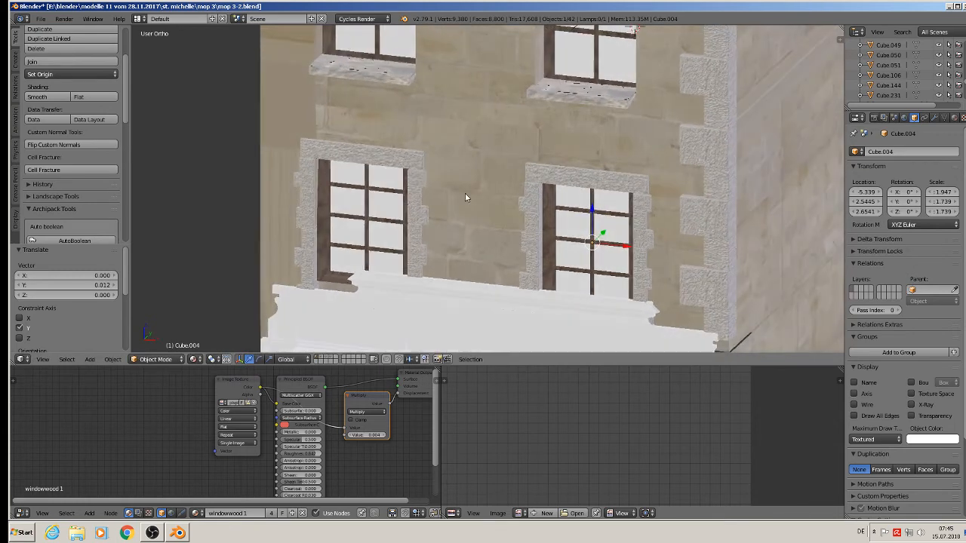
pyautogui.moveTo(456, 201); pyautogui.dragTo(526, 230, button='middle')
# Select the small loose window beside the building and centre the view on it.
pyautogui.press('a')
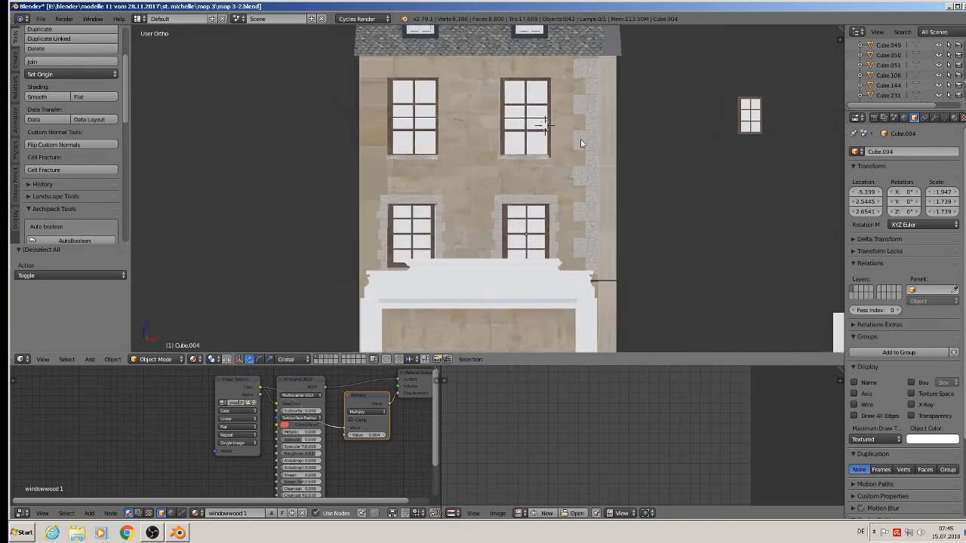
pyautogui.rightClick(749, 117)
pyautogui.press('KP_Decimal')
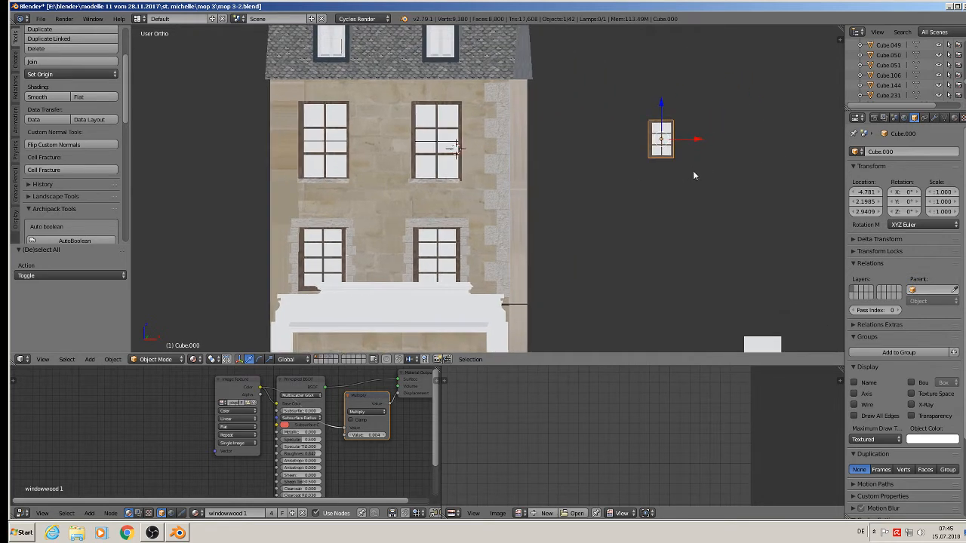
# In Edit Mode, add edge loops near the top and bottom of the window frame.
pyautogui.press('Tab')
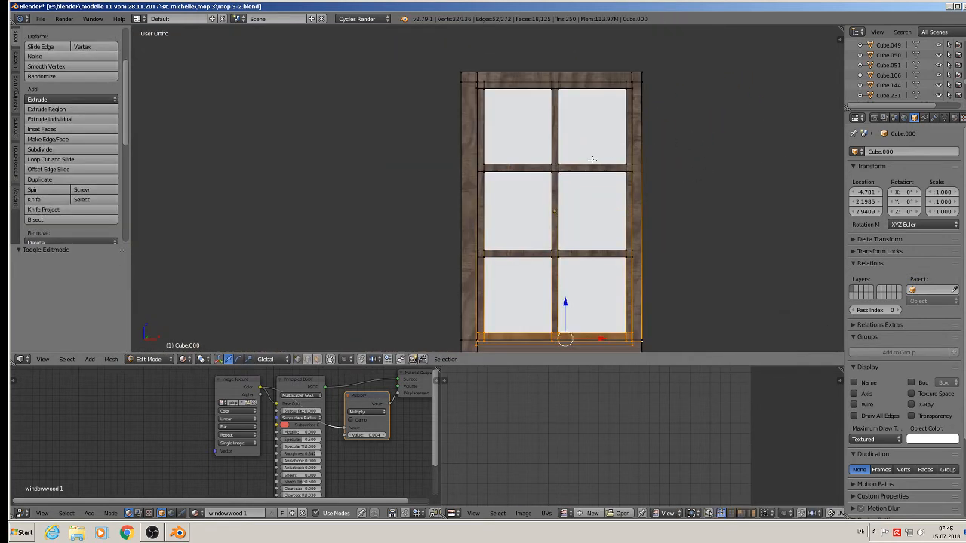
pyautogui.scroll(-2, 593, 159)
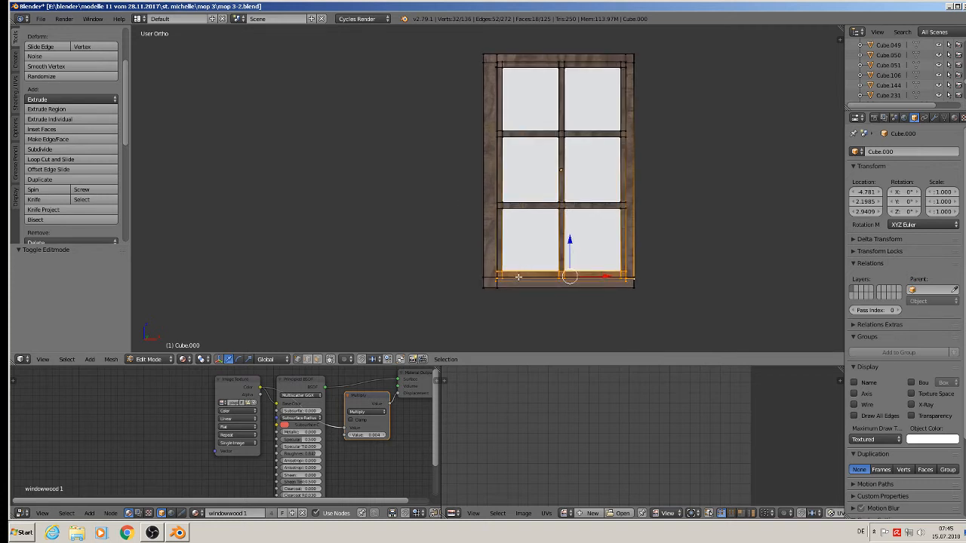
pyautogui.hotkey('ctrl', 'r')
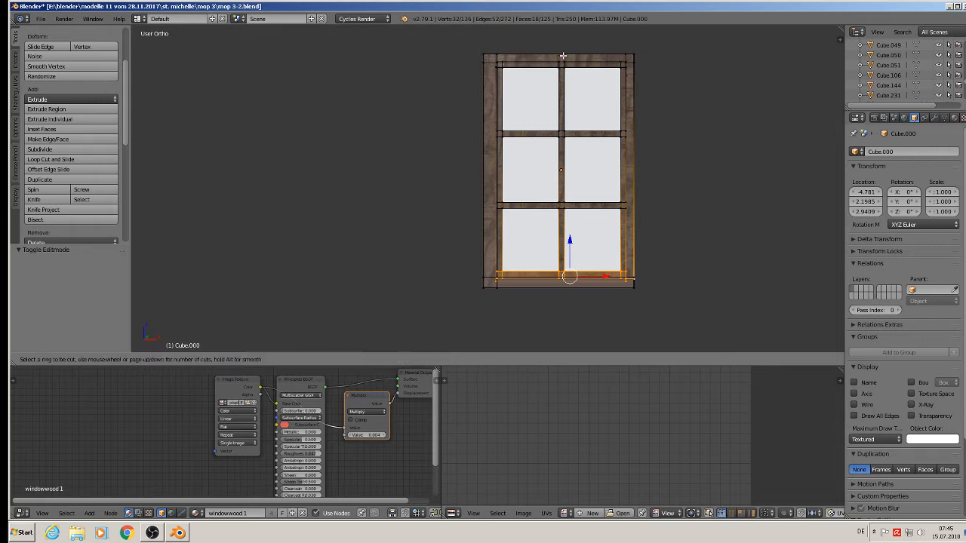
pyautogui.click(567, 53)
pyautogui.rightClick(566, 52)
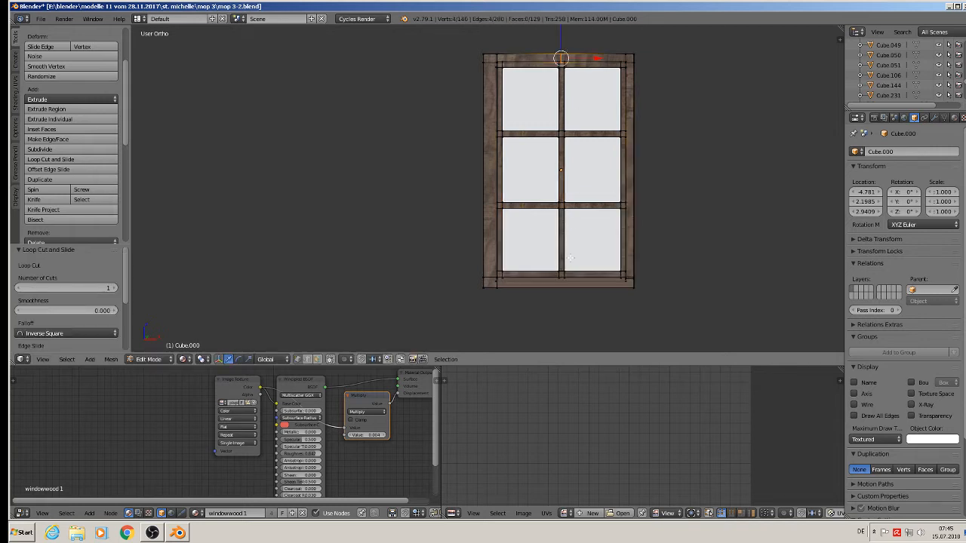
pyautogui.hotkey('ctrl', 'r')
pyautogui.click(562, 285)
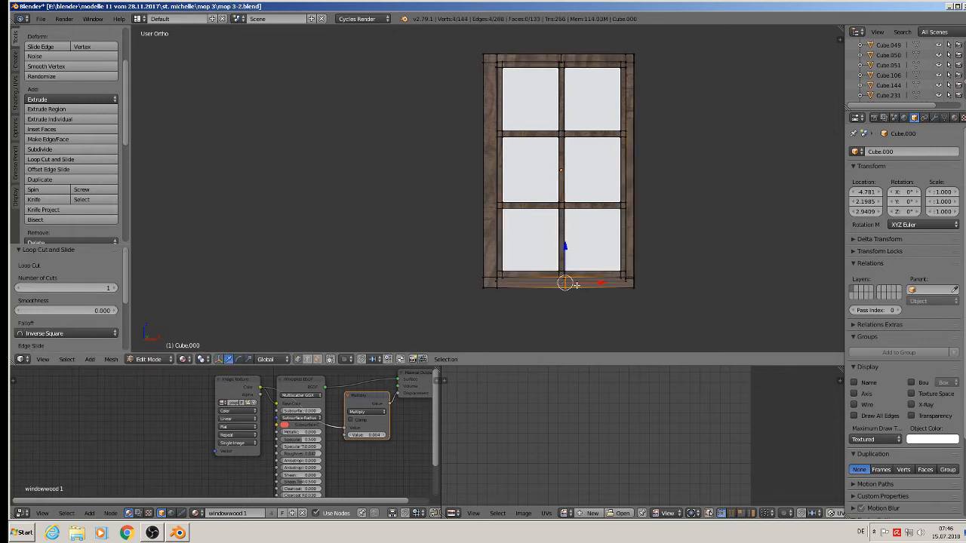
pyautogui.rightClick(588, 287)
# Delete the frame's left part, right column and bottom bar, leaving one narrow frame piece.
pyautogui.press('a')
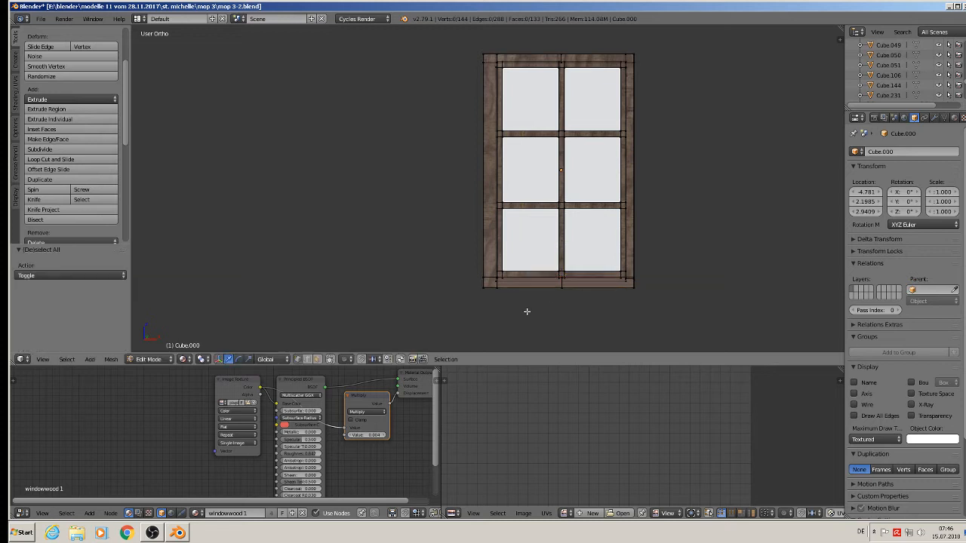
pyautogui.moveTo(526, 309); pyautogui.dragTo(476, 26)
pyautogui.press('x')
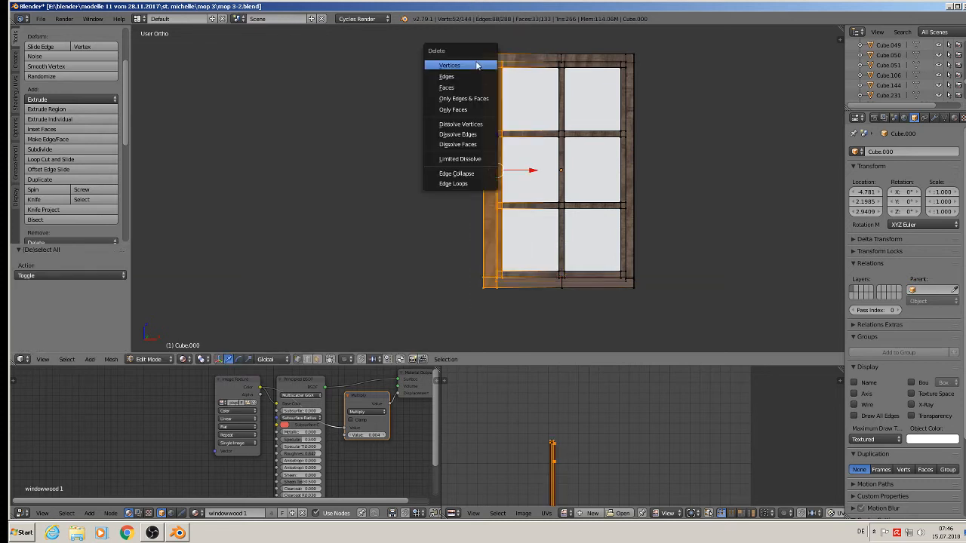
pyautogui.click(479, 64)
pyautogui.scroll(1, 597, 85)
pyautogui.keyDown('shift'); pyautogui.moveTo(598, 85); pyautogui.dragTo(495, 84, button='middle'); pyautogui.keyUp('shift')
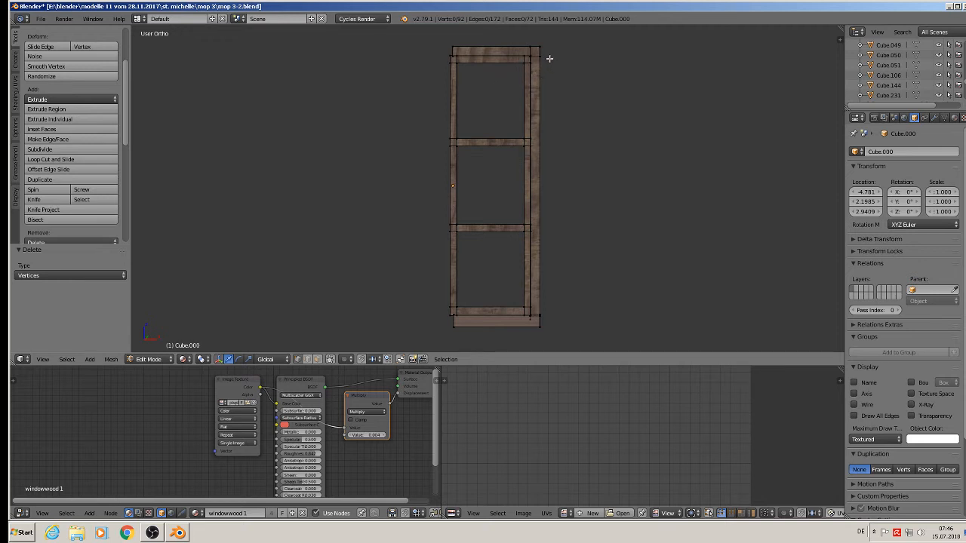
pyautogui.press('l')
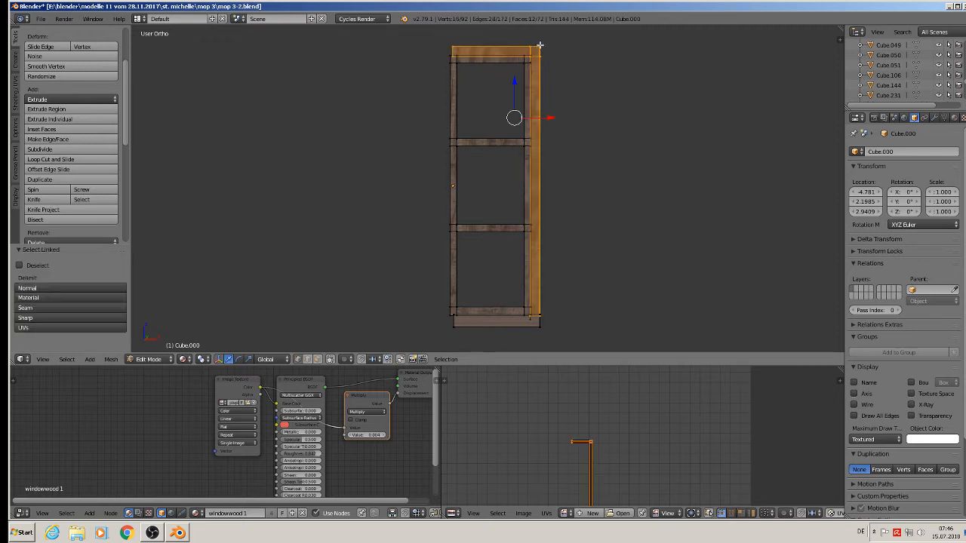
pyautogui.press('l')
pyautogui.press('x')
pyautogui.click(538, 327)
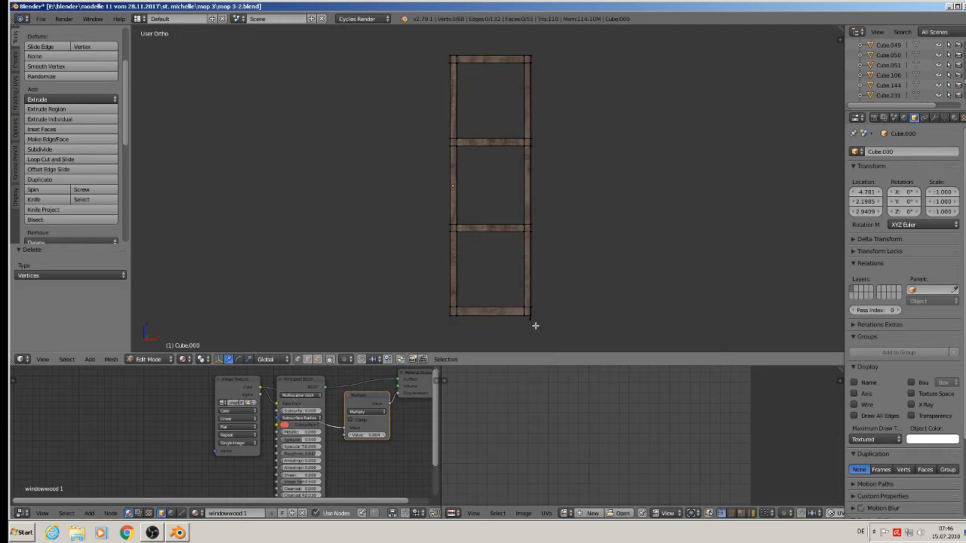
pyautogui.scroll(-8, 533, 315)
pyautogui.press('Tab')
# Place the narrow frame beside the upper window and scale it to about 2.180.
pyautogui.keyDown('shift'); pyautogui.moveTo(583, 238); pyautogui.dragTo(615, 216, button='middle'); pyautogui.keyUp('shift')
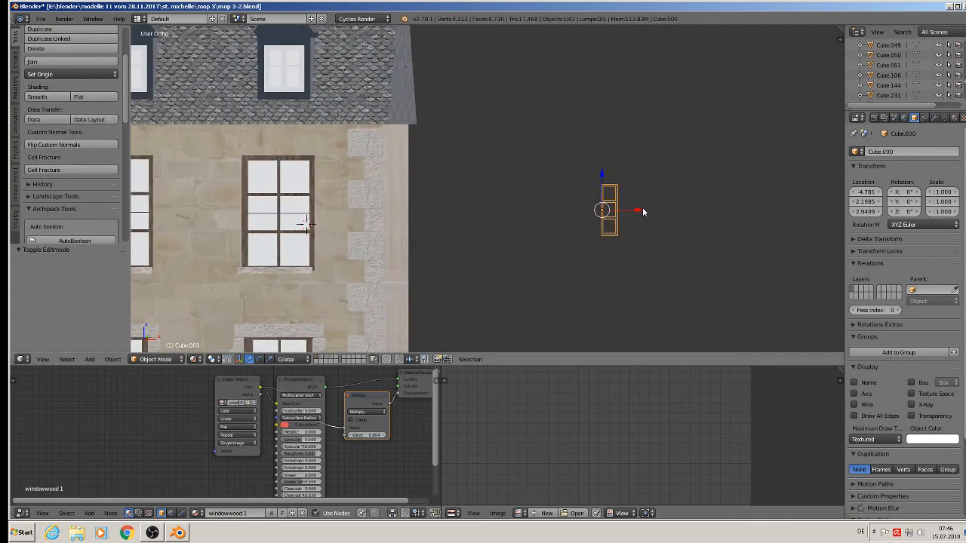
pyautogui.moveTo(642, 210); pyautogui.dragTo(356, 191)
pyautogui.press('s')
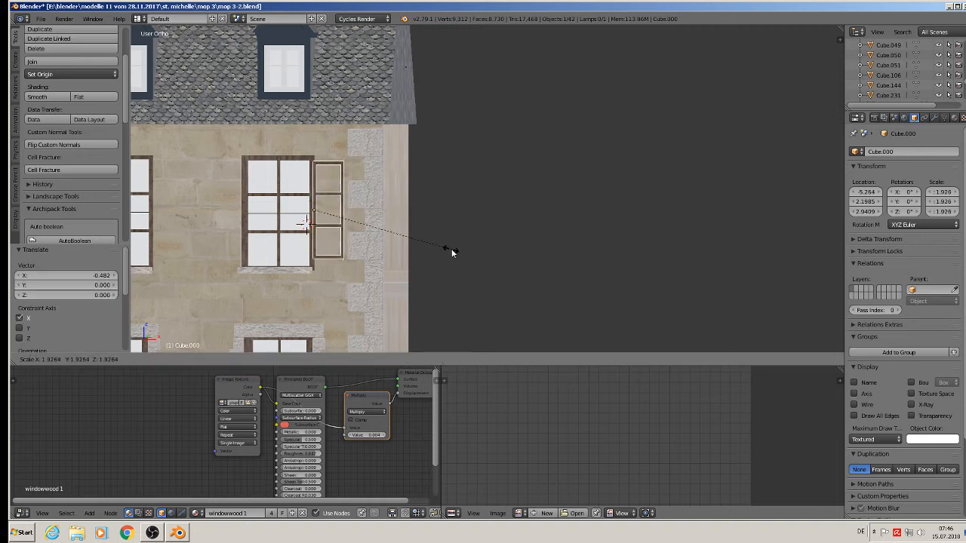
pyautogui.click(461, 257)
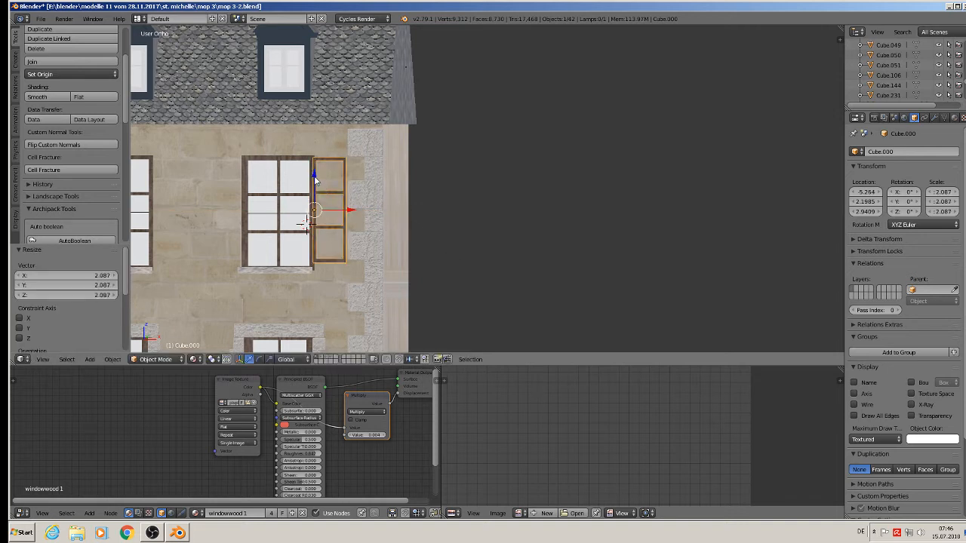
pyautogui.moveTo(316, 178); pyautogui.dragTo(316, 182)
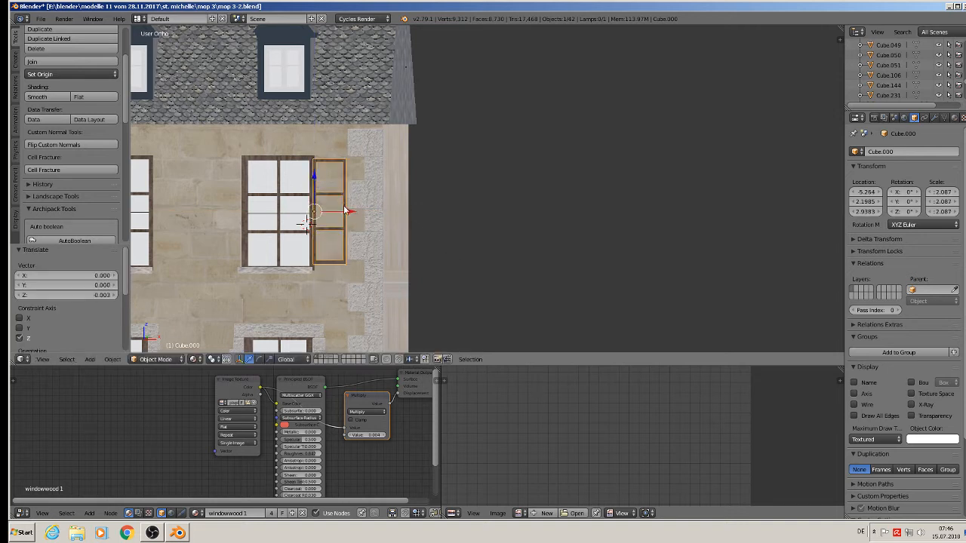
pyautogui.moveTo(340, 215); pyautogui.dragTo(342, 217)
pyautogui.press('s')
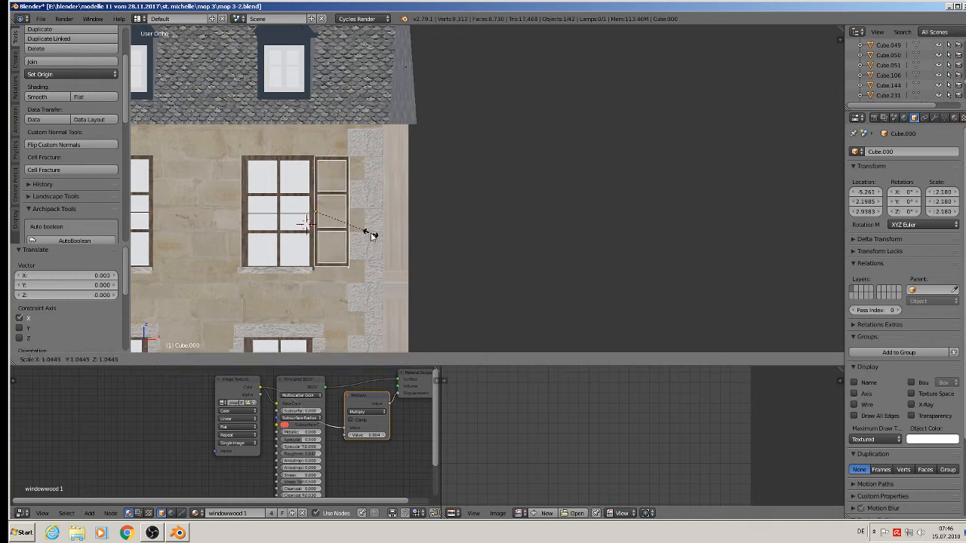
pyautogui.click(372, 235)
pyautogui.moveTo(316, 178); pyautogui.dragTo(316, 179)
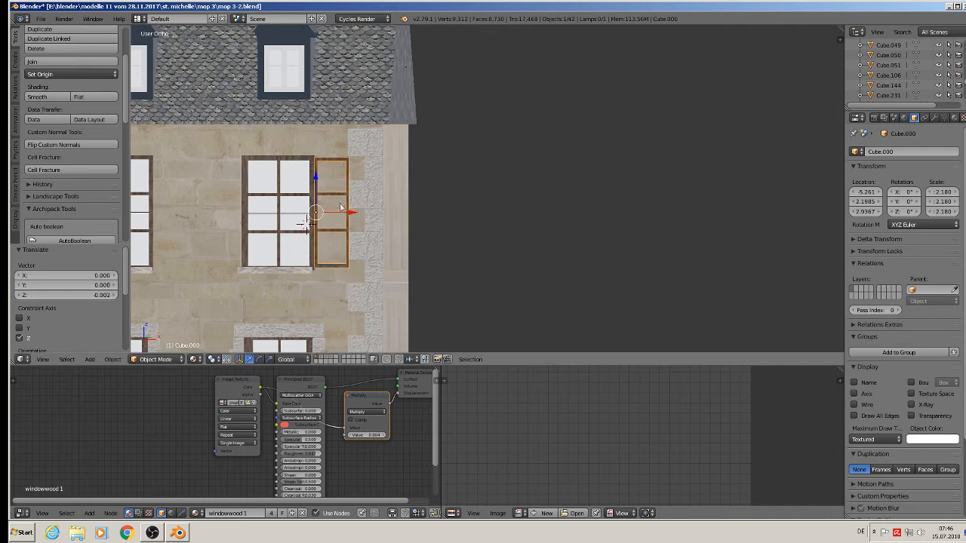
# Move the frame back against the wall and fine-tune its horizontal position.
pyautogui.moveTo(316, 179); pyautogui.dragTo(345, 194, button='middle')
pyautogui.scroll(4, 348, 177)
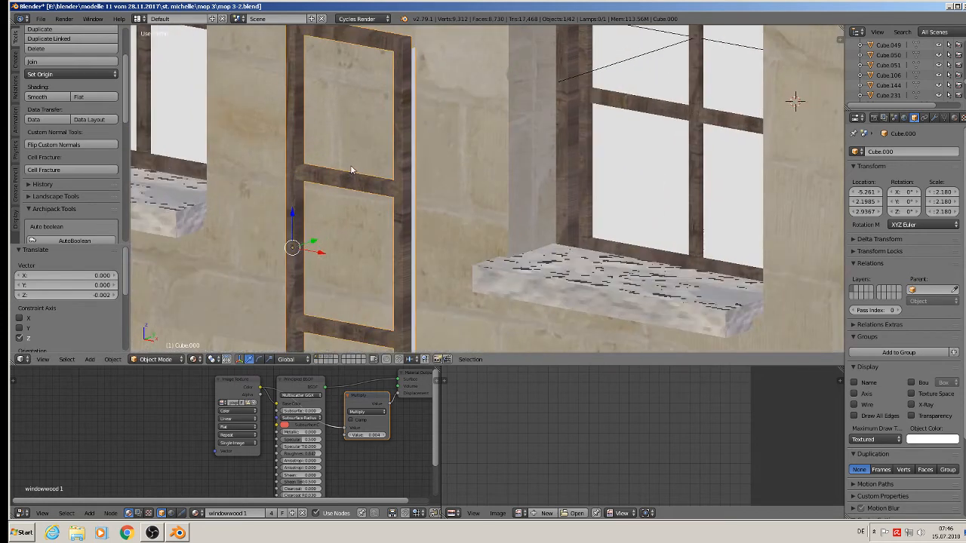
pyautogui.keyDown('shift'); pyautogui.scroll(-4, 361, 174); pyautogui.keyUp('shift')
pyautogui.scroll(-3, 362, 175)
pyautogui.scroll(-2, 362, 182)
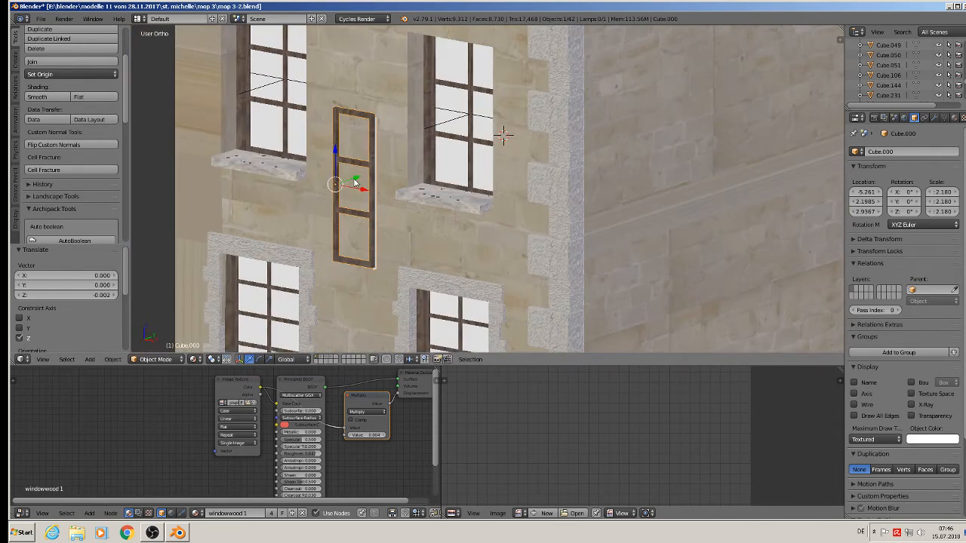
pyautogui.moveTo(347, 176); pyautogui.dragTo(520, 137)
pyautogui.moveTo(521, 138); pyautogui.dragTo(574, 131, button='middle')
pyautogui.moveTo(534, 131); pyautogui.dragTo(524, 136)
pyautogui.scroll(-3, 525, 140)
pyautogui.scroll(2, 556, 154)
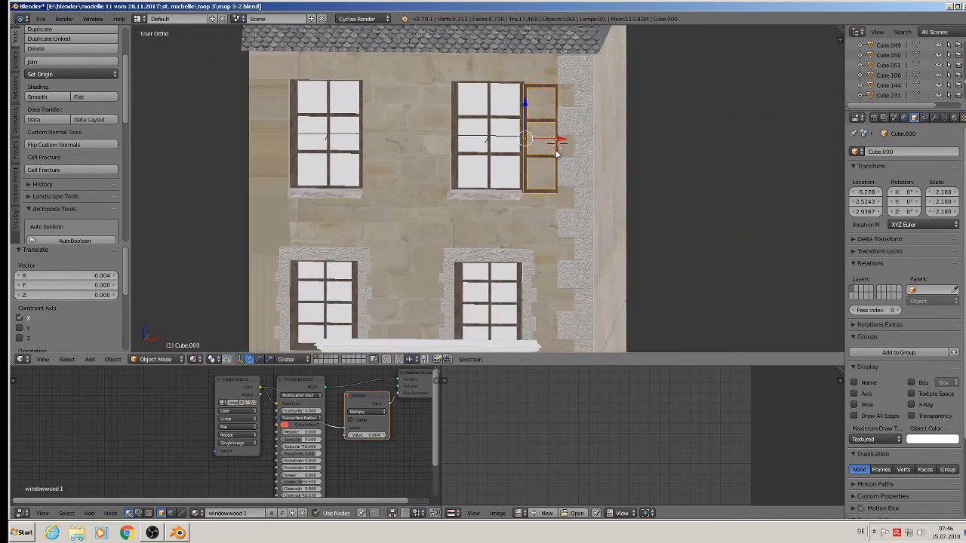
# Duplicate the shutter frame three times, sliding each copy along X beside the windows.
pyautogui.hotkey('shift', 'd')
pyautogui.rightClick(559, 154)
pyautogui.moveTo(560, 147); pyautogui.dragTo(455, 140)
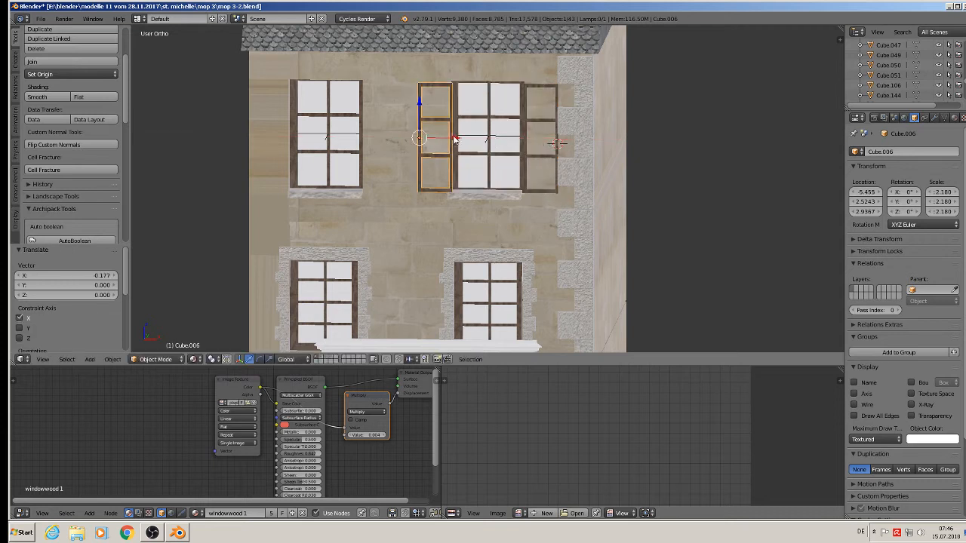
pyautogui.hotkey('shift', 'd')
pyautogui.press('x')
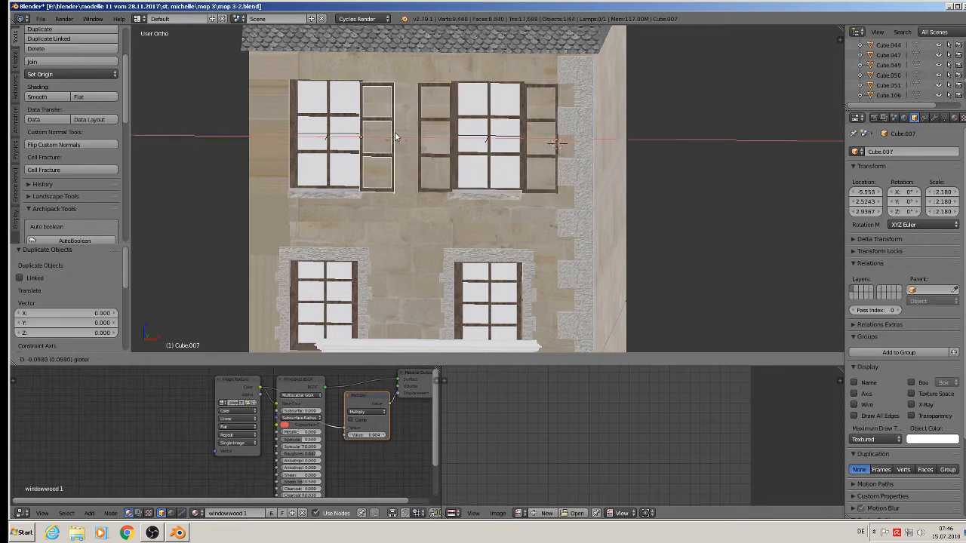
pyautogui.click(399, 133)
pyautogui.hotkey('shift', 'd')
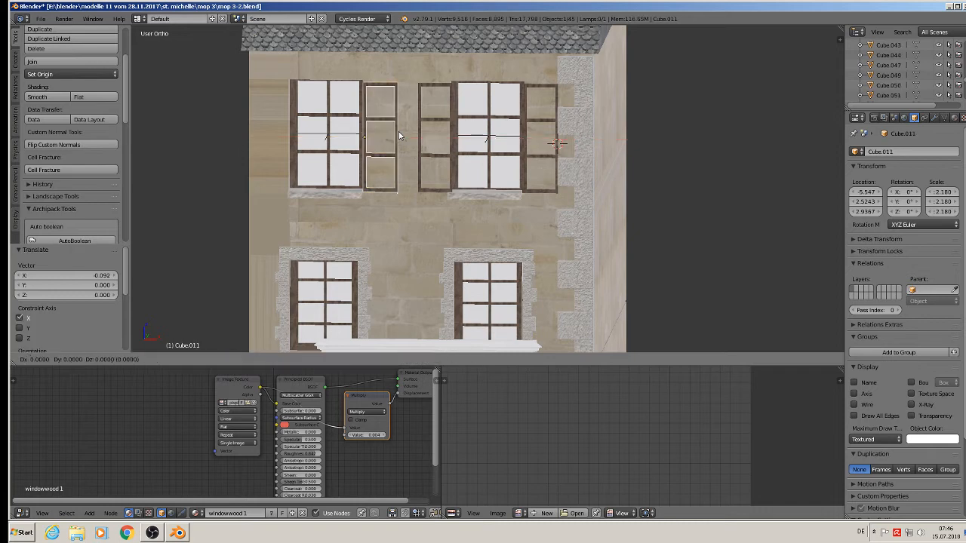
pyautogui.press('x')
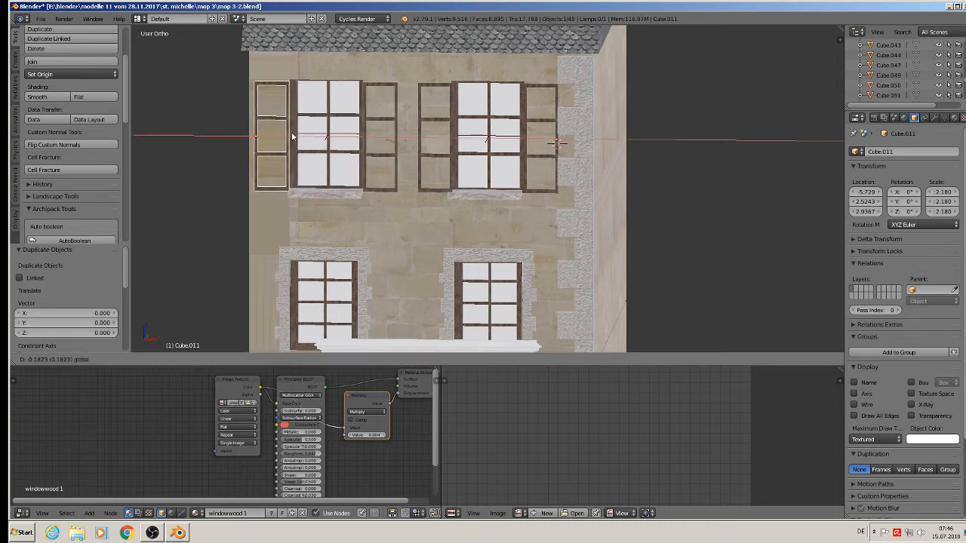
pyautogui.click(294, 136)
pyautogui.scroll(-4, 388, 155)
# Deselect everything and save the townhouse file.
pyautogui.press('a')
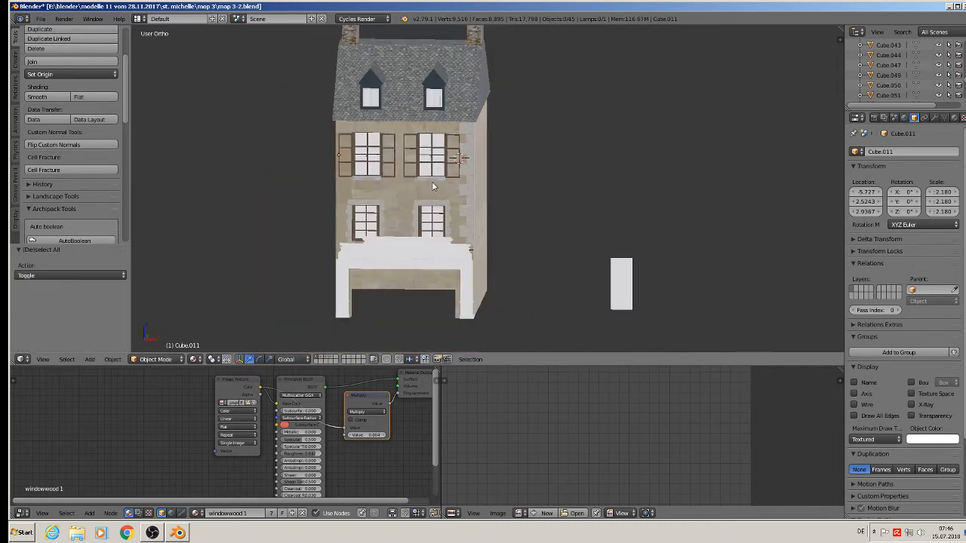
pyautogui.moveTo(433, 187); pyautogui.dragTo(463, 161, button='middle')
pyautogui.click(42, 18)
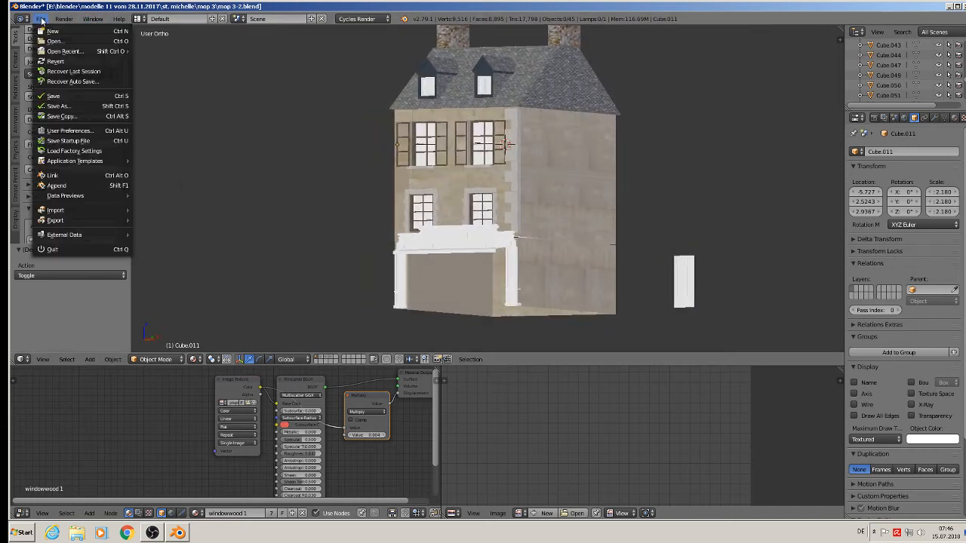
pyautogui.click(42, 95)
# Orbit and pan to compare the house with the shopfront reference photos.
pyautogui.scroll(-3, 353, 173)
pyautogui.moveTo(353, 174); pyautogui.dragTo(417, 194, button='middle')
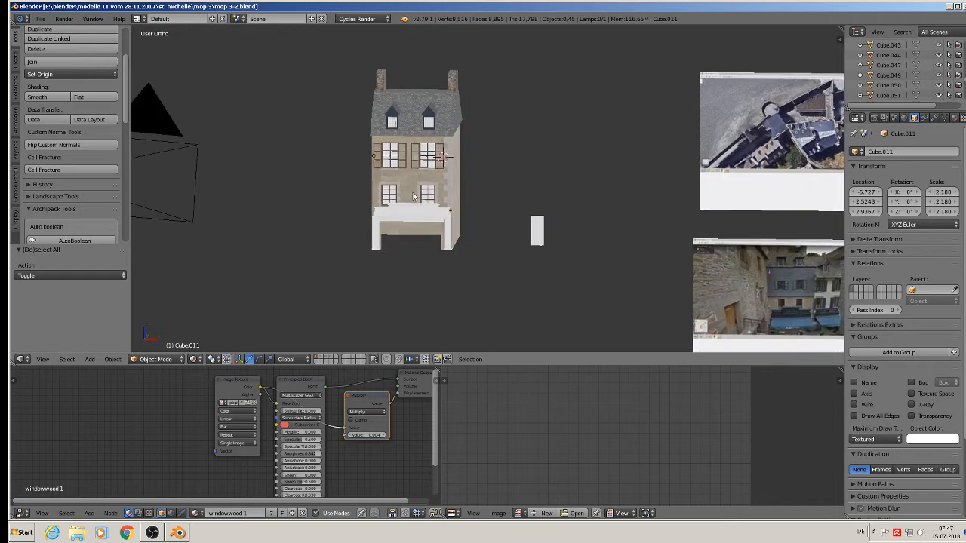
pyautogui.keyDown('shift'); pyautogui.moveTo(495, 213); pyautogui.dragTo(352, 194, button='middle'); pyautogui.keyUp('shift')
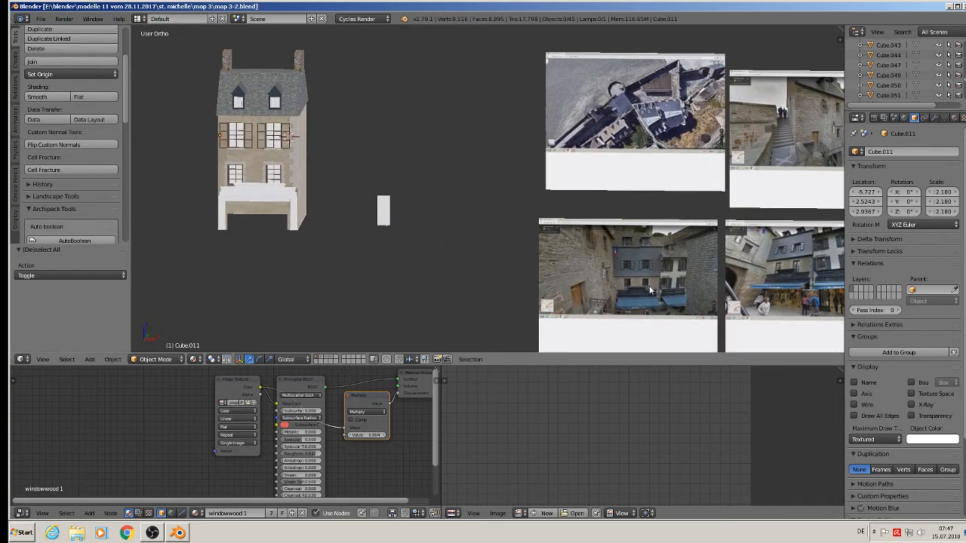
pyautogui.scroll(1, 649, 285)
pyautogui.keyDown('shift'); pyautogui.moveTo(652, 293); pyautogui.dragTo(699, 277, button='middle'); pyautogui.keyUp('shift')
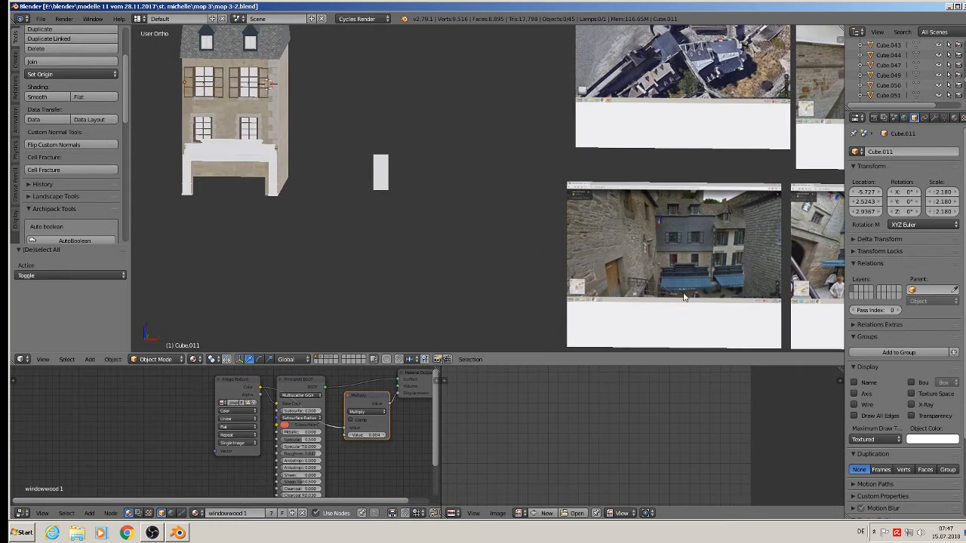
pyautogui.keyDown('shift'); pyautogui.moveTo(315, 211); pyautogui.dragTo(474, 244, button='middle'); pyautogui.keyUp('shift')
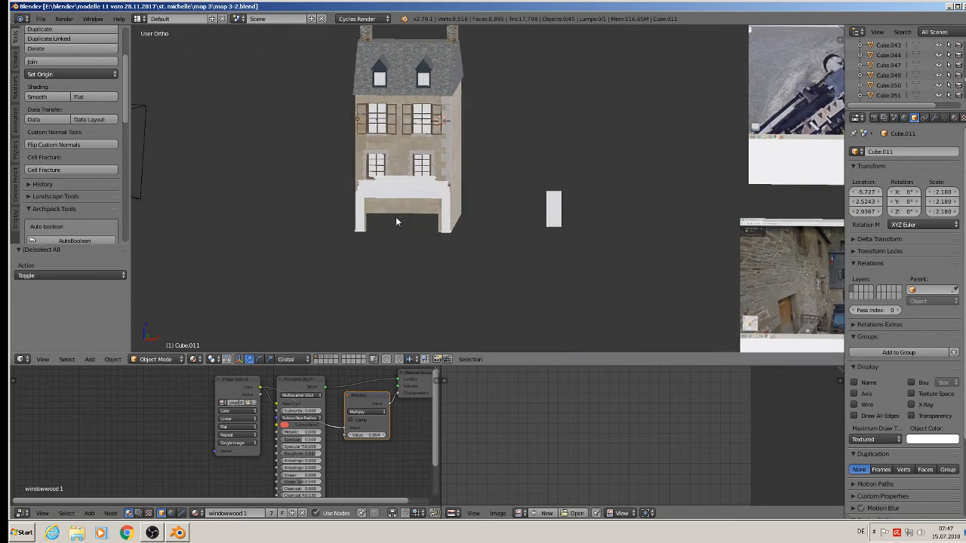
pyautogui.scroll(7, 396, 217)
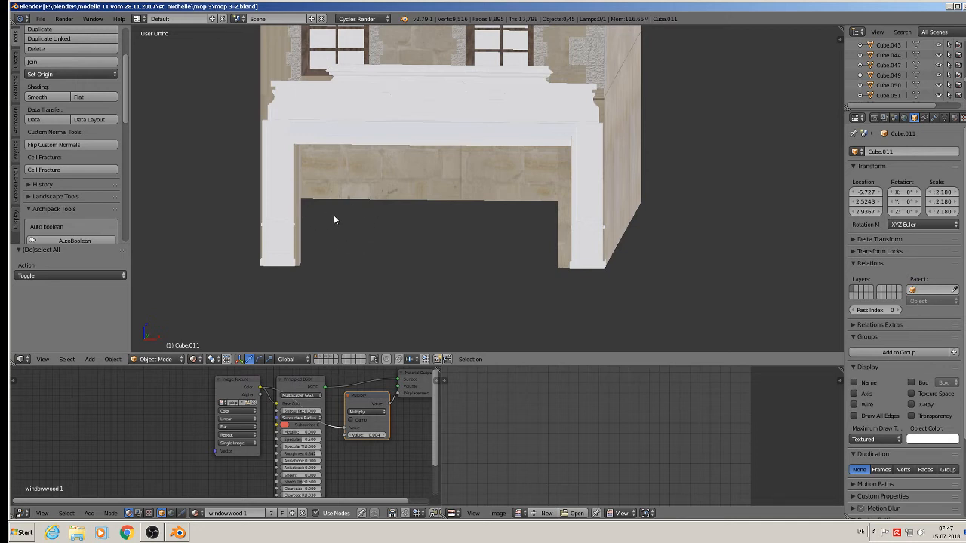
# In Edit Mode on Cube.025, select the corner and beam vertices around the shopfront opening.
pyautogui.moveTo(334, 217)
pyautogui.mouseDown(button='middle')
pyautogui.moveTo(306, 214)
pyautogui.moveTo(309, 221)
pyautogui.moveTo(307, 199)
pyautogui.moveTo(305, 267)
pyautogui.moveTo(316, 216)
pyautogui.mouseUp(button='middle')
pyautogui.scroll(1, 310, 221)
pyautogui.rightClick(304, 212)
pyautogui.press('Tab')
pyautogui.keyDown('shift'); pyautogui.rightClick(280, 55); pyautogui.keyUp('shift')
pyautogui.keyDown('shift'); pyautogui.rightClick(328, 36); pyautogui.keyUp('shift')
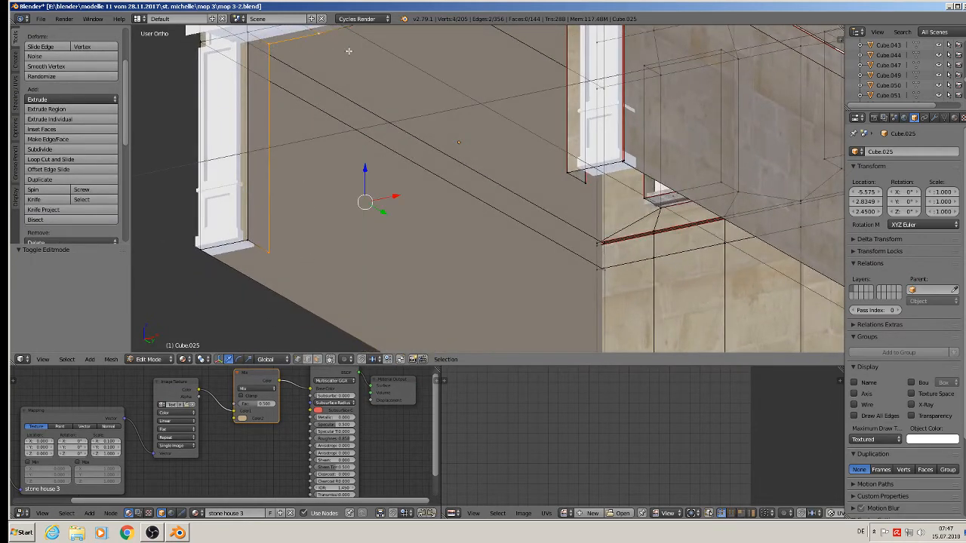
pyautogui.keyDown('shift'); pyautogui.moveTo(424, 96); pyautogui.dragTo(368, 183, button='middle'); pyautogui.keyUp('shift')
pyautogui.keyDown('shift'); pyautogui.rightClick(334, 112); pyautogui.keyUp('shift')
pyautogui.keyDown('shift'); pyautogui.rightClick(408, 99); pyautogui.keyUp('shift')
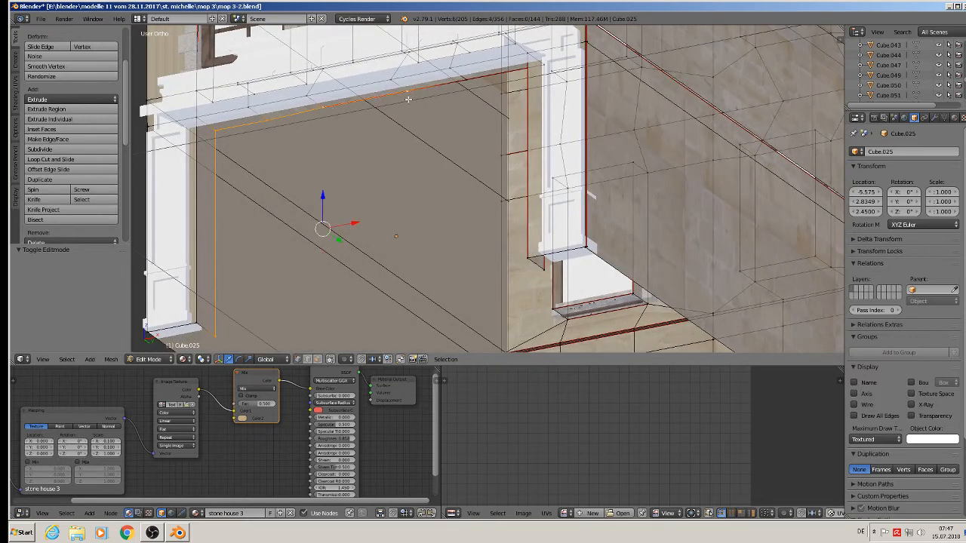
pyautogui.keyDown('shift'); pyautogui.rightClick(465, 85); pyautogui.keyUp('shift')
pyautogui.keyDown('shift'); pyautogui.rightClick(548, 73); pyautogui.keyUp('shift')
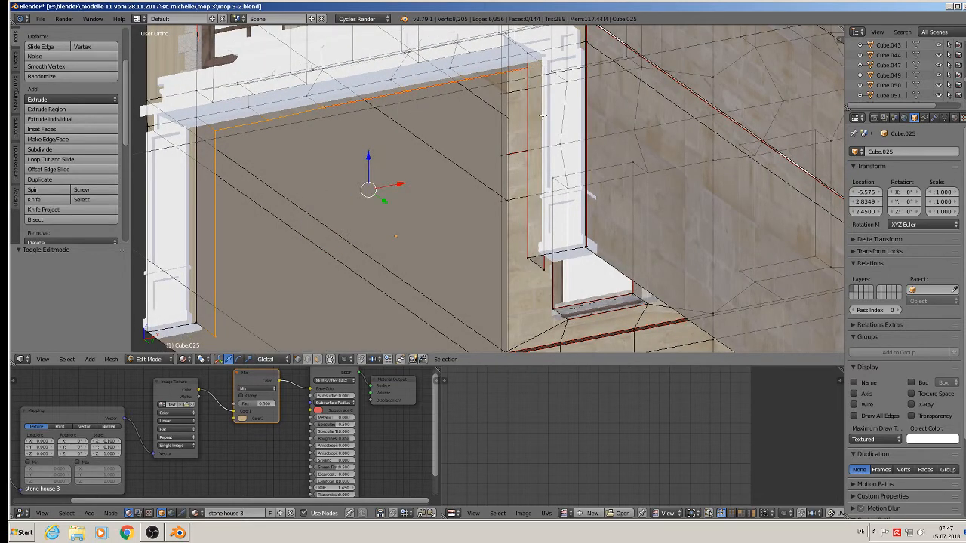
pyautogui.keyDown('shift'); pyautogui.rightClick(543, 273); pyautogui.keyUp('shift')
# Fill the opening with a face pushed 0.021 back along Y and select it for materials.
pyautogui.press('f')
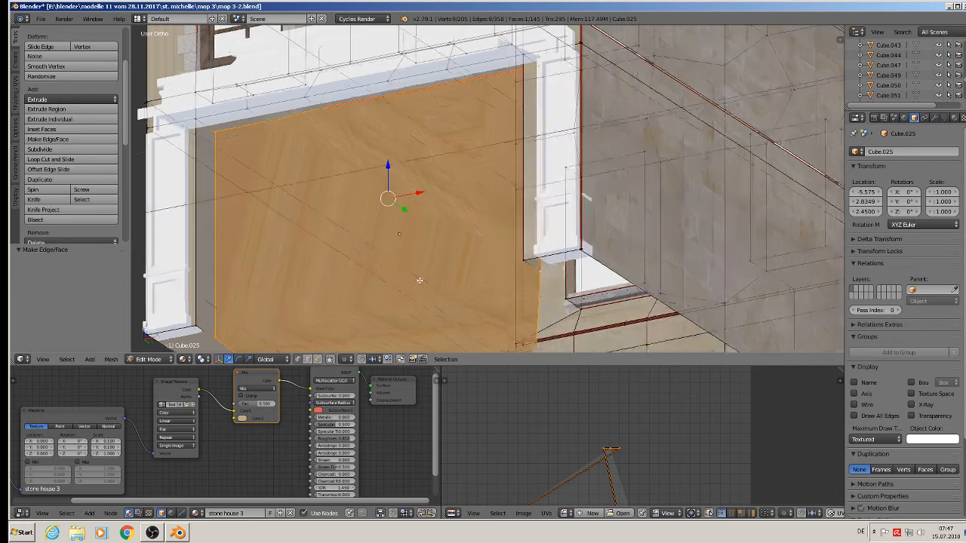
pyautogui.moveTo(418, 278); pyautogui.dragTo(395, 261, button='middle')
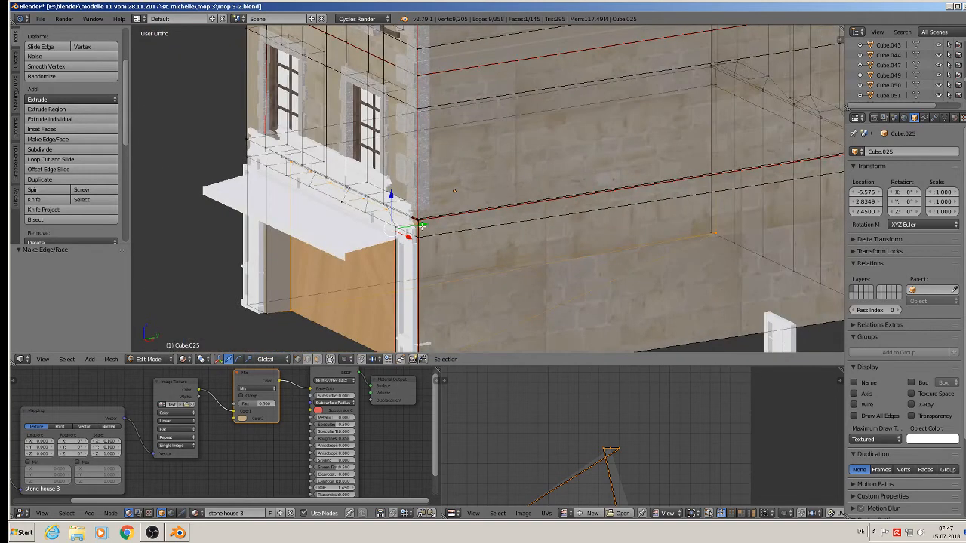
pyautogui.moveTo(422, 226); pyautogui.dragTo(430, 225)
pyautogui.moveTo(390, 257); pyautogui.dragTo(440, 233, button='middle')
pyautogui.press('a')
pyautogui.rightClick(441, 231)
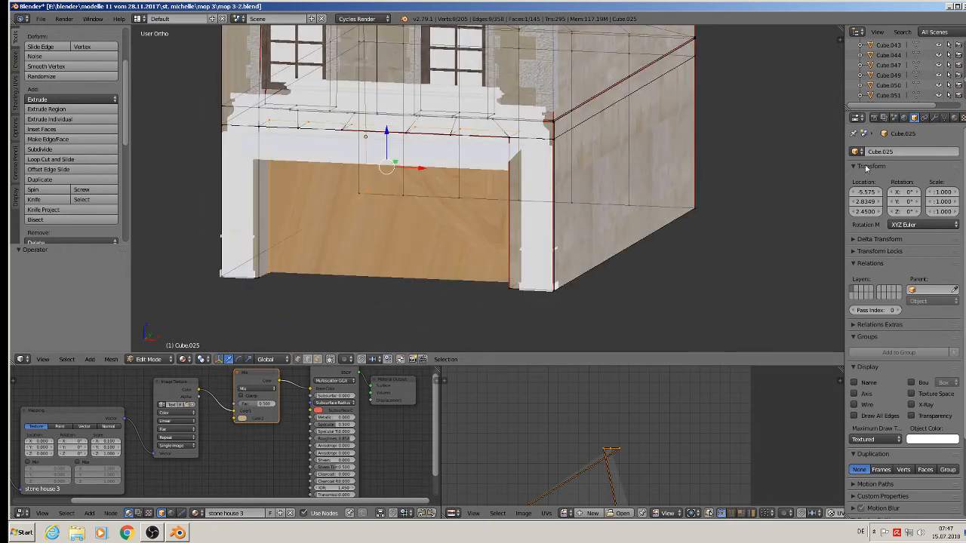
pyautogui.click(954, 118)
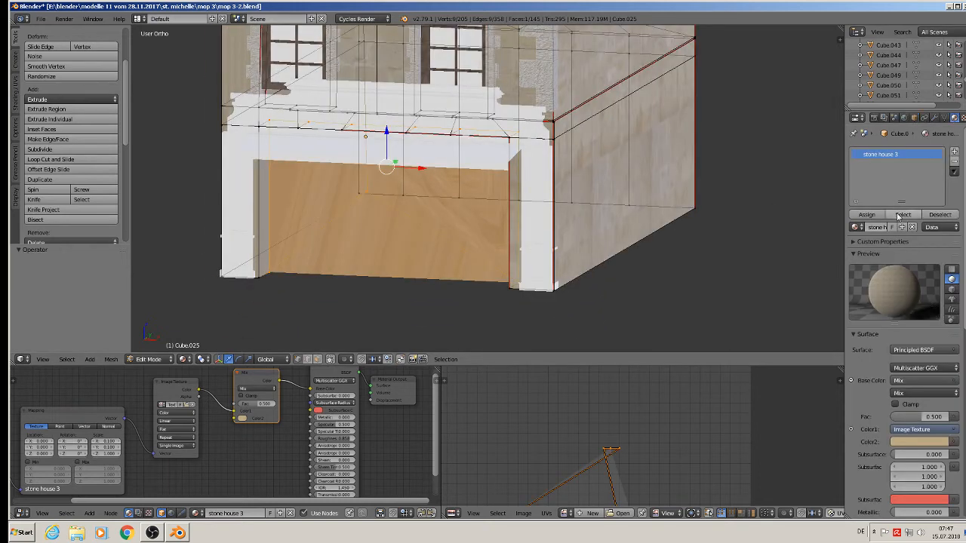
# Create a new material named 'shop pic1' in a new slot and assign it to the face.
pyautogui.click(955, 152)
pyautogui.click(876, 227)
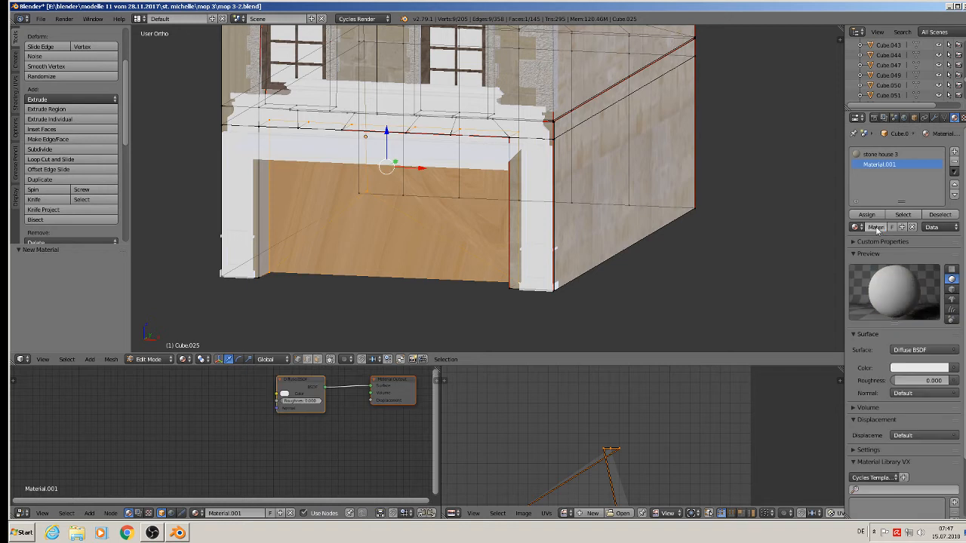
pyautogui.write('d')
pyautogui.press('Return')
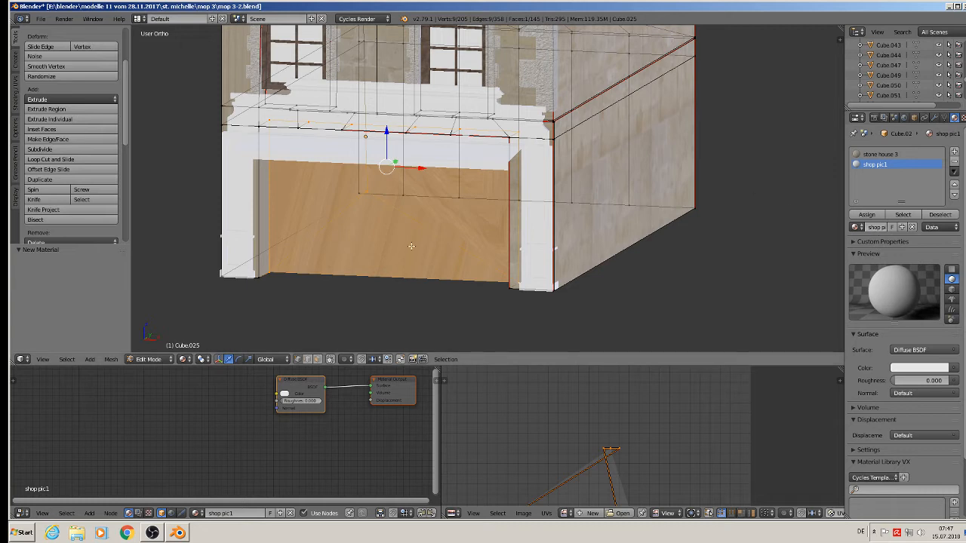
pyautogui.click(867, 215)
pyautogui.press('Tab')
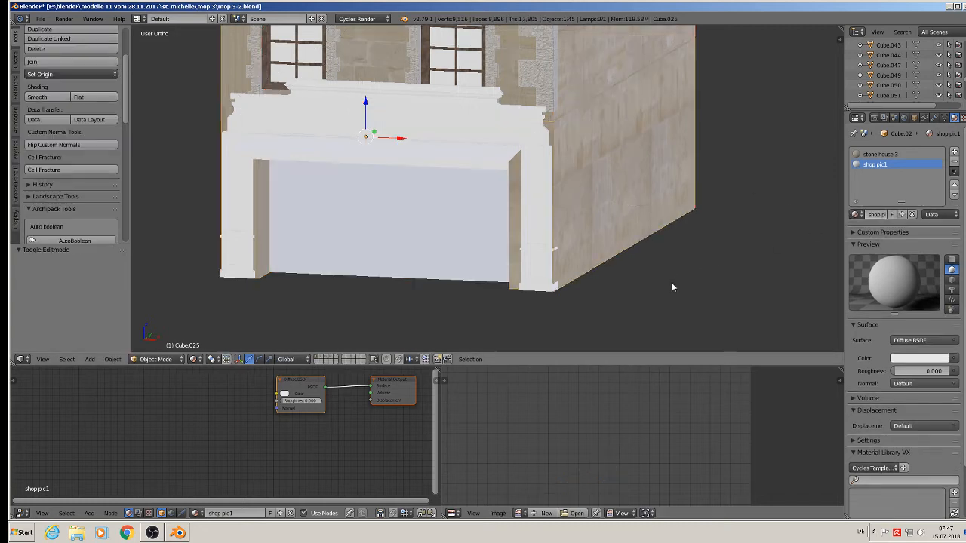
# Set the surface to Principled BSDF with an Image Texture driving Base Color.
pyautogui.scroll(-2, 370, 413)
pyautogui.moveTo(368, 421); pyautogui.dragTo(296, 431, button='middle')
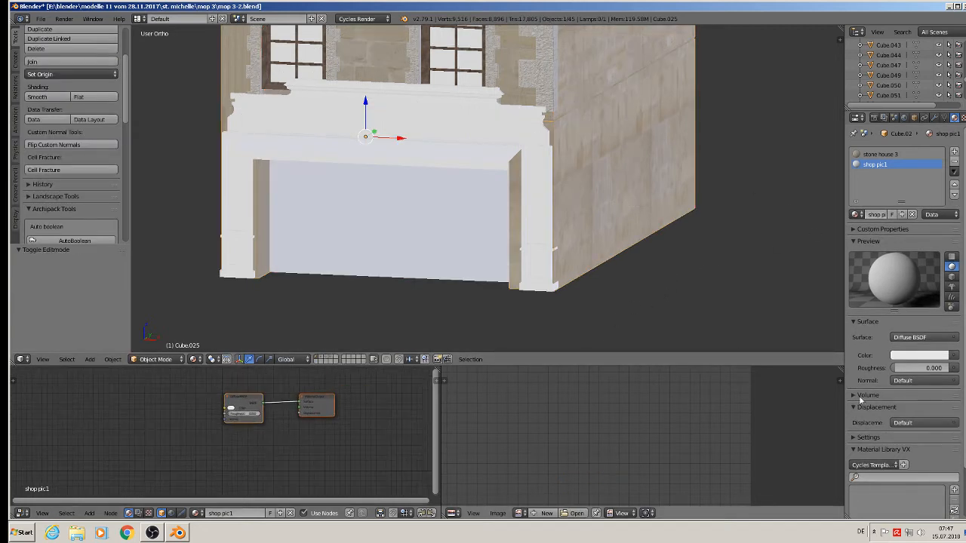
pyautogui.click(931, 338)
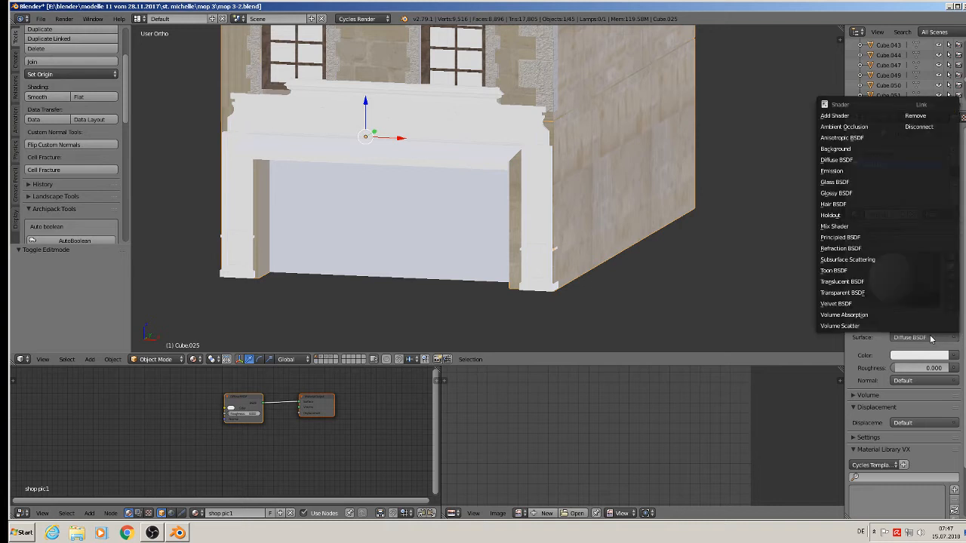
pyautogui.click(873, 238)
pyautogui.click(955, 367)
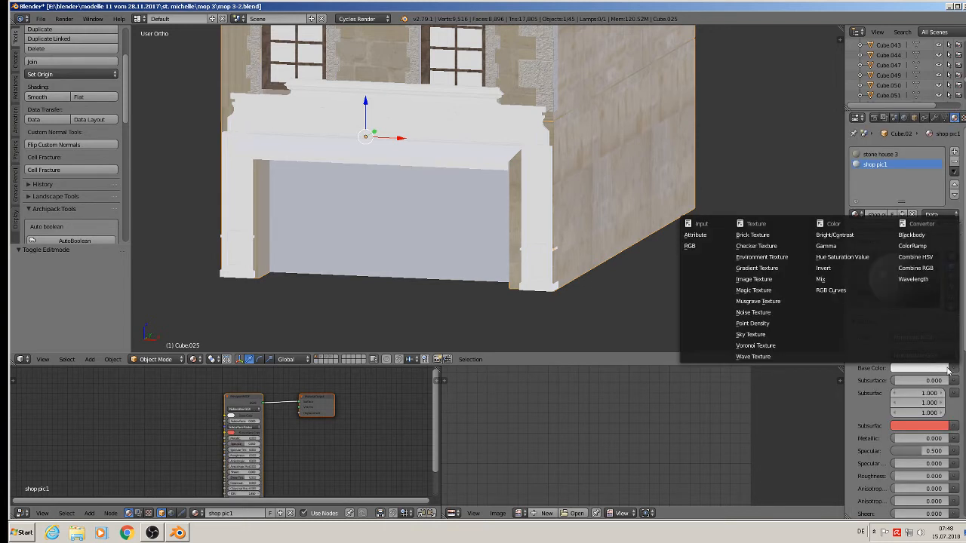
pyautogui.click(763, 284)
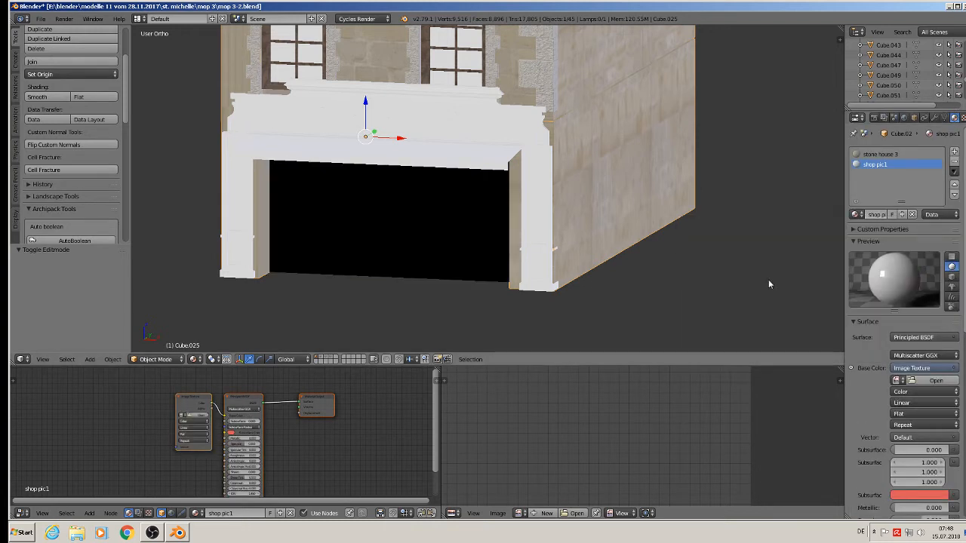
# Save the file, minimise Blender and open the Komerzielle Texturen folder.
pyautogui.click(41, 18)
pyautogui.click(47, 107)
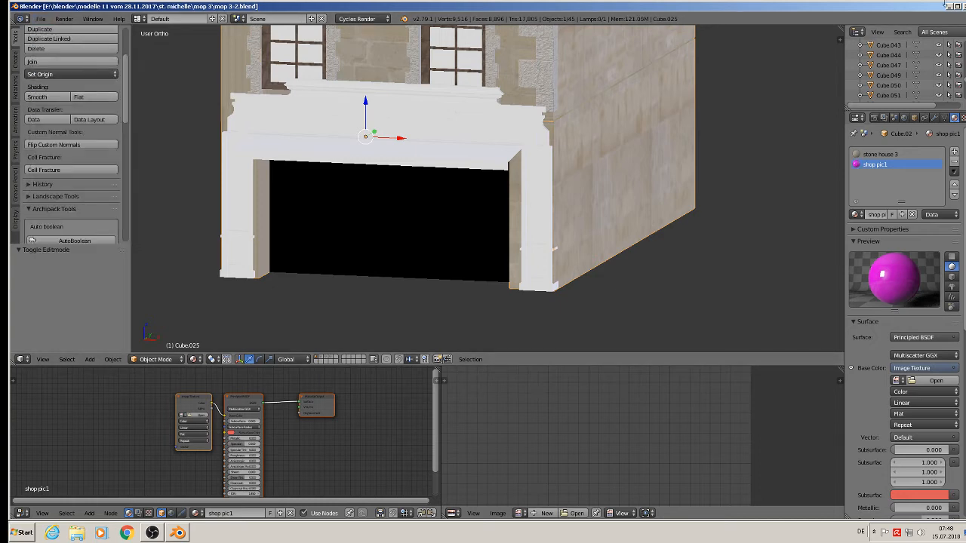
pyautogui.click(948, 6)
pyautogui.doubleClick(579, 298)
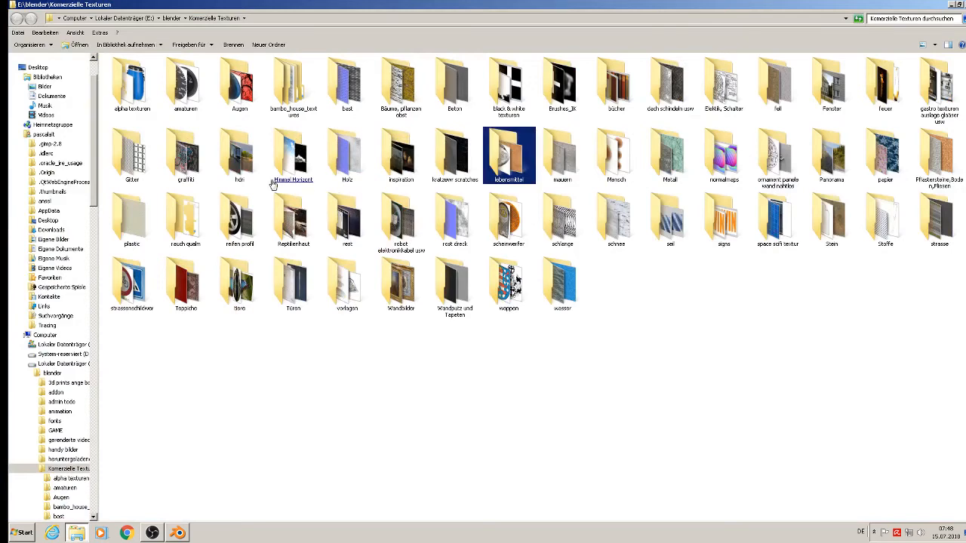
# Copy the TexturesCom_Shops0102_M photo from the bast > Fenster > ladenfenster texture library.
pyautogui.click(356, 103)
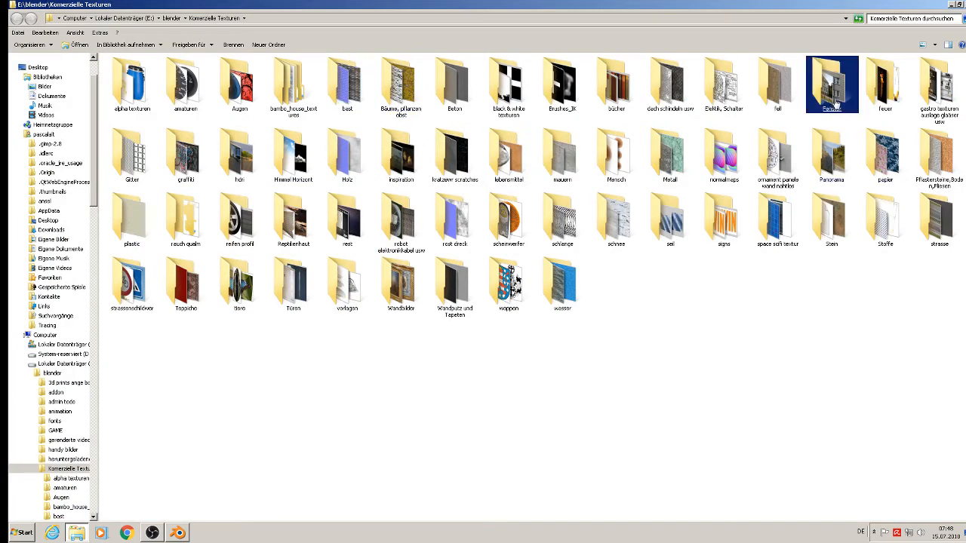
pyautogui.click(831, 83)
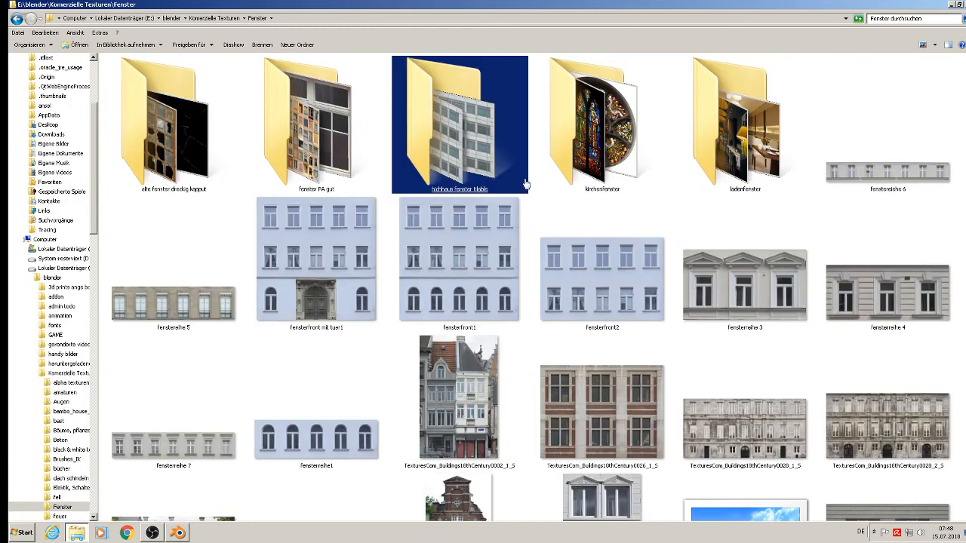
pyautogui.doubleClick(737, 179)
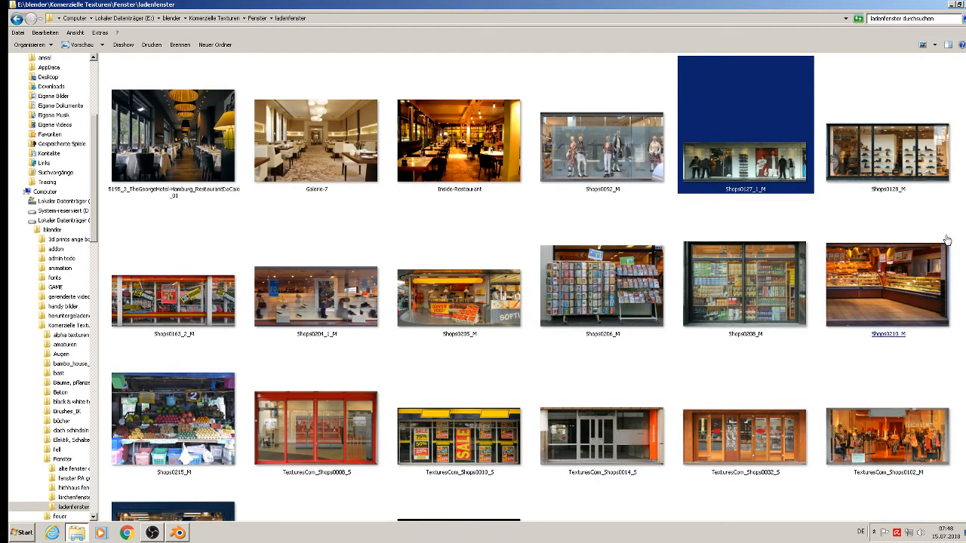
pyautogui.click(940, 345)
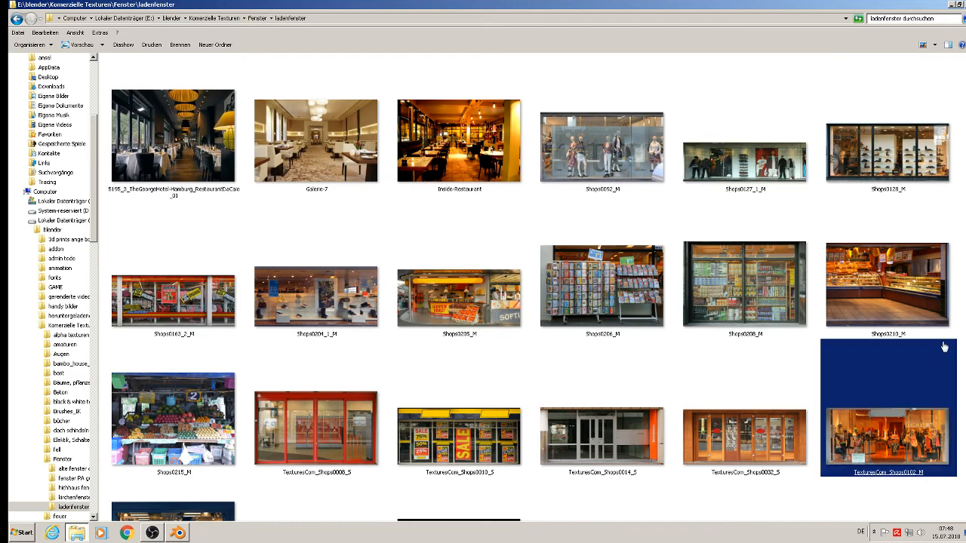
pyautogui.scroll(-3, 943, 347)
pyautogui.click(954, 343)
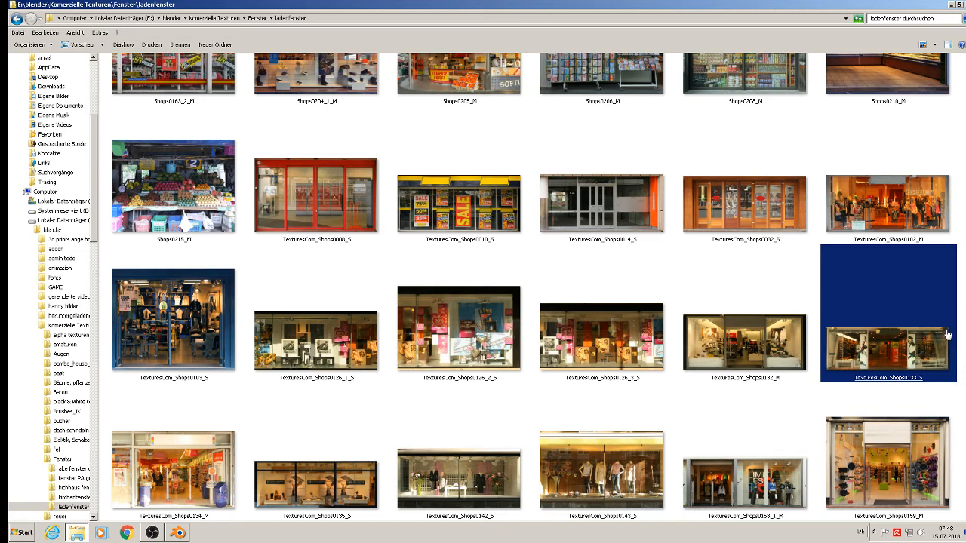
pyautogui.click(909, 207)
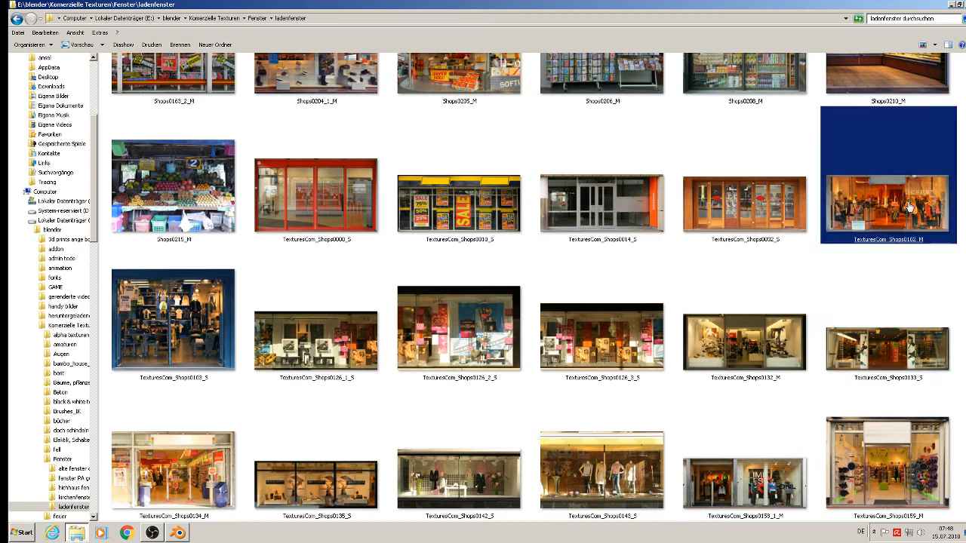
pyautogui.rightClick(909, 207)
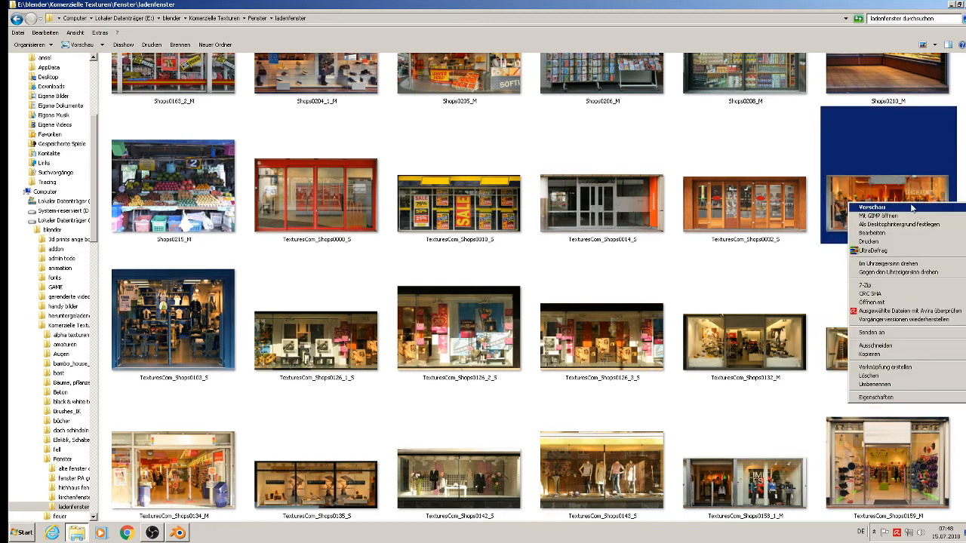
pyautogui.click(907, 355)
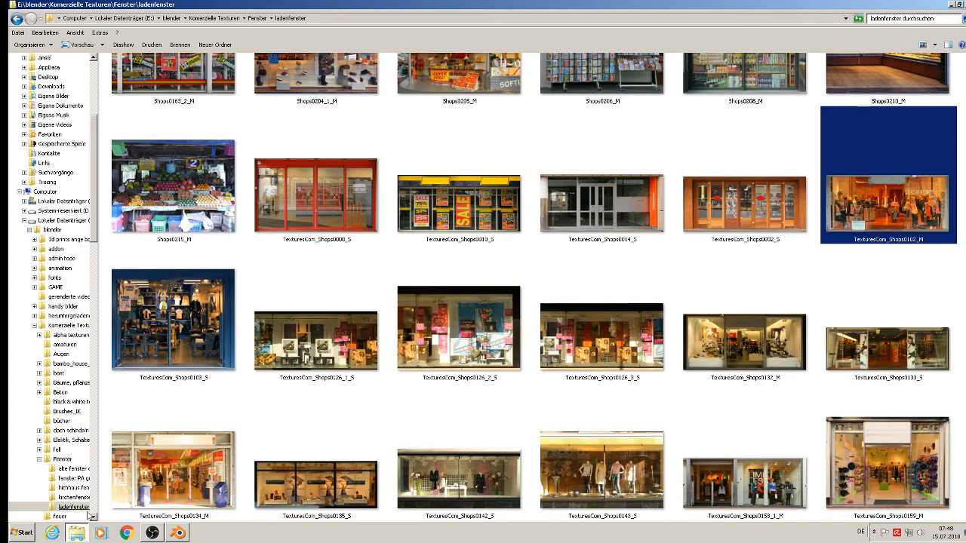
# Paste the photo into the st. michelle project's textur folder.
pyautogui.click(76, 533)
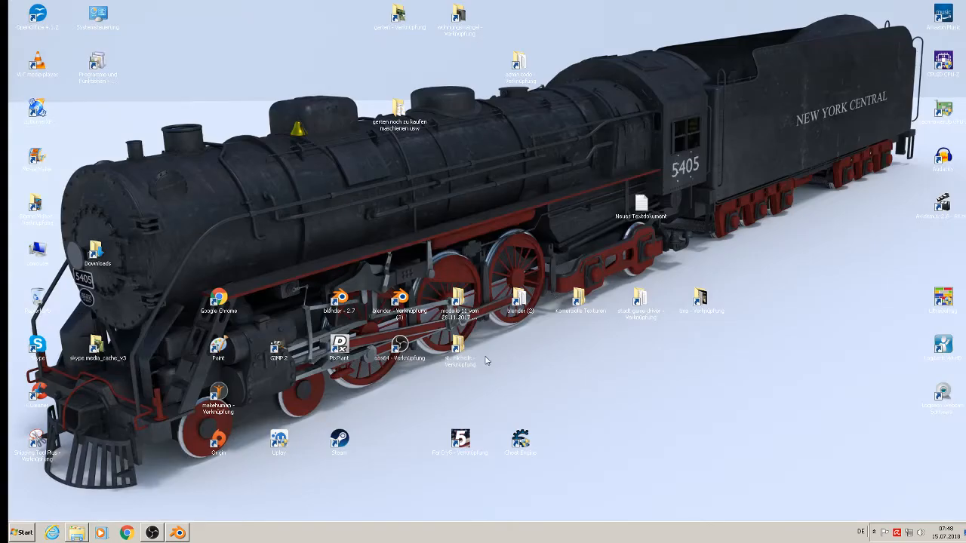
pyautogui.doubleClick(456, 350)
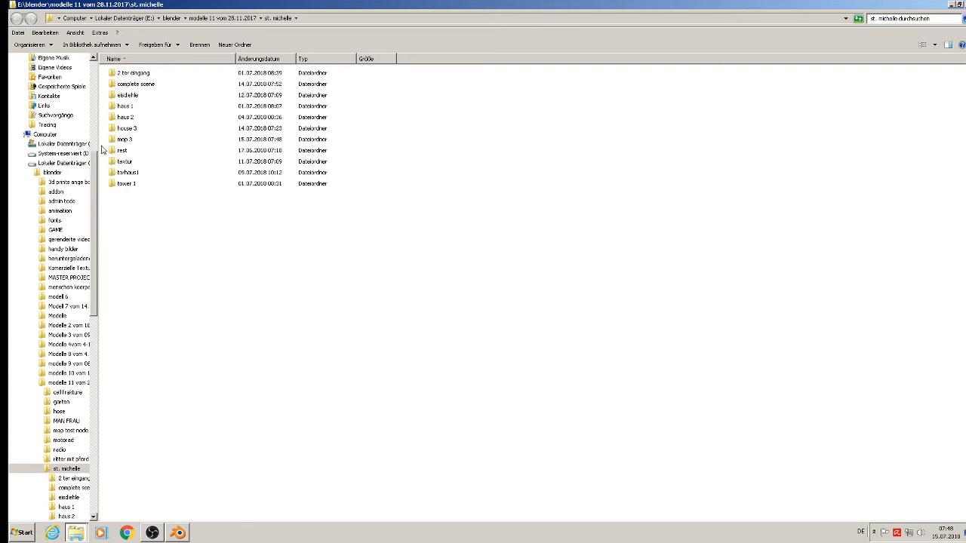
pyautogui.doubleClick(124, 161)
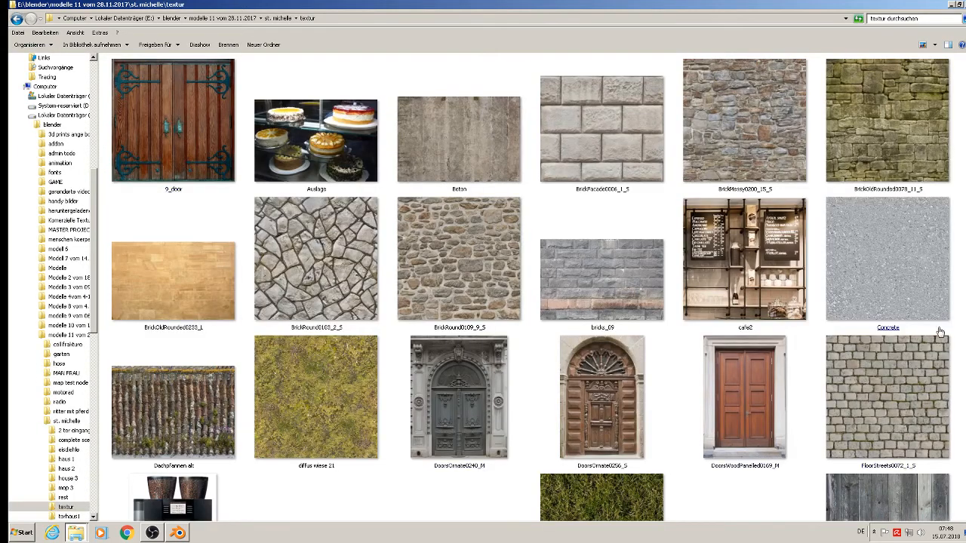
pyautogui.rightClick(963, 281)
pyautogui.click(936, 338)
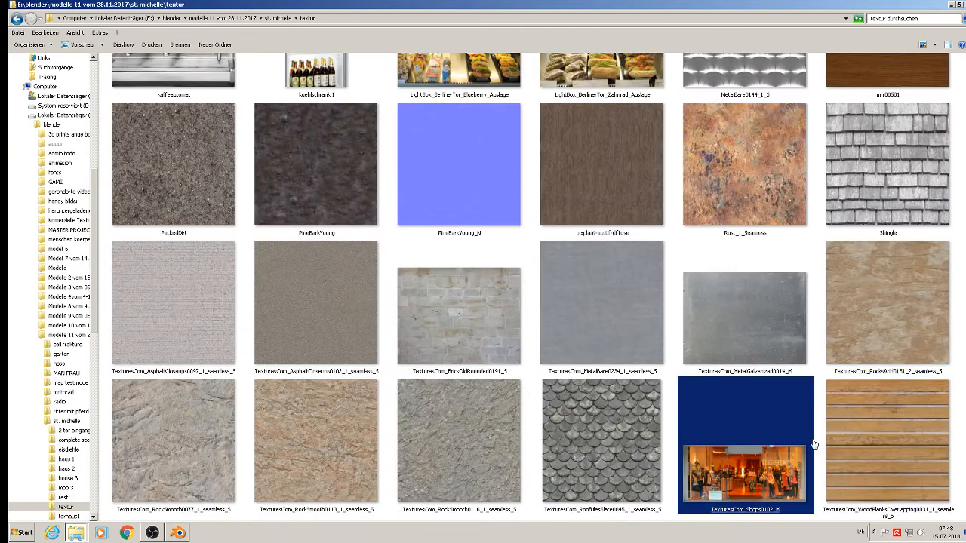
pyautogui.click(178, 532)
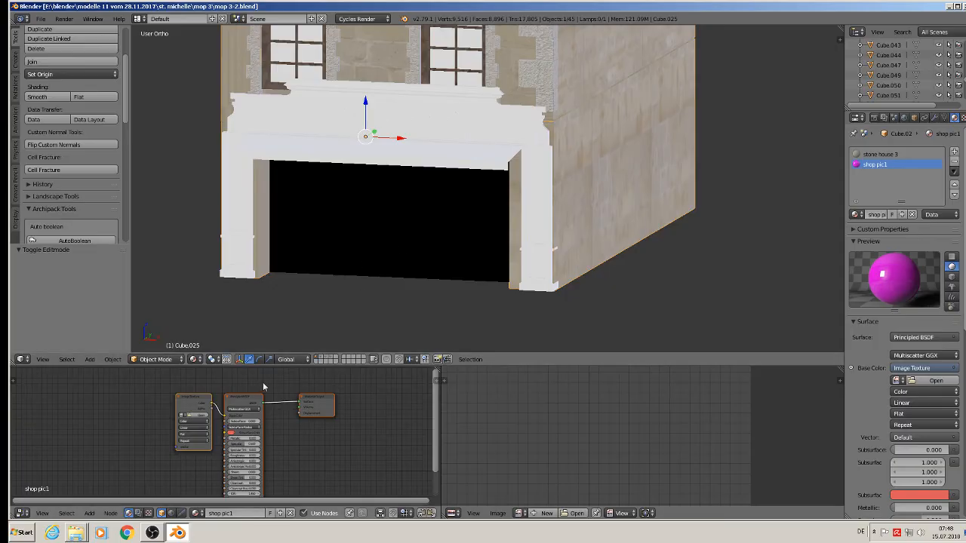
# Load textur/TexturesCom_Shops0102_M.jpg into the Image Texture node.
pyautogui.moveTo(196, 427); pyautogui.dragTo(338, 441, button='middle')
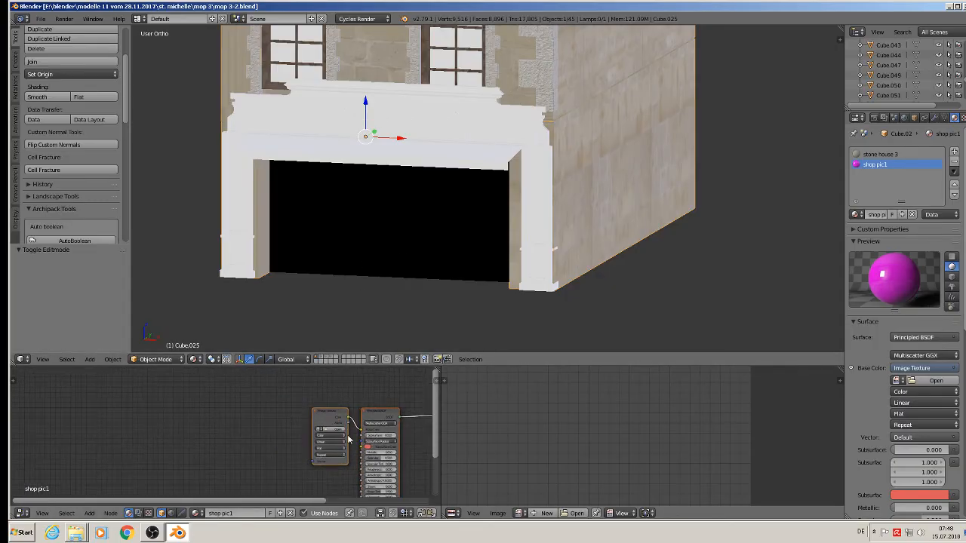
pyautogui.scroll(2, 340, 440)
pyautogui.click(334, 429)
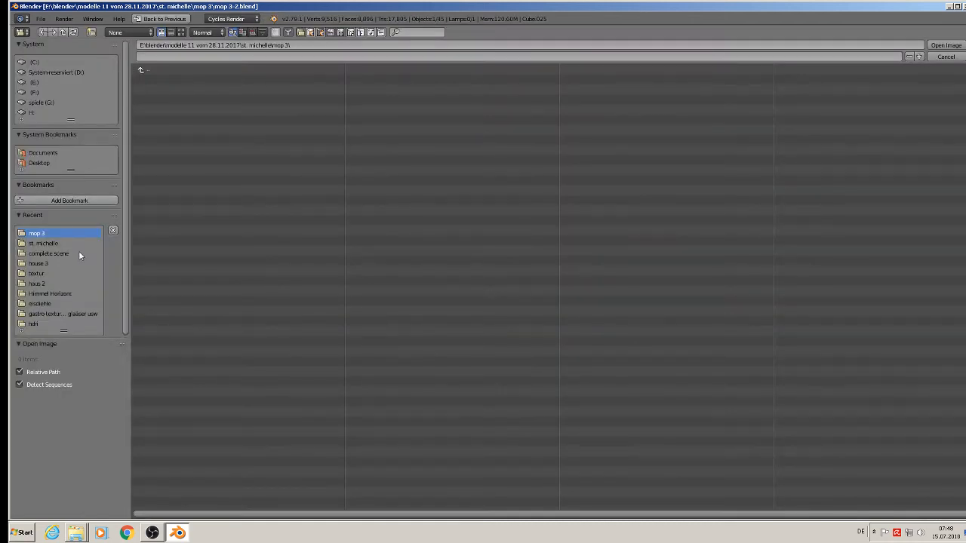
pyautogui.click(139, 70)
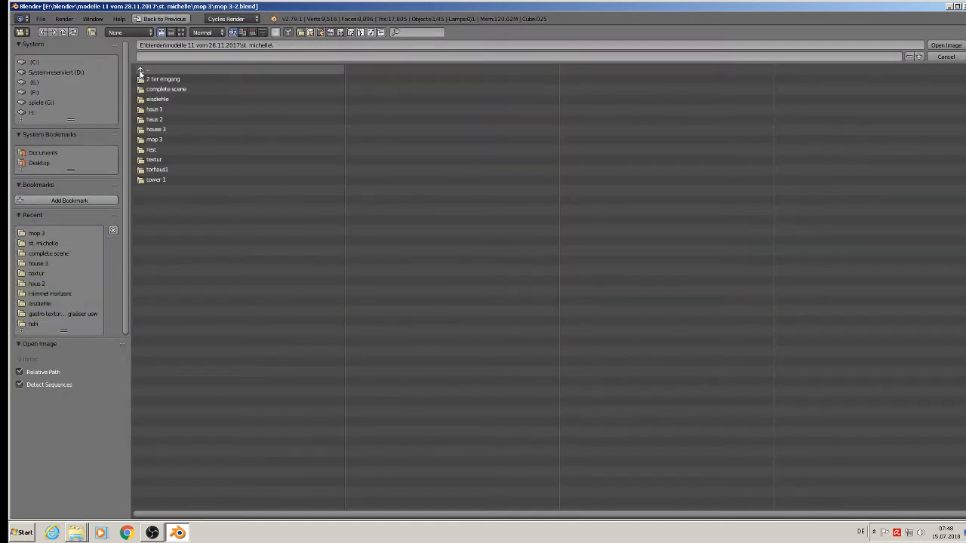
pyautogui.doubleClick(154, 159)
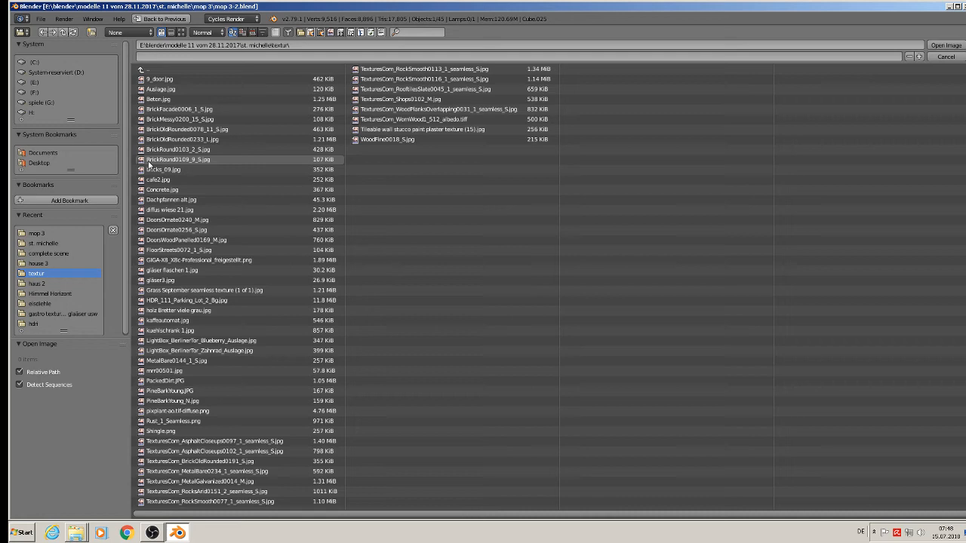
pyautogui.click(181, 32)
pyautogui.doubleClick(674, 407)
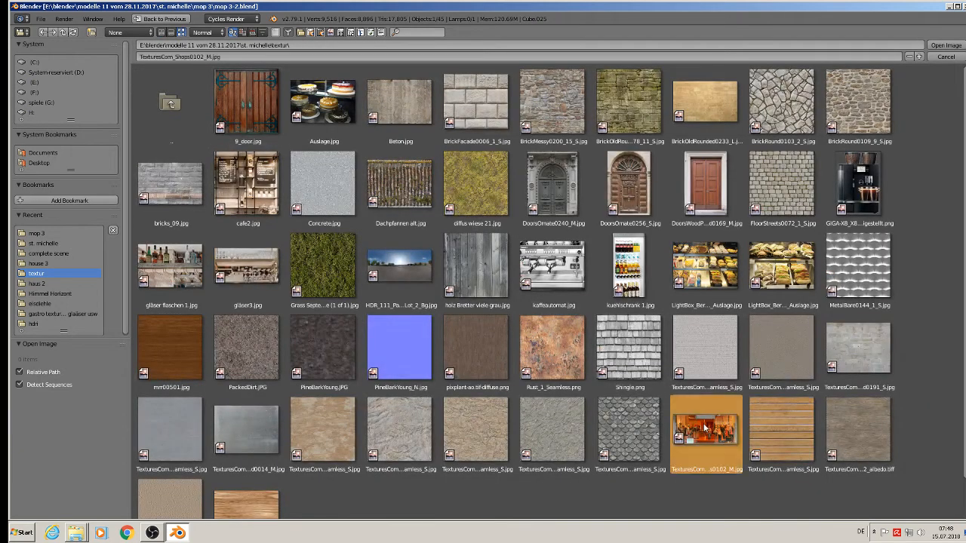
# In front view, mark seams on the shop pic1 faces and unwrap them with Project from View (Bounds).
pyautogui.moveTo(383, 307); pyautogui.dragTo(401, 307, button='middle')
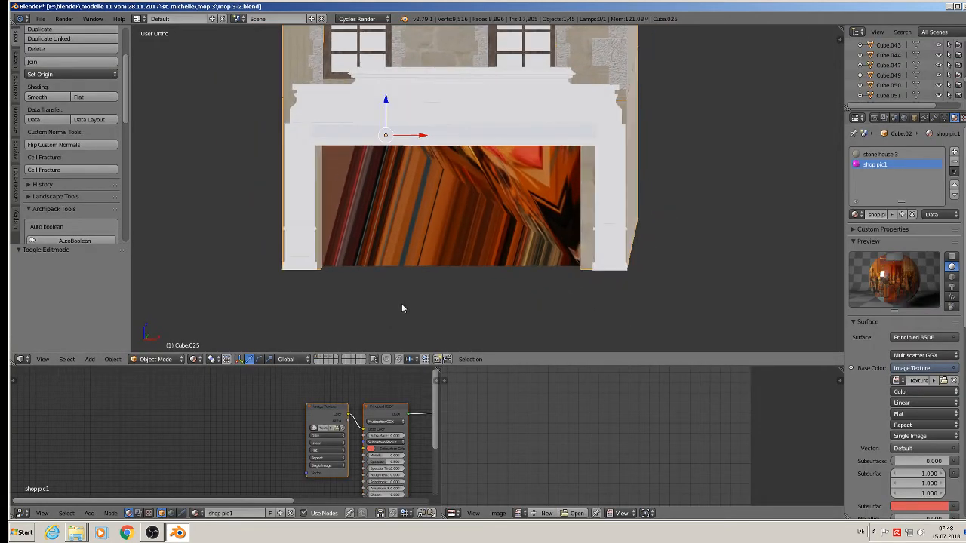
pyautogui.press('KP_1')
pyautogui.press('Tab')
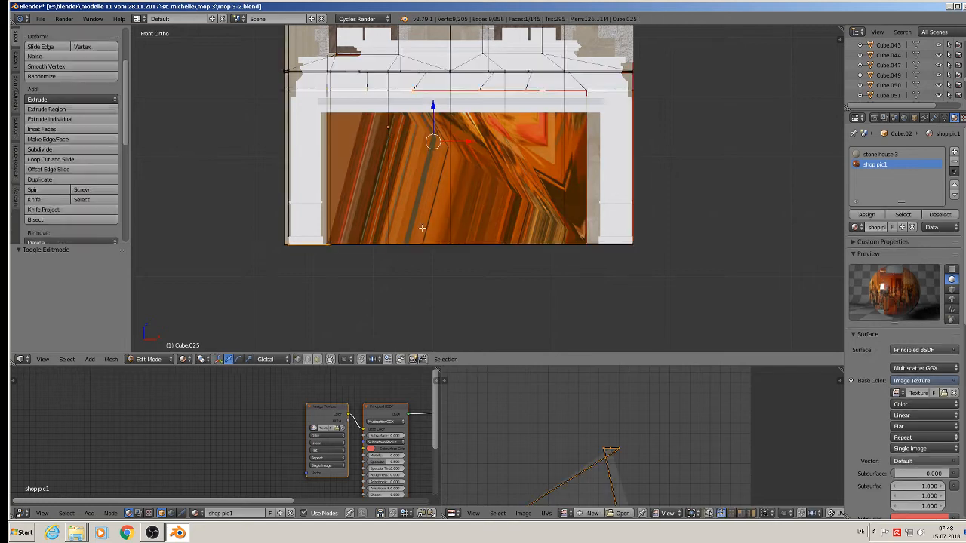
pyautogui.click(907, 215)
pyautogui.moveTo(516, 233)
pyautogui.mouseDown(button='middle')
pyautogui.moveTo(490, 236)
pyautogui.moveTo(516, 236)
pyautogui.mouseUp(button='middle')
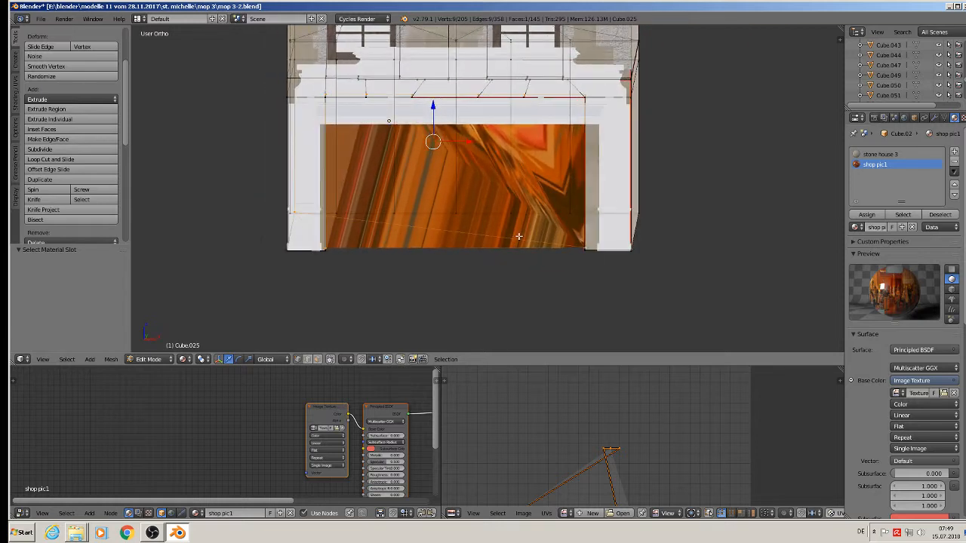
pyautogui.press('KP_1')
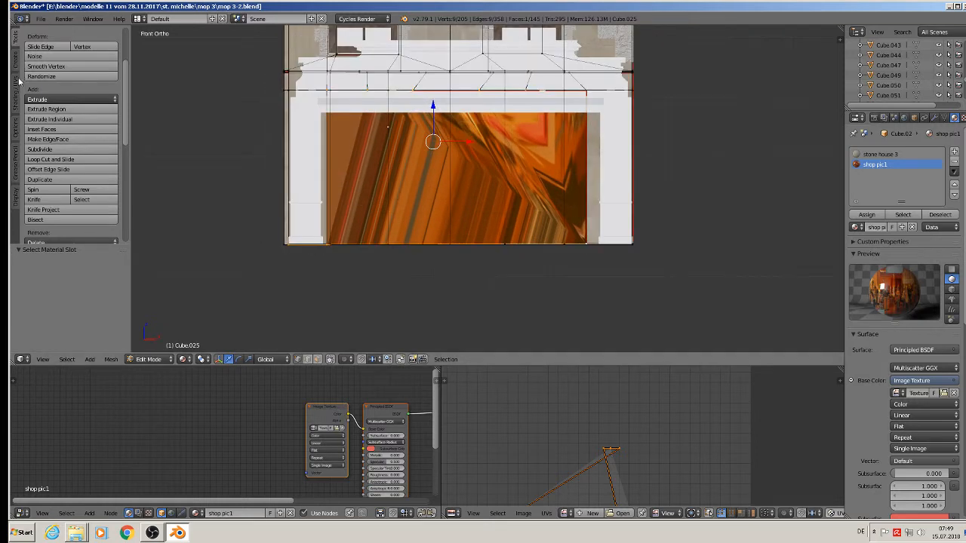
pyautogui.click(15, 87)
pyautogui.click(67, 191)
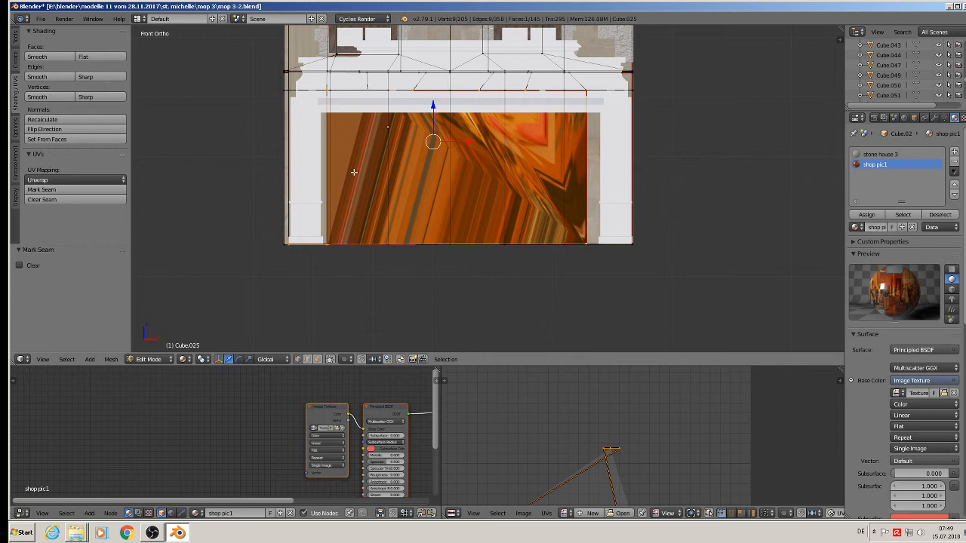
pyautogui.press('u')
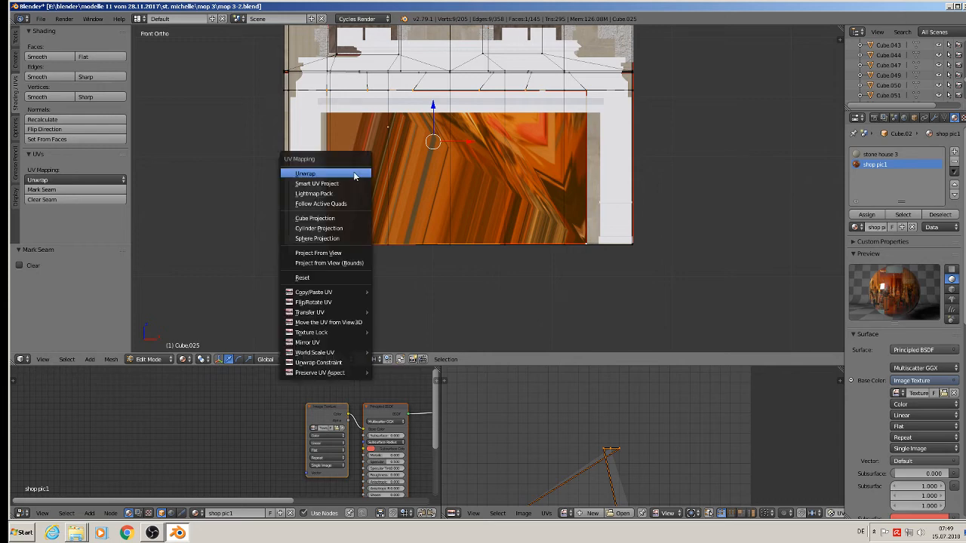
pyautogui.click(356, 261)
pyautogui.press('Tab')
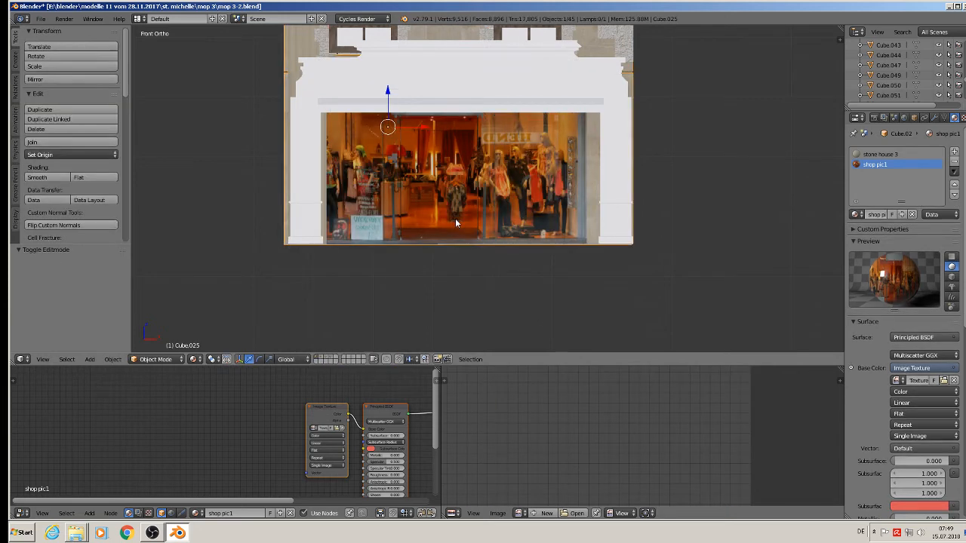
# Save the townhouse blend file.
pyautogui.moveTo(454, 218); pyautogui.dragTo(408, 296, button='middle')
pyautogui.scroll(-2, 408, 295)
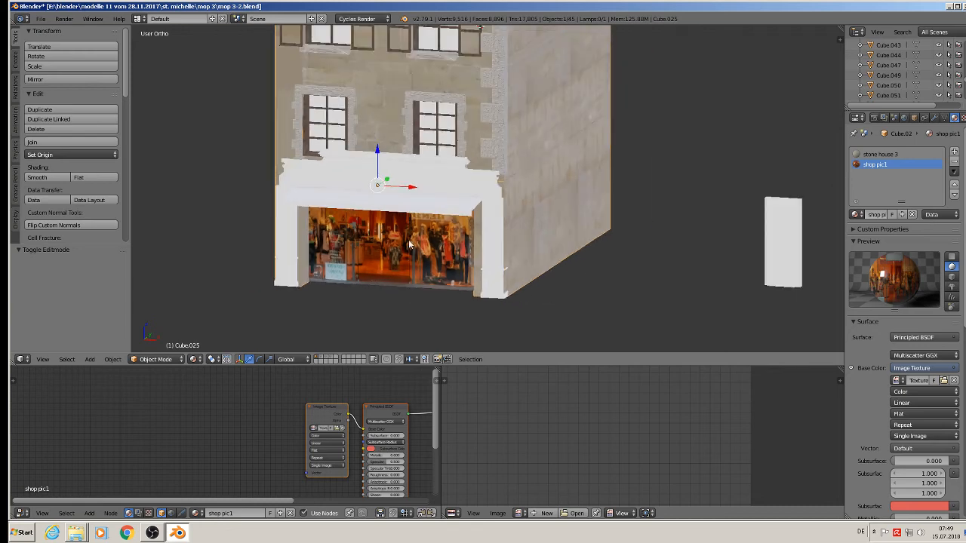
pyautogui.click(41, 19)
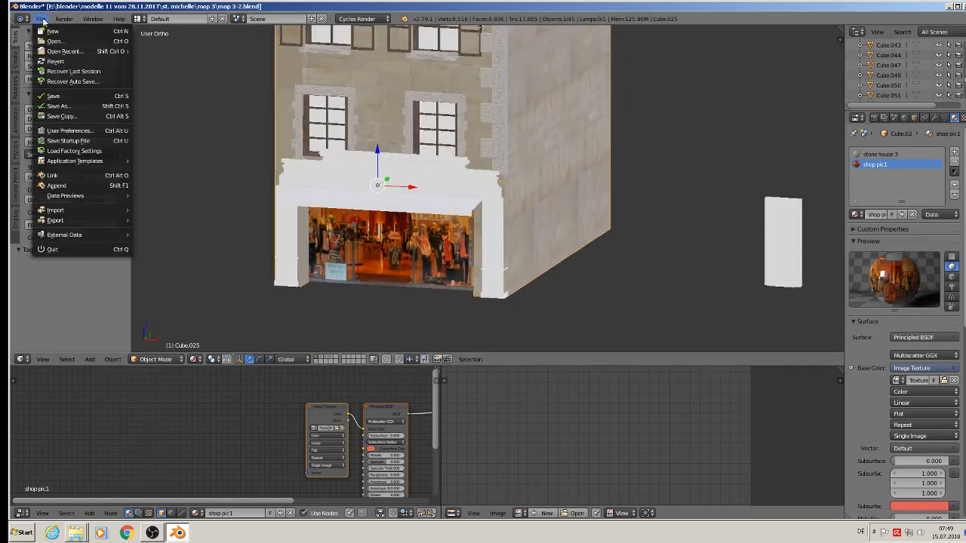
pyautogui.click(54, 96)
# Select the cornice and deselect all of its geometry in Edit Mode.
pyautogui.scroll(3, 457, 140)
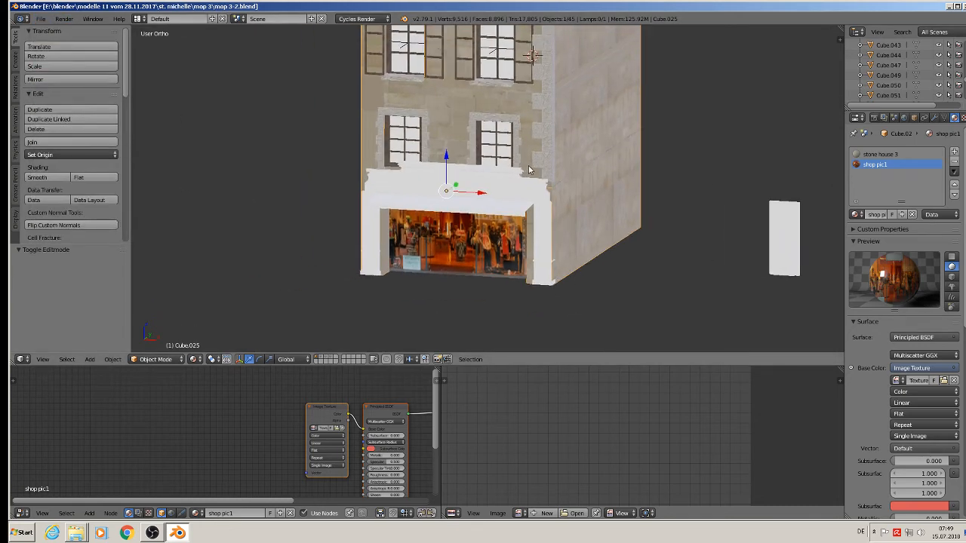
pyautogui.scroll(2, 510, 172)
pyautogui.rightClick(495, 188)
pyautogui.press('Tab')
pyautogui.scroll(3, 496, 188)
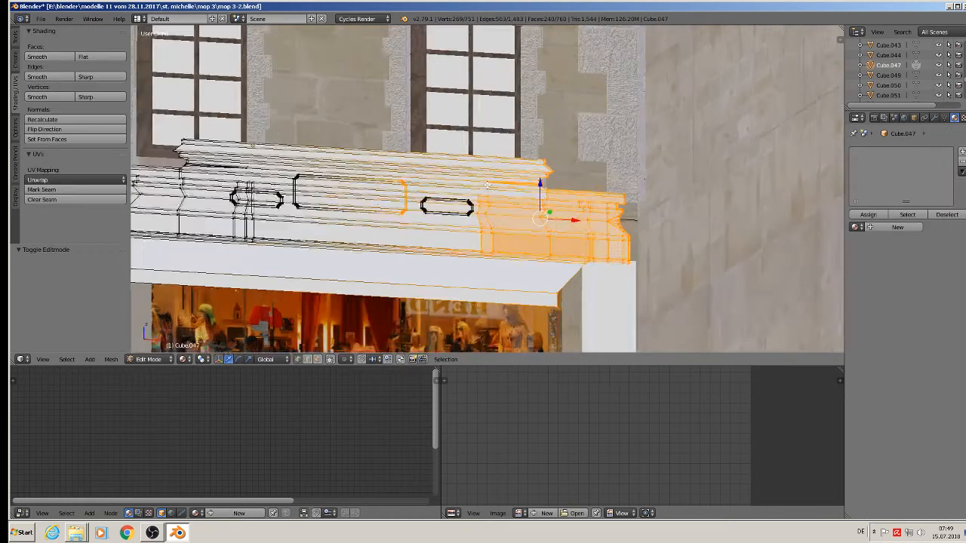
pyautogui.press('a')
pyautogui.scroll(-6, 486, 189)
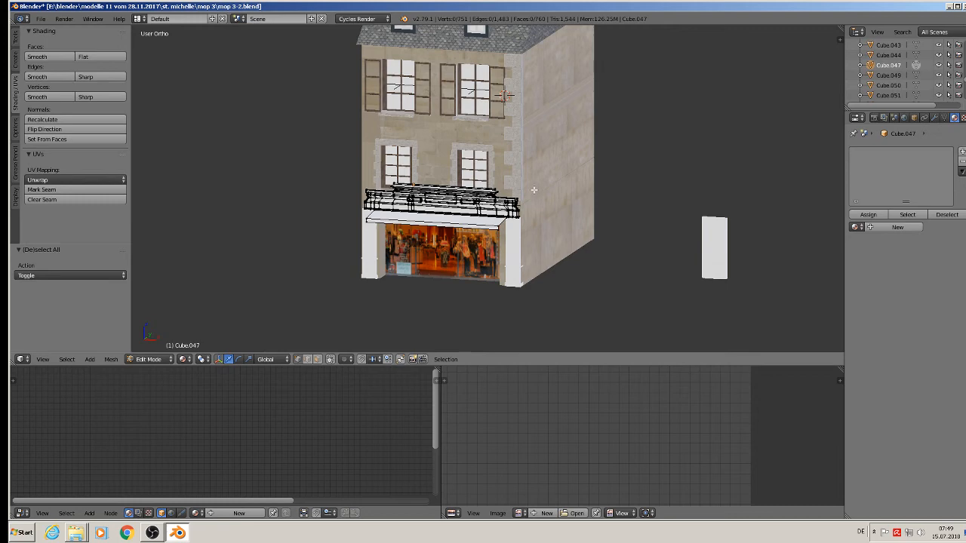
pyautogui.press('Tab')
# Pan over to the reference photos and select the shop-window object to view its material.
pyautogui.scroll(-3, 562, 209)
pyautogui.keyDown('shift'); pyautogui.moveTo(677, 233); pyautogui.dragTo(549, 174, button='middle'); pyautogui.keyUp('shift')
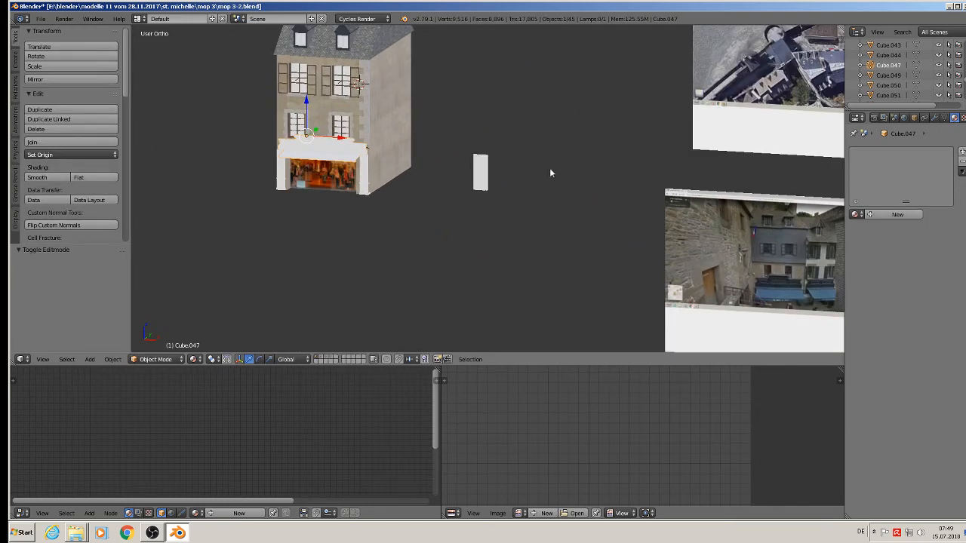
pyautogui.scroll(10, 738, 235)
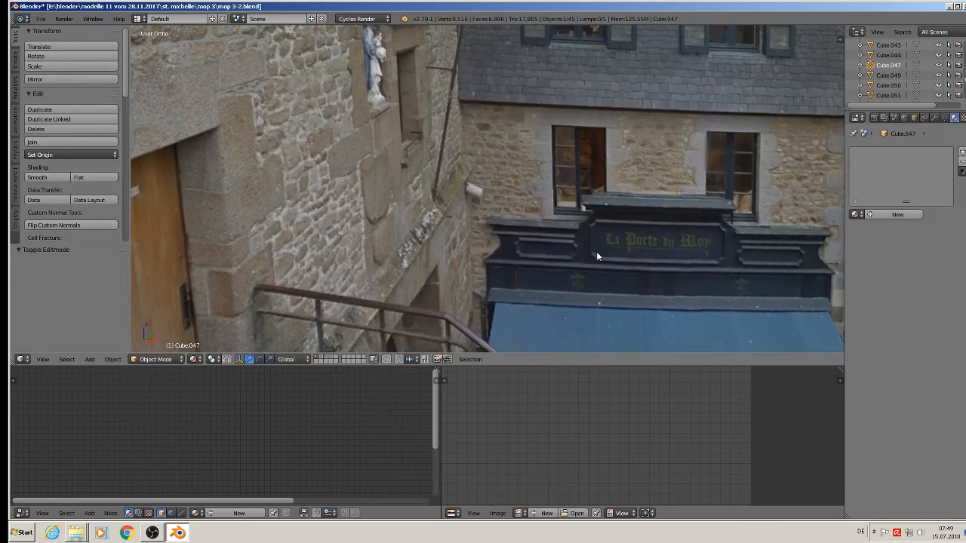
pyautogui.scroll(-10, 593, 251)
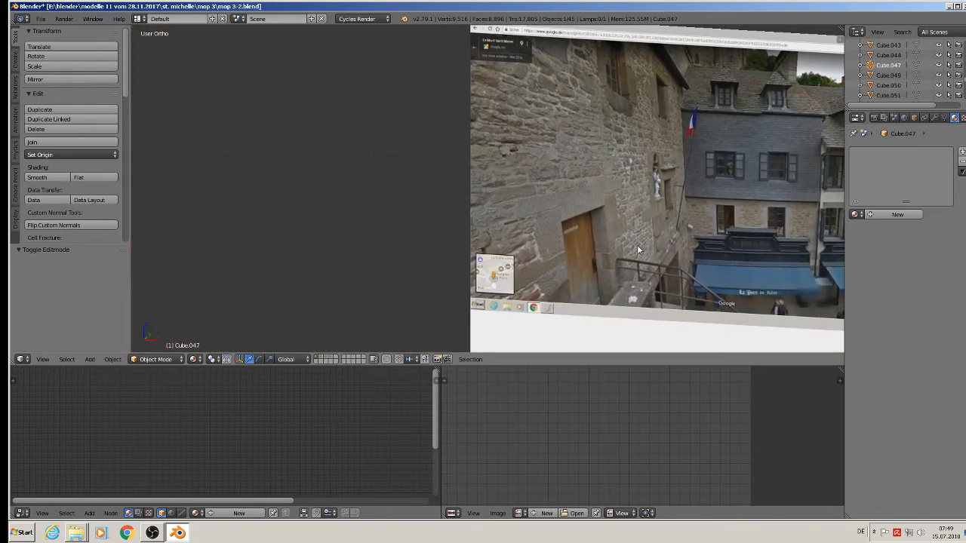
pyautogui.scroll(-2, 528, 234)
pyautogui.rightClick(212, 119)
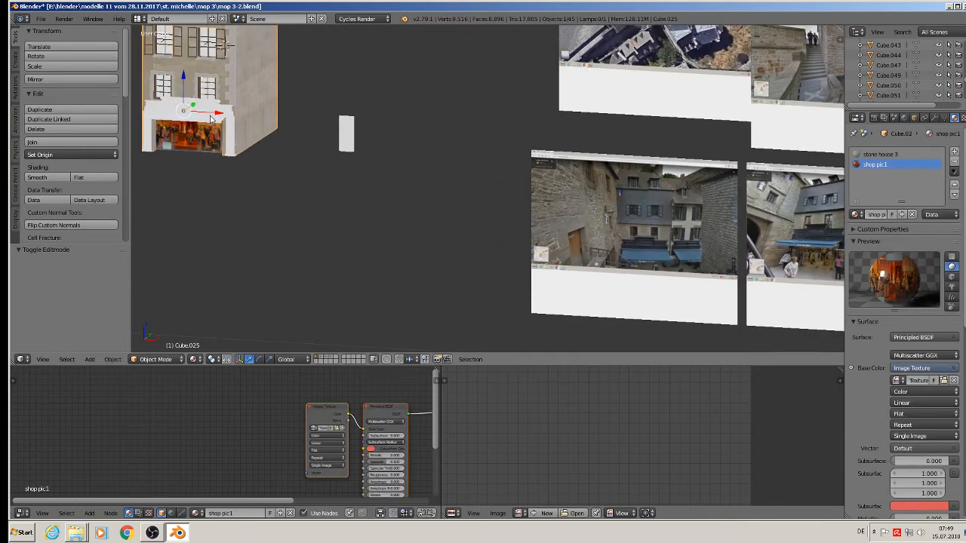
# Create a new material for the cornice named 'blue wood'.
pyautogui.rightClick(211, 119)
pyautogui.click(915, 217)
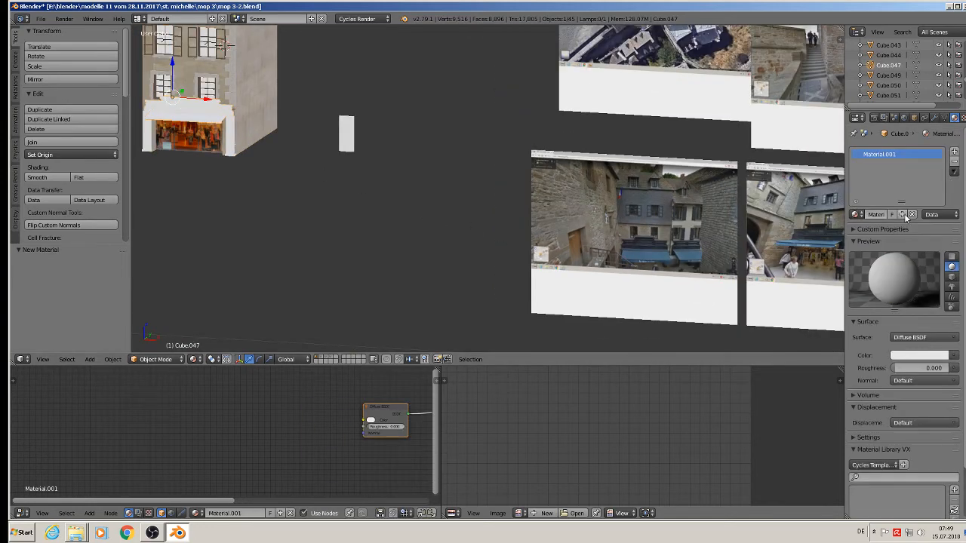
pyautogui.click(874, 215)
pyautogui.write('blue wood')
pyautogui.press('Return')
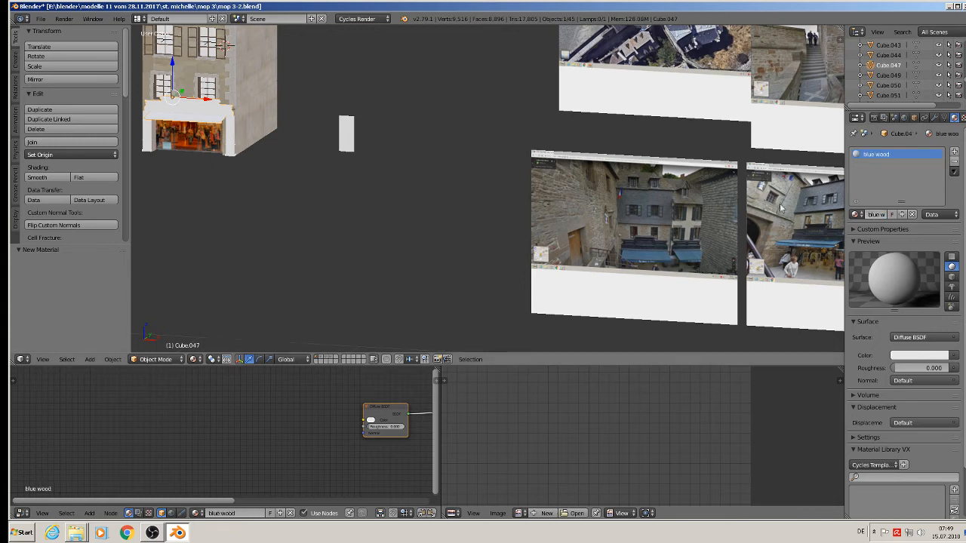
# Set its colour to the dark blue-grey sampled with the eyedropper from the reference photo's facade.
pyautogui.scroll(6, 633, 267)
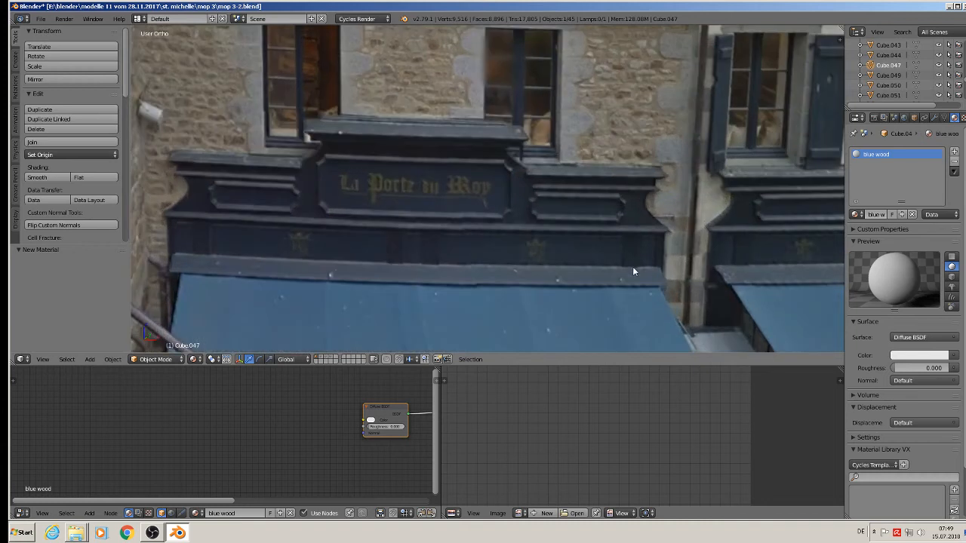
pyautogui.click(953, 356)
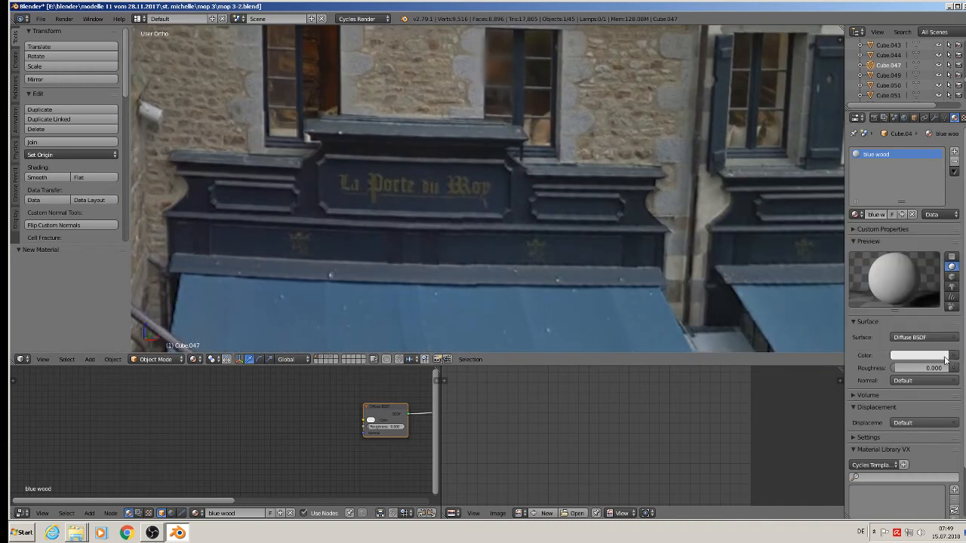
pyautogui.click(936, 356)
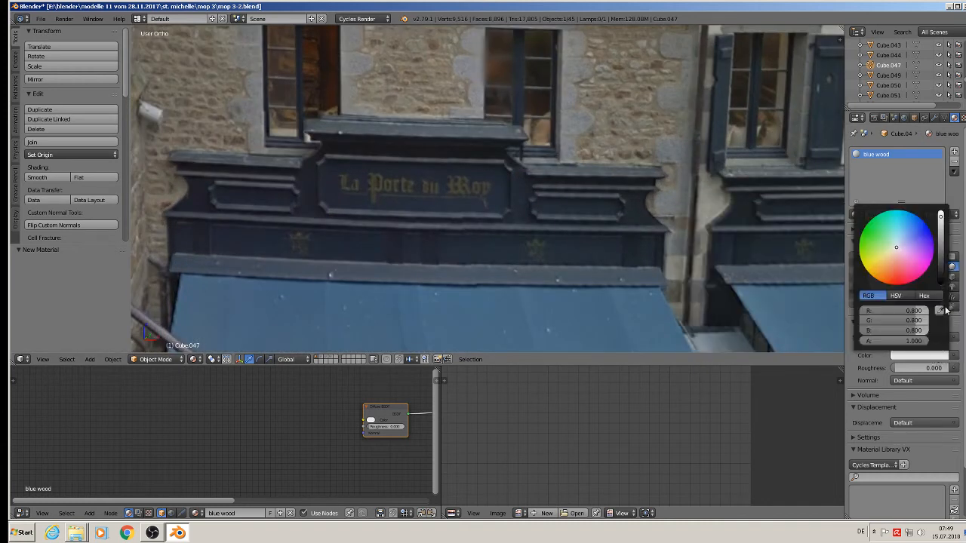
pyautogui.click(940, 310)
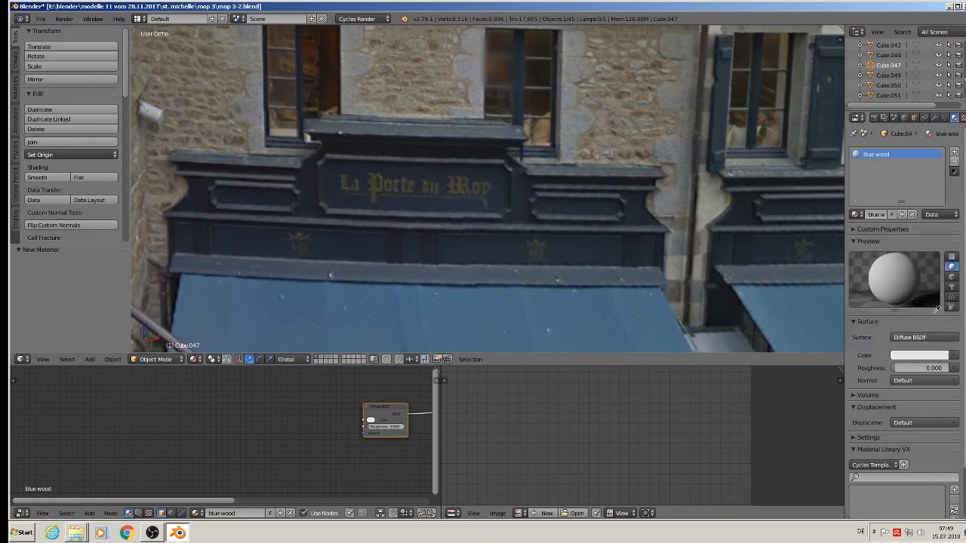
pyautogui.click(609, 243)
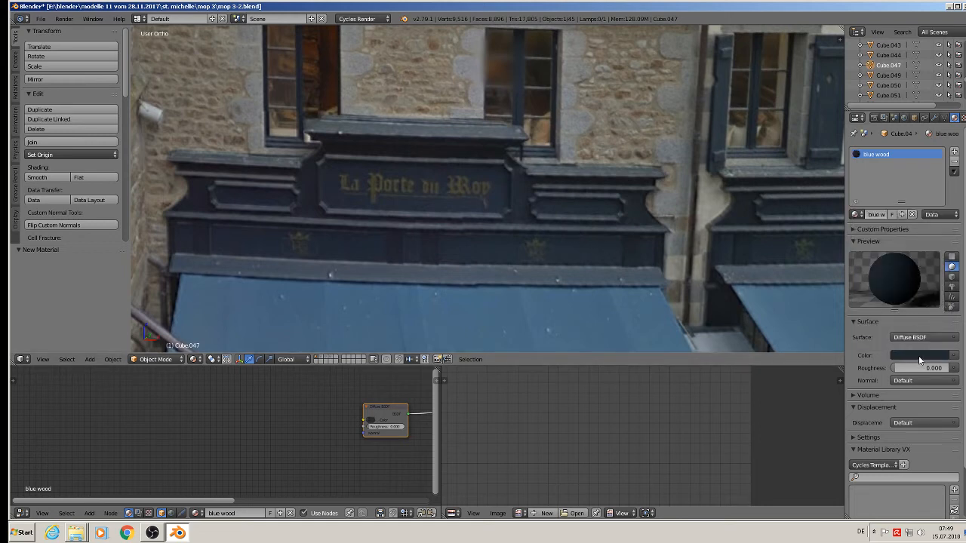
pyautogui.scroll(-6, 460, 253)
pyautogui.scroll(-3, 362, 244)
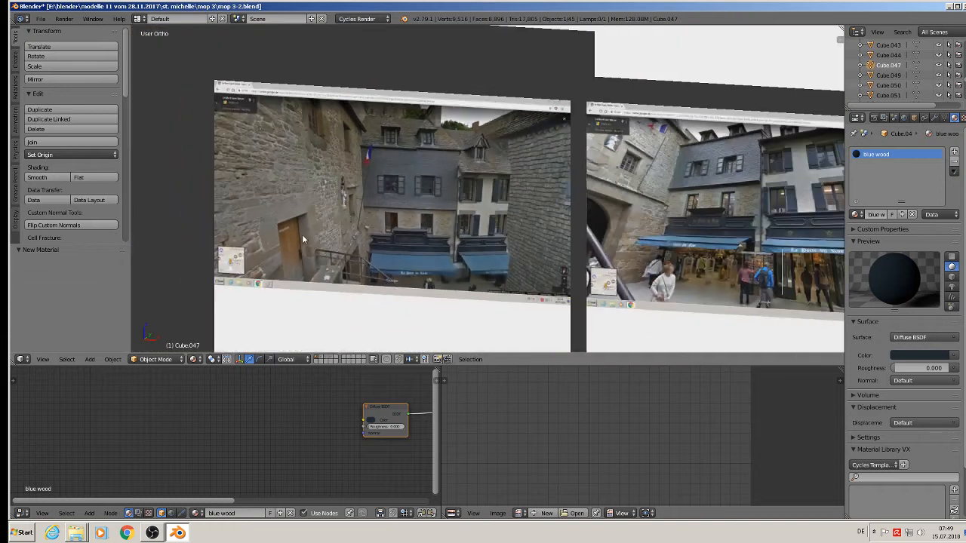
pyautogui.keyDown('shift'); pyautogui.moveTo(302, 233); pyautogui.dragTo(713, 240, button='middle'); pyautogui.keyUp('shift')
pyautogui.keyDown('shift'); pyautogui.moveTo(479, 202); pyautogui.dragTo(902, 253, button='middle'); pyautogui.keyUp('shift')
pyautogui.keyDown('shift'); pyautogui.moveTo(289, 191); pyautogui.dragTo(318, 293, button='middle'); pyautogui.keyUp('shift')
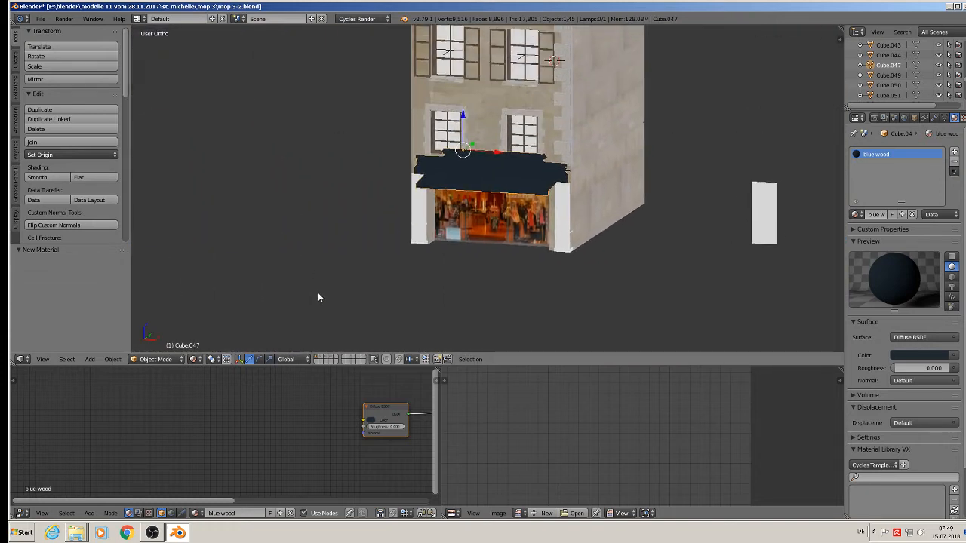
# Assign the existing blue wood material to the left and right white pillars.
pyautogui.scroll(7, 442, 230)
pyautogui.moveTo(455, 197); pyautogui.dragTo(472, 145, button='middle')
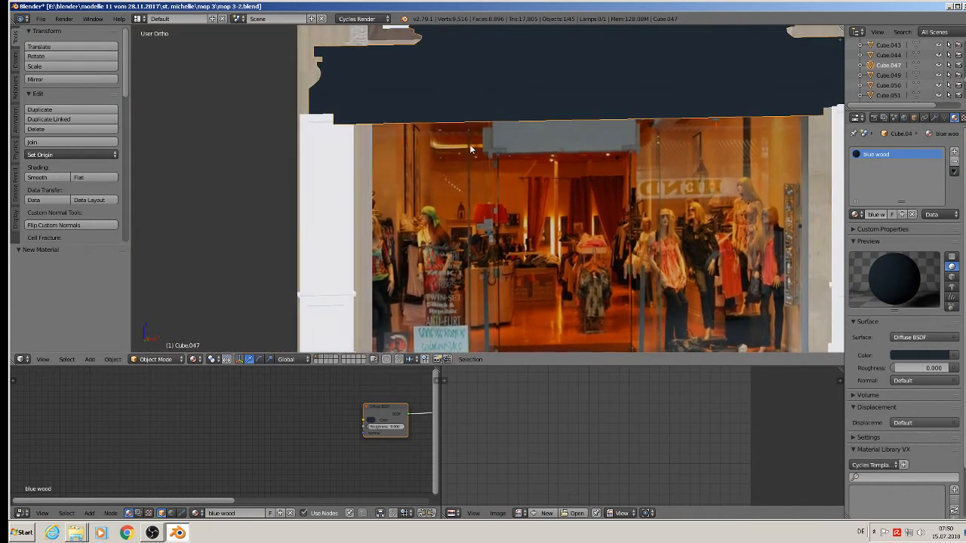
pyautogui.scroll(-3, 453, 166)
pyautogui.rightClick(385, 187)
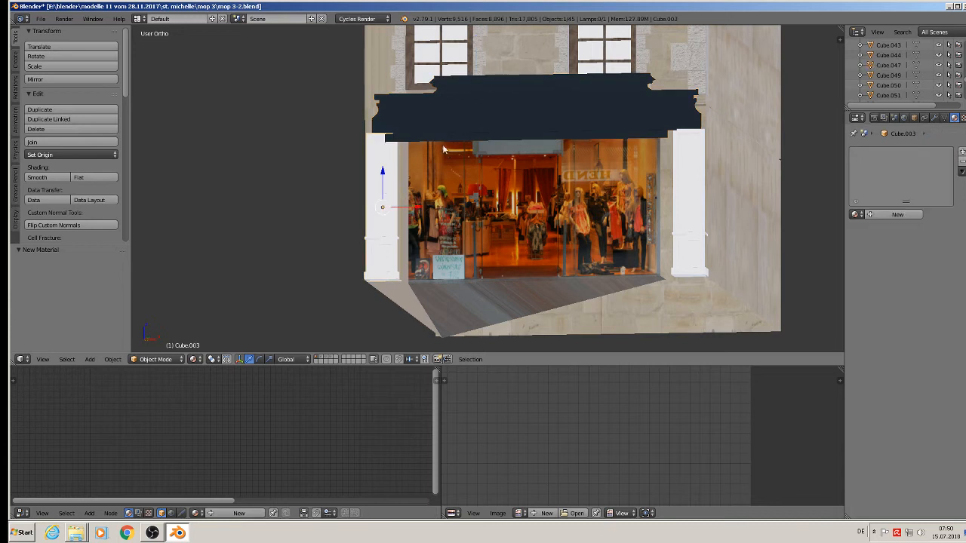
pyautogui.click(855, 214)
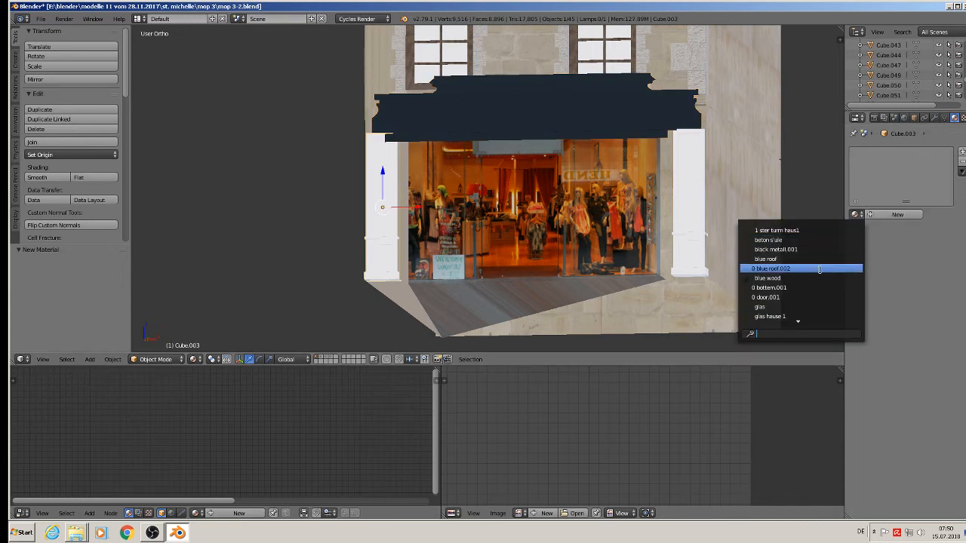
pyautogui.click(785, 278)
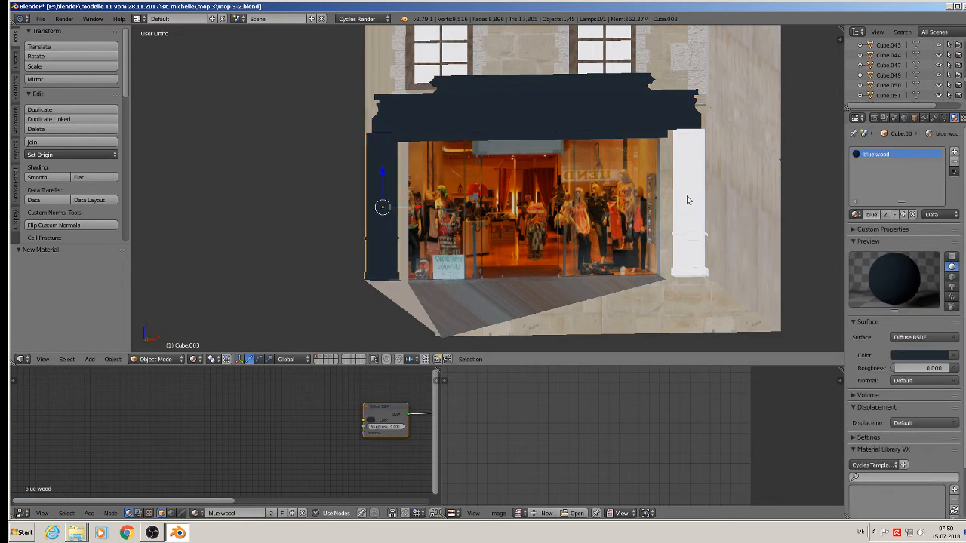
pyautogui.rightClick(687, 200)
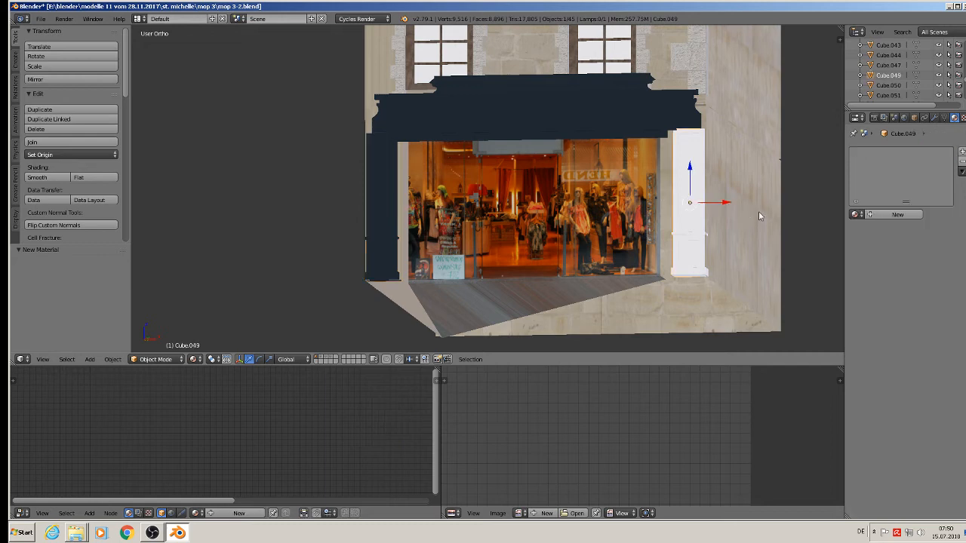
pyautogui.click(856, 214)
pyautogui.click(818, 280)
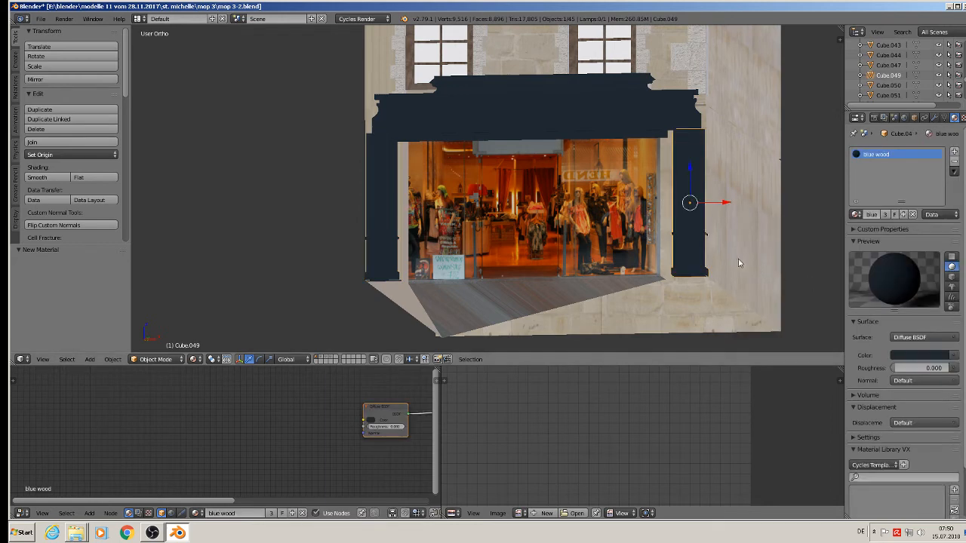
pyautogui.moveTo(687, 223); pyautogui.dragTo(671, 202, button='middle')
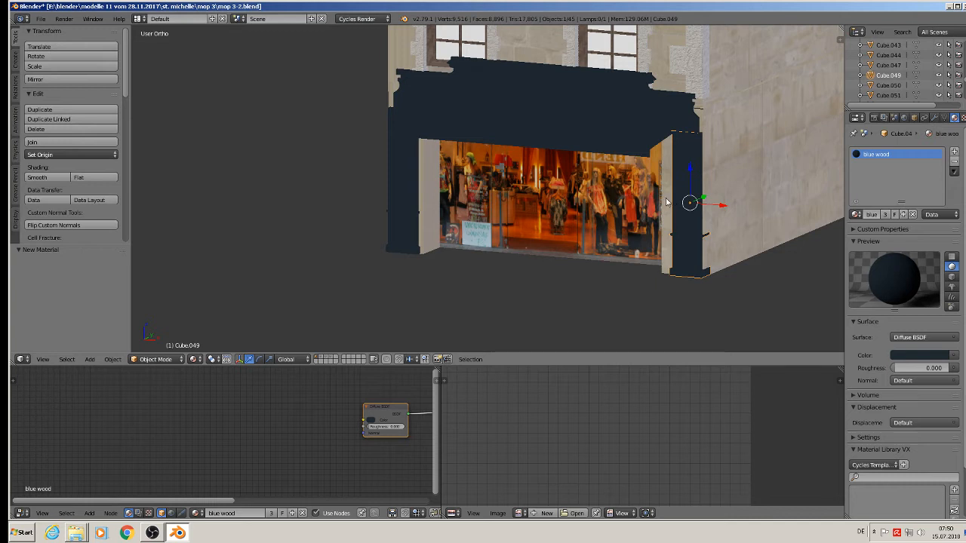
# Apply rotation and scale to the right pillar, the left pillar and the cornice beam.
pyautogui.click(113, 360)
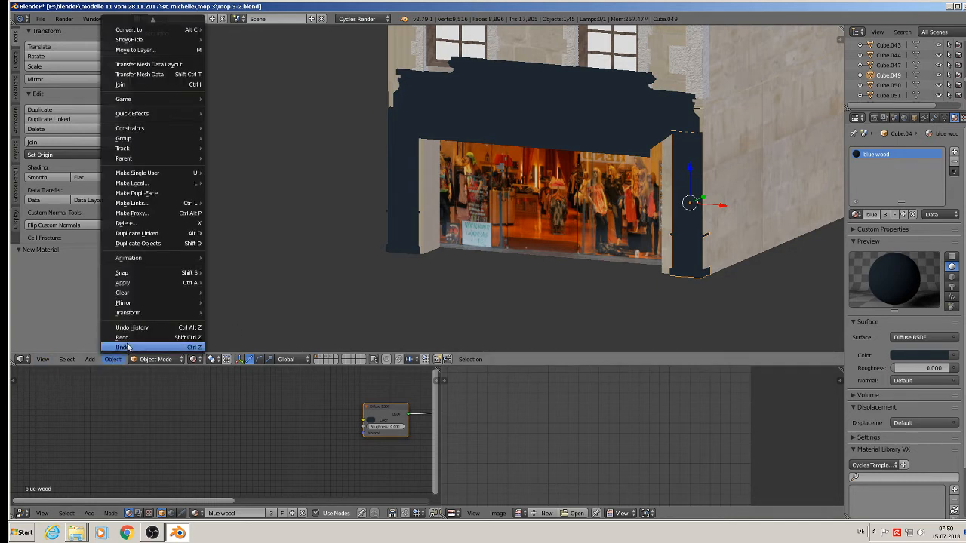
pyautogui.moveTo(127, 284)
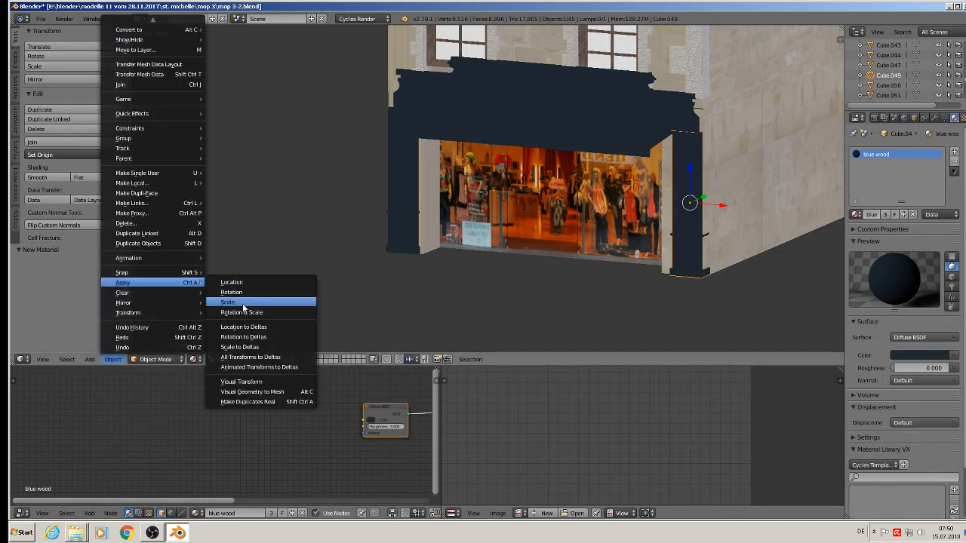
pyautogui.click(242, 312)
pyautogui.rightClick(408, 191)
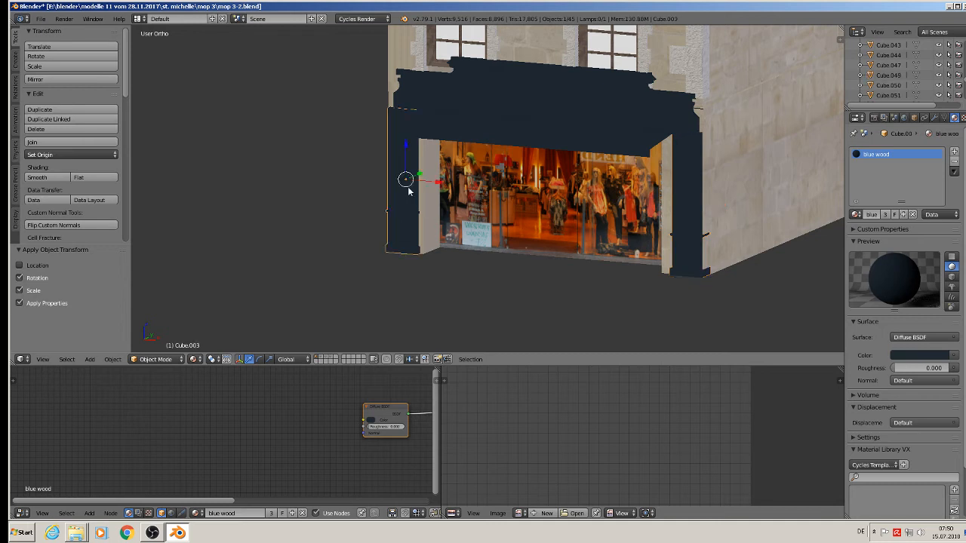
pyautogui.click(111, 359)
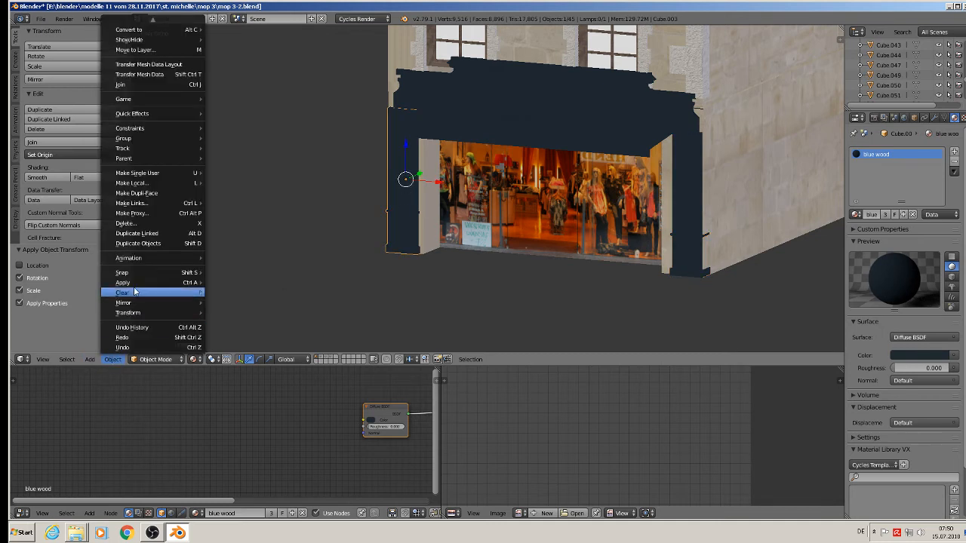
pyautogui.moveTo(148, 282)
pyautogui.click(252, 311)
pyautogui.rightClick(535, 117)
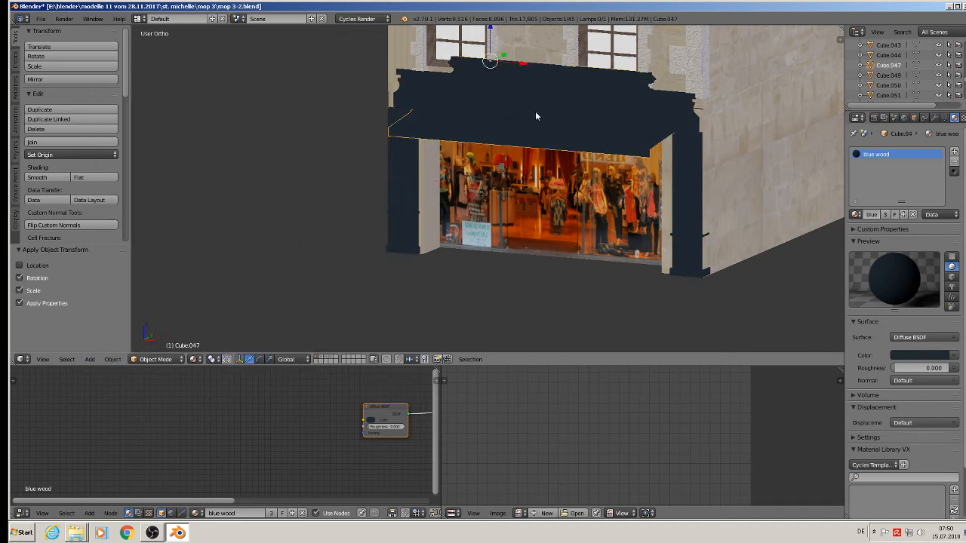
pyautogui.click(112, 359)
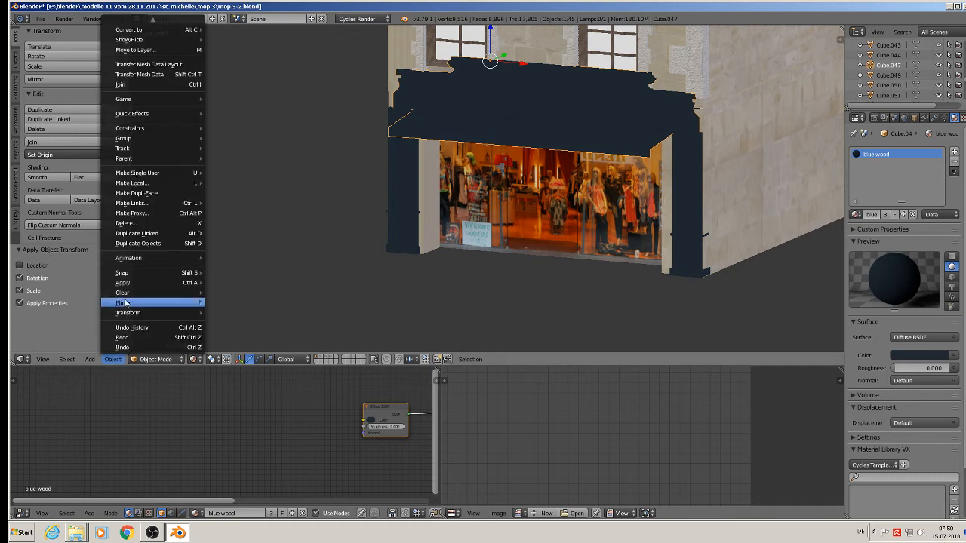
pyautogui.moveTo(131, 284)
pyautogui.click(252, 311)
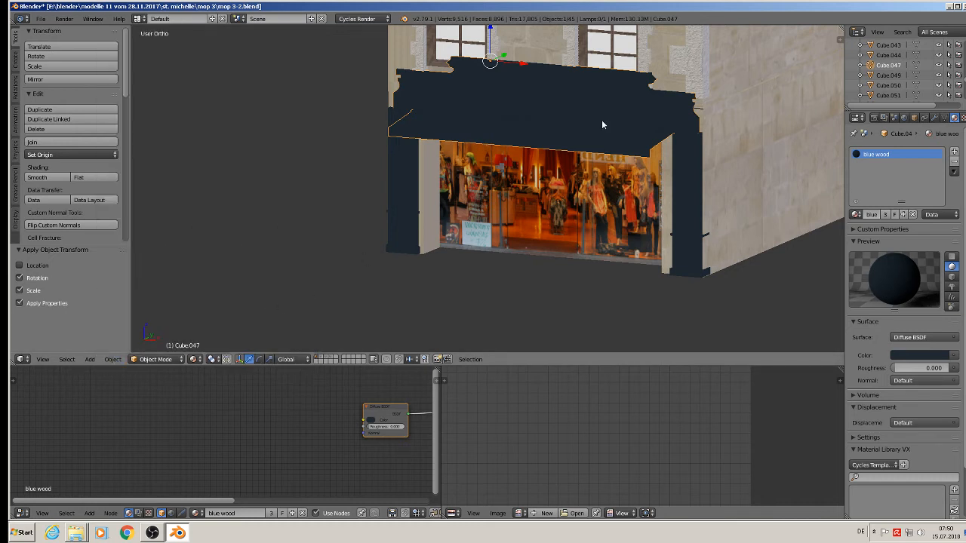
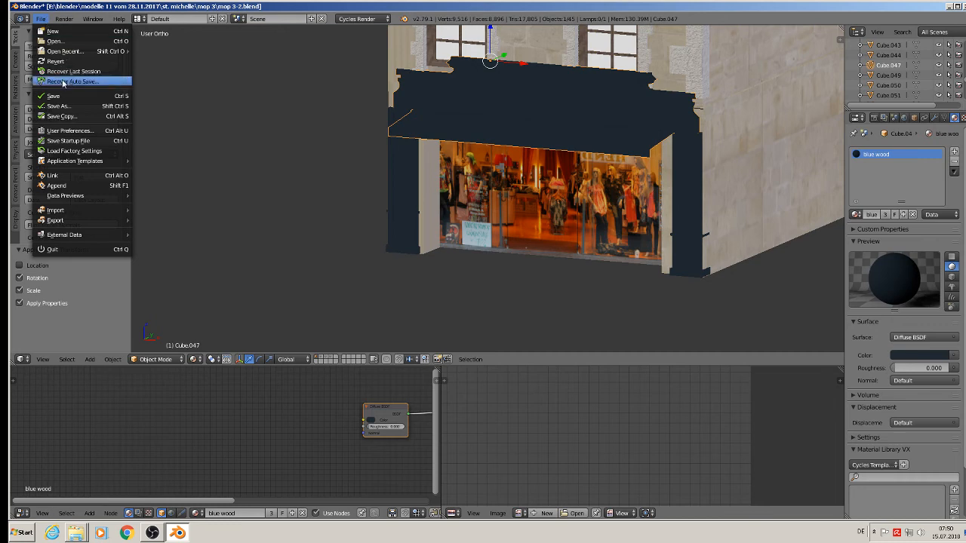
# Smart UV Project the whole blue storefront frame mesh, Cube.047.
pyautogui.press('Tab')
pyautogui.press('a')
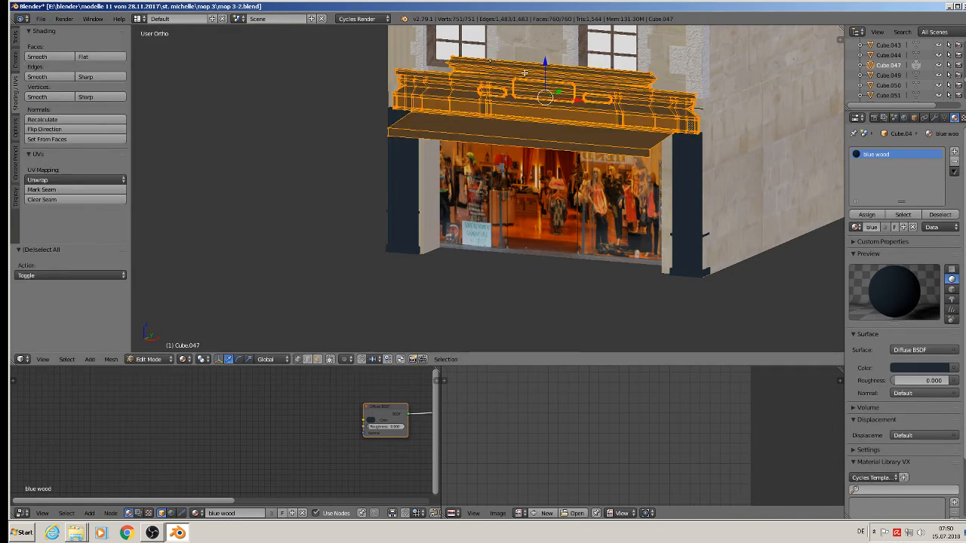
pyautogui.press('u')
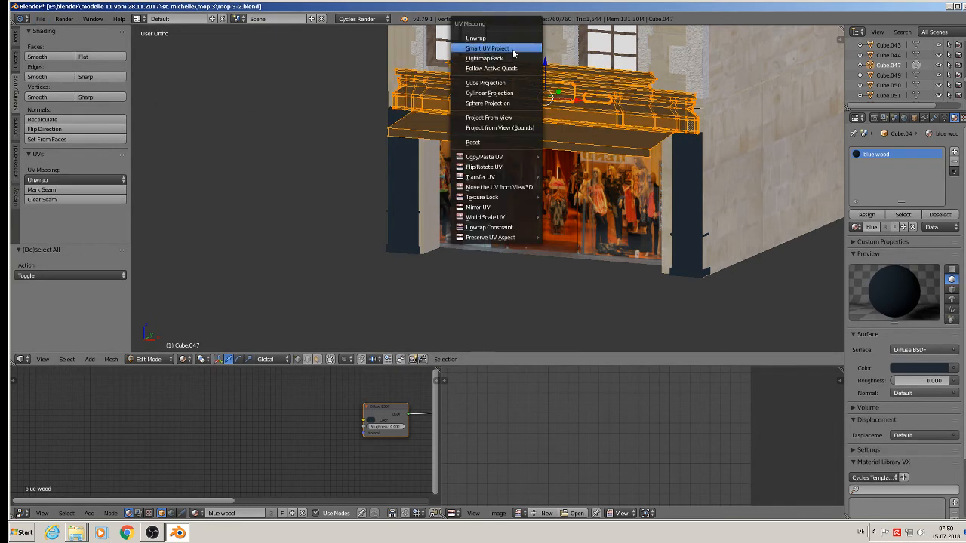
pyautogui.click(513, 48)
pyautogui.click(530, 127)
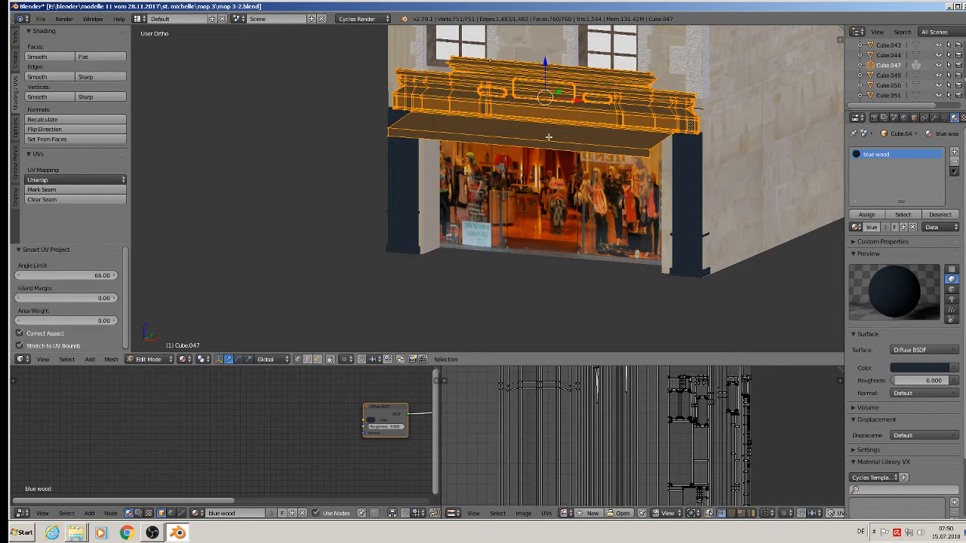
pyautogui.press('Tab')
# Smart UV Project the right pillar, Cube.049.
pyautogui.rightClick(689, 205)
pyautogui.press('Tab')
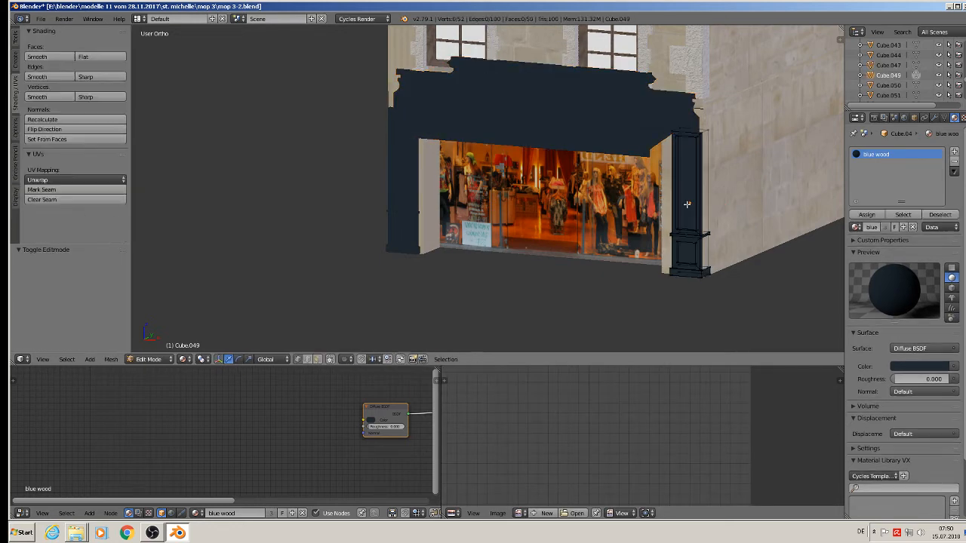
pyautogui.press('a')
pyautogui.press('u')
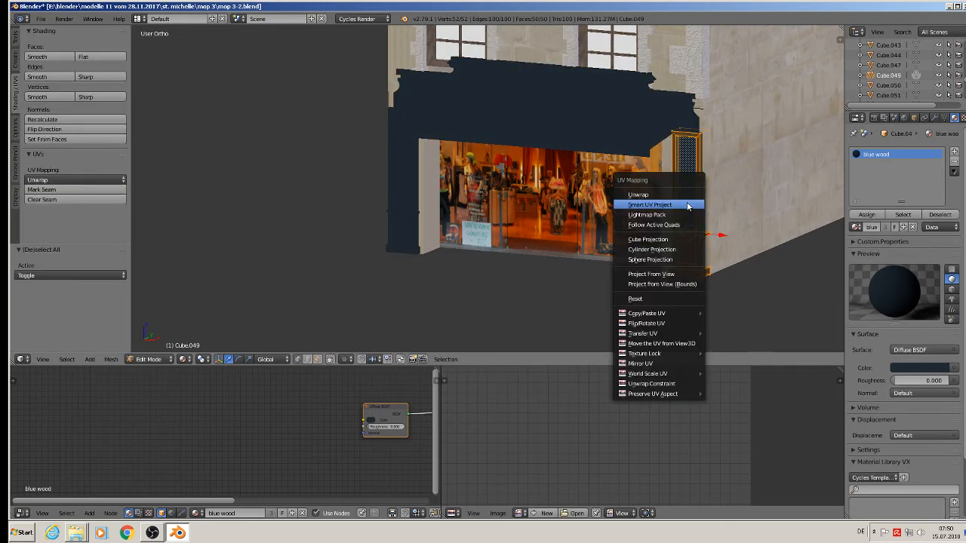
pyautogui.click(687, 204)
pyautogui.click(687, 276)
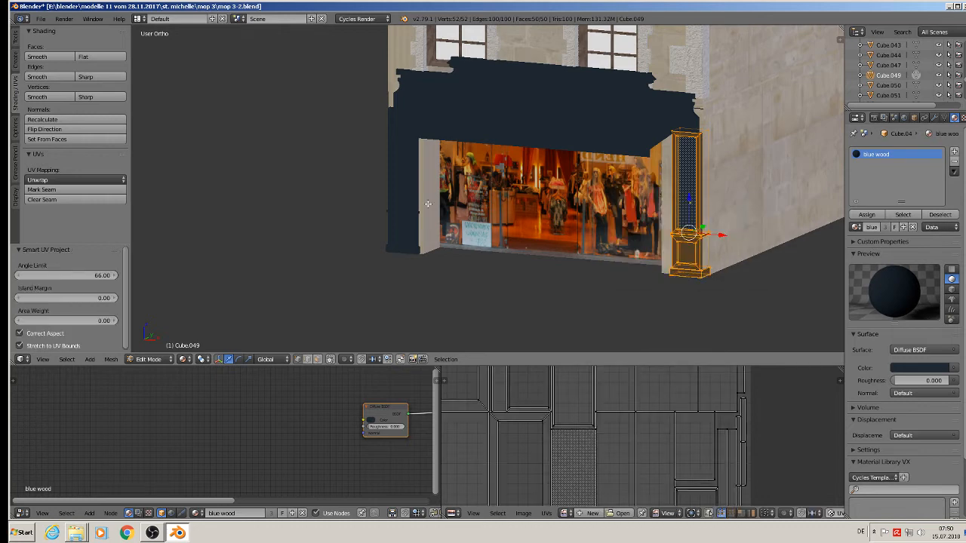
pyautogui.press('Tab')
# Smart UV Project the left pillar, Cube.003.
pyautogui.rightClick(405, 200)
pyautogui.press('Tab')
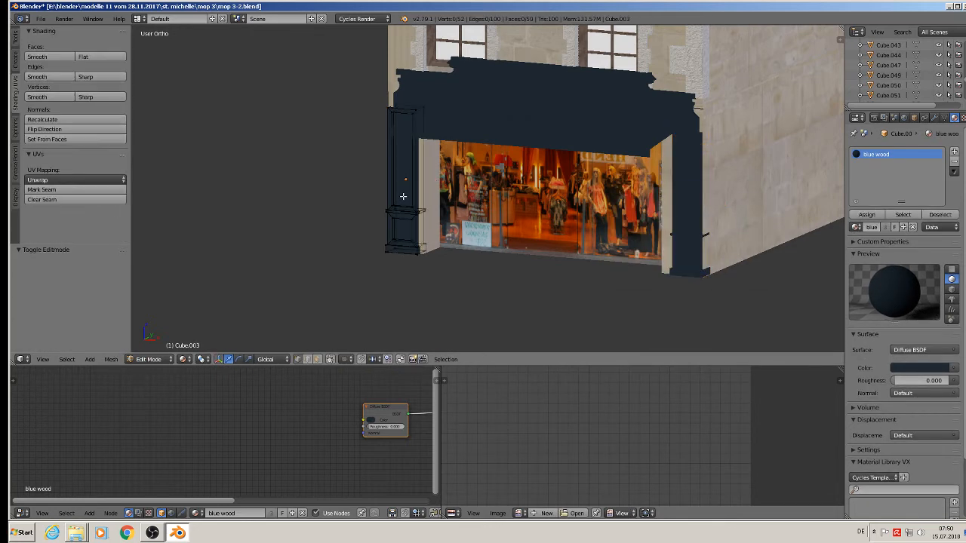
pyautogui.press('a')
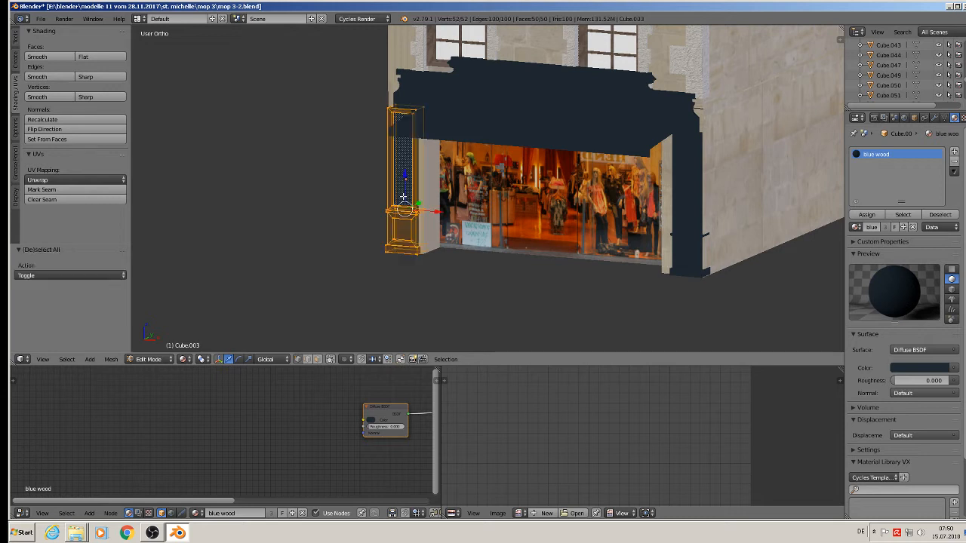
pyautogui.press('u')
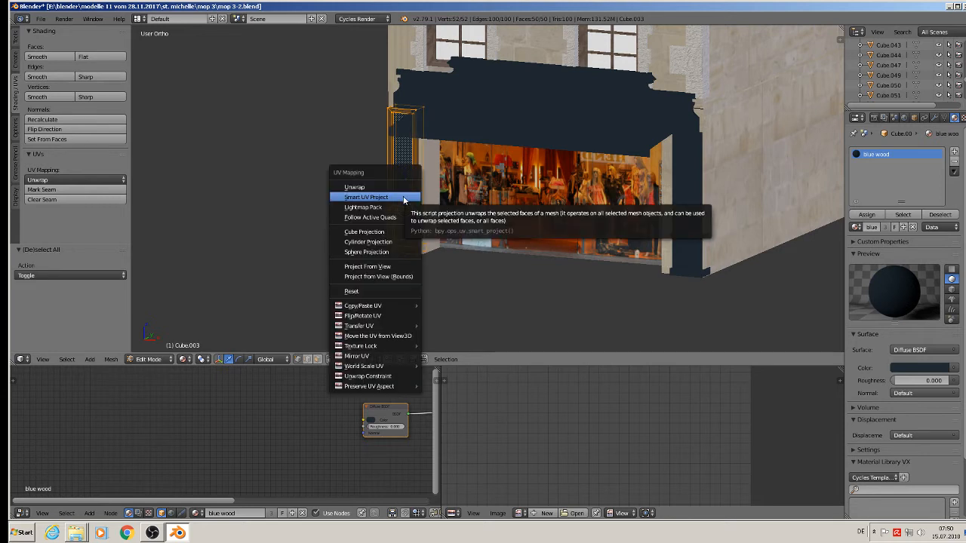
pyautogui.click(404, 197)
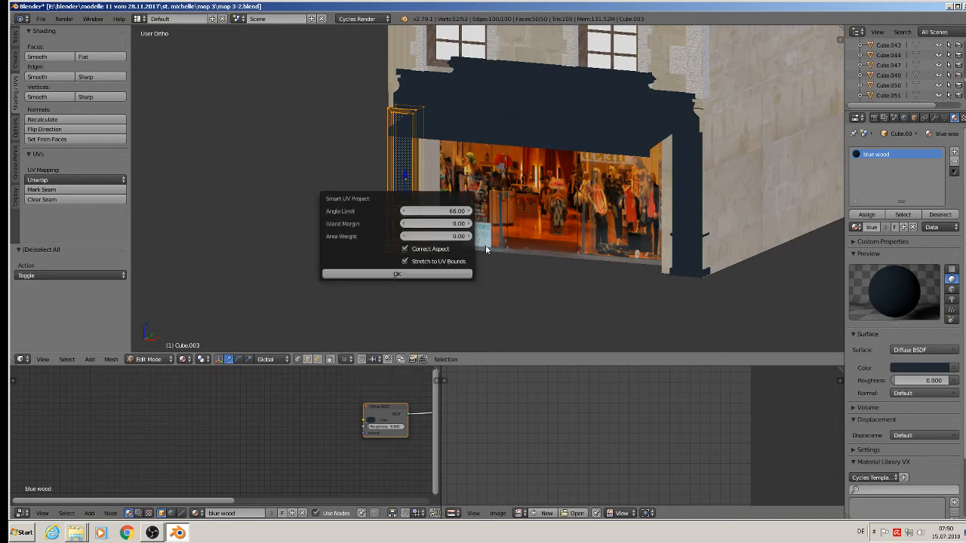
pyautogui.click(401, 274)
pyautogui.press('Tab')
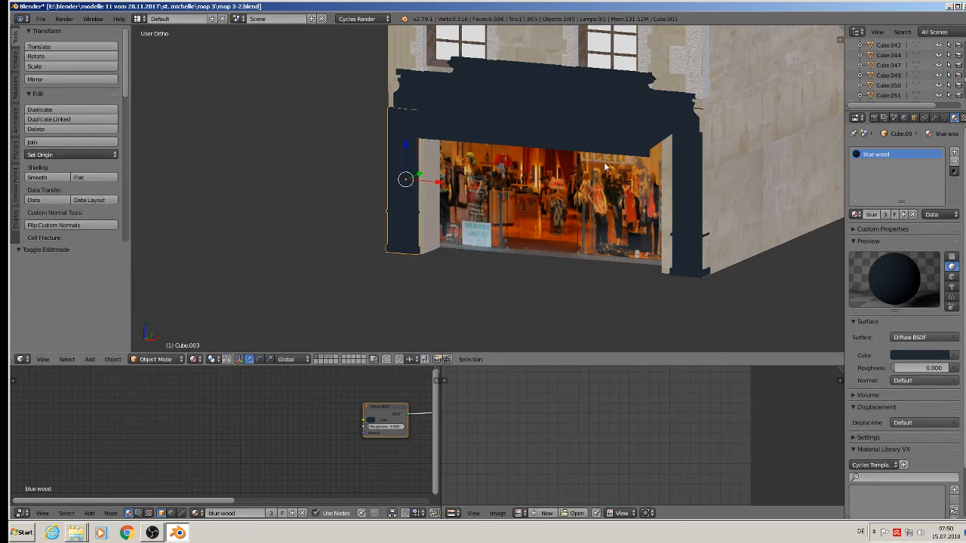
# Box-select the left-edge vertices of the shop-picture facade Cube.025.
pyautogui.moveTo(604, 161); pyautogui.dragTo(575, 177, button='middle')
pyautogui.press('a')
pyautogui.scroll(-3, 635, 172)
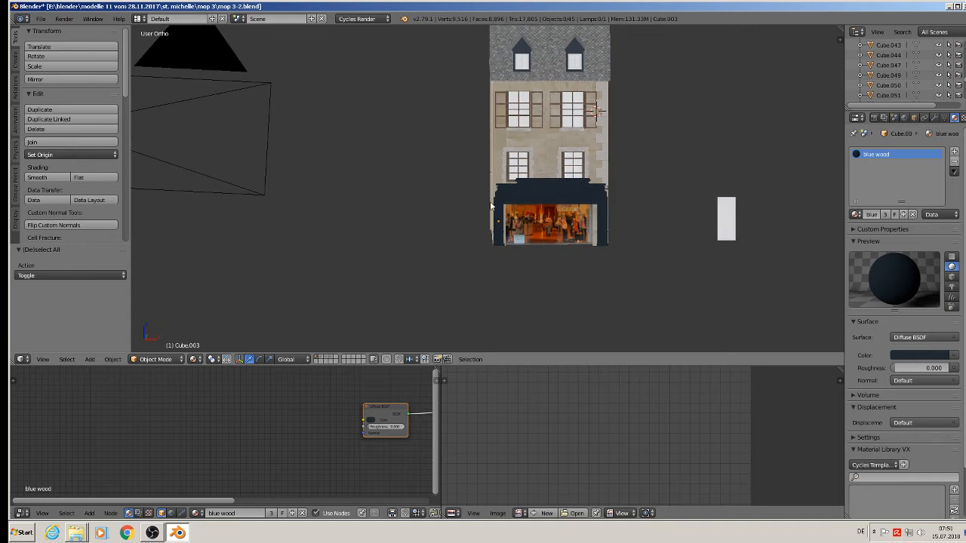
pyautogui.scroll(1, 498, 185)
pyautogui.moveTo(495, 173); pyautogui.dragTo(468, 145, button='middle')
pyautogui.press('Tab')
pyautogui.press('Tab')
pyautogui.rightClick(489, 145)
pyautogui.press('Tab')
pyautogui.scroll(-4, 469, 144)
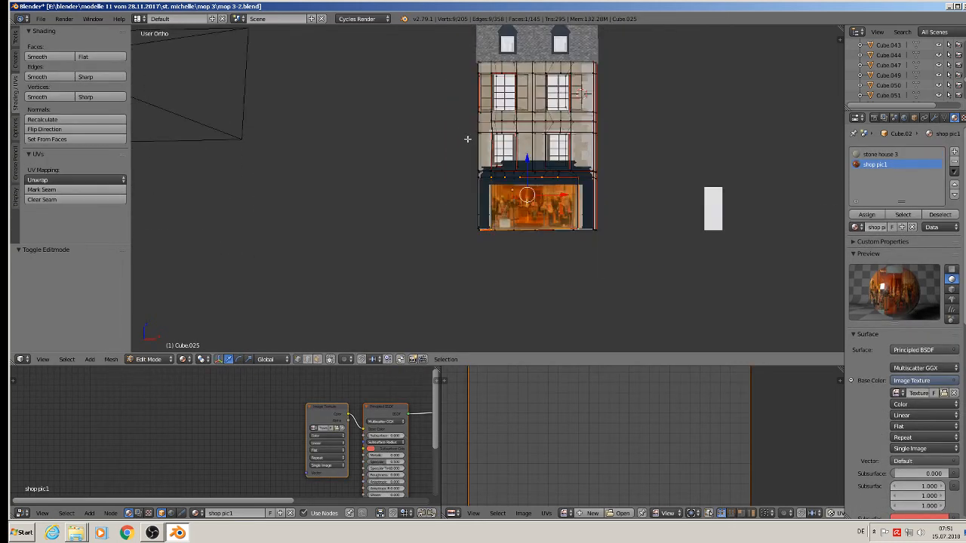
pyautogui.press('b')
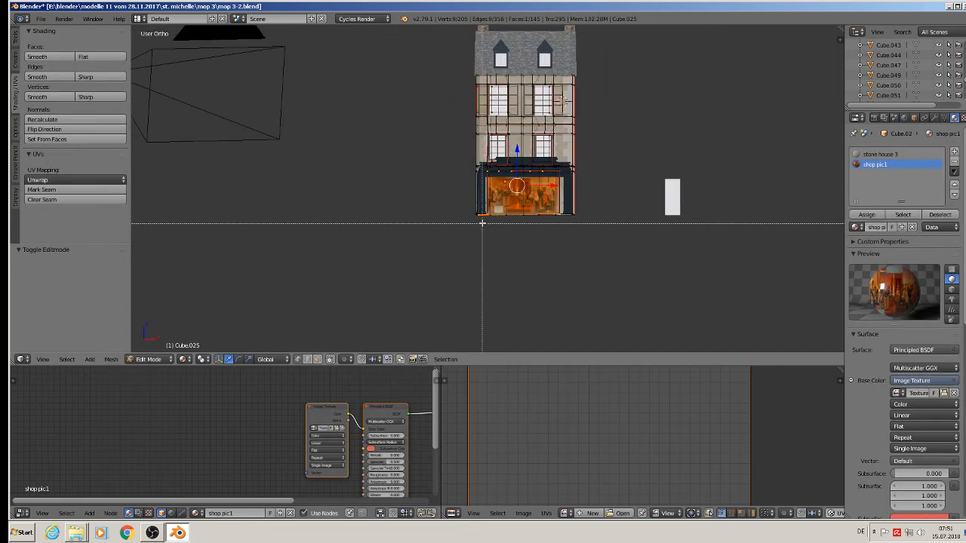
pyautogui.moveTo(479, 219); pyautogui.dragTo(456, 61)
# In front view, move those vertices about 0.036 units left along X.
pyautogui.scroll(3, 476, 89)
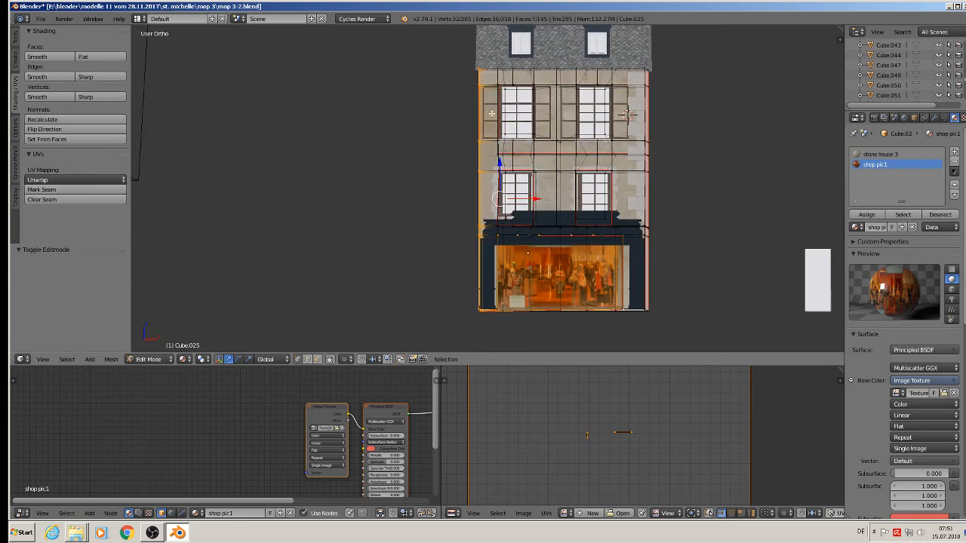
pyautogui.press('KP_1')
pyautogui.scroll(2, 499, 111)
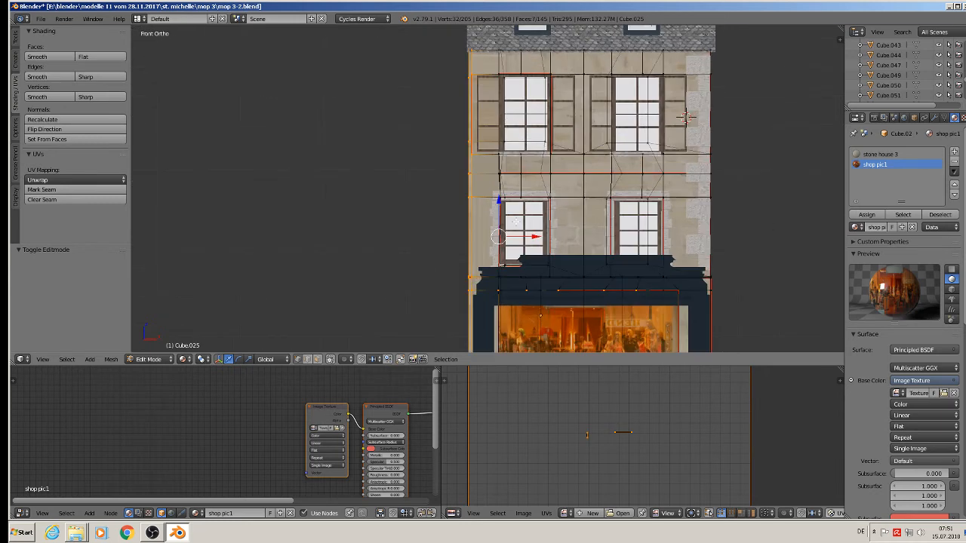
pyautogui.moveTo(535, 238); pyautogui.dragTo(521, 234)
pyautogui.scroll(-3, 512, 186)
pyautogui.press('Tab')
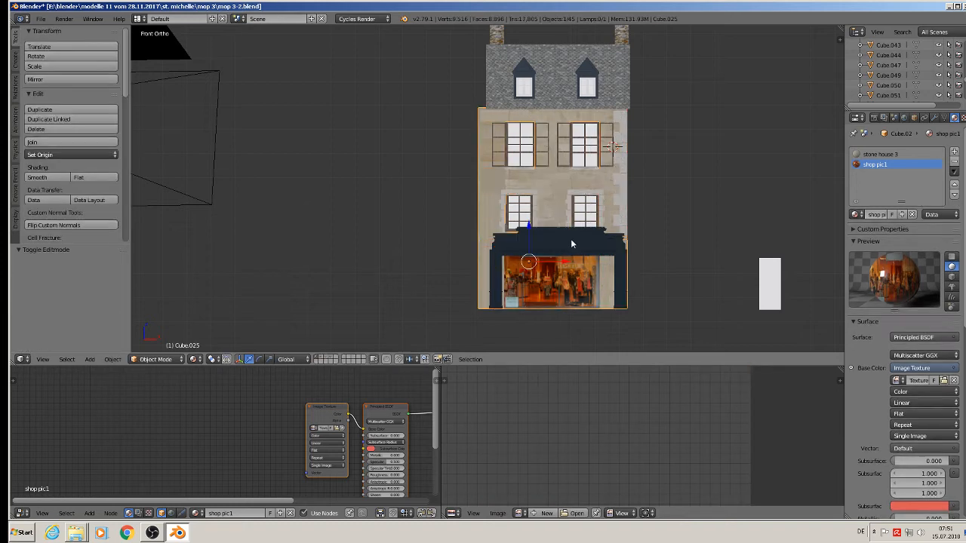
# Shift the right pillar, then the left pillar, along X to align them around the shop window.
pyautogui.scroll(2, 570, 239)
pyautogui.rightClick(539, 244)
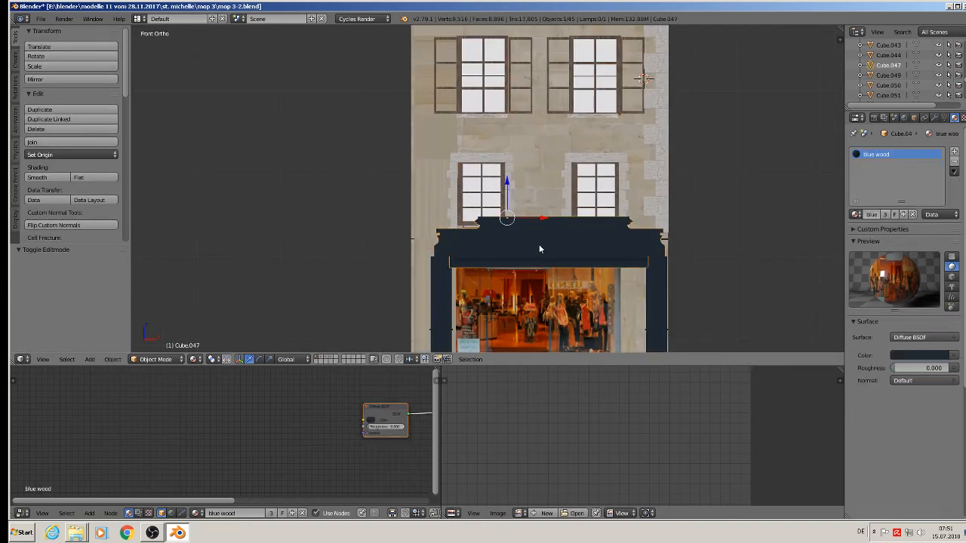
pyautogui.rightClick(441, 284)
pyautogui.rightClick(651, 293)
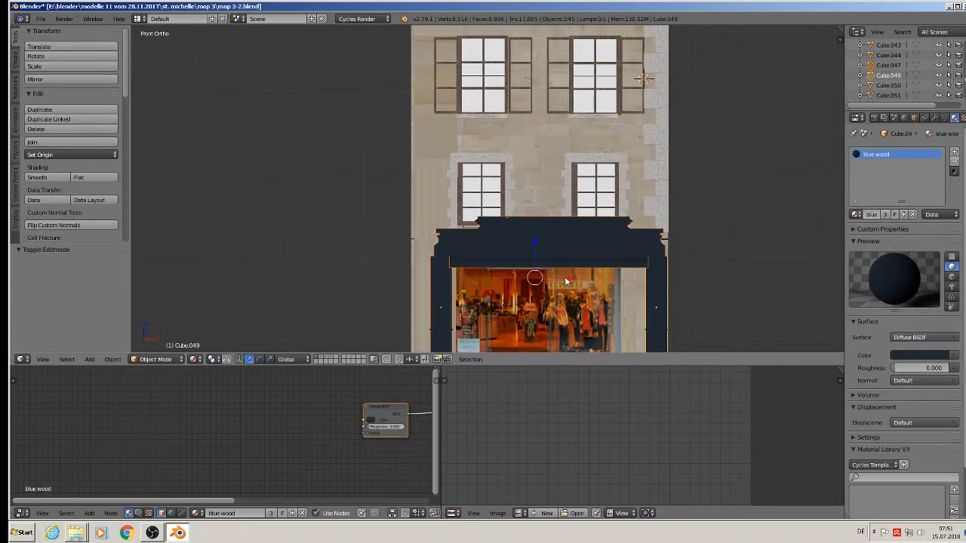
pyautogui.press('g')
pyautogui.press('x')
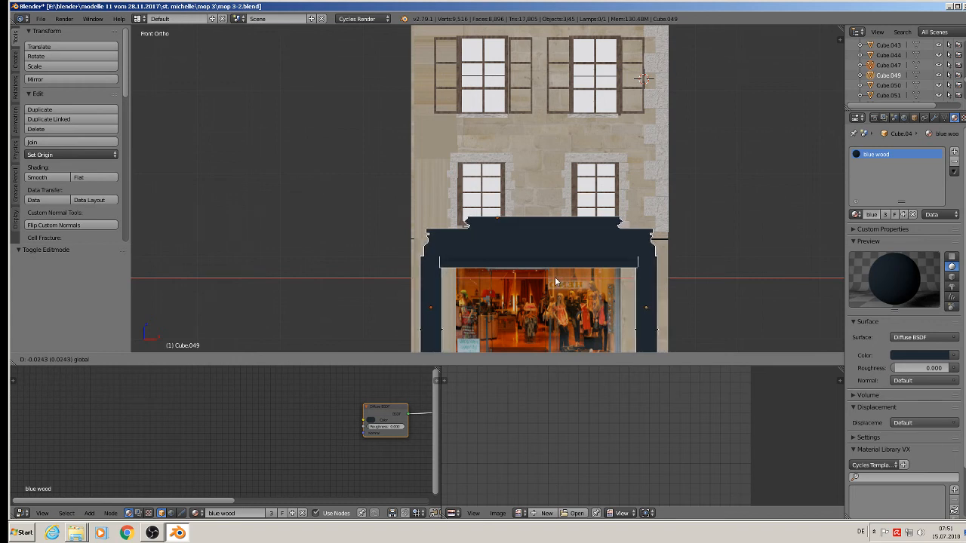
pyautogui.click(555, 277)
pyautogui.keyDown('shift'); pyautogui.scroll(-5, 555, 279); pyautogui.keyUp('shift')
pyautogui.rightClick(432, 253)
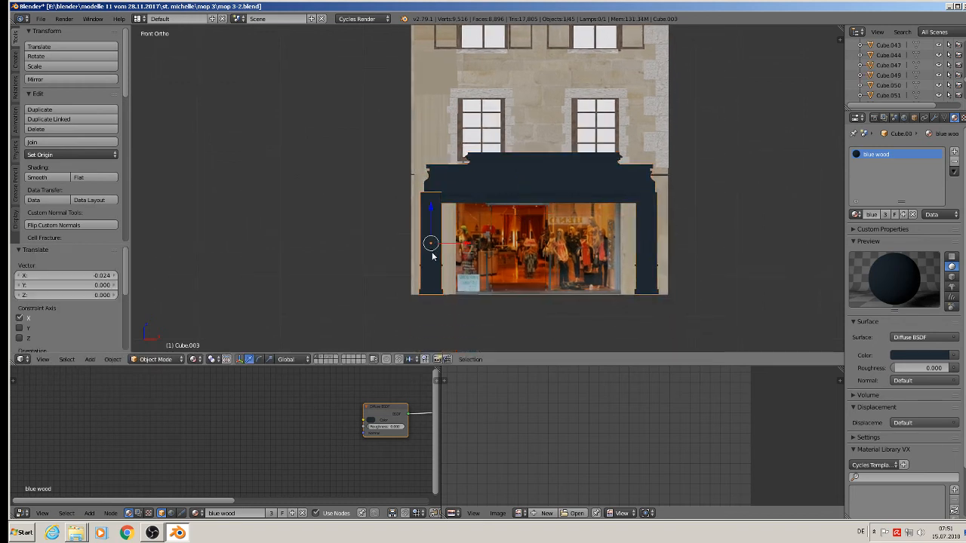
pyautogui.press('g')
pyautogui.press('x')
pyautogui.click(470, 249)
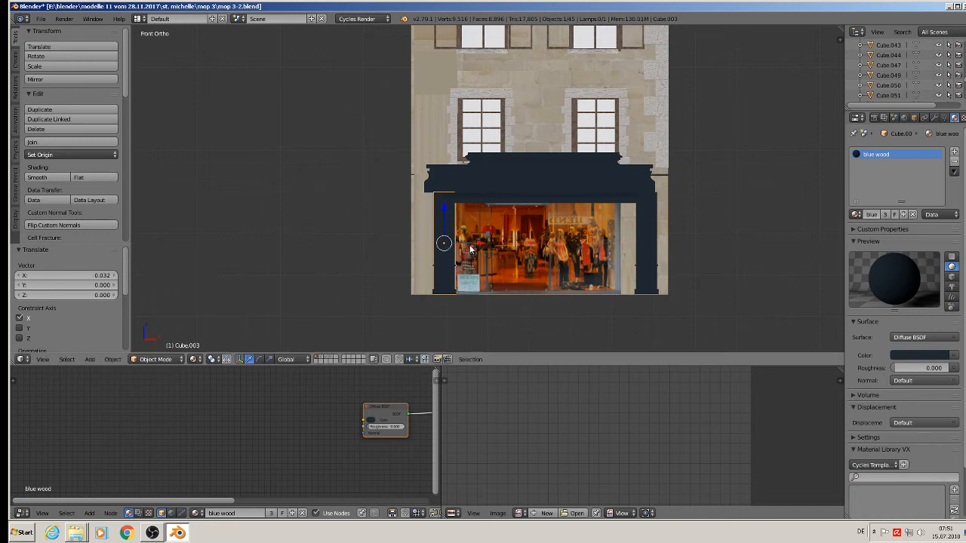
# Move the right pillar slightly left and nudge the left pillar along X.
pyautogui.rightClick(640, 265)
pyautogui.press('g')
pyautogui.press('x')
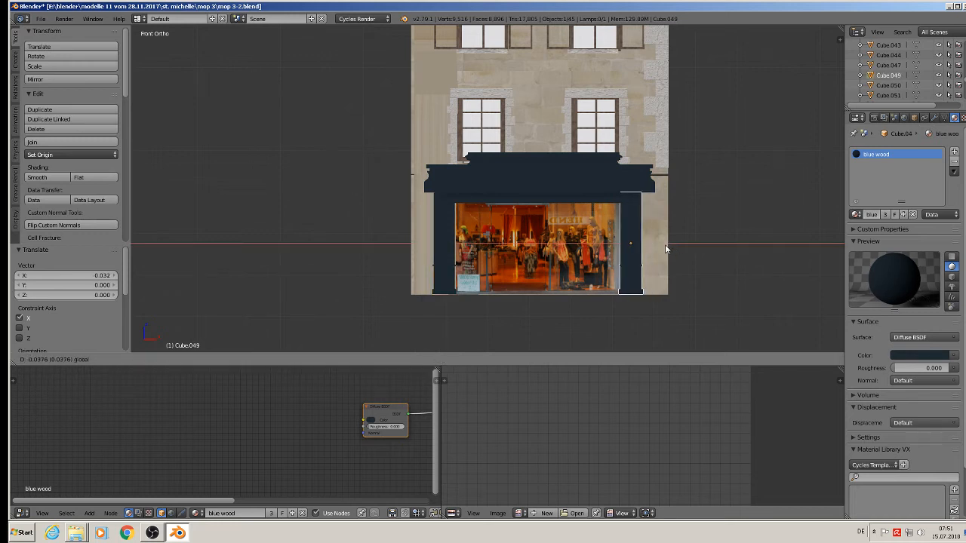
pyautogui.click(665, 245)
pyautogui.moveTo(665, 244); pyautogui.dragTo(615, 270, button='middle')
pyautogui.rightClick(451, 239)
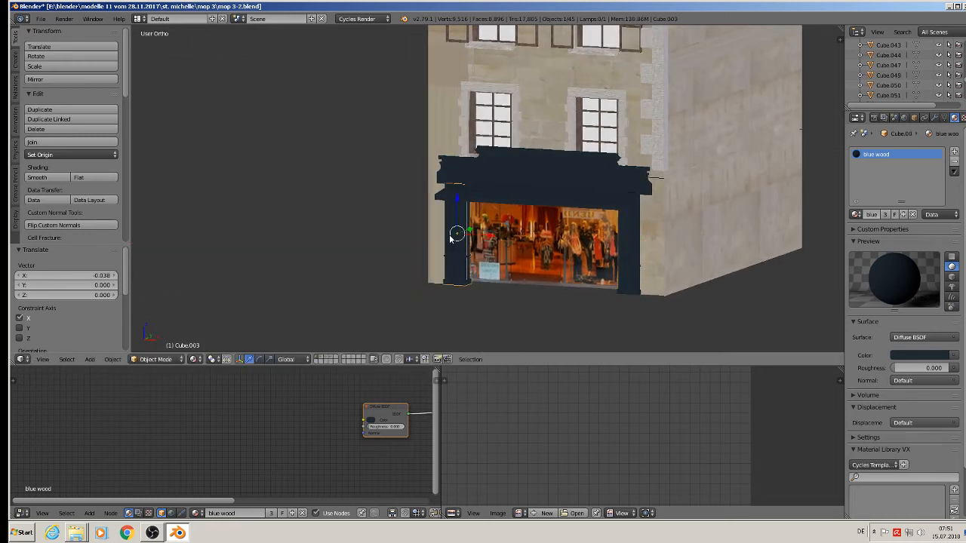
pyautogui.moveTo(484, 238); pyautogui.dragTo(484, 238)
pyautogui.moveTo(483, 237); pyautogui.dragTo(632, 241, button='middle')
# Refine the right pillar's position with two more small X-axis moves.
pyautogui.rightClick(632, 241)
pyautogui.press('g')
pyautogui.press('x')
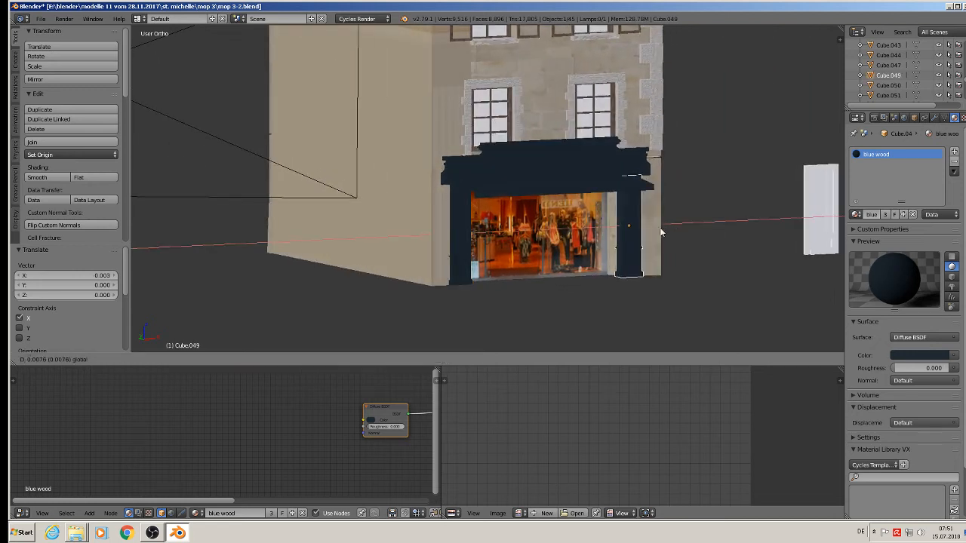
pyautogui.click(658, 230)
pyautogui.moveTo(658, 230); pyautogui.dragTo(716, 245, button='middle')
pyautogui.scroll(7, 638, 228)
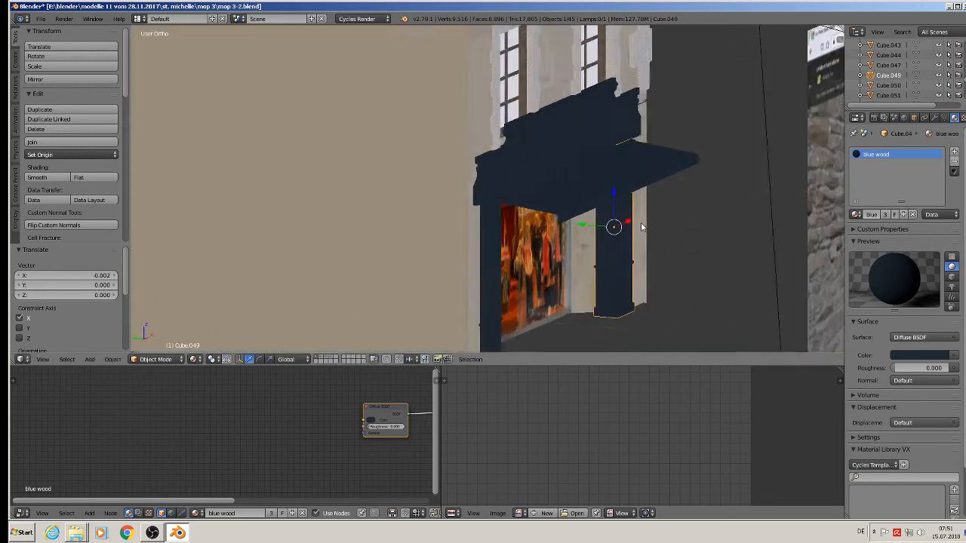
pyautogui.scroll(-4, 633, 233)
pyautogui.press('g')
pyautogui.press('x')
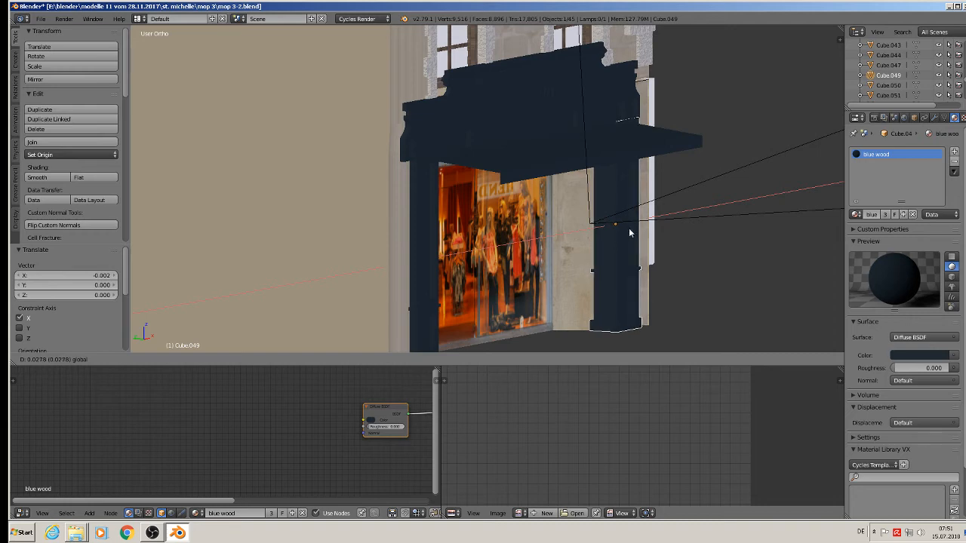
pyautogui.click(627, 233)
pyautogui.moveTo(627, 233); pyautogui.dragTo(655, 226, button='middle')
# Slide the shop-picture facade's shop-front edge slightly left.
pyautogui.rightClick(650, 184)
pyautogui.press('Tab')
pyautogui.click(309, 360)
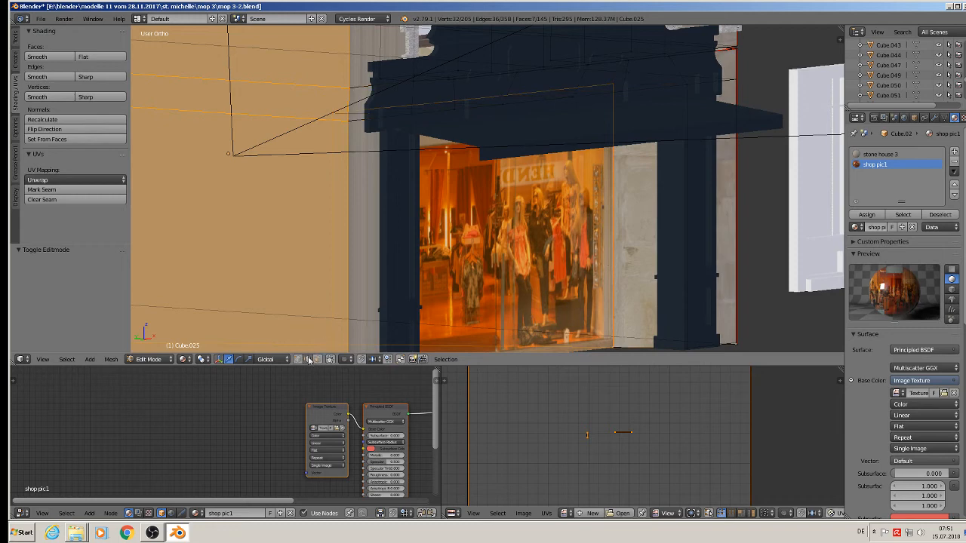
pyautogui.rightClick(691, 187)
pyautogui.moveTo(691, 189); pyautogui.dragTo(608, 193, button='middle')
pyautogui.moveTo(718, 217); pyautogui.dragTo(688, 217)
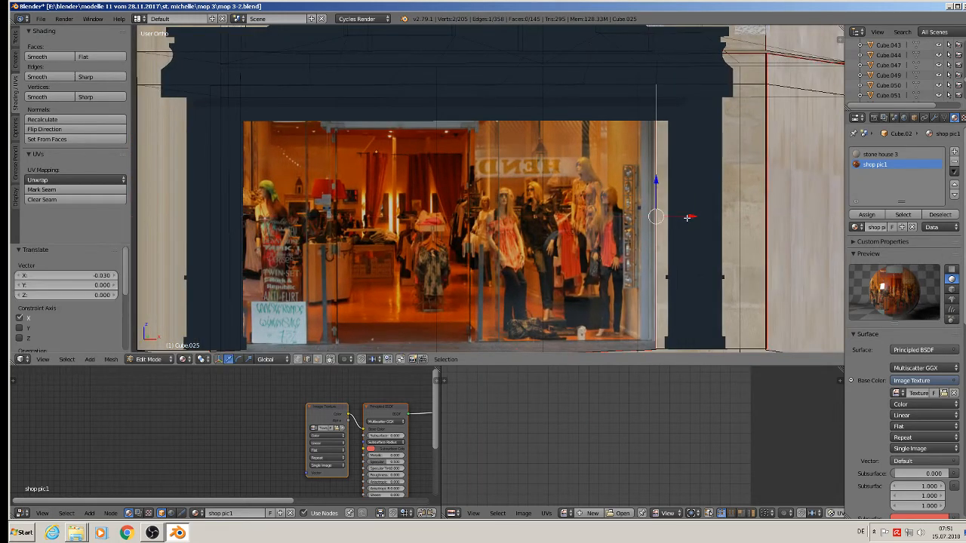
pyautogui.scroll(-2, 649, 241)
pyautogui.press('Tab')
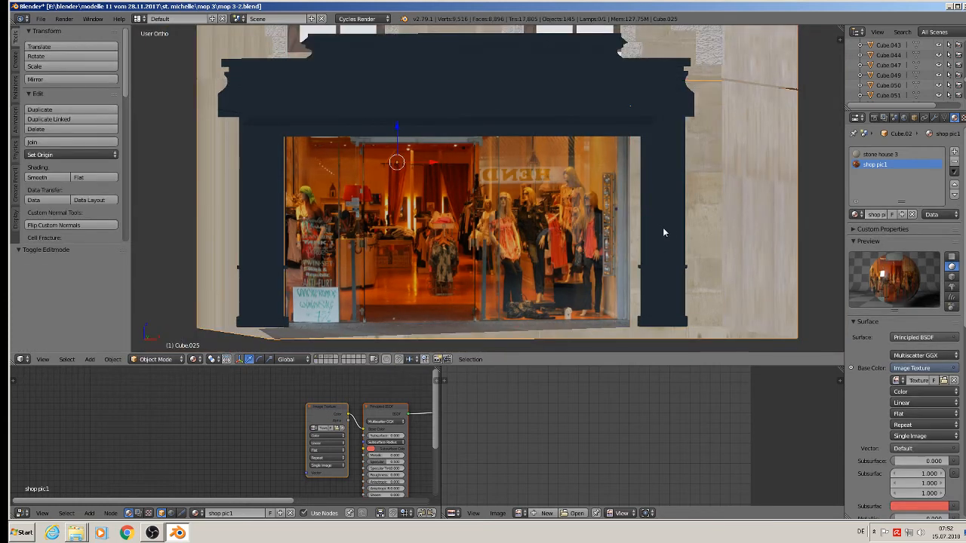
# Nudge the dark right shop-front column slightly along X.
pyautogui.rightClick(664, 225)
pyautogui.press('g')
pyautogui.moveTo(678, 221); pyautogui.dragTo(681, 222)
pyautogui.moveTo(682, 223); pyautogui.dragTo(706, 230, button='middle')
pyautogui.scroll(-1, 685, 225)
pyautogui.moveTo(676, 222)
pyautogui.mouseDown()
pyautogui.moveTo(661, 223)
pyautogui.moveTo(687, 223)
pyautogui.moveTo(677, 224)
pyautogui.mouseUp()
pyautogui.scroll(-2, 676, 223)
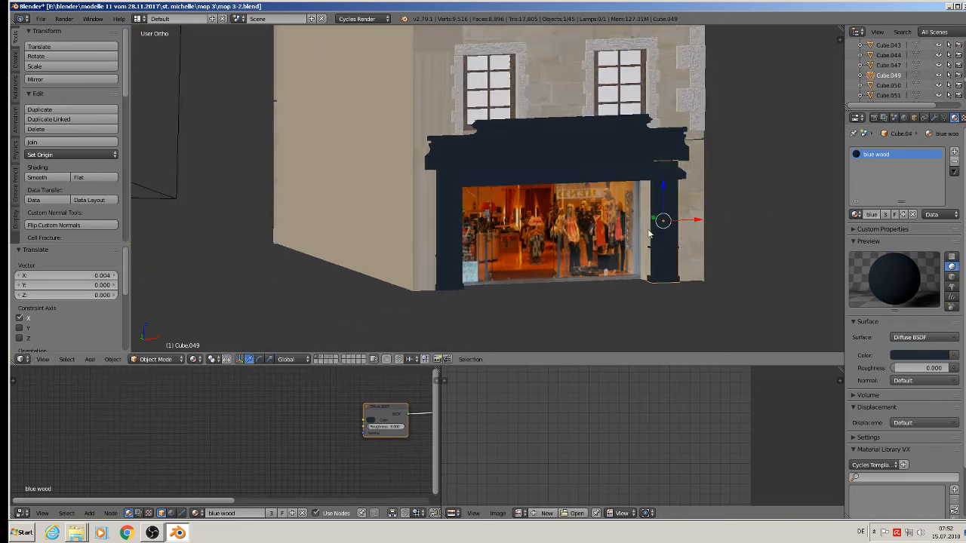
pyautogui.moveTo(649, 231); pyautogui.dragTo(585, 230, button='middle')
# Join the right column, left column and top cornice into one object.
pyautogui.keyDown('shift'); pyautogui.rightClick(419, 215); pyautogui.keyUp('shift')
pyautogui.keyDown('shift'); pyautogui.rightClick(497, 153); pyautogui.keyUp('shift')
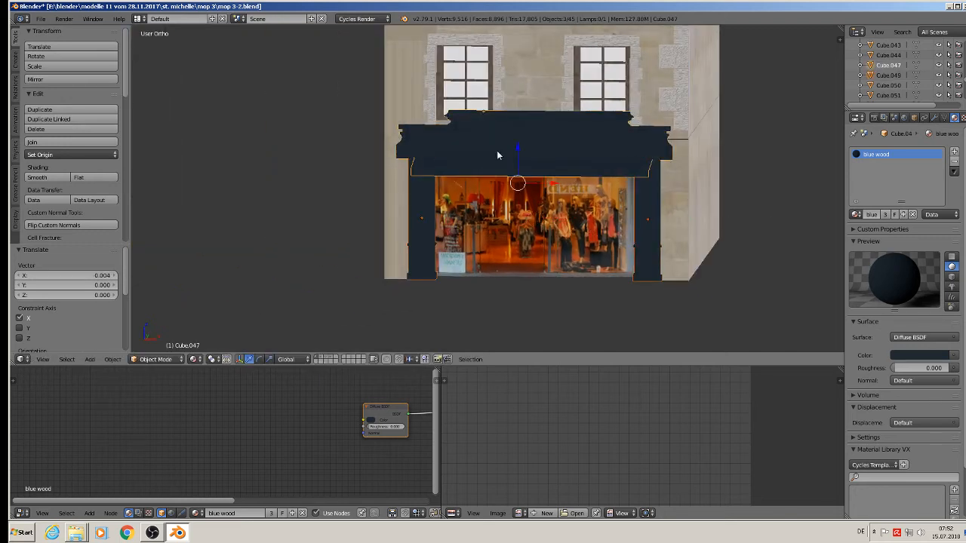
pyautogui.click(75, 142)
pyautogui.scroll(-3, 412, 177)
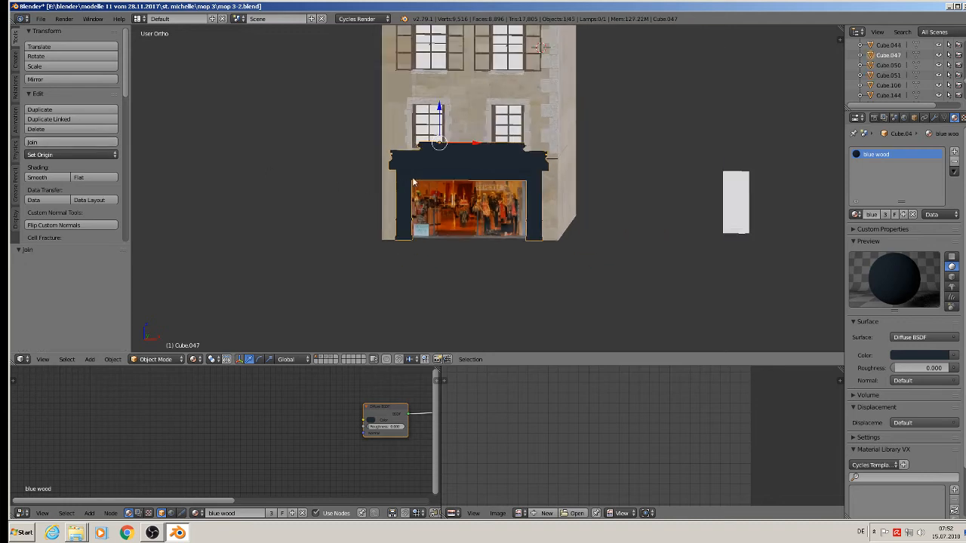
# Shift the shingle roof Cube.044's faces slightly along X to sit over the facade.
pyautogui.keyDown('shift'); pyautogui.moveTo(412, 177); pyautogui.dragTo(400, 238, button='middle'); pyautogui.keyUp('shift')
pyautogui.press('a')
pyautogui.scroll(-2, 417, 200)
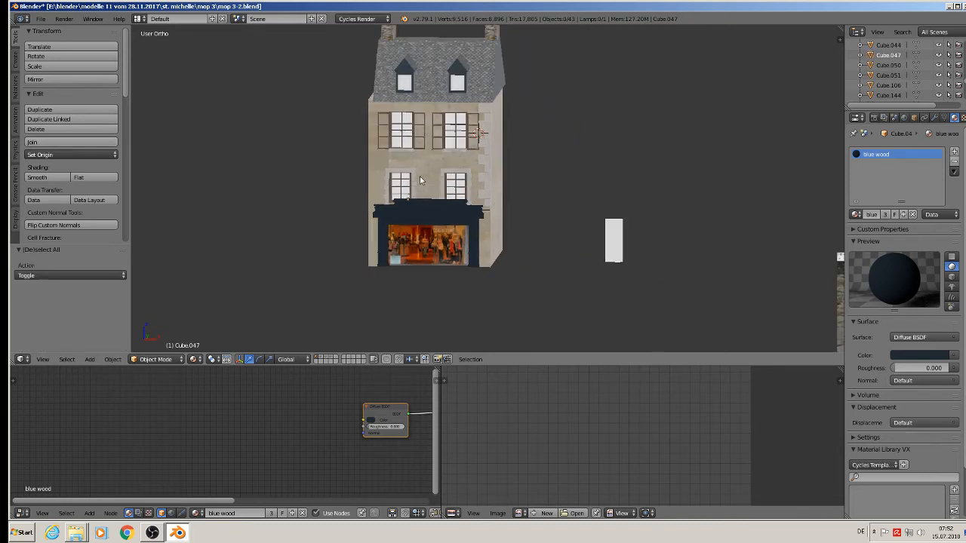
pyautogui.rightClick(401, 84)
pyautogui.press('Tab')
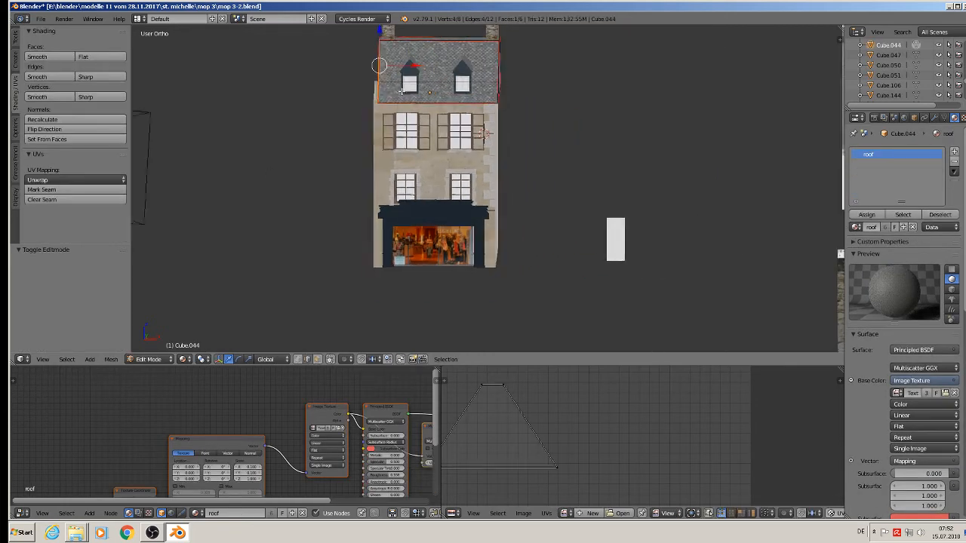
pyautogui.moveTo(384, 91); pyautogui.dragTo(402, 65, button='middle')
pyautogui.moveTo(405, 67); pyautogui.dragTo(396, 66)
pyautogui.moveTo(395, 85); pyautogui.dragTo(365, 66, button='middle')
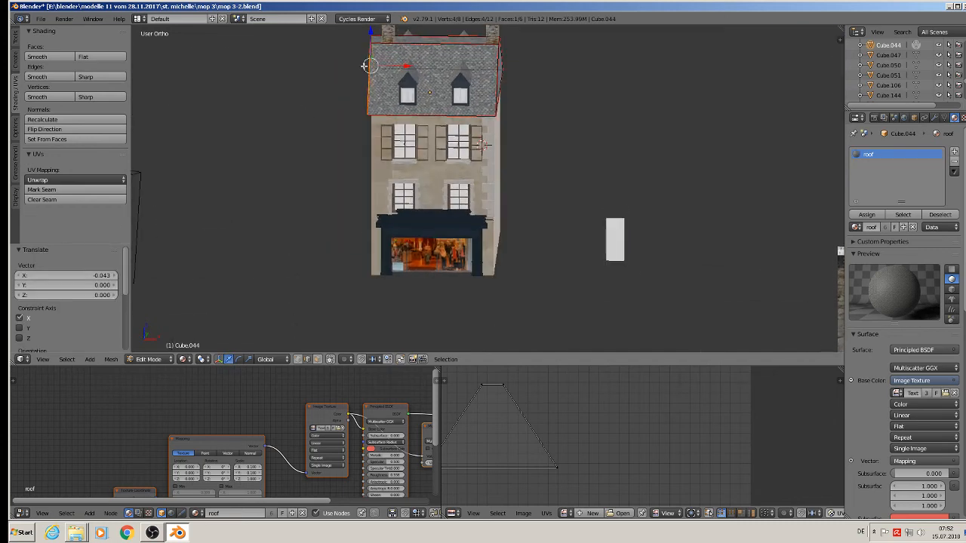
pyautogui.moveTo(388, 63); pyautogui.dragTo(419, 76)
pyautogui.press('KP_1')
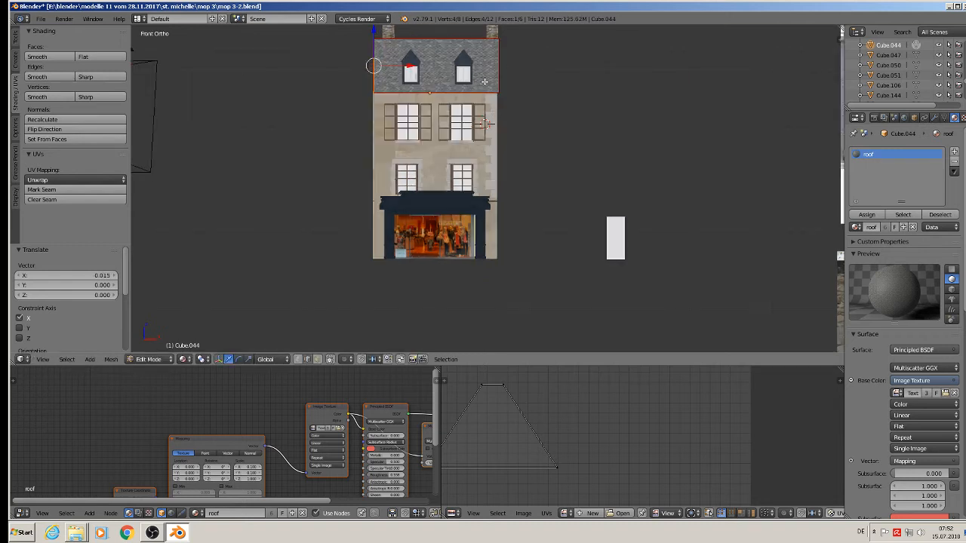
pyautogui.press('Tab')
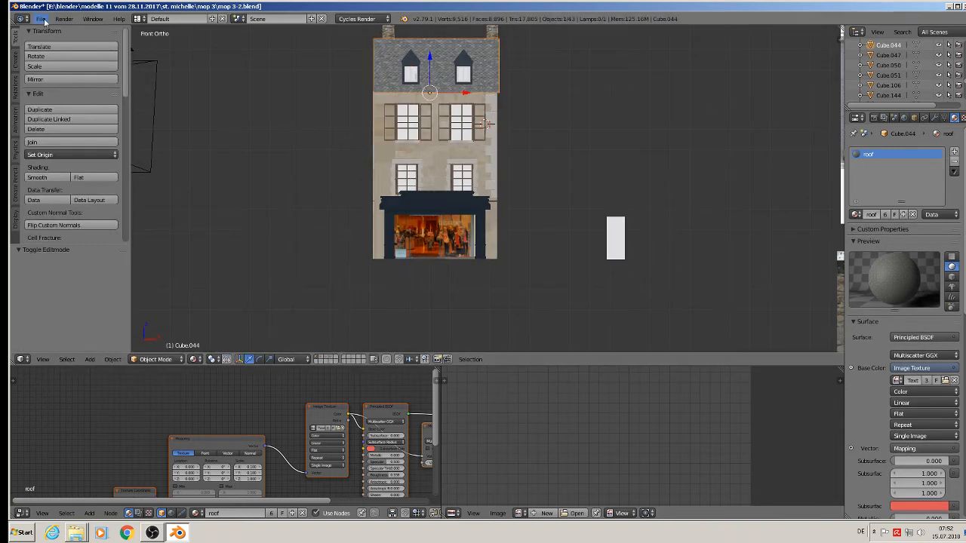
# Save the scene as mop 3-3.blend.
pyautogui.click(42, 18)
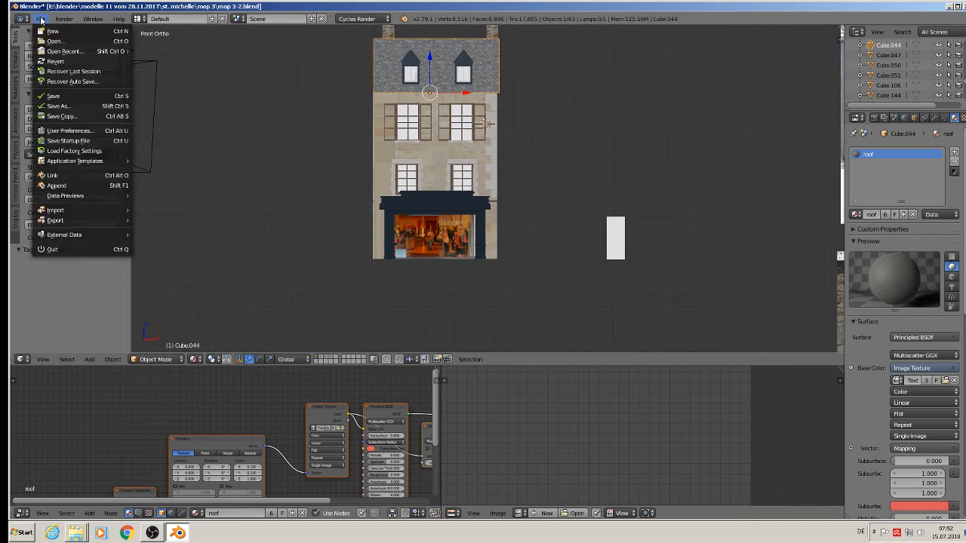
pyautogui.click(65, 106)
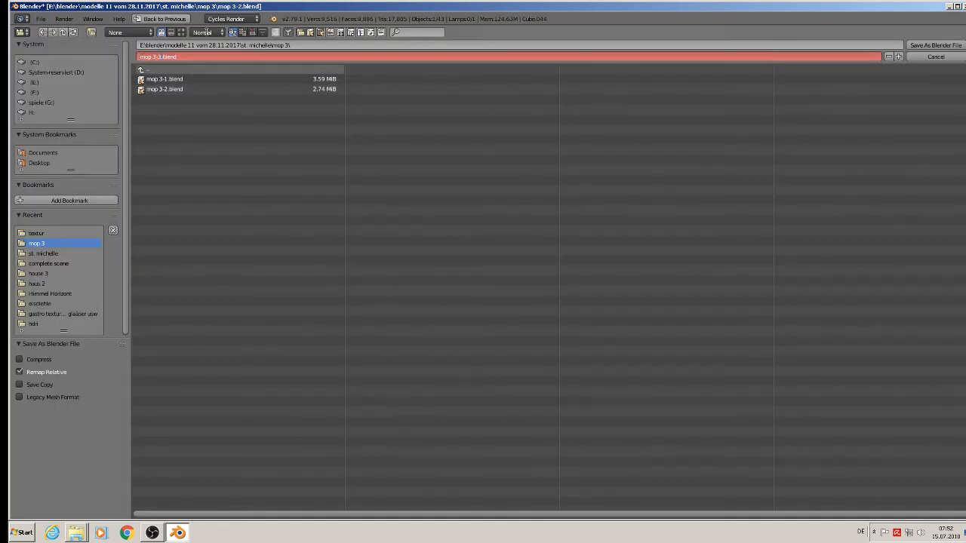
pyautogui.click(955, 46)
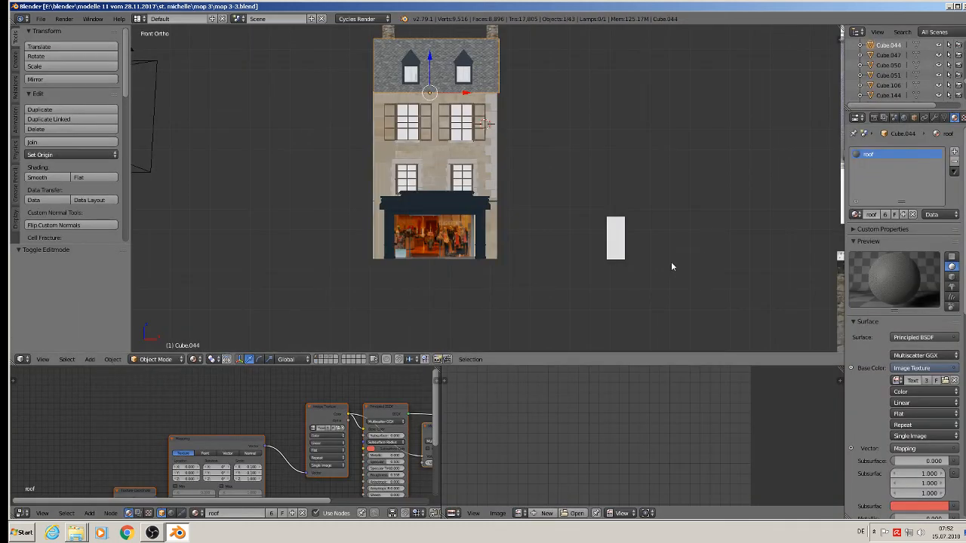
pyautogui.scroll(-3, 626, 237)
pyautogui.keyDown('shift'); pyautogui.moveTo(673, 241); pyautogui.dragTo(562, 236, button='middle'); pyautogui.keyUp('shift')
pyautogui.scroll(3, 593, 226)
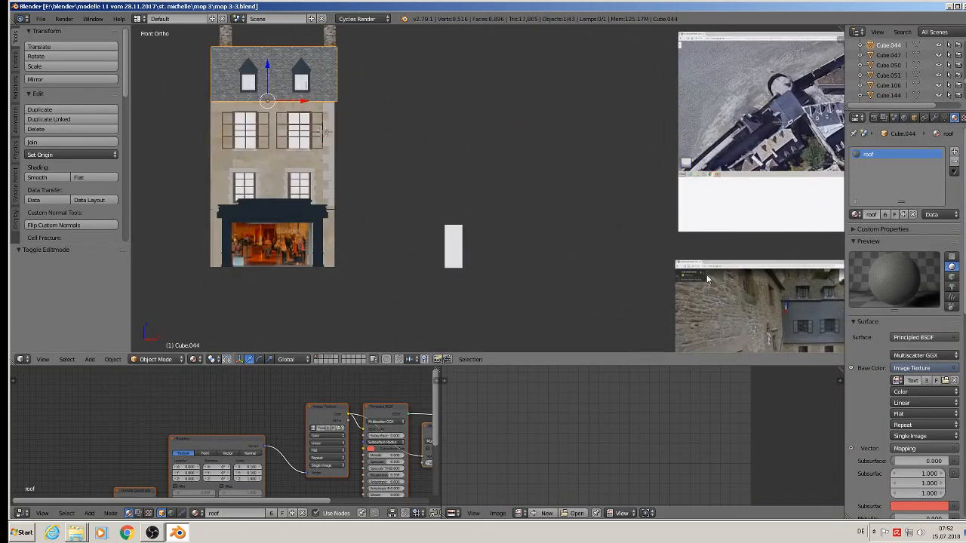
pyautogui.keyDown('shift'); pyautogui.moveTo(721, 282); pyautogui.dragTo(588, 209, button='middle'); pyautogui.keyUp('shift')
pyautogui.scroll(2, 596, 210)
pyautogui.scroll(6, 709, 265)
pyautogui.keyDown('shift'); pyautogui.moveTo(741, 261); pyautogui.dragTo(549, 192, button='middle'); pyautogui.keyUp('shift')
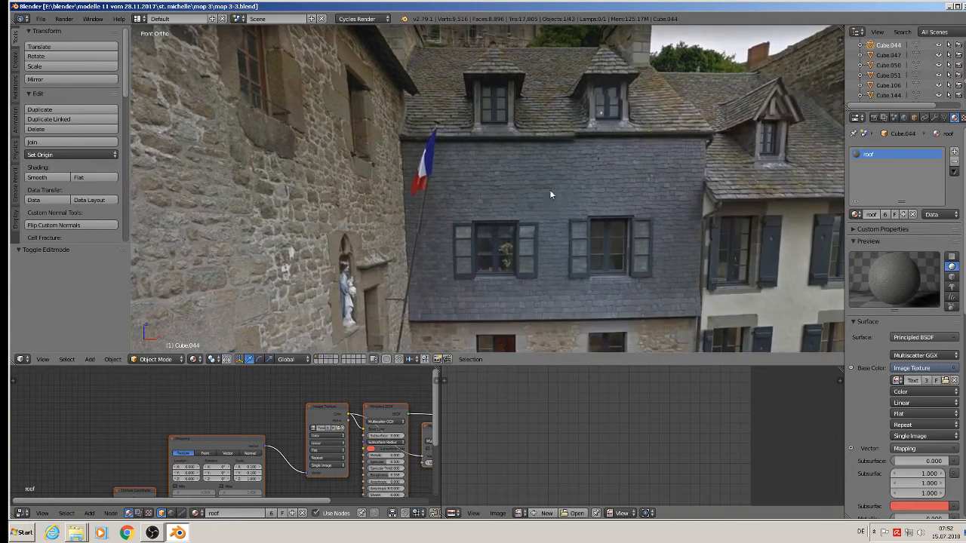
pyautogui.scroll(4, 457, 170)
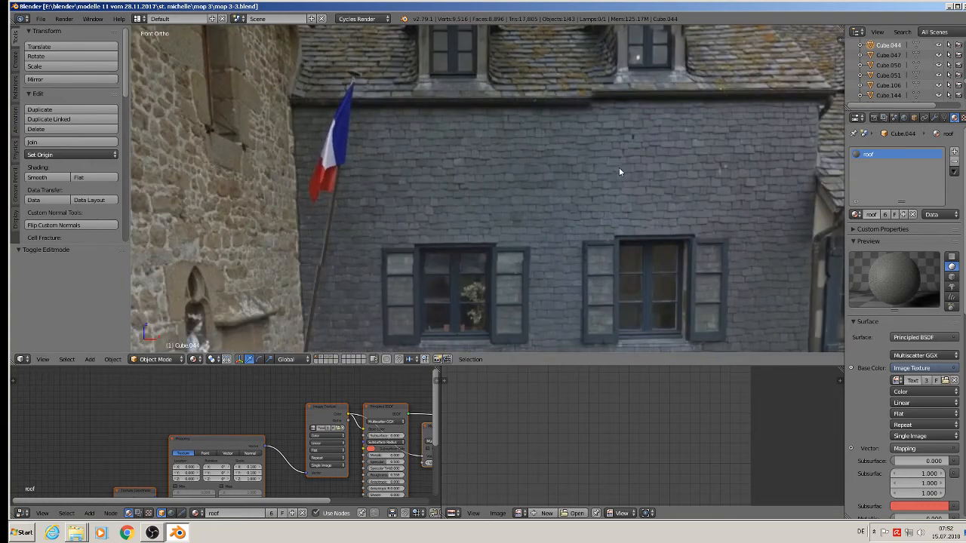
pyautogui.scroll(-6, 619, 172)
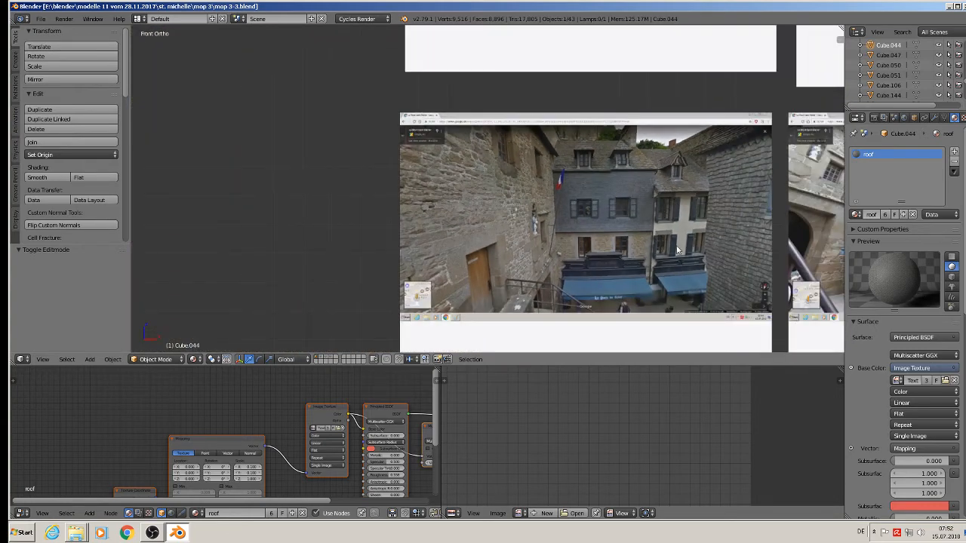
pyautogui.keyDown('shift'); pyautogui.moveTo(619, 281); pyautogui.dragTo(694, 284, button='middle'); pyautogui.keyUp('shift')
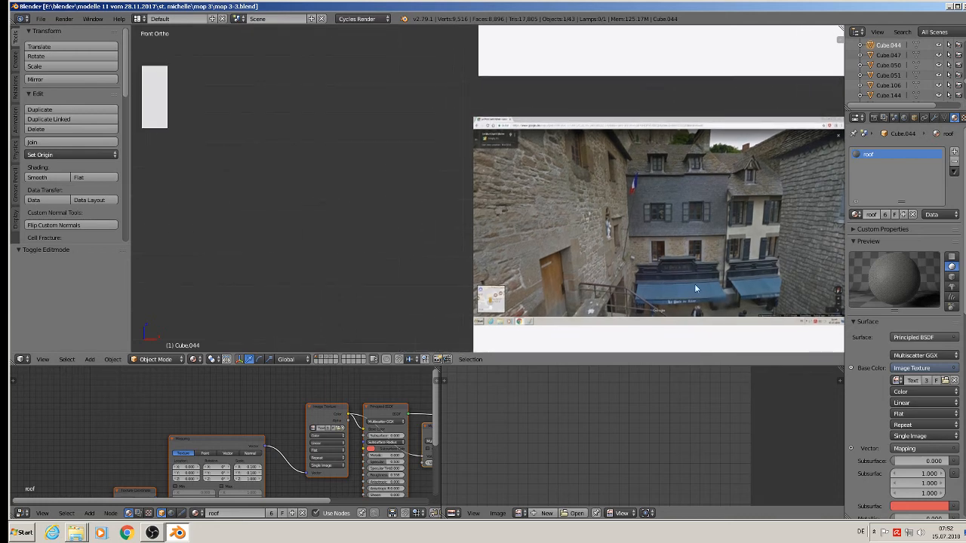
pyautogui.scroll(5, 727, 268)
pyautogui.scroll(-5, 697, 244)
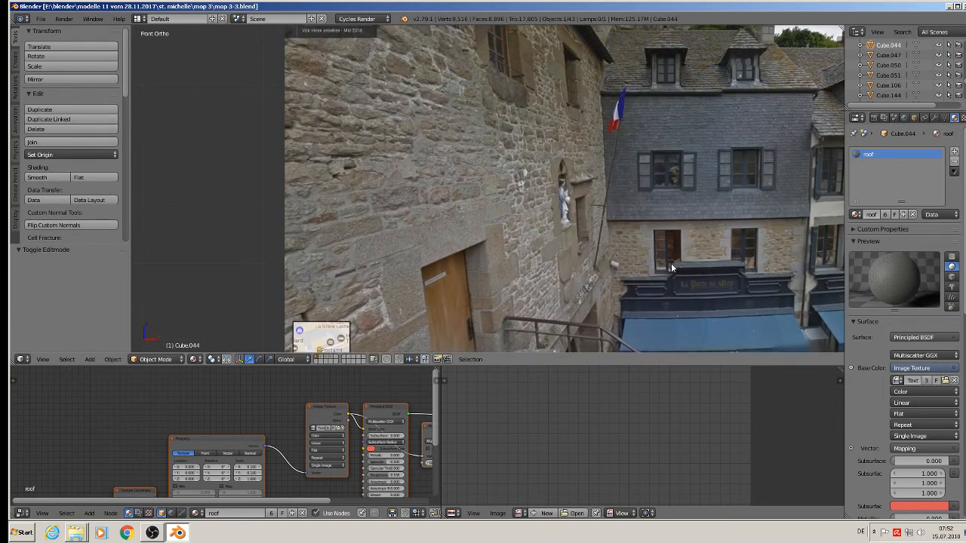
pyautogui.keyDown('shift'); pyautogui.moveTo(319, 219); pyautogui.dragTo(826, 240, button='middle'); pyautogui.keyUp('shift')
pyautogui.keyDown('shift'); pyautogui.moveTo(517, 181); pyautogui.dragTo(720, 344, button='middle'); pyautogui.keyUp('shift')
pyautogui.scroll(4, 560, 220)
# Lower the shop pic1 material's Principled BSDF roughness to 0.242.
pyautogui.keyDown('shift'); pyautogui.moveTo(477, 161); pyautogui.dragTo(533, 245, button='middle'); pyautogui.keyUp('shift')
pyautogui.rightClick(473, 141)
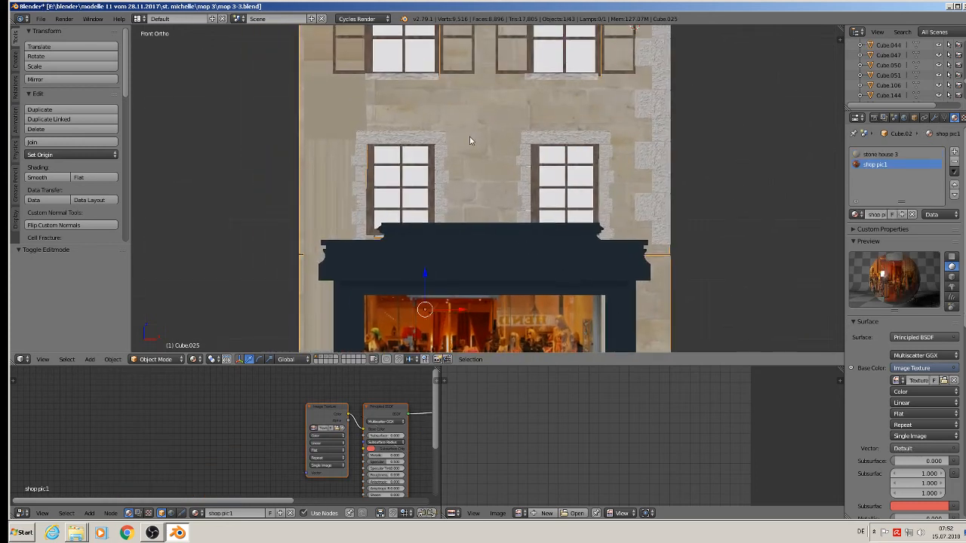
pyautogui.click(879, 155)
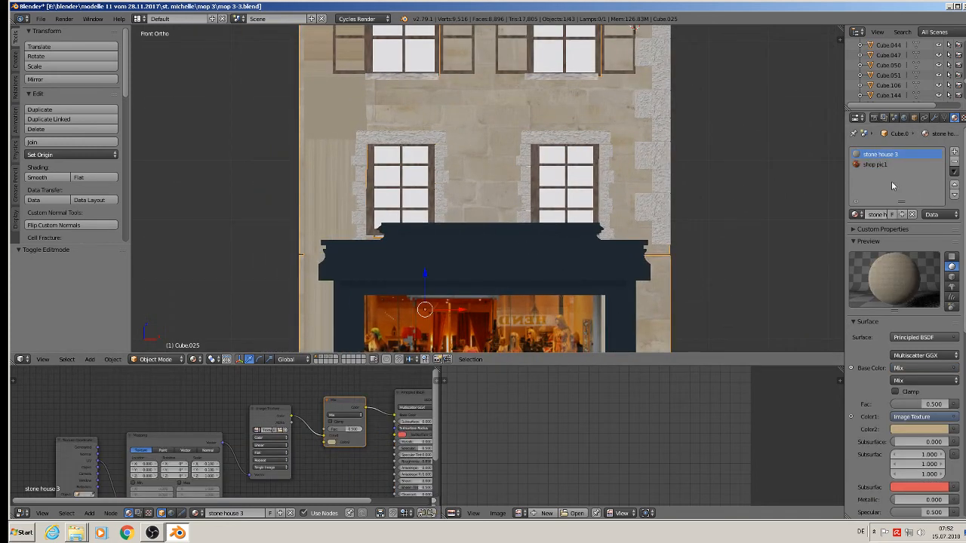
pyautogui.click(875, 164)
pyautogui.moveTo(354, 428); pyautogui.dragTo(215, 390, button='middle')
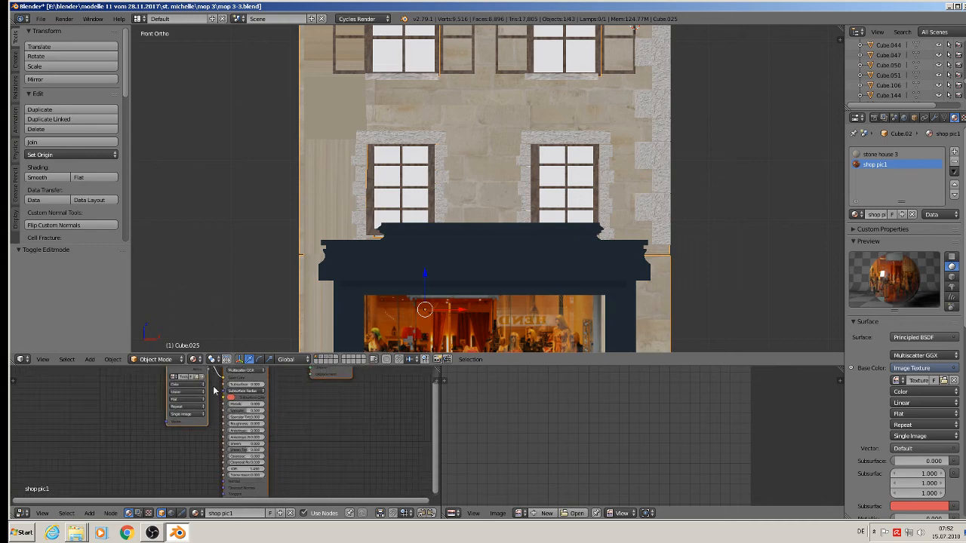
pyautogui.scroll(4, 214, 390)
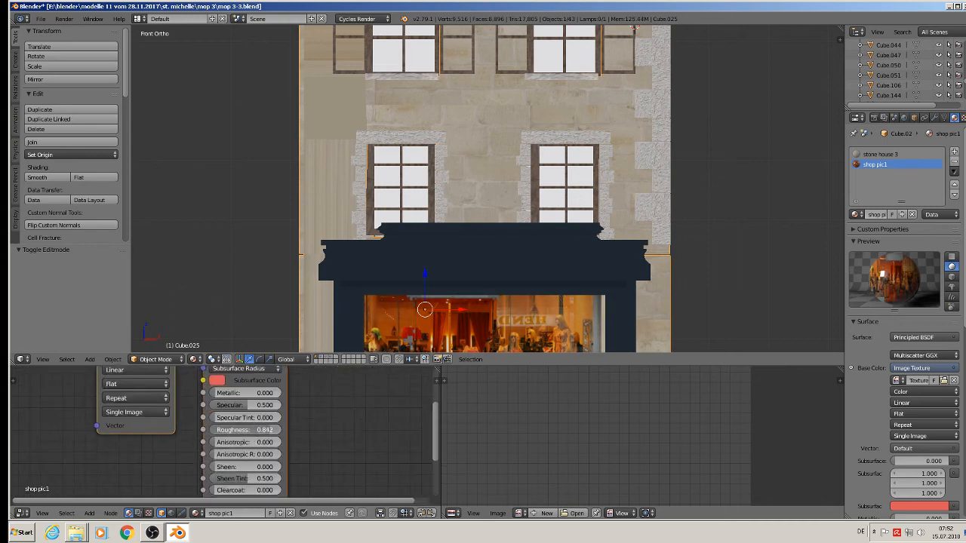
pyautogui.moveTo(271, 430); pyautogui.dragTo(272, 430)
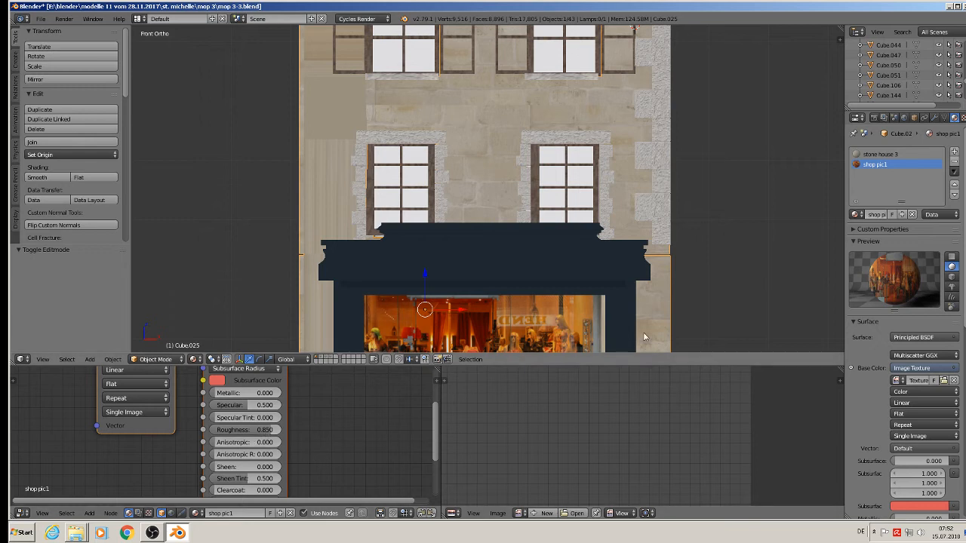
pyautogui.moveTo(271, 431); pyautogui.dragTo(227, 430)
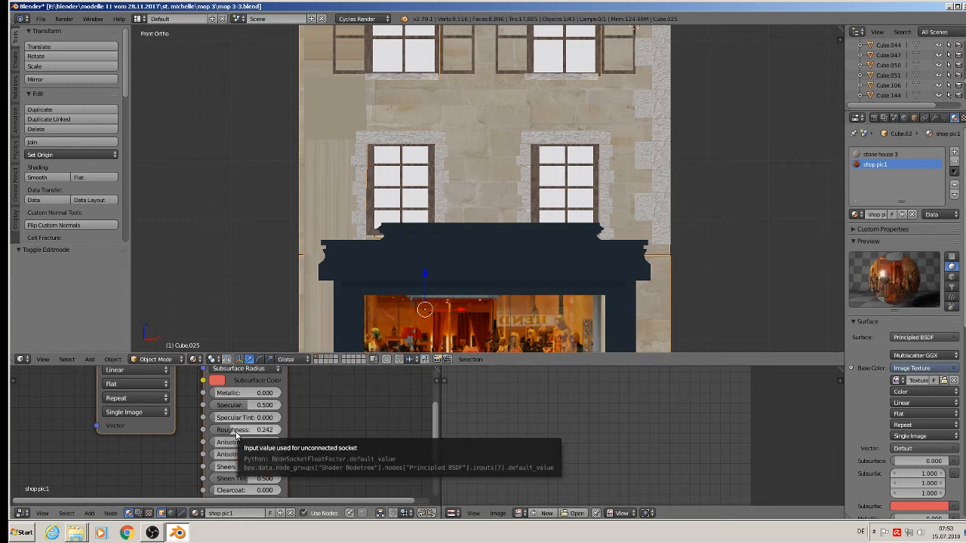
# Browse for a new image on the stone house 3 Image Texture node, showing the textur folder as thumbnails.
pyautogui.click(882, 154)
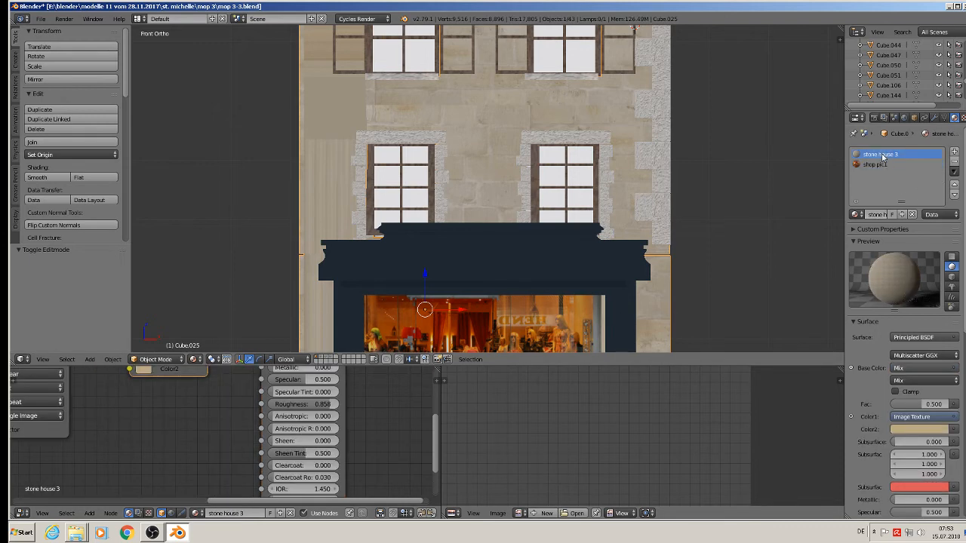
pyautogui.scroll(-2, 266, 423)
pyautogui.scroll(-4, 265, 423)
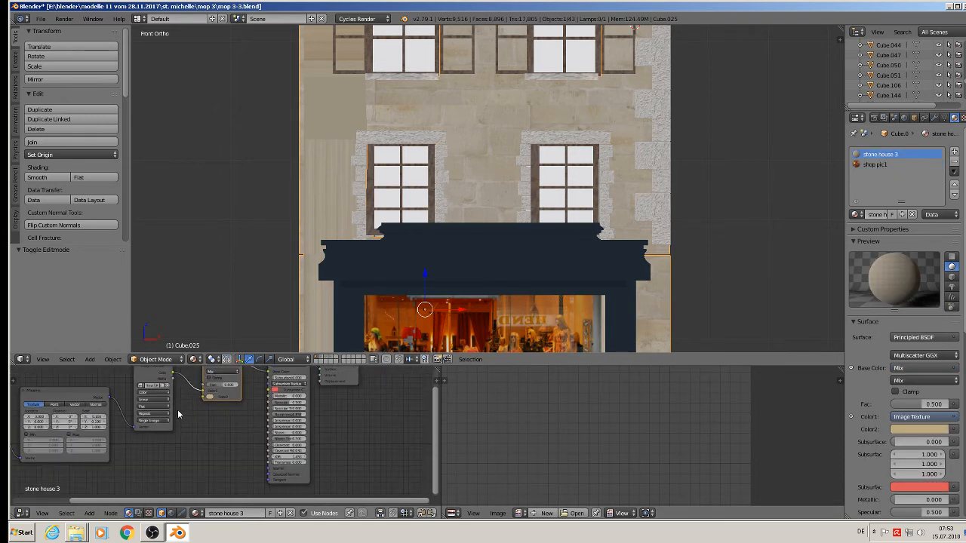
pyautogui.moveTo(177, 411); pyautogui.dragTo(238, 461, button='middle')
pyautogui.scroll(1, 240, 461)
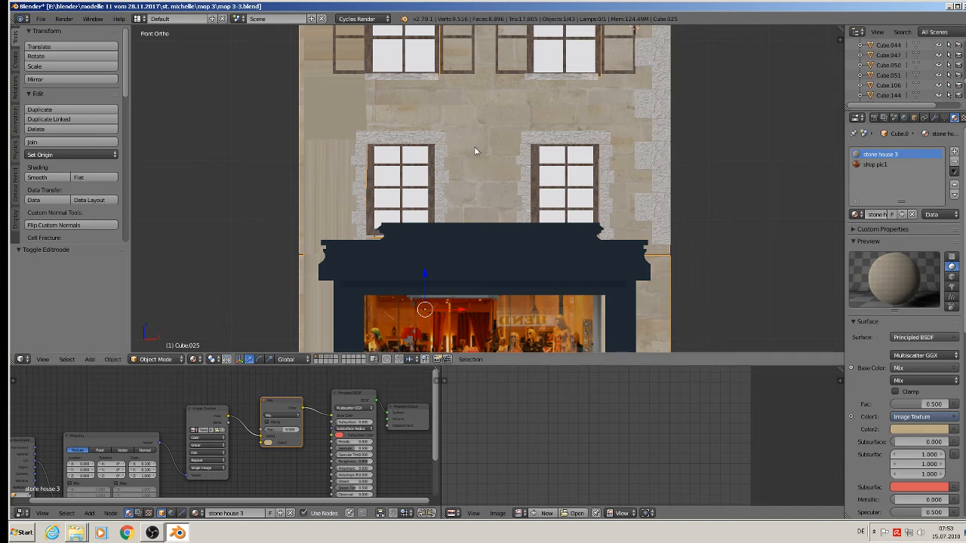
pyautogui.click(218, 431)
pyautogui.click(180, 32)
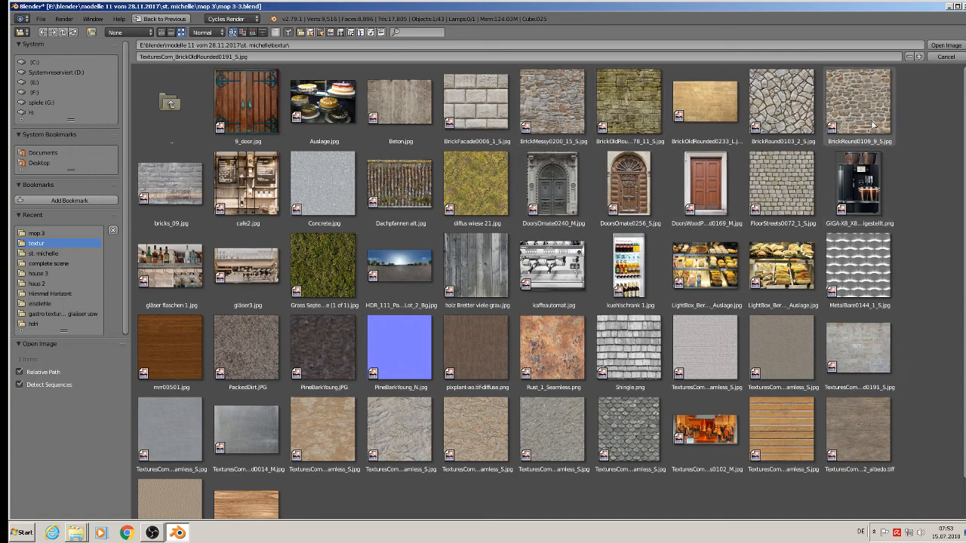
# Load BrickMessy0200_15_S.jpg onto the wall, then project the facade's UVs from view, scaled about 1.43.
pyautogui.doubleClick(552, 103)
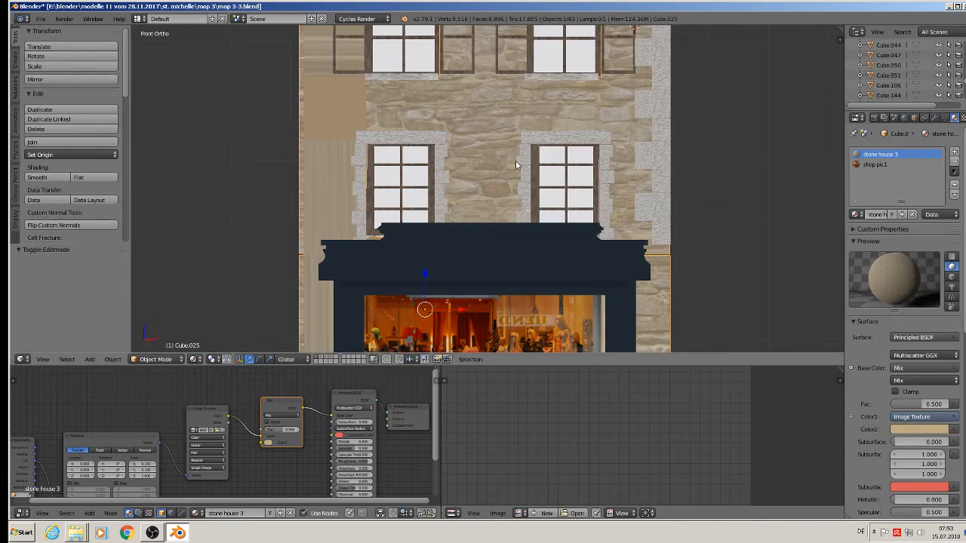
pyautogui.press('Tab')
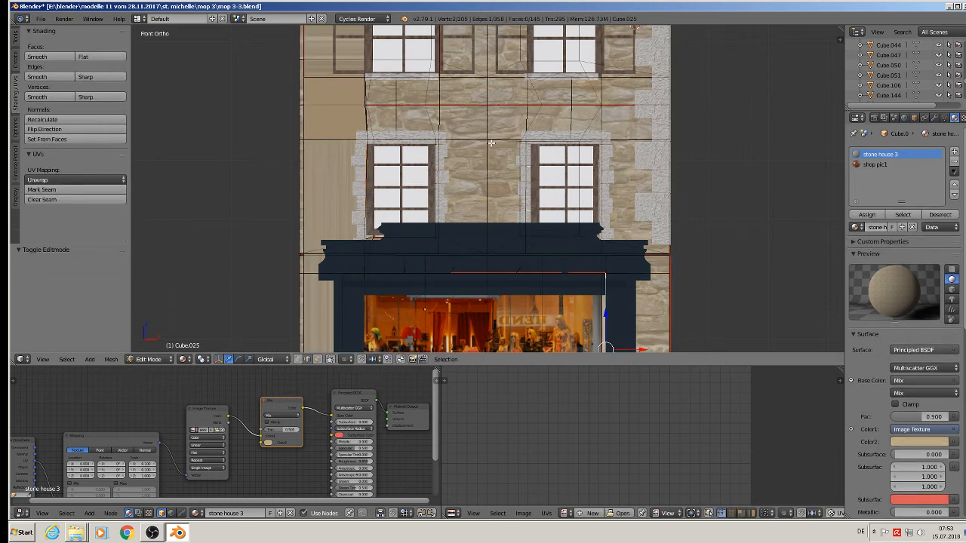
pyautogui.press('a')
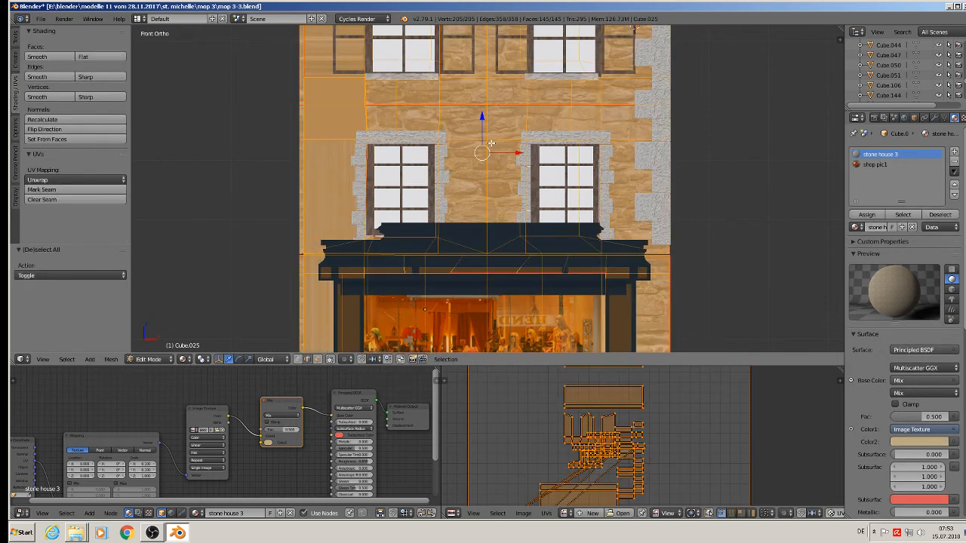
pyautogui.press('u')
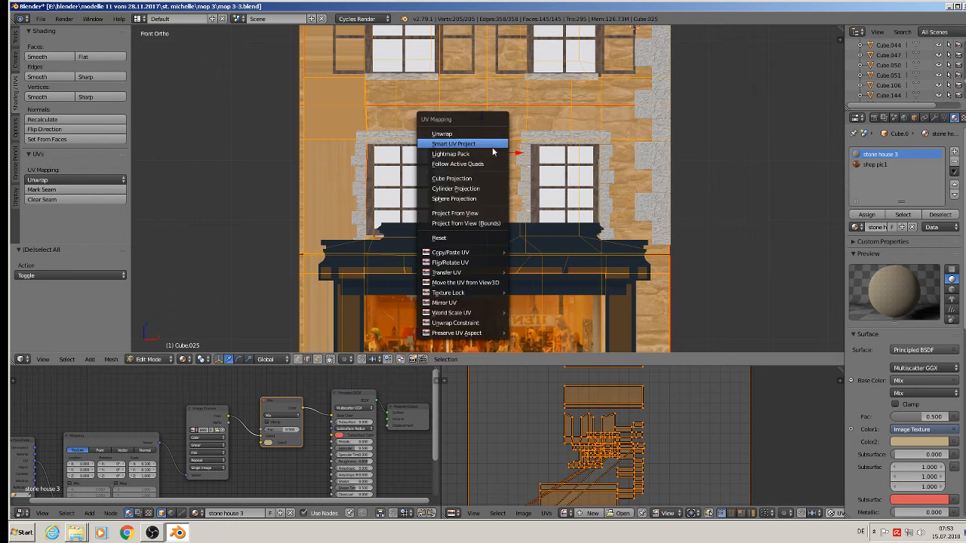
pyautogui.click(477, 211)
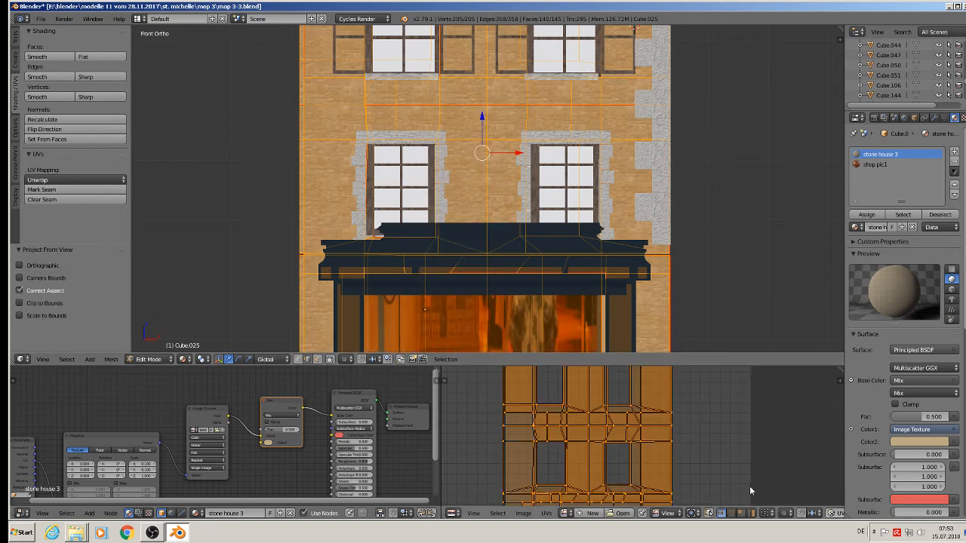
pyautogui.press('s')
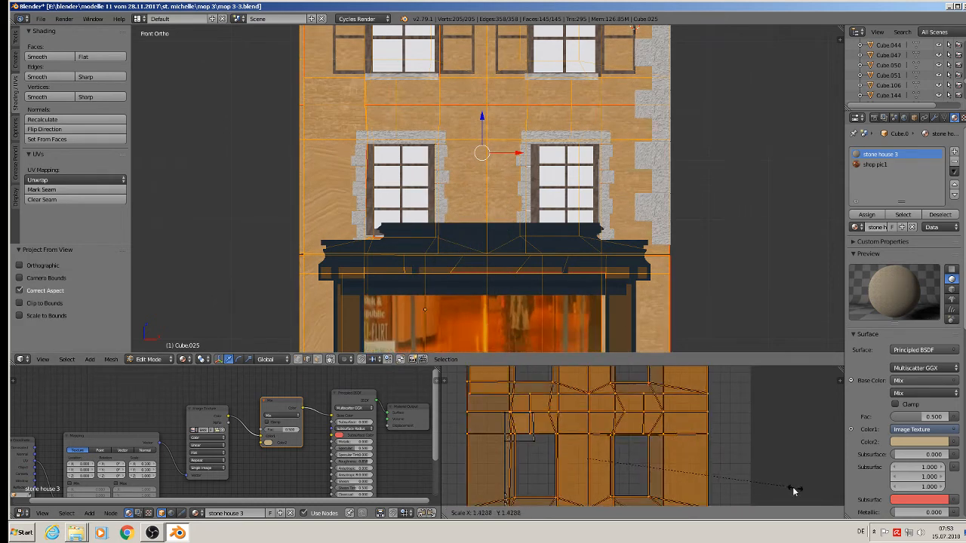
pyautogui.click(655, 455)
pyautogui.press('Tab')
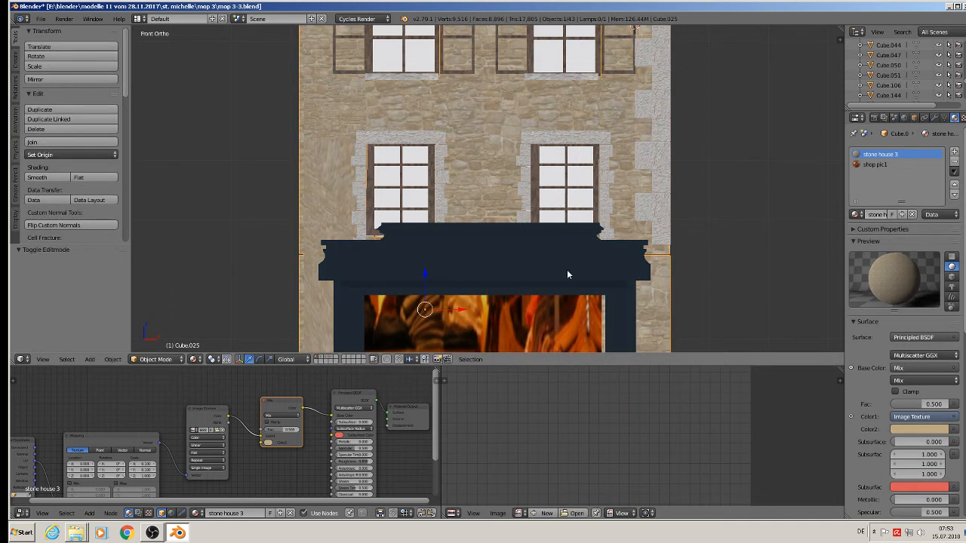
pyautogui.scroll(-2, 567, 275)
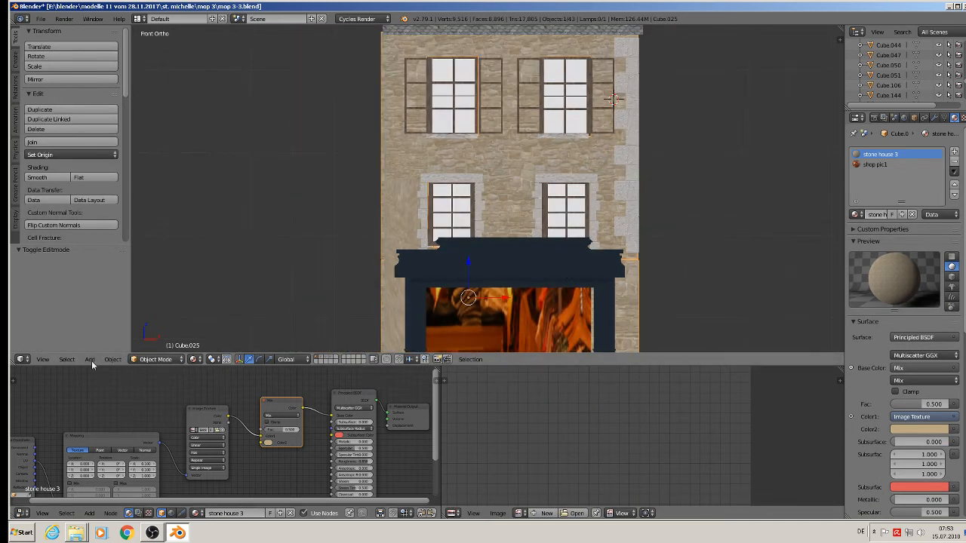
# Apply the facade's rotation and scale, then re-project its UVs from the front view.
pyautogui.click(112, 359)
pyautogui.moveTo(194, 283)
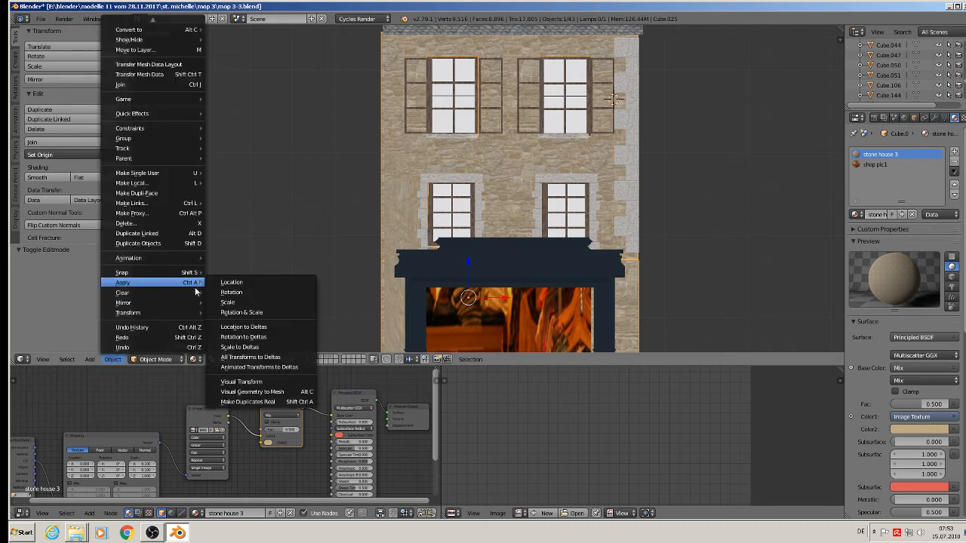
pyautogui.click(245, 312)
pyautogui.press('Tab')
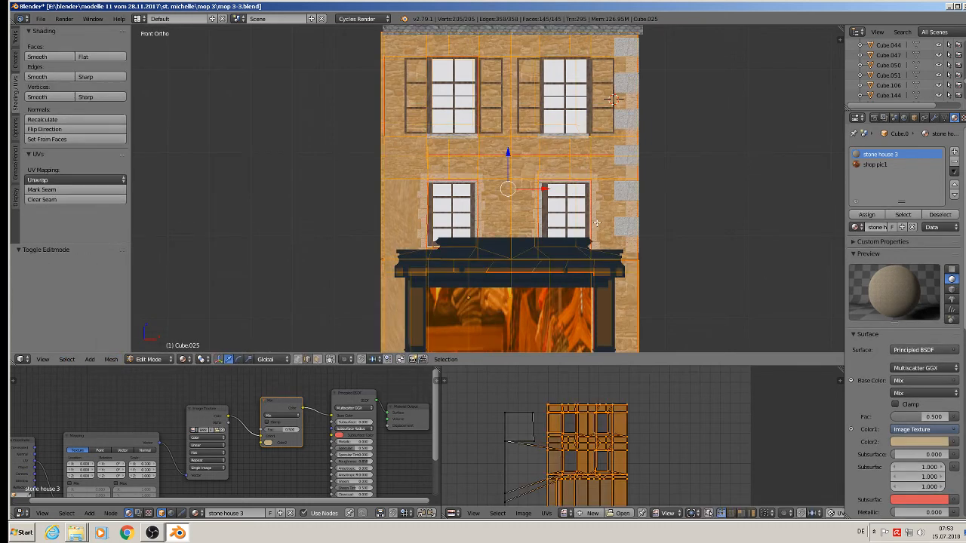
pyautogui.press('u')
pyautogui.click(595, 223)
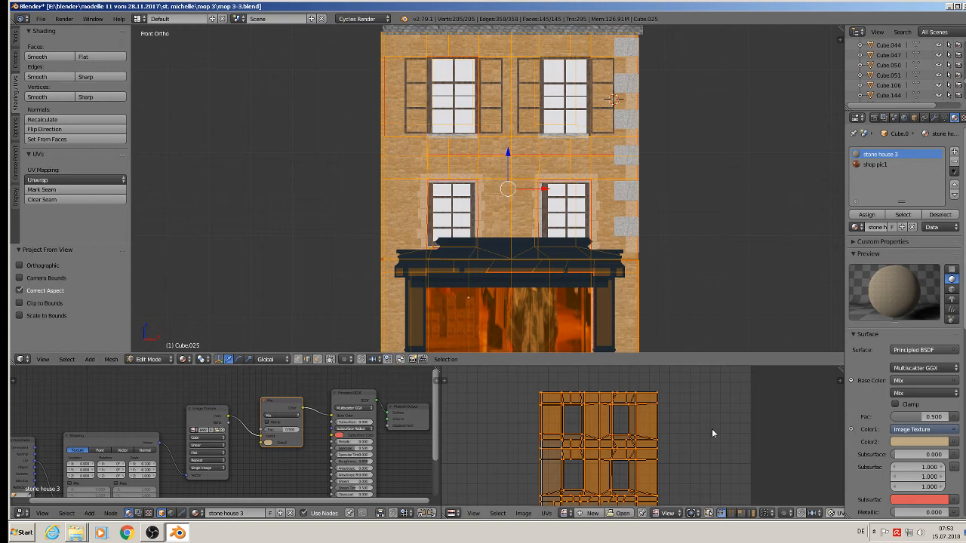
pyautogui.press('Tab')
# Orbit and pan around the house to check the stone front and the wooden side wall.
pyautogui.moveTo(584, 245); pyautogui.dragTo(560, 242, button='middle')
pyautogui.scroll(-2, 561, 241)
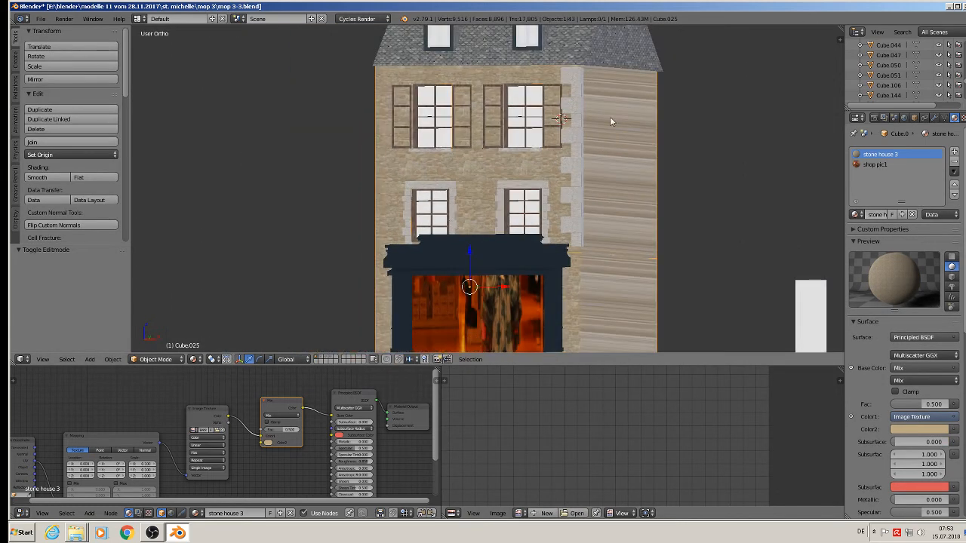
pyautogui.moveTo(604, 282); pyautogui.dragTo(681, 300, button='middle')
pyautogui.moveTo(499, 224); pyautogui.dragTo(648, 227, button='middle')
pyautogui.moveTo(703, 196); pyautogui.dragTo(511, 183, button='middle')
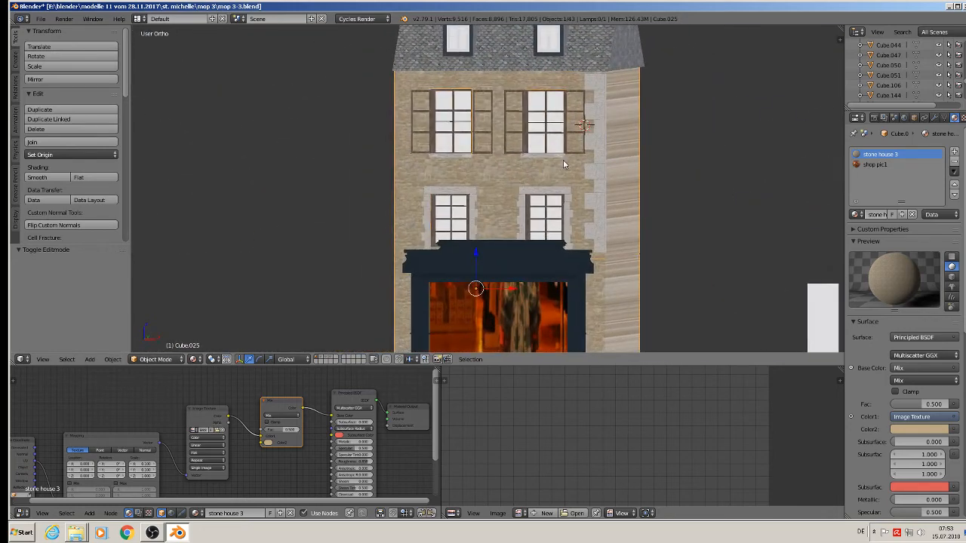
pyautogui.scroll(-6, 589, 181)
pyautogui.keyDown('shift'); pyautogui.moveTo(641, 230); pyautogui.dragTo(445, 216, button='middle'); pyautogui.keyUp('shift')
pyautogui.scroll(2, 592, 240)
pyautogui.scroll(2, 770, 293)
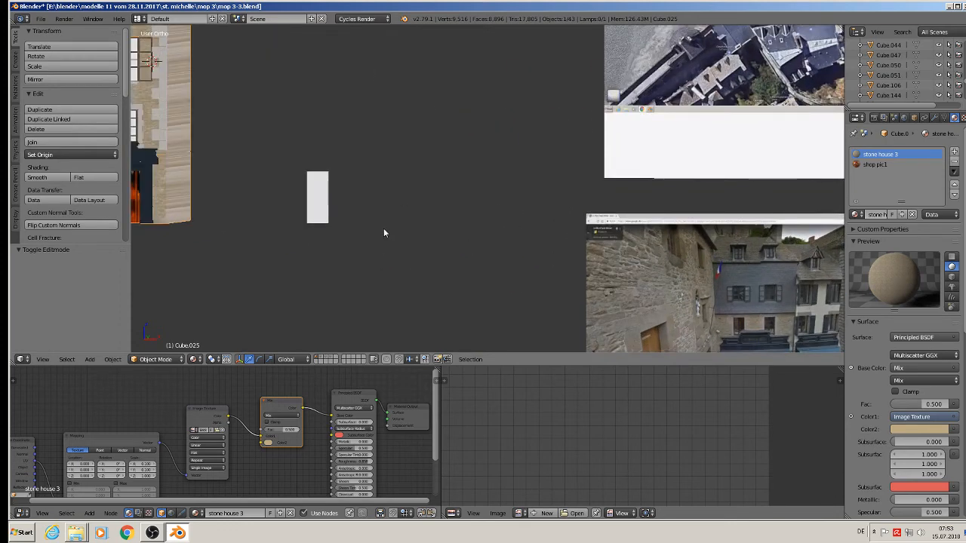
# Select the roof and copy all of its material's shader nodes.
pyautogui.keyDown('shift'); pyautogui.moveTo(384, 231); pyautogui.dragTo(620, 317, button='middle'); pyautogui.keyUp('shift')
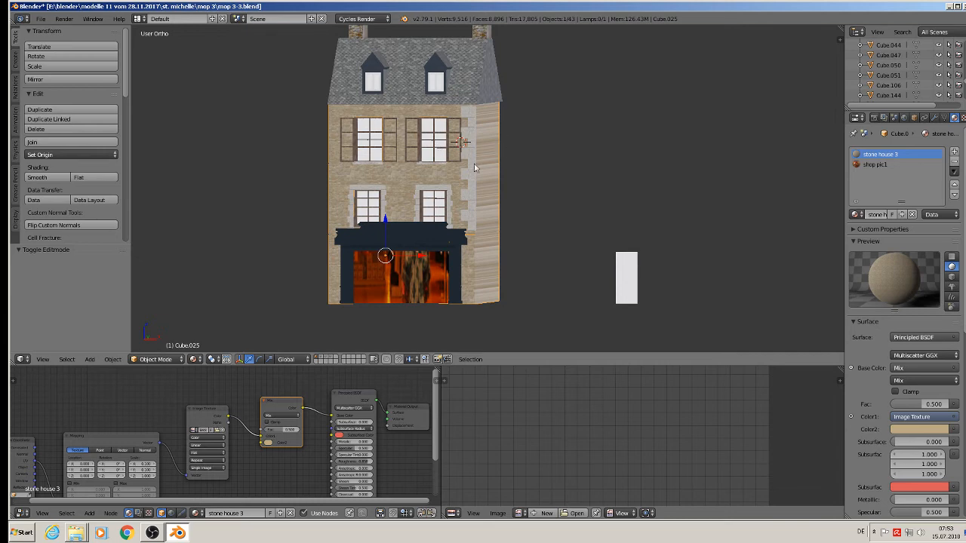
pyautogui.scroll(4, 393, 114)
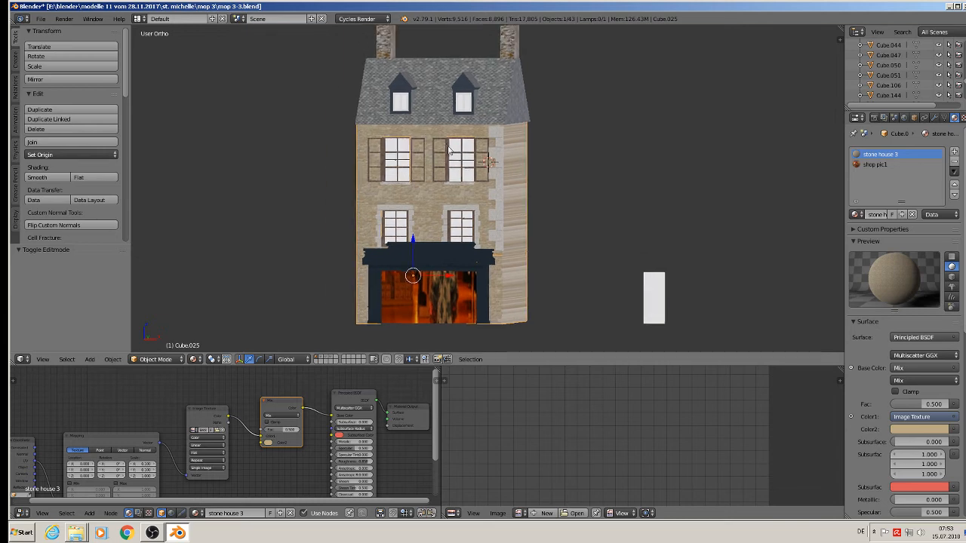
pyautogui.click(46, 22)
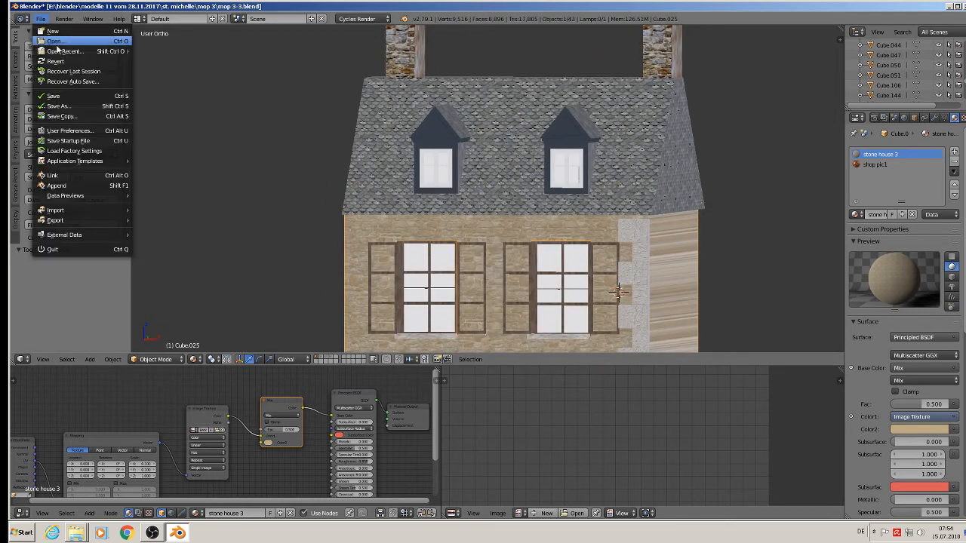
pyautogui.rightClick(504, 175)
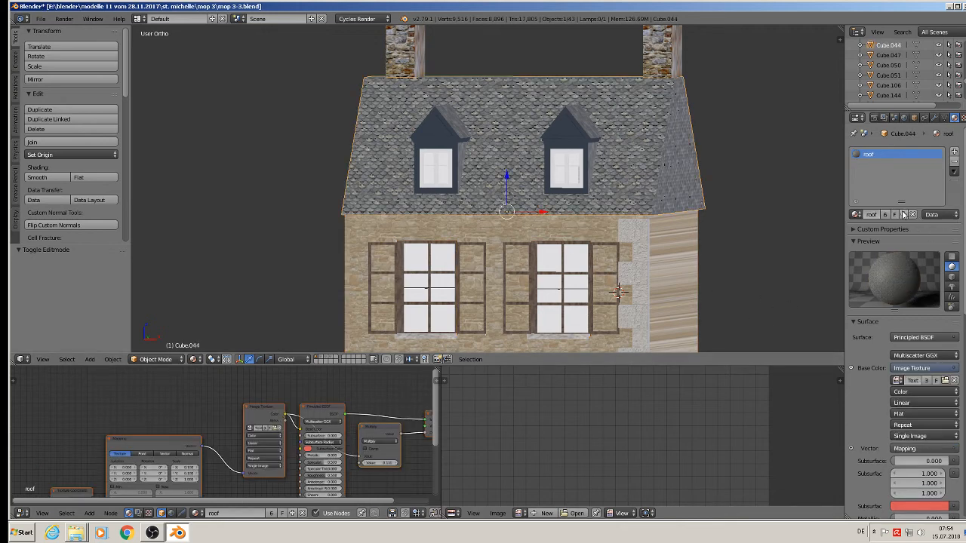
pyautogui.scroll(-3, 346, 425)
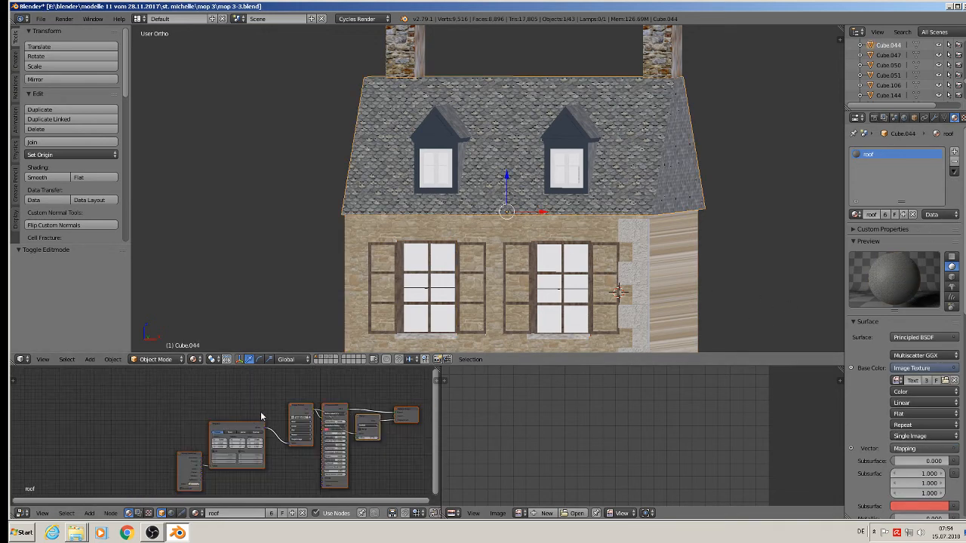
pyautogui.press('a')
pyautogui.press('a')
pyautogui.hotkey('ctrl', 'c')
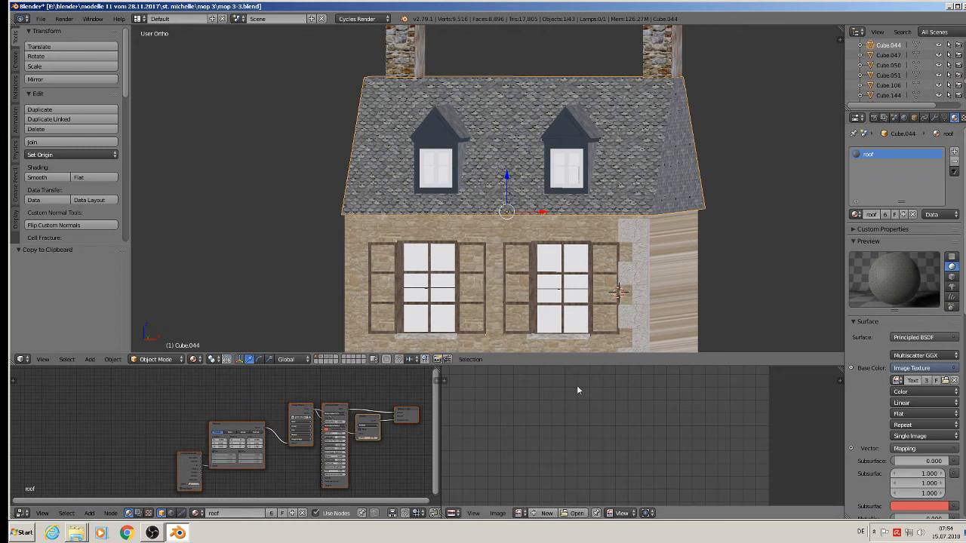
# Replace the roof's material slot with a new material 'roof old 1' holding the pasted nodes.
pyautogui.click(954, 161)
pyautogui.click(959, 152)
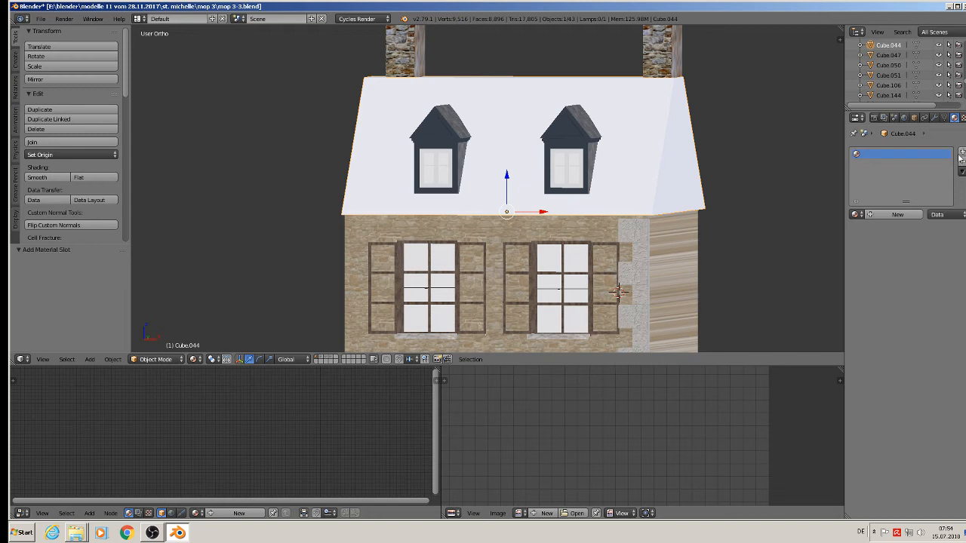
pyautogui.click(894, 215)
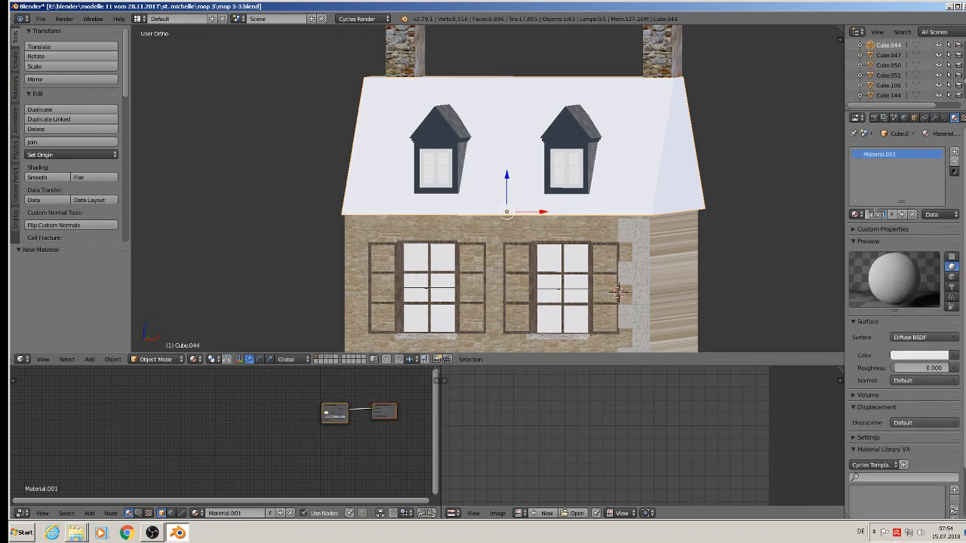
pyautogui.press('BackSpace')
pyautogui.press('Return')
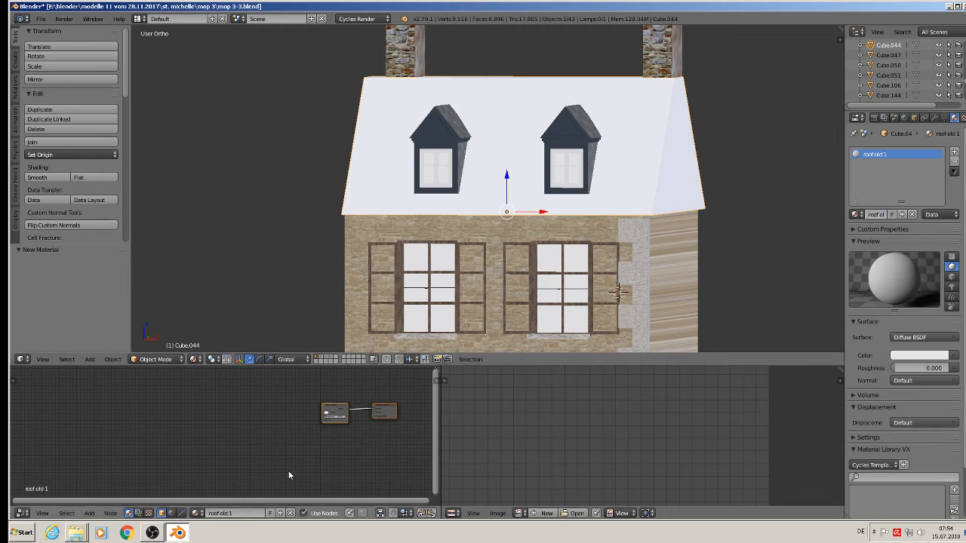
pyautogui.press('x')
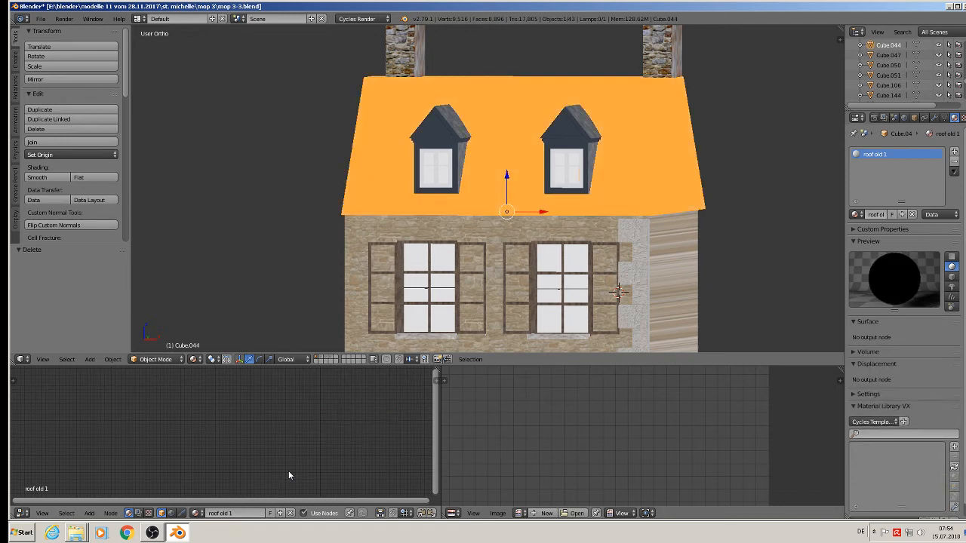
pyautogui.hotkey('ctrl', 'v')
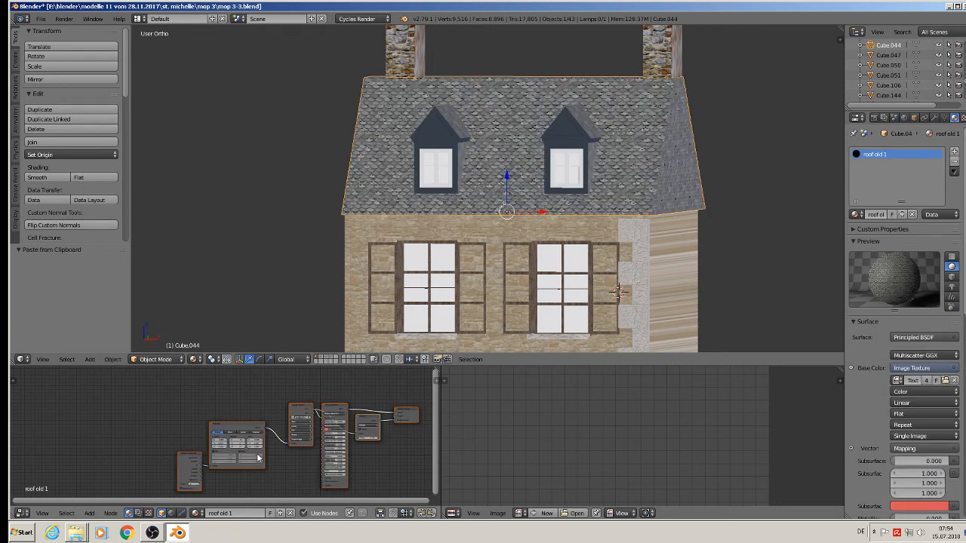
pyautogui.scroll(4, 257, 458)
# Load Shingle.png as the image in the roof material's Image Texture node.
pyautogui.scroll(2, 312, 421)
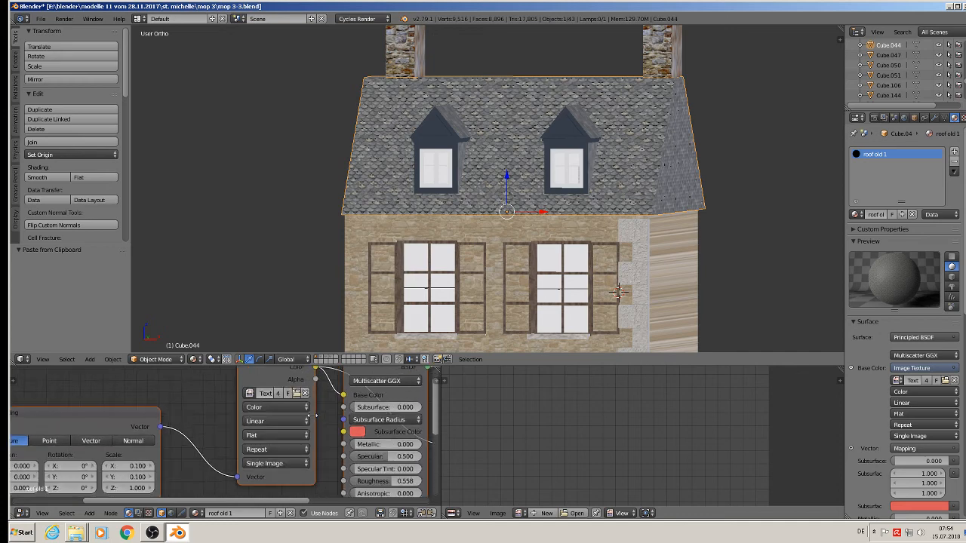
pyautogui.moveTo(312, 416); pyautogui.dragTo(286, 450, button='middle')
pyautogui.scroll(1, 285, 447)
pyautogui.click(267, 426)
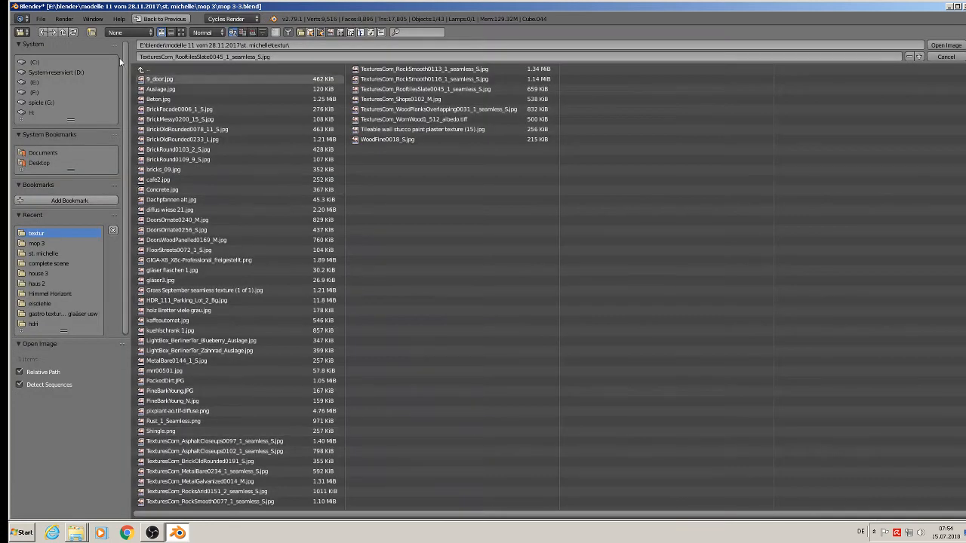
pyautogui.click(234, 32)
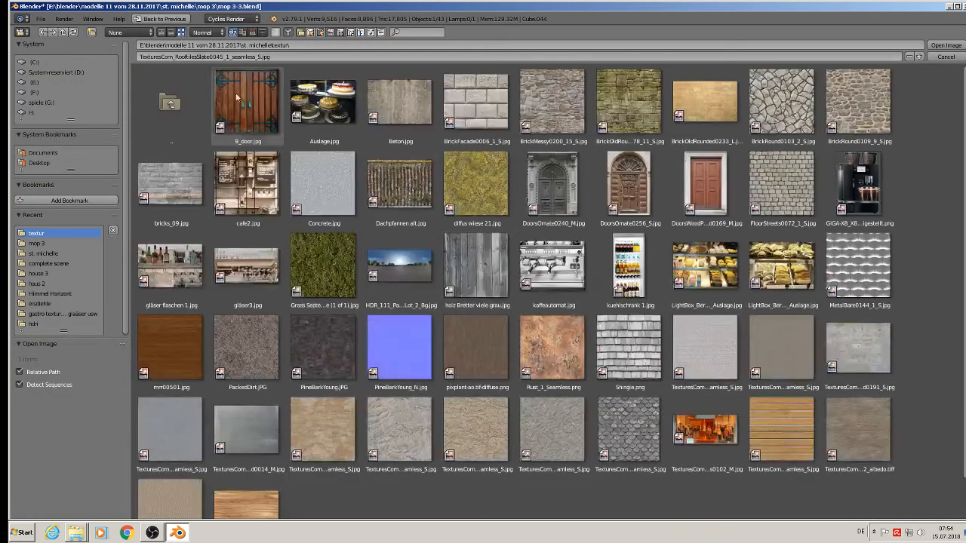
pyautogui.doubleClick(631, 360)
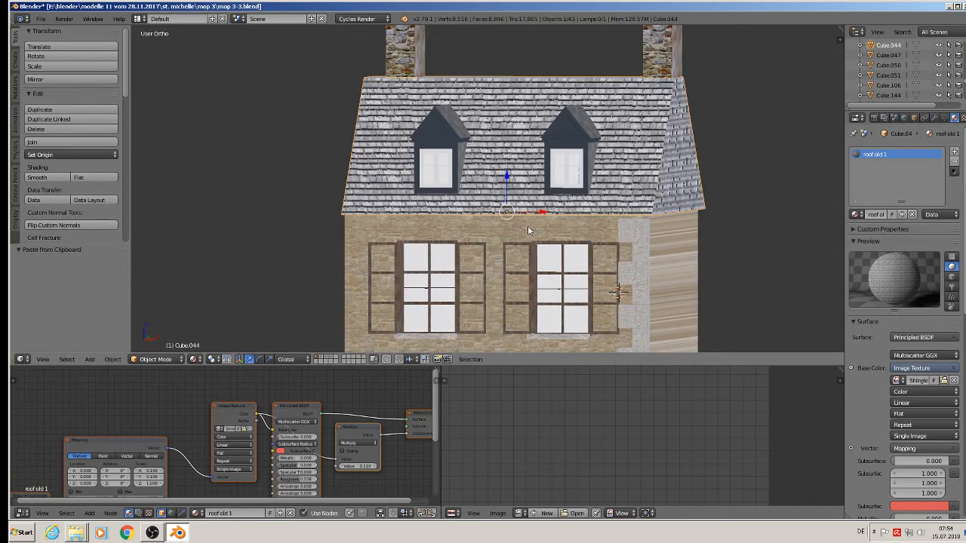
# Deselect the roof's faces, then select the left dormer and enter its Edit Mode.
pyautogui.scroll(4, 537, 204)
pyautogui.press('Tab')
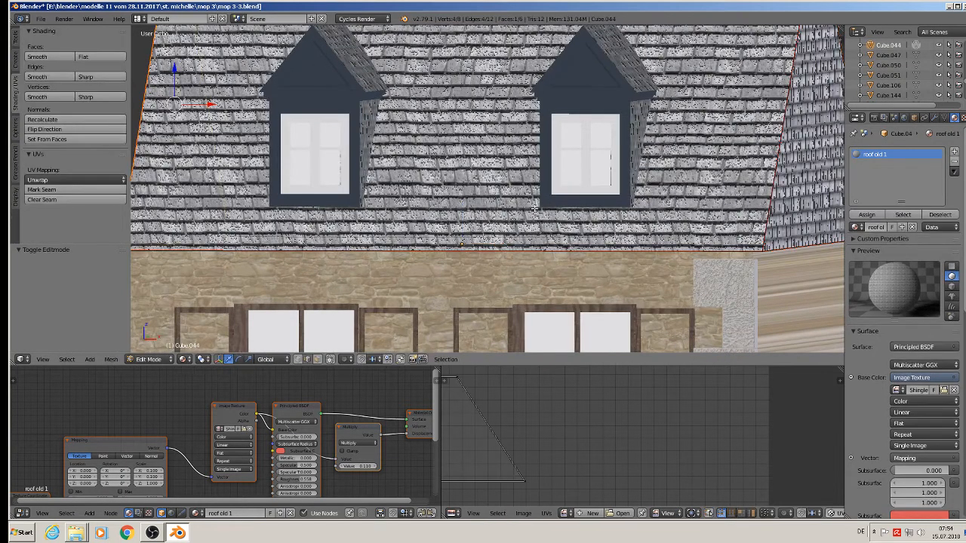
pyautogui.scroll(-4, 534, 205)
pyautogui.moveTo(534, 205); pyautogui.dragTo(573, 237, button='middle')
pyautogui.scroll(3, 572, 237)
pyautogui.press('a')
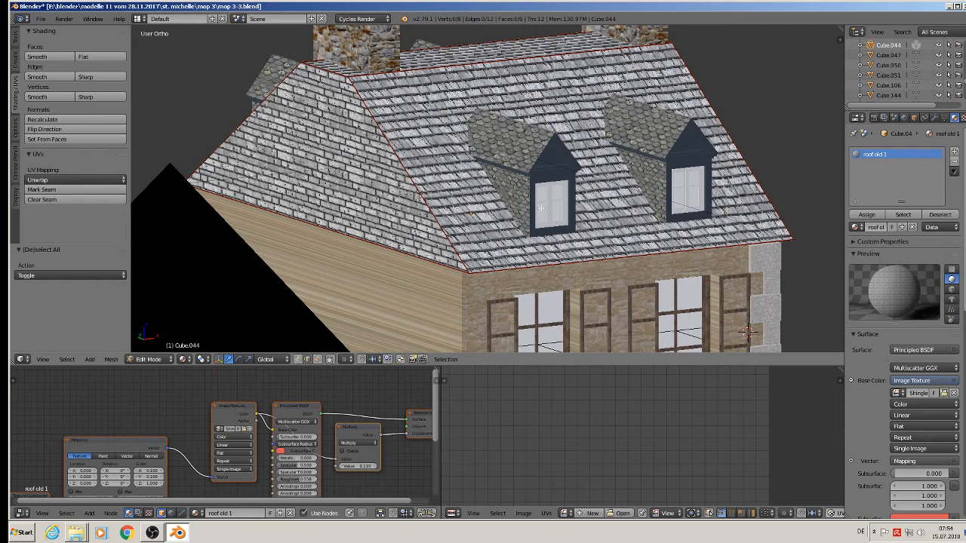
pyautogui.press('Tab')
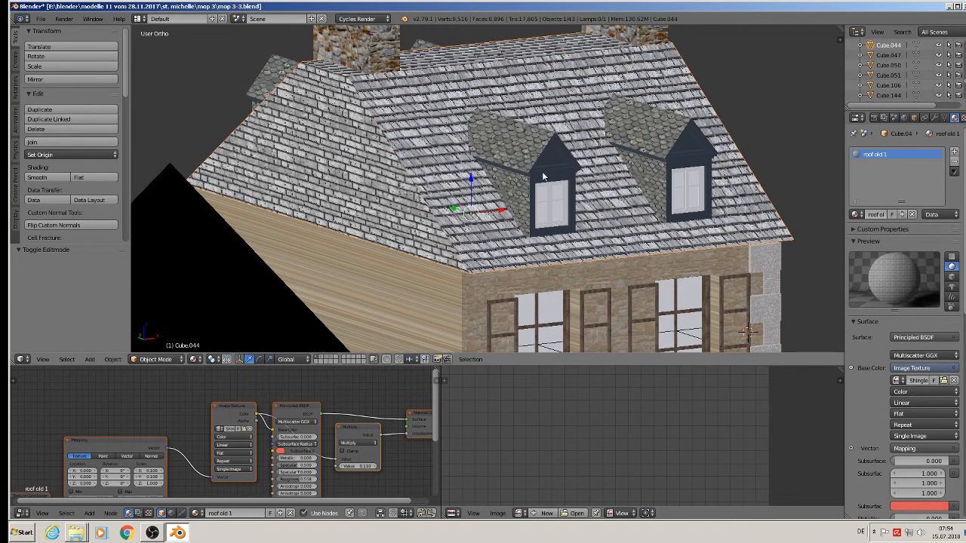
pyautogui.rightClick(541, 157)
pyautogui.press('Tab')
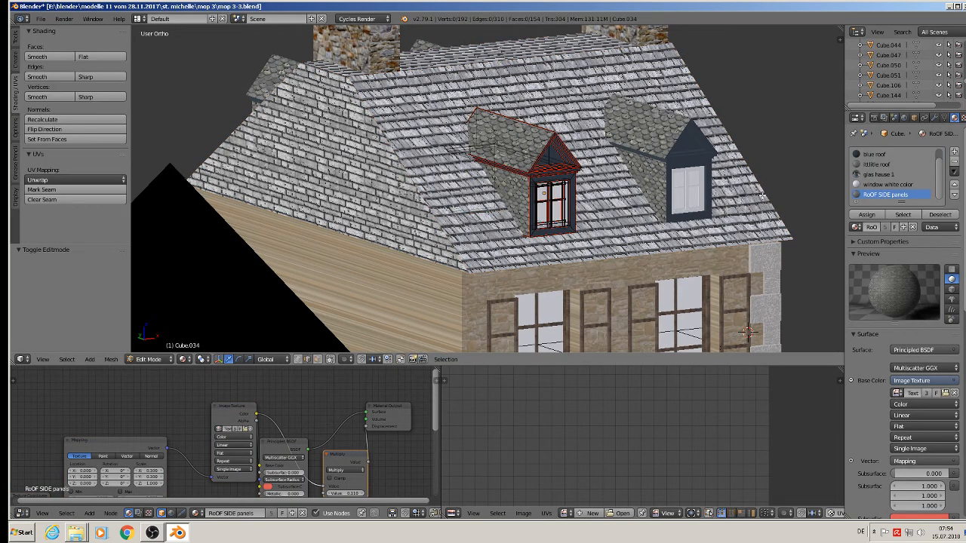
# Switch the dormer's small roof slot and RoOF SIDE panels slot to roof old 1.
pyautogui.click(880, 165)
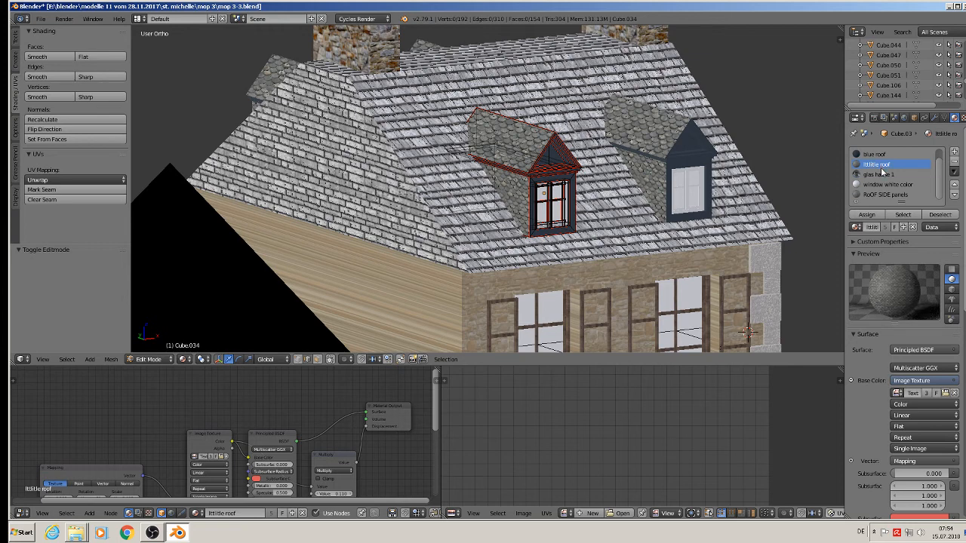
pyautogui.click(856, 227)
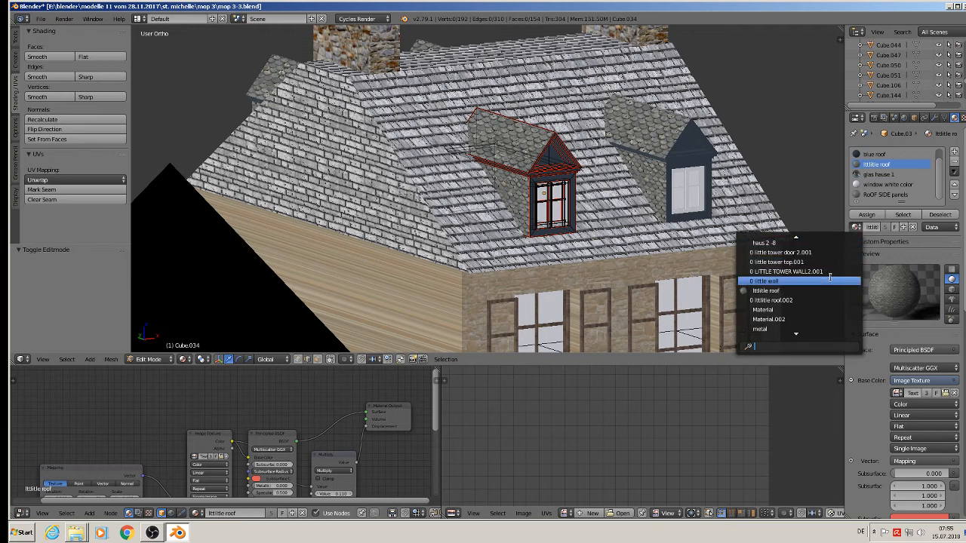
pyautogui.write('roo')
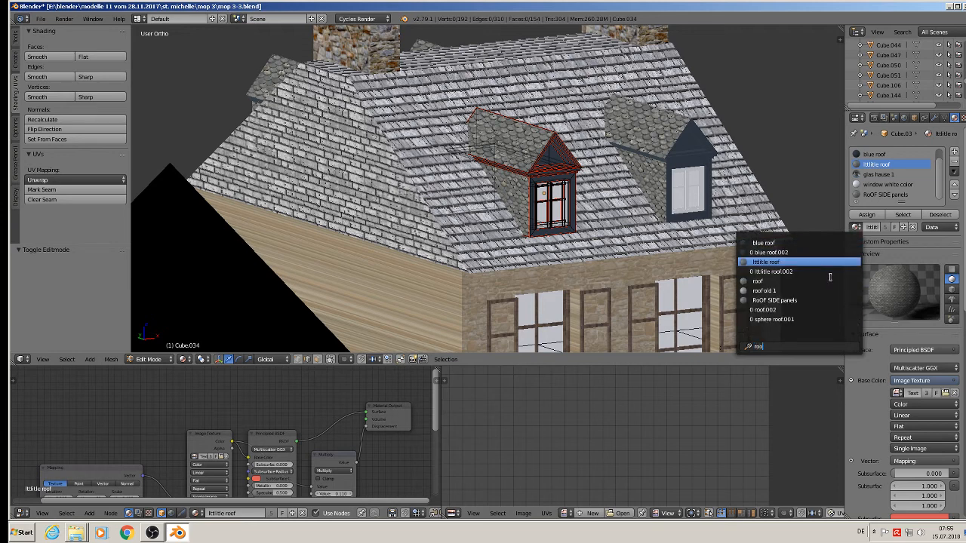
pyautogui.write('f')
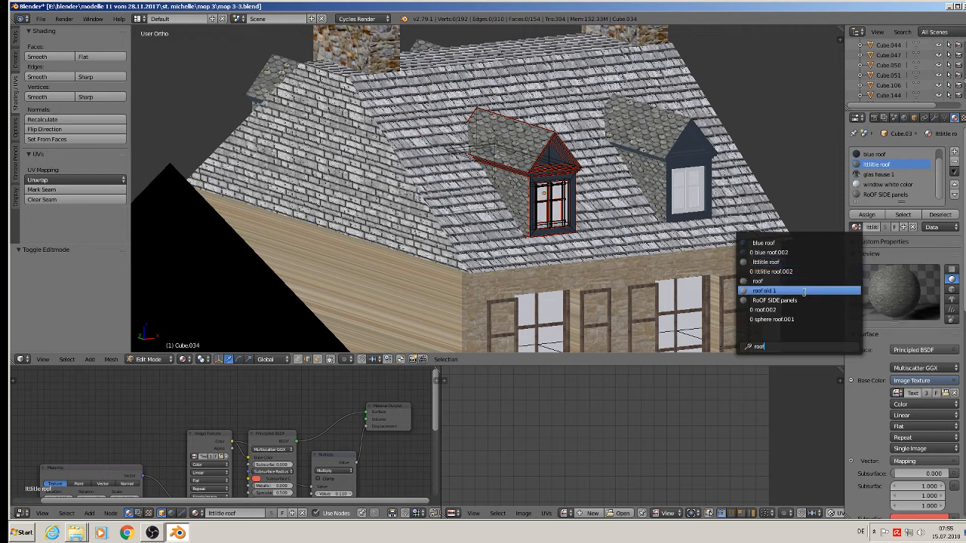
pyautogui.click(804, 292)
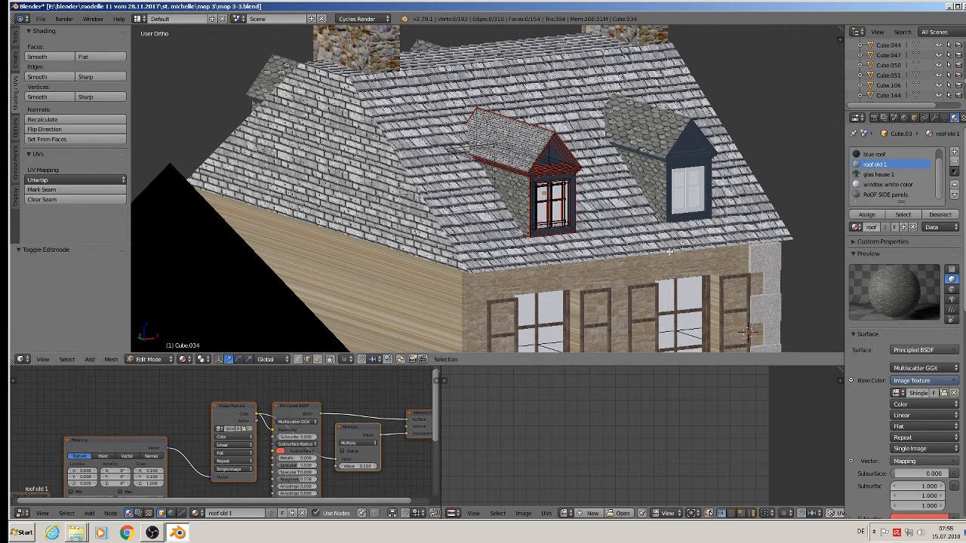
pyautogui.scroll(2, 538, 169)
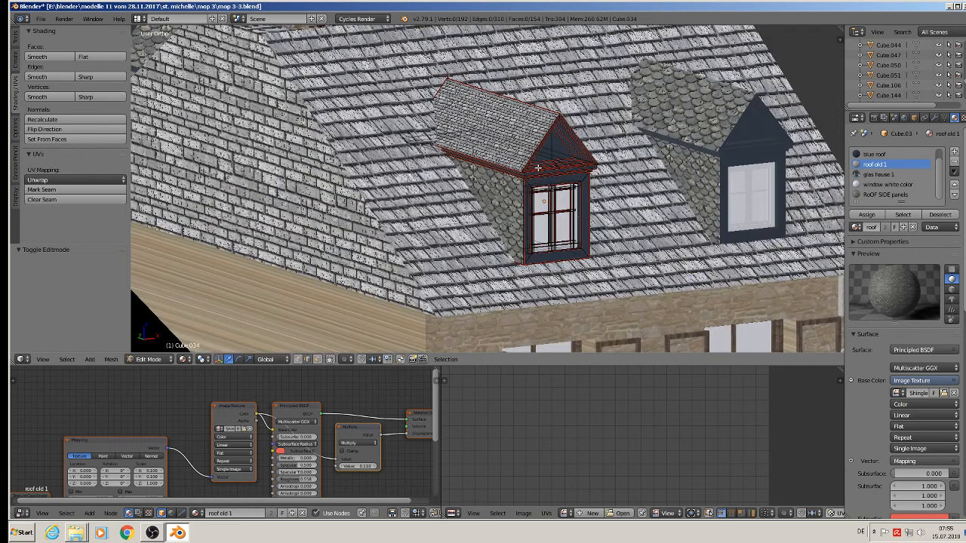
pyautogui.press('Tab')
pyautogui.press('Tab')
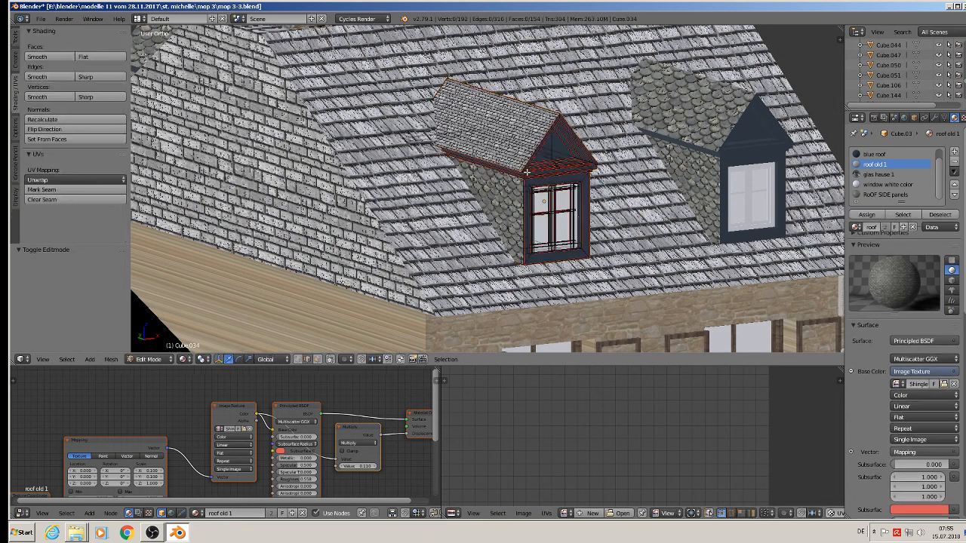
pyautogui.click(883, 195)
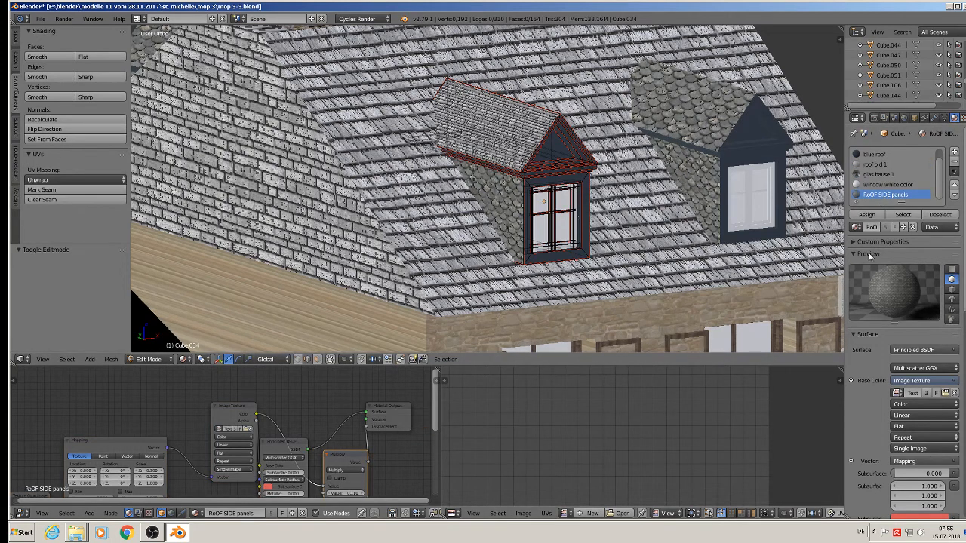
pyautogui.click(856, 227)
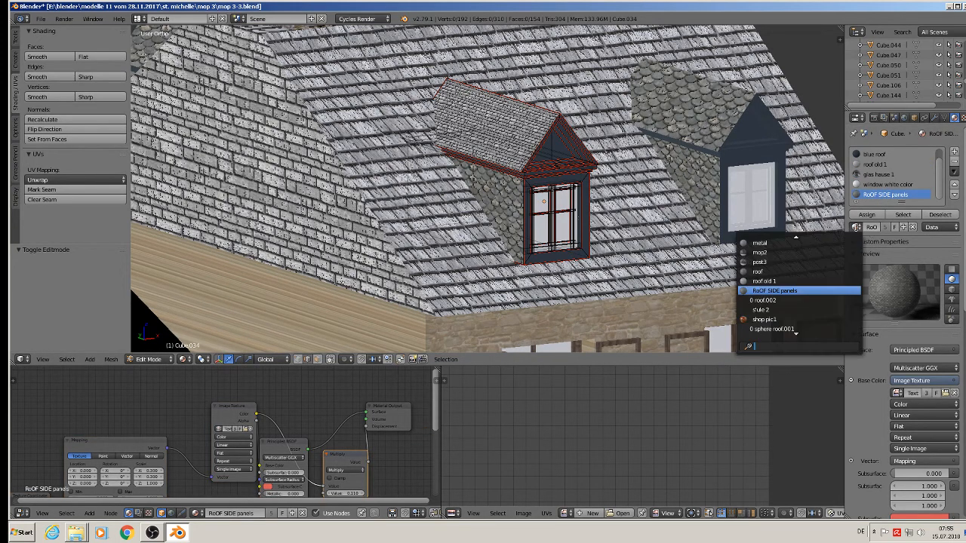
pyautogui.click(794, 281)
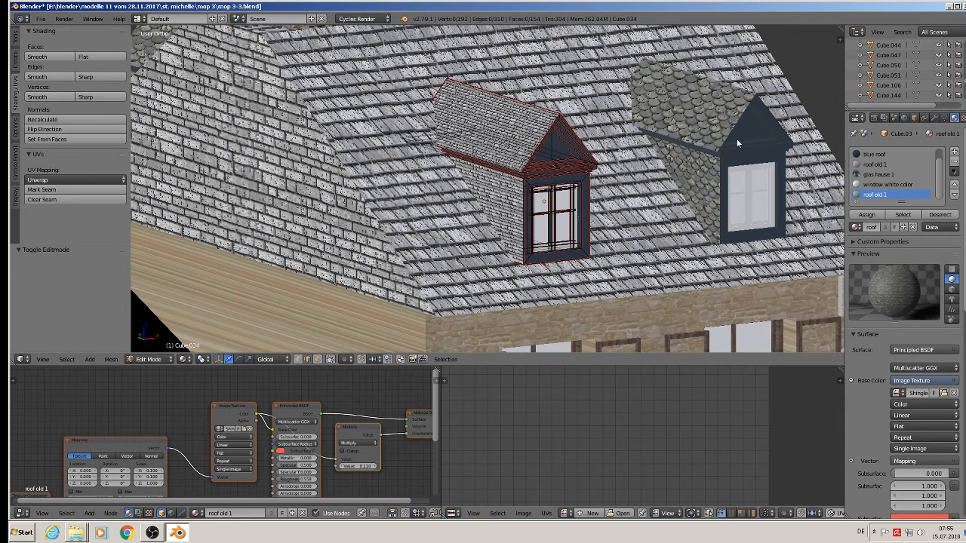
pyautogui.scroll(-4, 726, 129)
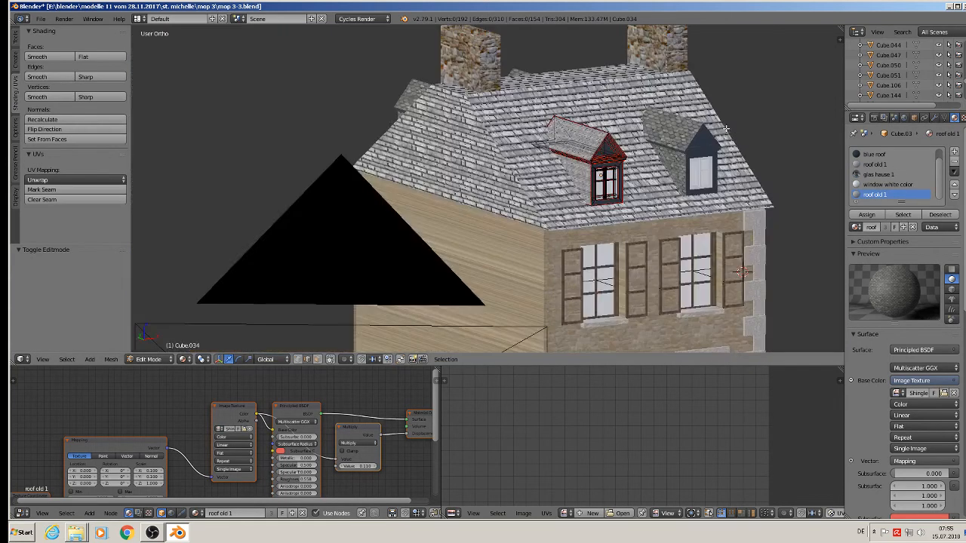
# Delete the right dormer and the roof piece beside the chimney.
pyautogui.press('Tab')
pyautogui.rightClick(685, 146)
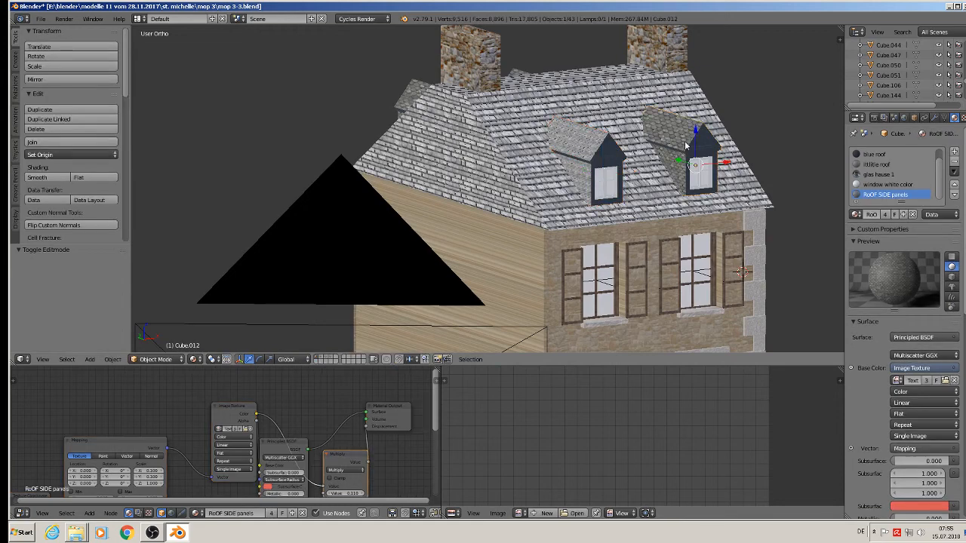
pyautogui.press('x')
pyautogui.click(668, 141)
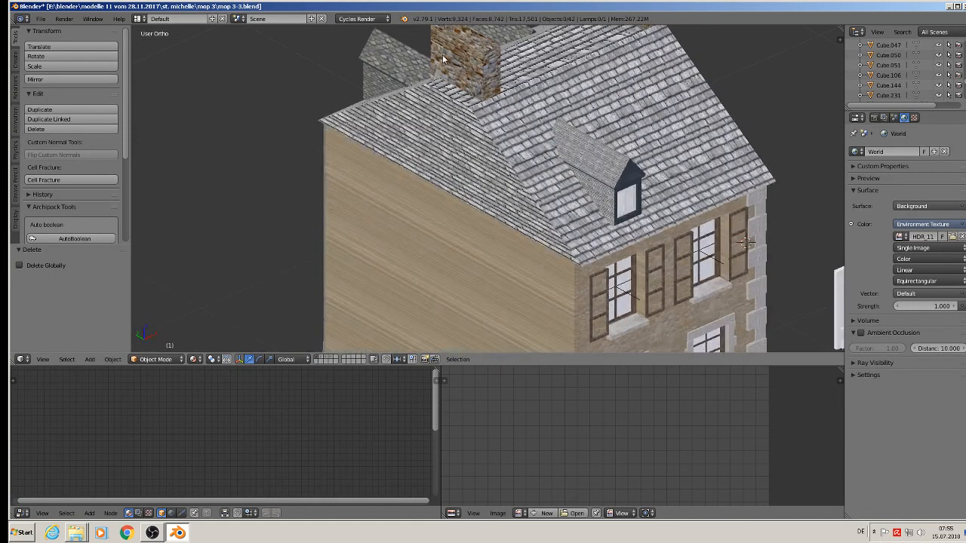
pyautogui.rightClick(403, 68)
pyautogui.press('x')
pyautogui.click(402, 66)
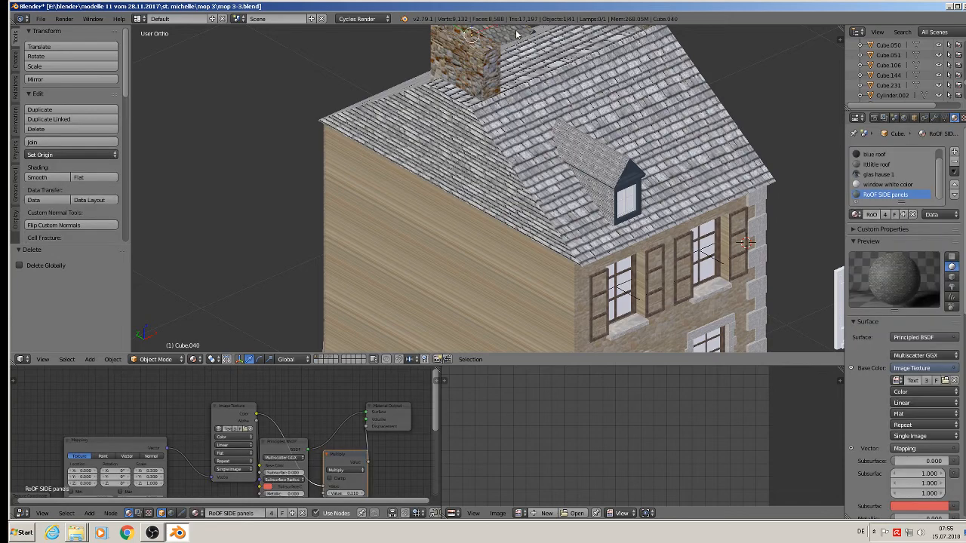
pyautogui.scroll(5, 707, 183)
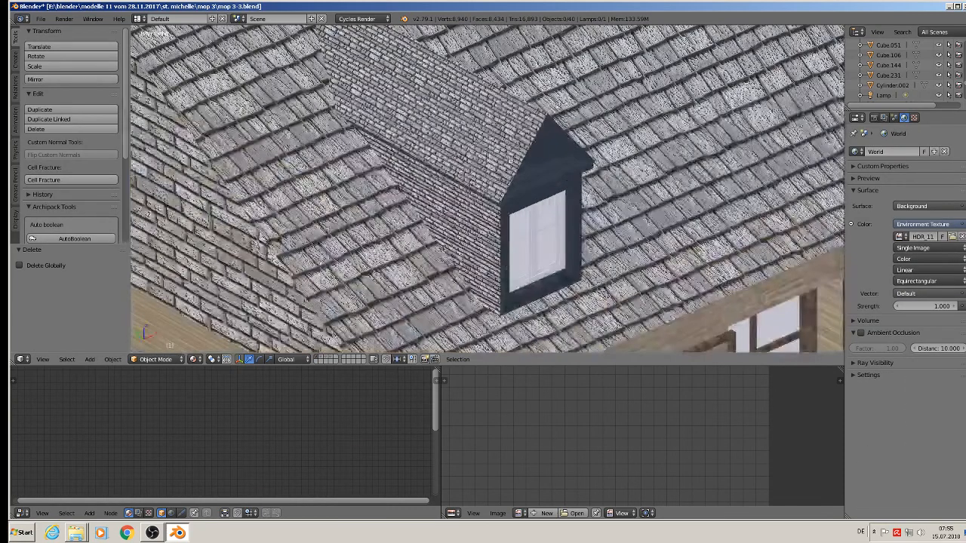
pyautogui.scroll(2, 548, 164)
# Edit the remaining dormer with X-ray on and scale its roof face UVs to 0.228.
pyautogui.rightClick(500, 115)
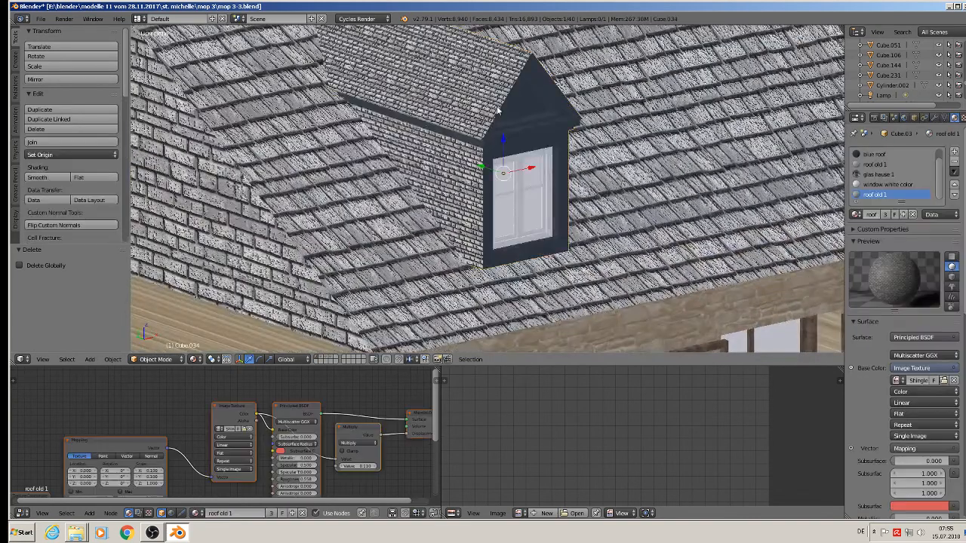
pyautogui.press('Tab')
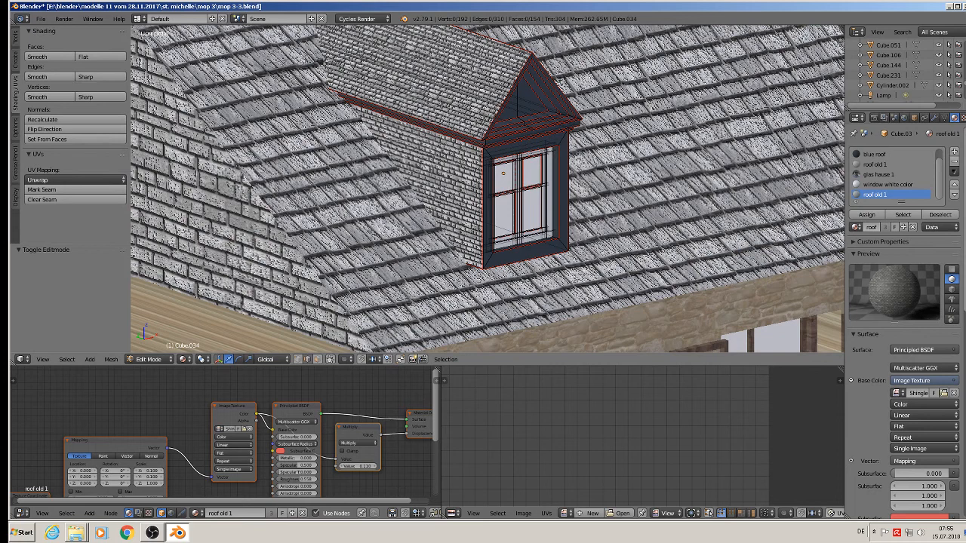
pyautogui.click(318, 360)
pyautogui.rightClick(425, 88)
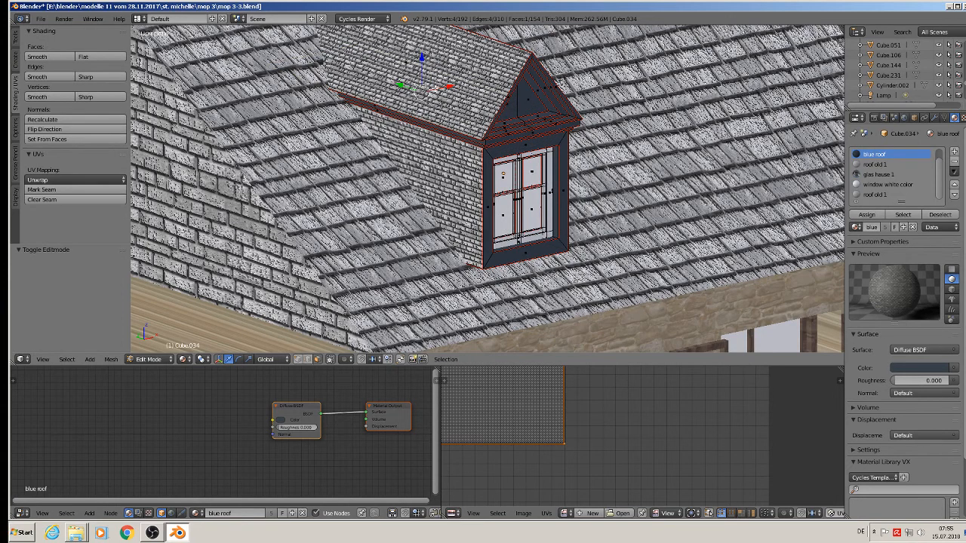
pyautogui.rightClick(415, 71)
pyautogui.scroll(-2, 417, 75)
pyautogui.moveTo(576, 441); pyautogui.dragTo(591, 430, button='middle')
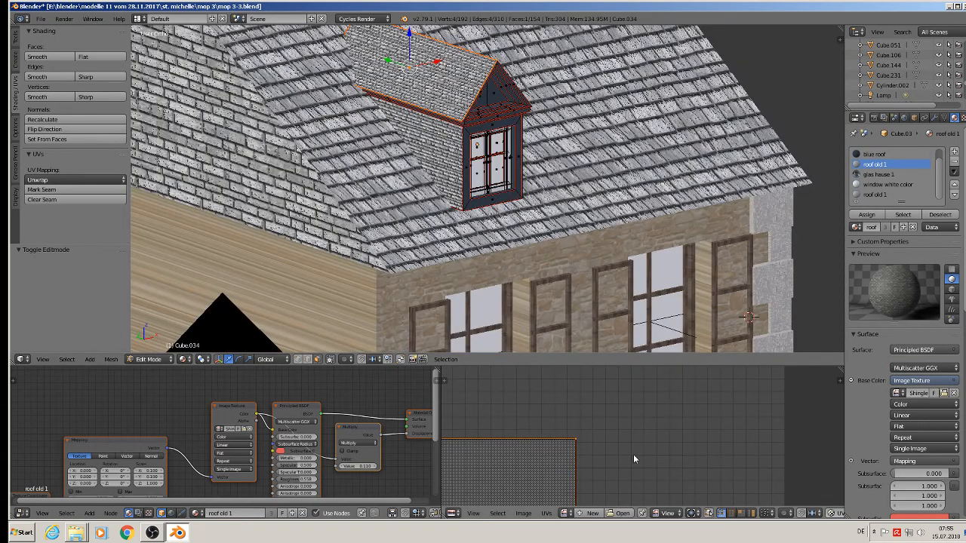
pyautogui.moveTo(736, 398); pyautogui.dragTo(835, 462, button='middle')
pyautogui.press('s')
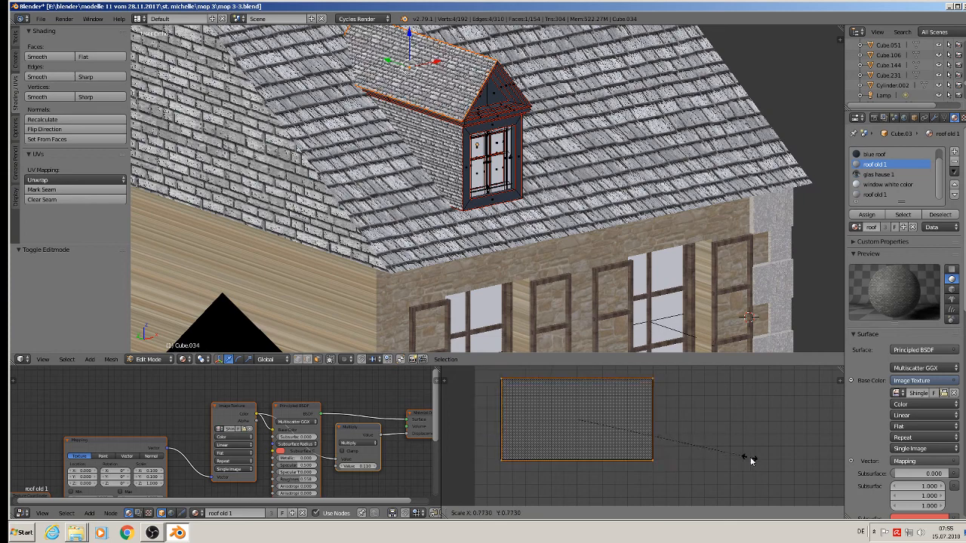
pyautogui.click(626, 443)
# Scale the other dormer faces' UVs: side wall 0.288, other roof face 0.200, other side wall.
pyautogui.rightClick(437, 161)
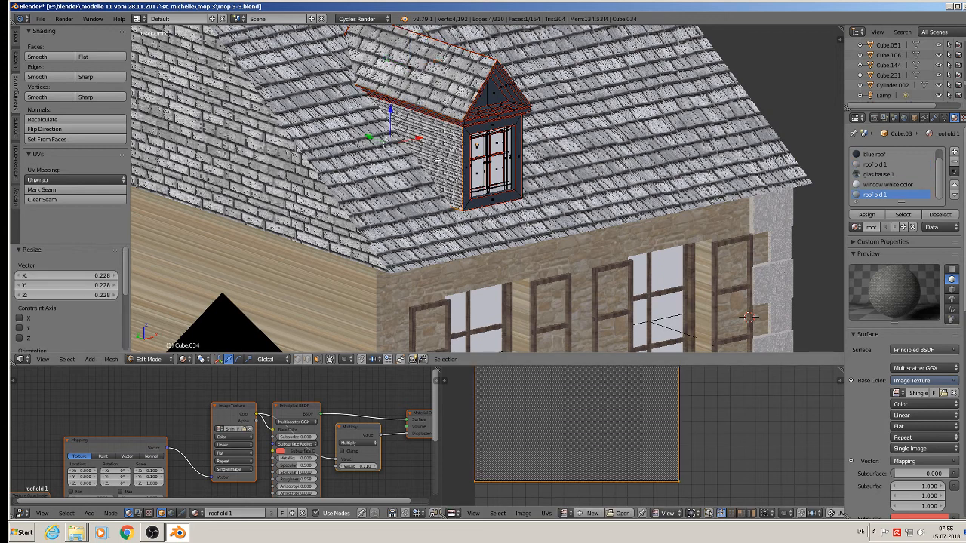
pyautogui.press('s')
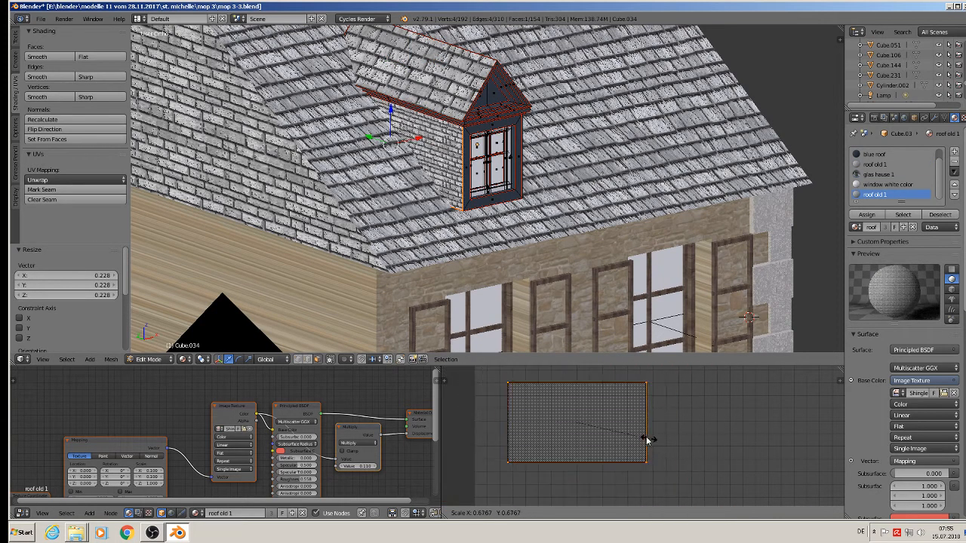
pyautogui.click(610, 424)
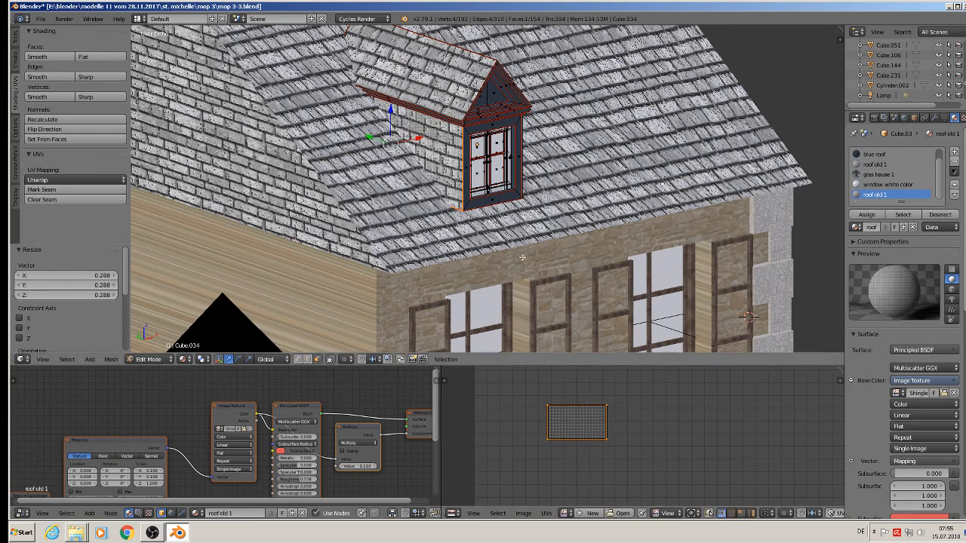
pyautogui.moveTo(585, 162); pyautogui.dragTo(495, 172, button='middle')
pyautogui.rightClick(425, 89)
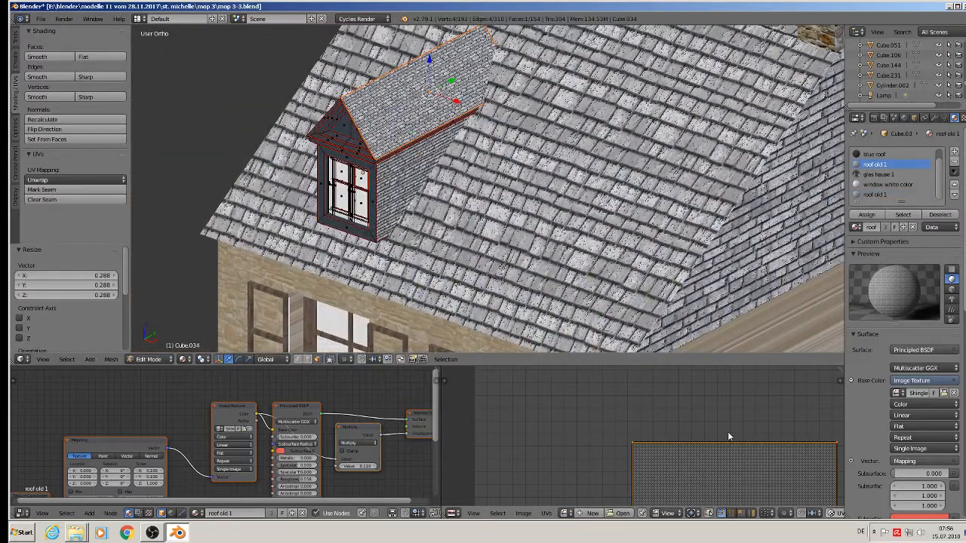
pyautogui.press('s')
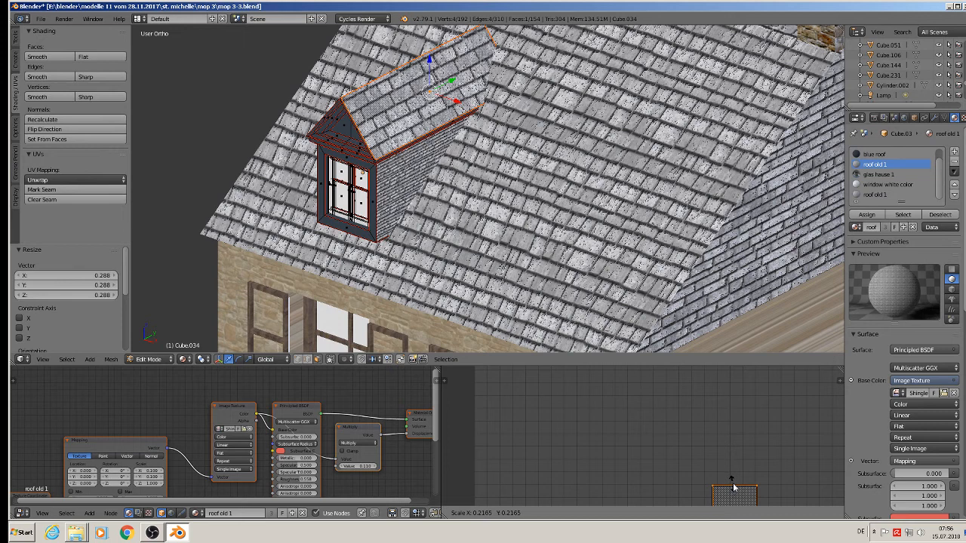
pyautogui.click(735, 489)
pyautogui.rightClick(400, 173)
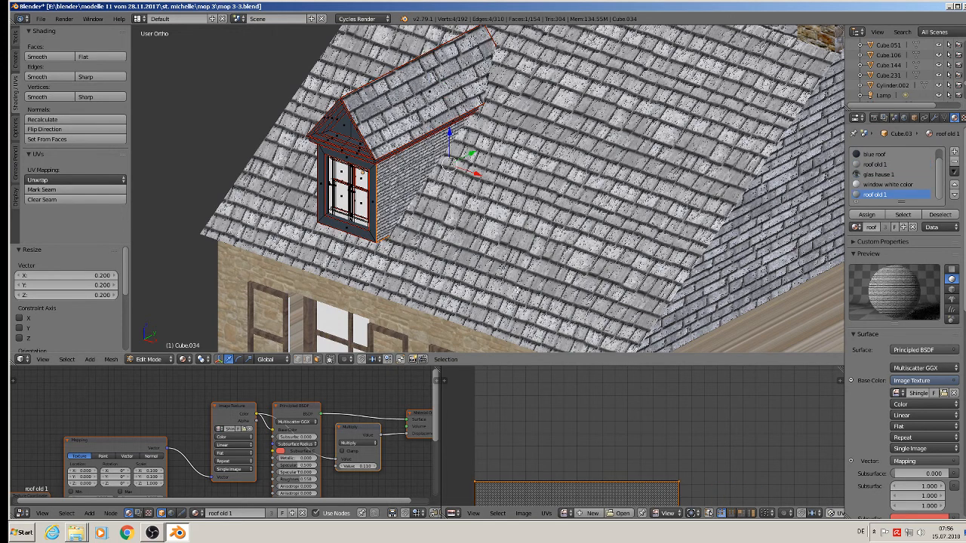
pyautogui.press('s')
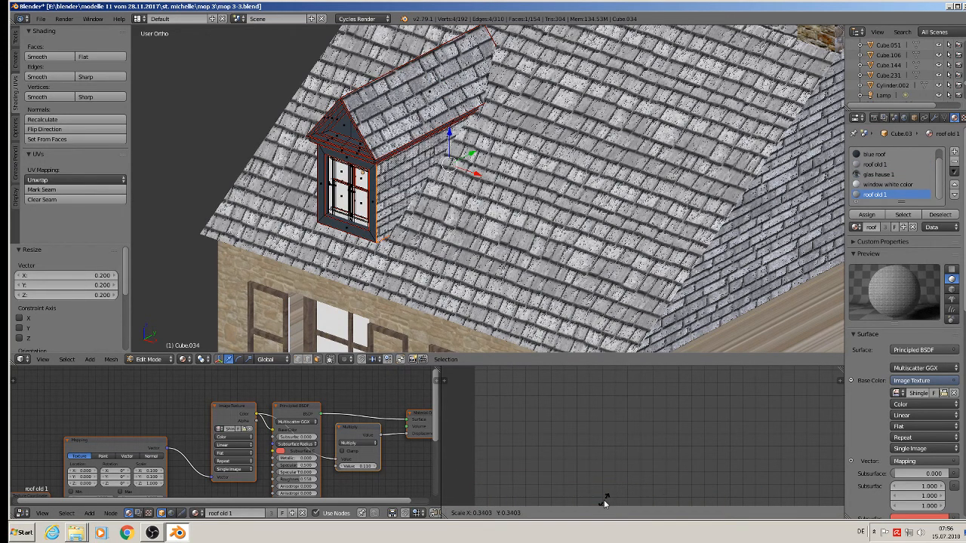
pyautogui.click(596, 373)
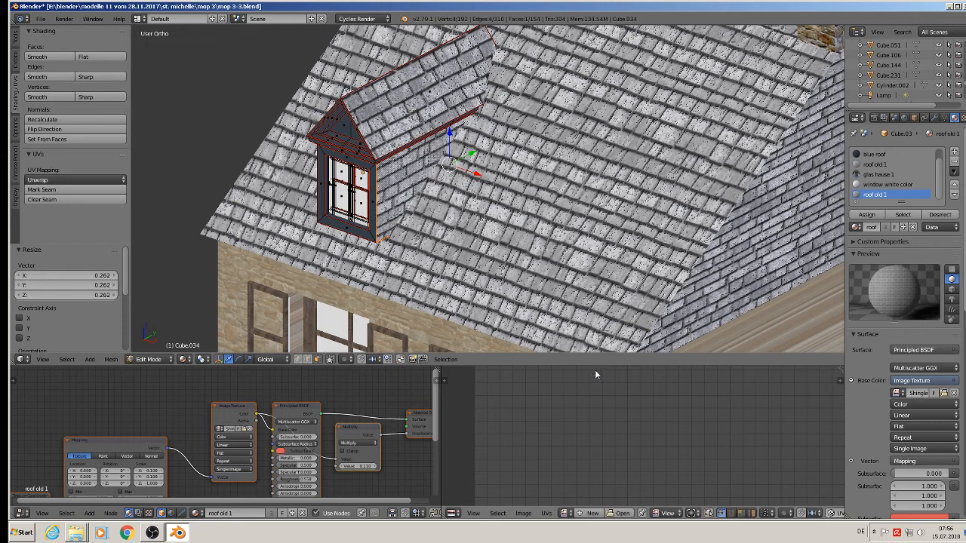
# Return to Object Mode and duplicate the dormer.
pyautogui.scroll(-3, 465, 143)
pyautogui.press('Tab')
pyautogui.scroll(-4, 469, 159)
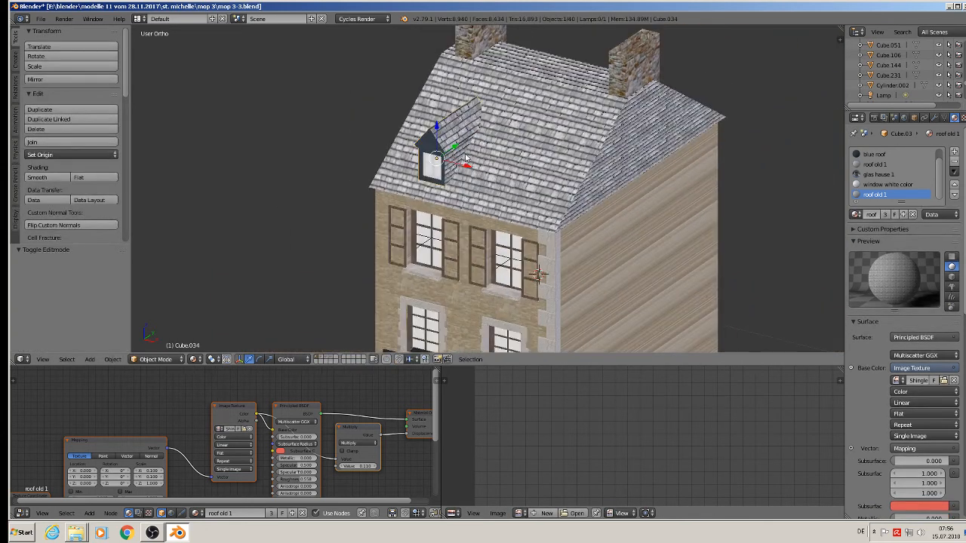
pyautogui.hotkey('shift', 'd')
# Slide one dormer copy sideways along the front roof and duplicate another toward the back slope.
pyautogui.click(473, 174)
pyautogui.moveTo(463, 164); pyautogui.dragTo(653, 81)
pyautogui.hotkey('shift', 'd')
pyautogui.click(530, 186)
pyautogui.moveTo(653, 81); pyautogui.dragTo(627, 98, button='middle')
# Rotate the second copy 180° about Z, set it on the back slope, and deselect everything.
pyautogui.keyDown('shift'); pyautogui.moveTo(627, 98); pyautogui.dragTo(445, 195, button='middle'); pyautogui.keyUp('shift')
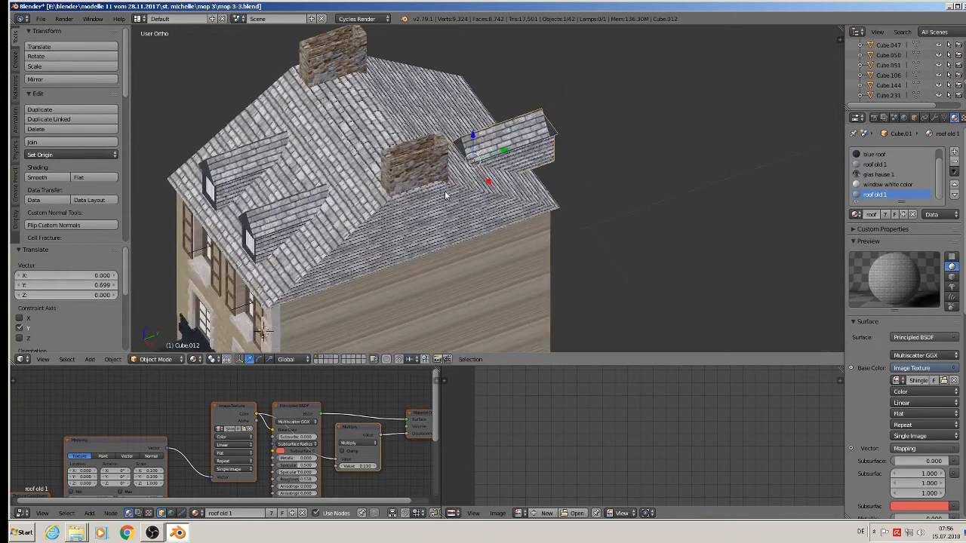
pyautogui.write('rz180')
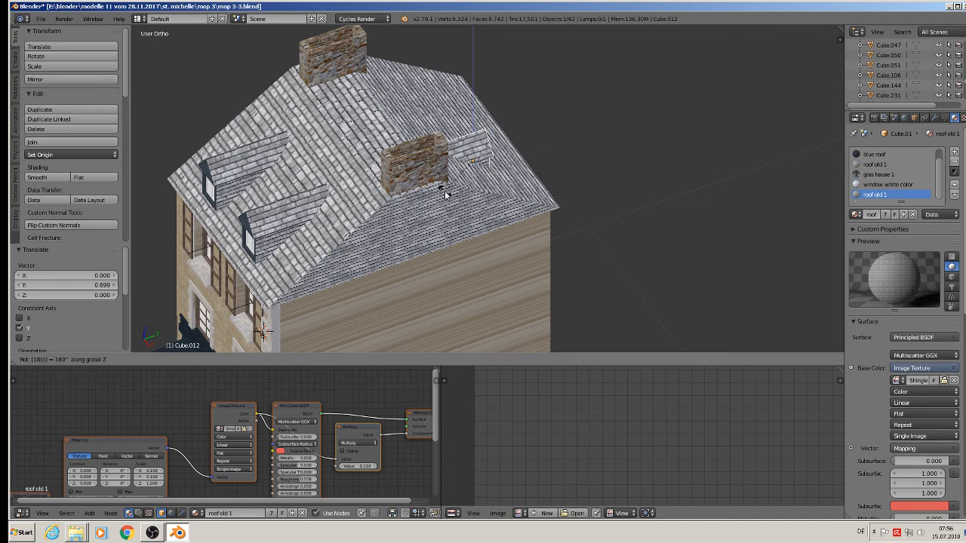
pyautogui.press('Return')
pyautogui.moveTo(505, 154); pyautogui.dragTo(470, 119)
pyautogui.rightClick(529, 161)
pyautogui.moveTo(470, 119); pyautogui.dragTo(504, 159, button='middle')
pyautogui.press('a')
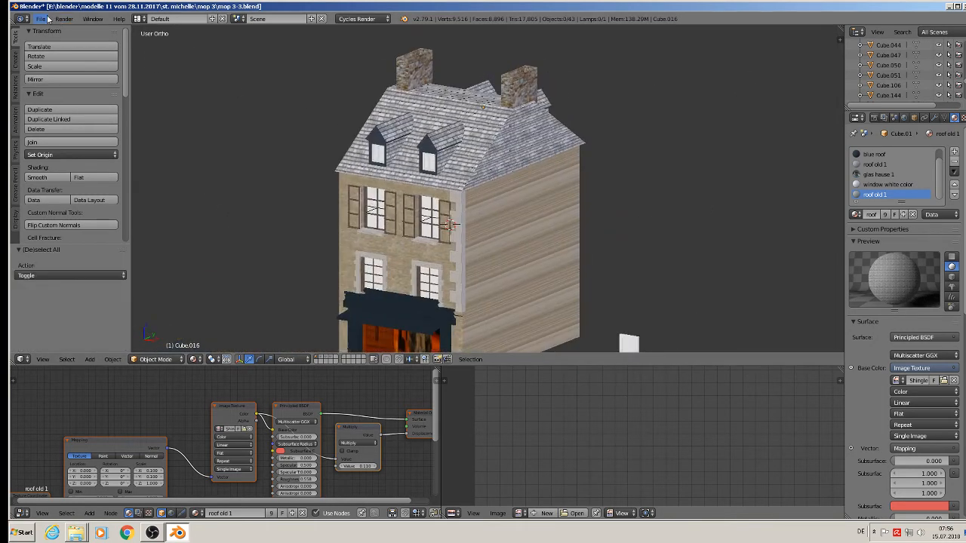
pyautogui.click(40, 18)
pyautogui.scroll(1, 499, 240)
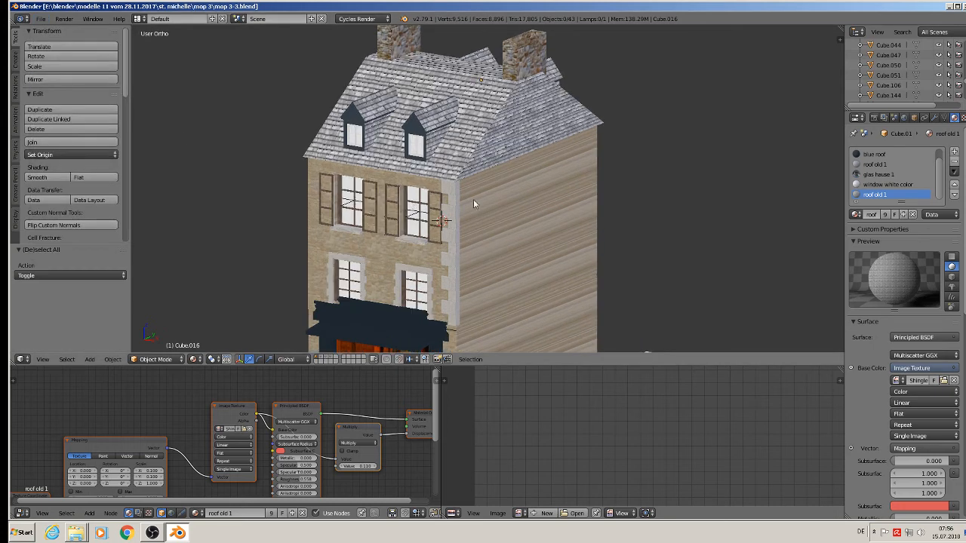
pyautogui.scroll(3, 485, 234)
# Select the facade wall, enter Edit Mode and switch to front orthographic view.
pyautogui.rightClick(531, 179)
pyautogui.press('Tab')
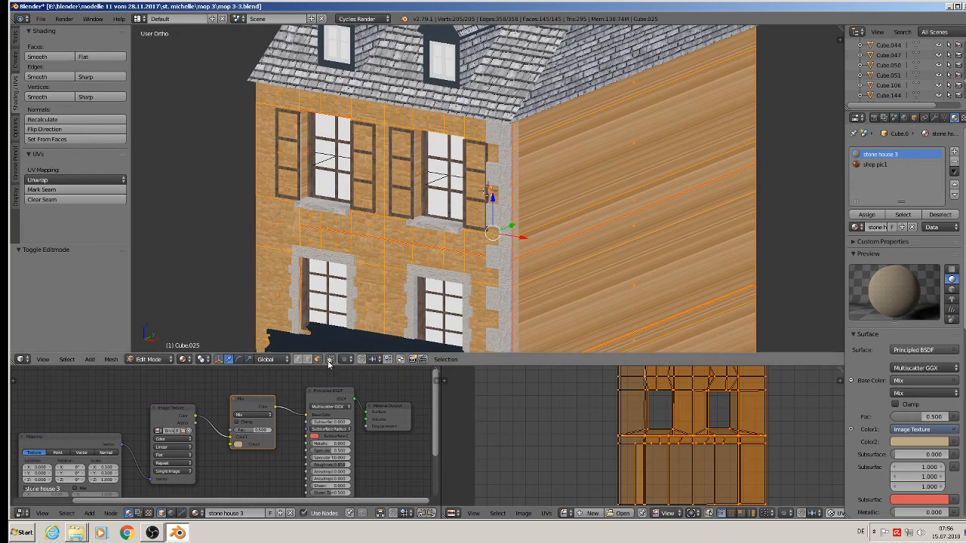
pyautogui.rightClick(511, 178)
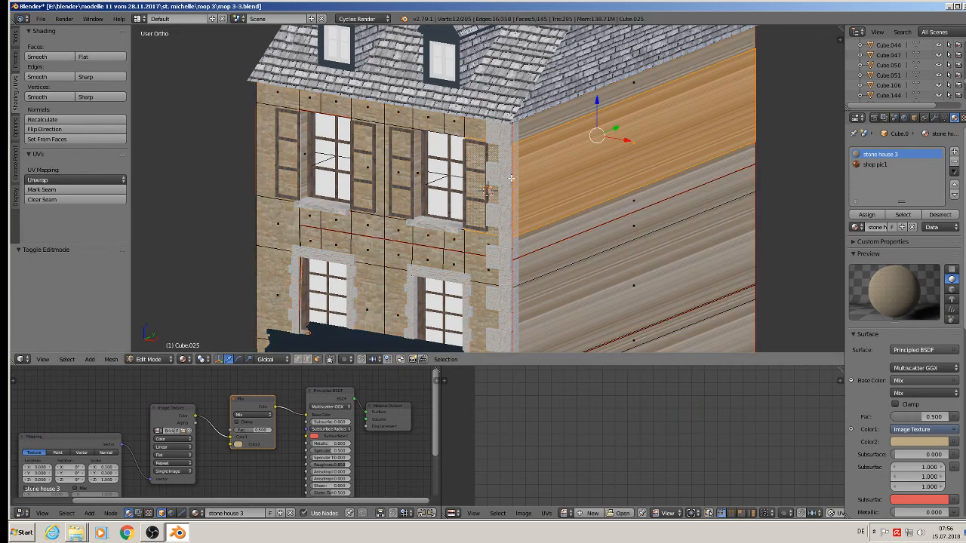
pyautogui.moveTo(511, 178); pyautogui.dragTo(560, 162, button='middle')
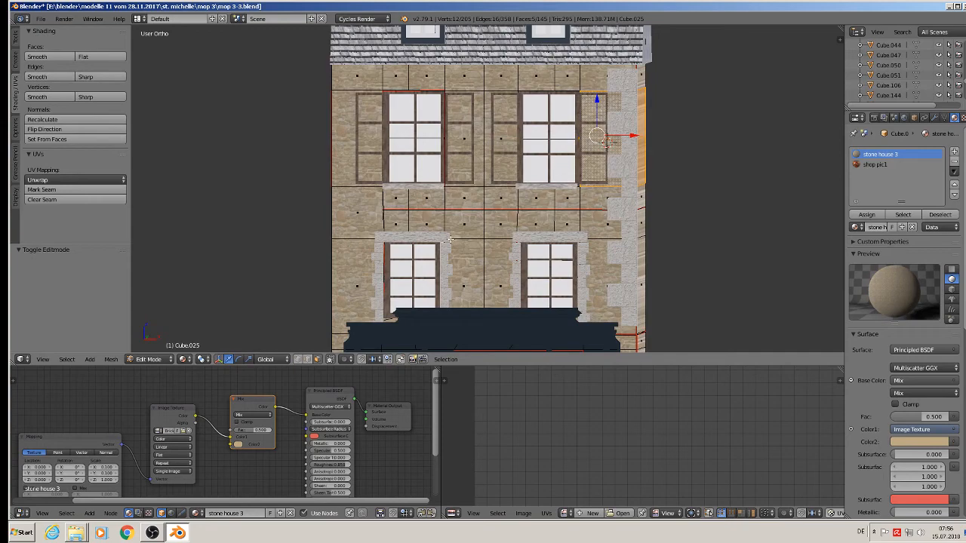
pyautogui.moveTo(384, 236); pyautogui.dragTo(405, 246, button='middle')
pyautogui.scroll(6, 450, 258)
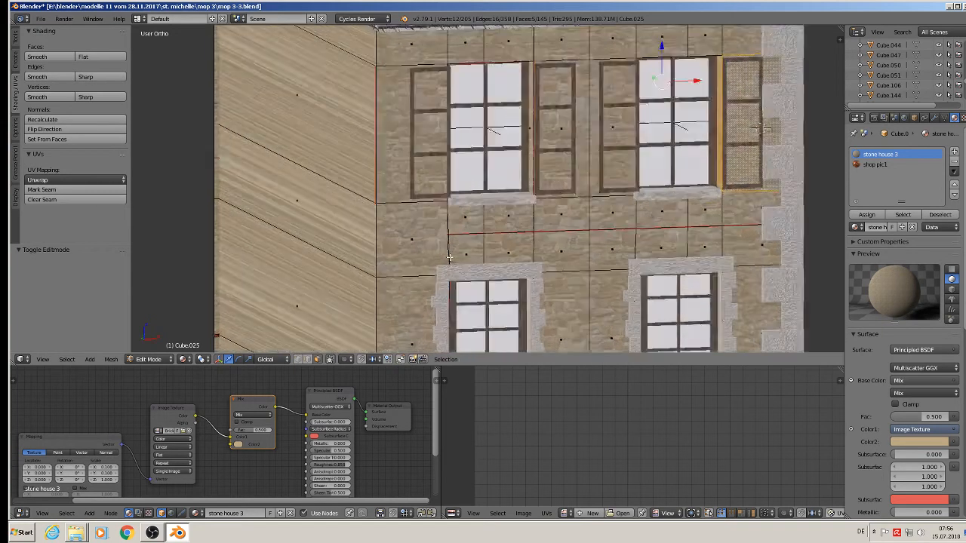
pyautogui.moveTo(457, 261); pyautogui.dragTo(434, 252, button='middle')
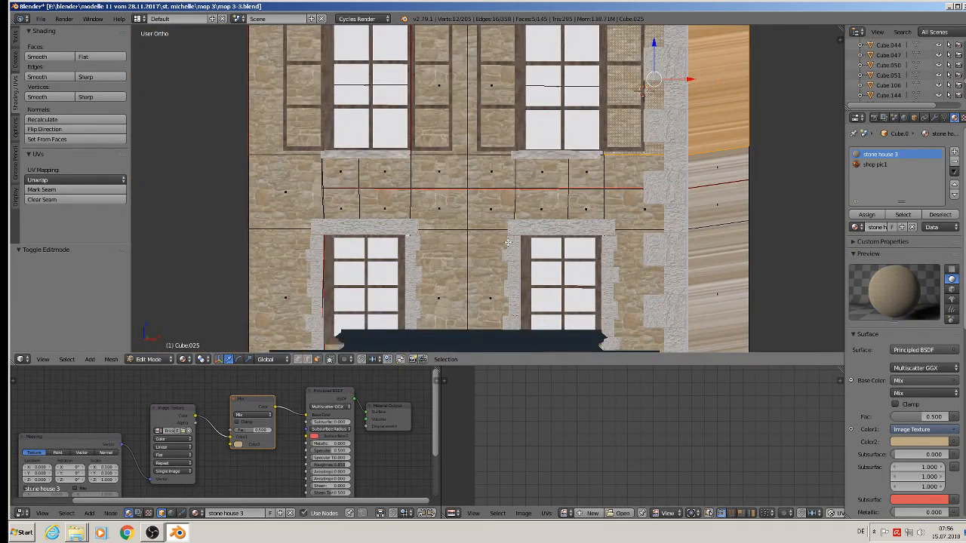
pyautogui.press('KP_1')
pyautogui.scroll(-4, 528, 241)
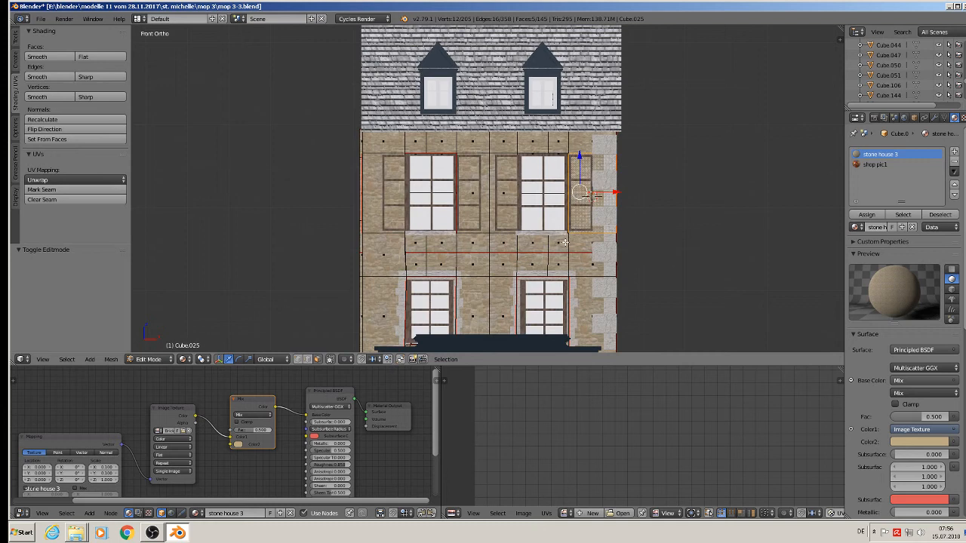
# Box-select the upper-storey faces with X-ray on and add an empty material slot.
pyautogui.press('b')
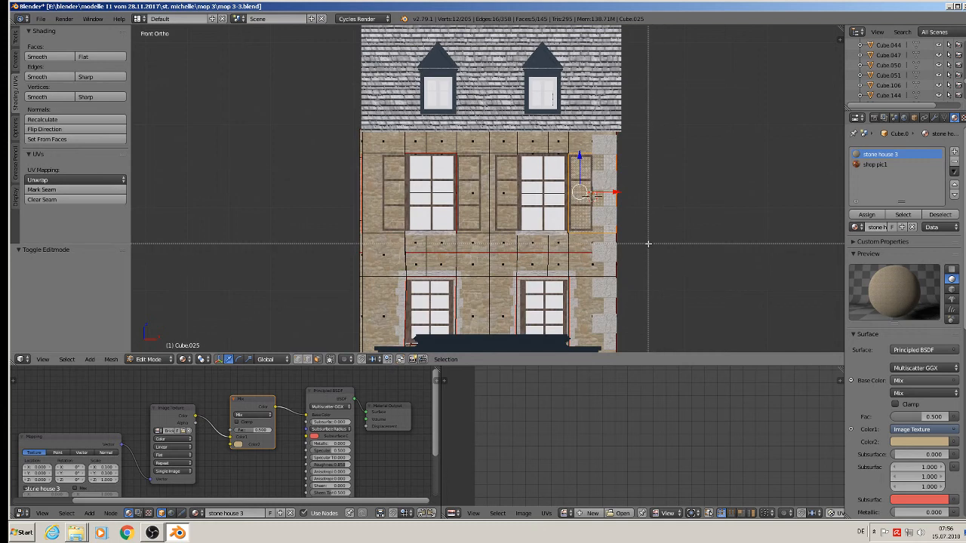
pyautogui.moveTo(650, 241); pyautogui.dragTo(649, 242)
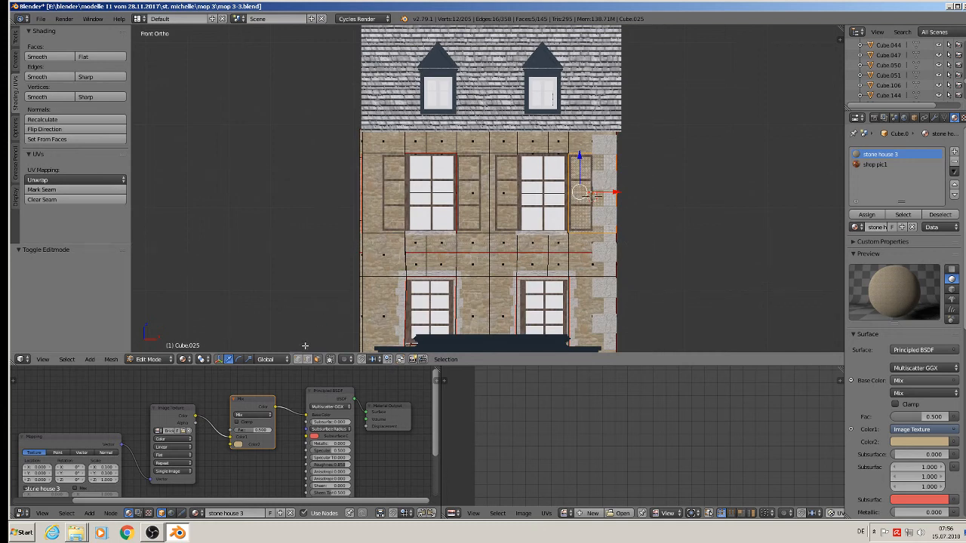
pyautogui.click(331, 360)
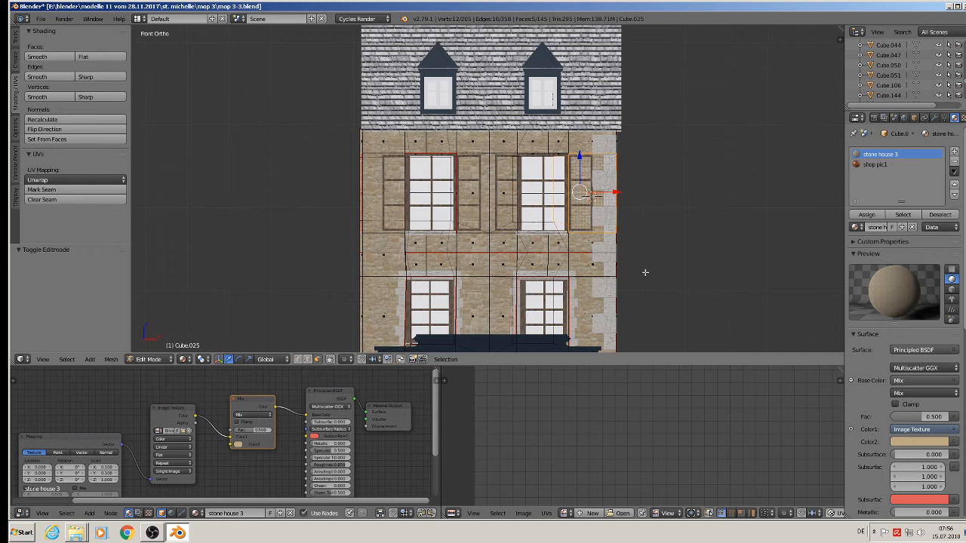
pyautogui.press('b')
pyautogui.moveTo(682, 240); pyautogui.dragTo(308, 139)
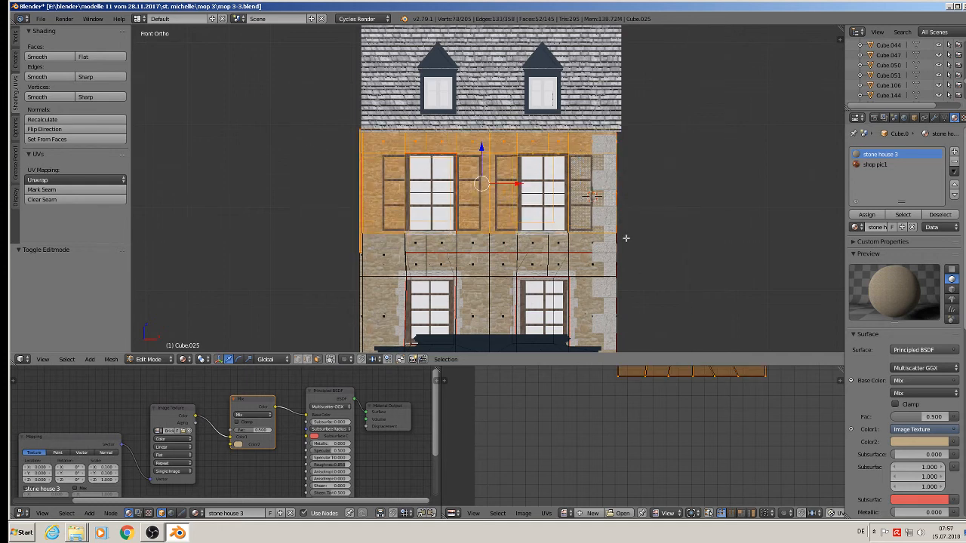
pyautogui.press('b')
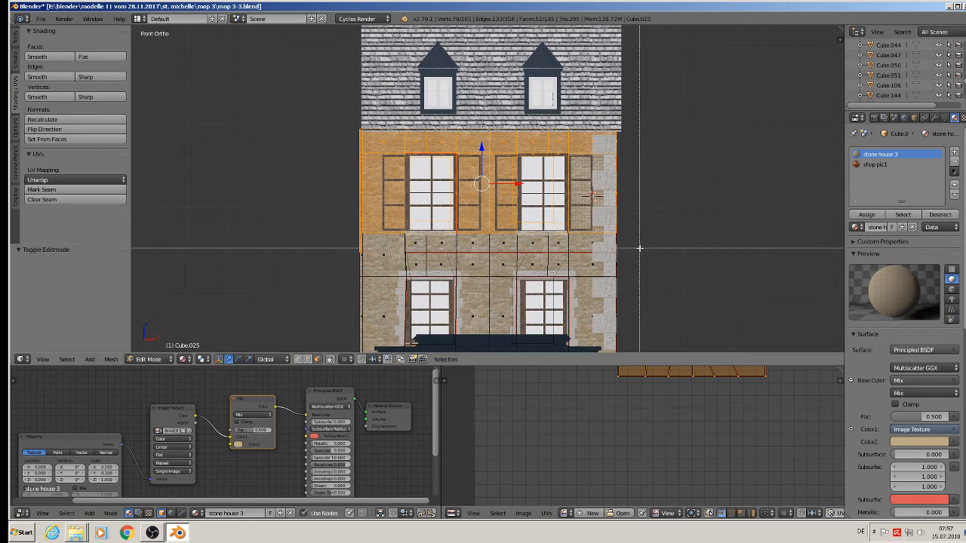
pyautogui.moveTo(640, 249); pyautogui.dragTo(304, 160)
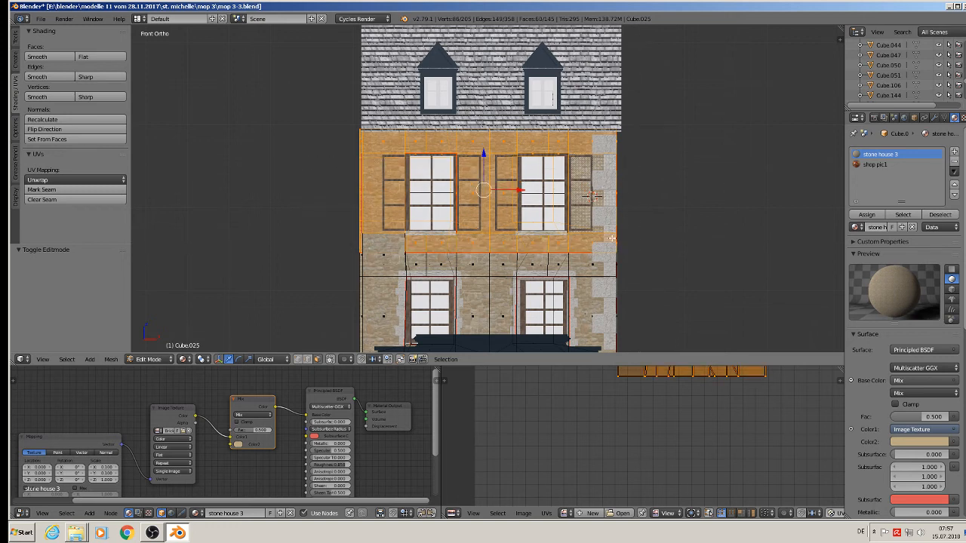
pyautogui.click(954, 154)
pyautogui.click(857, 228)
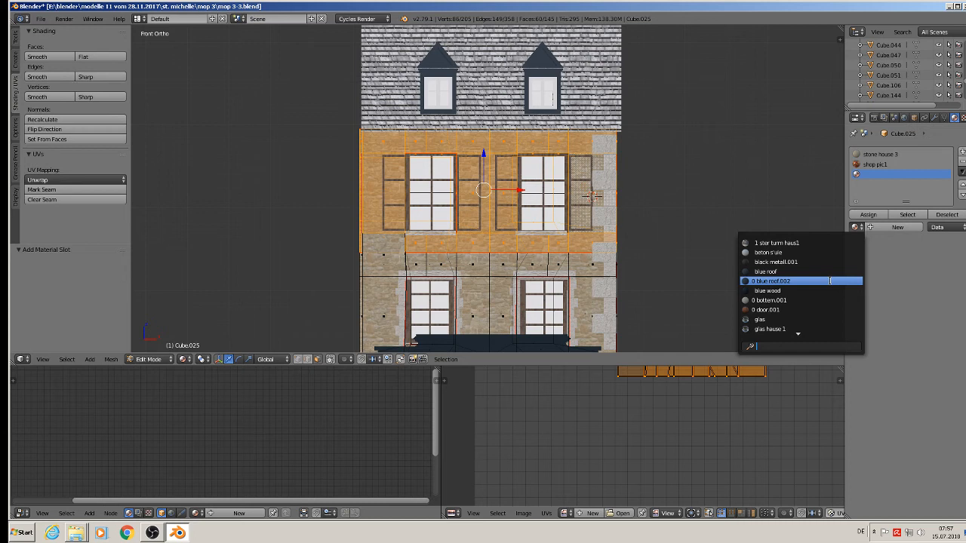
# Create a new material 'roof old 2' in a fresh slot and paste the copied roof nodes into it.
pyautogui.click(954, 265)
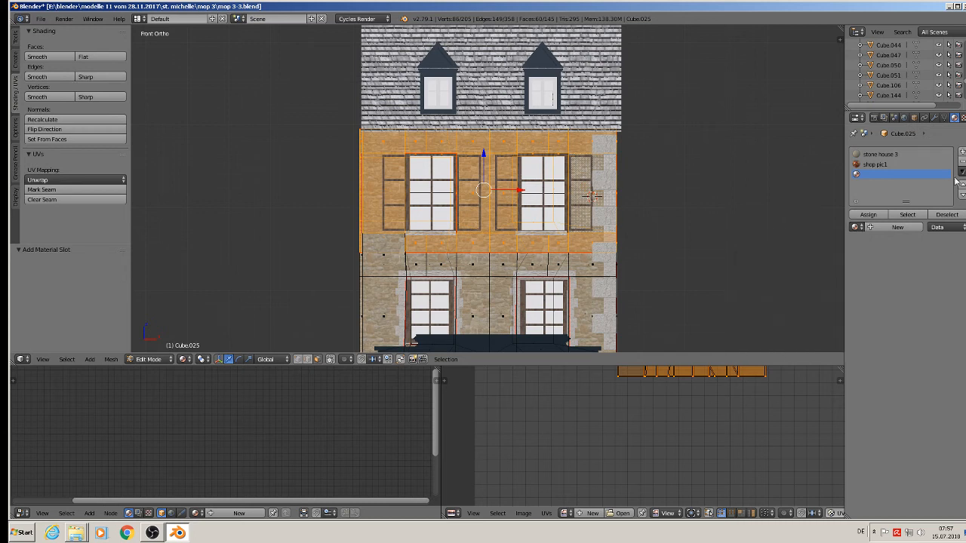
pyautogui.click(962, 152)
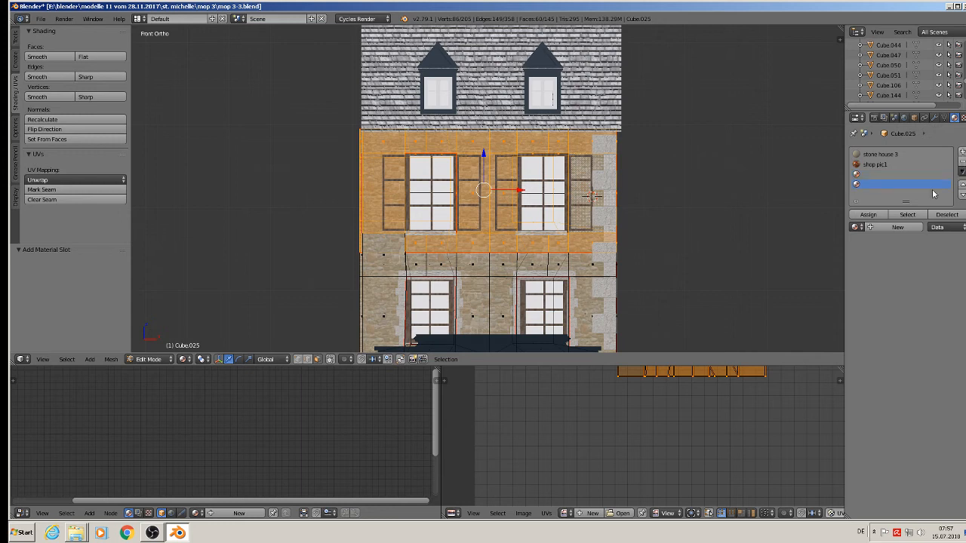
pyautogui.click(892, 227)
pyautogui.click(879, 227)
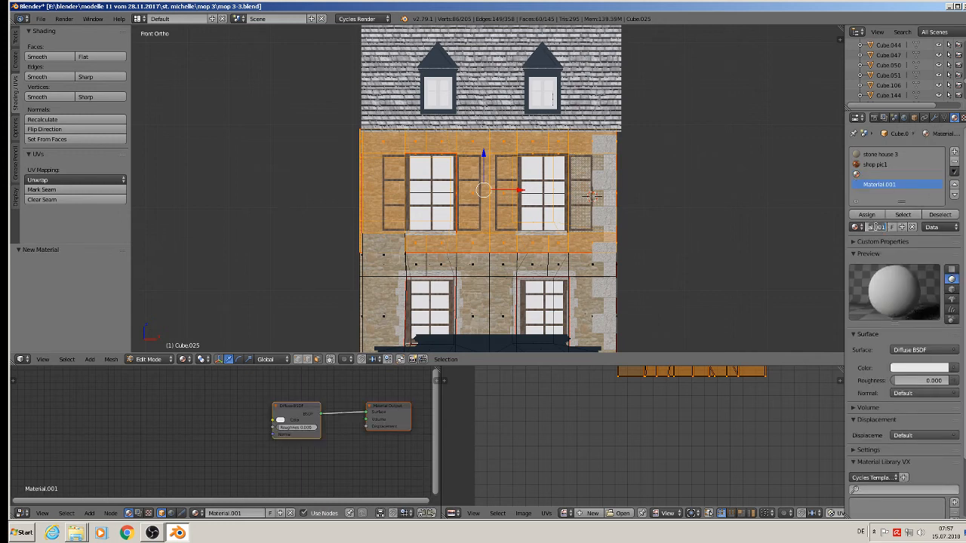
pyautogui.press('BackSpace')
pyautogui.press('Return')
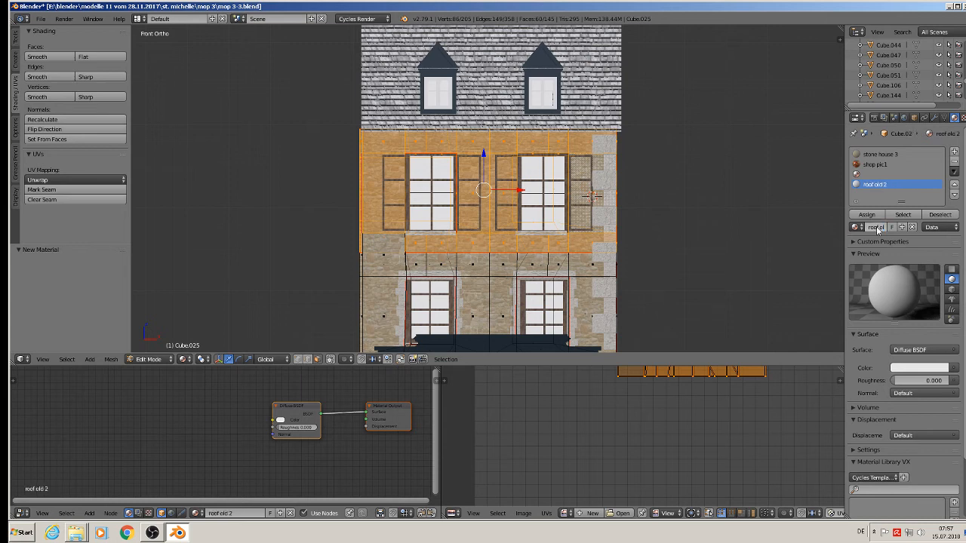
pyautogui.press('x')
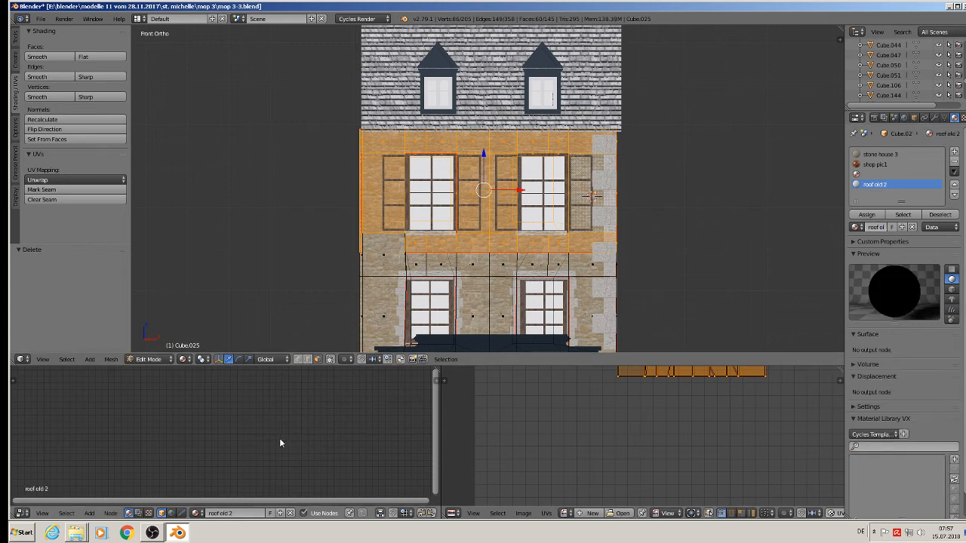
pyautogui.hotkey('ctrl', 'v')
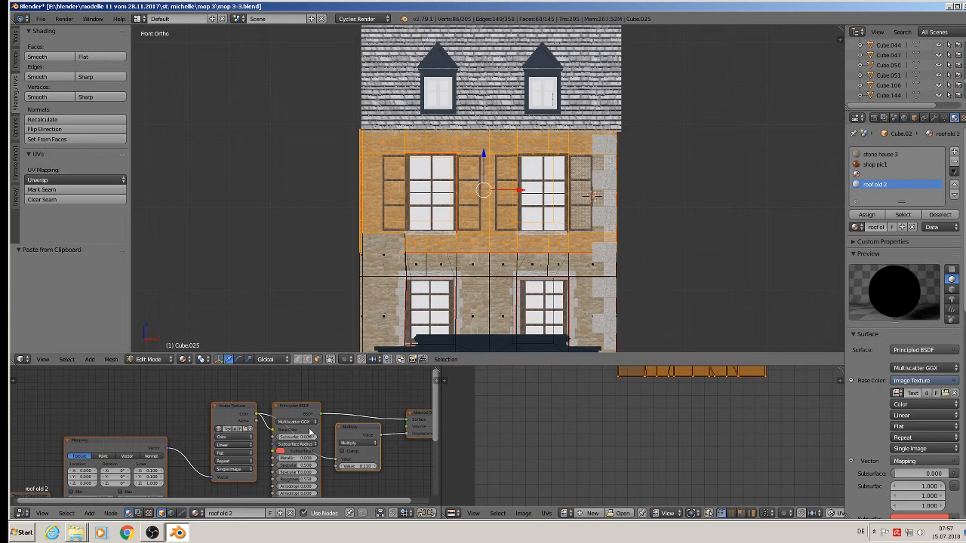
# Load Shingle.png into its image texture and assign the material to the selected upper faces.
pyautogui.scroll(5, 309, 433)
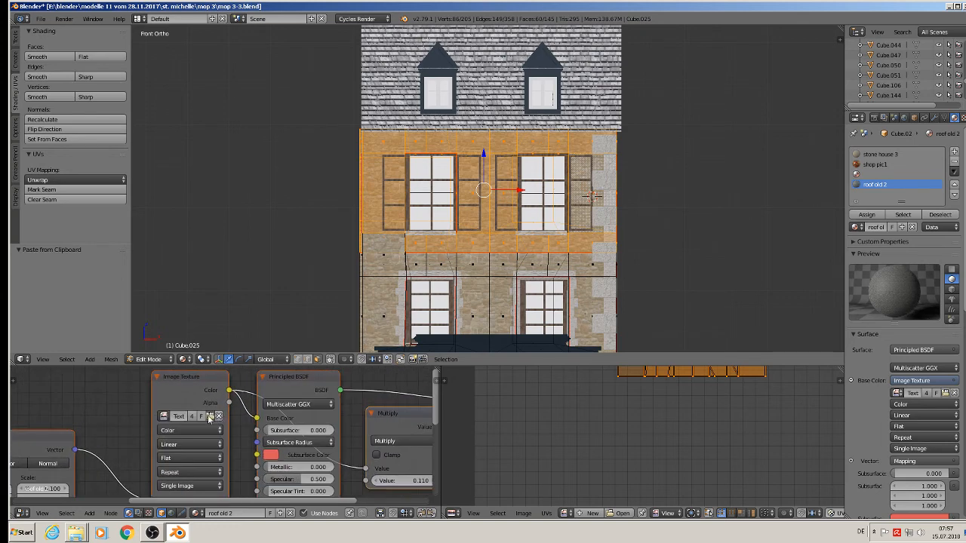
pyautogui.click(211, 417)
pyautogui.click(181, 33)
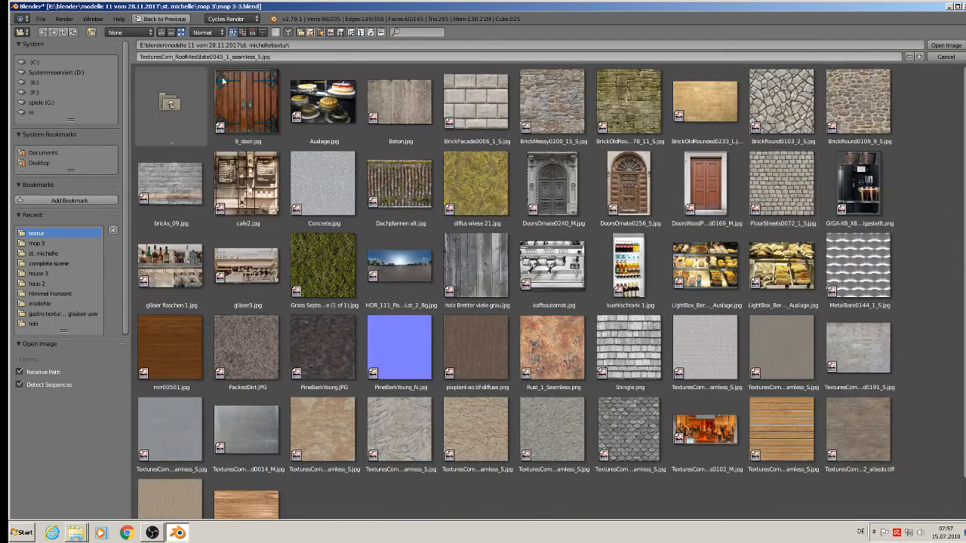
pyautogui.click(636, 364)
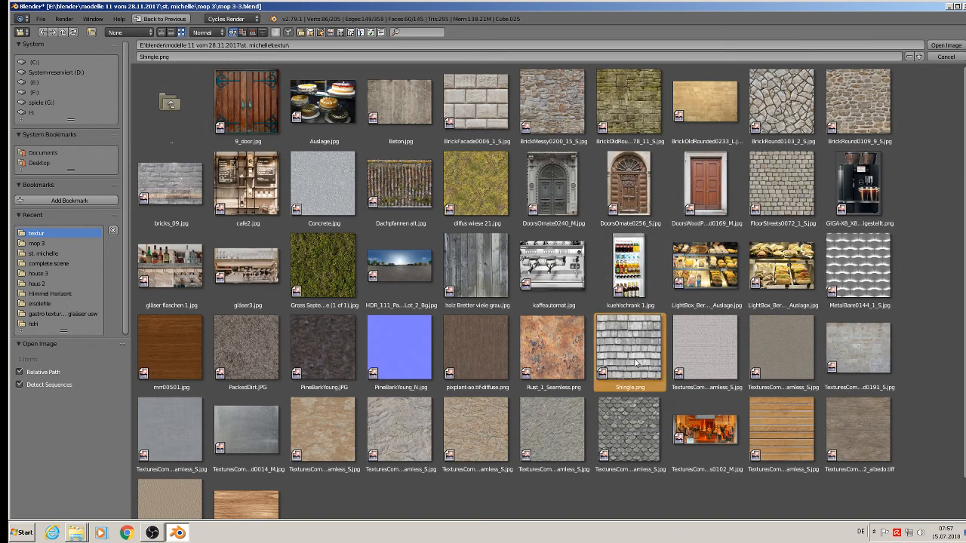
pyautogui.doubleClick(636, 364)
pyautogui.click(867, 215)
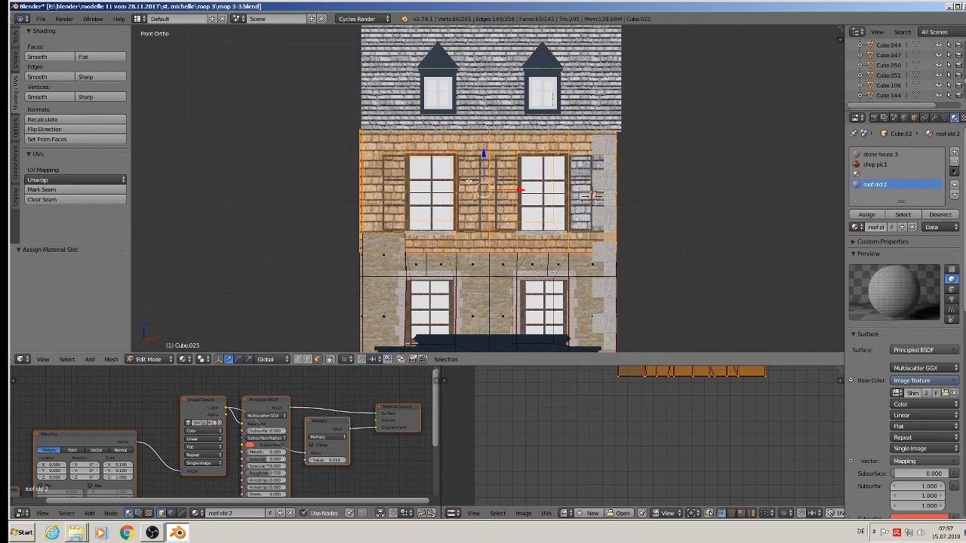
pyautogui.scroll(-7, 494, 195)
pyautogui.keyDown('shift'); pyautogui.moveTo(606, 231); pyautogui.dragTo(286, 154, button='middle'); pyautogui.keyUp('shift')
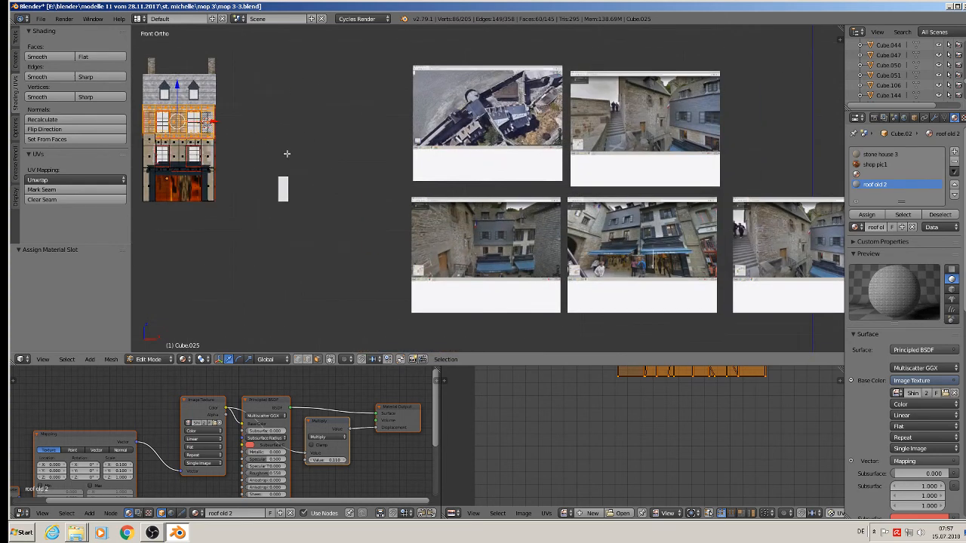
pyautogui.scroll(6, 532, 232)
pyautogui.scroll(3, 489, 221)
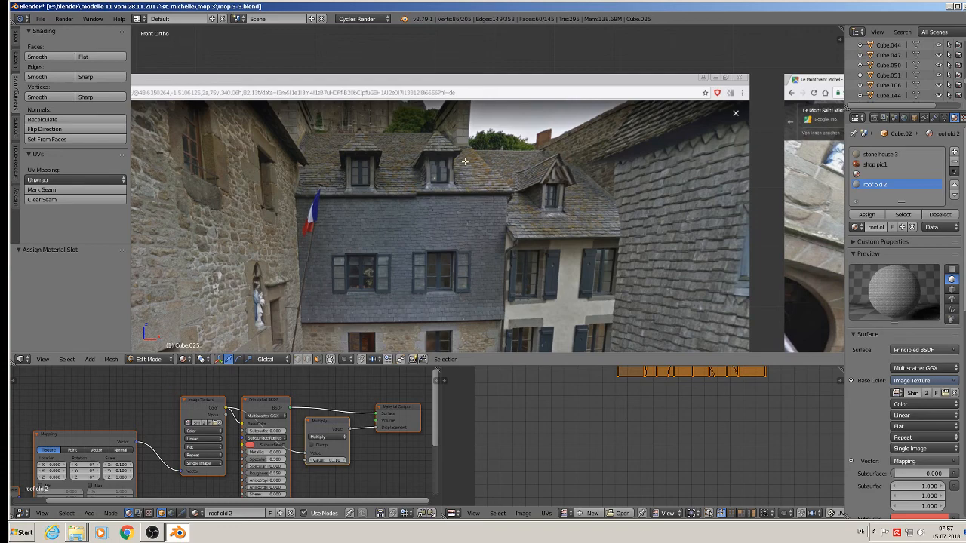
pyautogui.scroll(-7, 419, 195)
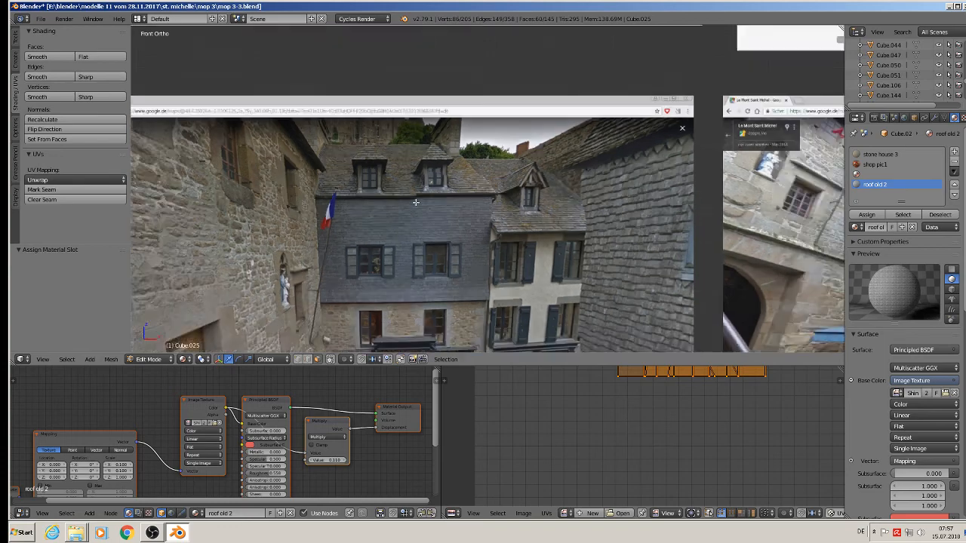
pyautogui.press('KP_Decimal')
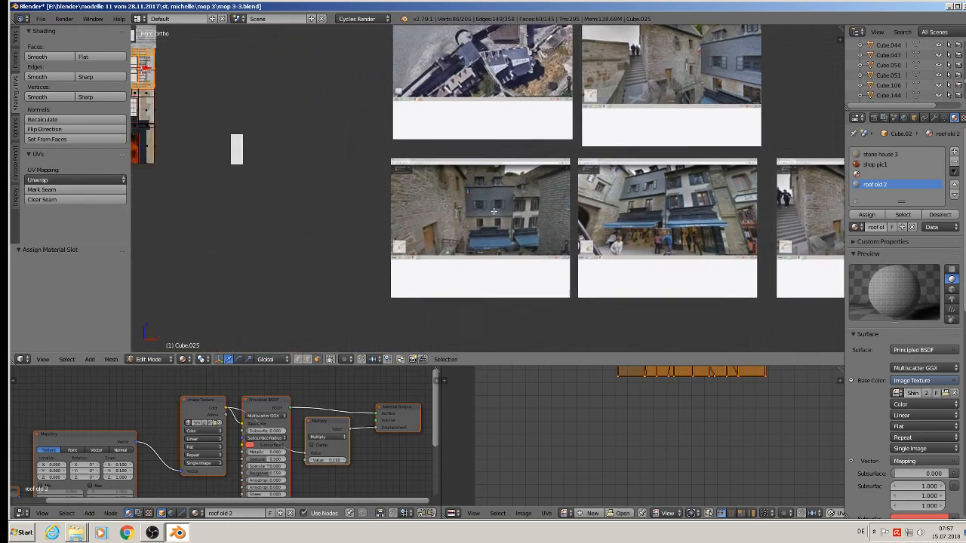
pyautogui.scroll(7, 384, 217)
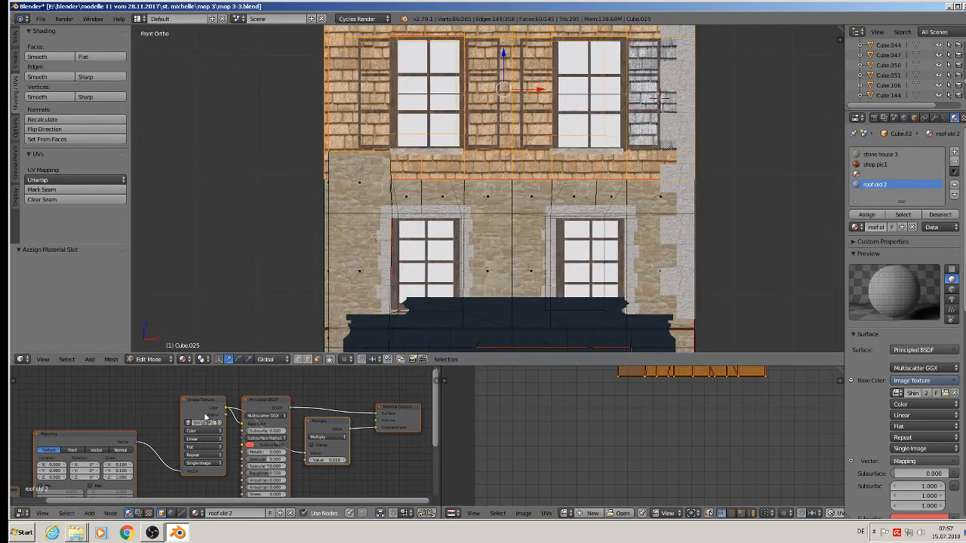
# Spread the Image Texture, Principled BSDF, Multiply and Material Output nodes apart to make room.
pyautogui.moveTo(204, 416); pyautogui.dragTo(157, 408)
pyautogui.moveTo(404, 422); pyautogui.dragTo(441, 414)
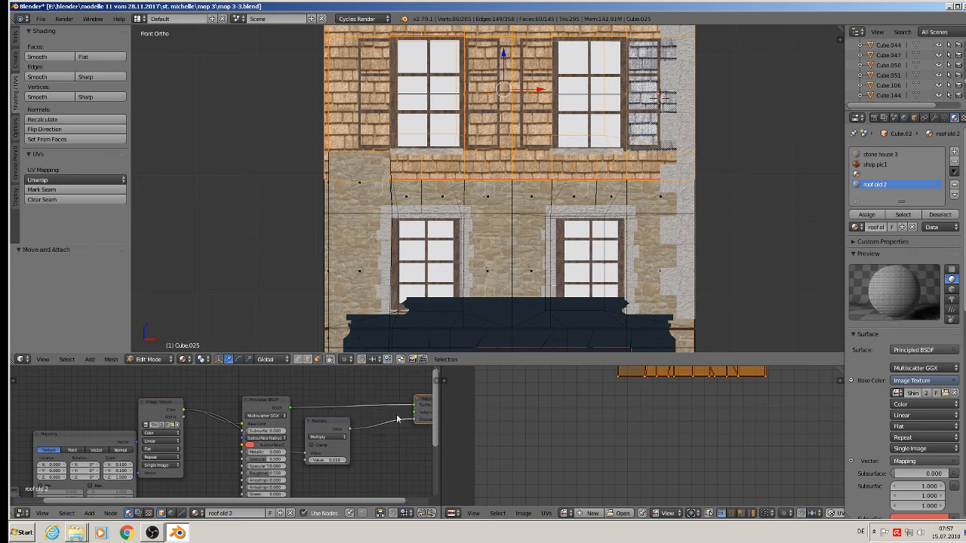
pyautogui.moveTo(330, 421); pyautogui.dragTo(399, 436)
pyautogui.moveTo(262, 402); pyautogui.dragTo(332, 375)
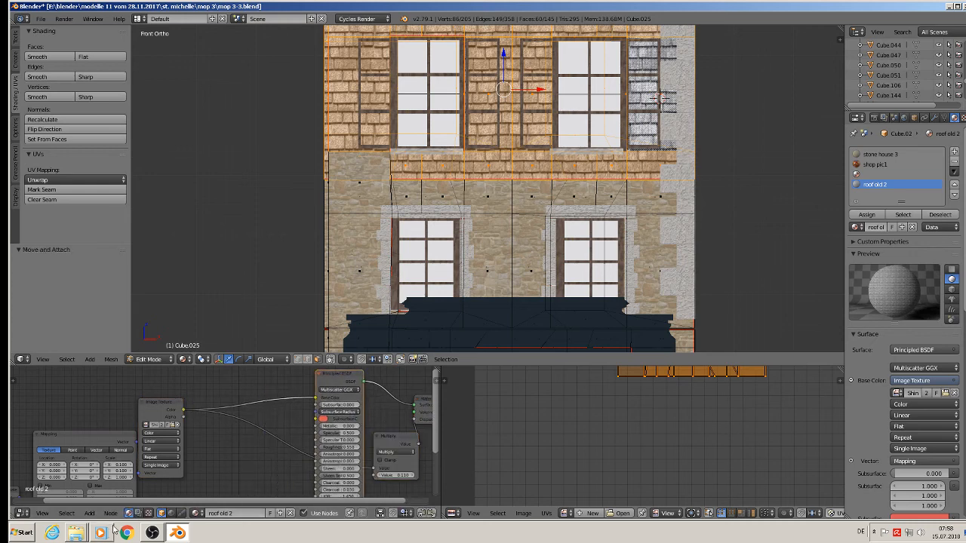
# Insert a MixRGB node between the image texture and BSDF, with a near-black blue Color2.
pyautogui.click(89, 513)
pyautogui.moveTo(100, 453)
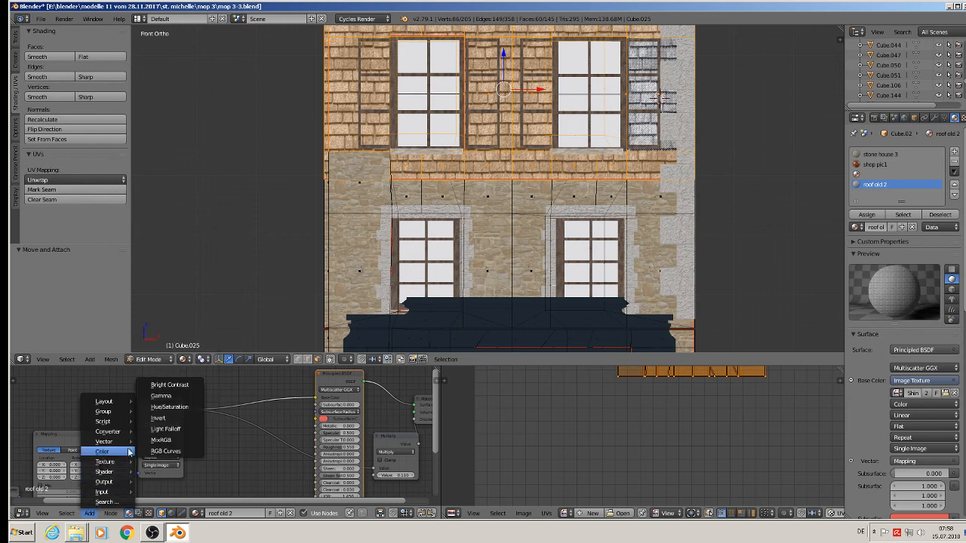
pyautogui.click(165, 438)
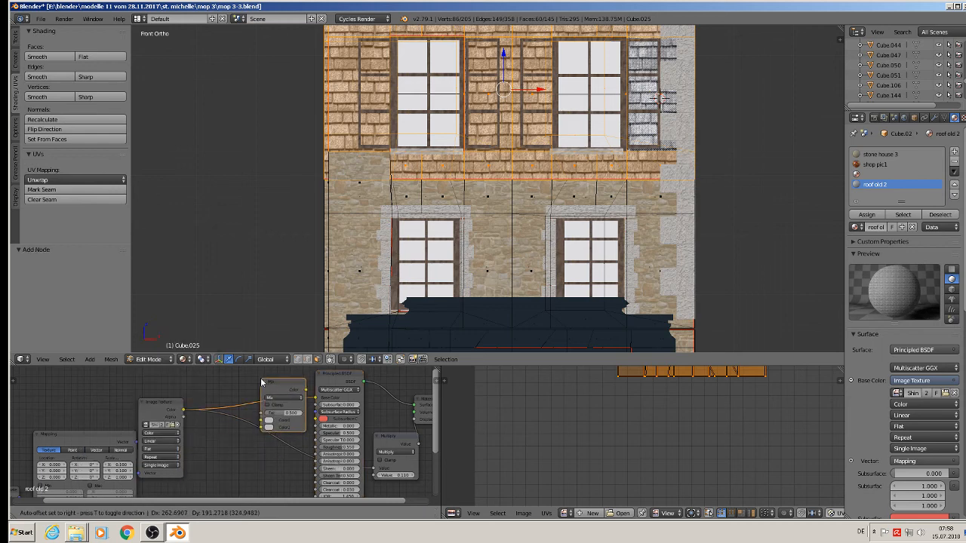
pyautogui.click(264, 382)
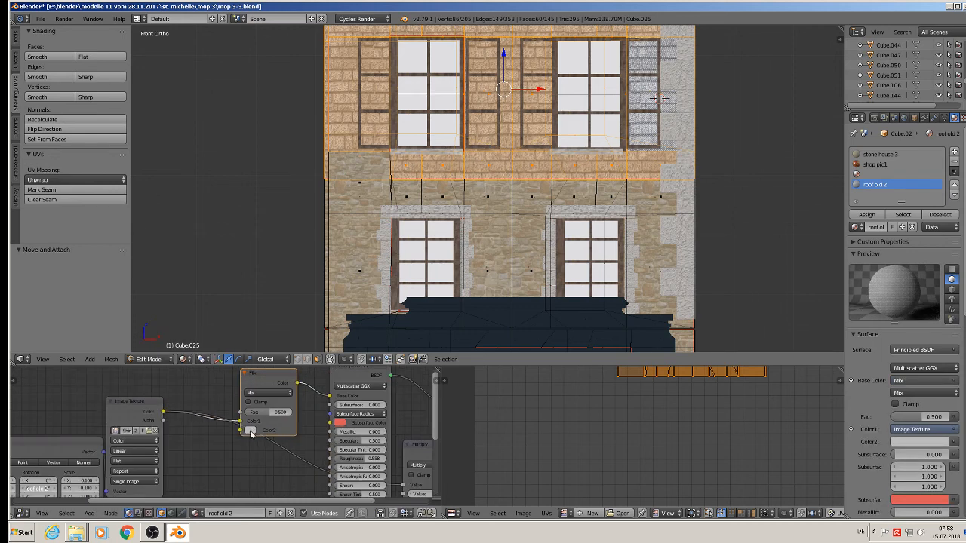
pyautogui.click(249, 430)
pyautogui.moveTo(281, 344); pyautogui.dragTo(279, 339)
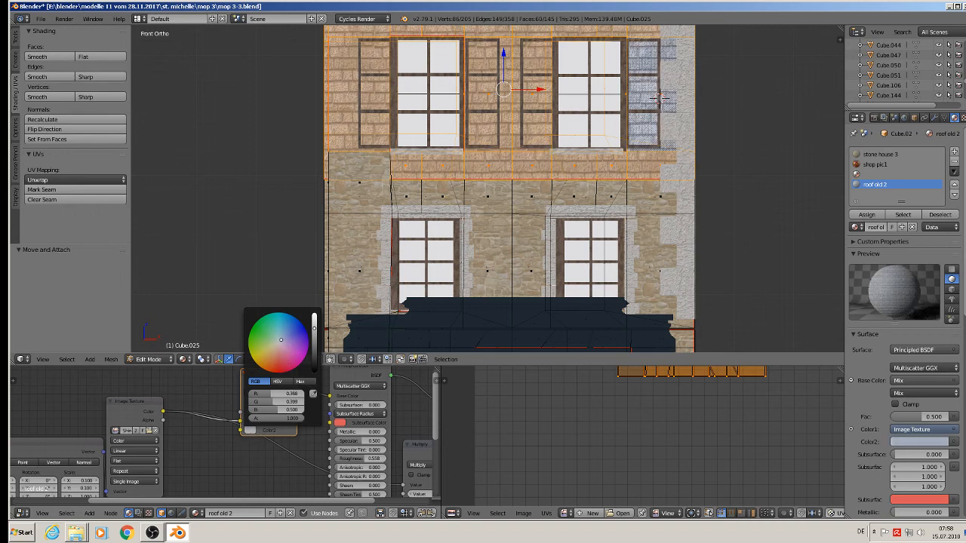
pyautogui.click(315, 353)
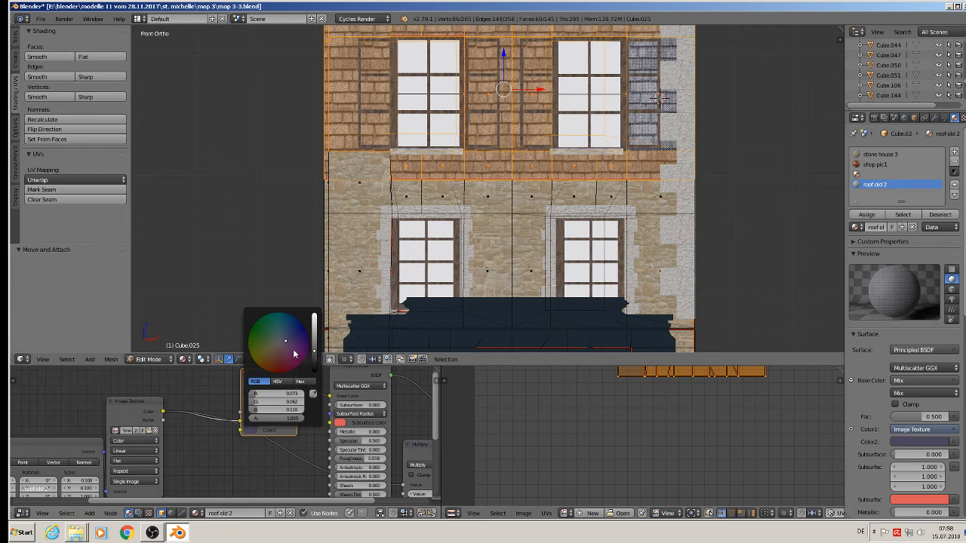
pyautogui.press('Tab')
pyautogui.moveTo(584, 143); pyautogui.dragTo(570, 216, button='middle')
# In Edit Mode, slide the edge below the slate band along X.
pyautogui.scroll(1, 570, 216)
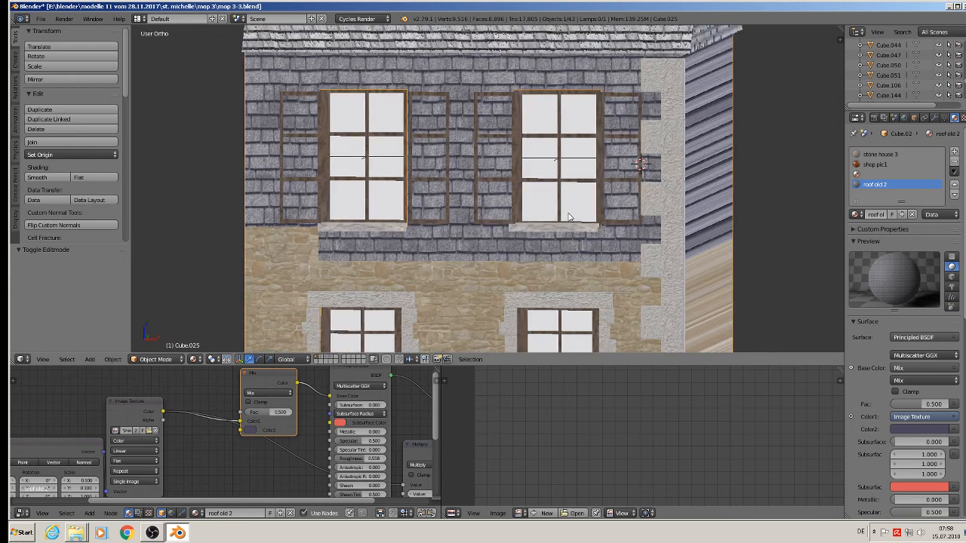
pyautogui.scroll(-5, 569, 216)
pyautogui.scroll(1, 563, 196)
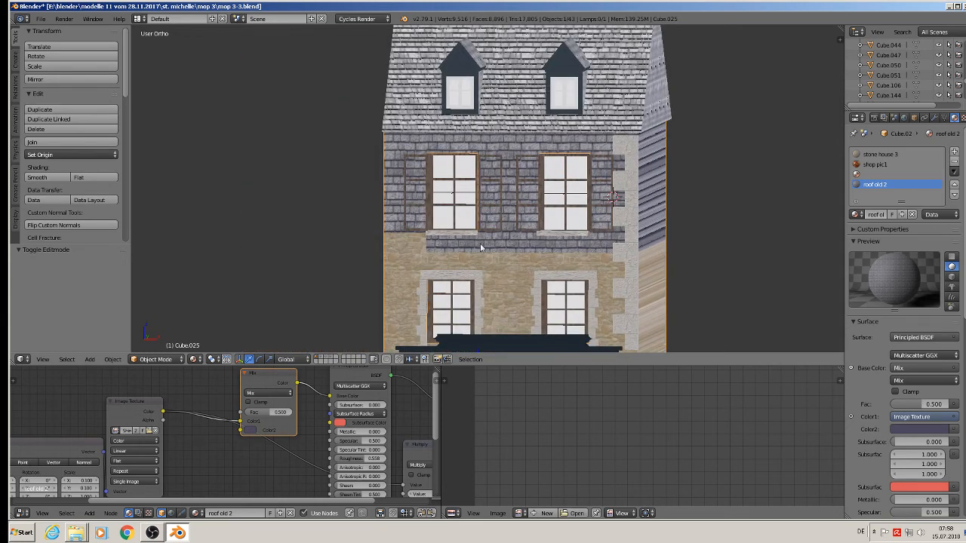
pyautogui.press('Tab')
pyautogui.scroll(2, 438, 268)
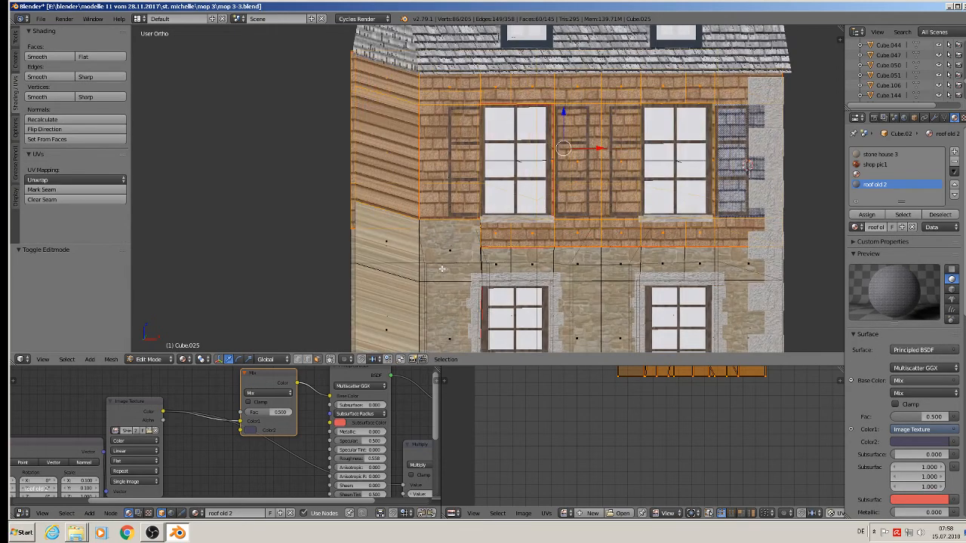
pyautogui.scroll(5, 442, 269)
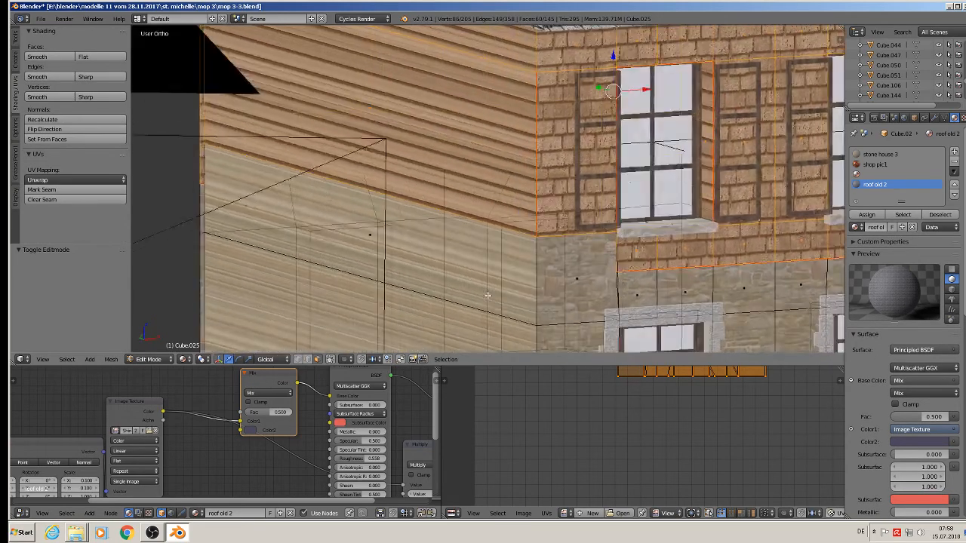
pyautogui.scroll(6, 470, 165)
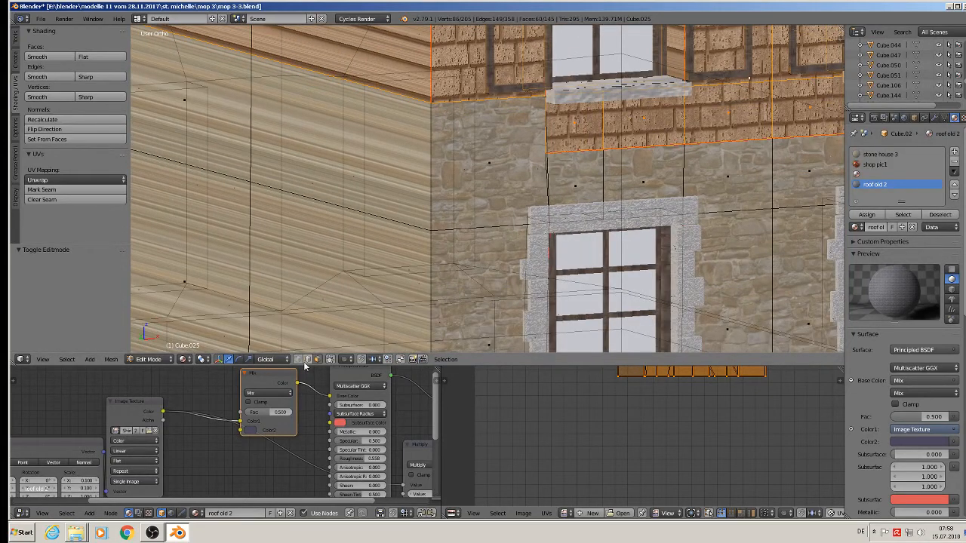
pyautogui.rightClick(562, 165)
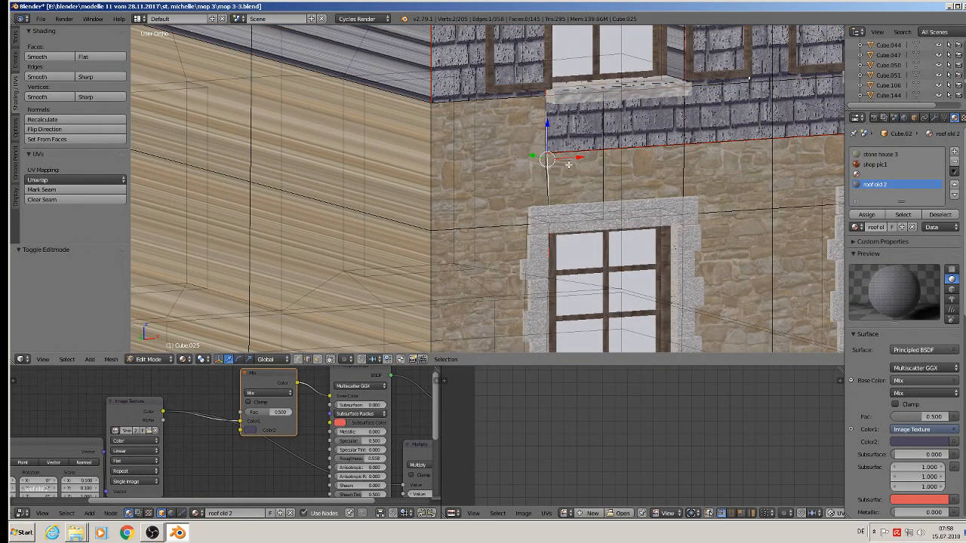
pyautogui.press('g')
pyautogui.press('x')
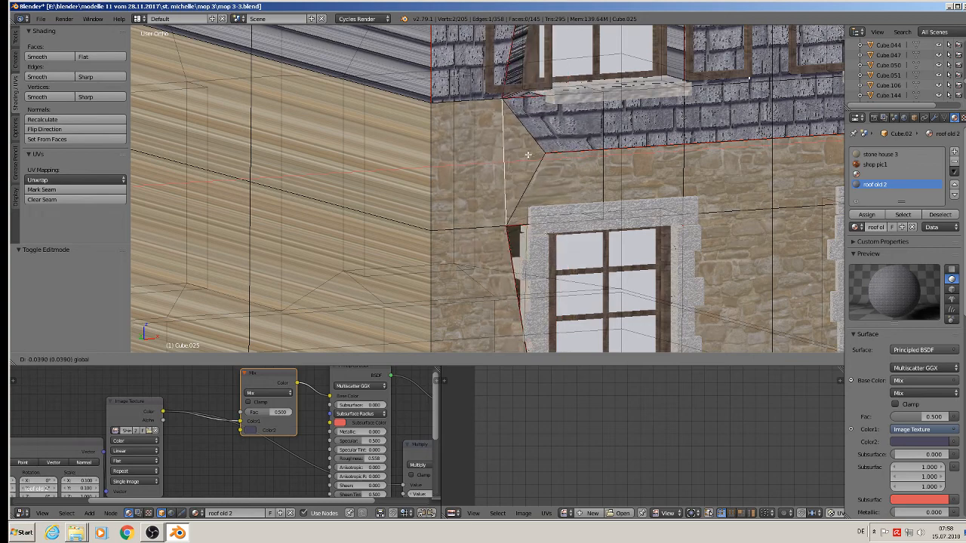
pyautogui.click(531, 155)
# Dissolve one edge, then delete another edge together with its faces.
pyautogui.moveTo(531, 154); pyautogui.dragTo(449, 142, button='middle')
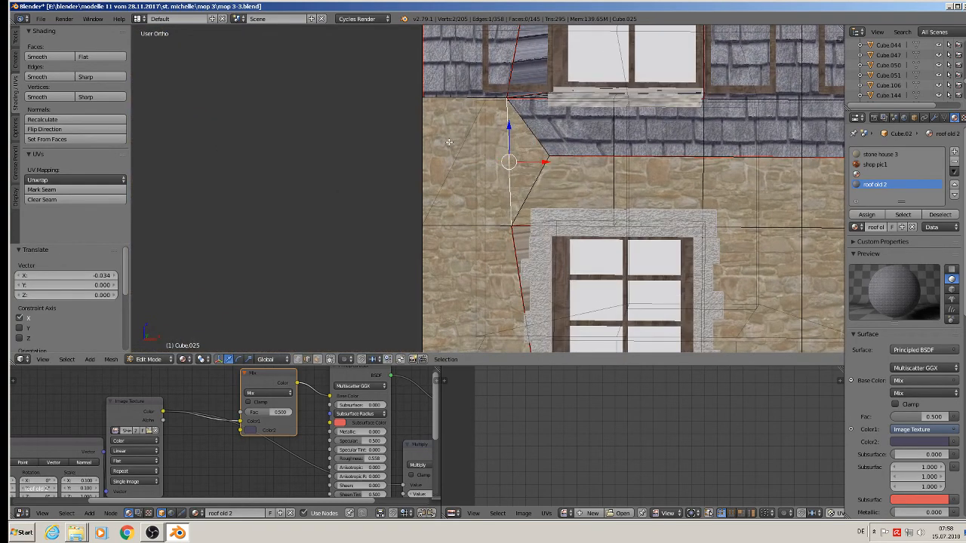
pyautogui.press('x')
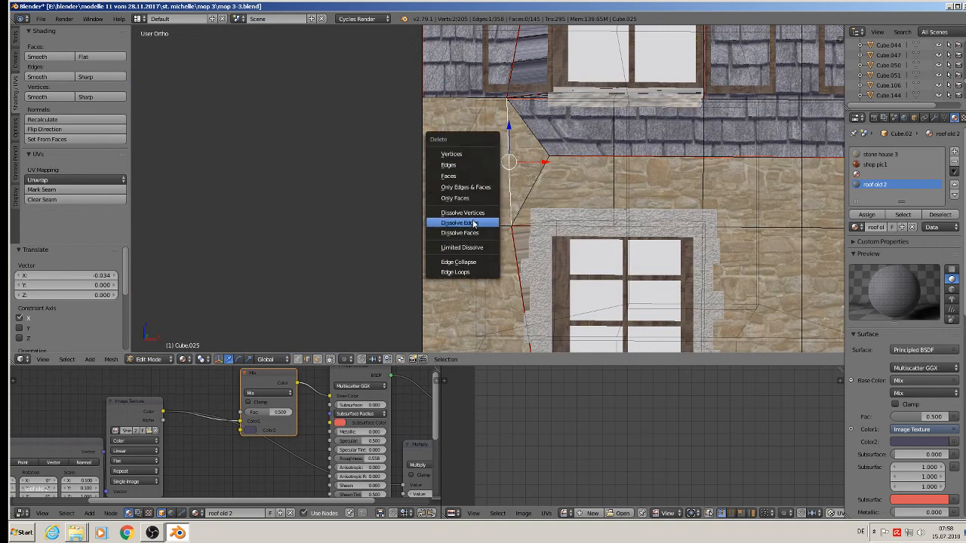
pyautogui.click(492, 216)
pyautogui.press('x')
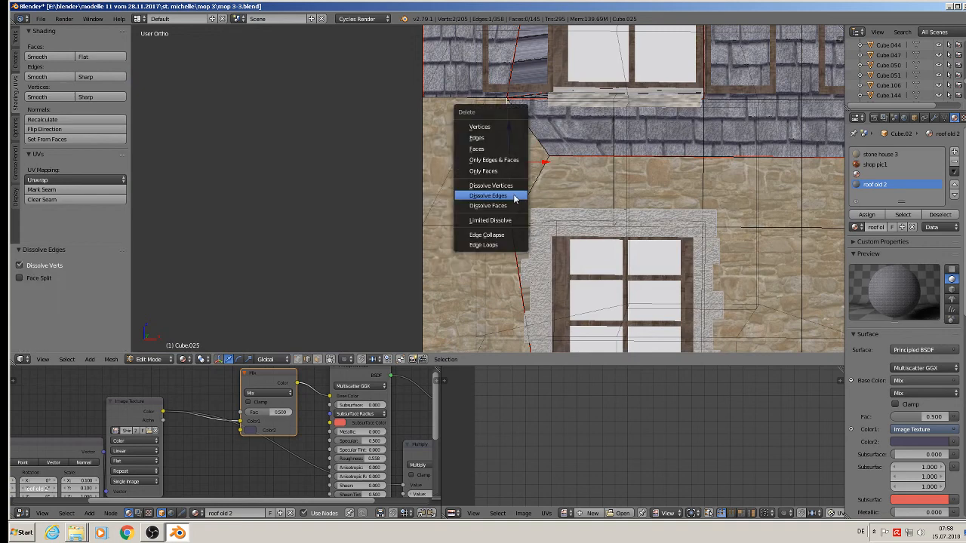
pyautogui.click(492, 136)
# Slide the slate band's corner vertex left and a lower corner vertex right along X.
pyautogui.moveTo(535, 181); pyautogui.dragTo(551, 193, button='middle')
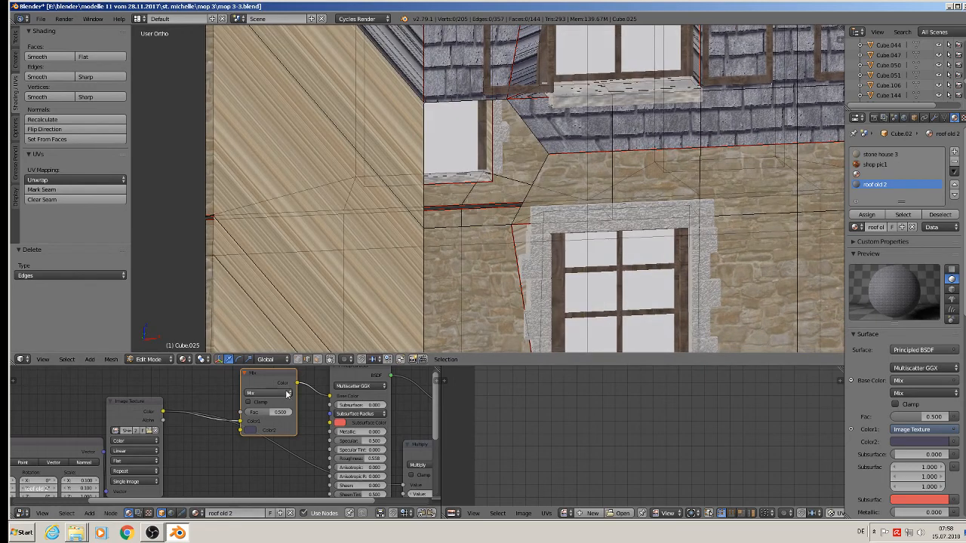
pyautogui.rightClick(550, 153)
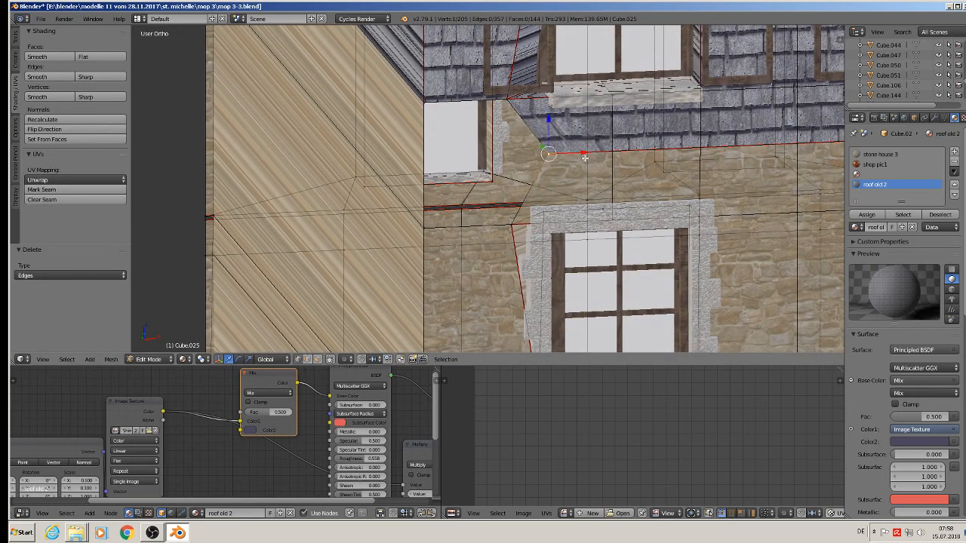
pyautogui.moveTo(586, 155); pyautogui.dragTo(544, 160)
pyautogui.rightClick(514, 227)
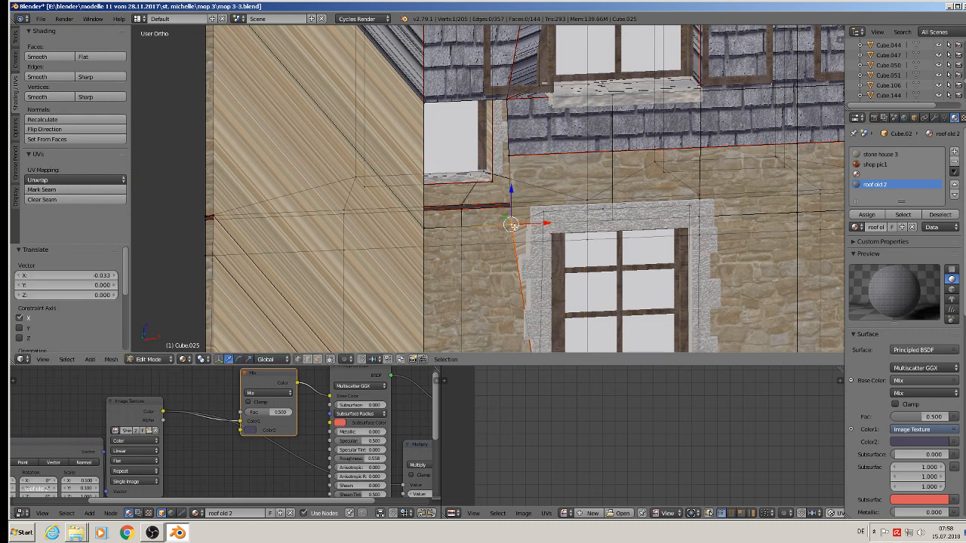
pyautogui.moveTo(549, 223); pyautogui.dragTo(570, 223)
# Subdivide the left edge between the lower-left corner and top vertices.
pyautogui.keyDown('shift'); pyautogui.rightClick(505, 154); pyautogui.keyUp('shift')
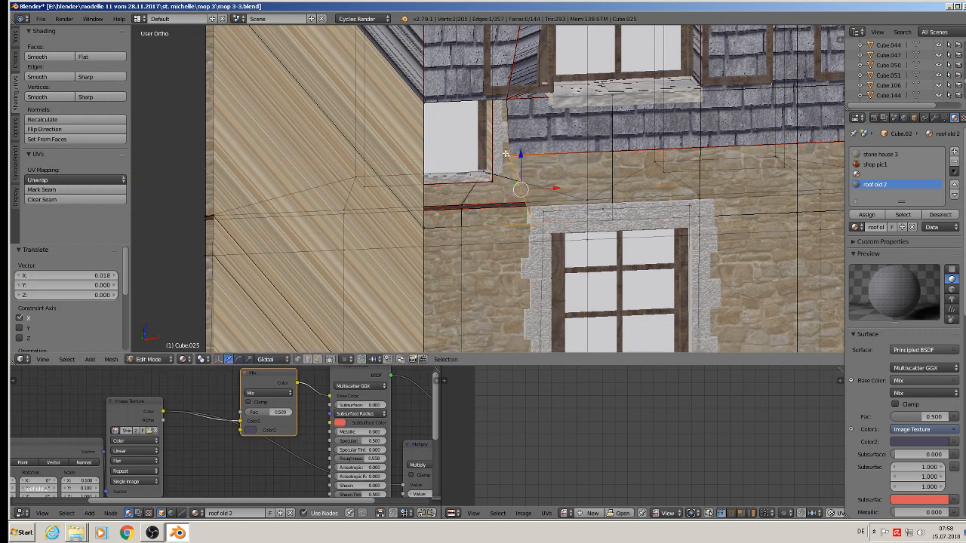
pyautogui.keyDown('shift'); pyautogui.rightClick(496, 107); pyautogui.keyUp('shift')
pyautogui.keyDown('shift'); pyautogui.rightClick(419, 116); pyautogui.keyUp('shift')
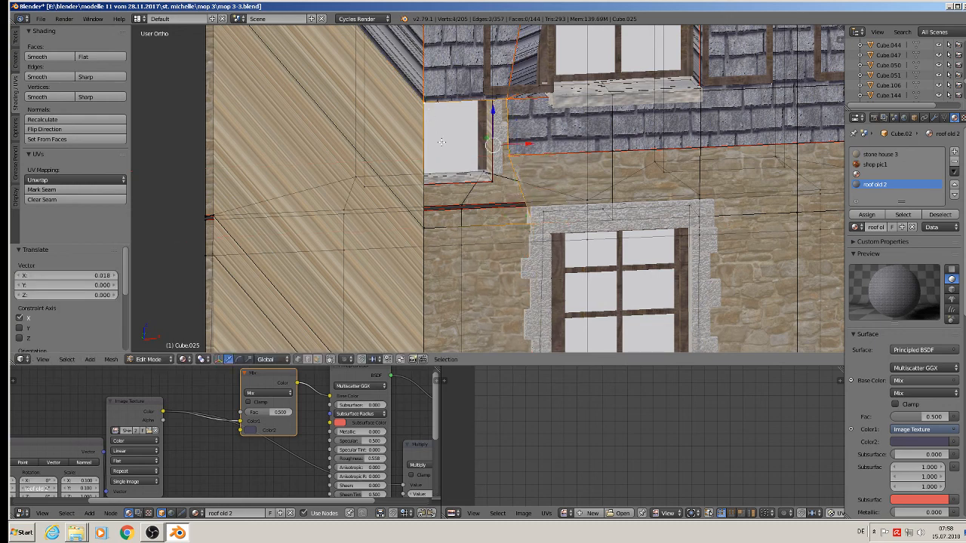
pyautogui.rightClick(430, 228)
pyautogui.moveTo(514, 196); pyautogui.dragTo(475, 171, button='middle')
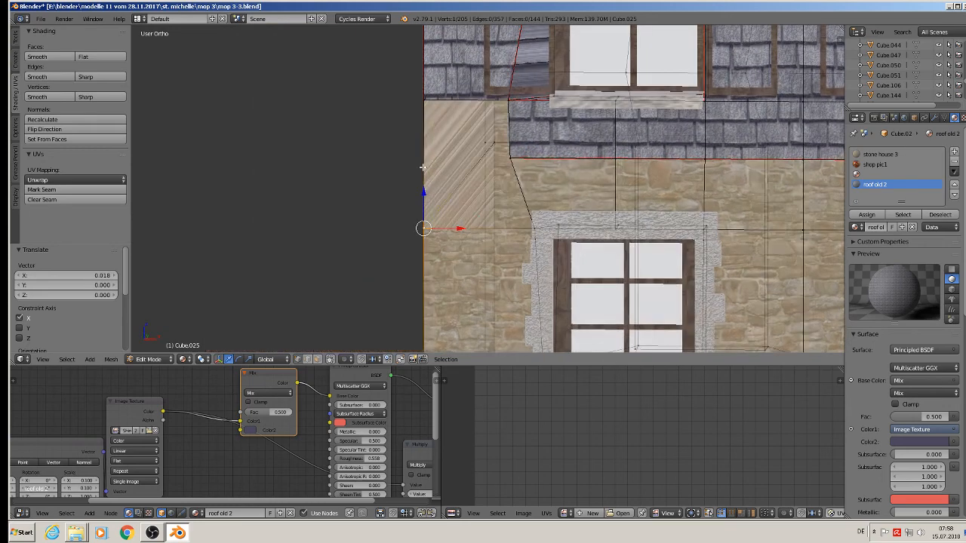
pyautogui.keyDown('shift'); pyautogui.rightClick(423, 109); pyautogui.keyUp('shift')
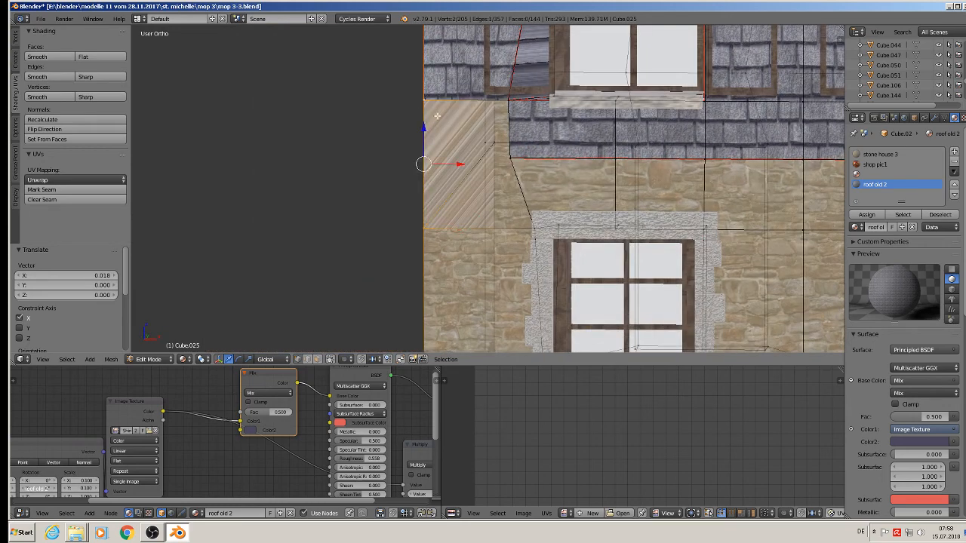
pyautogui.click(15, 38)
pyautogui.scroll(-5, 65, 209)
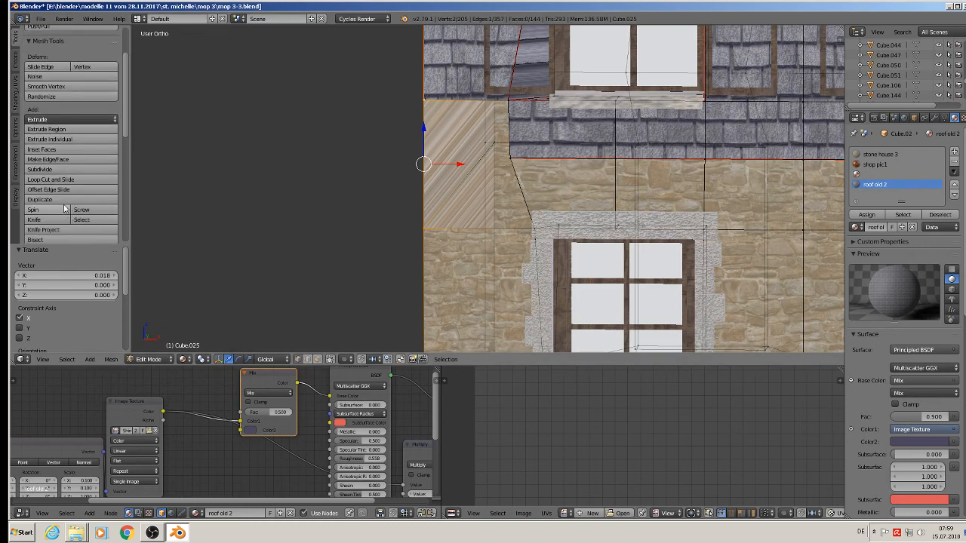
pyautogui.click(44, 169)
# Fill the upper gap with a four-vertex face and nudge the left-edge vertex slightly up.
pyautogui.rightClick(425, 163)
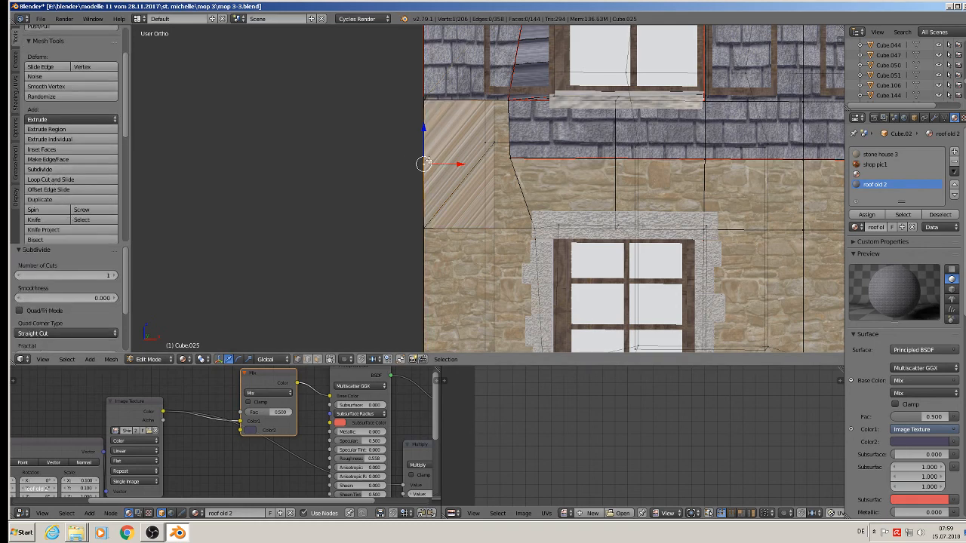
pyautogui.keyDown('shift'); pyautogui.rightClick(513, 156); pyautogui.keyUp('shift')
pyautogui.keyDown('shift'); pyautogui.rightClick(508, 98); pyautogui.keyUp('shift')
pyautogui.keyDown('shift'); pyautogui.rightClick(420, 101); pyautogui.keyUp('shift')
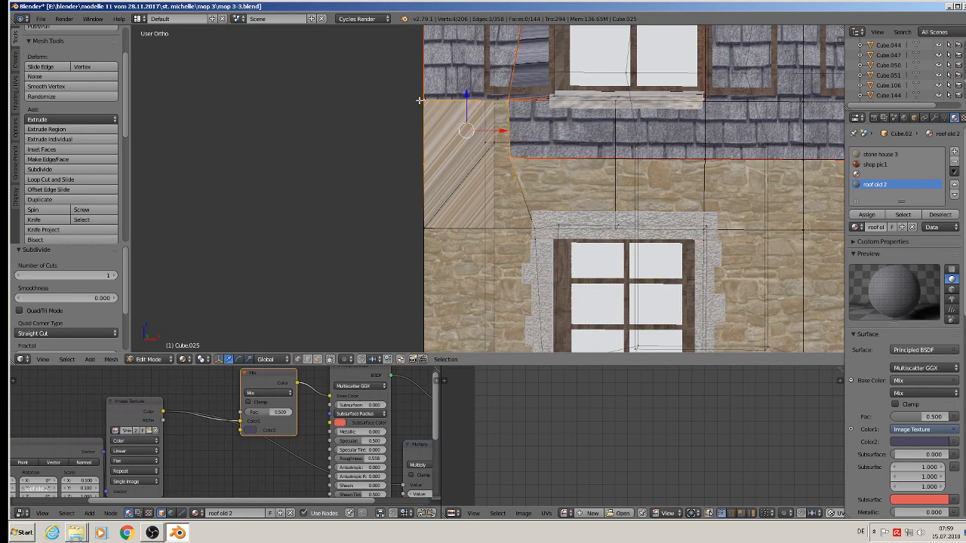
pyautogui.press('f')
pyautogui.rightClick(425, 164)
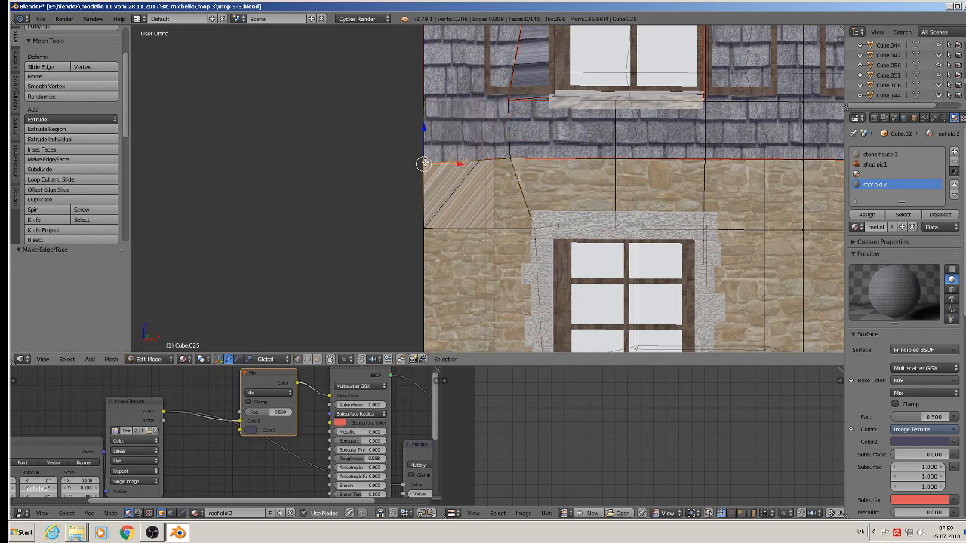
pyautogui.moveTo(422, 136); pyautogui.dragTo(423, 130)
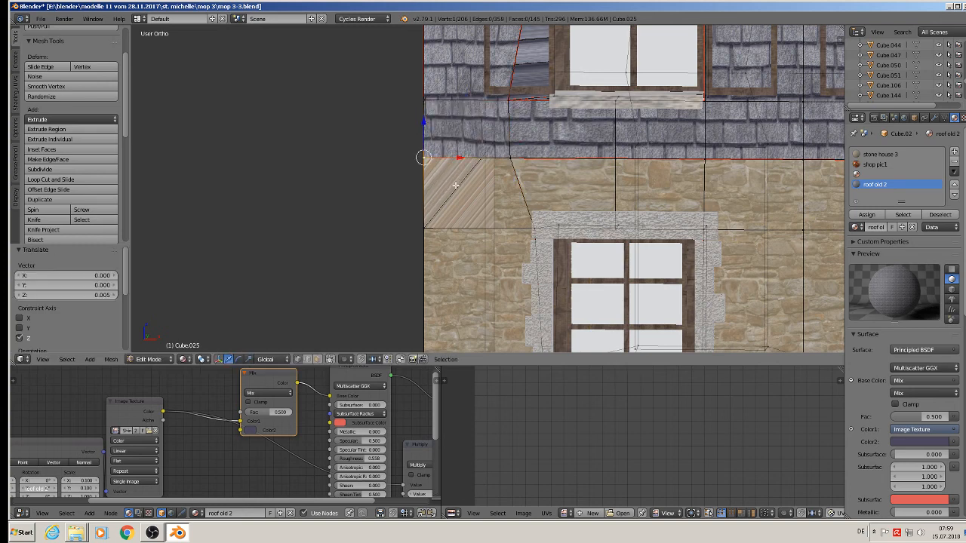
# Fill the lower gap with a four-vertex face and return to object mode.
pyautogui.keyDown('shift'); pyautogui.rightClick(425, 227); pyautogui.keyUp('shift')
pyautogui.keyDown('shift'); pyautogui.rightClick(528, 226); pyautogui.keyUp('shift')
pyautogui.keyDown('shift'); pyautogui.rightClick(509, 157); pyautogui.keyUp('shift')
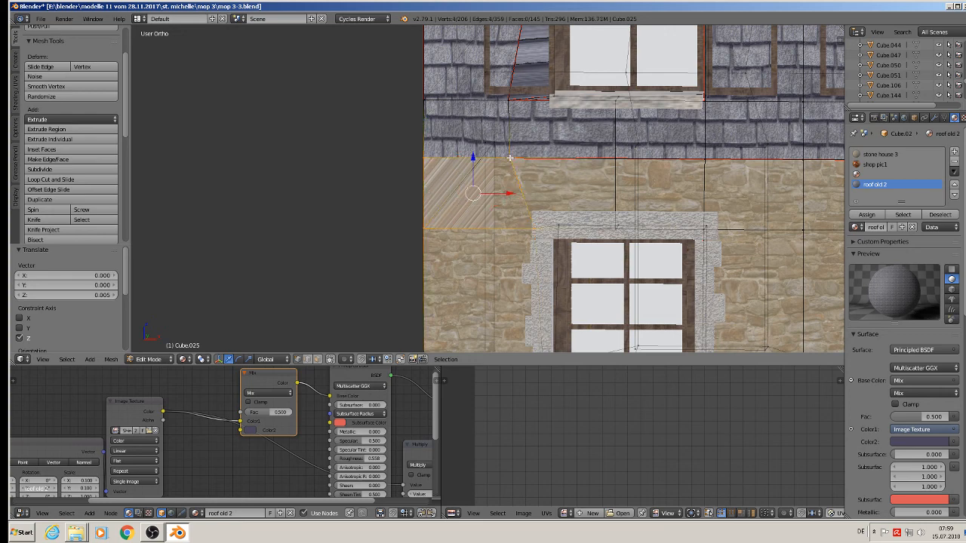
pyautogui.press('f')
pyautogui.press('Tab')
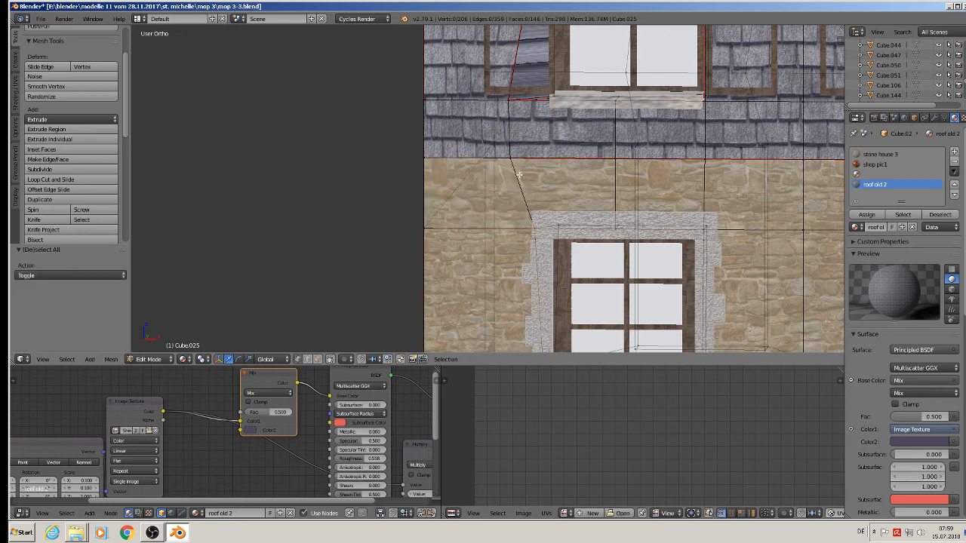
pyautogui.scroll(-9, 573, 211)
pyautogui.moveTo(573, 211)
pyautogui.mouseDown(button='middle')
pyautogui.moveTo(588, 215)
pyautogui.moveTo(575, 197)
pyautogui.mouseUp(button='middle')
pyautogui.press('a')
pyautogui.scroll(1, 586, 214)
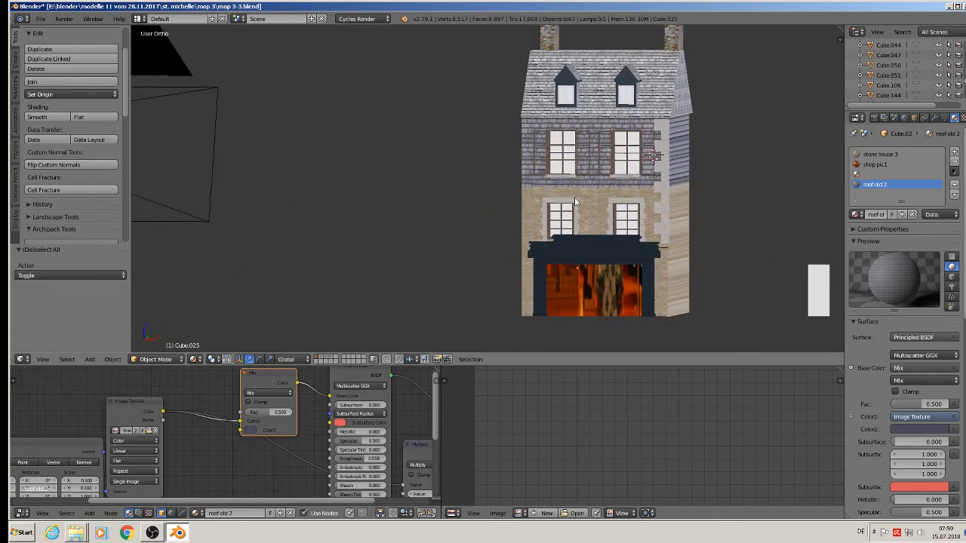
# Select the shop window face of the house in Edit Mode.
pyautogui.scroll(1, 572, 193)
pyautogui.scroll(-2, 596, 243)
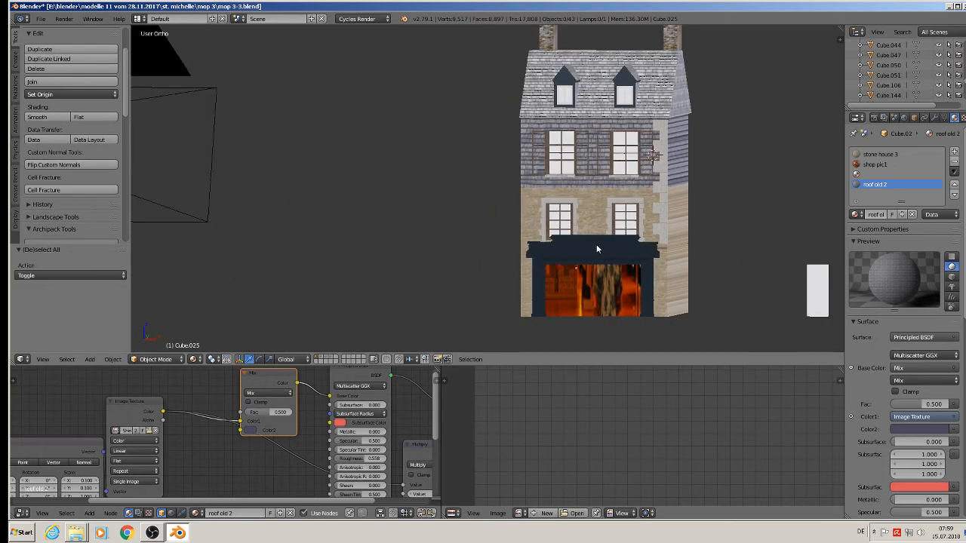
pyautogui.scroll(4, 588, 270)
pyautogui.keyDown('shift'); pyautogui.moveTo(588, 270); pyautogui.dragTo(451, 163, button='middle'); pyautogui.keyUp('shift')
pyautogui.rightClick(456, 167)
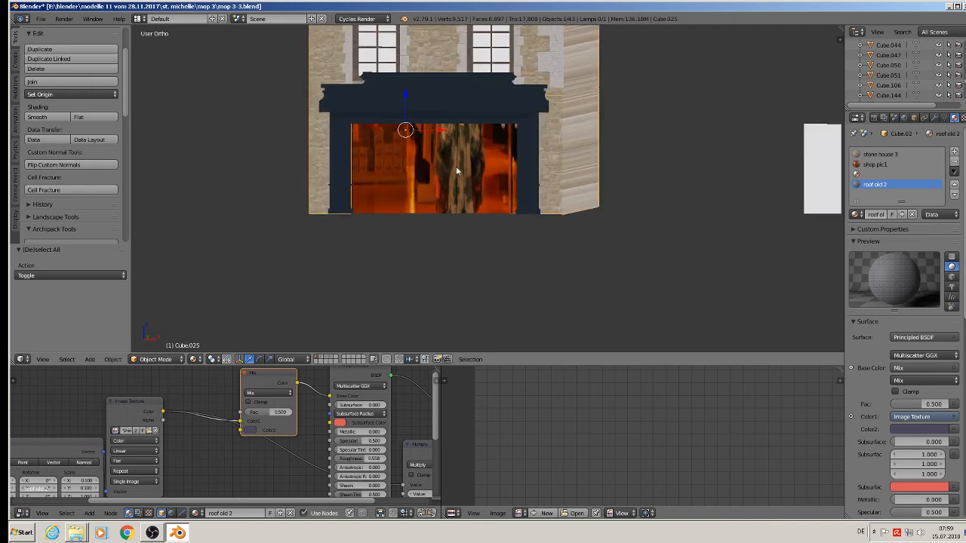
pyautogui.press('Tab')
pyautogui.click(298, 359)
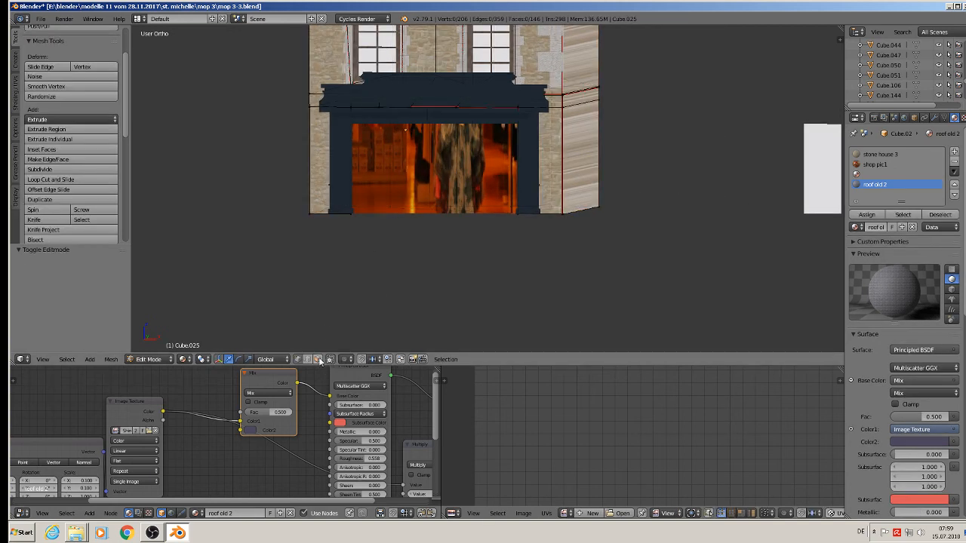
pyautogui.rightClick(430, 157)
pyautogui.moveTo(433, 189); pyautogui.dragTo(459, 191, button='middle')
# Re-project the window face's UVs from the front view with Project From View (Bounds).
pyautogui.press('KP_1')
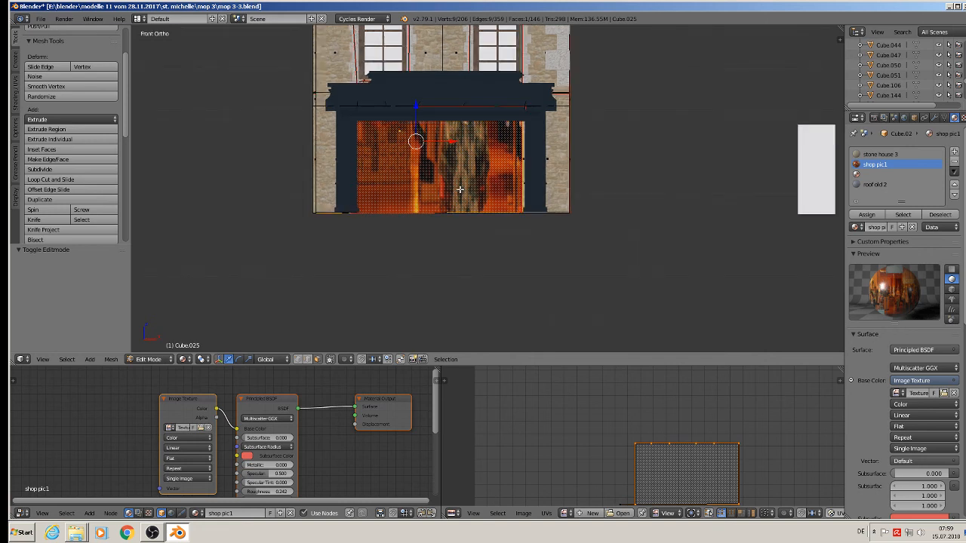
pyautogui.press('u')
pyautogui.click(457, 198)
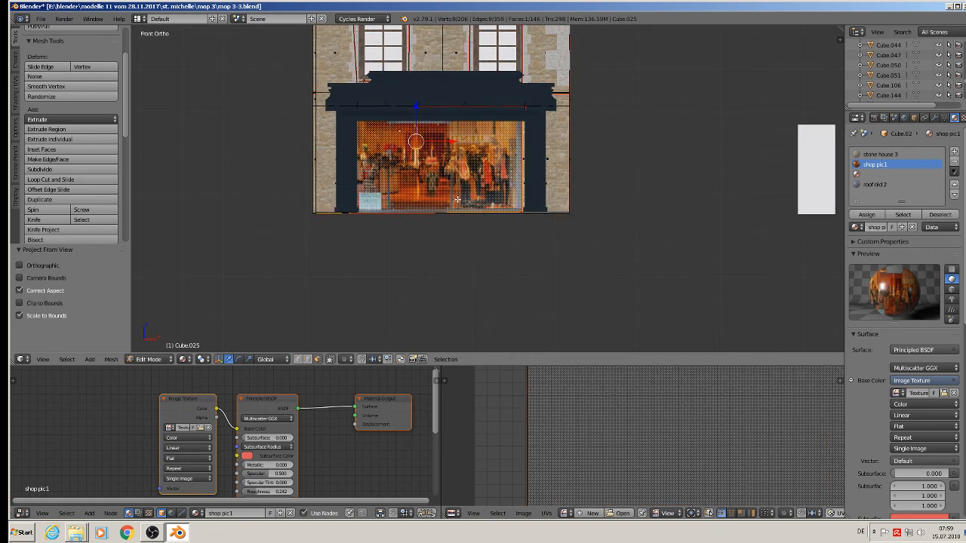
pyautogui.press('a')
pyautogui.press('Tab')
# Save the blend file.
pyautogui.moveTo(458, 199); pyautogui.dragTo(455, 213, button='middle')
pyautogui.scroll(-4, 454, 213)
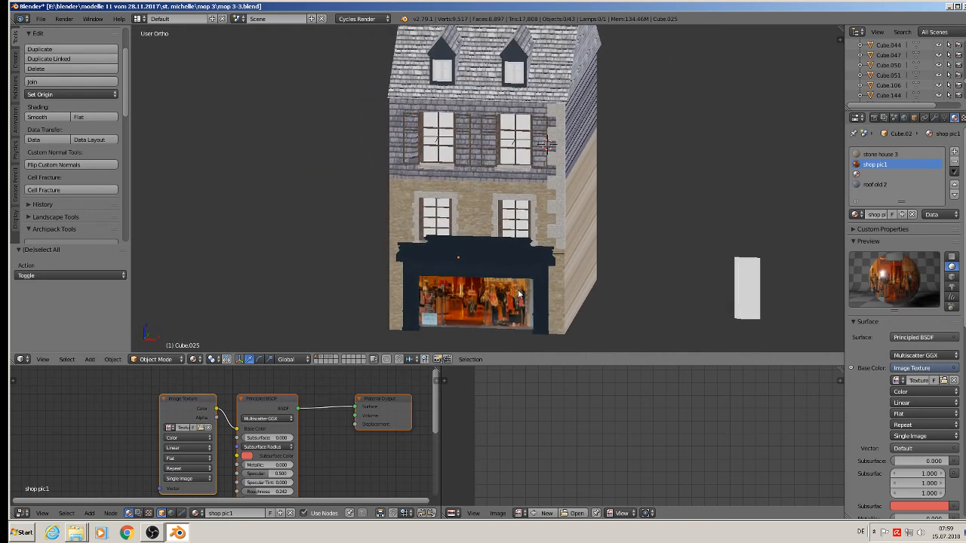
pyautogui.moveTo(519, 268); pyautogui.dragTo(527, 254, button='middle')
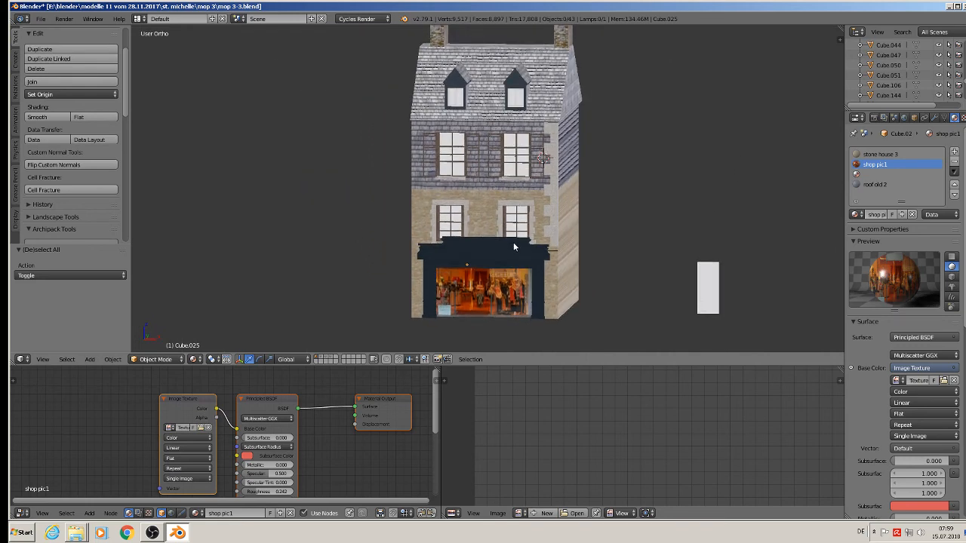
pyautogui.click(41, 19)
pyautogui.click(72, 96)
# Look over the roof and select the dark blue shop-front board.
pyautogui.scroll(5, 532, 224)
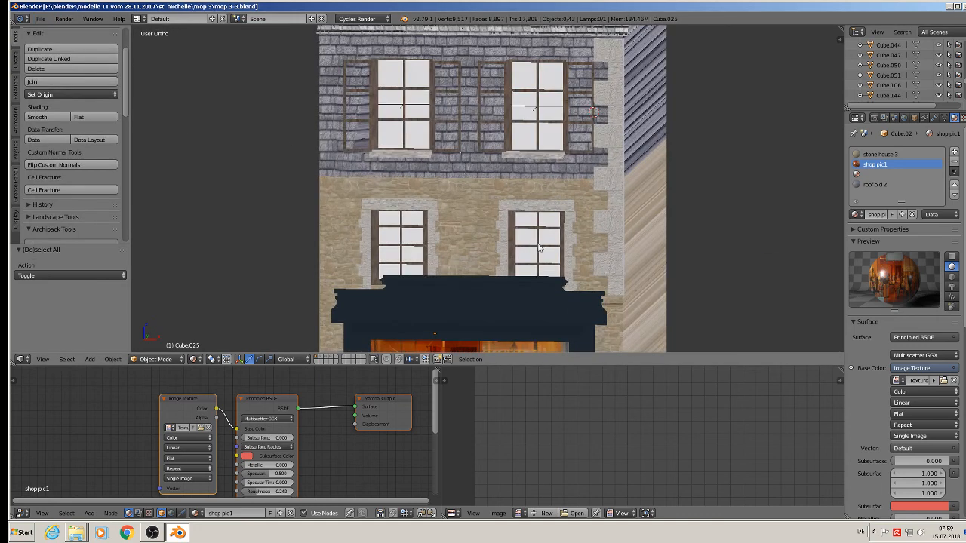
pyautogui.scroll(-4, 532, 224)
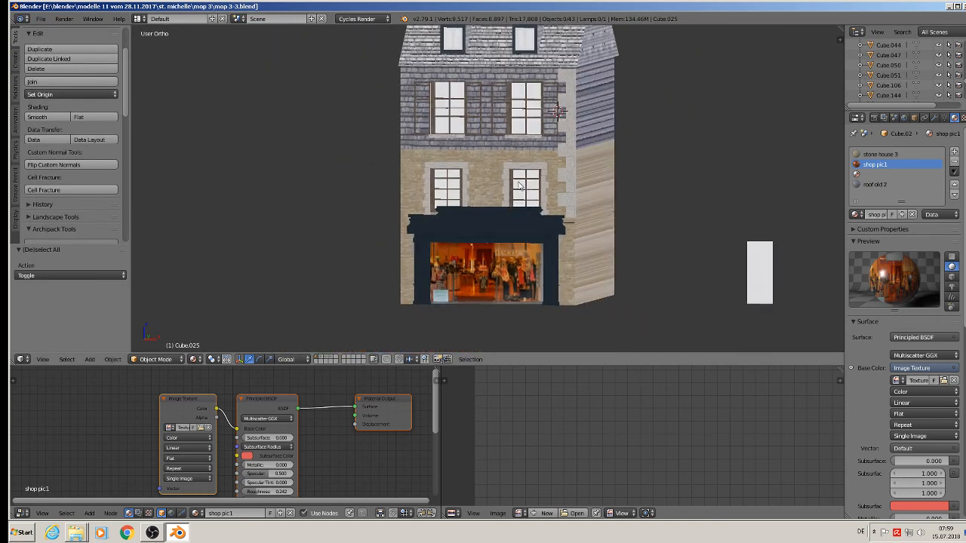
pyautogui.moveTo(516, 186); pyautogui.dragTo(533, 31, button='middle')
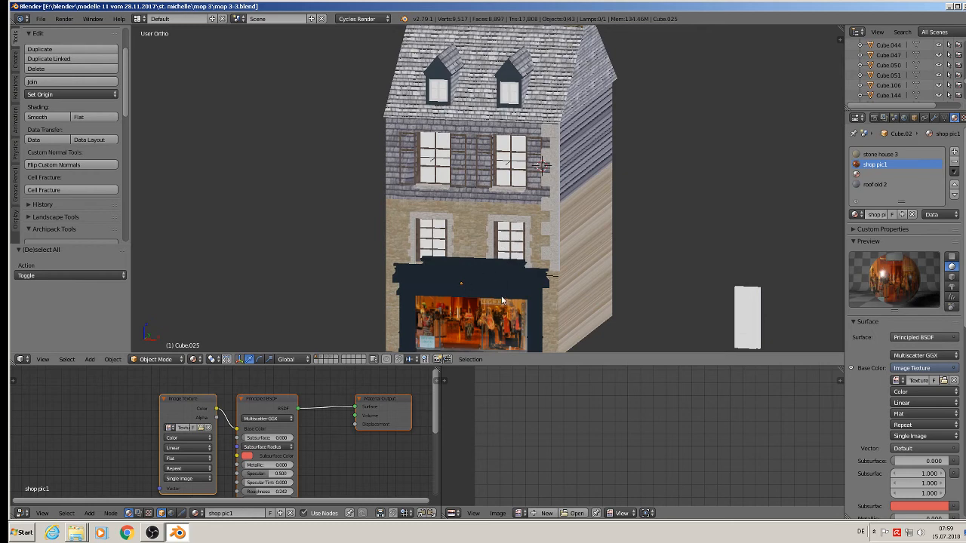
pyautogui.scroll(8, 551, 172)
pyautogui.rightClick(520, 202)
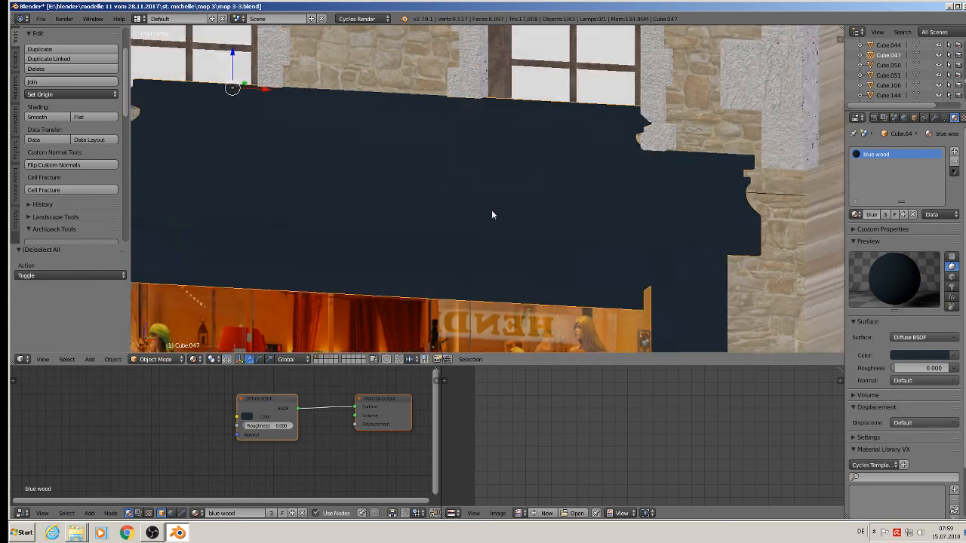
pyautogui.scroll(-3, 492, 212)
pyautogui.moveTo(490, 210); pyautogui.dragTo(500, 266, button='middle')
pyautogui.scroll(-5, 470, 194)
pyautogui.scroll(-5, 476, 195)
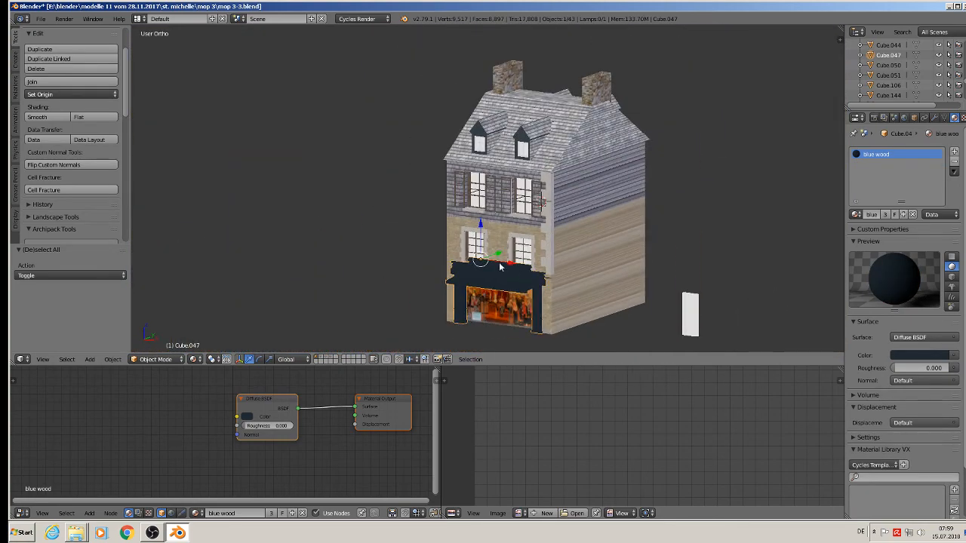
pyautogui.click(194, 359)
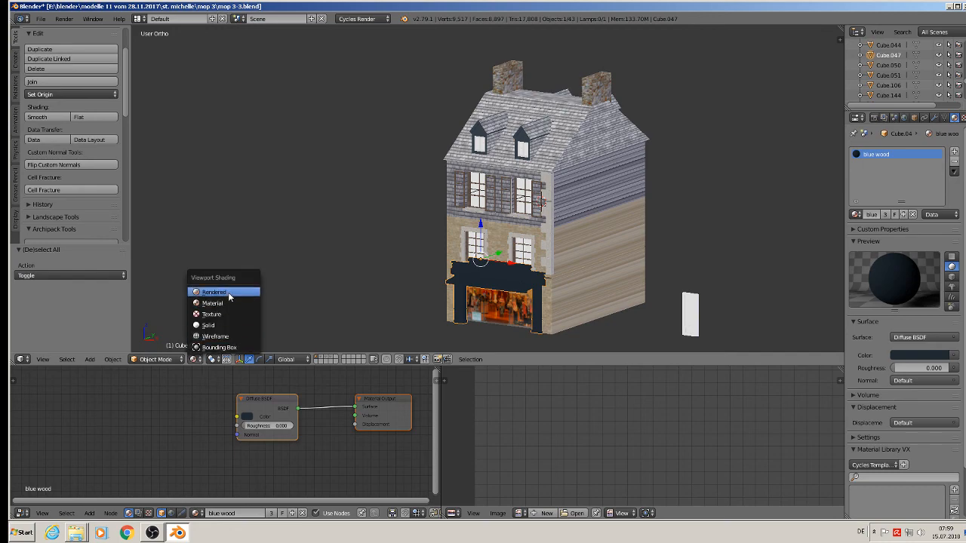
# Preview the house in Rendered shading and orbit to its left side.
pyautogui.click(215, 292)
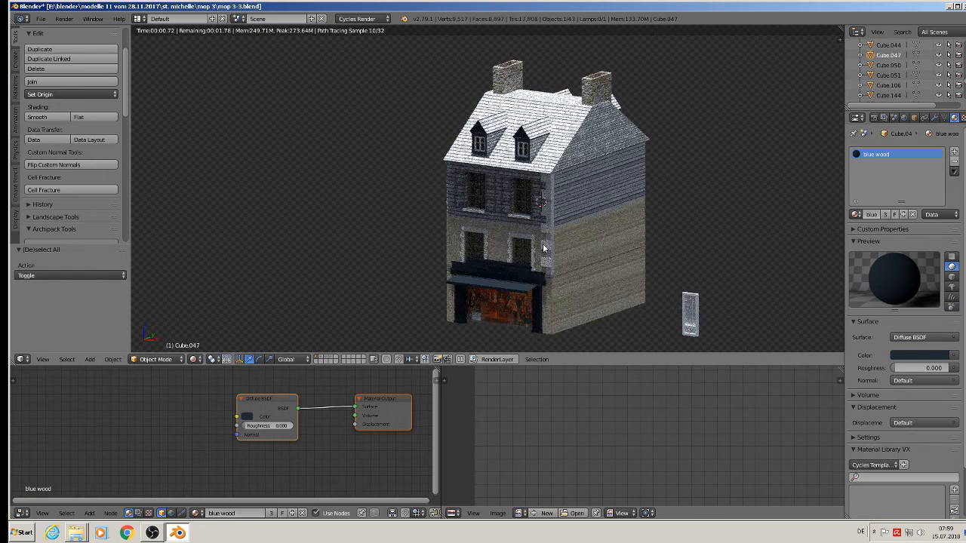
pyautogui.scroll(1, 542, 249)
pyautogui.moveTo(583, 304)
pyautogui.mouseDown(button='middle')
pyautogui.moveTo(654, 303)
pyautogui.moveTo(598, 299)
pyautogui.mouseUp(button='middle')
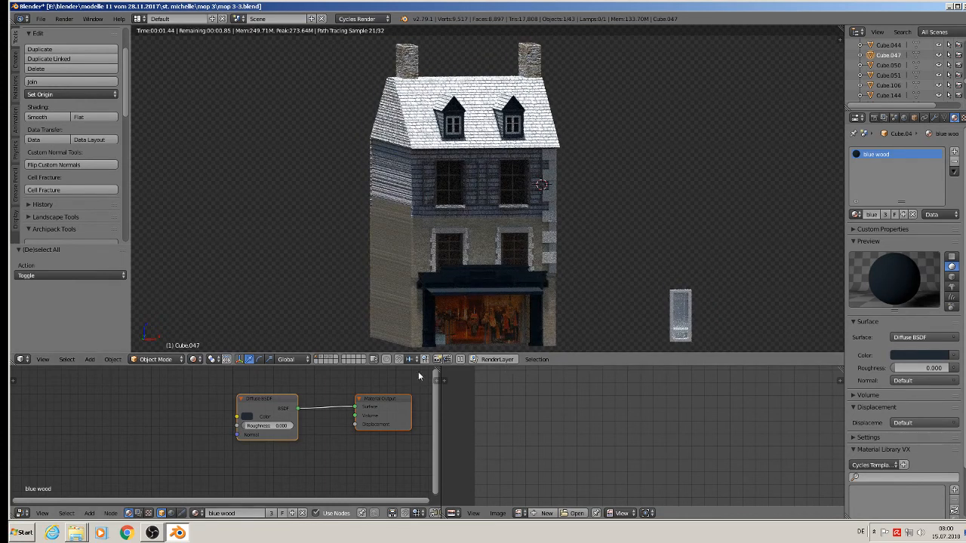
# Switch back to Texture shading and select the shop window picture object.
pyautogui.click(198, 360)
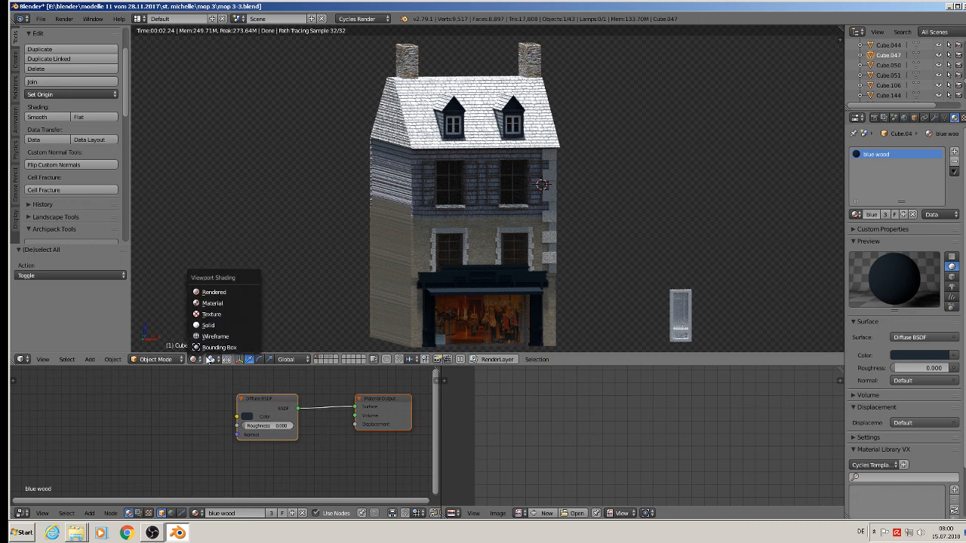
pyautogui.click(210, 360)
pyautogui.click(194, 360)
pyautogui.click(211, 314)
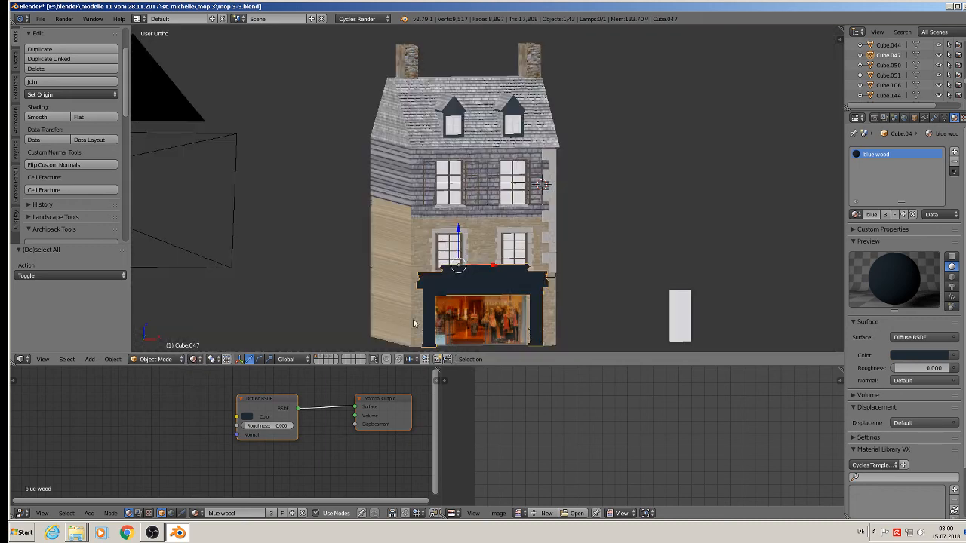
pyautogui.rightClick(489, 326)
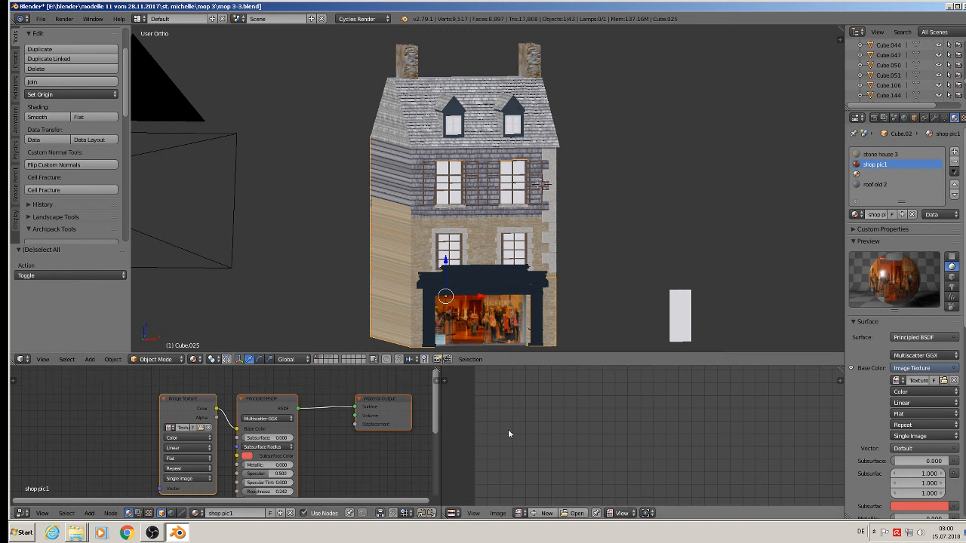
# Try an Emission surface shader, undo it, and shift the Image Texture node left.
pyautogui.click(924, 339)
pyautogui.click(831, 171)
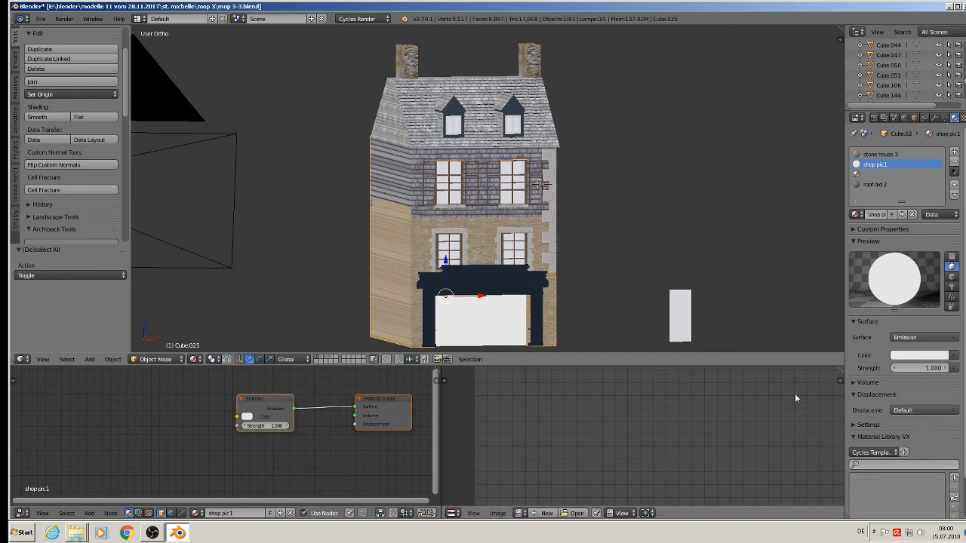
pyautogui.hotkey('ctrl', 'z')
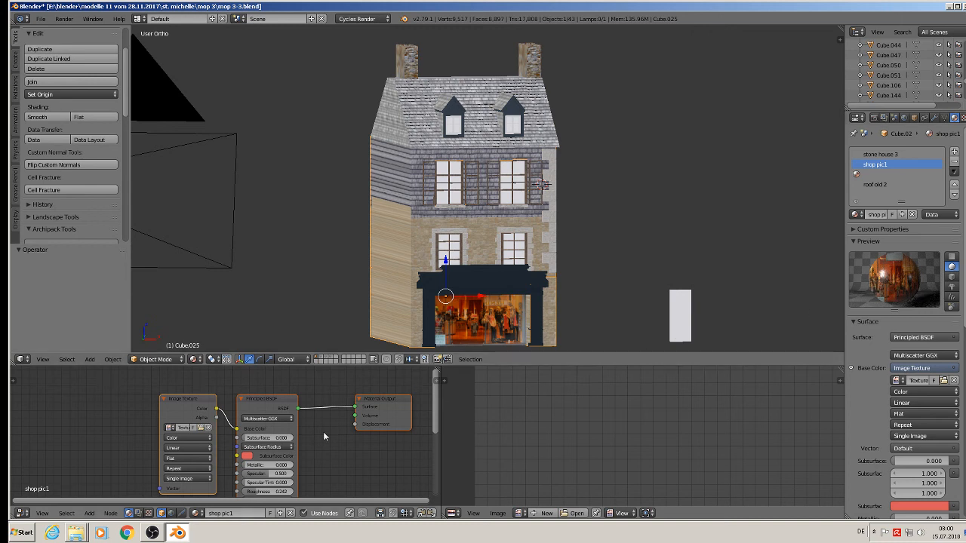
pyautogui.moveTo(191, 412); pyautogui.dragTo(111, 436)
# Replace the Principled BSDF with an Emission shader fed by the image and wired to Material Output.
pyautogui.click(88, 513)
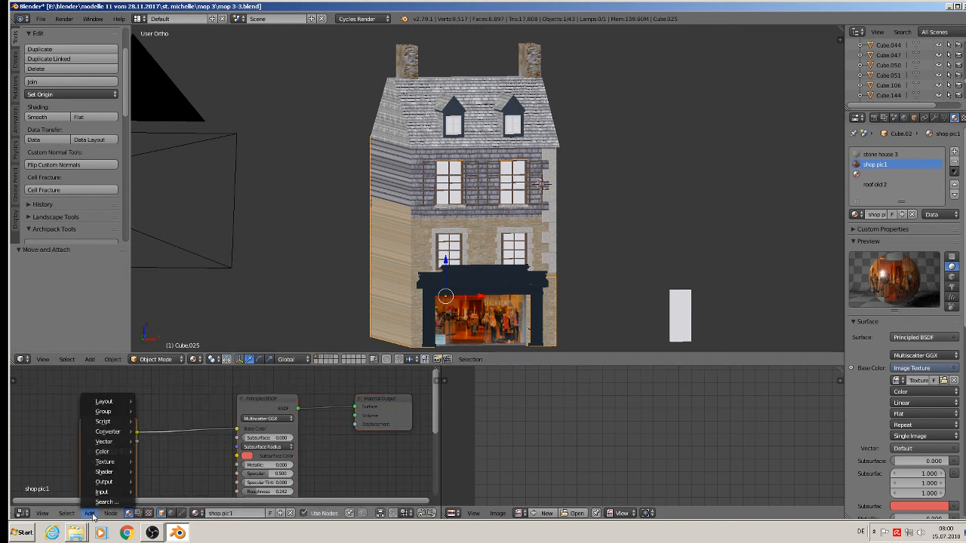
pyautogui.moveTo(107, 475)
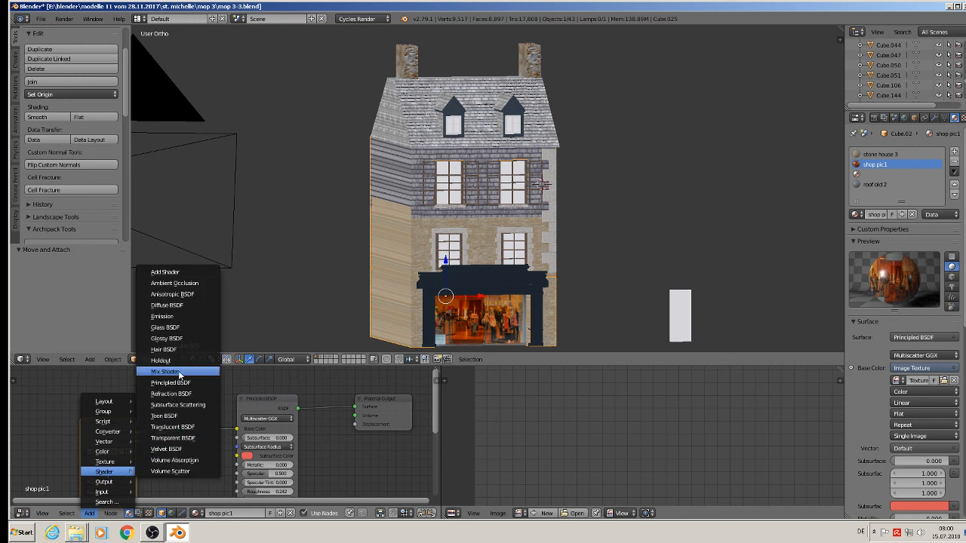
pyautogui.click(194, 423)
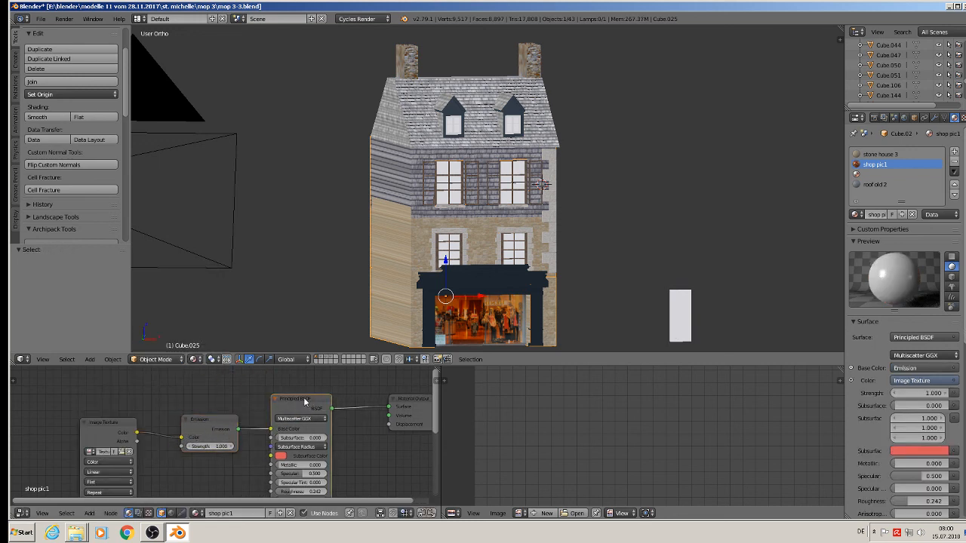
pyautogui.press('x')
pyautogui.moveTo(239, 429); pyautogui.dragTo(390, 408)
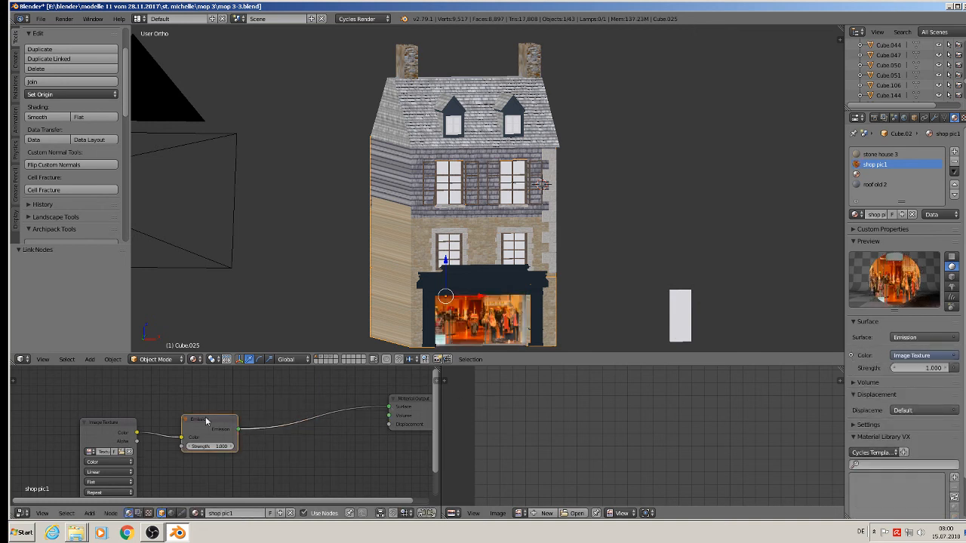
pyautogui.moveTo(206, 420); pyautogui.dragTo(323, 404)
pyautogui.moveTo(100, 428); pyautogui.dragTo(236, 412)
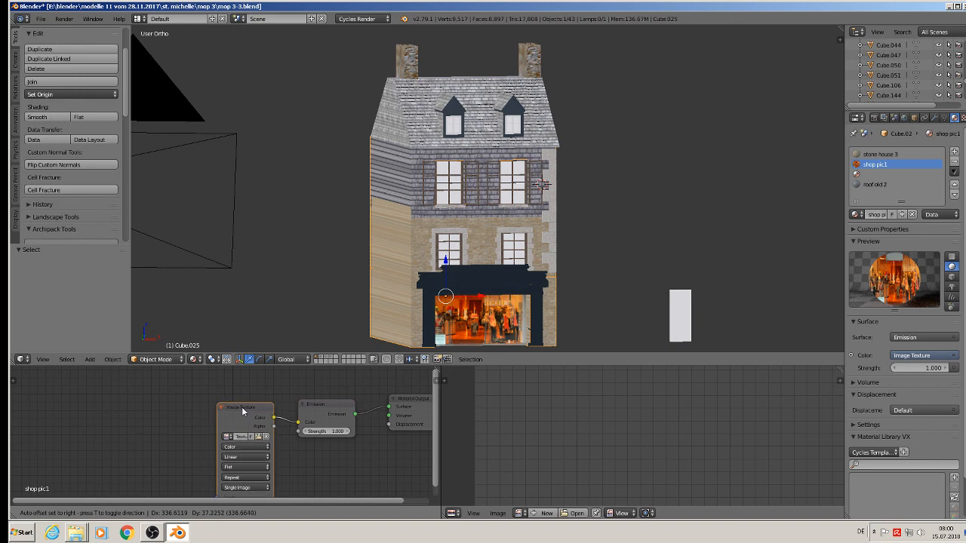
pyautogui.press('a')
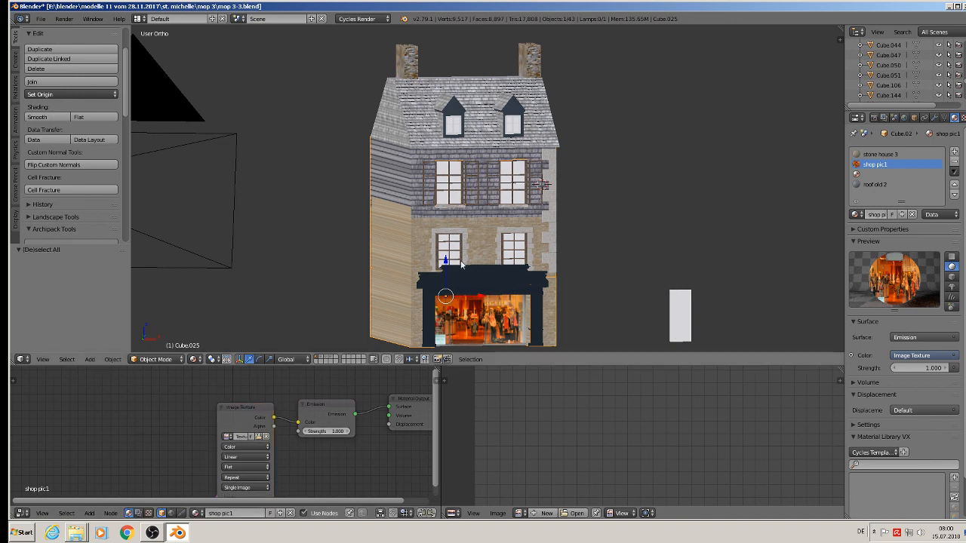
# Save the blend file.
pyautogui.click(45, 18)
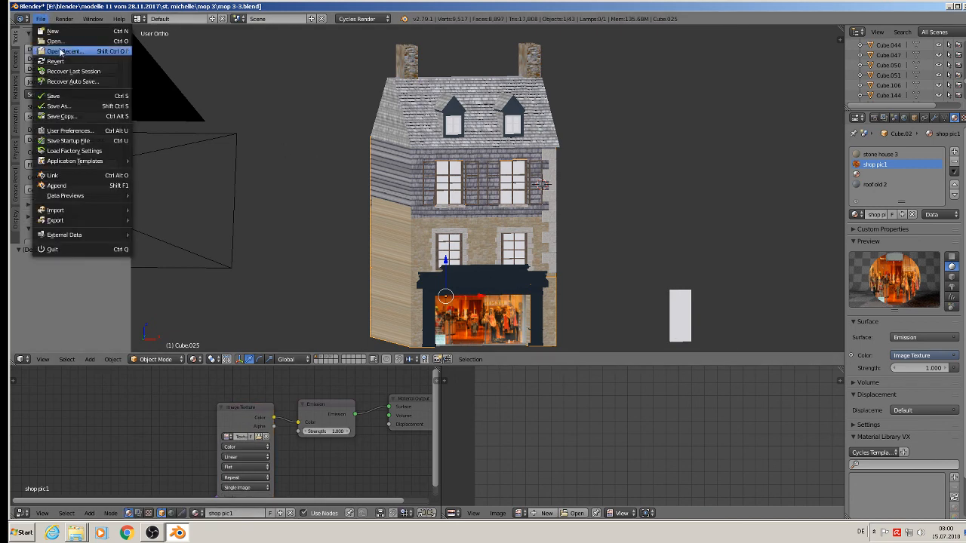
pyautogui.click(66, 98)
pyautogui.moveTo(389, 183); pyautogui.dragTo(465, 176, button='middle')
pyautogui.press('Tab')
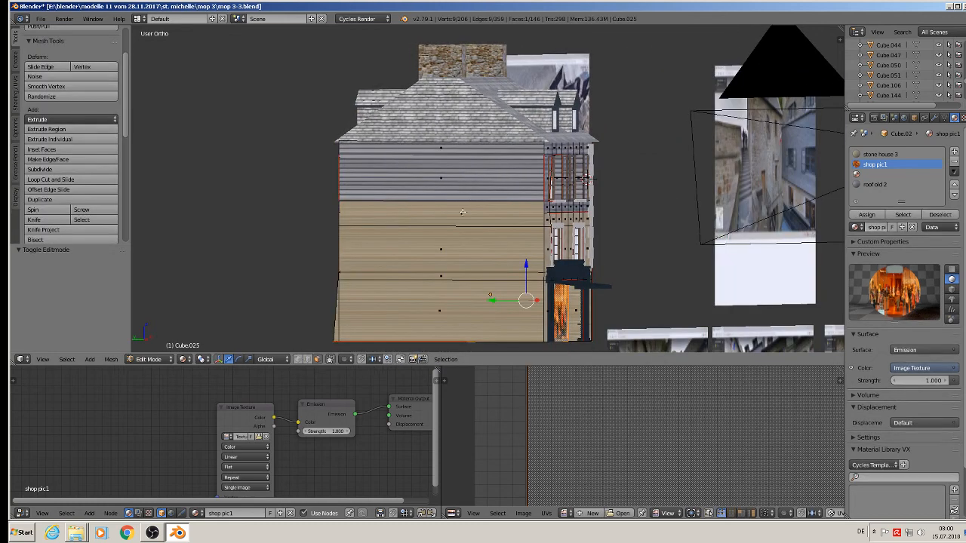
# Select four strip faces of the side wall and UV-project them from a straight-on view.
pyautogui.scroll(4, 463, 242)
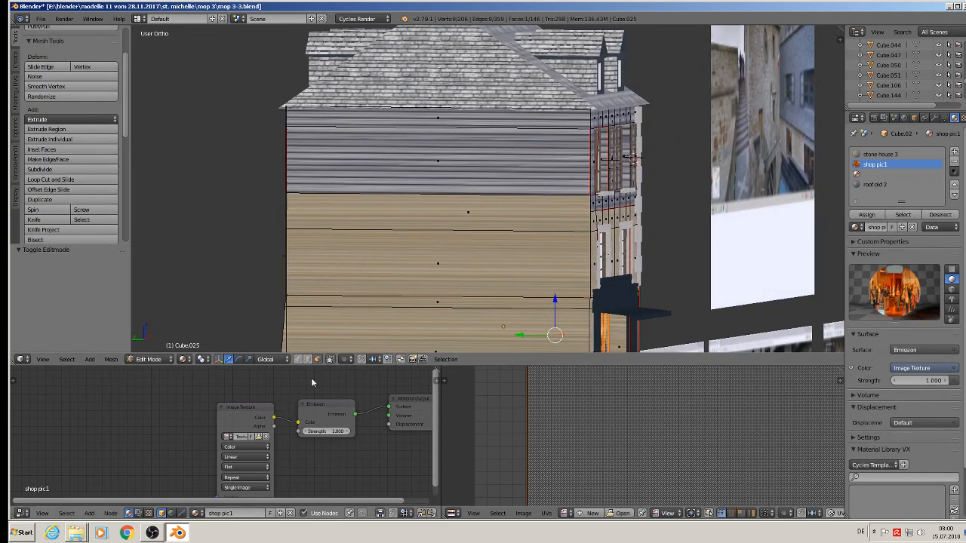
pyautogui.rightClick(435, 119)
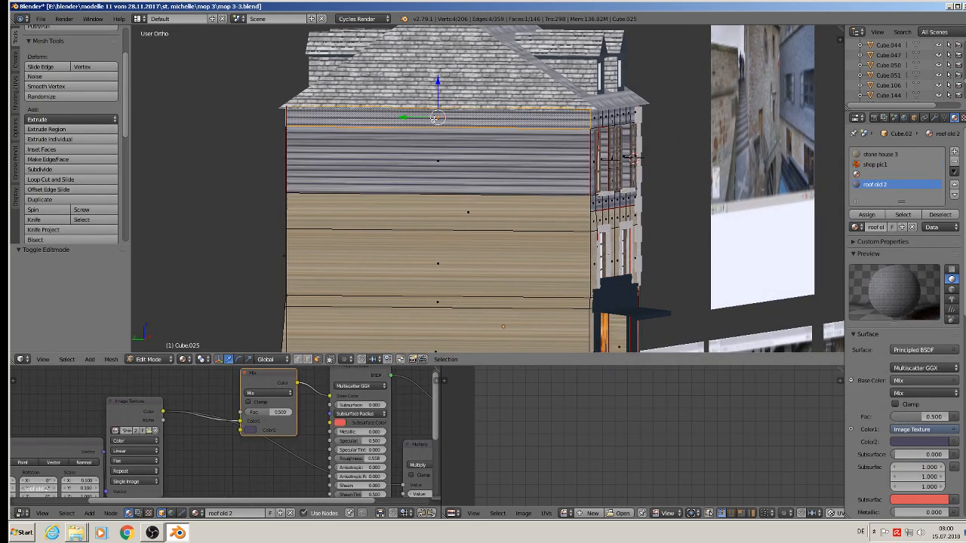
pyautogui.keyDown('shift'); pyautogui.rightClick(432, 166); pyautogui.keyUp('shift')
pyautogui.keyDown('shift'); pyautogui.rightClick(437, 214); pyautogui.keyUp('shift')
pyautogui.keyDown('shift'); pyautogui.rightClick(449, 286); pyautogui.keyUp('shift')
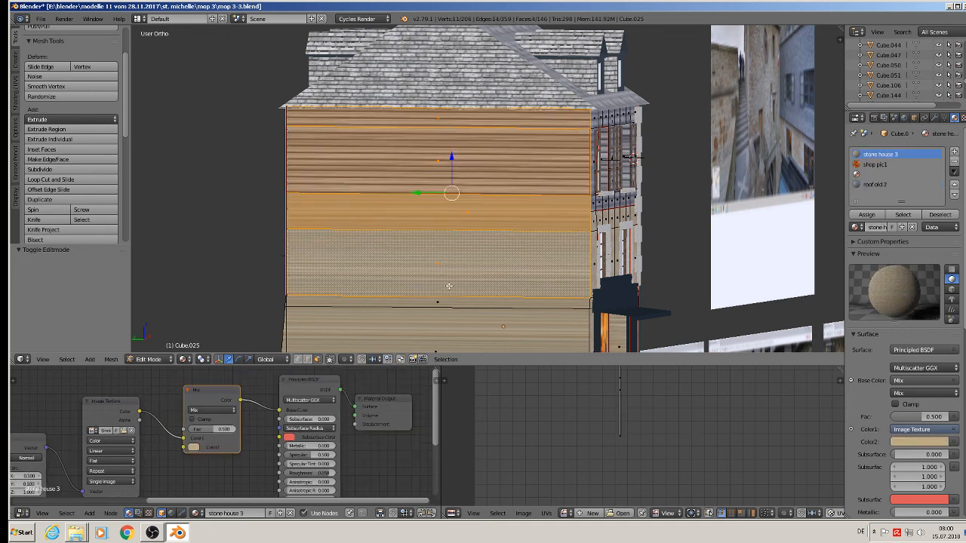
pyautogui.moveTo(456, 330); pyautogui.dragTo(482, 328, button='middle')
pyautogui.press('u')
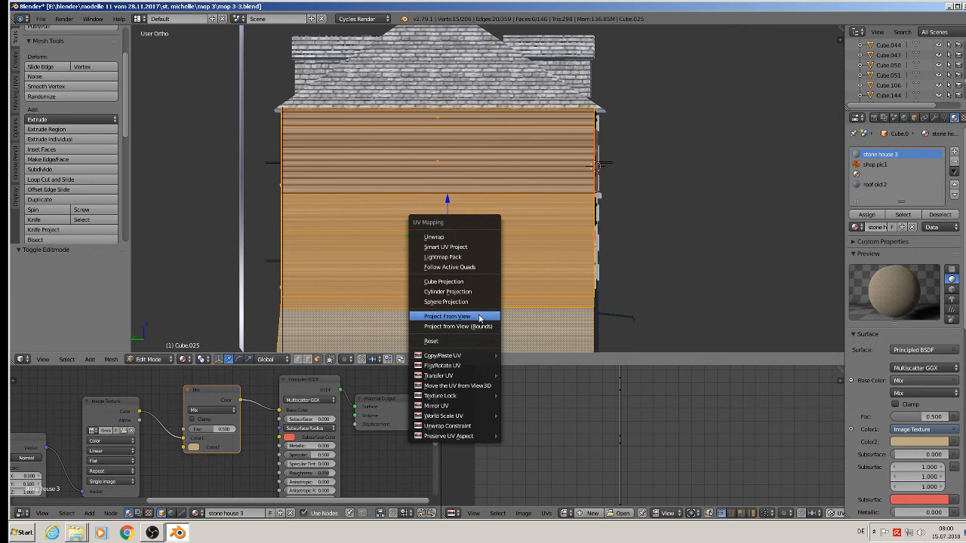
pyautogui.click(482, 316)
pyautogui.scroll(-1, 513, 284)
pyautogui.press('a')
# Select four right-wall faces plus the thin strip face, viewing the wall squarely.
pyautogui.scroll(-1, 513, 283)
pyautogui.moveTo(599, 254); pyautogui.dragTo(439, 256, button='middle')
pyautogui.scroll(3, 439, 257)
pyautogui.rightClick(552, 178)
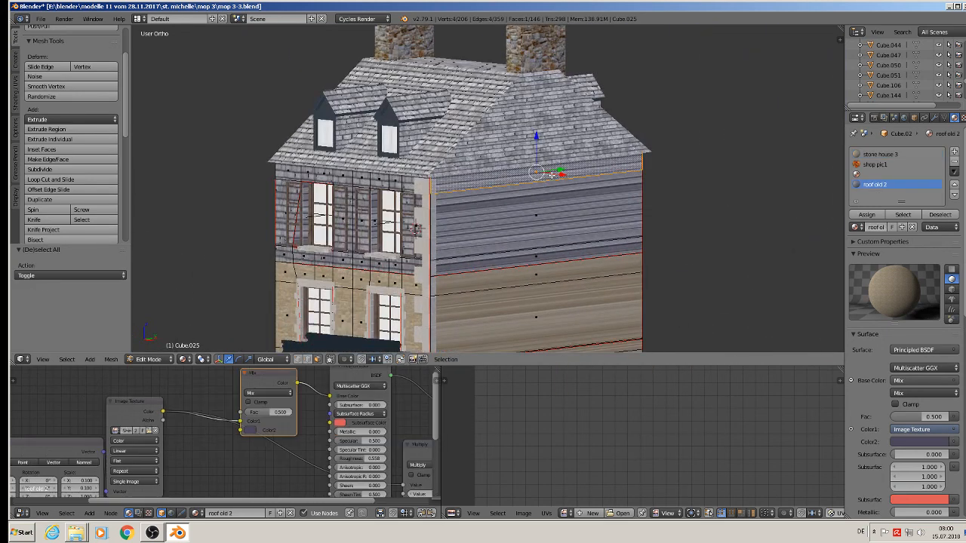
pyautogui.keyDown('shift'); pyautogui.rightClick(549, 199); pyautogui.keyUp('shift')
pyautogui.keyDown('shift'); pyautogui.rightClick(556, 267); pyautogui.keyUp('shift')
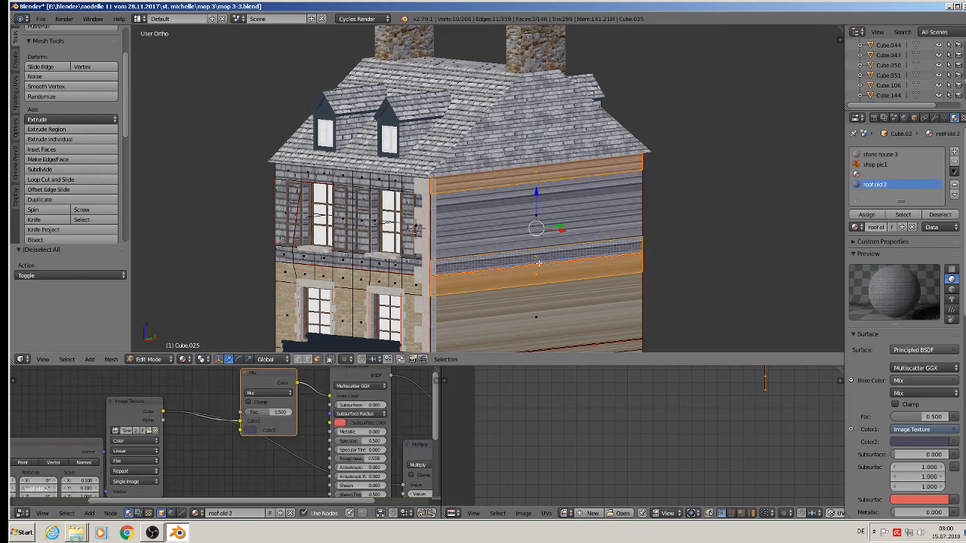
pyautogui.keyDown('shift'); pyautogui.rightClick(540, 307); pyautogui.keyUp('shift')
pyautogui.keyDown('shift'); pyautogui.moveTo(571, 329); pyautogui.dragTo(502, 235, button='middle'); pyautogui.keyUp('shift')
pyautogui.moveTo(491, 252); pyautogui.dragTo(435, 253, button='middle')
pyautogui.keyDown('shift'); pyautogui.rightClick(468, 265); pyautogui.keyUp('shift')
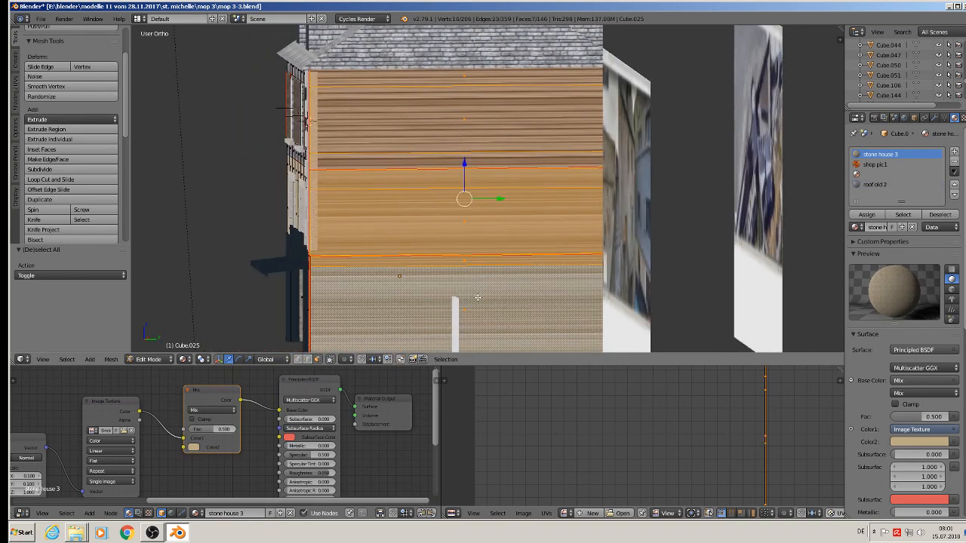
pyautogui.moveTo(477, 297); pyautogui.dragTo(468, 293, button='middle')
# Project those faces' UVs from this view and return to object mode.
pyautogui.press('u')
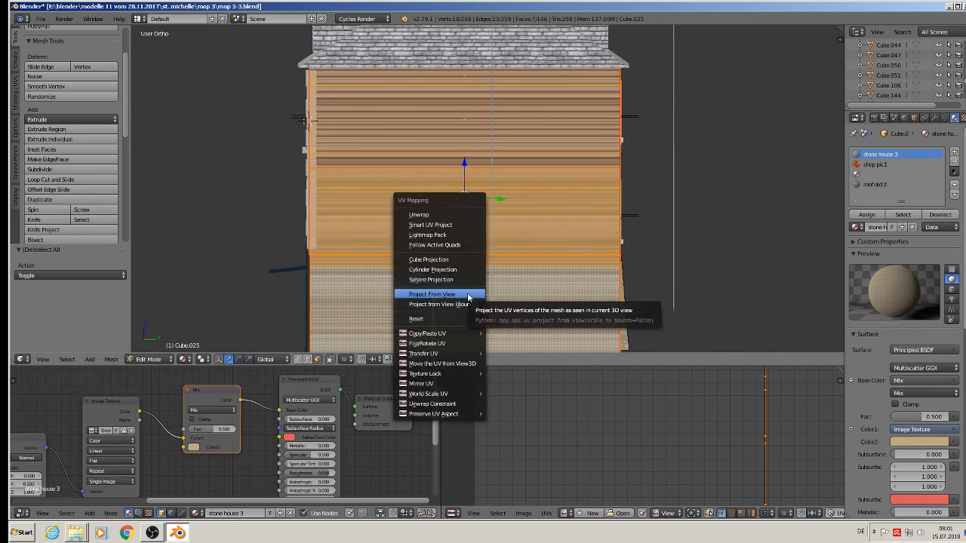
pyautogui.click(467, 292)
pyautogui.press('Tab')
pyautogui.scroll(-3, 467, 293)
pyautogui.press('a')
pyautogui.moveTo(467, 293); pyautogui.dragTo(548, 280, button='middle')
pyautogui.scroll(4, 543, 276)
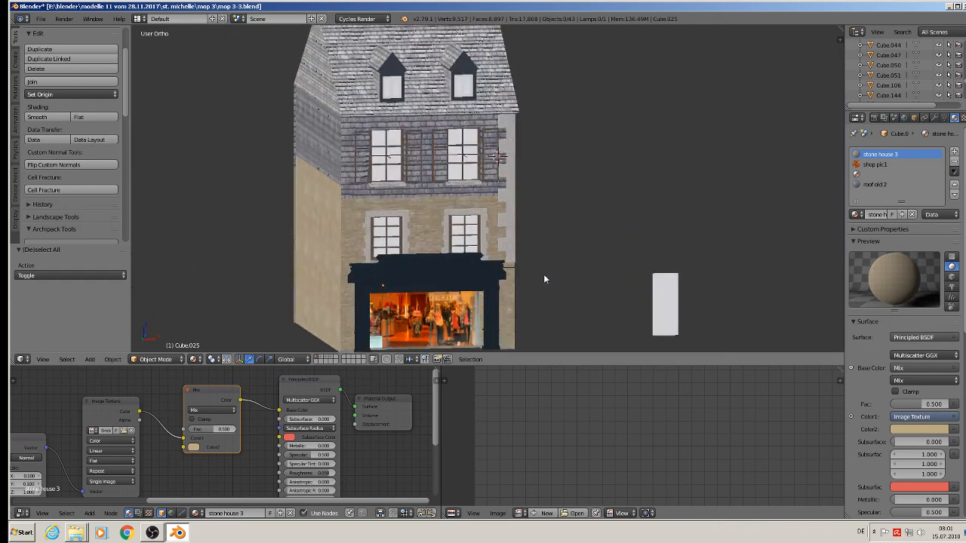
# Revert mop 3-3.blend to its last saved version, re-save it, then bring OBS Studio forward.
pyautogui.click(41, 19)
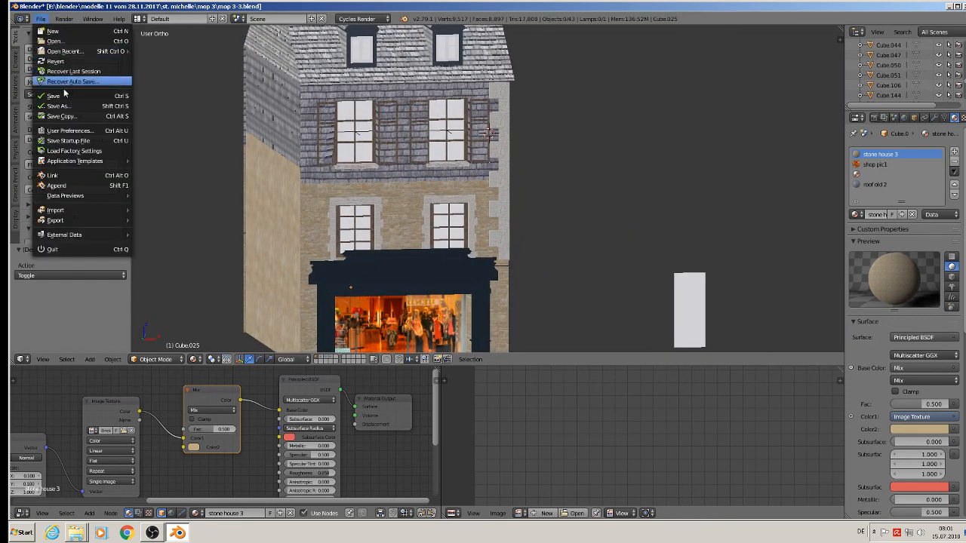
pyautogui.click(66, 96)
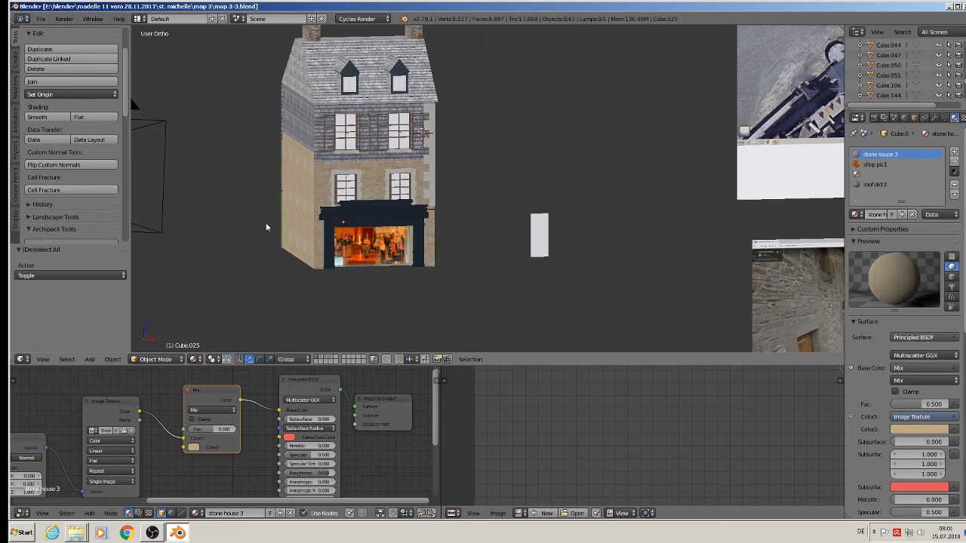
pyautogui.click(42, 19)
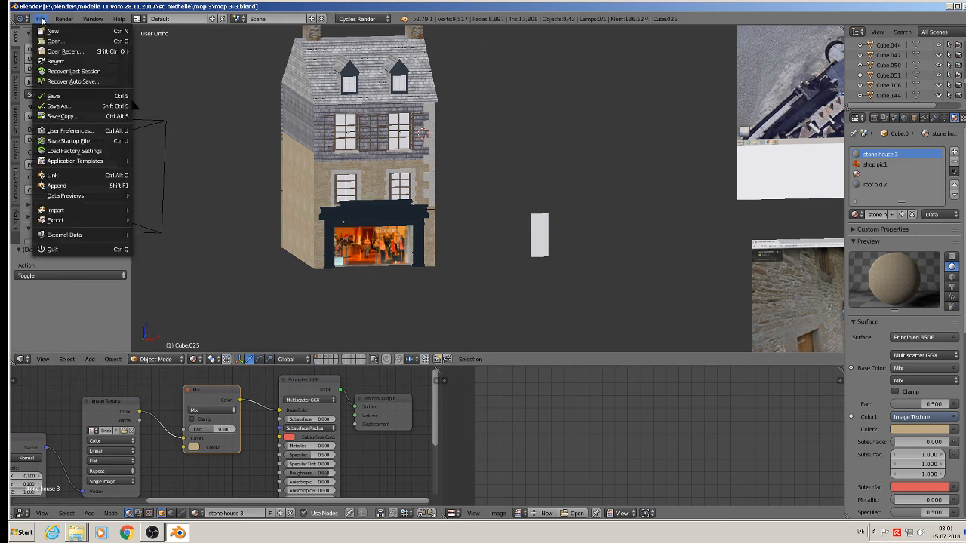
pyautogui.click(53, 96)
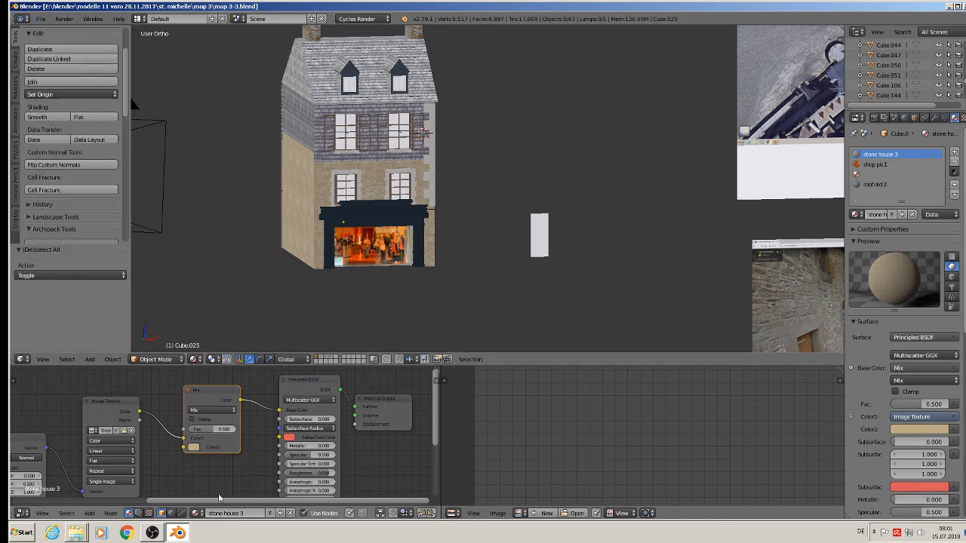
pyautogui.click(153, 533)
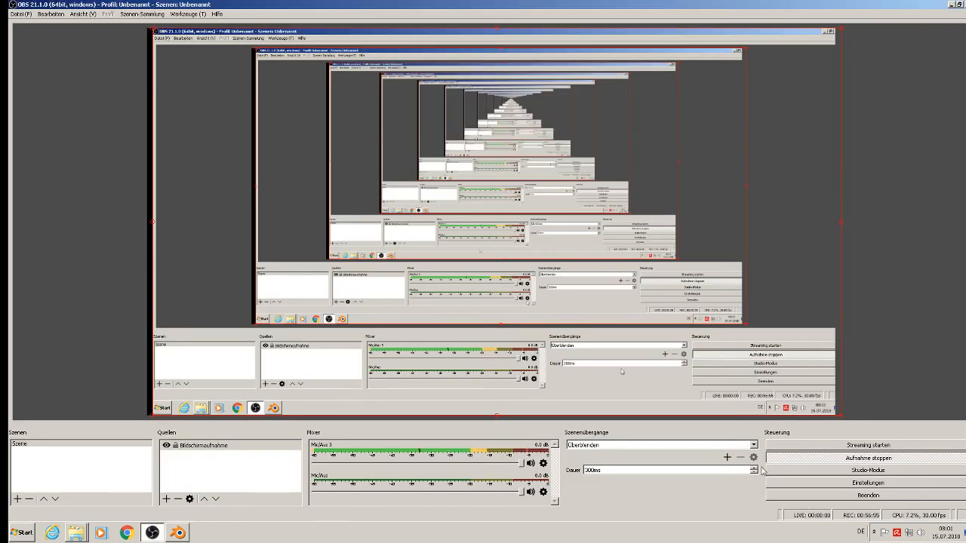